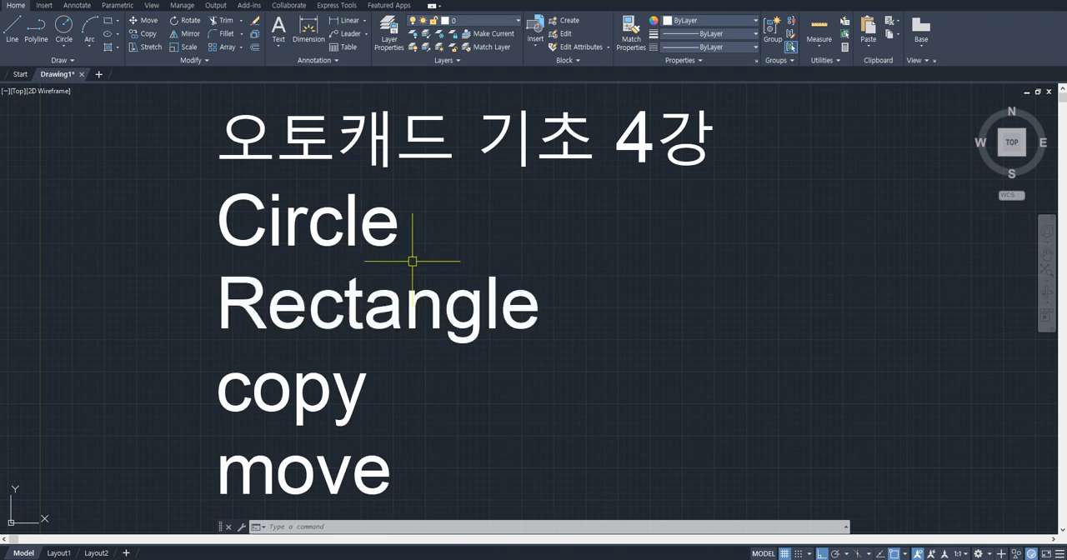
pyautogui.click(64, 48)
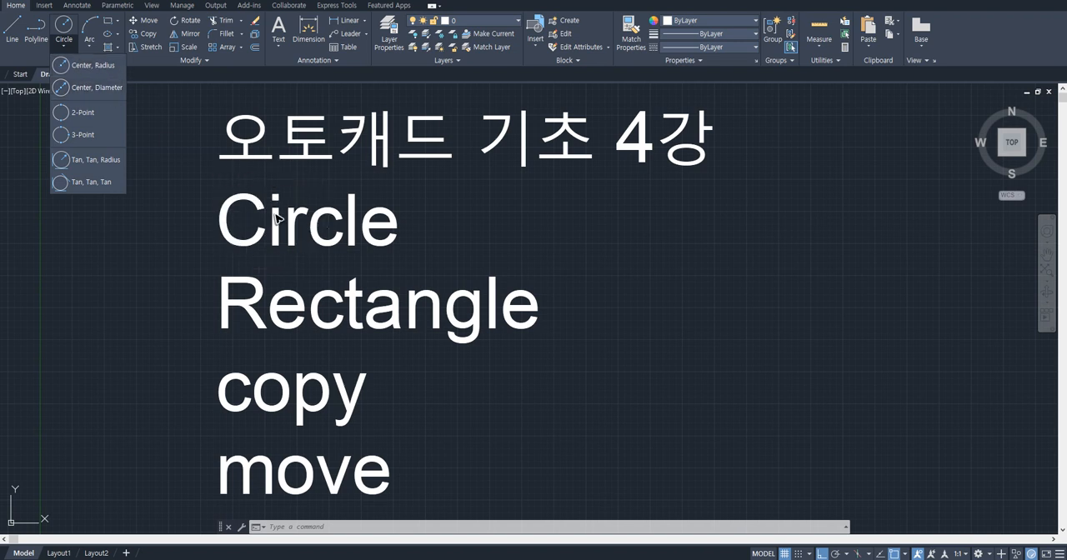
pyautogui.click(75, 45)
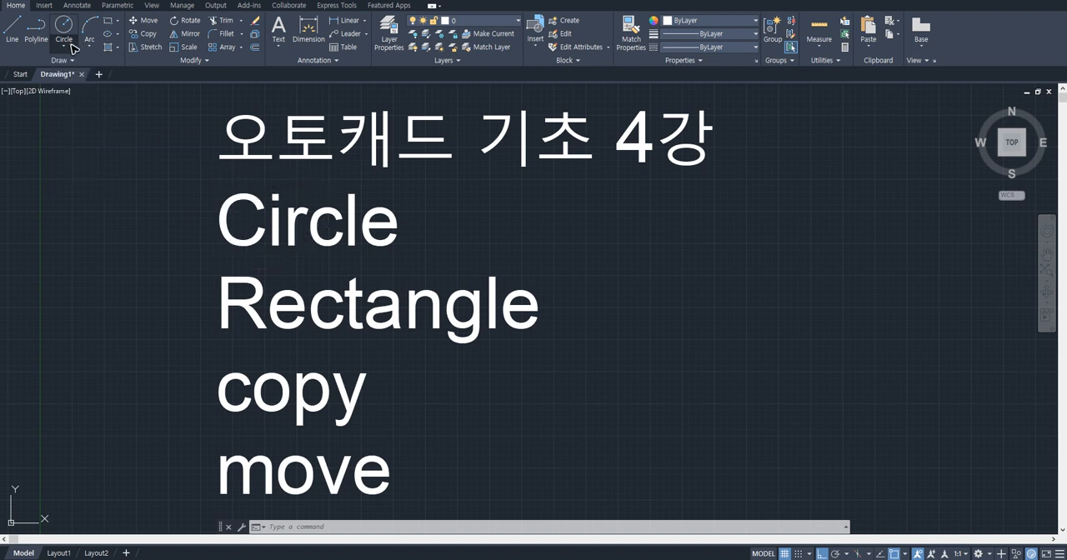
pyautogui.click(73, 43)
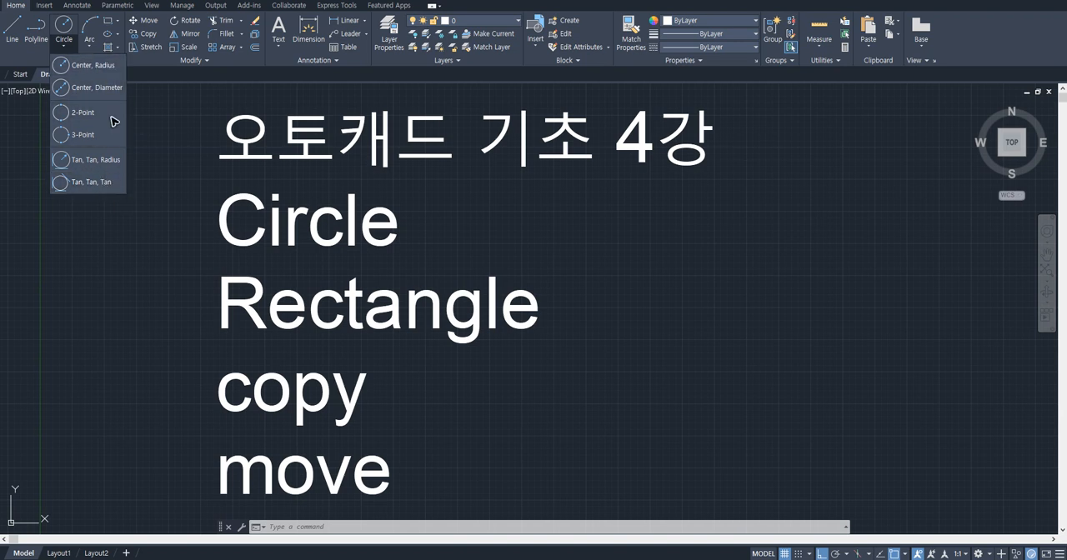
pyautogui.click(200, 182)
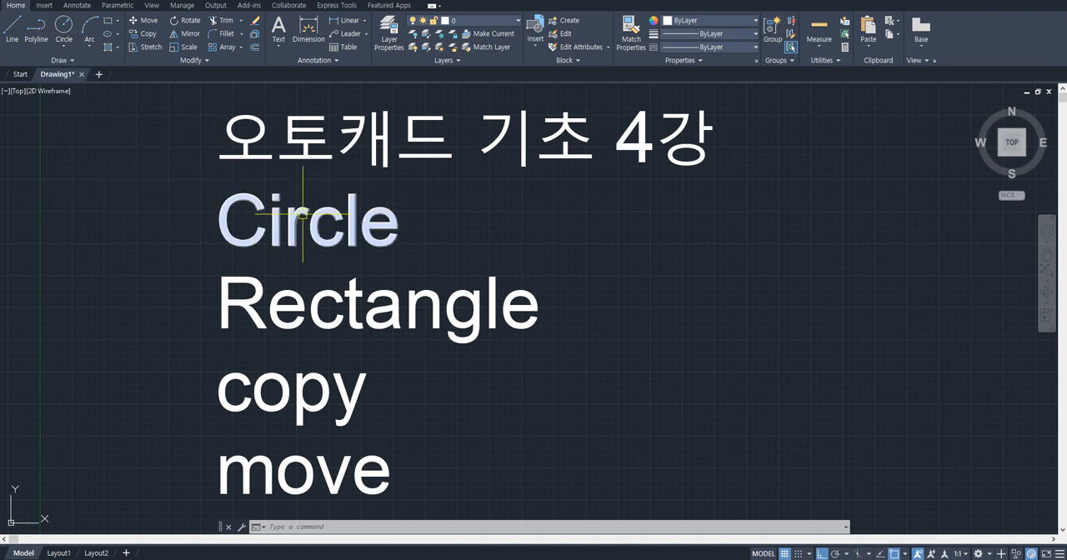
pyautogui.click(63, 47)
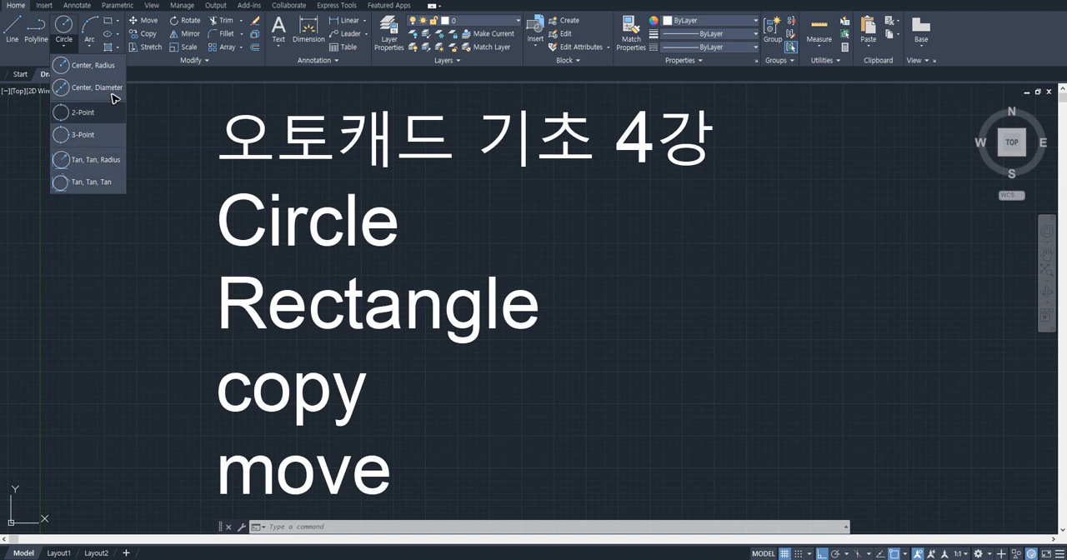
pyautogui.click(169, 149)
# - Draw a center-radius circle with a radius of 70 in the empty area beside the lesson title text
pyautogui.moveTo(203, 188); pyautogui.dragTo(452, 198, button='middle')
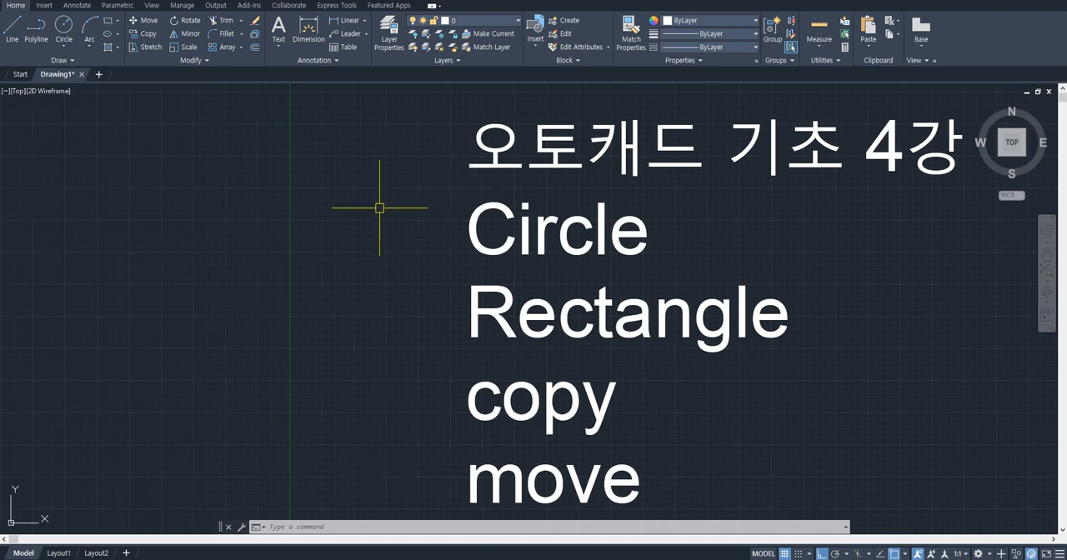
pyautogui.moveTo(346, 209); pyautogui.dragTo(397, 209, button='middle')
pyautogui.scroll(2, 336, 213)
pyautogui.press('Return')
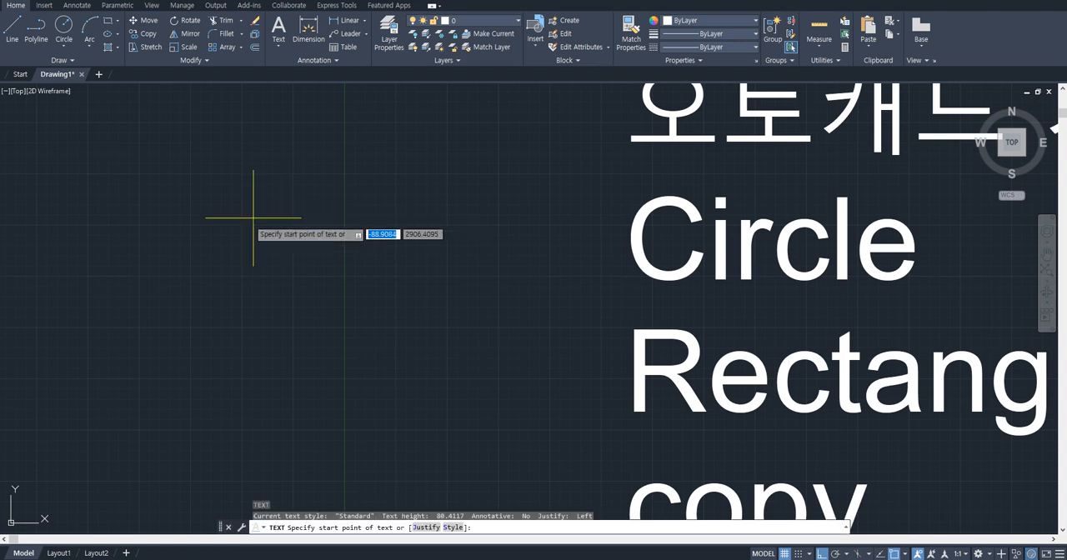
pyautogui.click(62, 49)
pyautogui.click(99, 70)
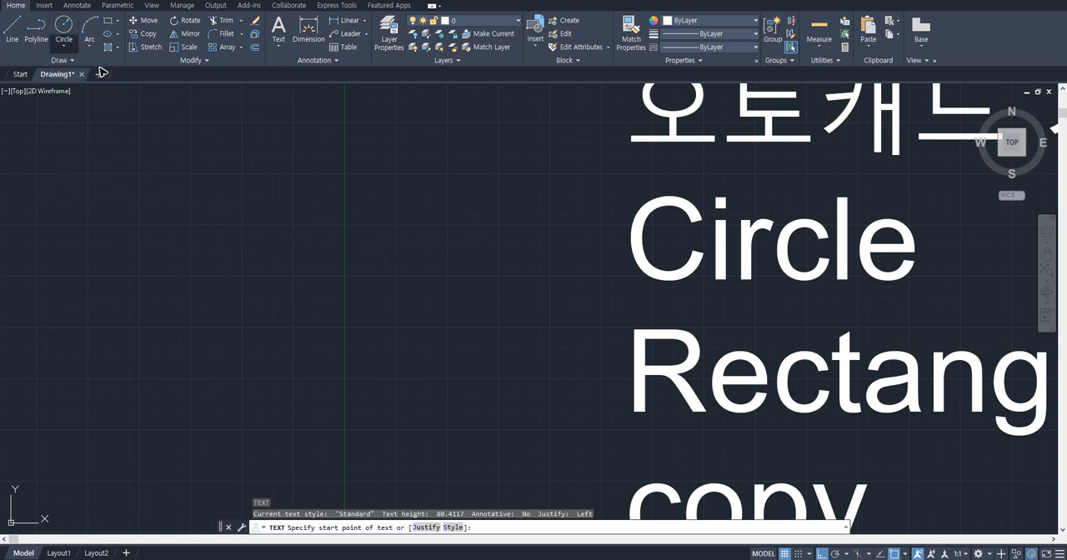
pyautogui.click(63, 47)
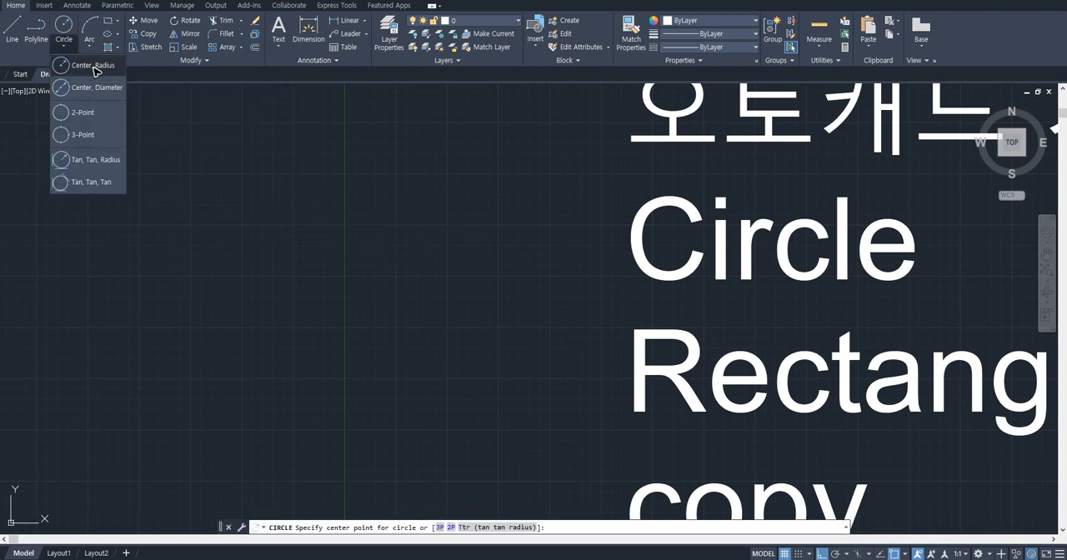
pyautogui.click(95, 71)
pyautogui.click(221, 246)
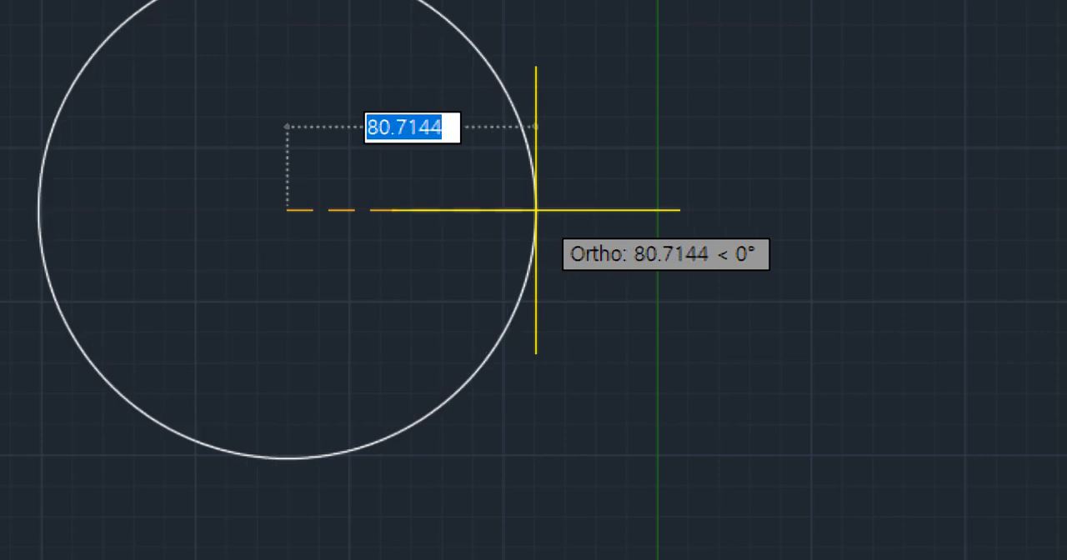
pyautogui.write('70')
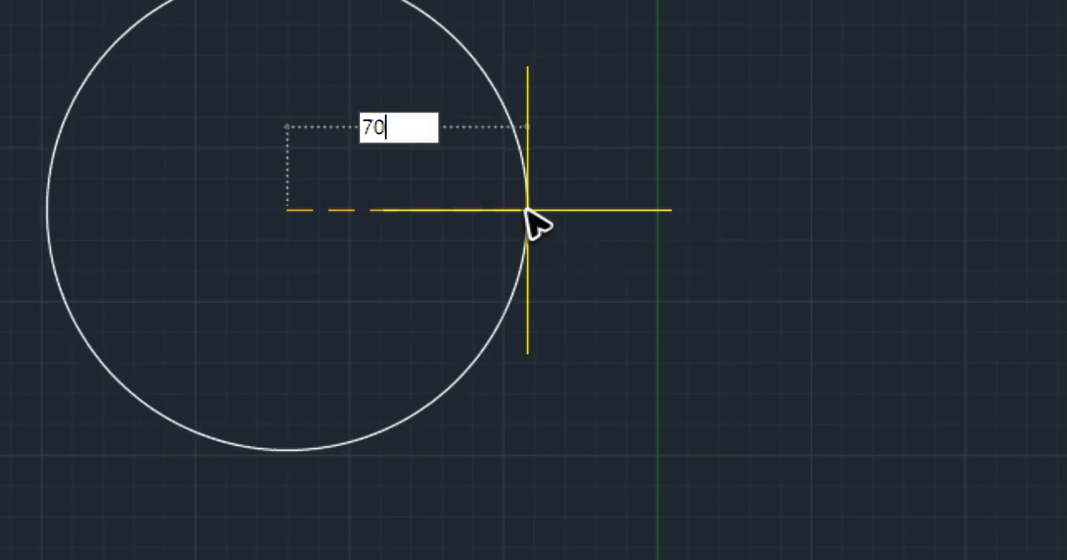
pyautogui.press('Return')
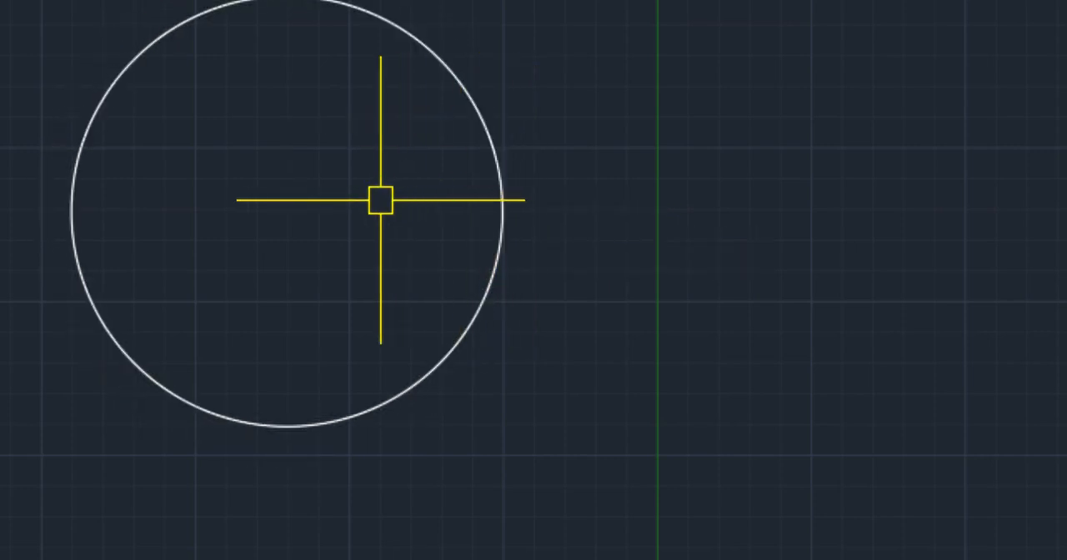
# - Add a linear dimension from the circle's center to its right quadrant, placed just below the center
pyautogui.write('dli')
pyautogui.press('Return')
pyautogui.click(287, 212)
pyautogui.click(501, 212)
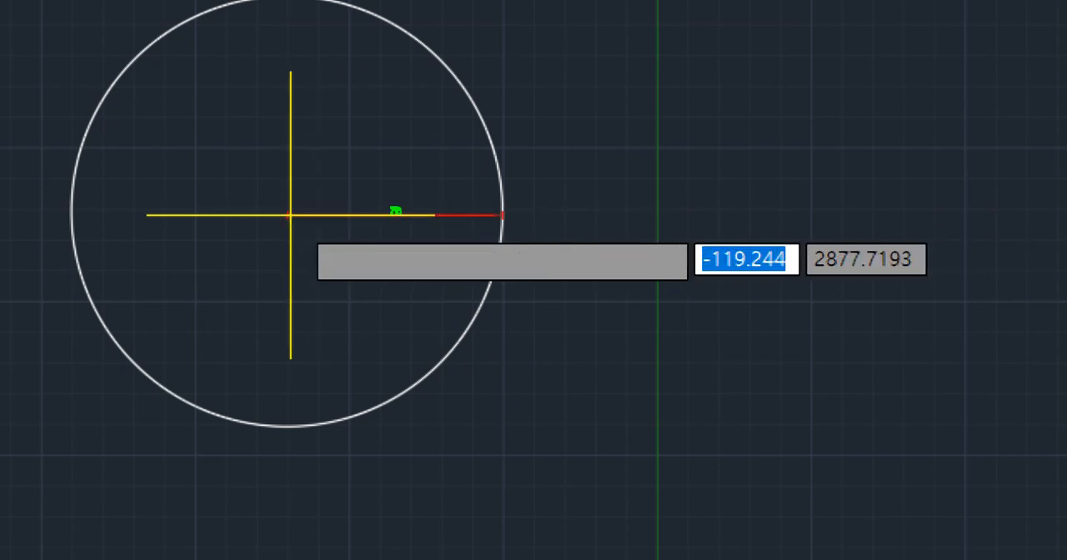
pyautogui.click(356, 280)
pyautogui.scroll(6, 383, 281)
pyautogui.scroll(-6, 595, 317)
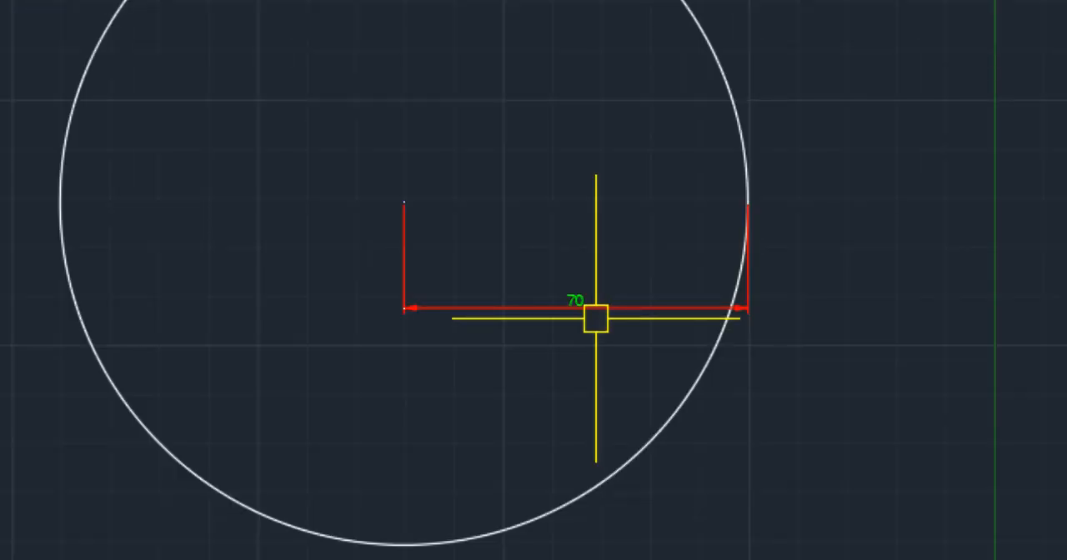
# - Delete the circle together with its linear dimension
pyautogui.click(858, 359)
pyautogui.click(554, 228)
pyautogui.press('Delete')
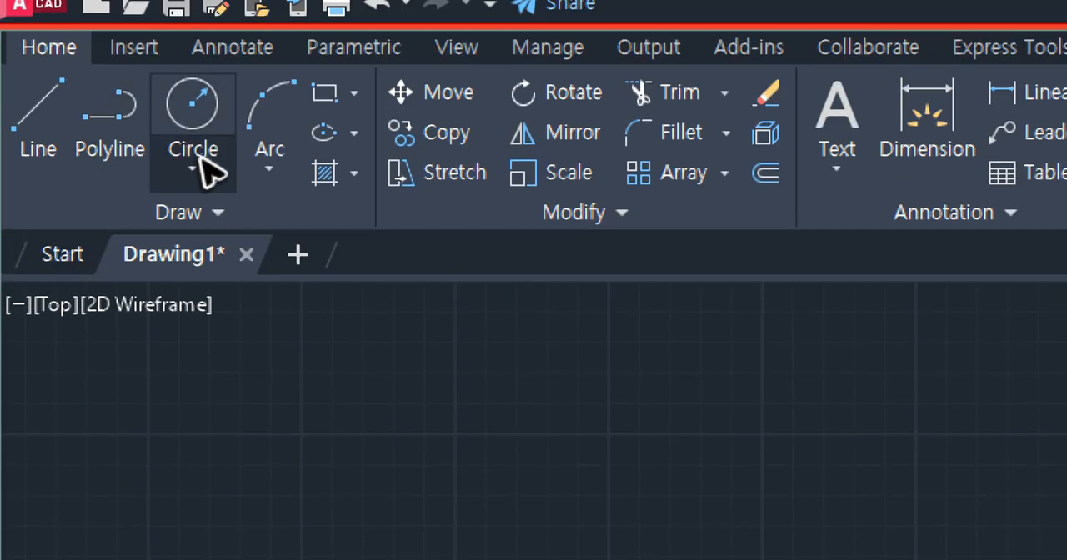
pyautogui.click(200, 168)
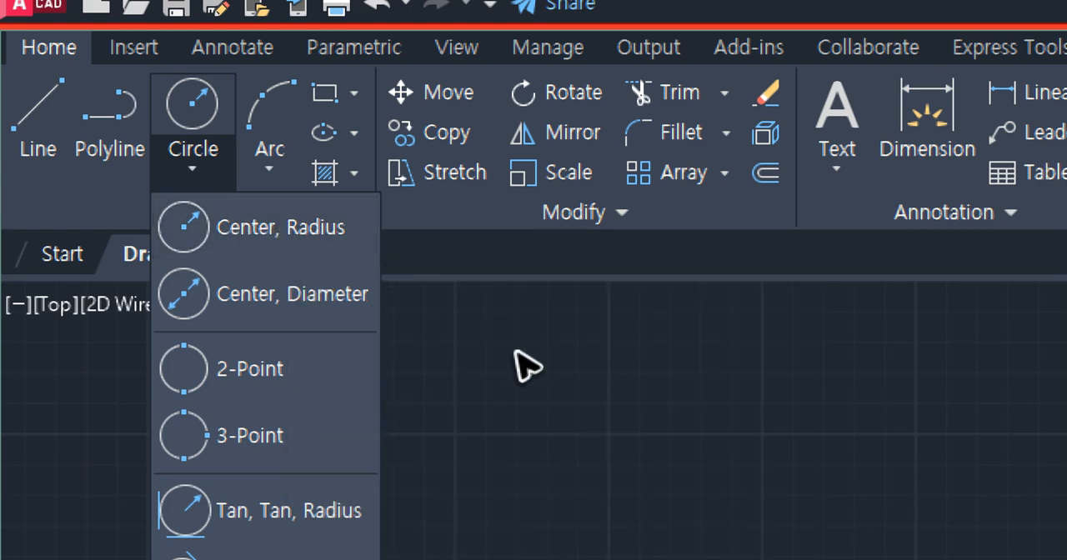
pyautogui.click(557, 371)
# - Start a single-line text note in the empty drawing area with the first line "C 중심 -반지름"
pyautogui.moveTo(580, 370); pyautogui.dragTo(402, 215, button='middle')
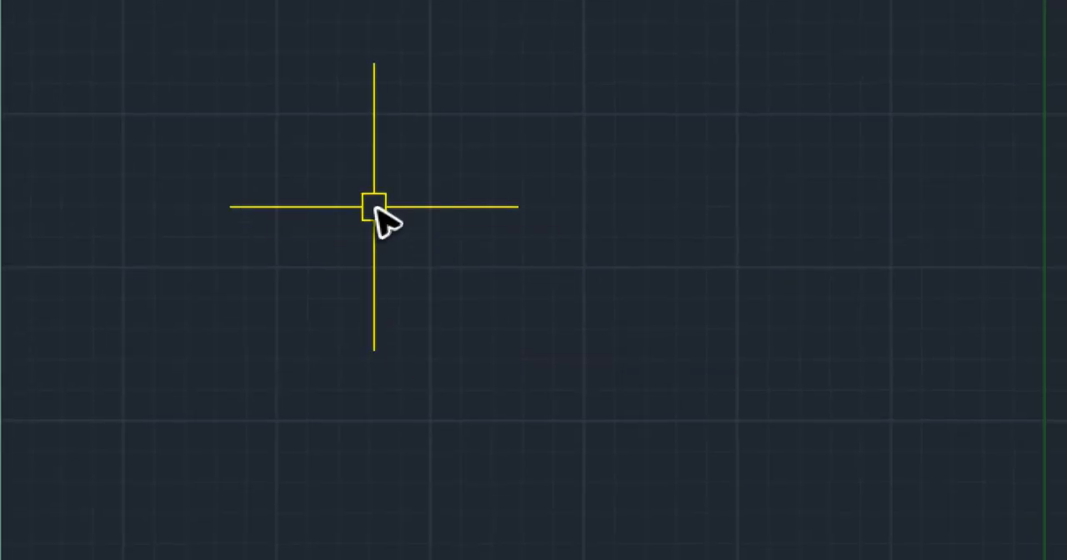
pyautogui.write('dt')
pyautogui.press('Return')
pyautogui.click(300, 199)
pyautogui.click(333, 131)
pyautogui.press('Return')
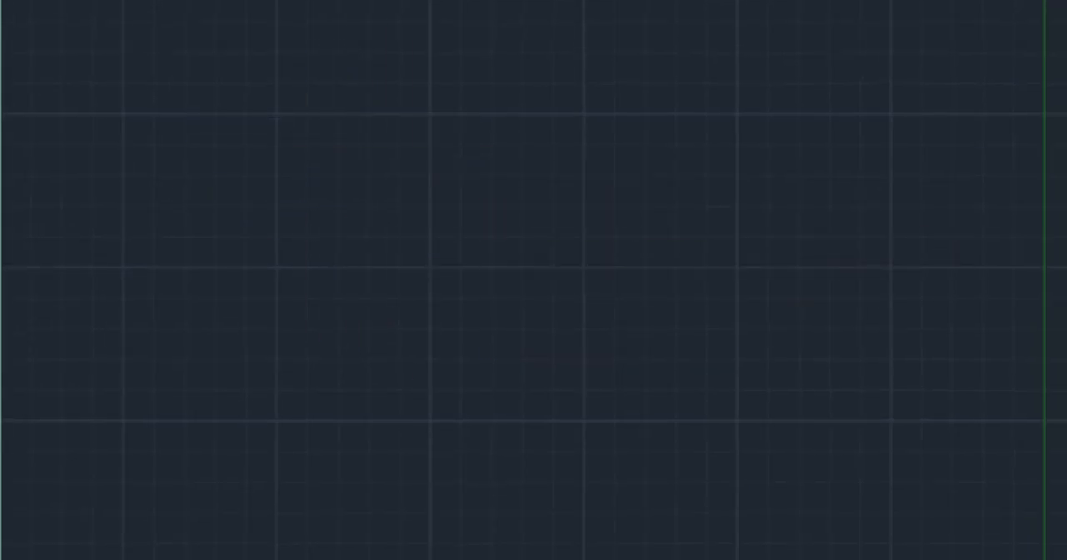
pyautogui.write('C')
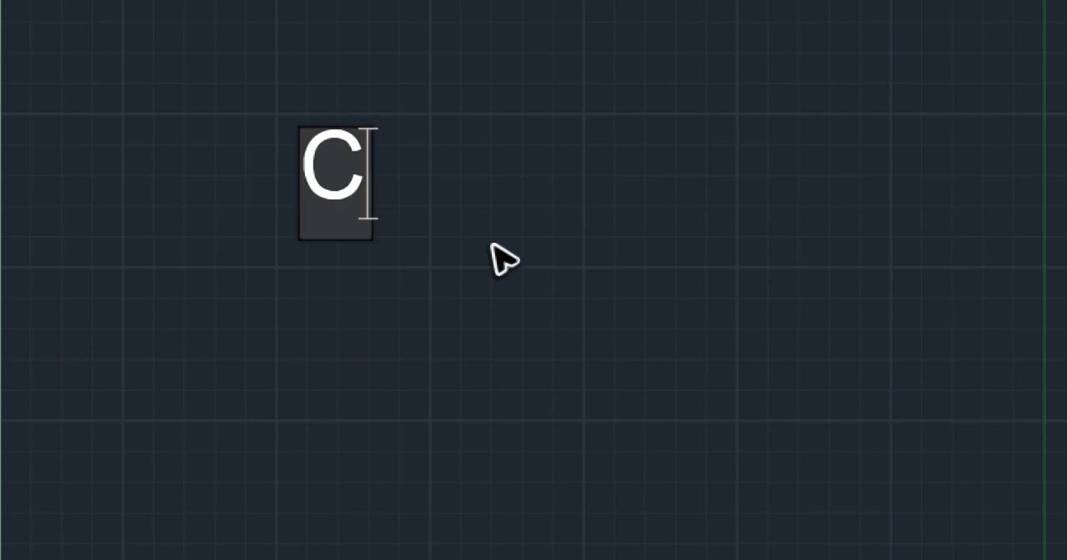
pyautogui.press('Return')
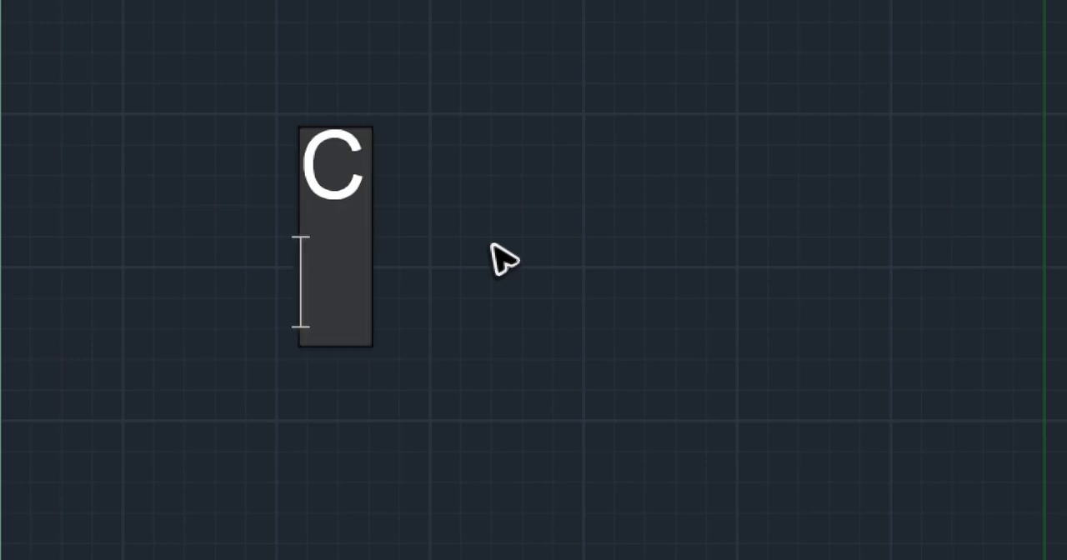
pyautogui.write('중')
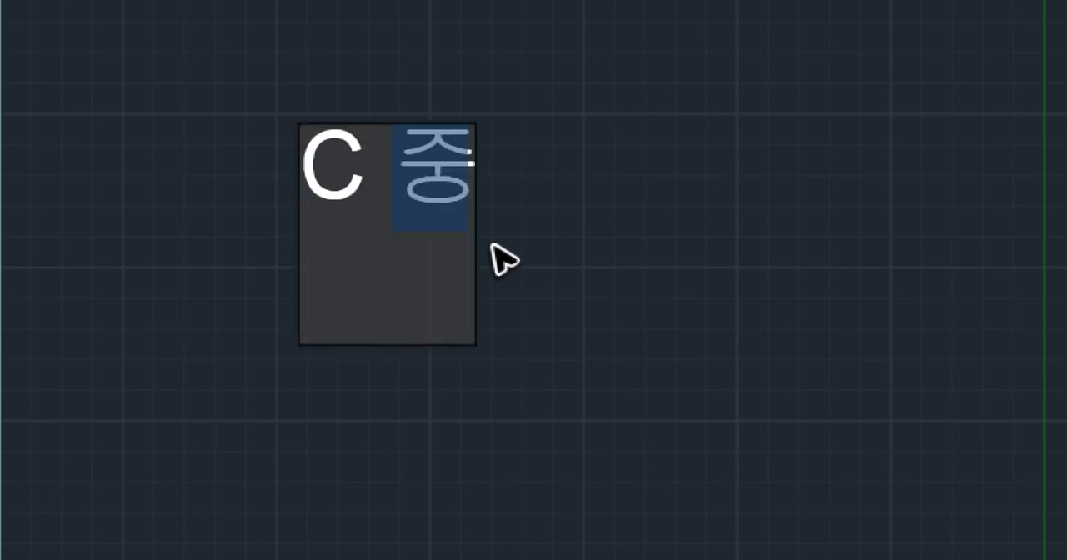
pyautogui.write('심 바')
pyautogui.press('BackSpace')
pyautogui.write('-반지름')
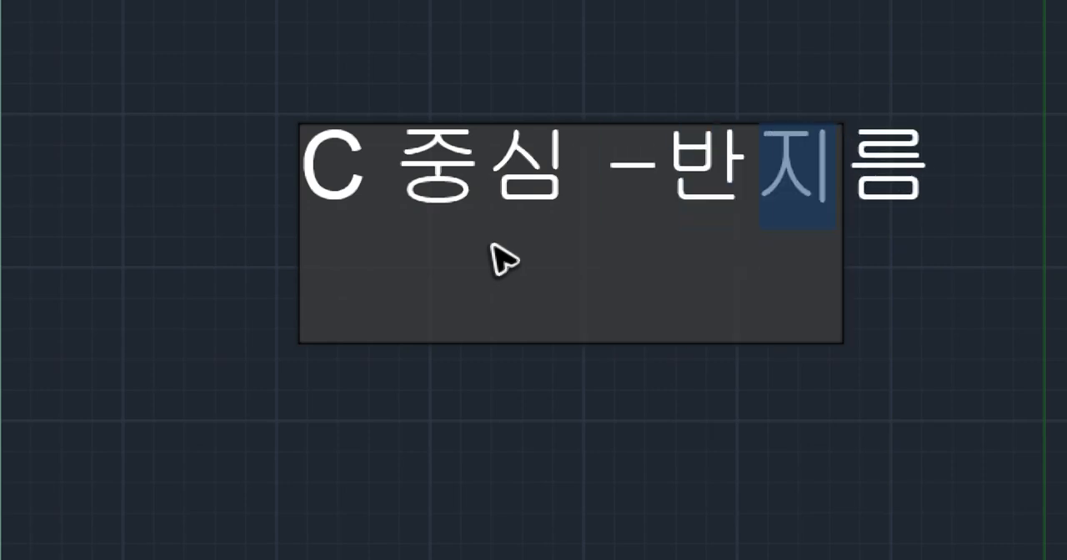
pyautogui.press('Return')
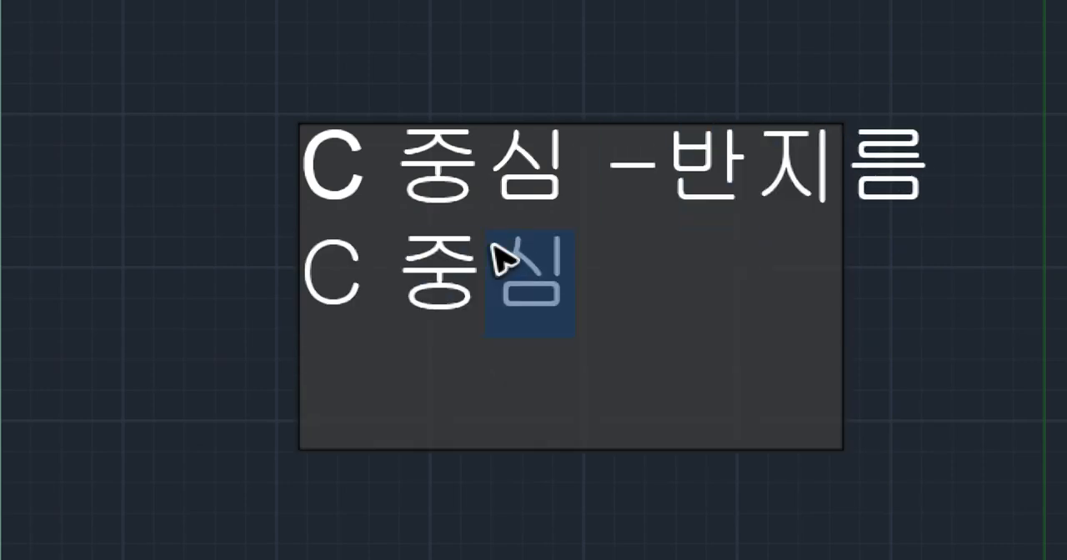
# - Add the second text line "C 중심 - 지름" below the first and finish the note
pyautogui.write('C 중심 - wlfma')
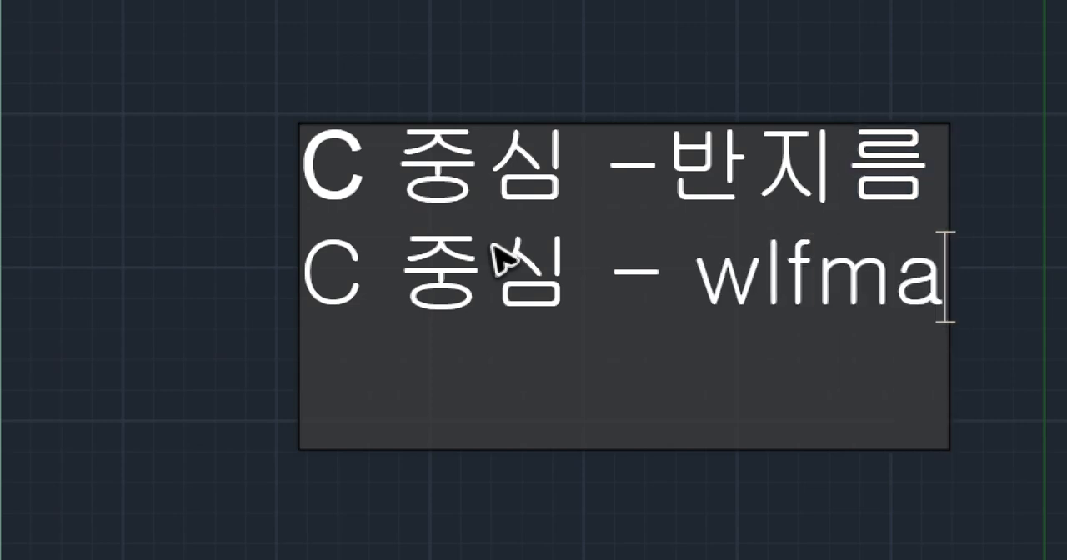
pyautogui.press('BackSpace')
pyautogui.press('BackSpace')
pyautogui.press('BackSpace')
pyautogui.press('BackSpace')
pyautogui.press('BackSpace')
pyautogui.write('지름')
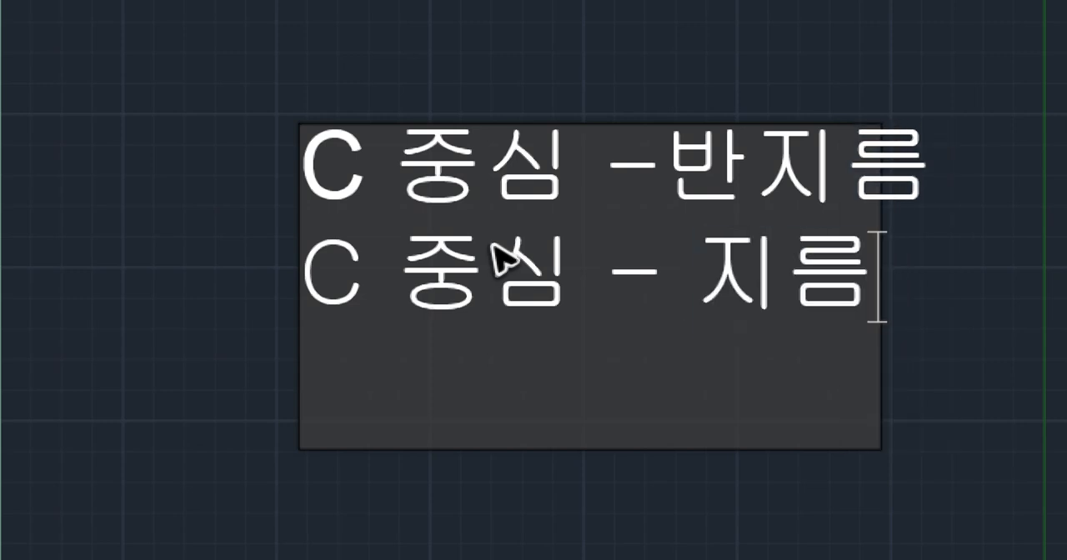
pyautogui.click(225, 271)
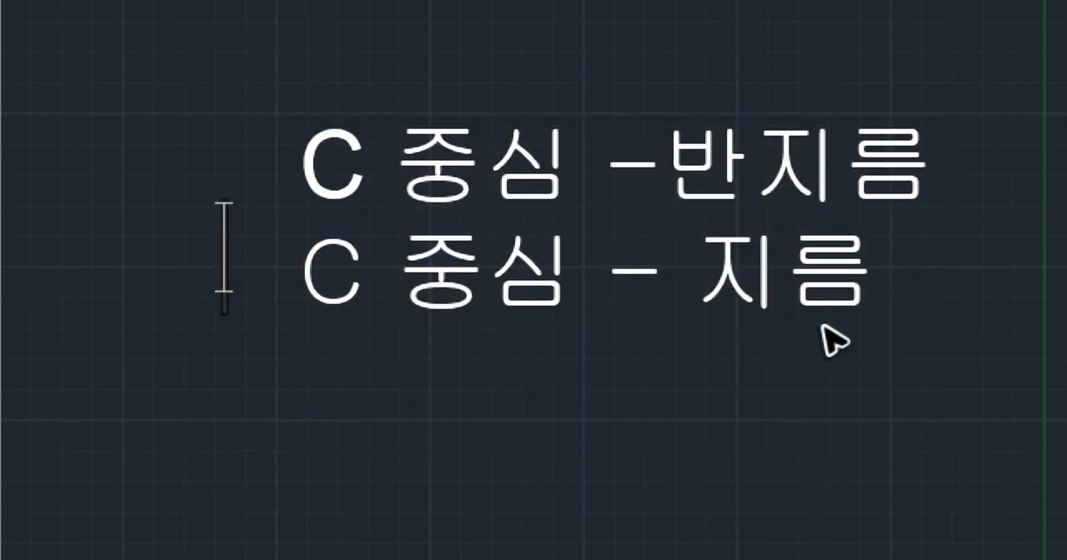
# - Draw a circle with a radius of 20 above the two-line note, using the CC alias for Circle
pyautogui.scroll(-2, 434, 277)
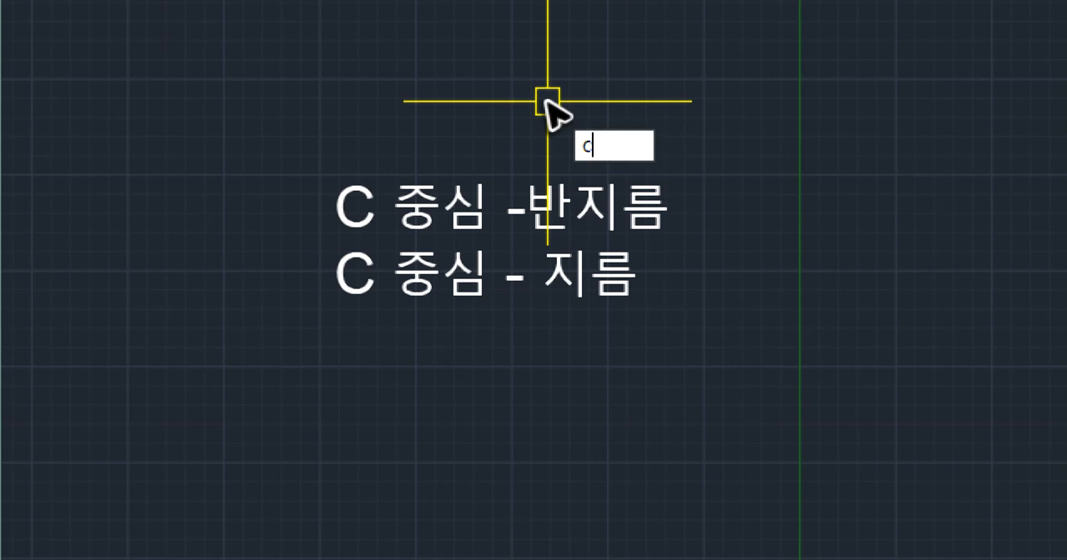
pyautogui.write('c')
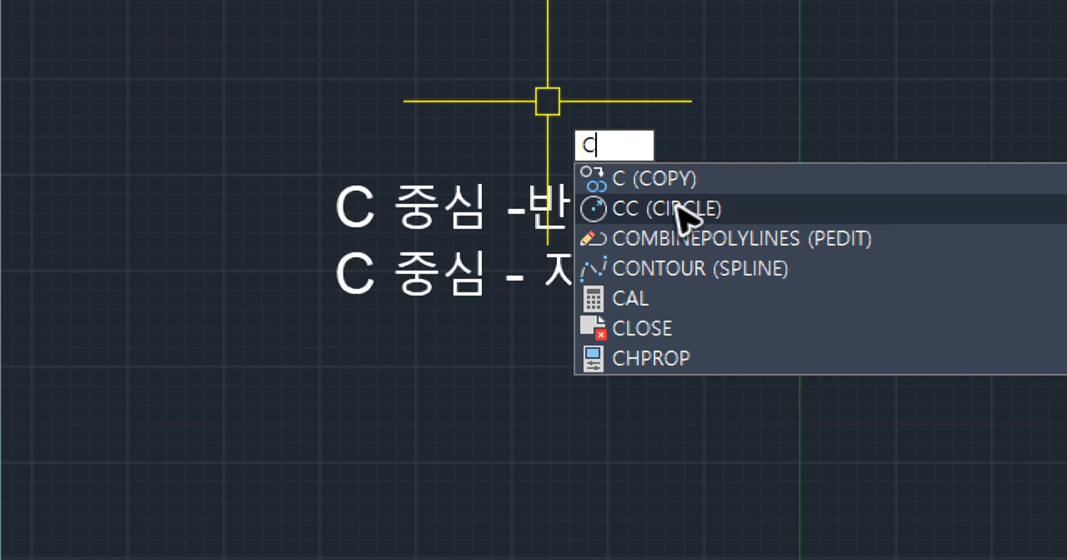
pyautogui.write('c')
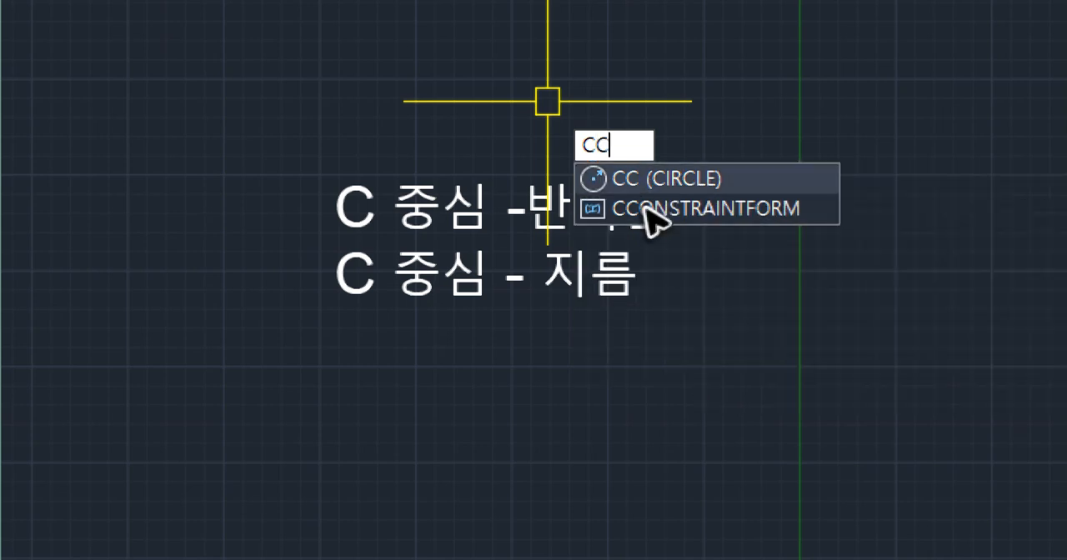
pyautogui.scroll(3, 321, 241)
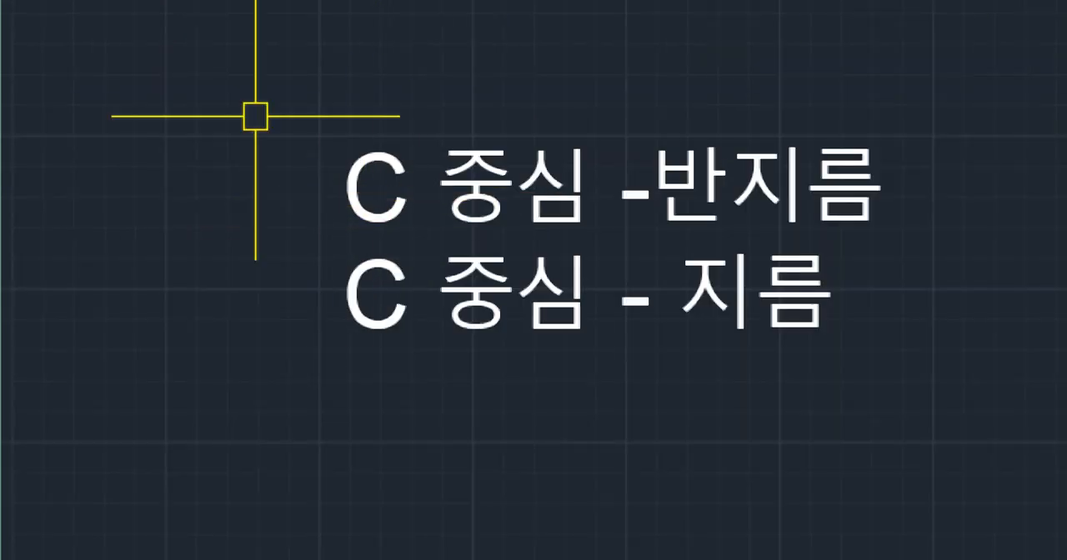
pyautogui.moveTo(545, 146); pyautogui.dragTo(275, 304, button='middle')
pyautogui.press('Return')
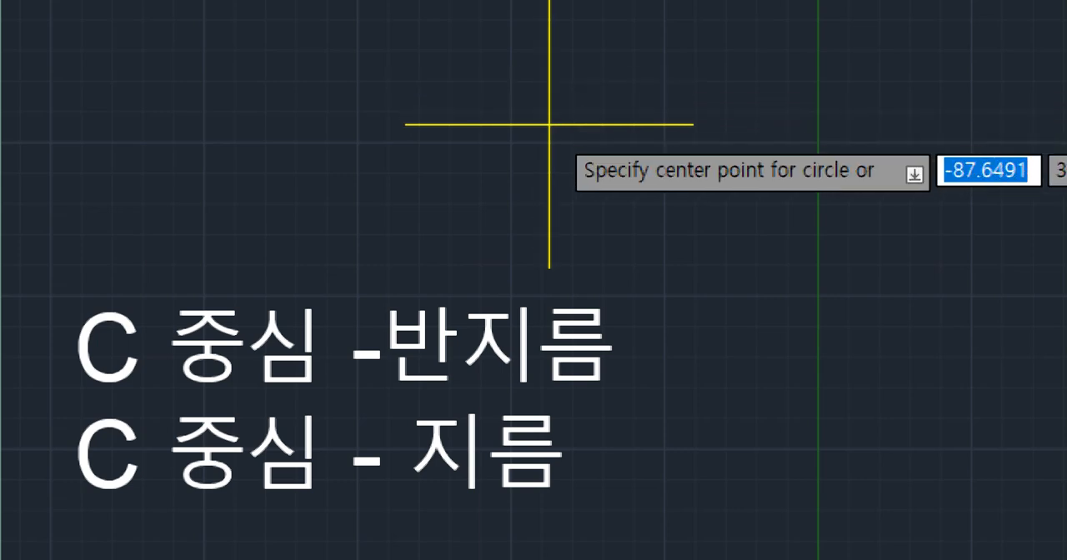
pyautogui.scroll(-3, 521, 147)
pyautogui.scroll(1, 477, 150)
pyautogui.click(485, 147)
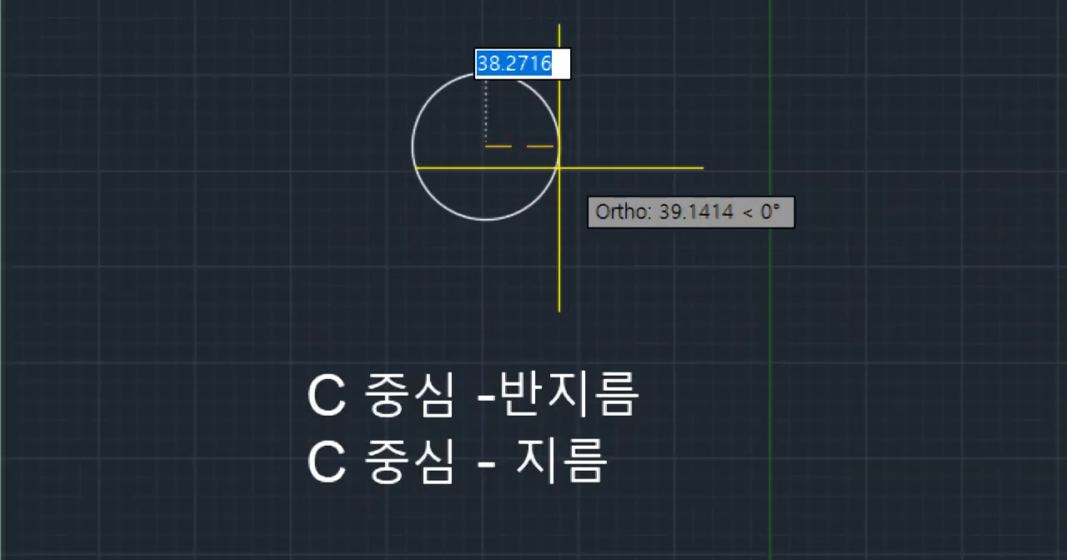
pyautogui.write('20')
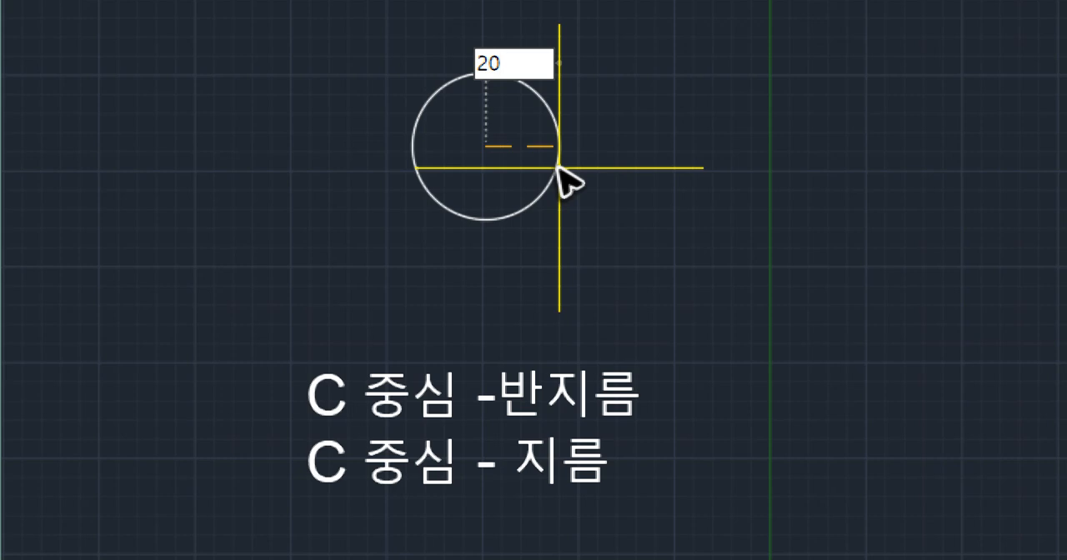
pyautogui.press('Return')
# - Add a linear dimension from the center of the new circle to its right quadrant, placed just below the center
pyautogui.scroll(5, 512, 133)
pyautogui.write('dli')
pyautogui.press('Return')
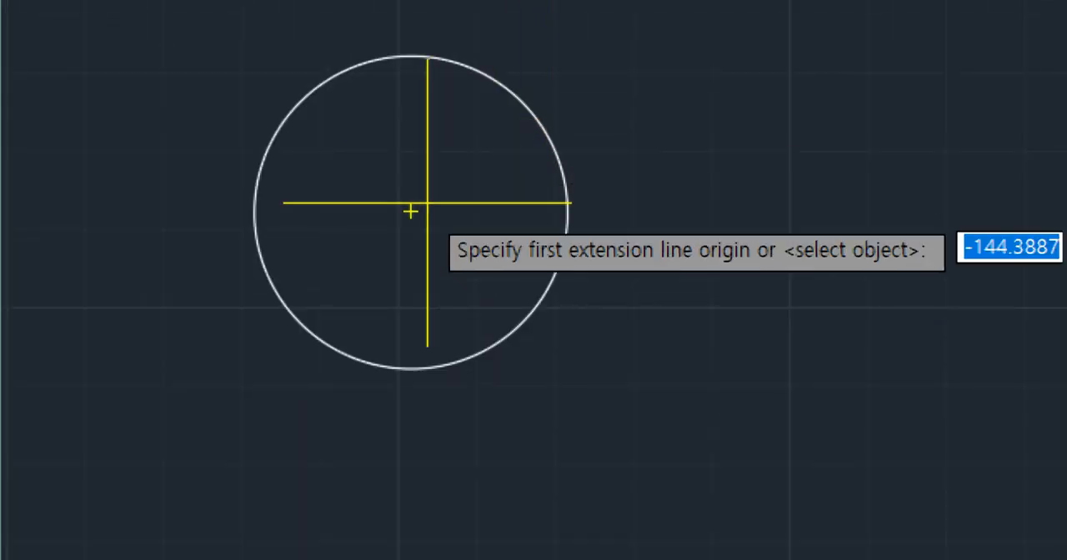
pyautogui.click(410, 212)
pyautogui.click(567, 212)
pyautogui.click(500, 244)
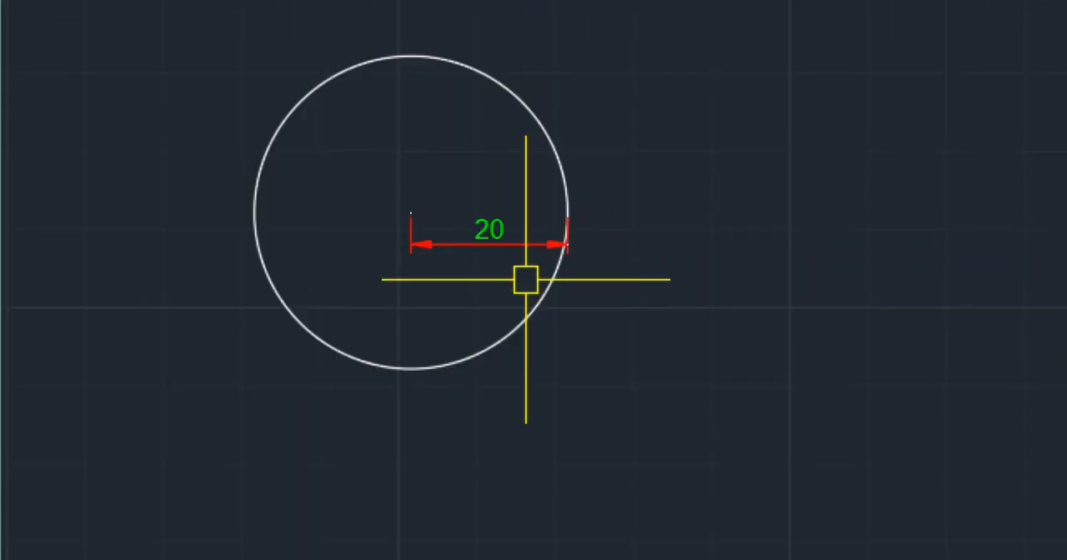
# - Replace the circle's radius dimension with a linear dimension across its right and left quadrants, placed below the circle
pyautogui.click(480, 250)
pyautogui.press('Delete')
pyautogui.scroll(-4, 484, 303)
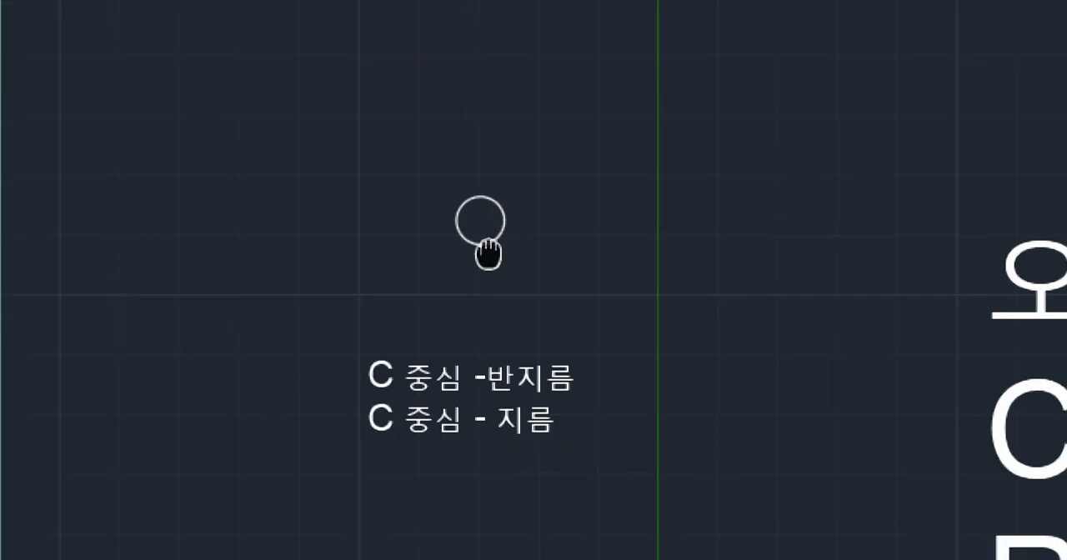
pyautogui.moveTo(488, 254); pyautogui.dragTo(490, 246, button='middle')
pyautogui.scroll(2, 419, 463)
pyautogui.moveTo(541, 212); pyautogui.dragTo(532, 350, button='middle')
pyautogui.scroll(4, 536, 177)
pyautogui.write('dli')
pyautogui.press('Return')
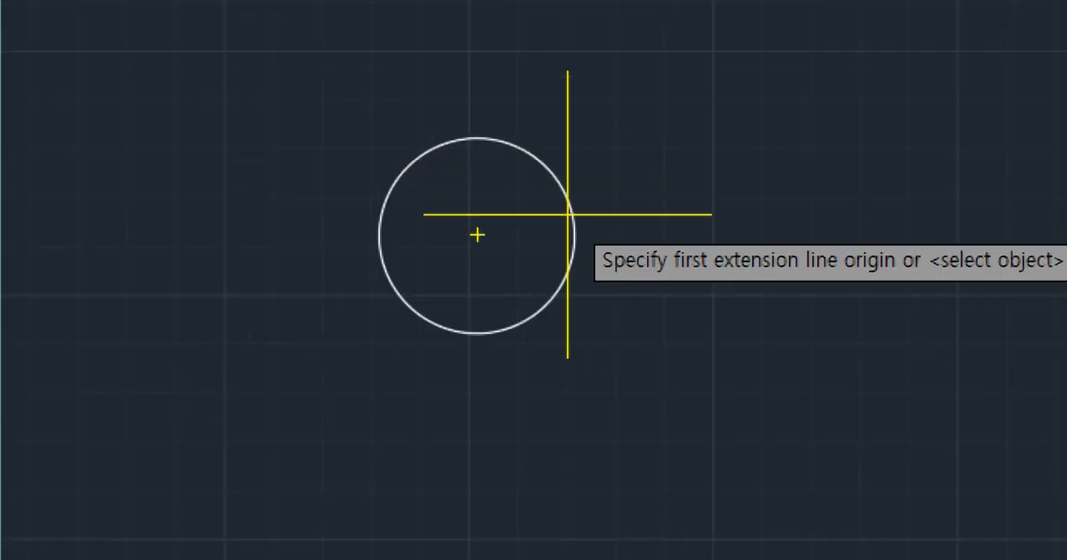
pyautogui.click(572, 234)
pyautogui.click(378, 233)
pyautogui.click(447, 385)
pyautogui.scroll(4, 448, 398)
pyautogui.scroll(-4, 592, 399)
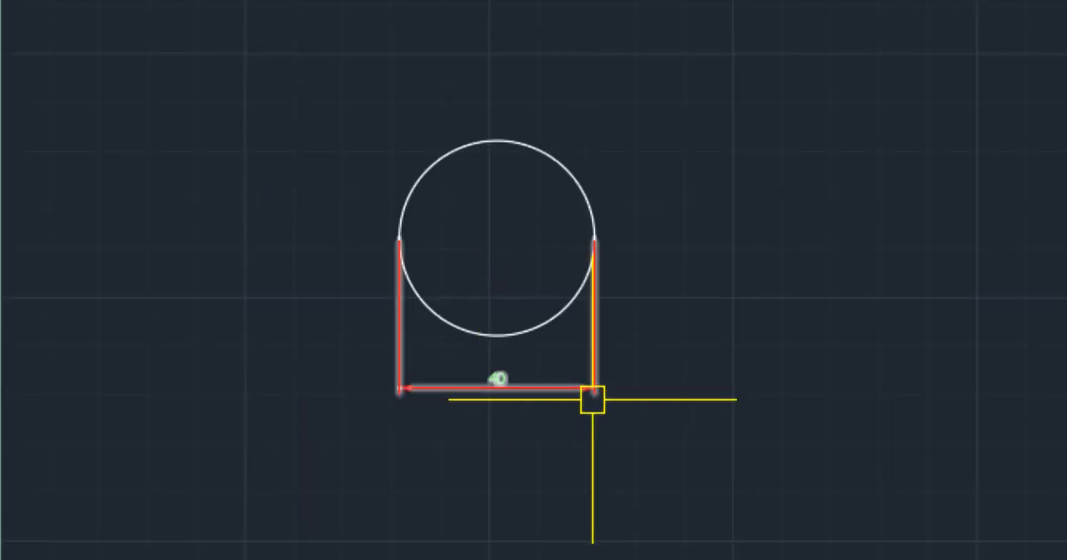
pyautogui.scroll(-2, 624, 402)
pyautogui.click(645, 423)
pyautogui.click(517, 284)
pyautogui.scroll(-2, 618, 381)
pyautogui.moveTo(618, 382); pyautogui.dragTo(577, 120, button='middle')
pyautogui.press('Escape')
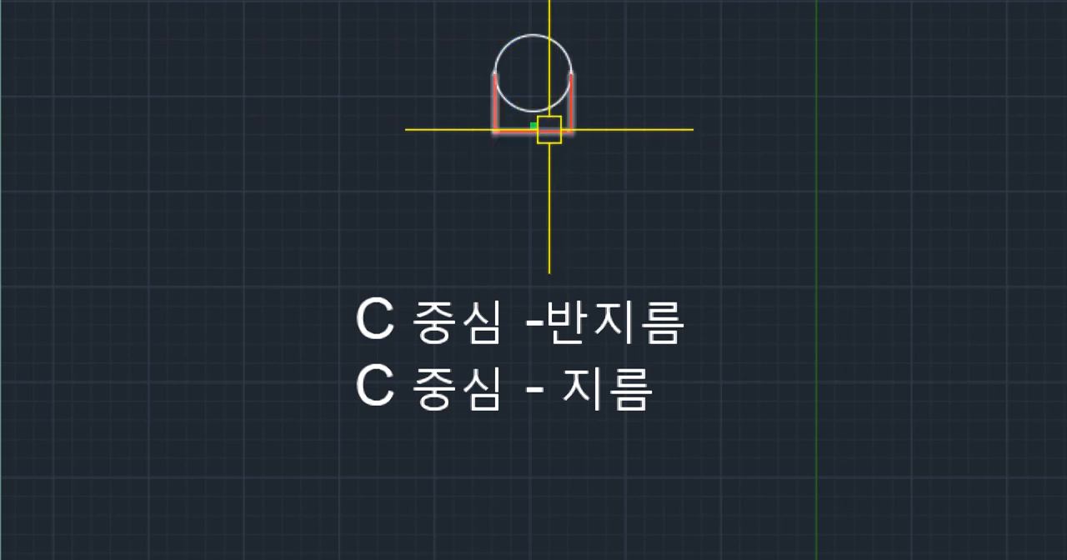
# - Draw a circle with a diameter of 20 to the right of the dimensioned circle, using the Center, Diameter method
pyautogui.moveTo(626, 144); pyautogui.dragTo(538, 227, button='middle')
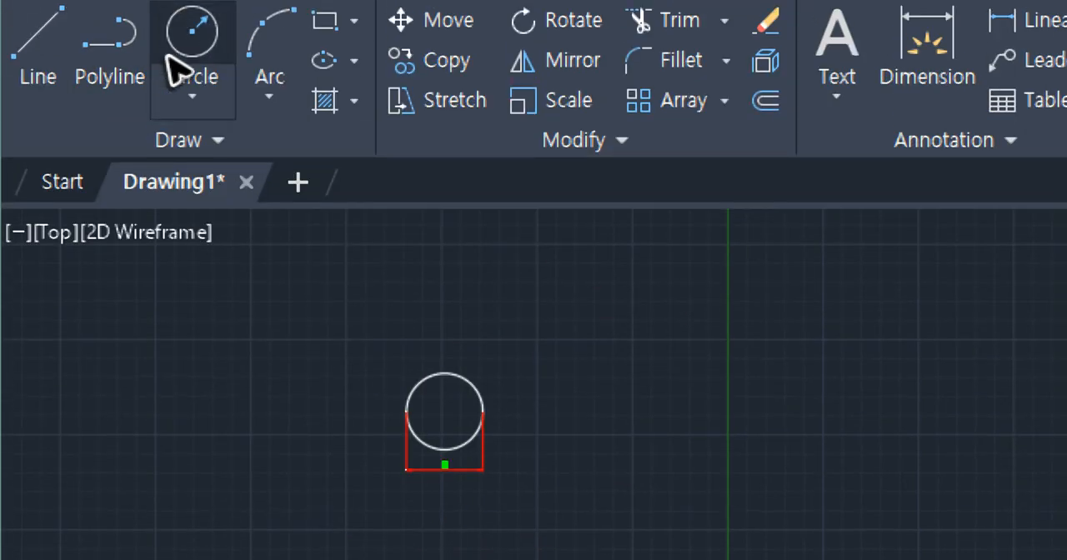
pyautogui.click(193, 93)
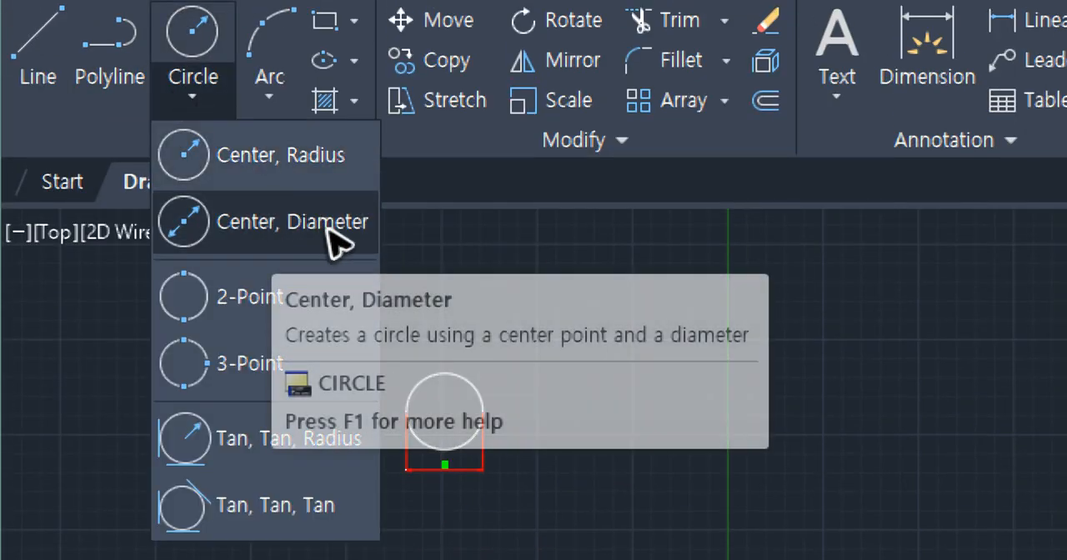
pyautogui.click(317, 237)
pyautogui.scroll(4, 550, 387)
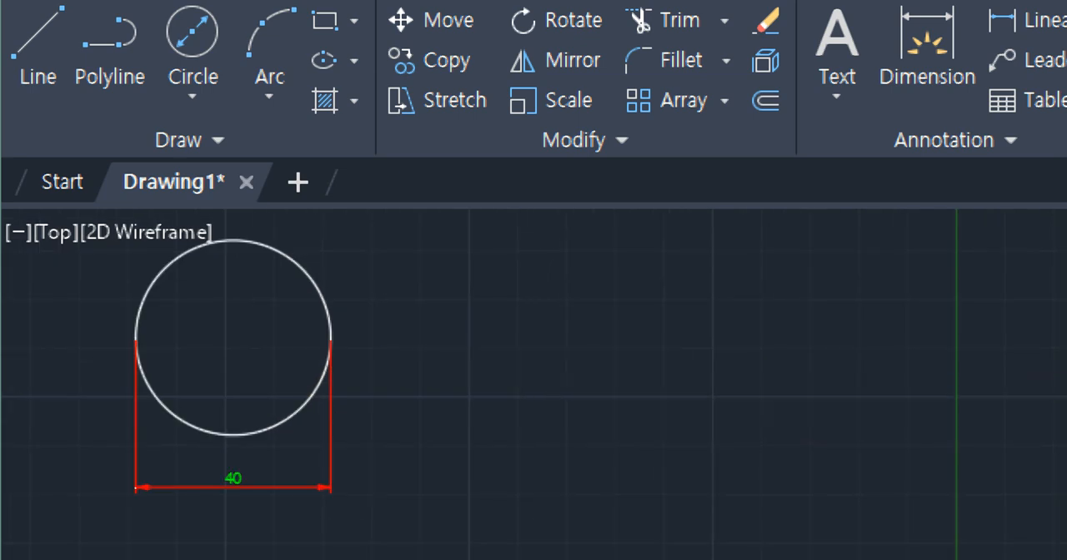
pyautogui.click(525, 346)
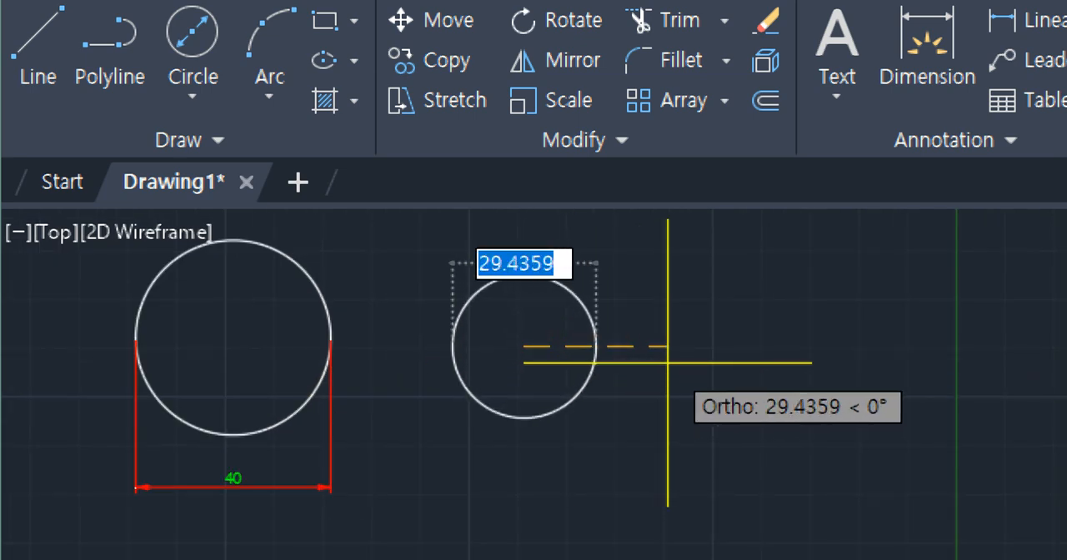
pyautogui.write('20')
pyautogui.press('Return')
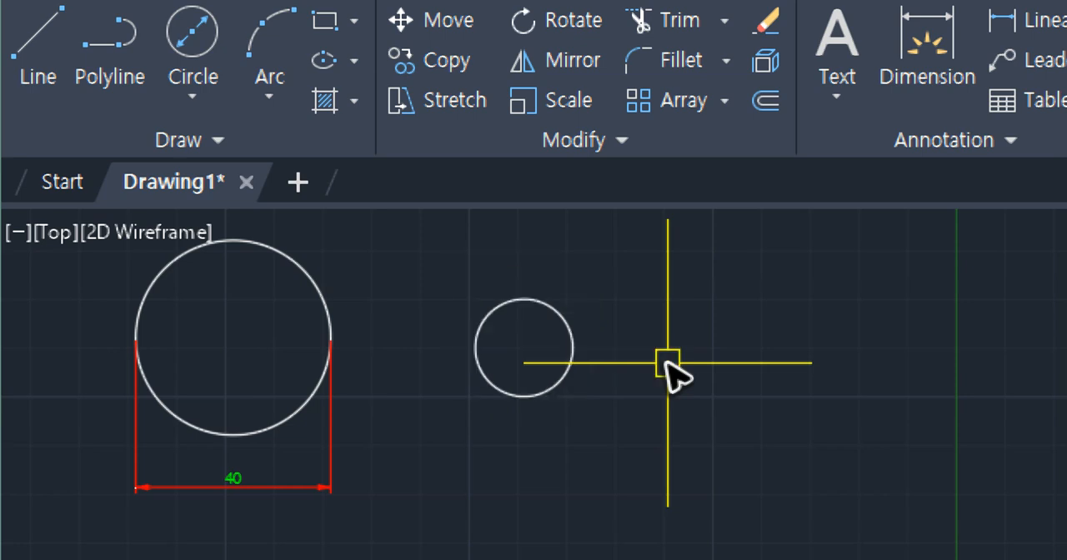
# - Add a linear dimension across the right and left quadrants of the small circle, placed above it
pyautogui.write('dli')
pyautogui.press('Return')
pyautogui.click(573, 345)
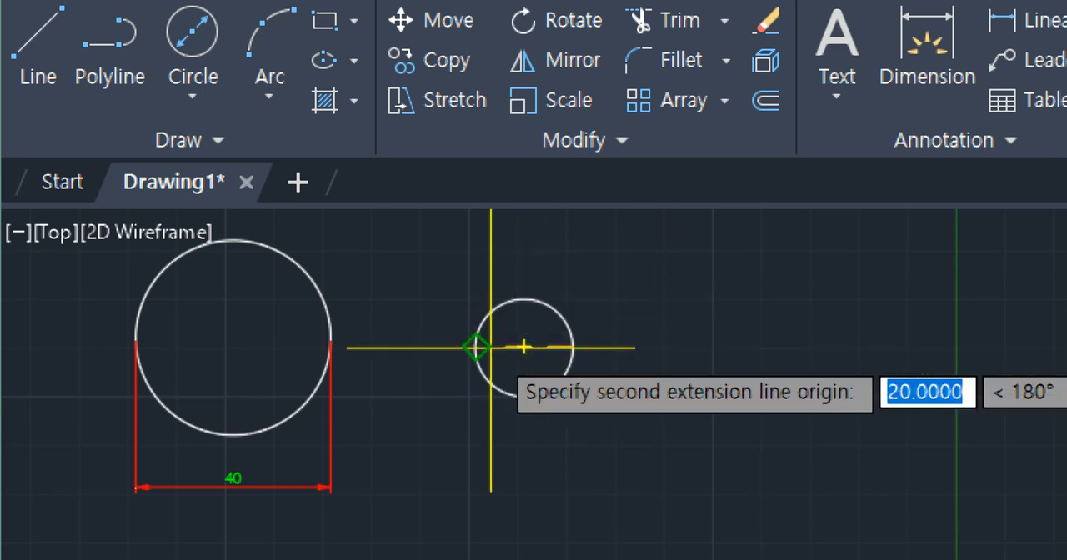
pyautogui.click(476, 345)
pyautogui.click(474, 267)
# - Add a linear dimension from the small circle's right quadrant to its center, placed between the circle and its diameter dimension
pyautogui.press('Return')
pyautogui.click(573, 346)
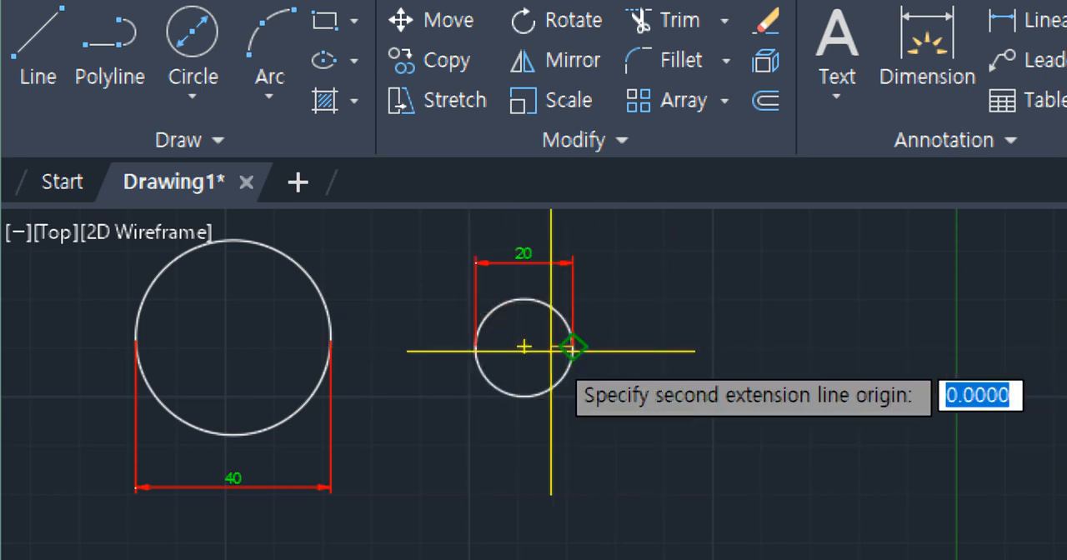
pyautogui.click(524, 346)
pyautogui.scroll(4, 534, 296)
pyautogui.moveTo(586, 274); pyautogui.dragTo(591, 333, button='middle')
pyautogui.click(594, 337)
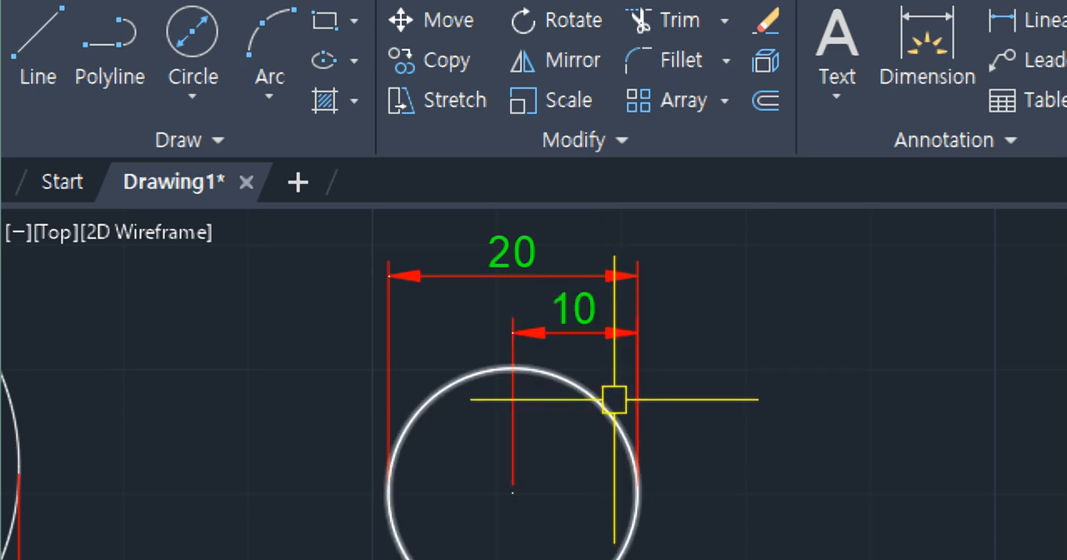
# - Edit the second note line to read "C - d - 중심 - 지름" by inserting "- d -" after the C
pyautogui.scroll(-2, 614, 398)
pyautogui.scroll(-3, 614, 425)
pyautogui.moveTo(607, 411); pyautogui.dragTo(633, 302, button='middle')
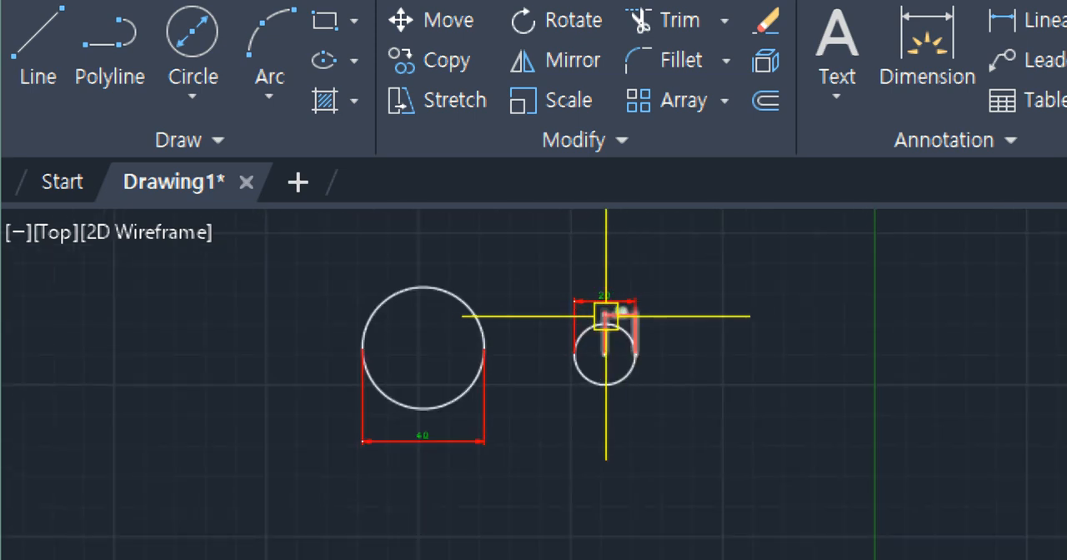
pyautogui.scroll(-4, 605, 475)
pyautogui.moveTo(605, 475); pyautogui.dragTo(569, 321, button='middle')
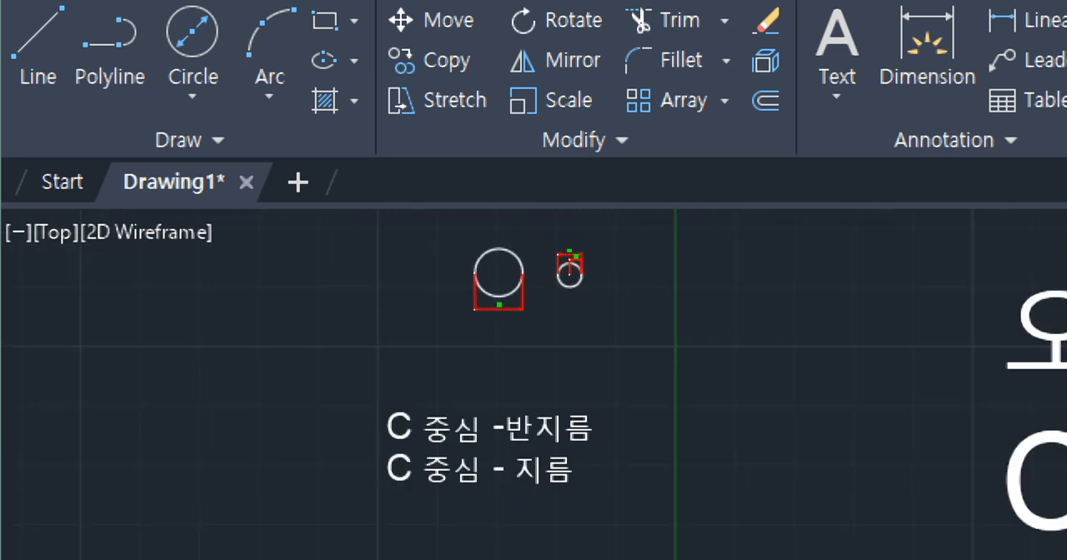
pyautogui.scroll(4, 487, 503)
pyautogui.click(433, 391)
pyautogui.doubleClick(286, 450)
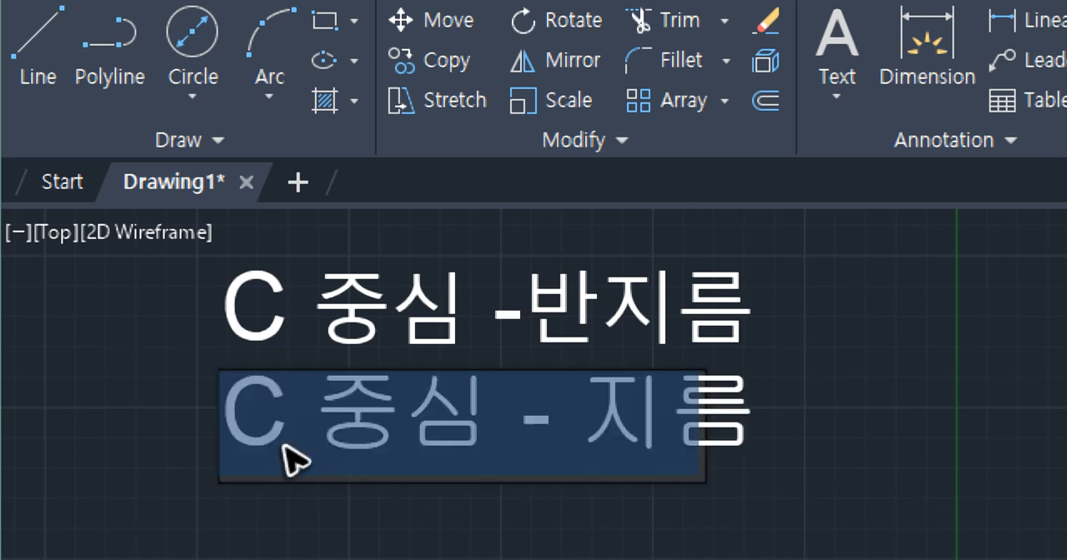
pyautogui.click(331, 434)
pyautogui.write('- d -')
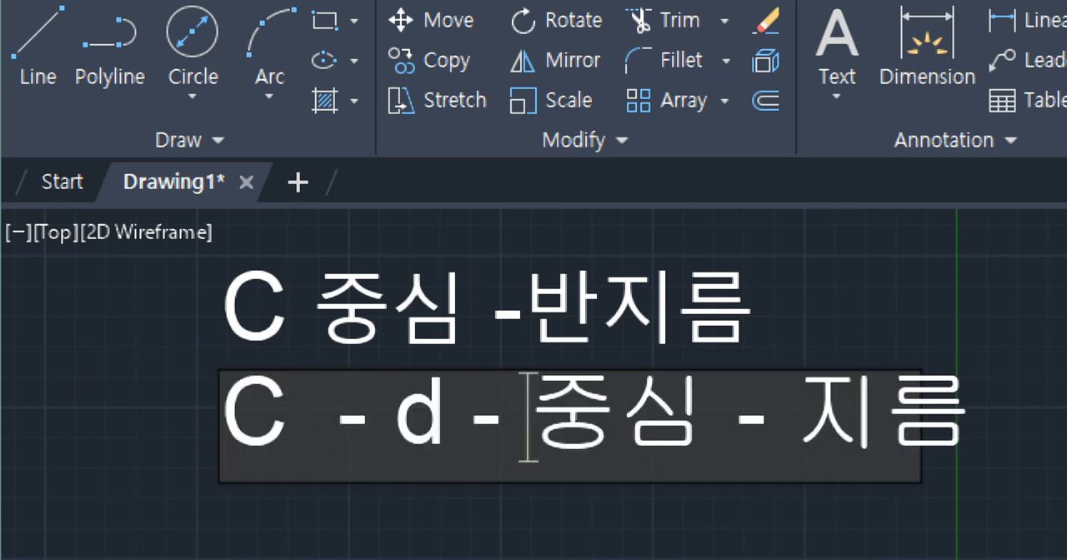
pyautogui.click(180, 351)
pyautogui.scroll(-2, 417, 293)
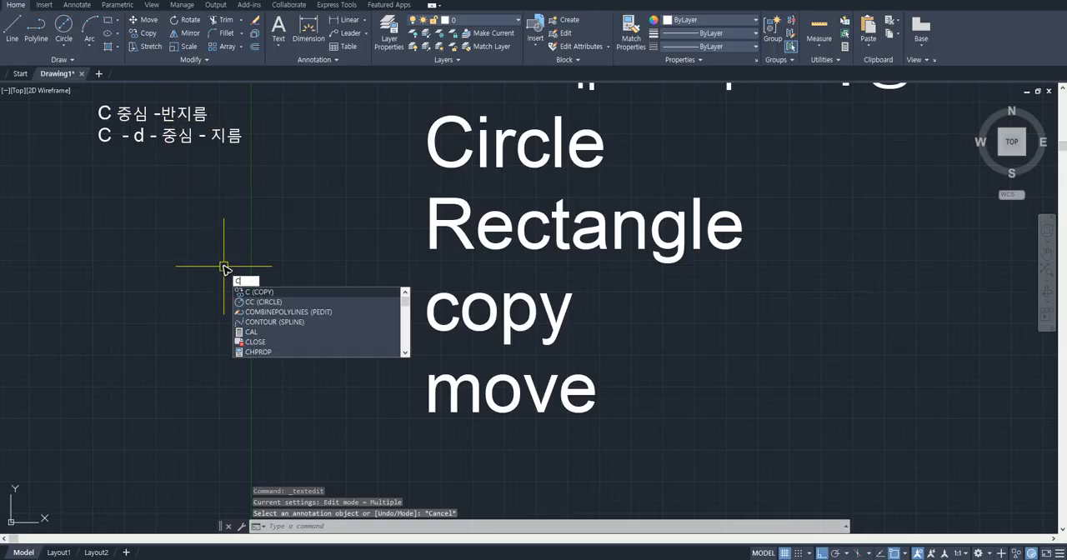
# - Draw a circle in the empty area beside the "move" title text, using the Diameter option with a value of 40
pyautogui.write('c')
pyautogui.press('Return')
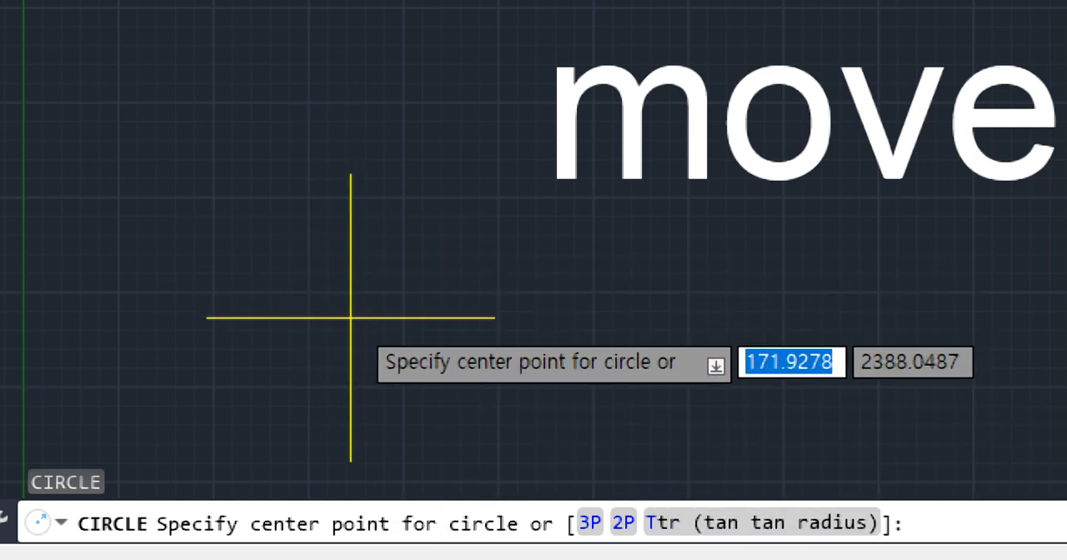
pyautogui.click(287, 234)
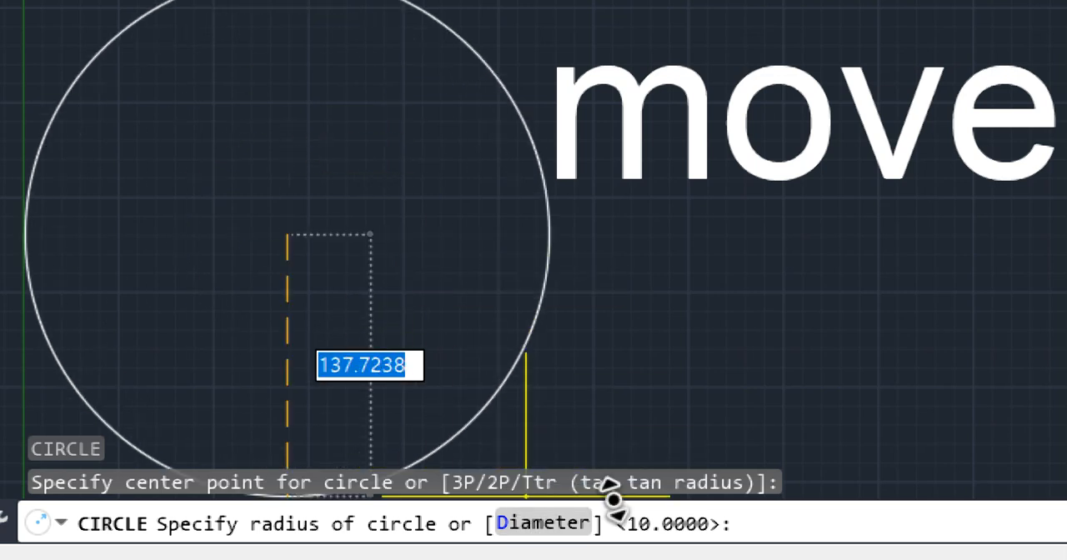
pyautogui.write('d')
pyautogui.press('Return')
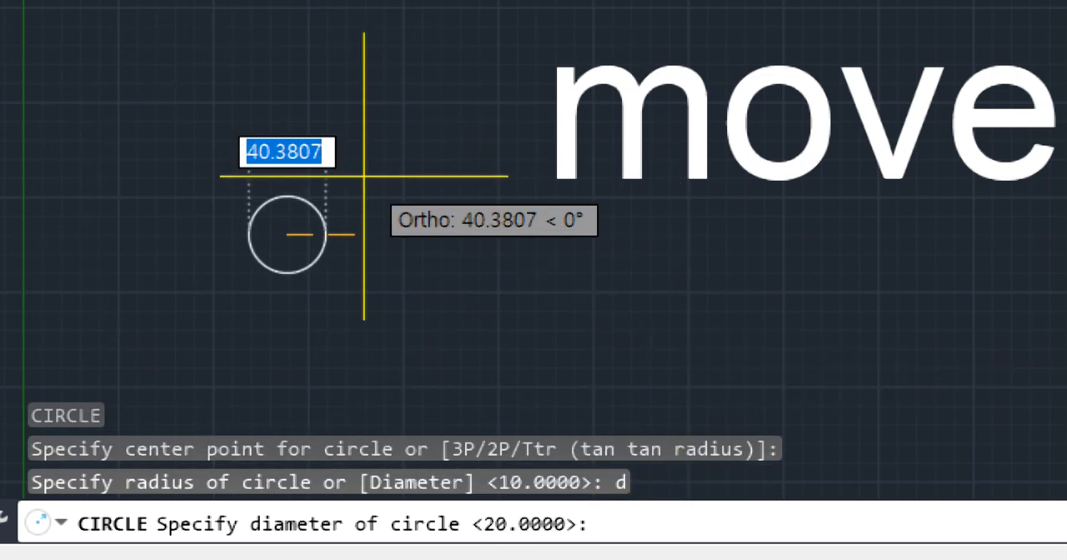
pyautogui.write('40')
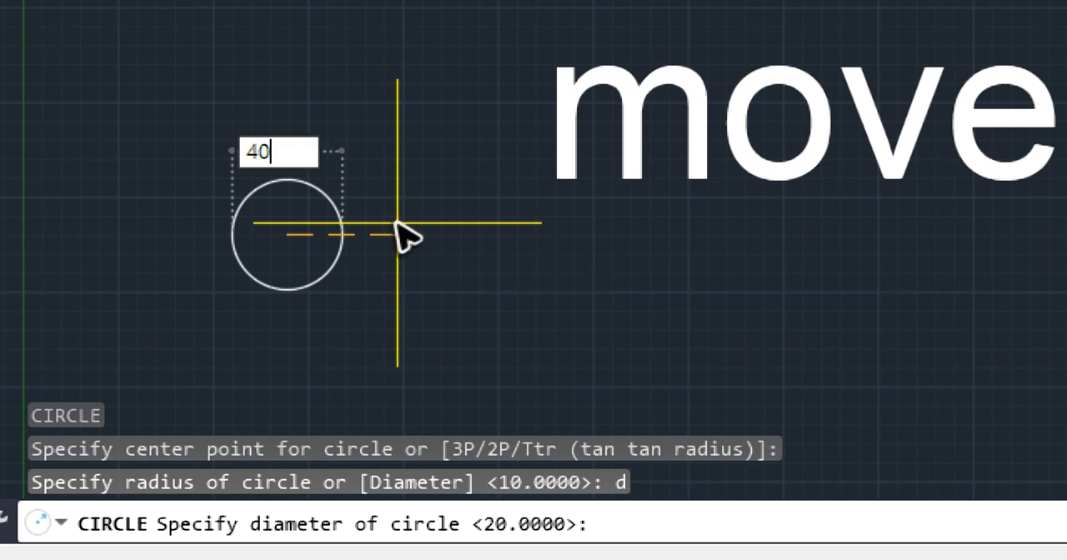
pyautogui.press('Return')
# - Add a linear dimension across the new circle's right and left quadrants, placed above the circle
pyautogui.scroll(3, 280, 206)
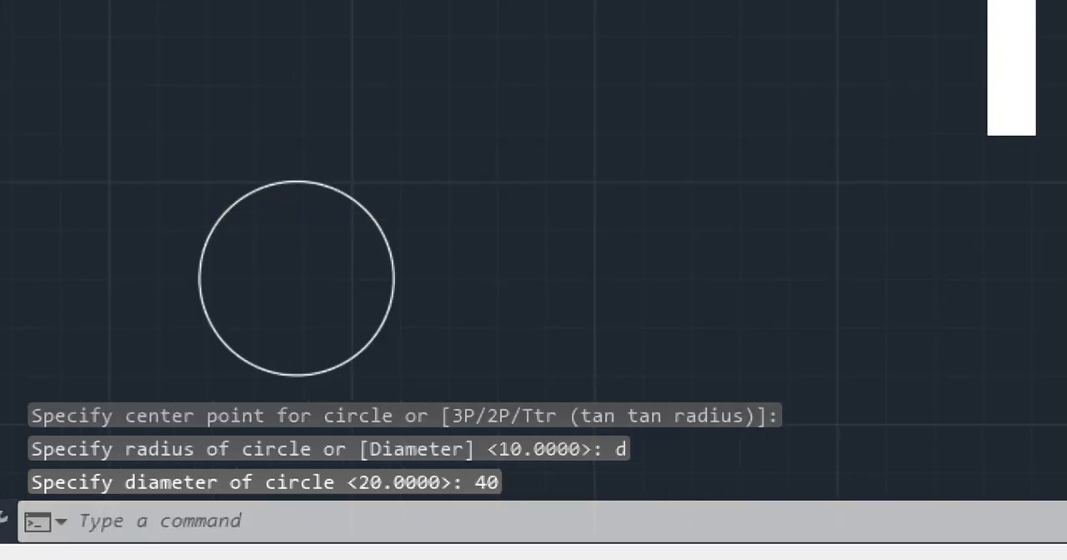
pyautogui.click(393, 279)
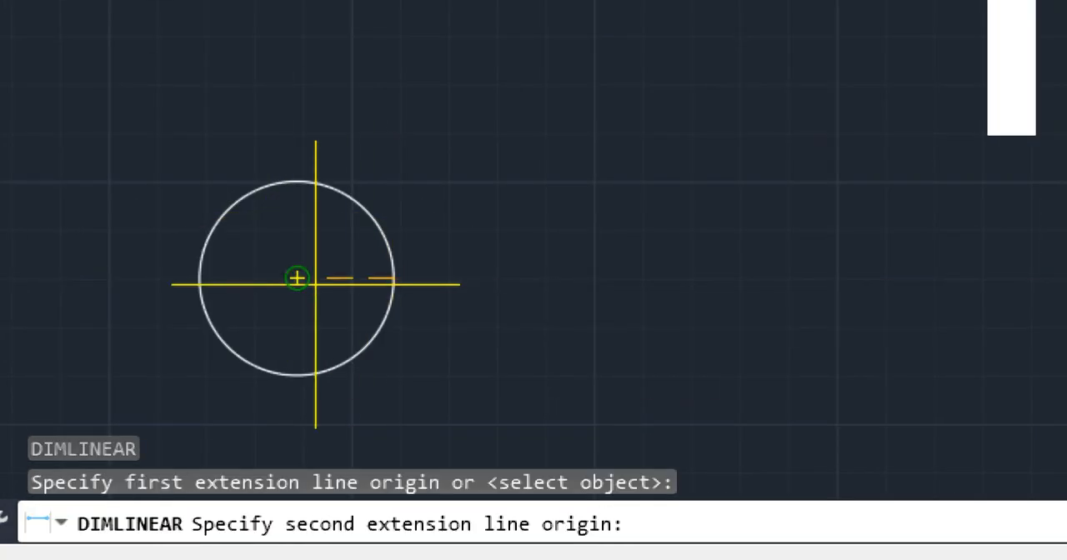
pyautogui.click(198, 279)
pyautogui.click(350, 116)
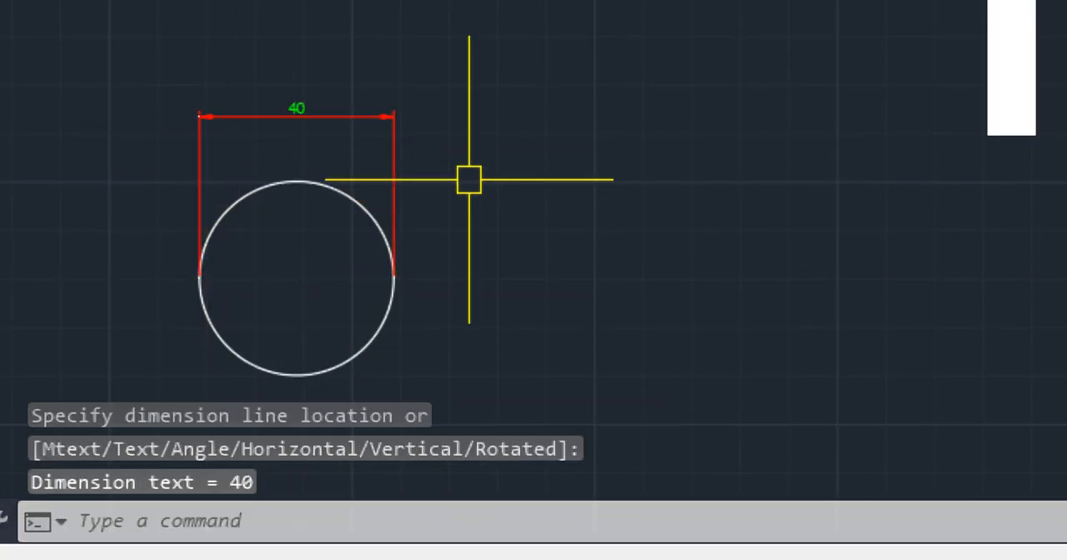
pyautogui.press('Escape')
pyautogui.press('Escape')
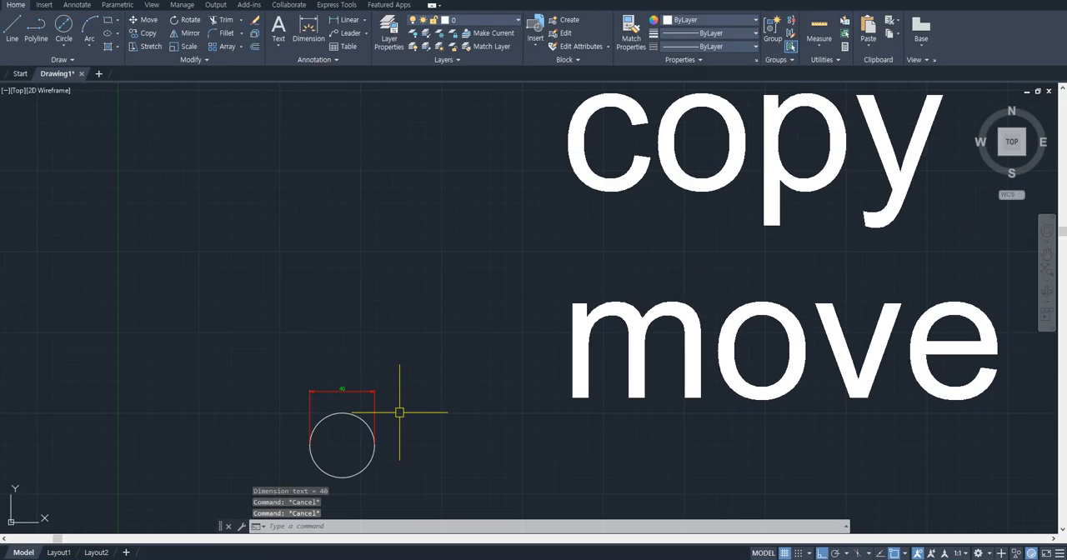
# - Erase the circle beside the "move" title text together with its dimension
pyautogui.scroll(-1, 398, 412)
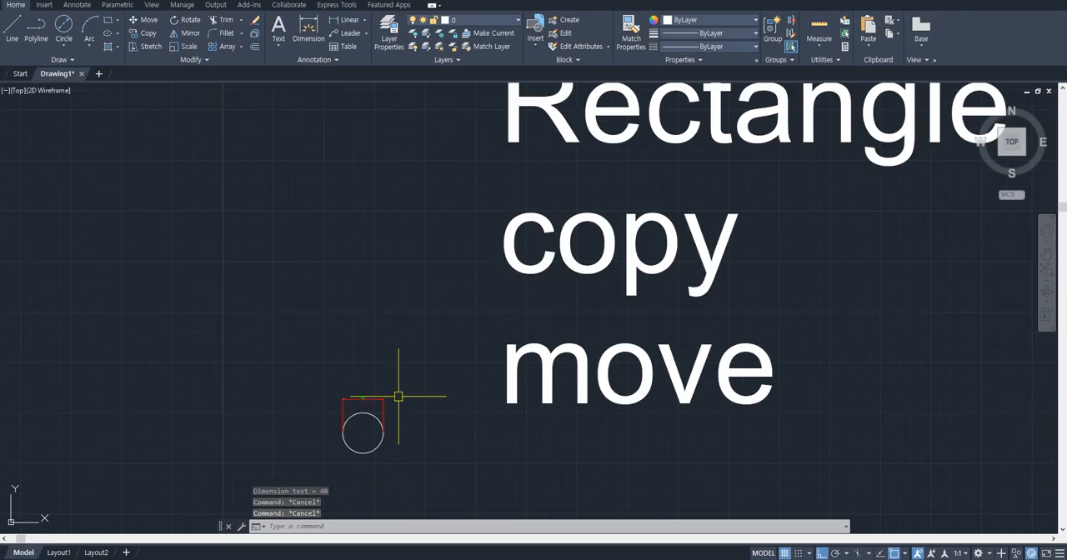
pyautogui.click(366, 425)
pyautogui.write('e')
pyautogui.press('space')
pyautogui.scroll(-4, 413, 296)
pyautogui.moveTo(295, 186); pyautogui.dragTo(319, 291, button='middle')
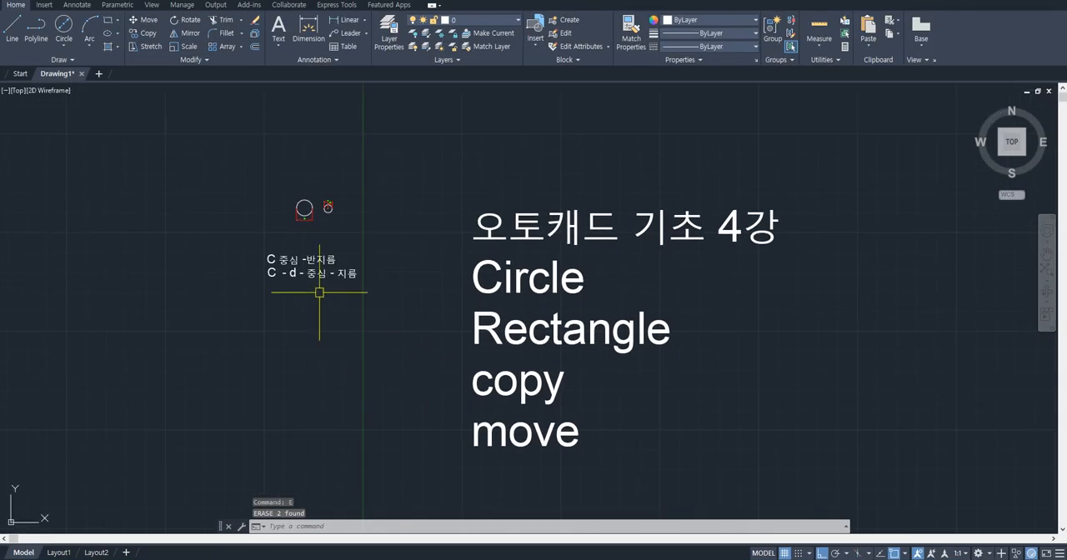
pyautogui.scroll(4, 313, 265)
pyautogui.moveTo(317, 218); pyautogui.dragTo(377, 215, button='middle')
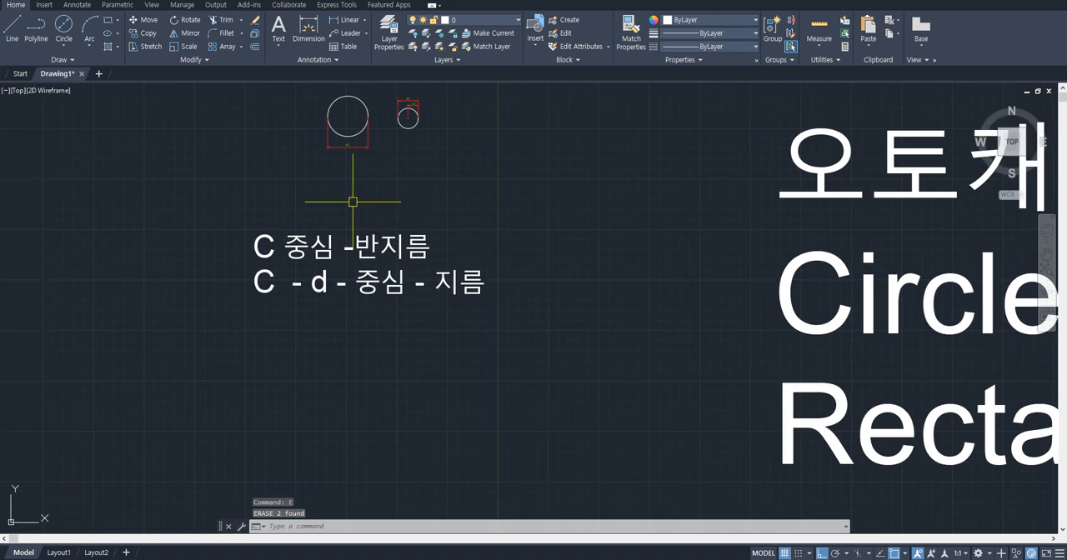
pyautogui.click(63, 46)
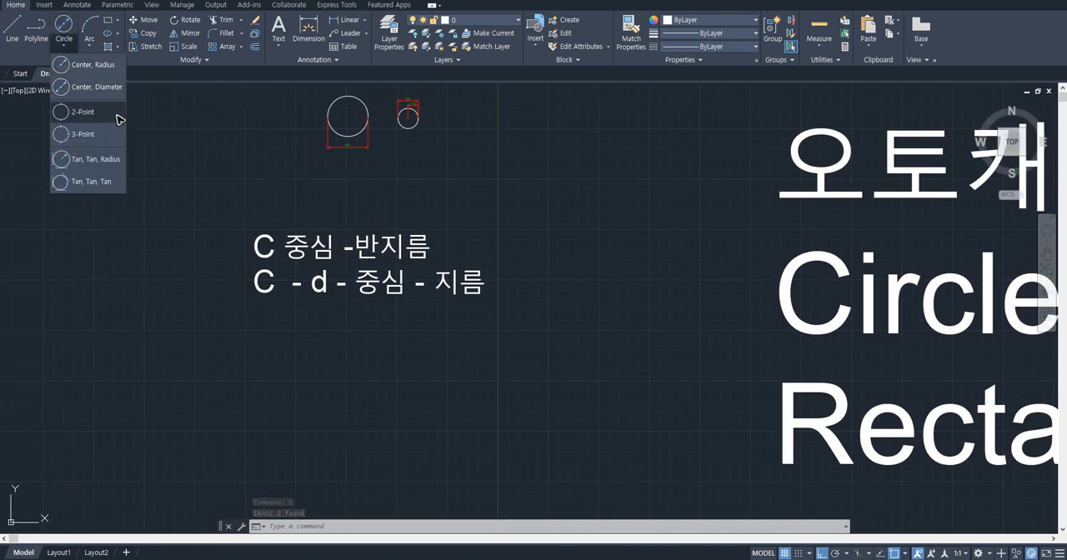
# - Start a single-line text below the two note lines with default height and rotation, and enter "C - 2p" as its first line
pyautogui.write('t')
pyautogui.press('Return')
pyautogui.scroll(2, 256, 331)
pyautogui.click(256, 329)
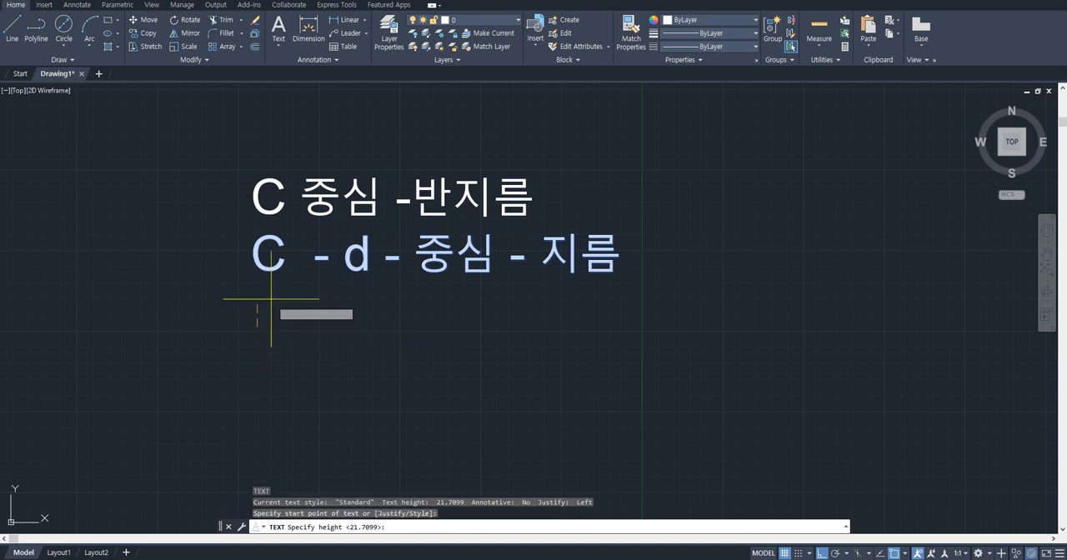
pyautogui.press('Return')
pyautogui.press('Return')
pyautogui.write('C')
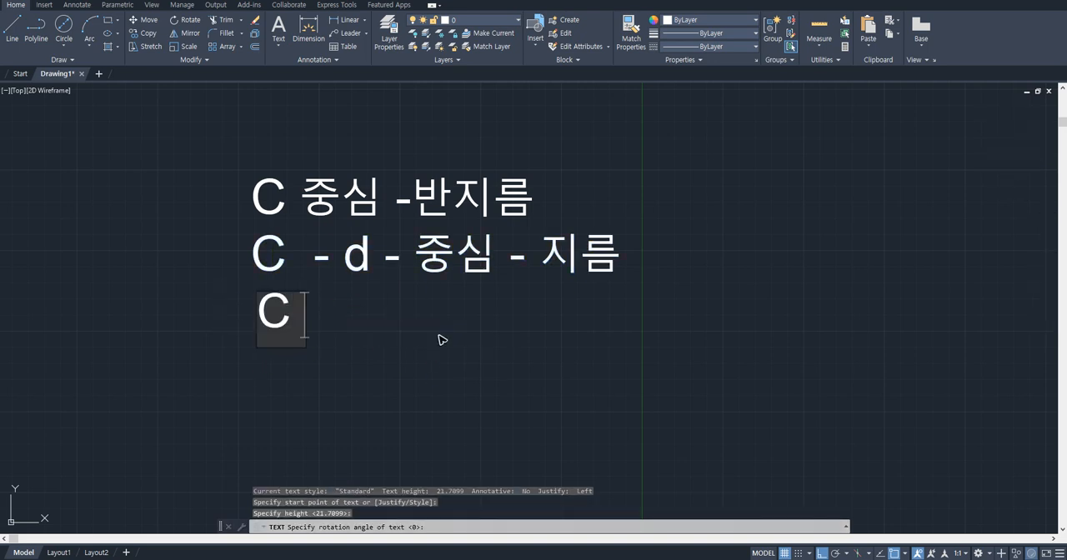
pyautogui.write(' - 2p')
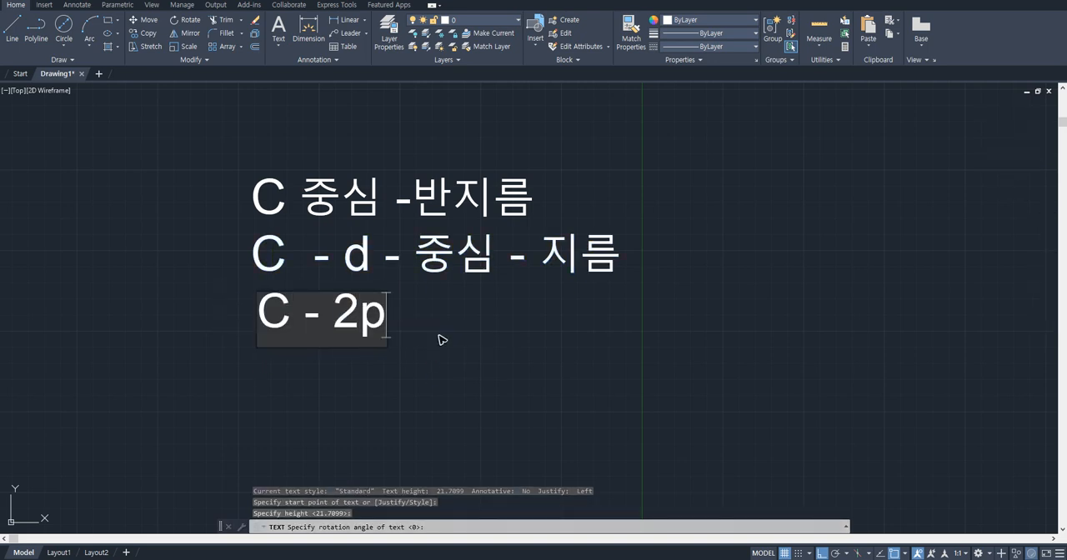
pyautogui.press('Return')
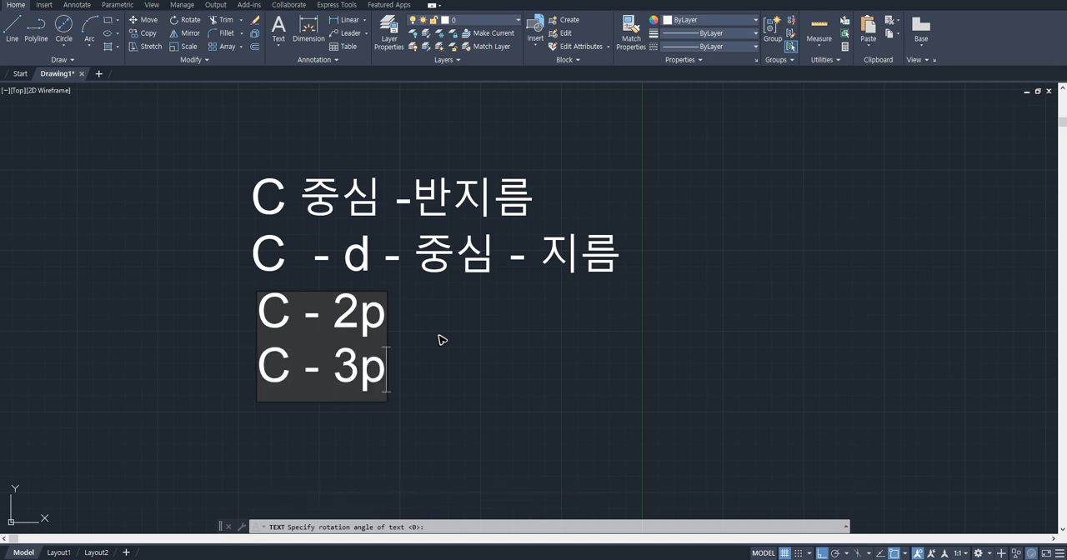
# - Add the text lines "C - 3p" and "C - T" below "C - 2p" and finish the note
pyautogui.write('C - 3p')
pyautogui.press('Return')
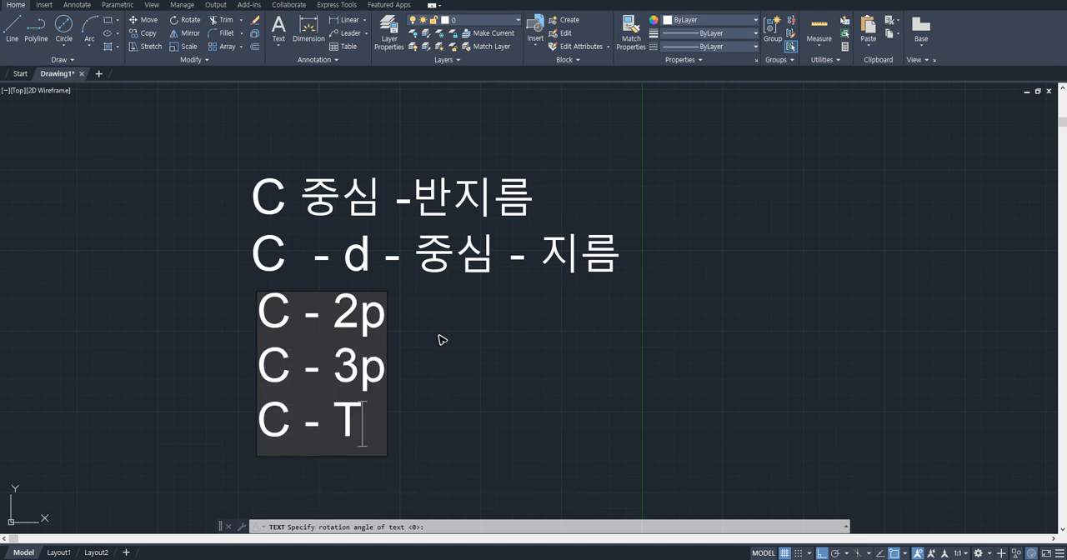
pyautogui.write('C - T')
pyautogui.press('Return')
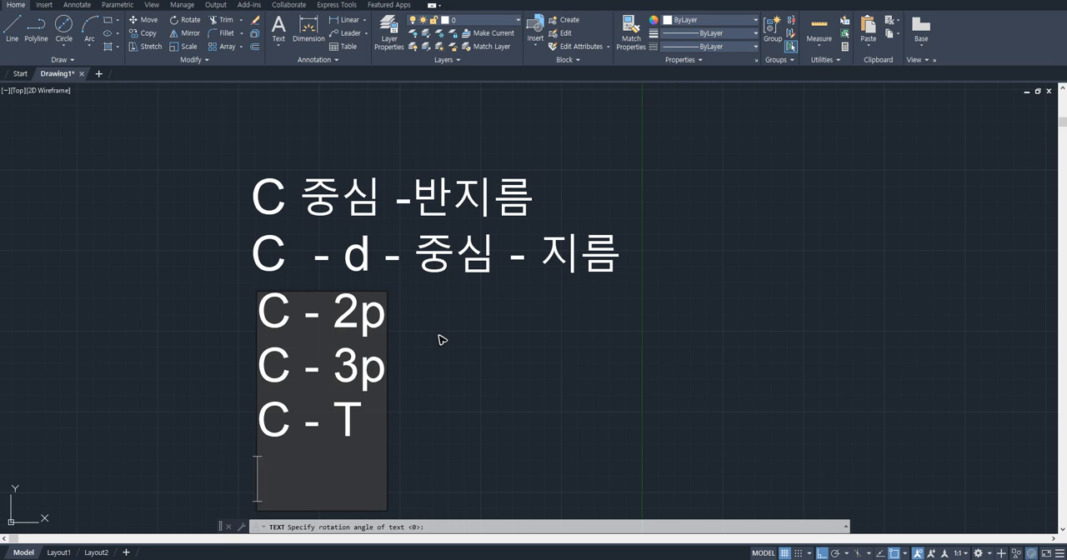
pyautogui.press('Return')
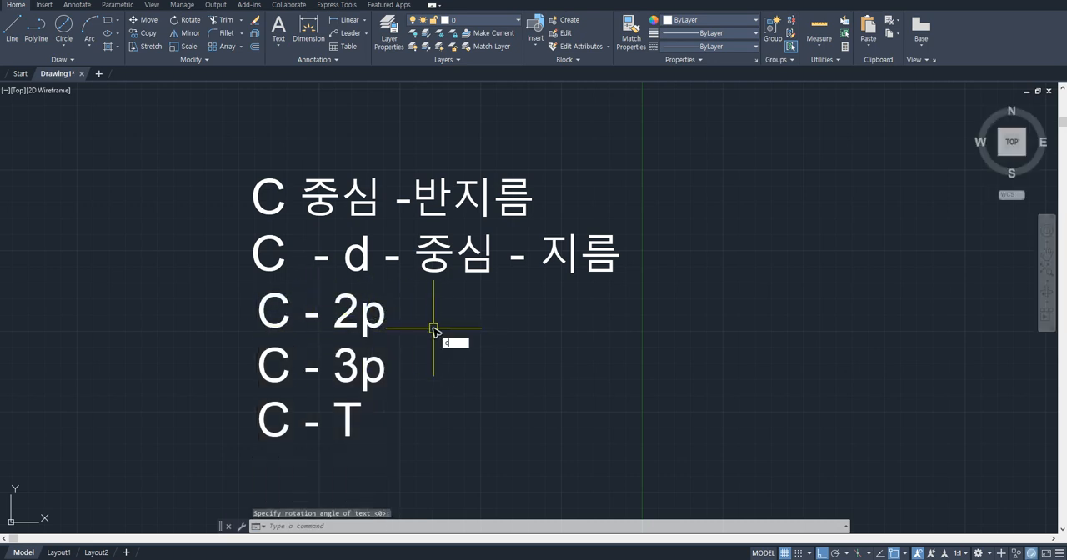
# - Draw a two-point (2P) circle beside the "C - 2p" text, with its diameter endpoints on a horizontal line
pyautogui.press('Return')
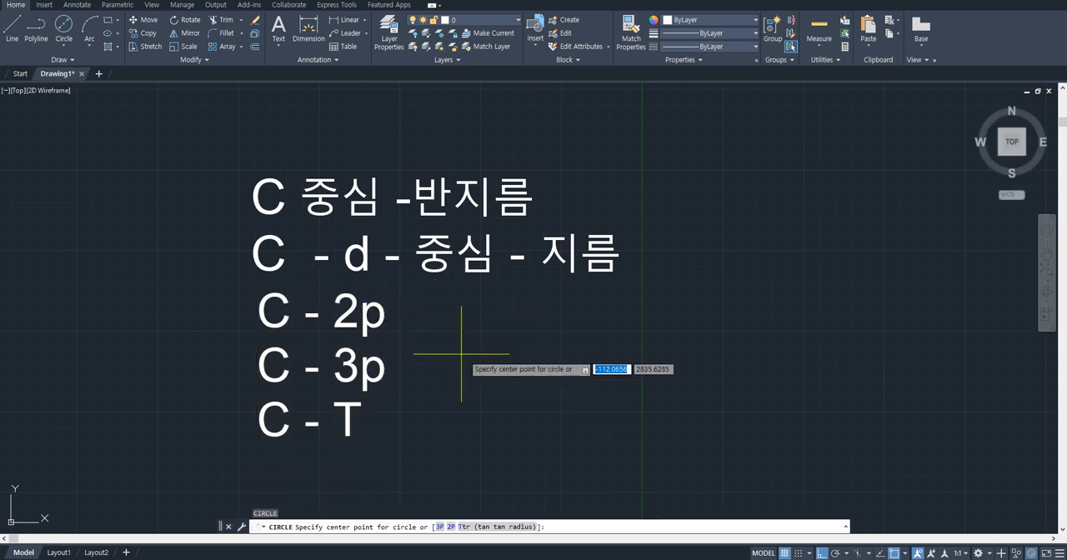
pyautogui.moveTo(461, 353); pyautogui.dragTo(447, 333, button='middle')
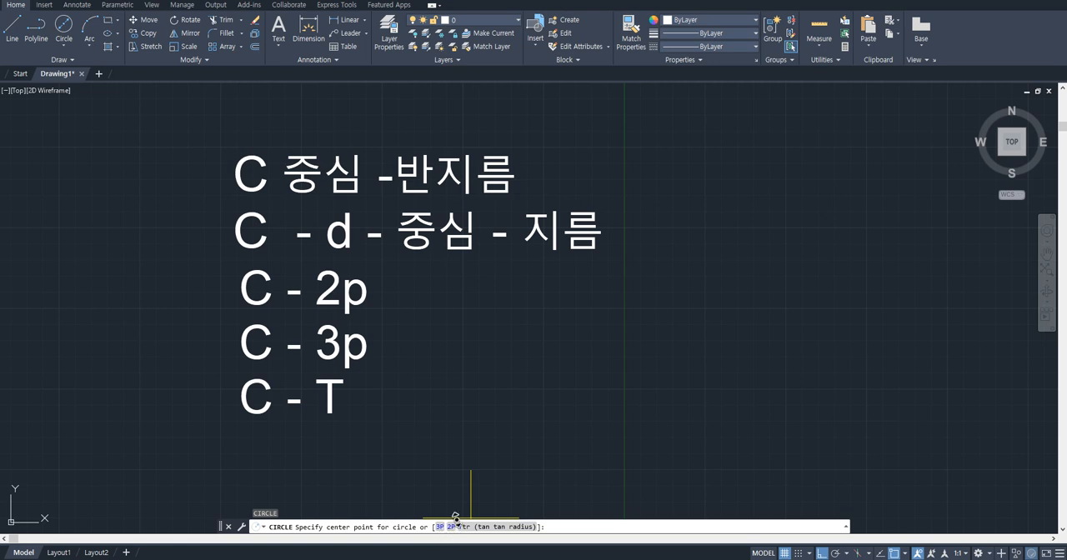
pyautogui.write('2p')
pyautogui.press('Return')
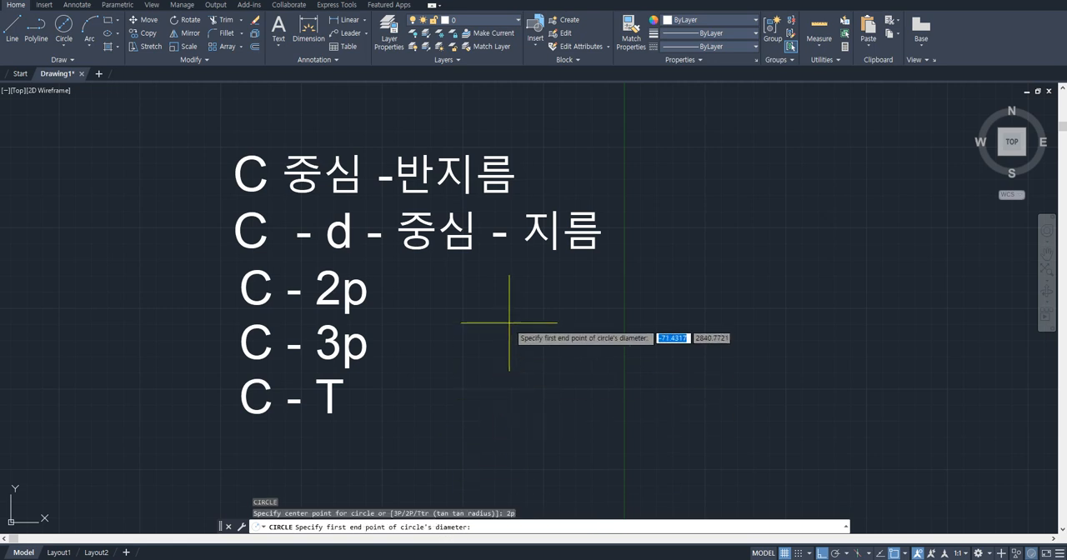
pyautogui.click(488, 328)
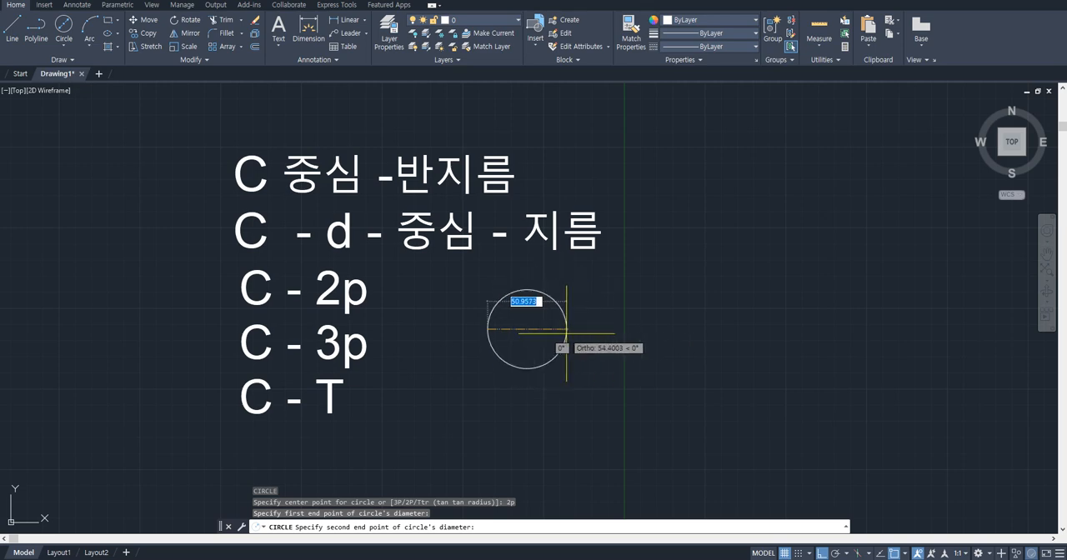
pyautogui.click(593, 330)
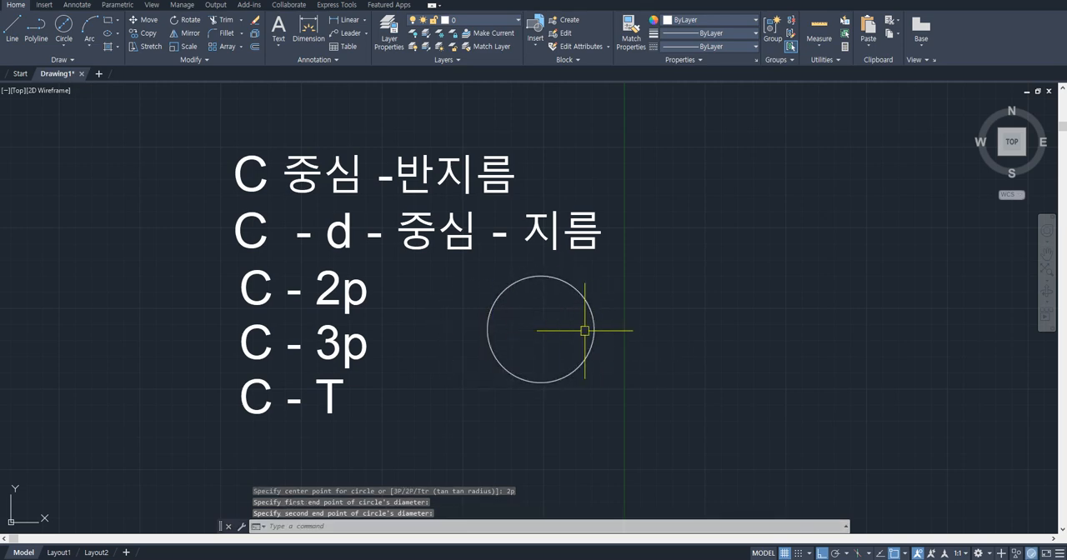
# - Move the new circle about 26 units horizontally to the right by its center grip and clear the selection
pyautogui.click(527, 330)
pyautogui.click(482, 290)
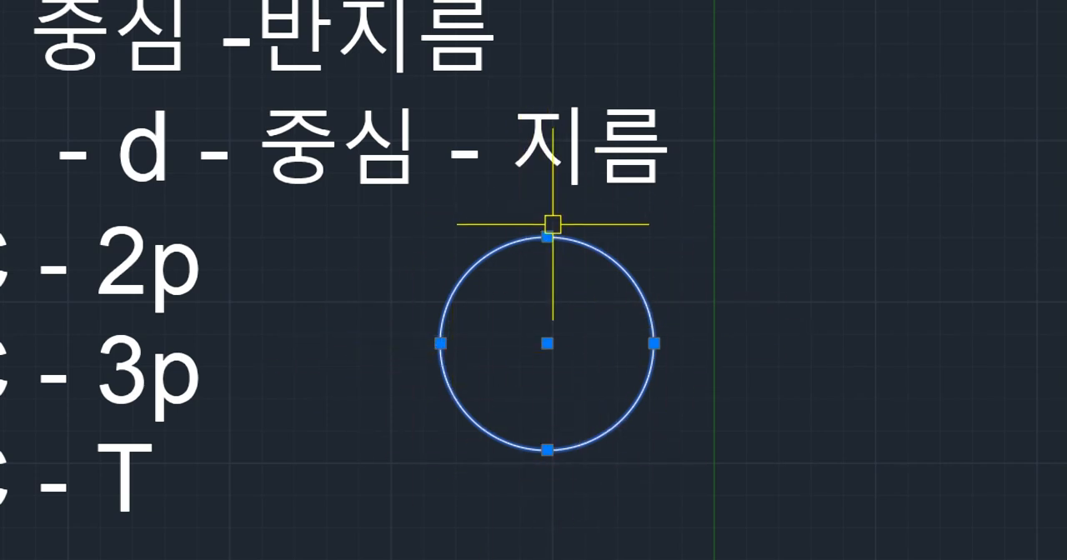
pyautogui.click(632, 342)
pyautogui.press('Escape')
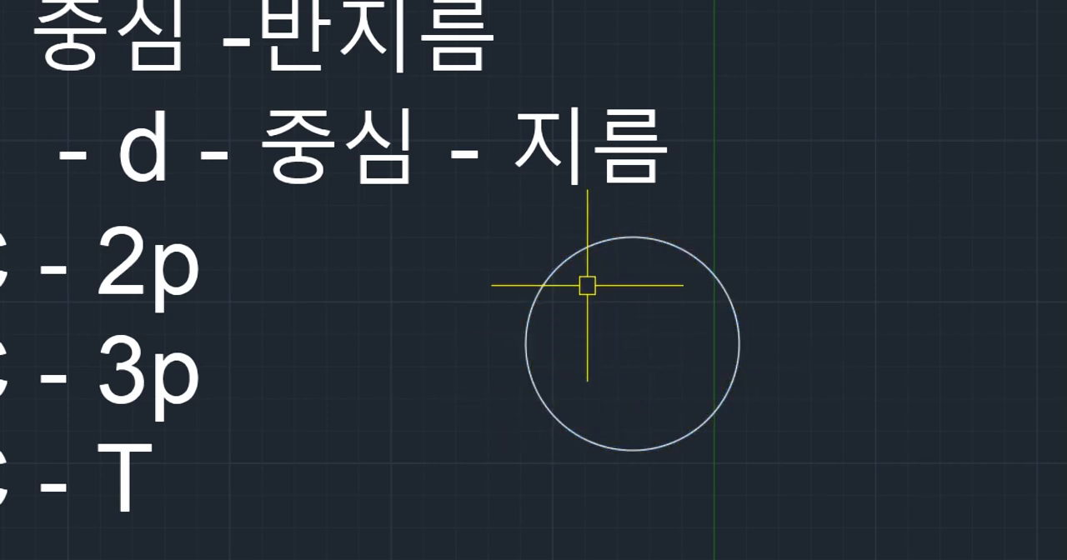
# - Draw a three-point (3P) circle through the large circle's left quadrant, top quadrant and center
pyautogui.write('c')
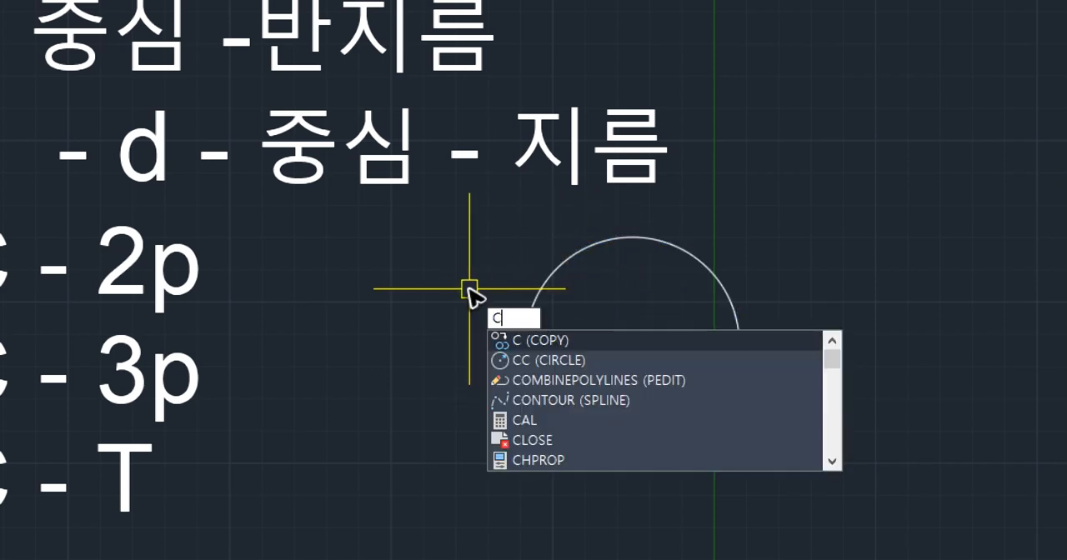
pyautogui.press('Return')
pyautogui.press('Escape')
pyautogui.press('Return')
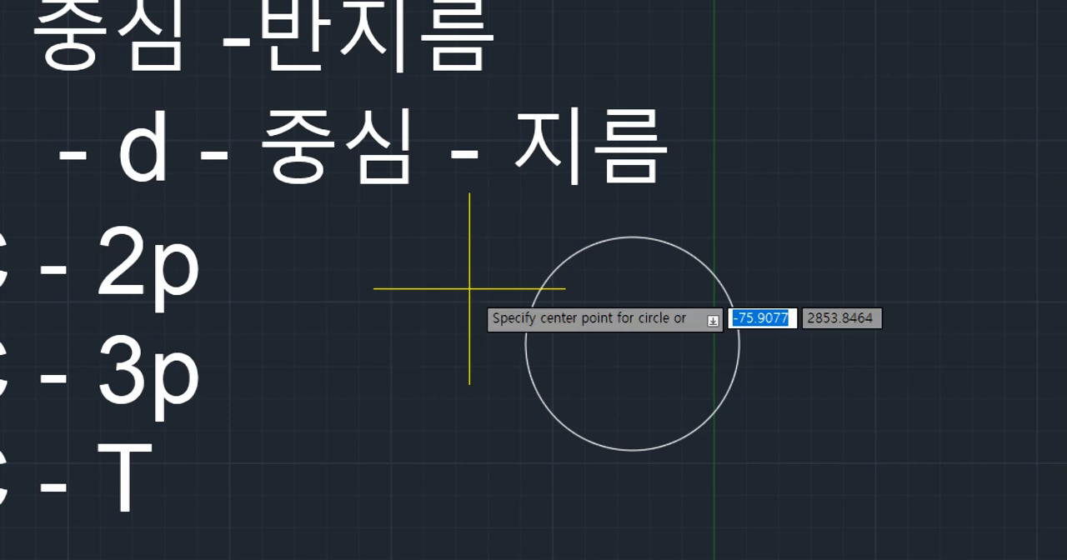
pyautogui.write('3p')
pyautogui.press('Return')
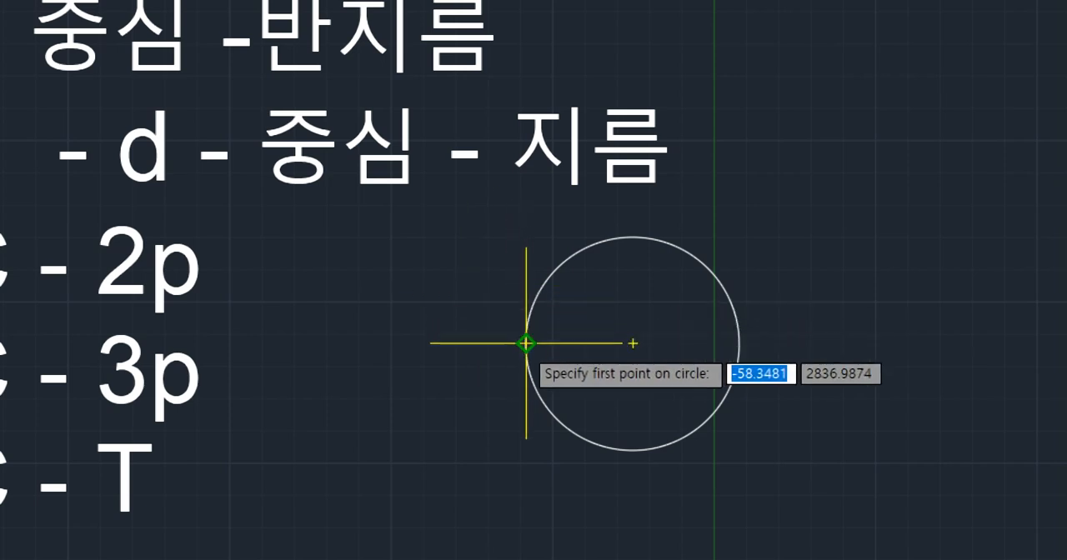
pyautogui.click(525, 342)
pyautogui.click(633, 237)
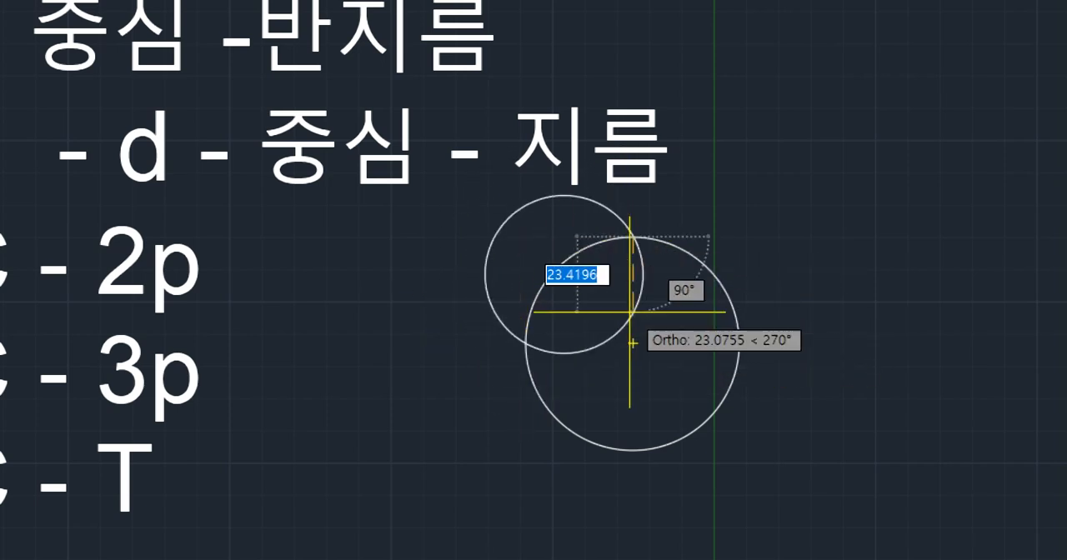
pyautogui.click(632, 342)
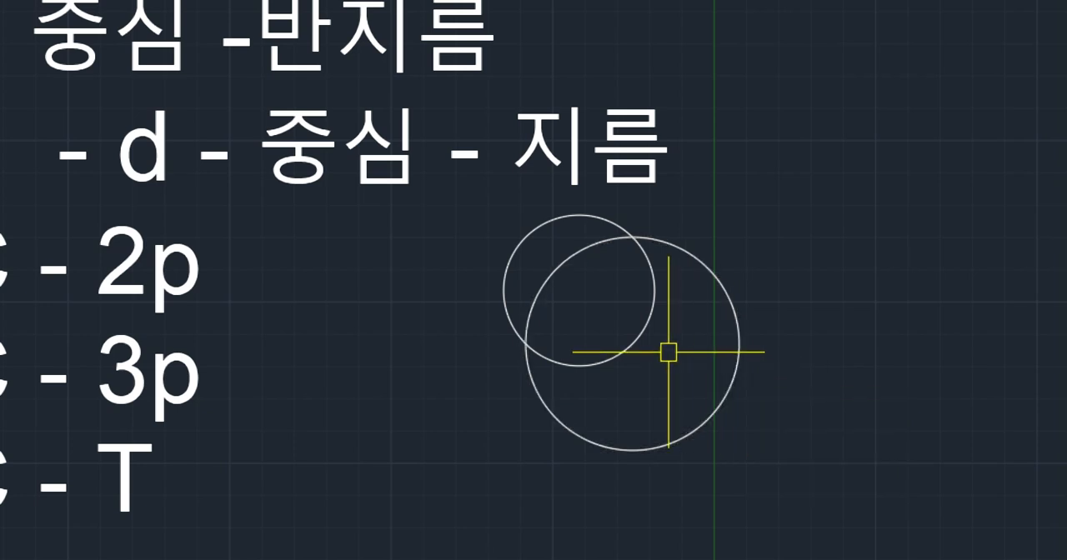
# - Draw a second three-point circle through the large circle's top quadrant, right quadrant and center
pyautogui.press('Return')
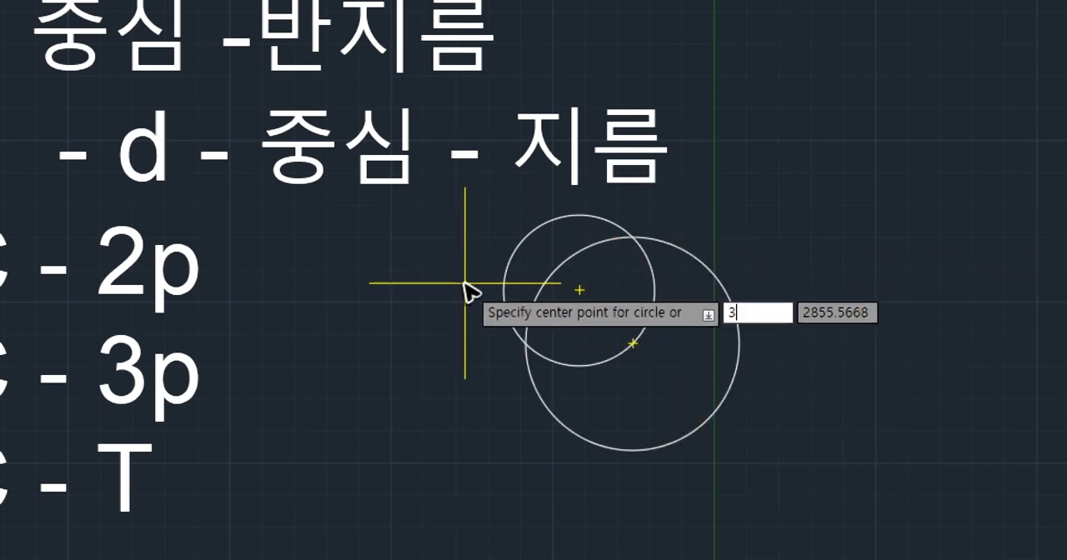
pyautogui.write('3p')
pyautogui.press('Return')
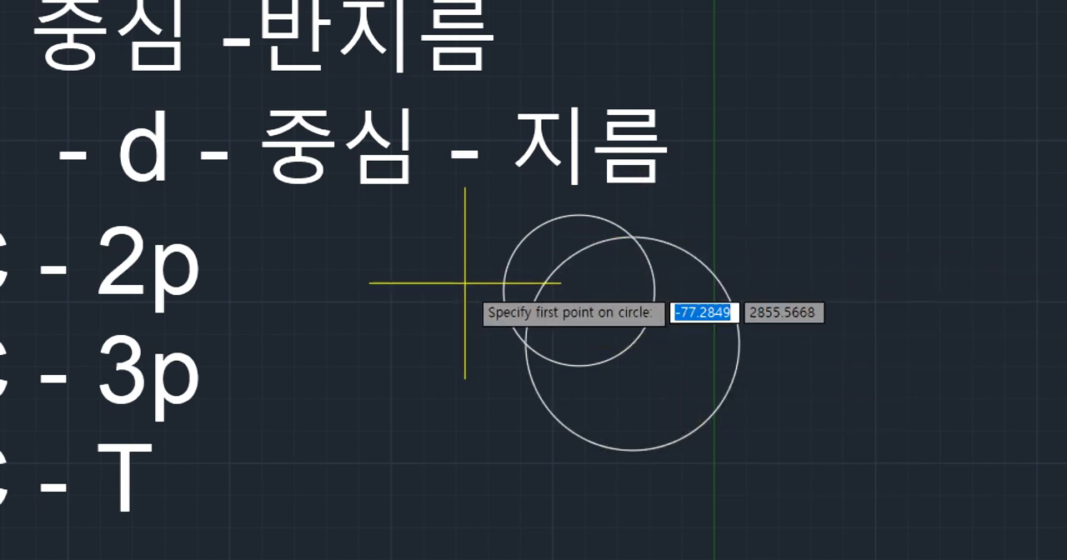
pyautogui.click(632, 236)
pyautogui.click(739, 343)
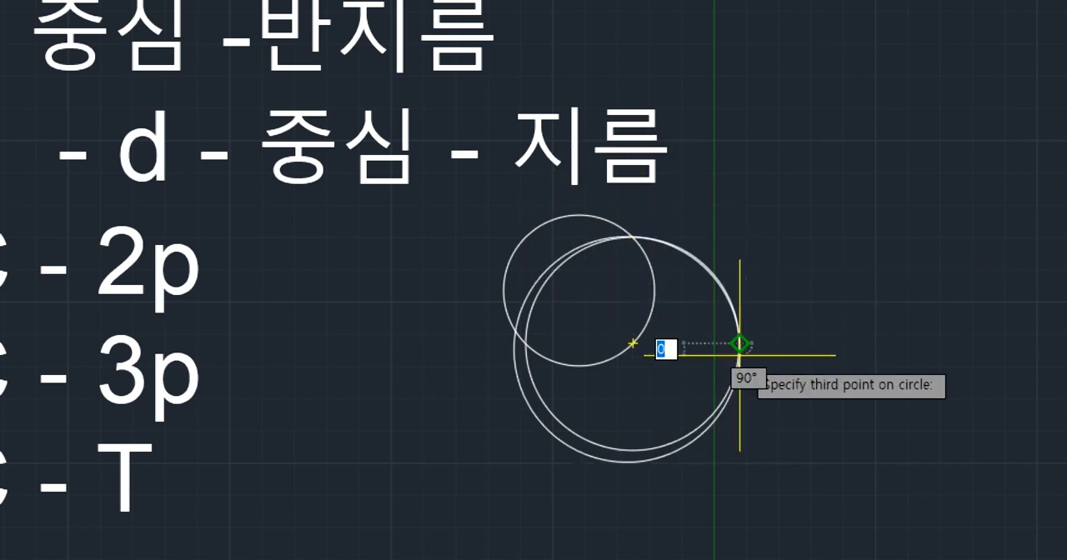
pyautogui.click(629, 349)
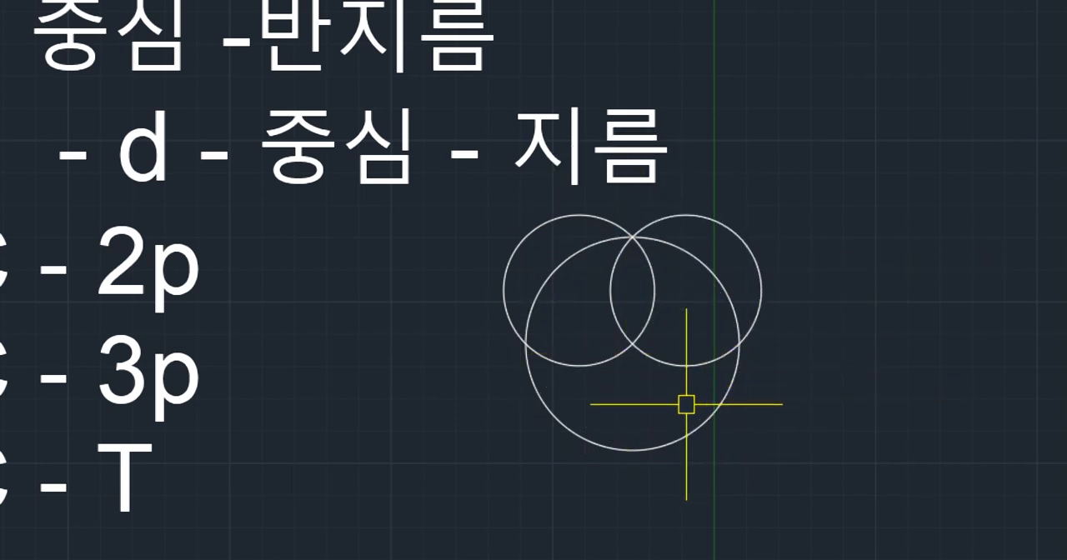
# - Draw a third three-point circle through the large circle's left quadrant, center and bottom quadrant
pyautogui.press('Return')
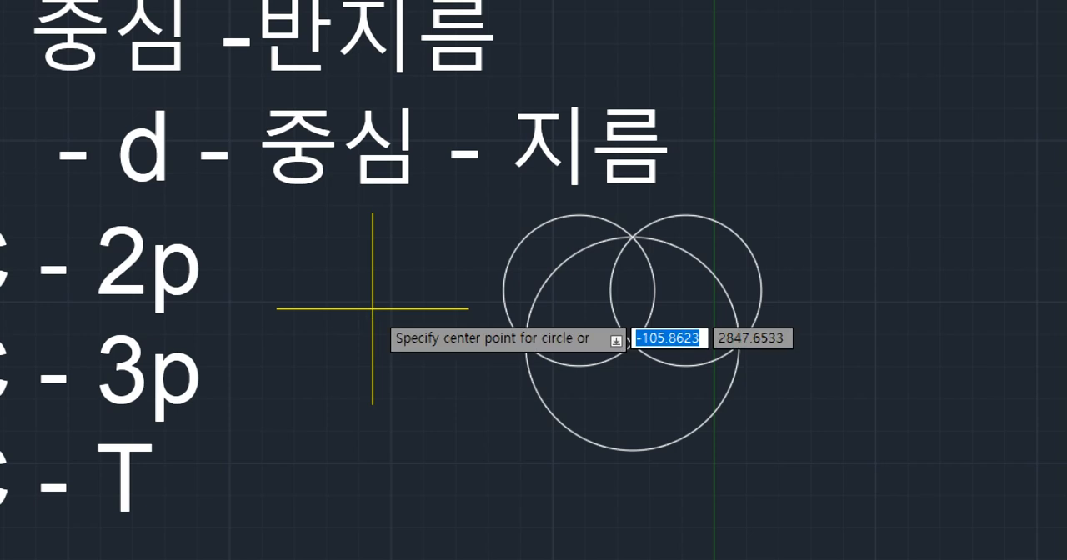
pyautogui.write('3p')
pyautogui.press('Return')
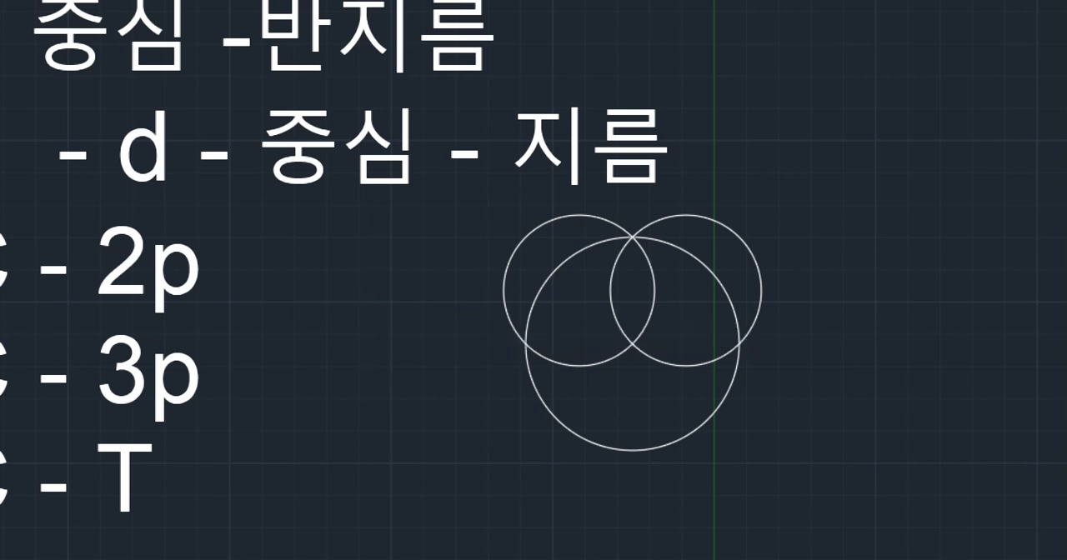
pyautogui.click(525, 344)
pyautogui.click(632, 343)
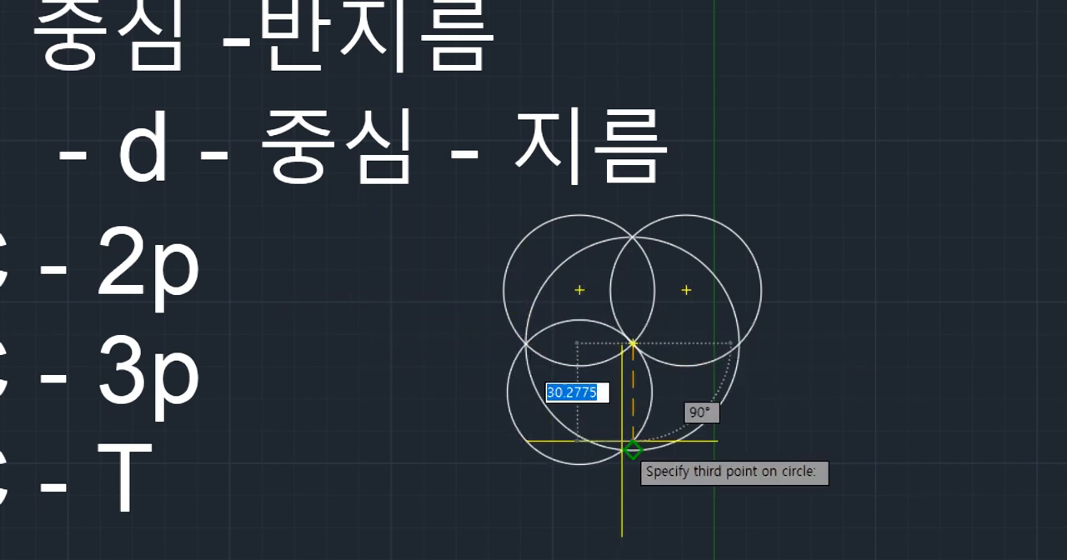
pyautogui.click(631, 447)
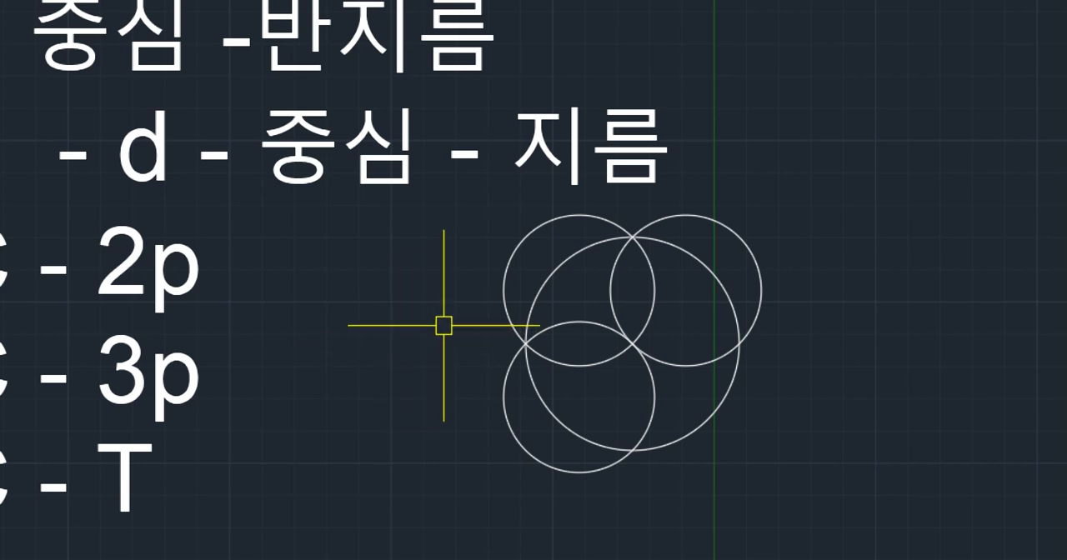
# - Draw a two-point circle whose diameter runs from the large circle's left quadrant to its center
pyautogui.moveTo(323, 306); pyautogui.dragTo(564, 298, button='middle')
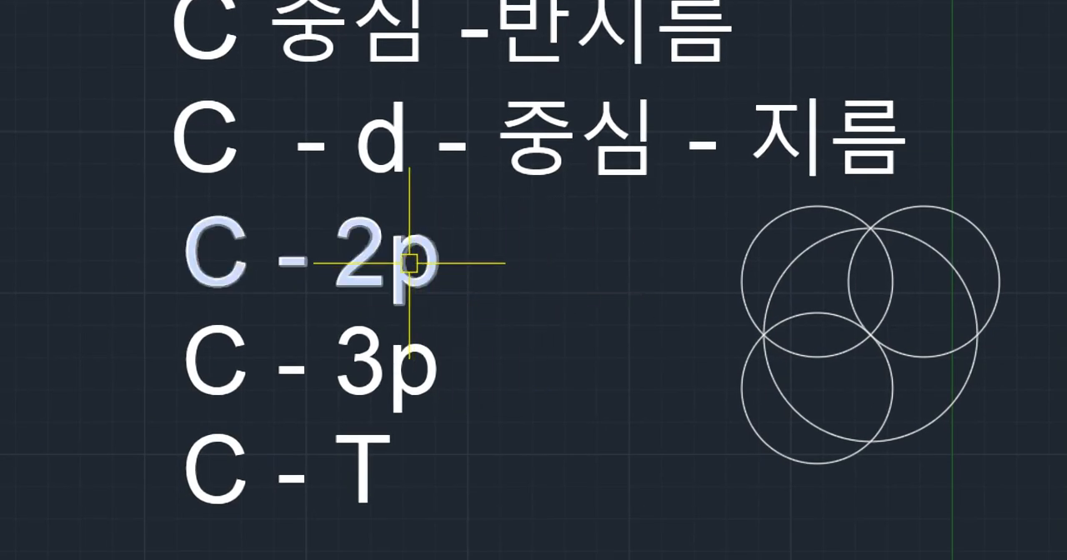
pyautogui.moveTo(638, 308); pyautogui.dragTo(491, 305, button='middle')
pyautogui.press('Return')
pyautogui.write('2')
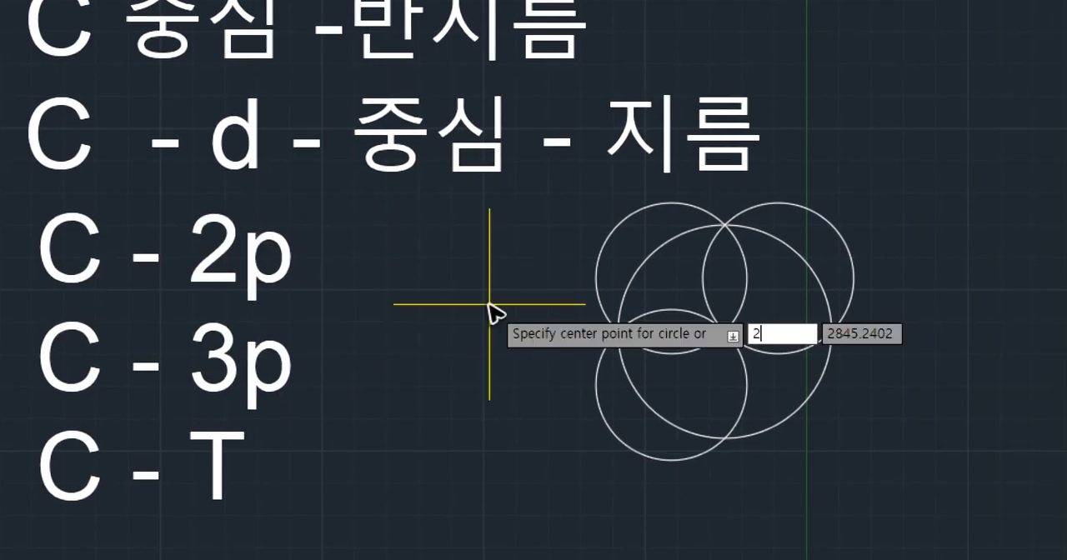
pyautogui.write('p')
pyautogui.press('Return')
pyautogui.click(618, 330)
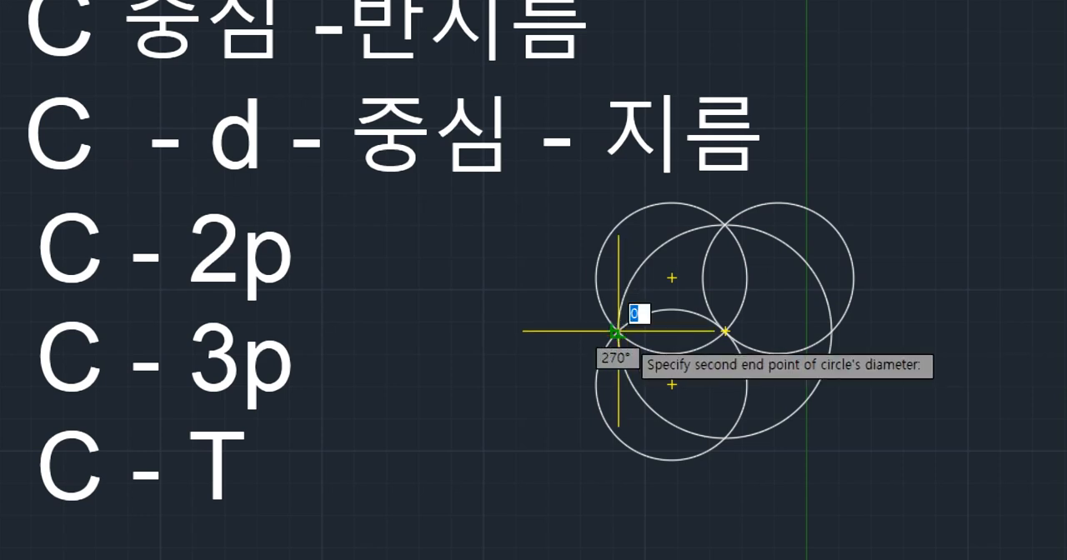
pyautogui.click(725, 331)
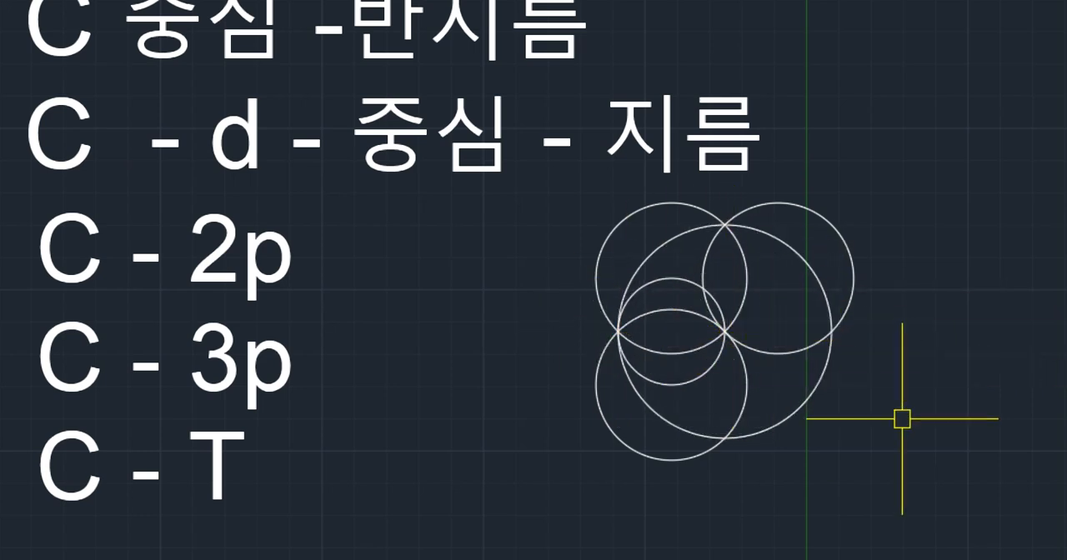
# - Draw another two-point circle whose diameter runs from the large circle's center to its right quadrant
pyautogui.press('Return')
pyautogui.write('2p')
pyautogui.press('Return')
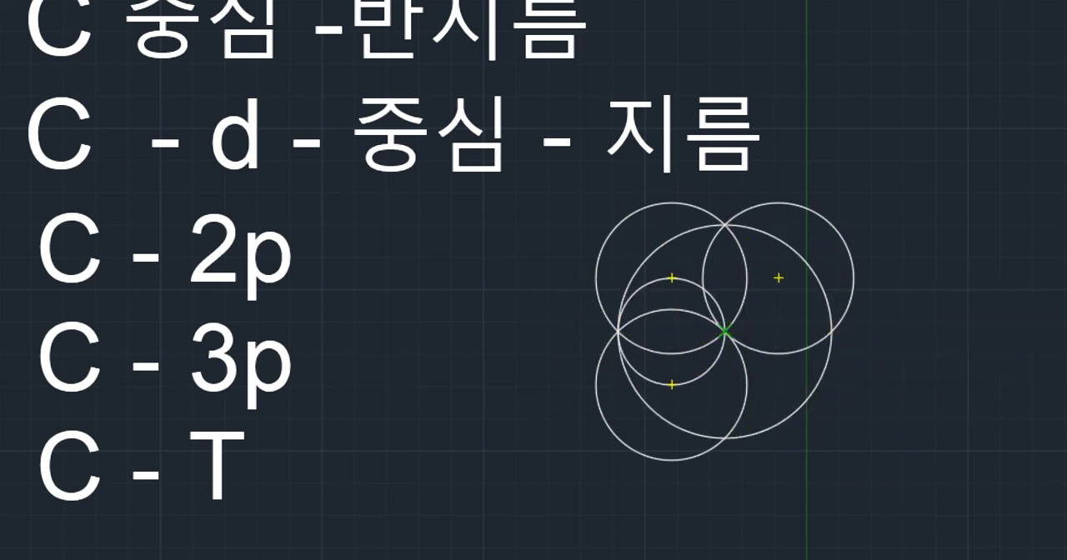
pyautogui.click(724, 331)
pyautogui.click(831, 330)
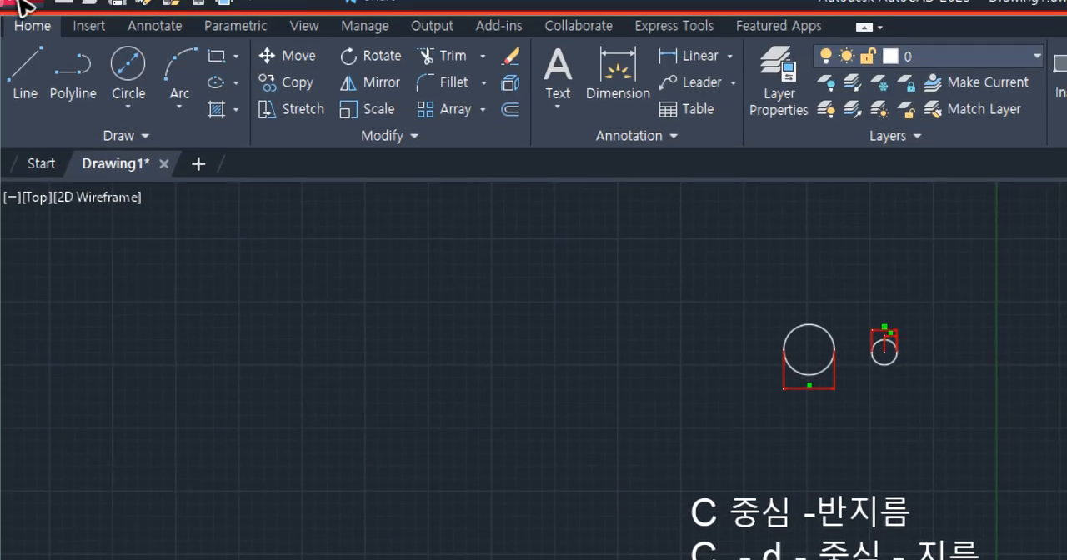
# - Review the list of available circle construction methods and close it without choosing one
pyautogui.click(133, 106)
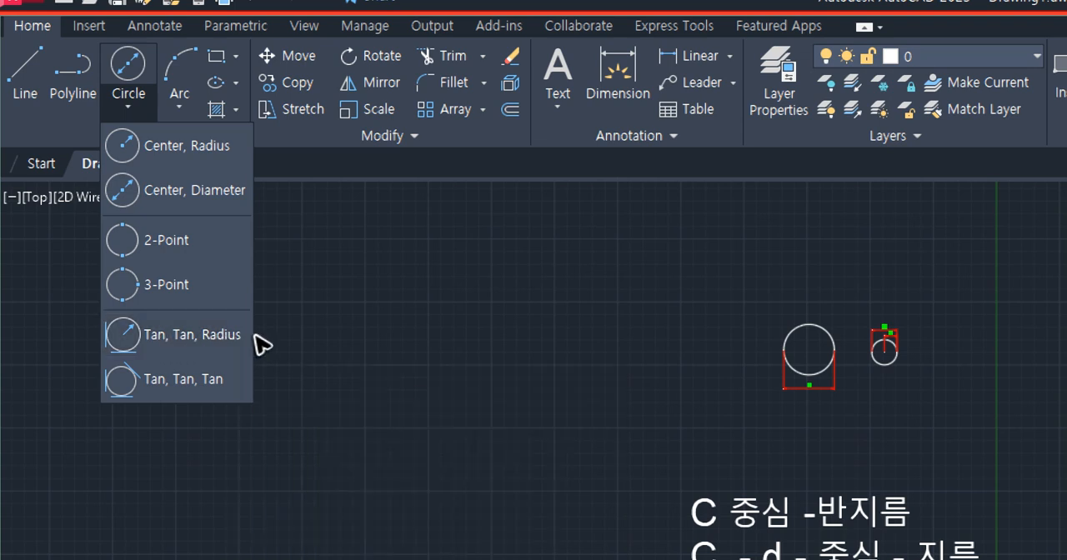
pyautogui.moveTo(730, 450); pyautogui.dragTo(507, 350, button='middle')
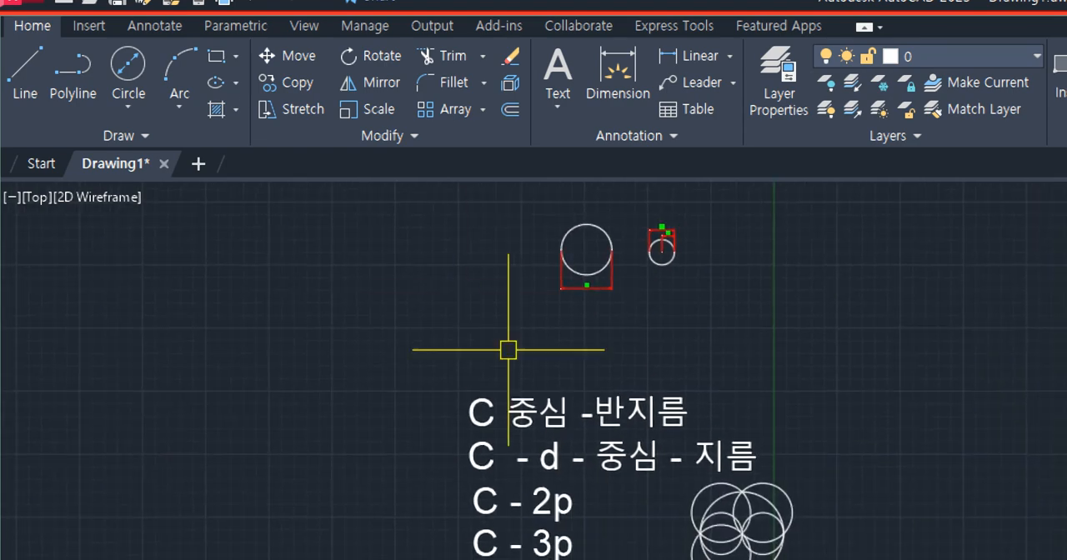
# - Highlight the upper-left and lower-left three-point circles, and clear the selection
pyautogui.moveTo(631, 493); pyautogui.dragTo(511, 345, button='middle')
pyautogui.scroll(4, 636, 441)
pyautogui.moveTo(388, 302); pyautogui.dragTo(411, 318, button='middle')
pyautogui.scroll(4, 488, 307)
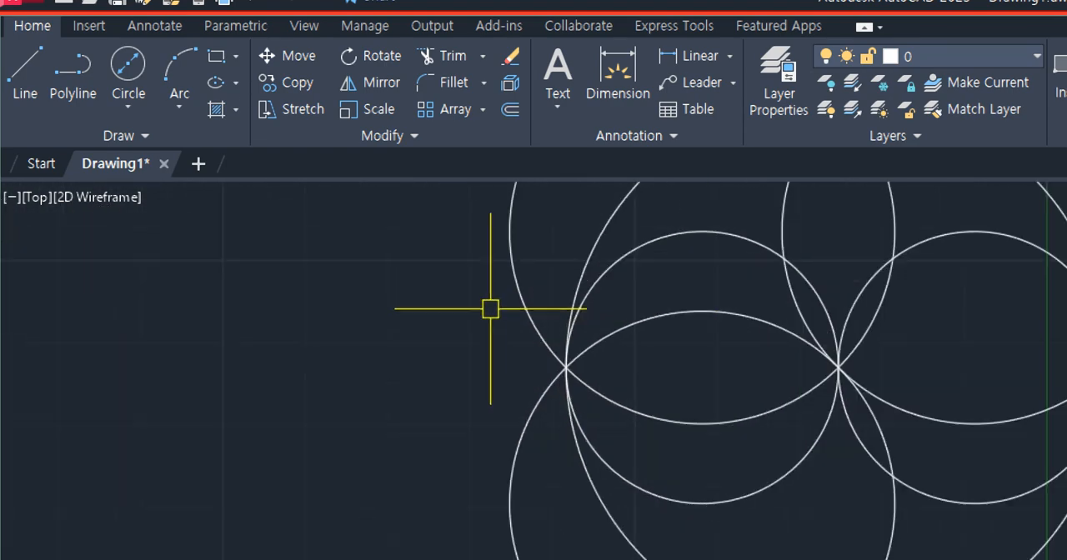
pyautogui.click(523, 300)
pyautogui.click(532, 411)
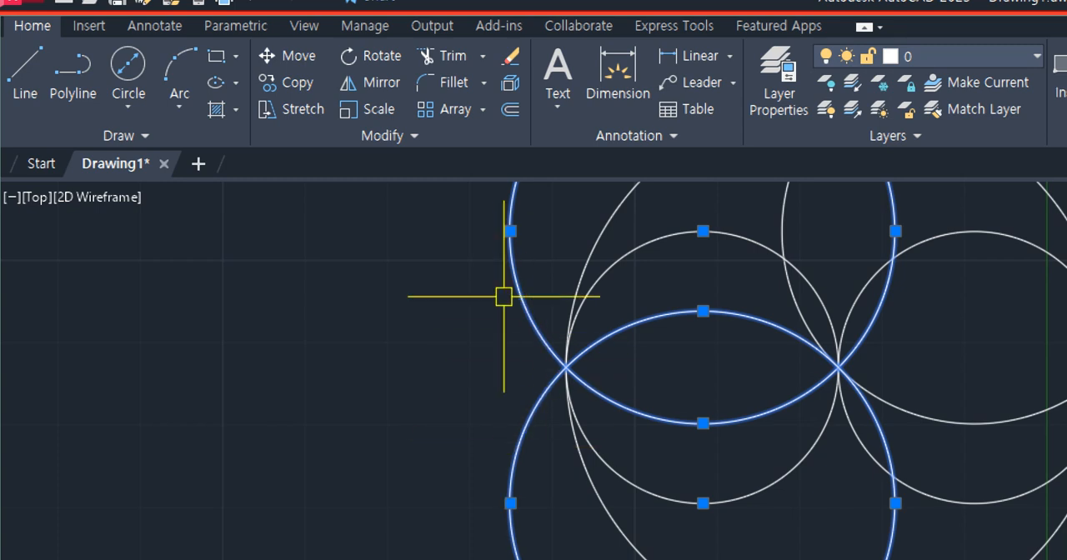
pyautogui.press('Escape')
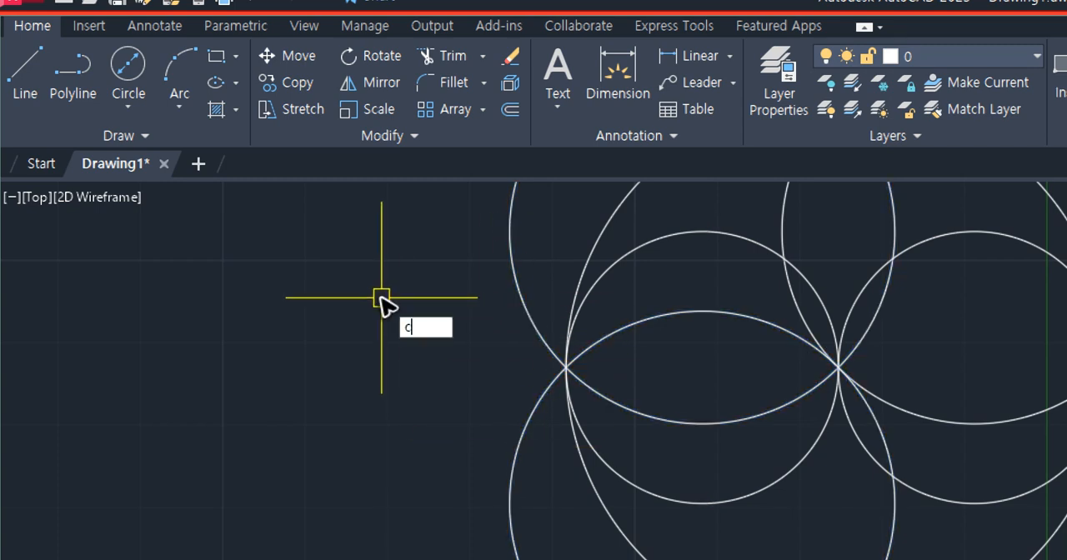
# - Draw a tangent-tangent-radius (Ttr) circle touching the upper-left and lower-left three-point circles on their outer left sides, using radius 16.5267
pyautogui.press('Return')
pyautogui.press('Escape')
pyautogui.press('Return')
pyautogui.write('t')
pyautogui.press('Return')
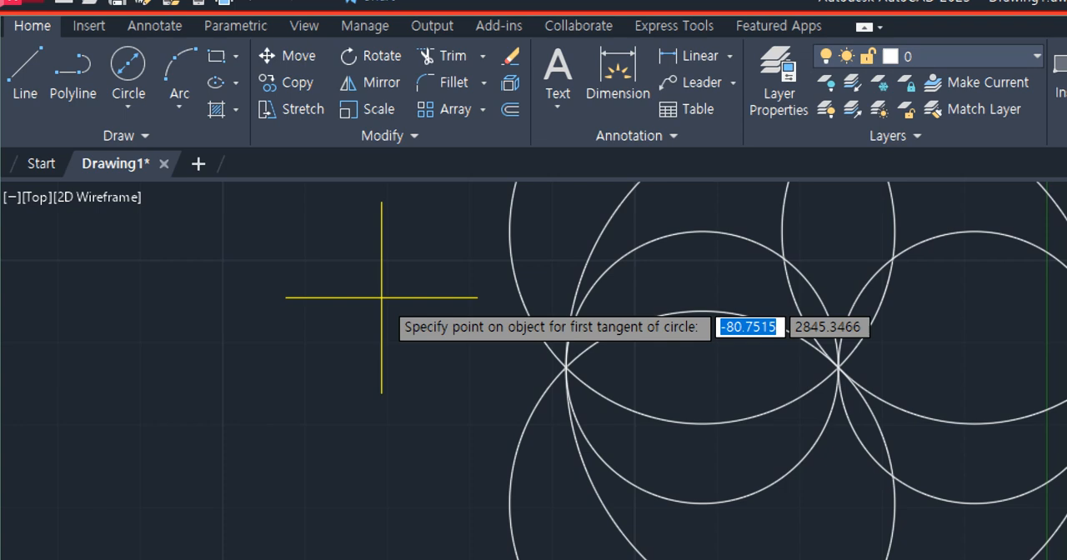
pyautogui.click(512, 291)
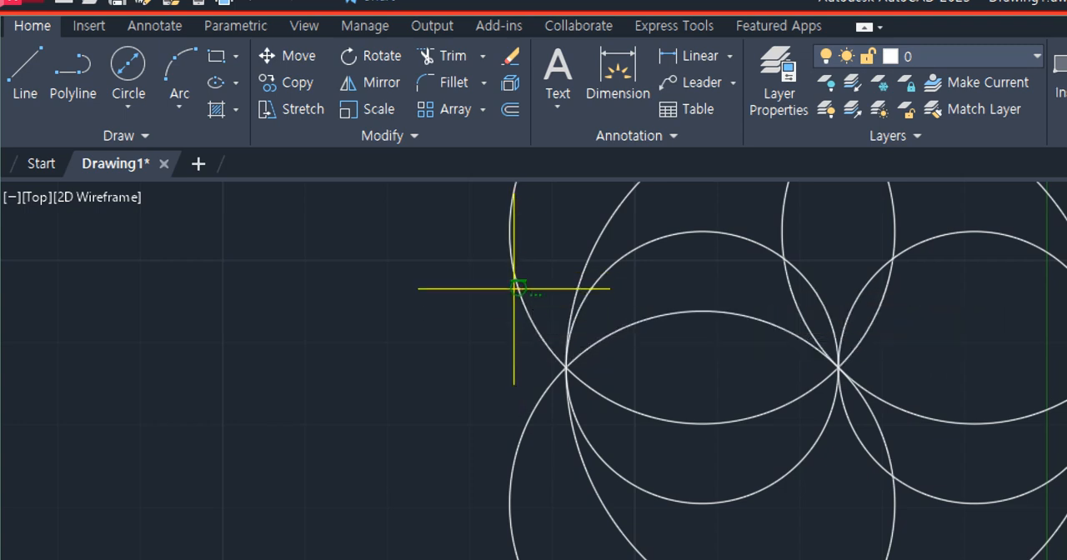
pyautogui.click(524, 417)
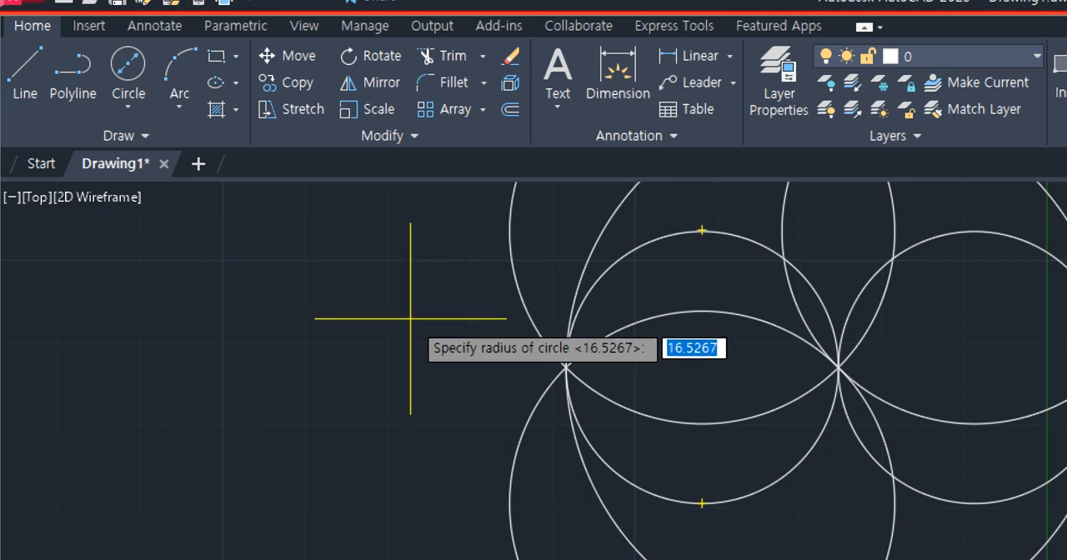
pyautogui.press('Return')
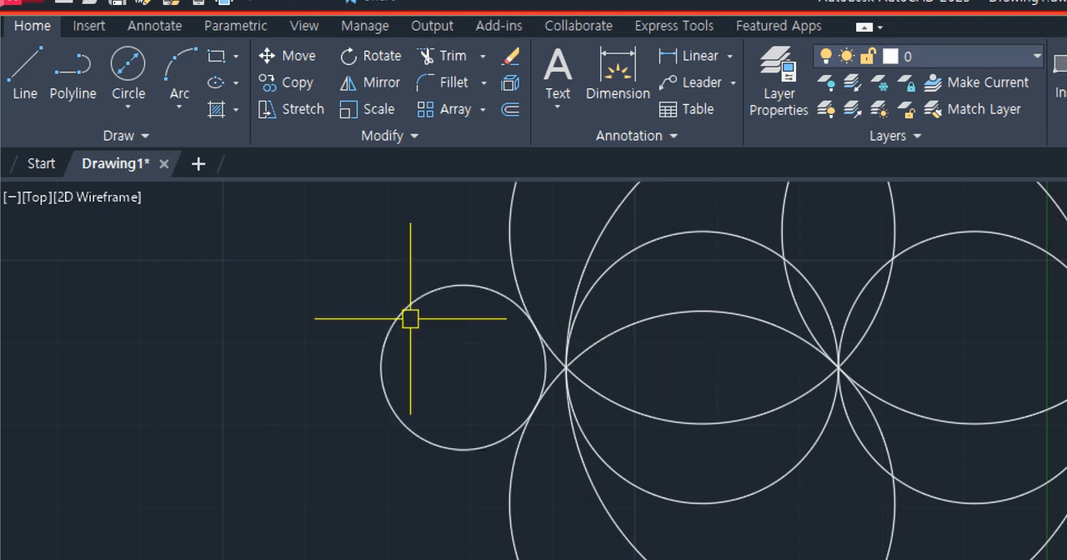
# - Add a radius dimension to the small tangent circle, placing its text outside the circle's upper-left side
pyautogui.write('dra')
pyautogui.press('Return')
pyautogui.click(413, 304)
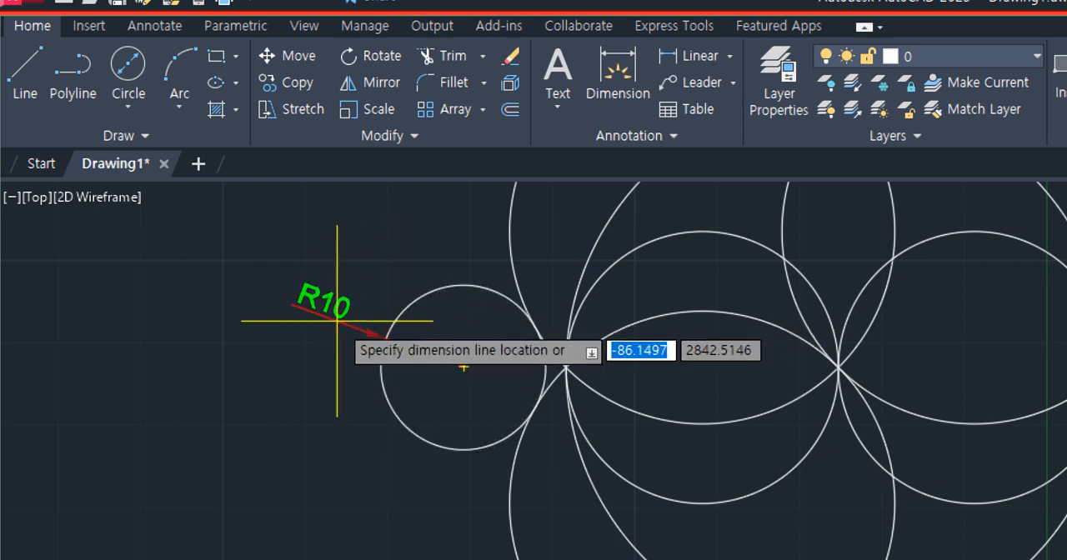
pyautogui.click(331, 315)
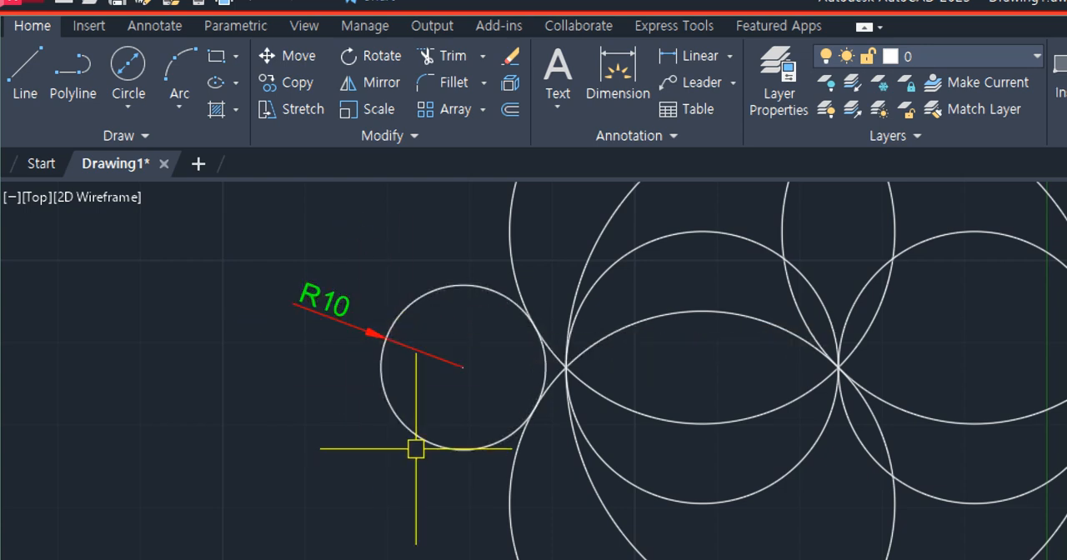
# - Highlight the upper-left and lower-left circles, examine where the small circle touches them, and clear the selection
pyautogui.click(512, 257)
pyautogui.click(510, 490)
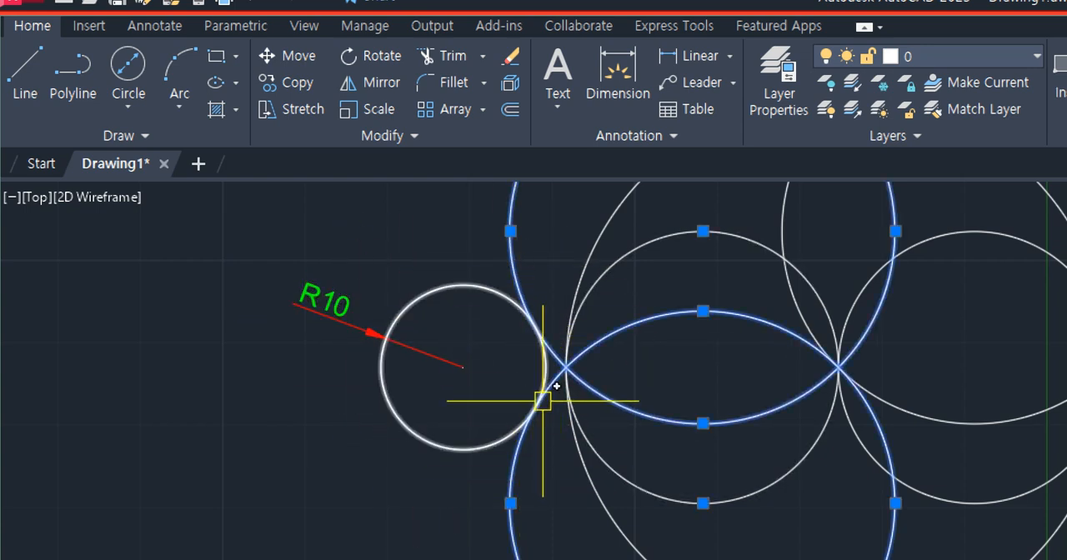
pyautogui.scroll(3, 542, 399)
pyautogui.scroll(-1, 529, 214)
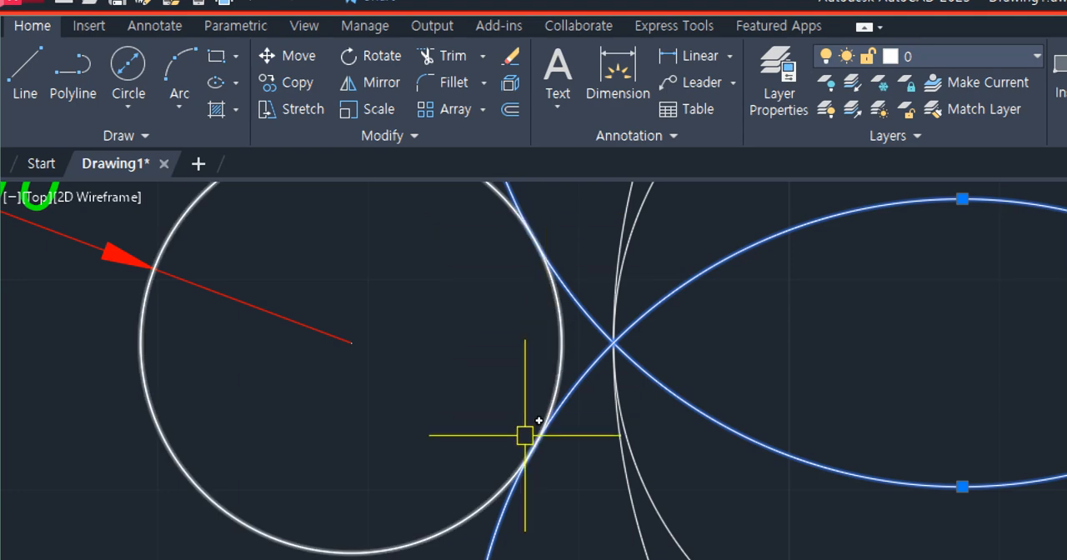
pyautogui.scroll(-2, 504, 442)
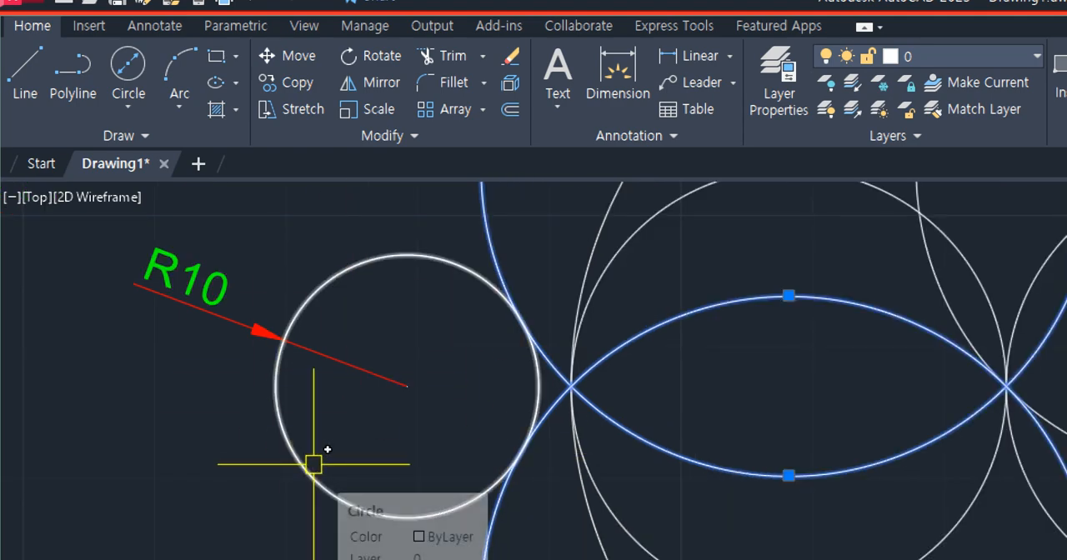
pyautogui.scroll(-3, 364, 333)
pyautogui.press('Escape')
pyautogui.scroll(-7, 471, 373)
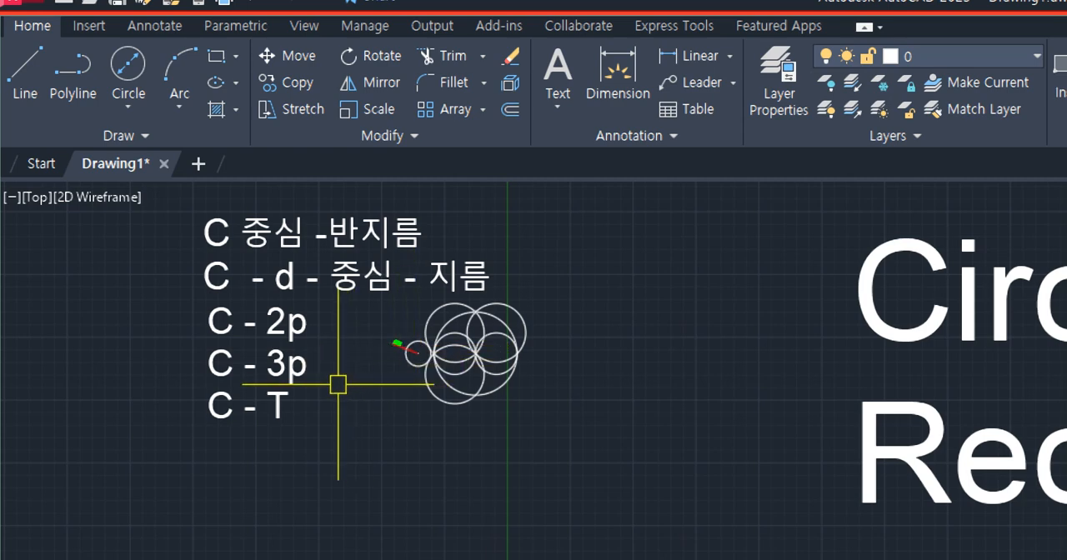
# - Delete the small tangent circle together with its radius dimension
pyautogui.scroll(2, 210, 426)
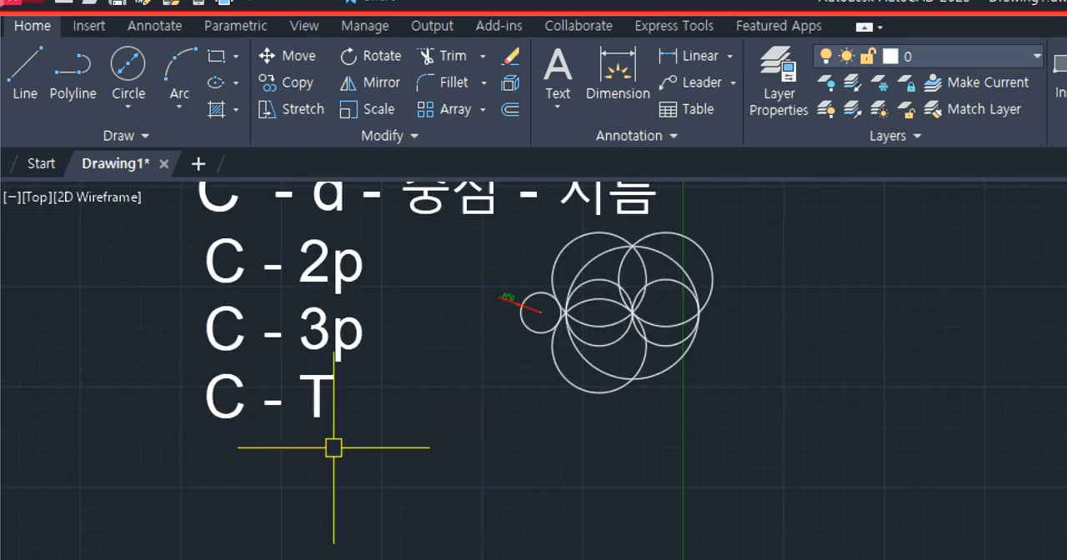
pyautogui.scroll(1, 574, 281)
pyautogui.scroll(3, 453, 308)
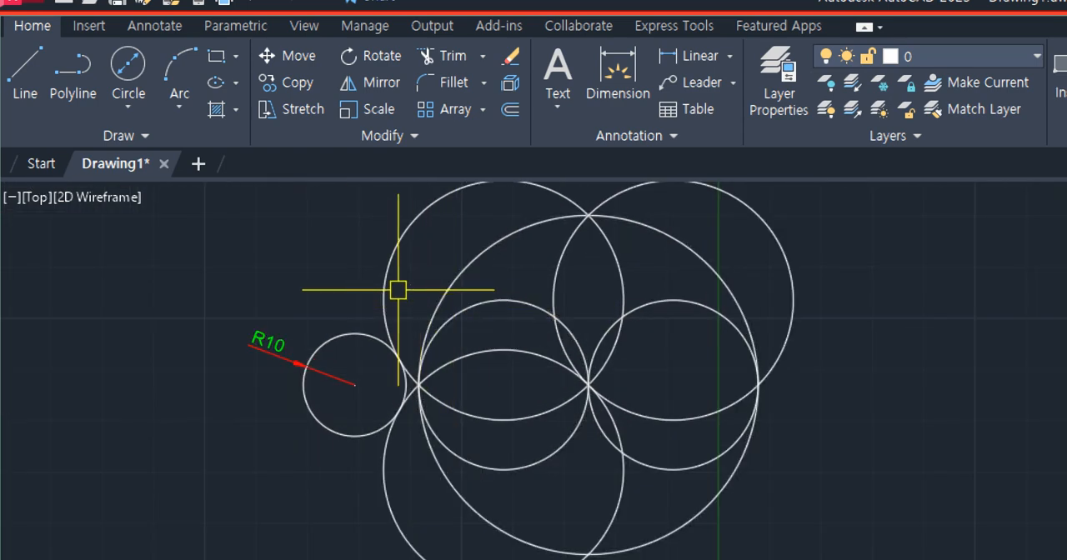
pyautogui.scroll(3, 387, 340)
pyautogui.scroll(-3, 437, 476)
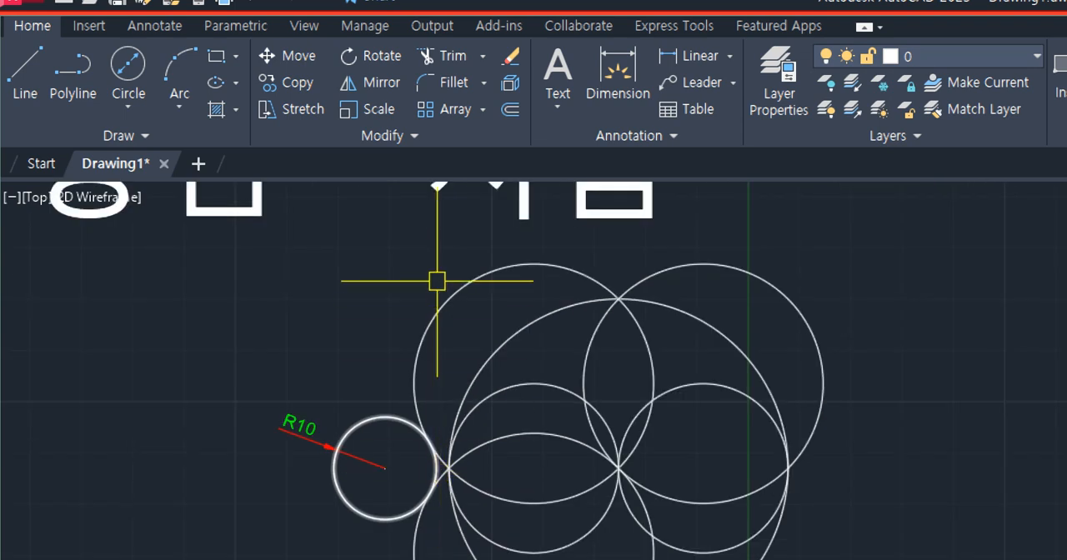
pyautogui.moveTo(442, 284); pyautogui.dragTo(459, 225, button='middle')
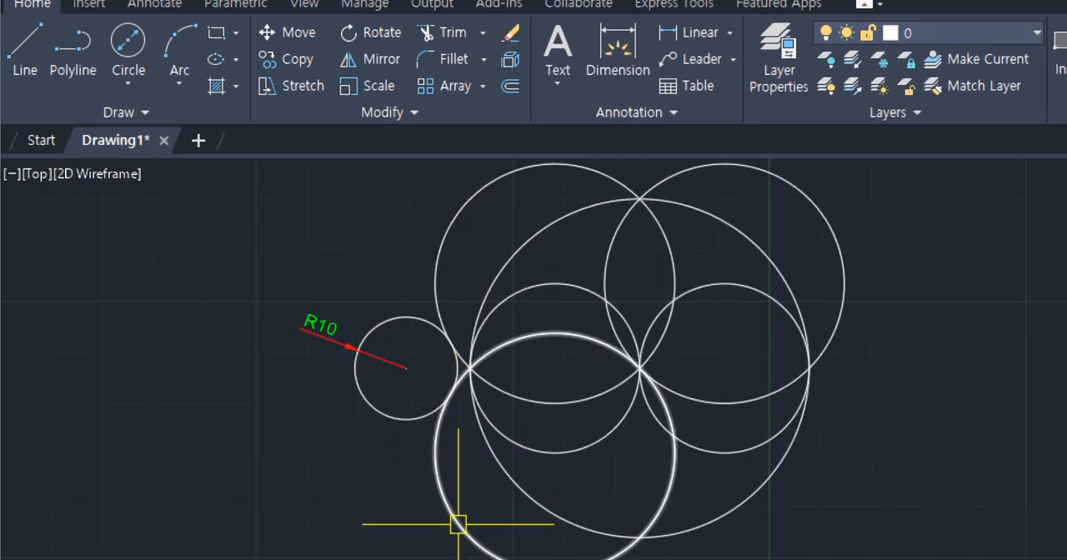
pyautogui.click(385, 317)
pyautogui.press('Delete')
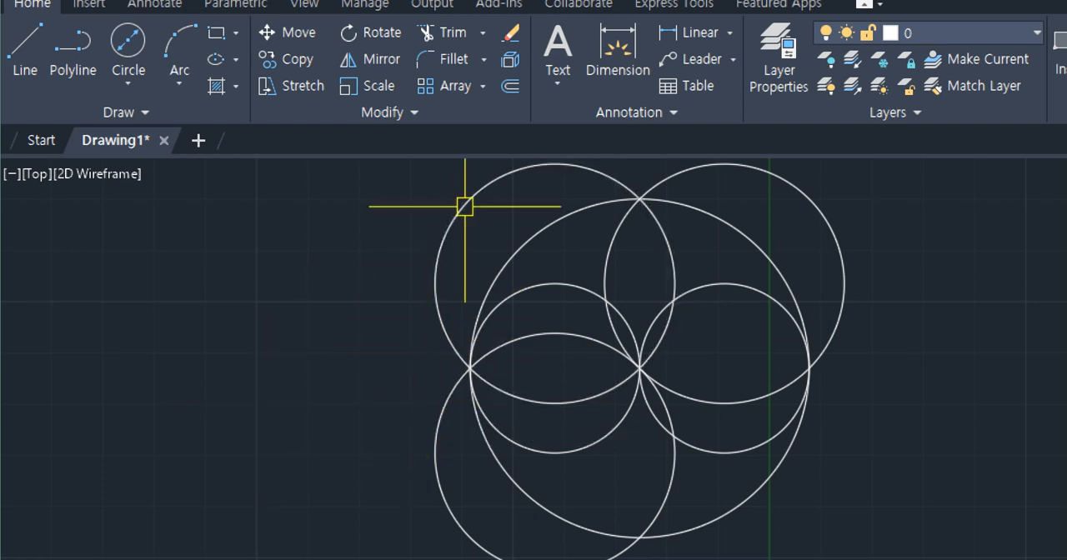
# - Draw a tangent-tangent-radius circle touching the outer sides of the upper-left and lower-left circles, using radius 200
pyautogui.press('Return')
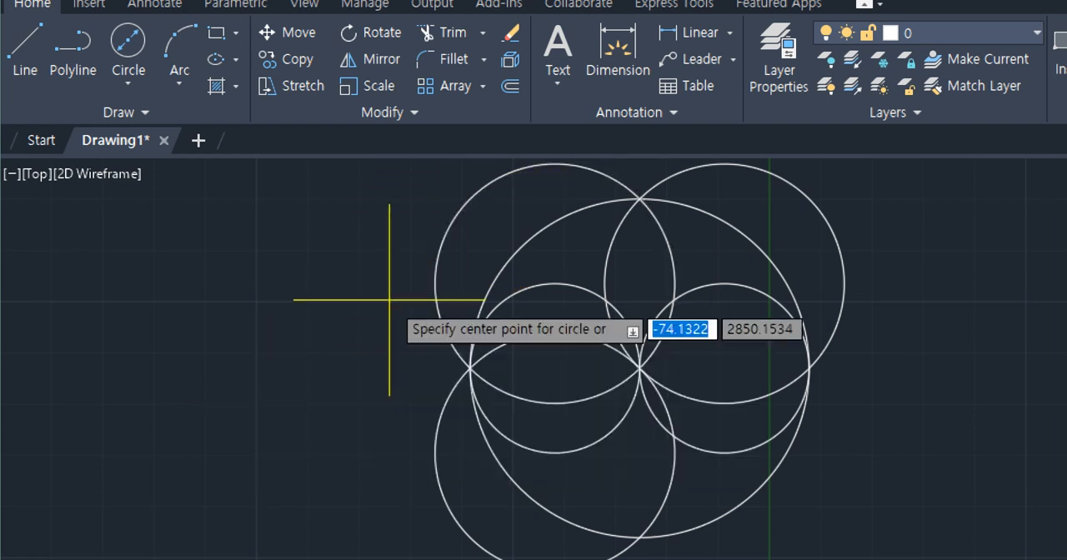
pyautogui.write('t')
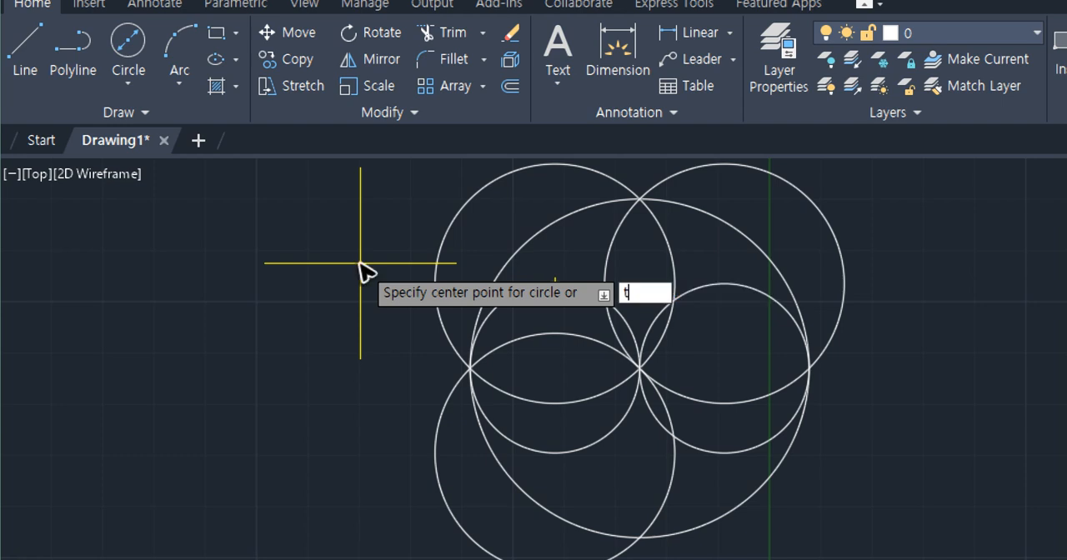
pyautogui.press('Return')
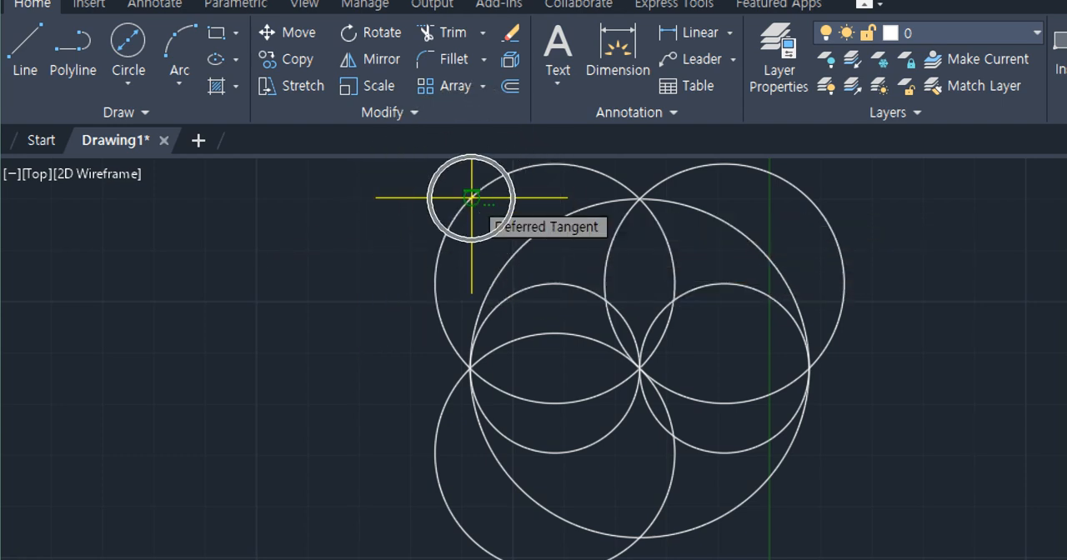
pyautogui.click(471, 197)
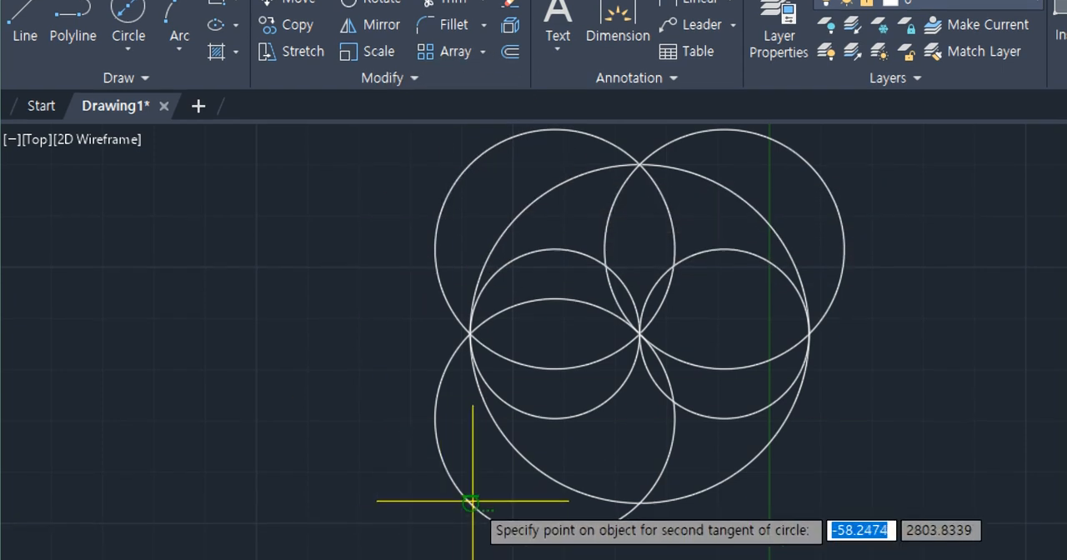
pyautogui.click(474, 503)
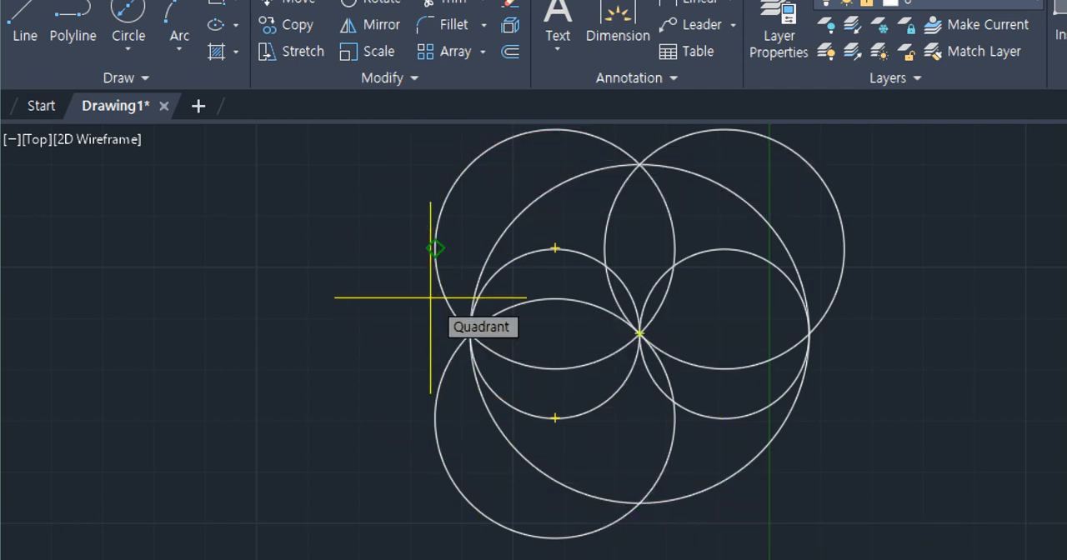
pyautogui.write('200')
pyautogui.press('Return')
# - Examine where the large tangent circle touches the upper-left and lower-left circles, highlighting the upper-left one, and clear the selection
pyautogui.scroll(-6, 429, 298)
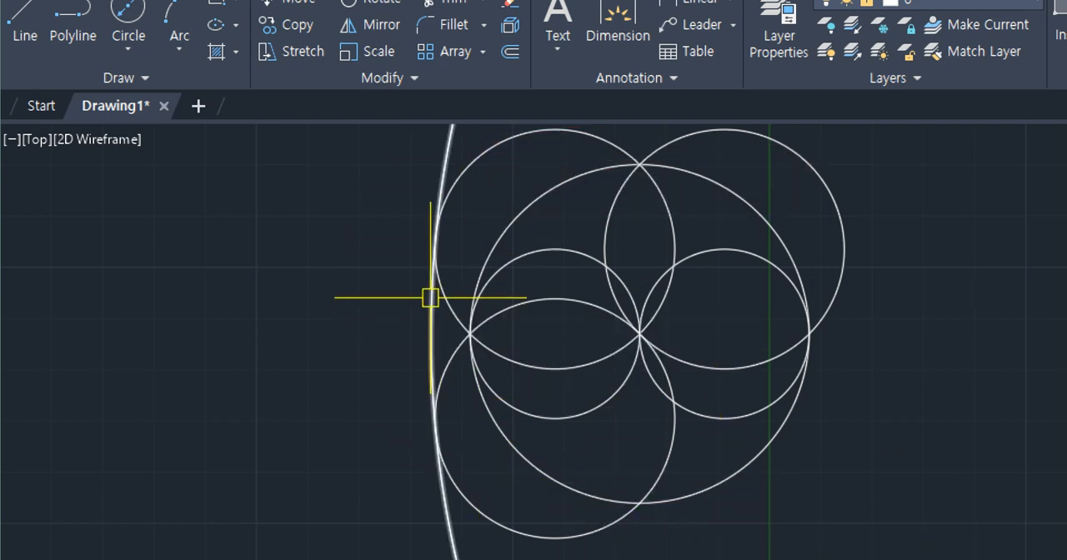
pyautogui.scroll(2, 584, 358)
pyautogui.scroll(5, 519, 336)
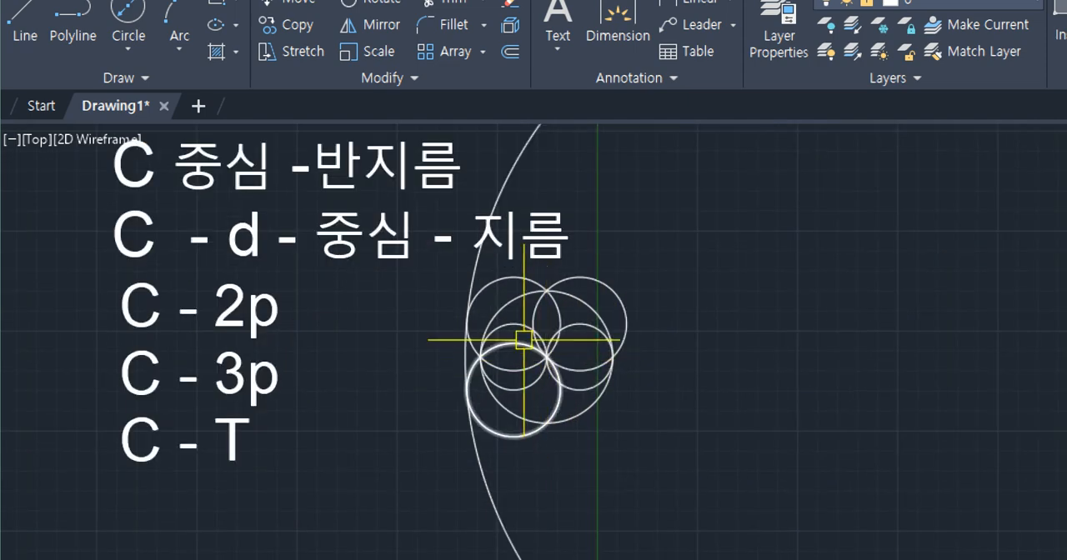
pyautogui.click(476, 268)
pyautogui.click(474, 464)
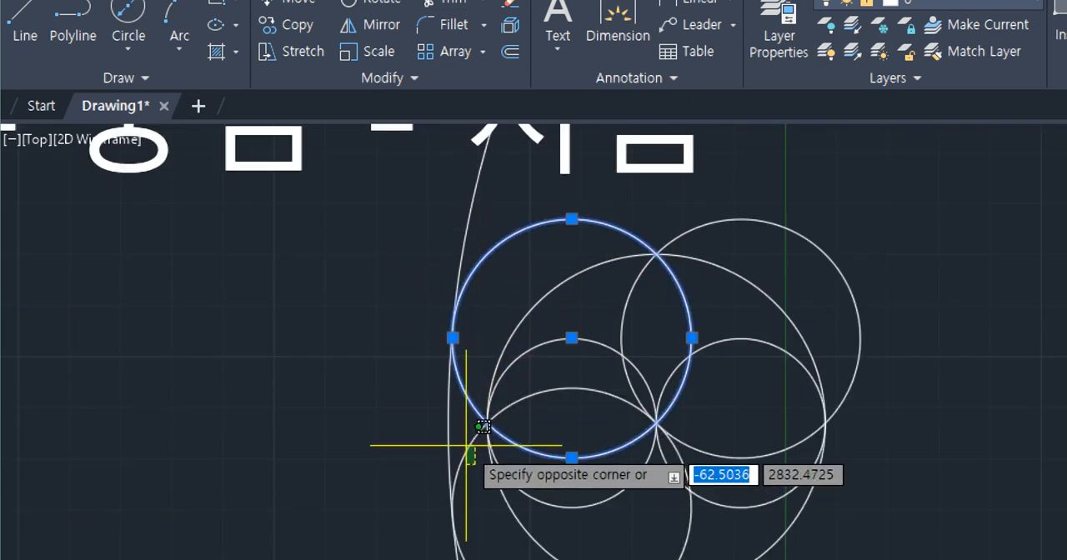
pyautogui.click(464, 443)
pyautogui.scroll(2, 464, 442)
pyautogui.moveTo(465, 441); pyautogui.dragTo(472, 313, button='middle')
pyautogui.scroll(-6, 460, 361)
pyautogui.press('Escape')
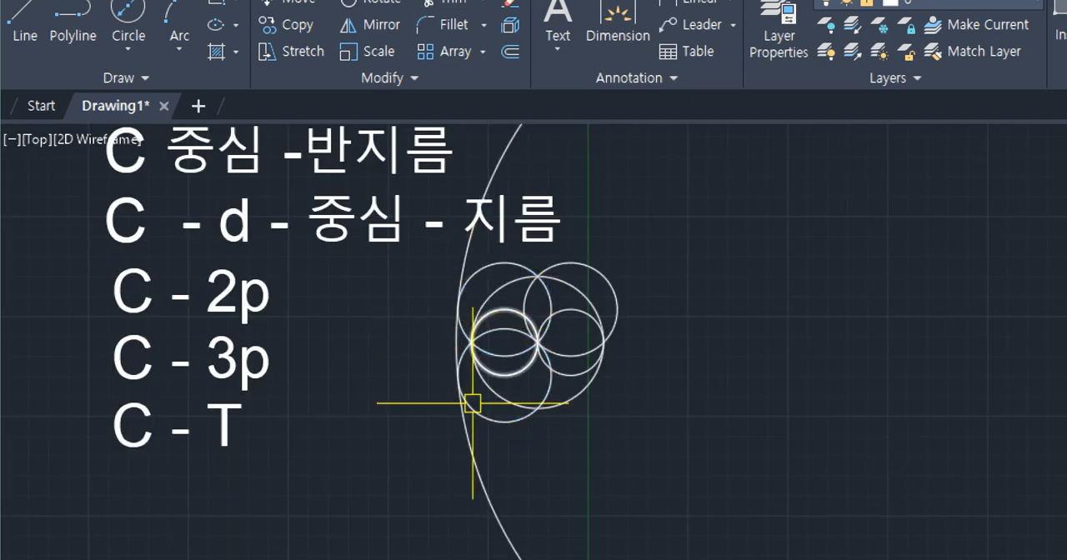
# - Add a radius dimension to the large tangent circle, placing its text outside the circle's lower-left side
pyautogui.scroll(3, 464, 425)
pyautogui.write('dra')
pyautogui.press('Return')
pyautogui.click(464, 425)
pyautogui.click(399, 431)
pyautogui.scroll(3, 449, 449)
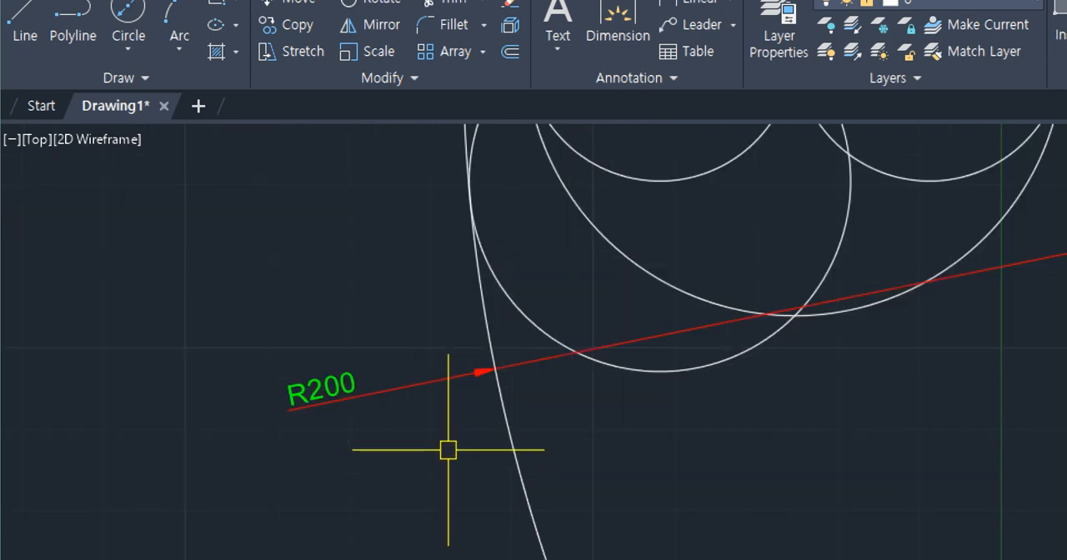
# - Delete the large tangent circle and its radius dimension
pyautogui.scroll(-4, 481, 350)
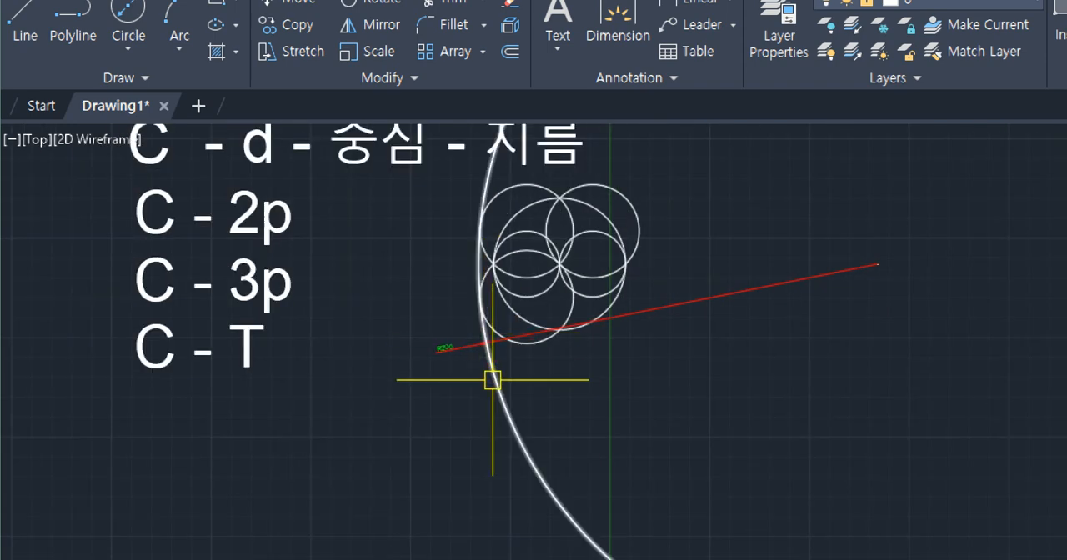
pyautogui.scroll(2, 475, 287)
pyautogui.scroll(2, 474, 287)
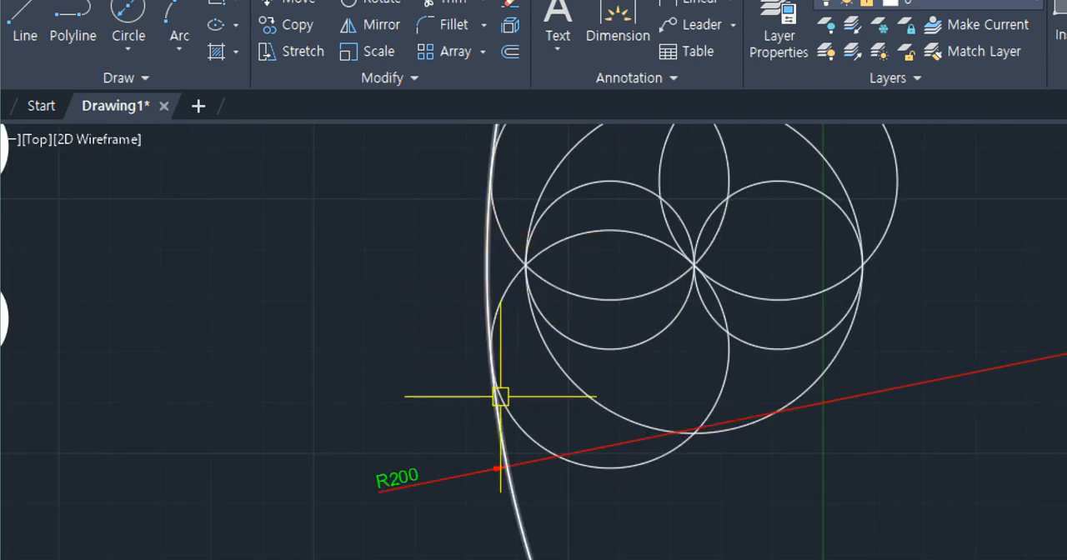
pyautogui.scroll(-5, 500, 396)
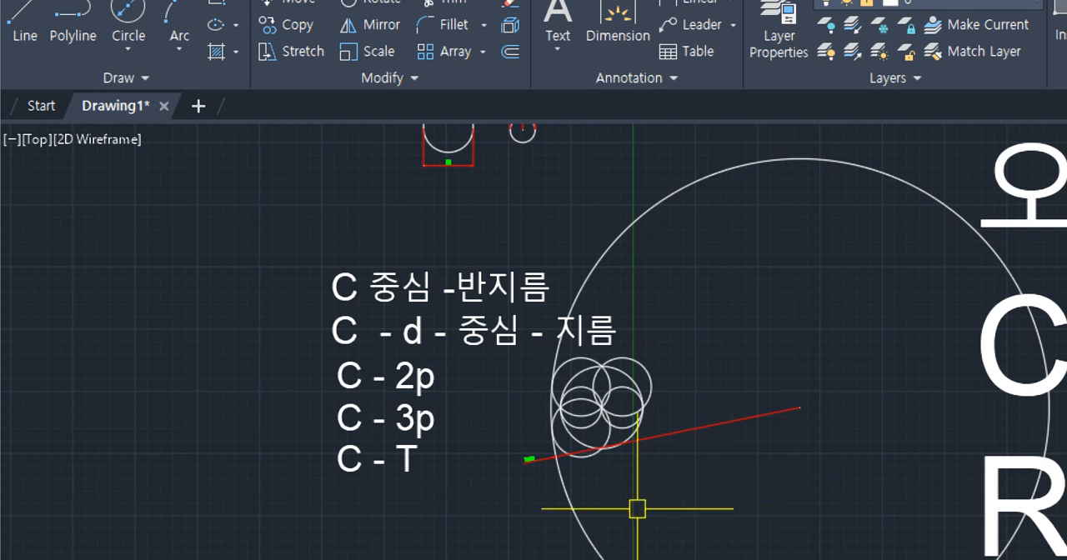
pyautogui.scroll(4, 560, 494)
pyautogui.click(611, 457)
pyautogui.click(456, 443)
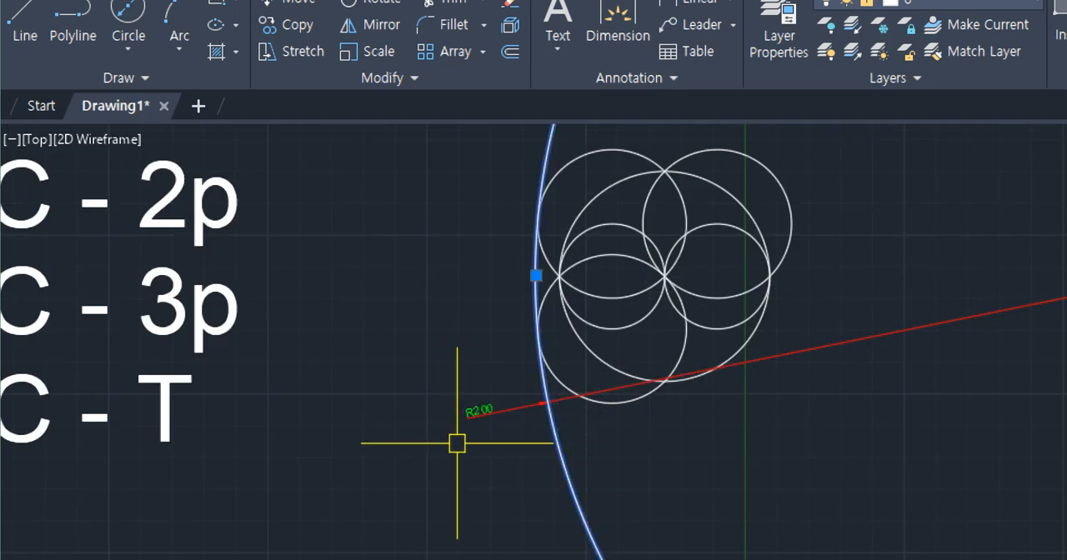
pyautogui.press('Delete')
pyautogui.click(509, 430)
pyautogui.click(464, 385)
pyautogui.press('Delete')
# - Extend the "C - T" note so that it reads "C - T (TTR)"
pyautogui.scroll(-2, 450, 398)
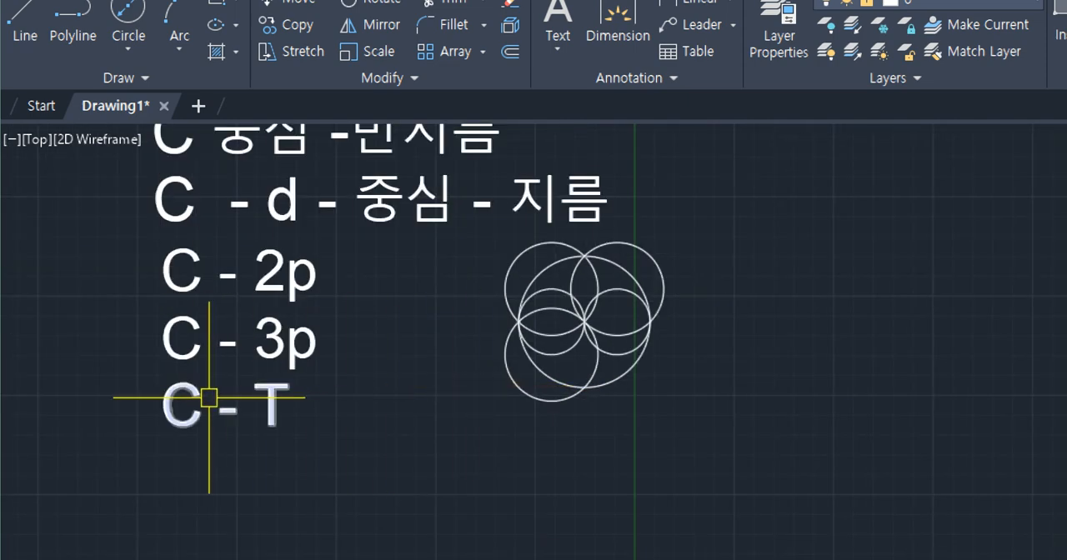
pyautogui.scroll(2, 250, 396)
pyautogui.doubleClick(275, 393)
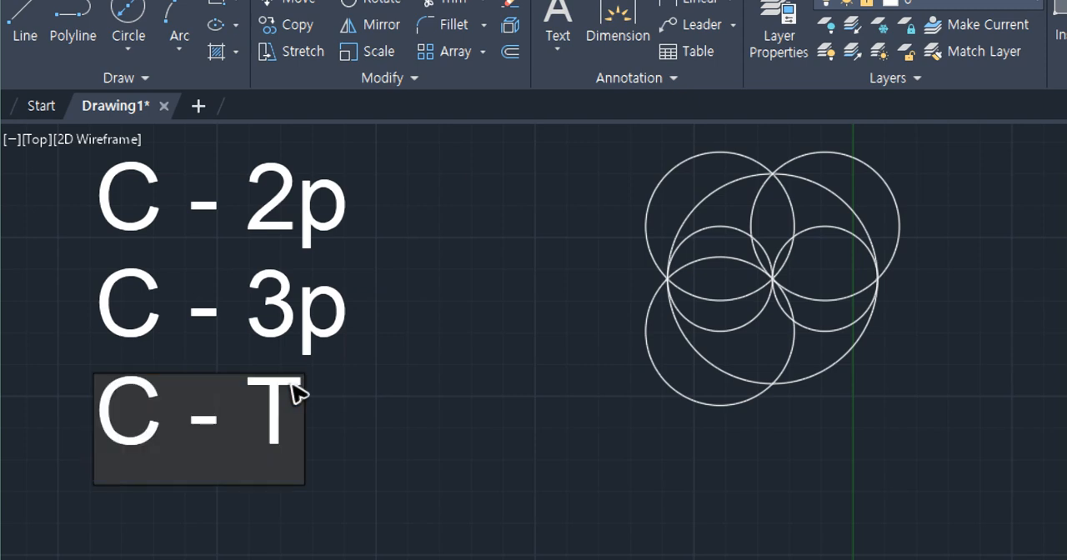
pyautogui.write('(TTR')
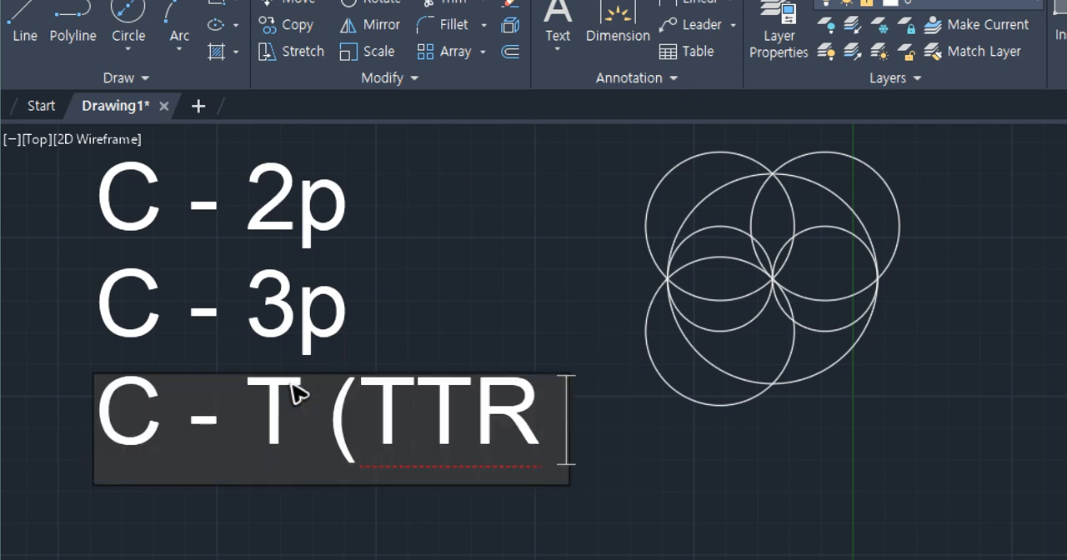
pyautogui.press('BackSpace')
pyautogui.write(')')
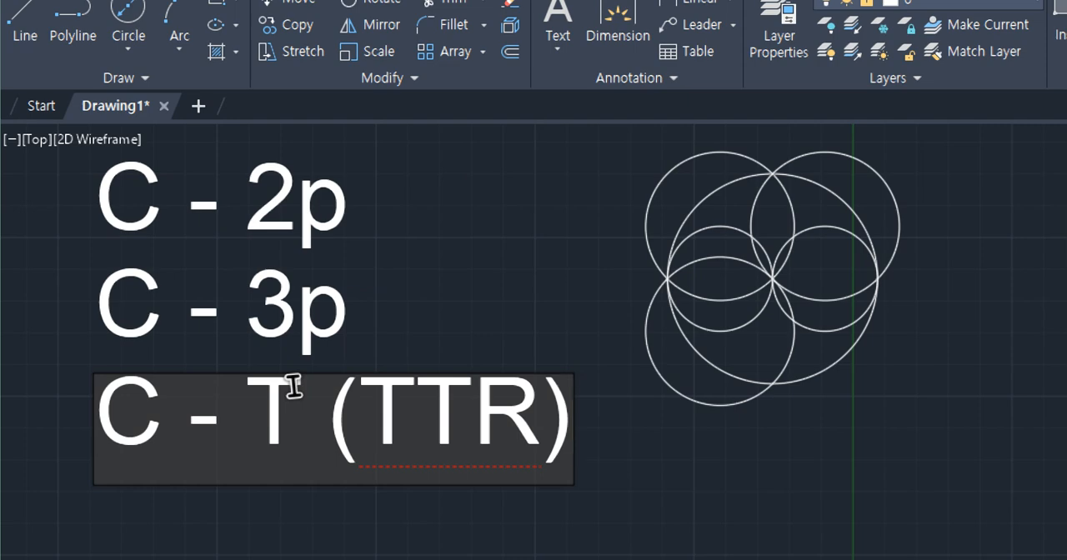
pyautogui.press('Return')
pyautogui.press('Return')
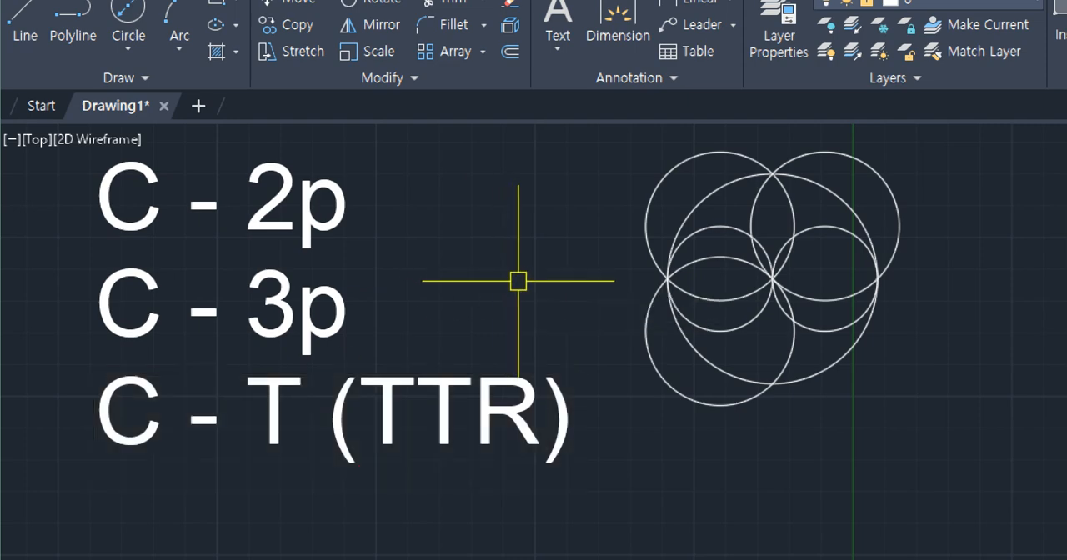
# - Draw a Tan, Tan, Tan circle touching the large circle, the upper-left circle and the right-hand small circle, and highlight it briefly
pyautogui.scroll(-2, 518, 281)
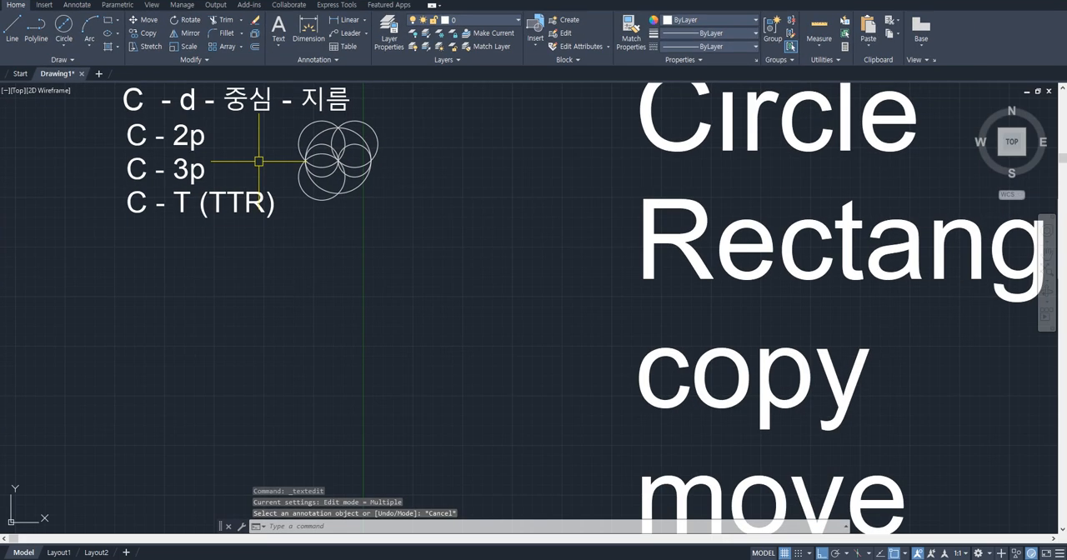
pyautogui.moveTo(260, 174); pyautogui.dragTo(282, 236, button='middle')
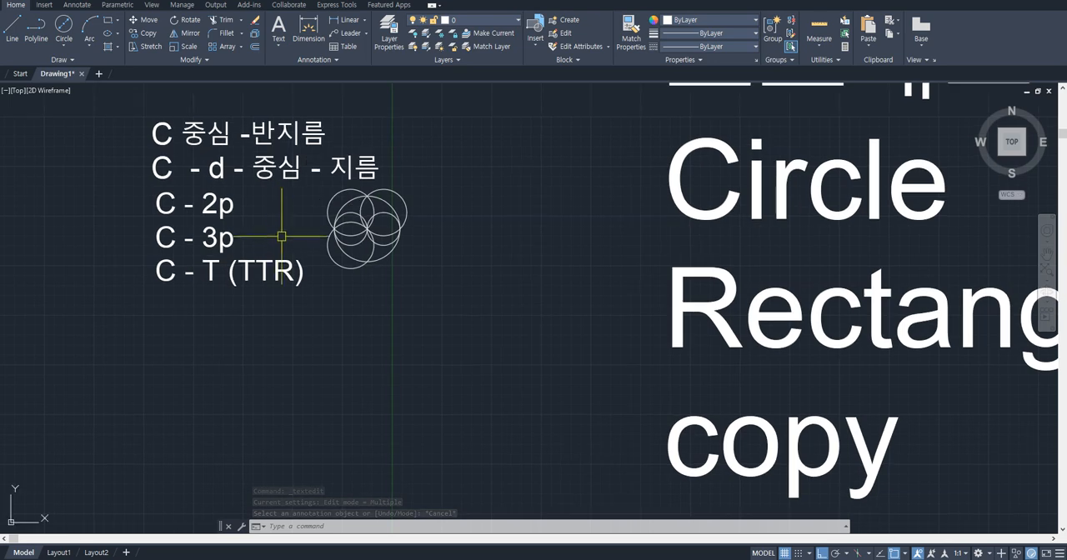
pyautogui.click(63, 46)
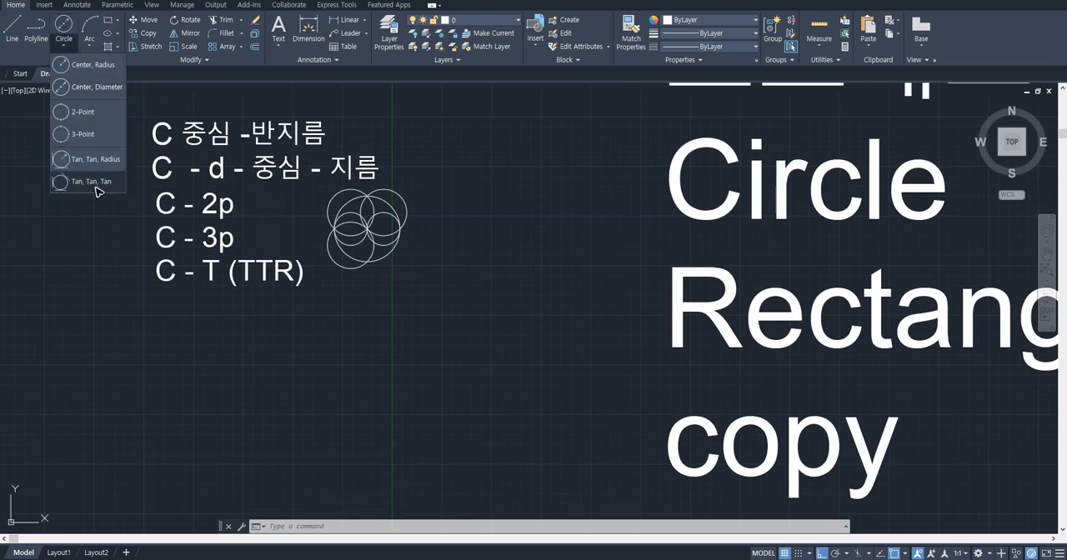
pyautogui.click(96, 188)
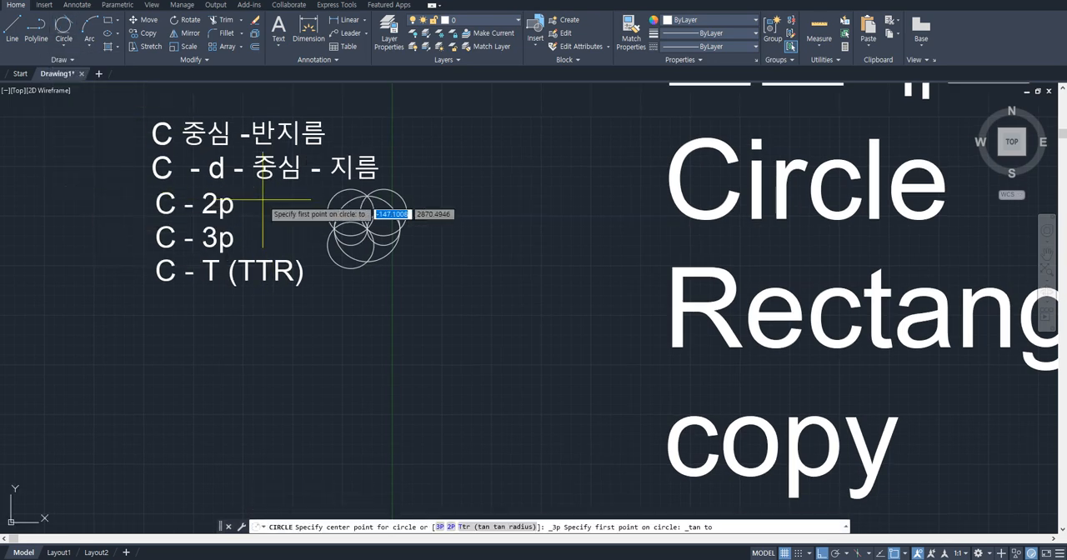
pyautogui.scroll(5, 367, 213)
pyautogui.scroll(5, 583, 263)
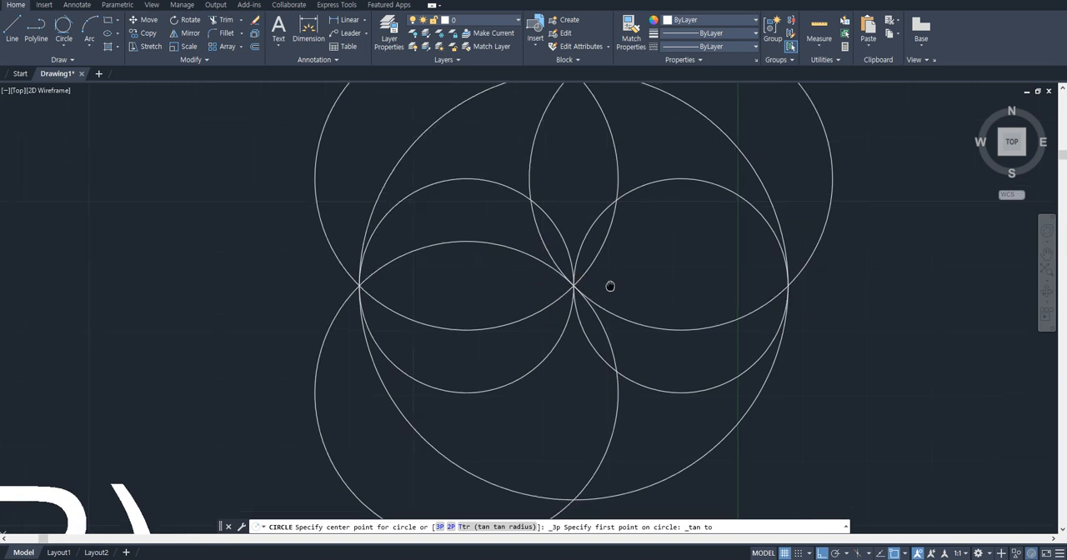
pyautogui.moveTo(489, 184); pyautogui.dragTo(457, 272, button='middle')
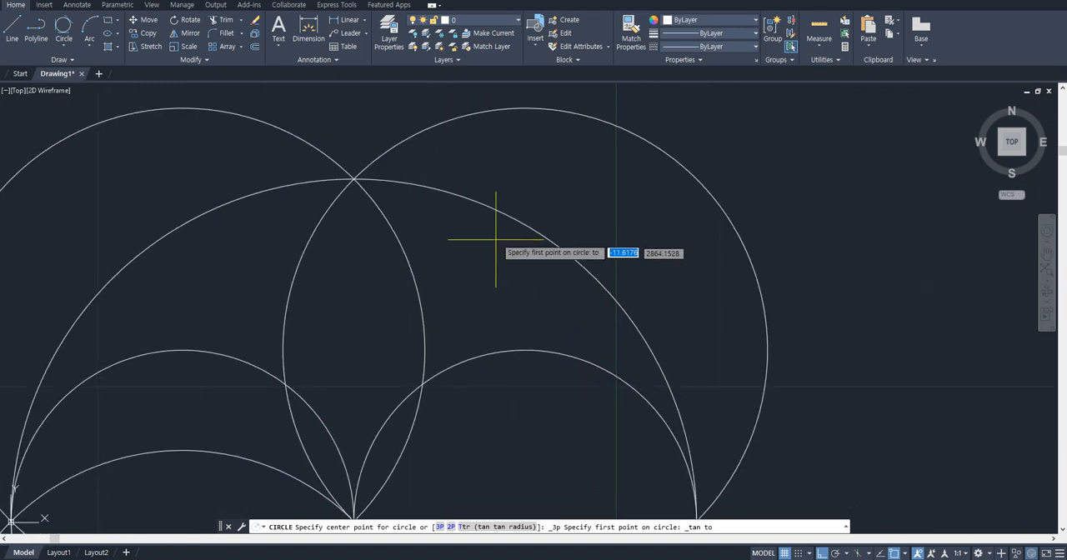
pyautogui.click(511, 223)
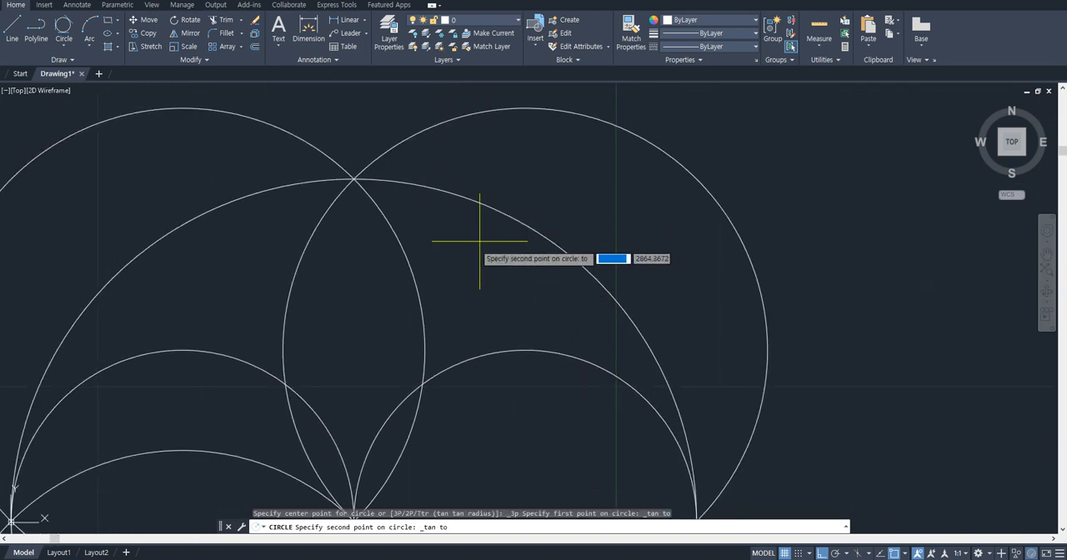
pyautogui.click(423, 297)
pyautogui.click(523, 347)
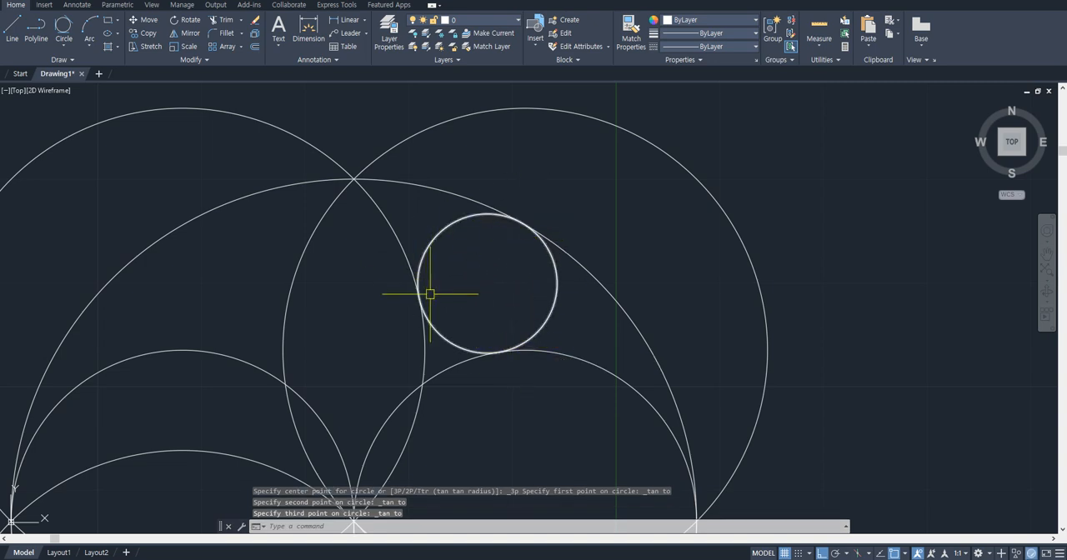
pyautogui.click(541, 298)
pyautogui.click(513, 309)
pyautogui.click(574, 300)
pyautogui.click(538, 302)
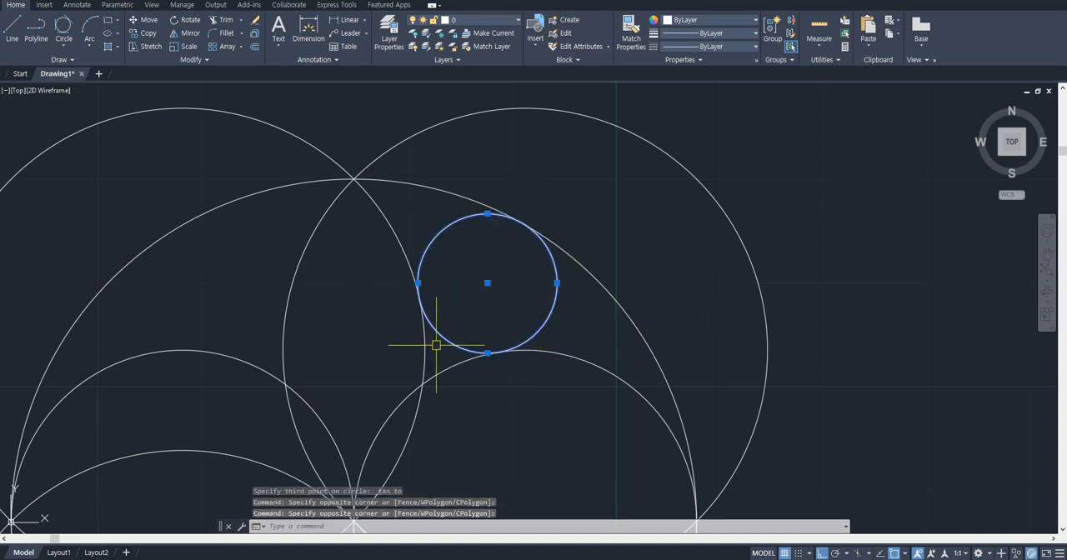
pyautogui.press('Escape')
# - Draw a second Tan, Tan, Tan circle touching the large circle, the left-hand small circle and the upper-right circle
pyautogui.moveTo(265, 207); pyautogui.dragTo(436, 209, button='middle')
pyautogui.click(65, 46)
pyautogui.click(98, 182)
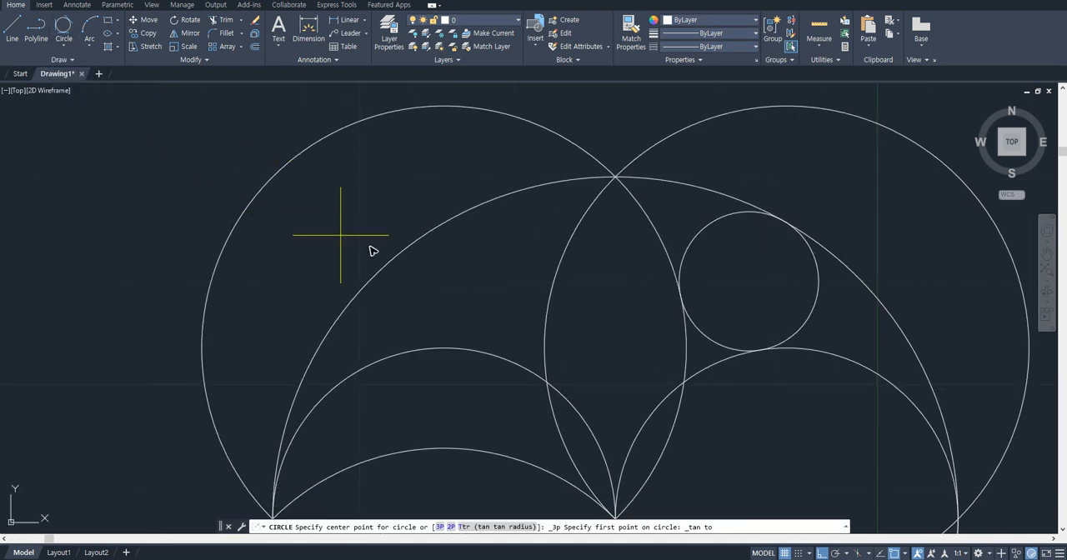
pyautogui.click(428, 210)
pyautogui.click(430, 346)
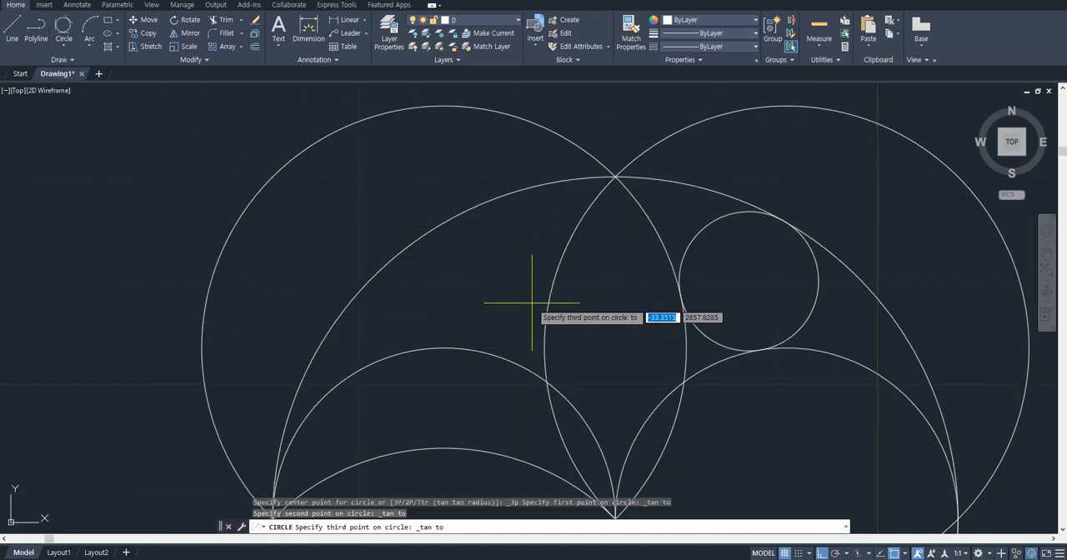
pyautogui.click(548, 297)
pyautogui.scroll(-6, 511, 325)
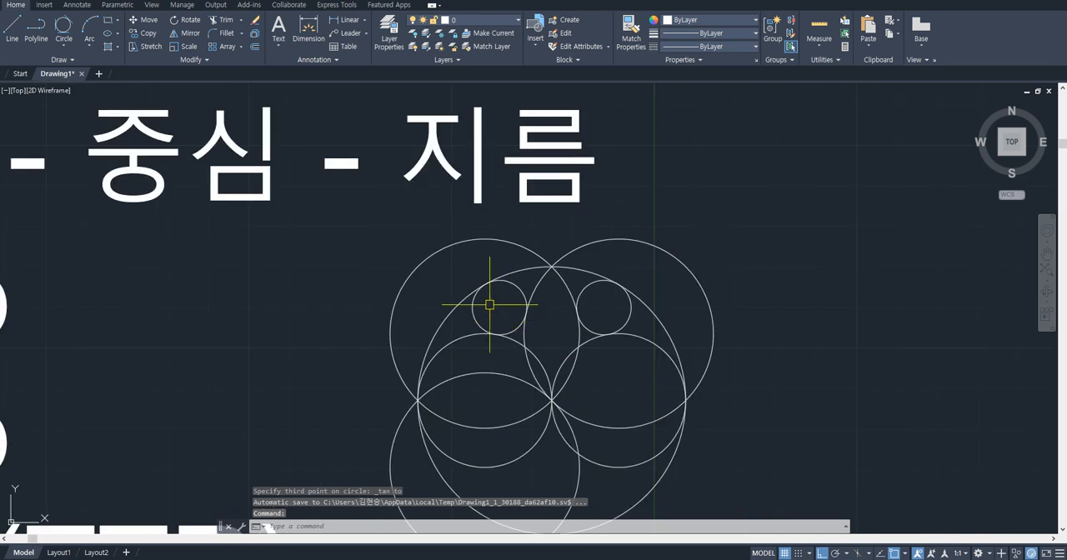
# - Erase the whole group of overlapping circles beside the circle command notes
pyautogui.moveTo(551, 354); pyautogui.dragTo(569, 302, button='middle')
pyautogui.click(66, 47)
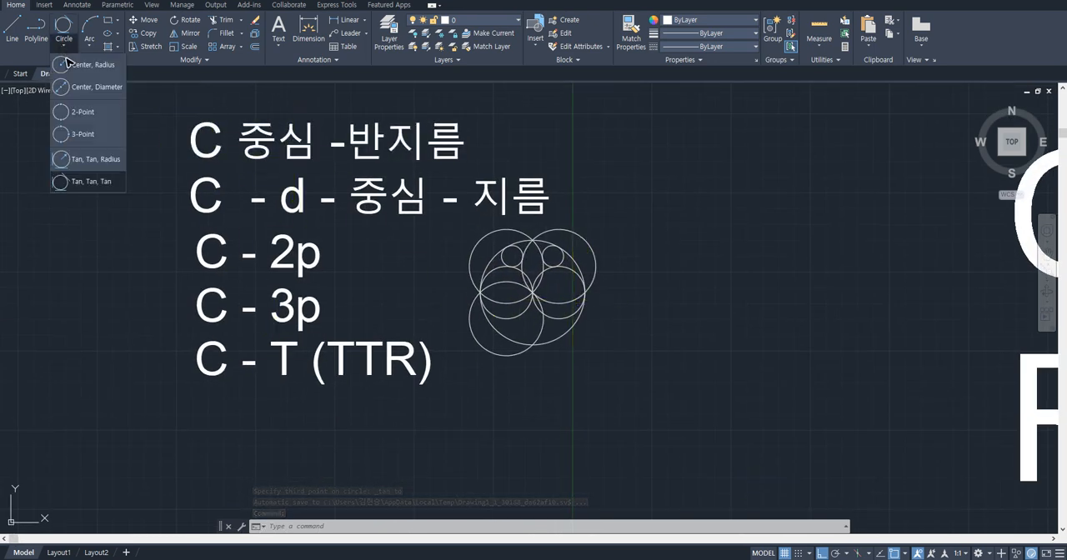
pyautogui.click(408, 265)
pyautogui.click(624, 360)
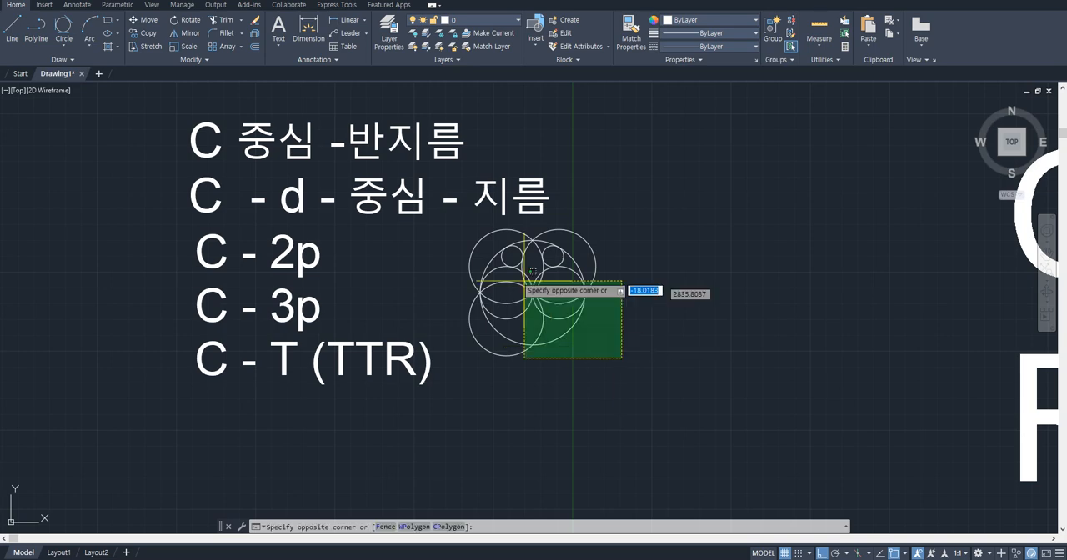
pyautogui.click(500, 248)
pyautogui.write('e')
pyautogui.press('Return')
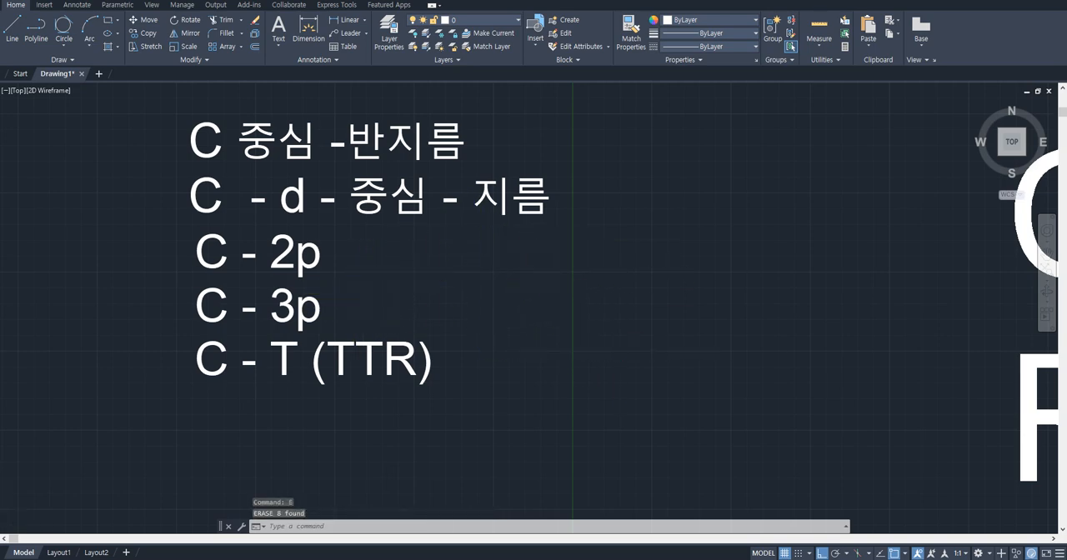
# - Add a single-line text note reading "Rec" below the "C - T (TTR)" note
pyautogui.scroll(-2, 417, 293)
pyautogui.moveTo(417, 293); pyautogui.dragTo(448, 418, button='middle')
pyautogui.moveTo(612, 315); pyautogui.dragTo(400, 231, button='middle')
pyautogui.moveTo(551, 315); pyautogui.dragTo(317, 276, button='middle')
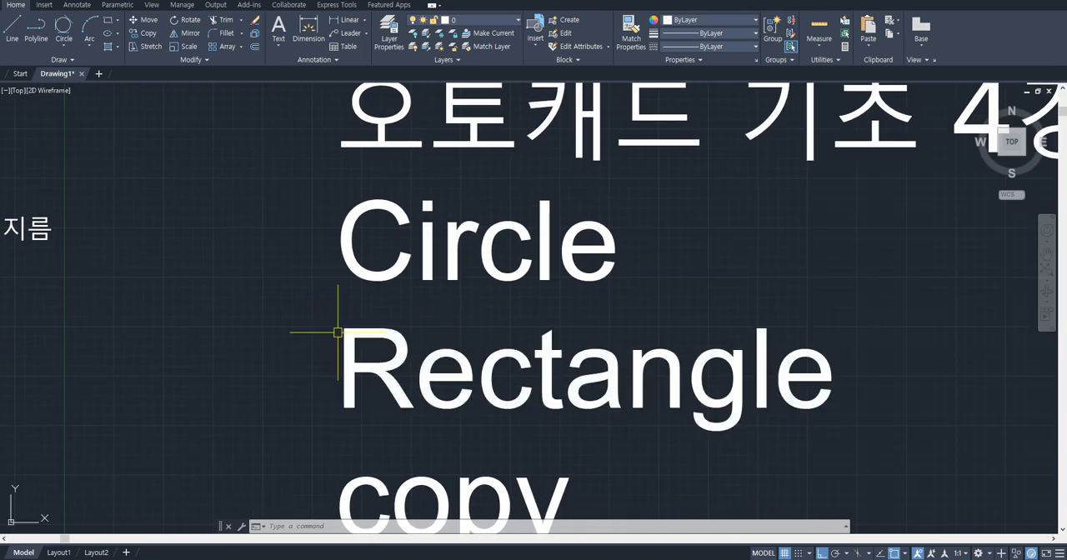
pyautogui.moveTo(359, 330)
pyautogui.mouseDown(button='middle')
pyautogui.moveTo(731, 272)
pyautogui.moveTo(422, 288)
pyautogui.mouseUp(button='middle')
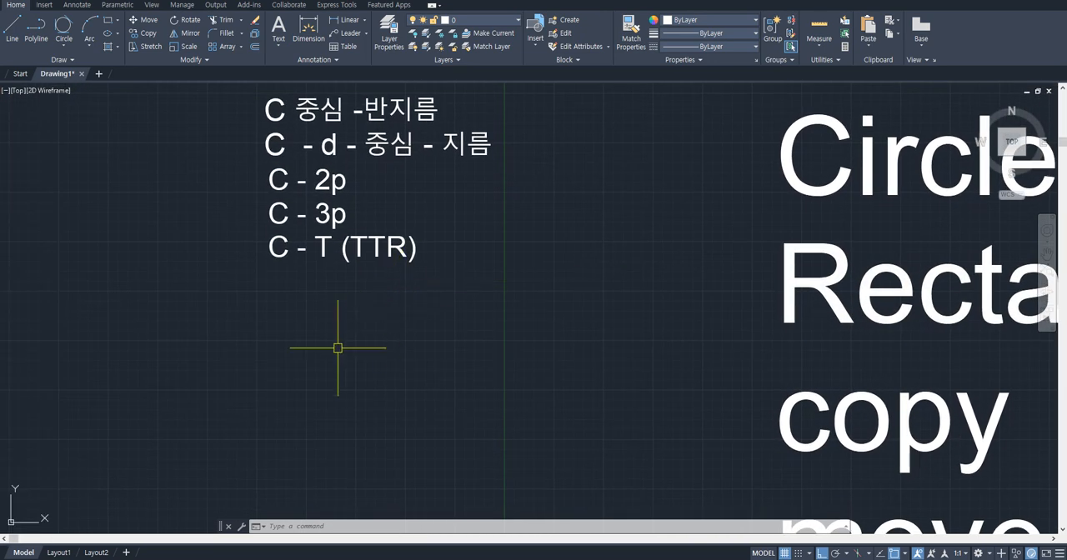
pyautogui.scroll(4, 337, 347)
pyautogui.moveTo(321, 346); pyautogui.dragTo(338, 320, button='middle')
pyautogui.write('dt')
pyautogui.press('space')
pyautogui.click(257, 312)
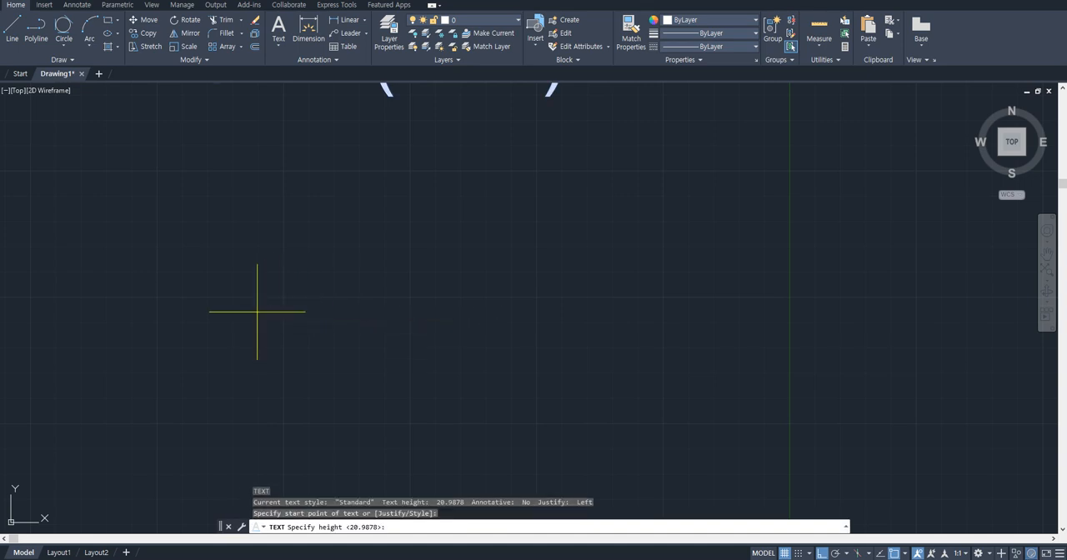
pyautogui.click(269, 269)
pyautogui.press('Return')
pyautogui.write('Rec')
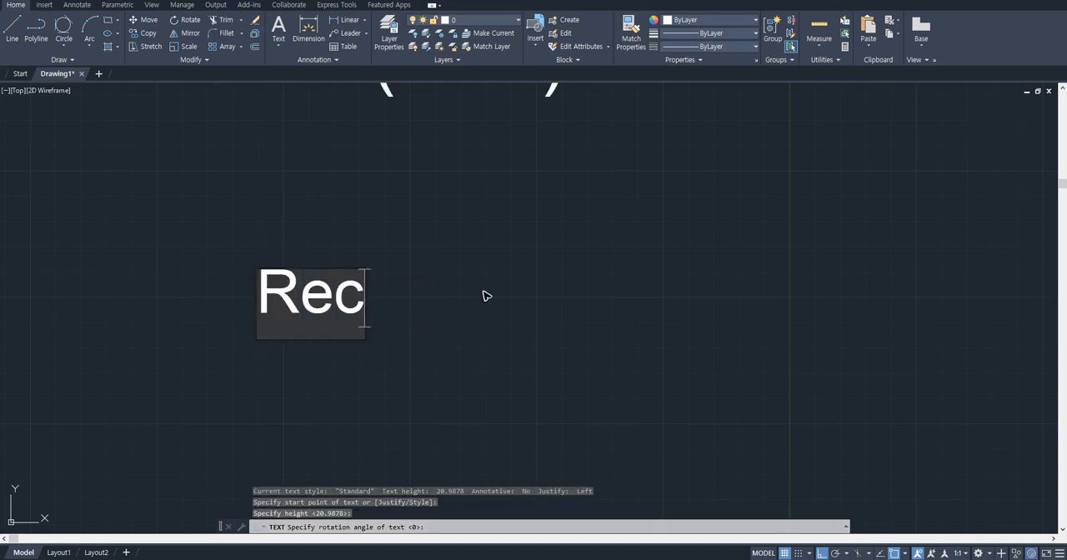
pyautogui.press('Escape')
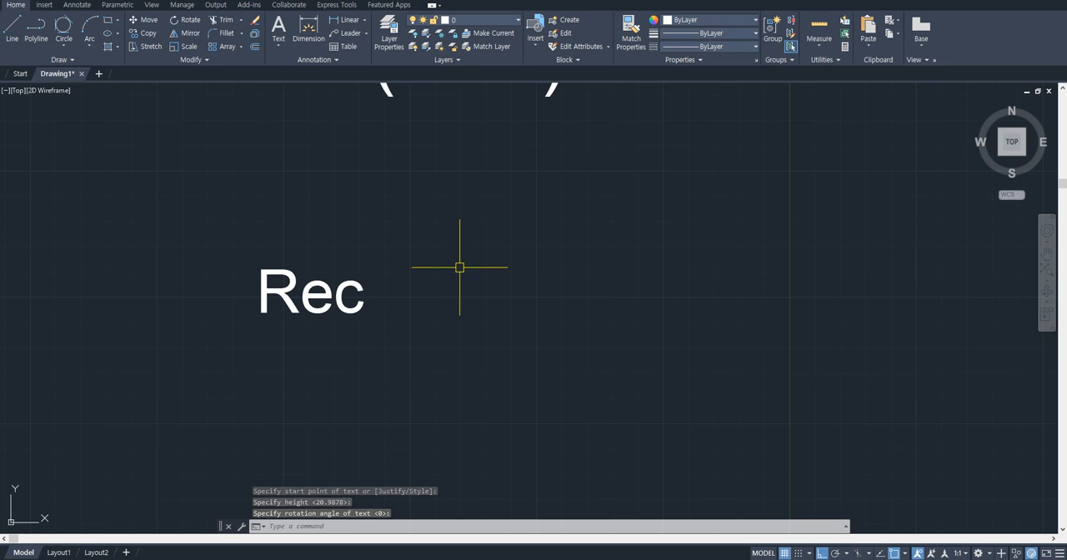
pyautogui.write('rec')
pyautogui.press('Return')
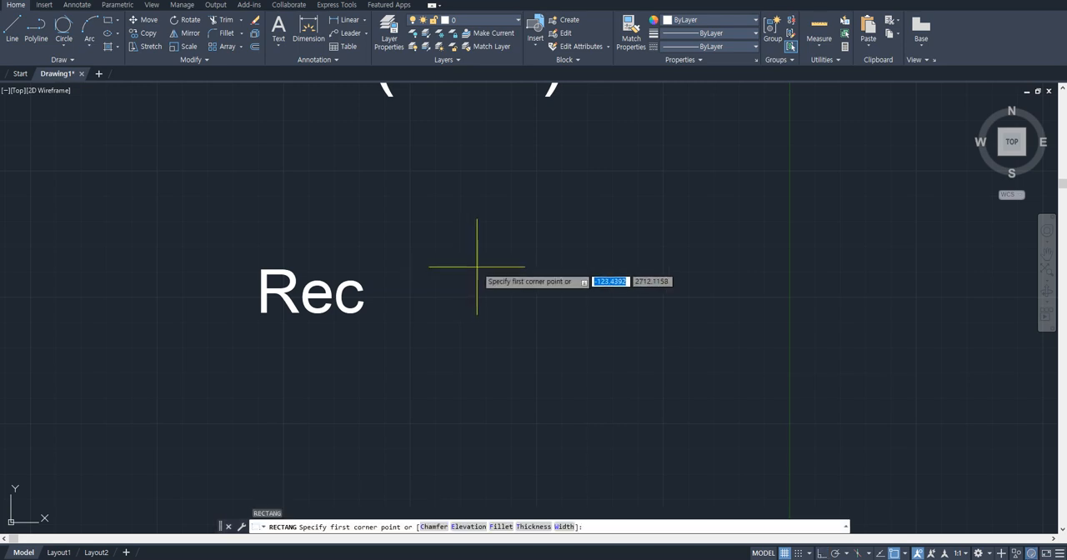
pyautogui.press('Escape')
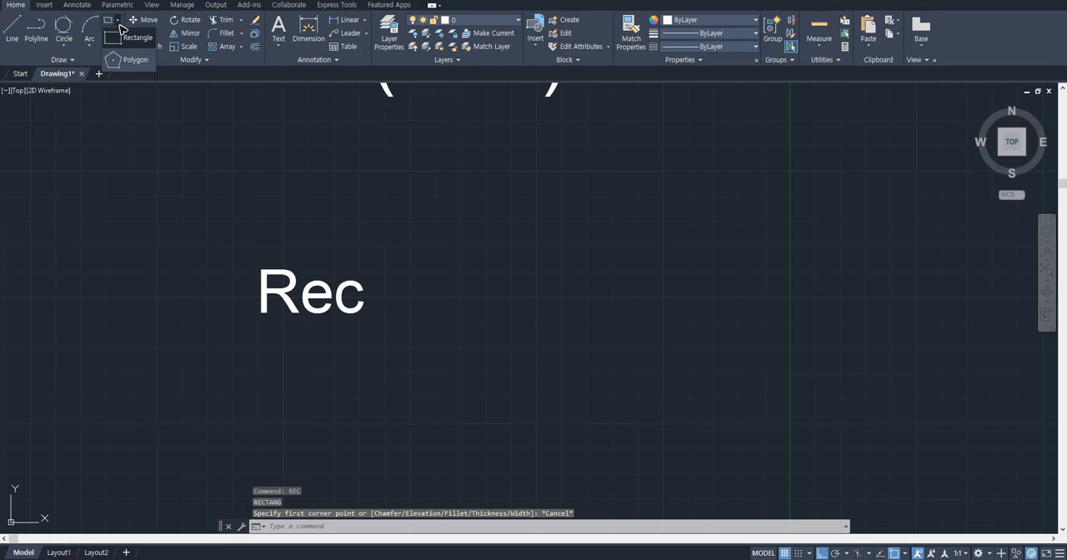
# - Draw a rectangle about 82 by 44 units beside the "Rec" note
pyautogui.click(125, 42)
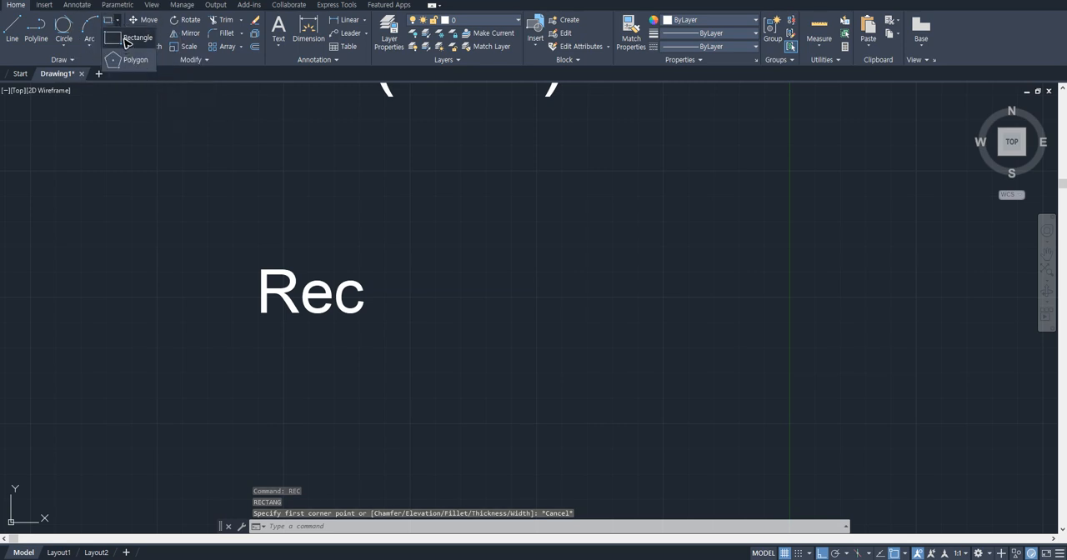
pyautogui.click(462, 231)
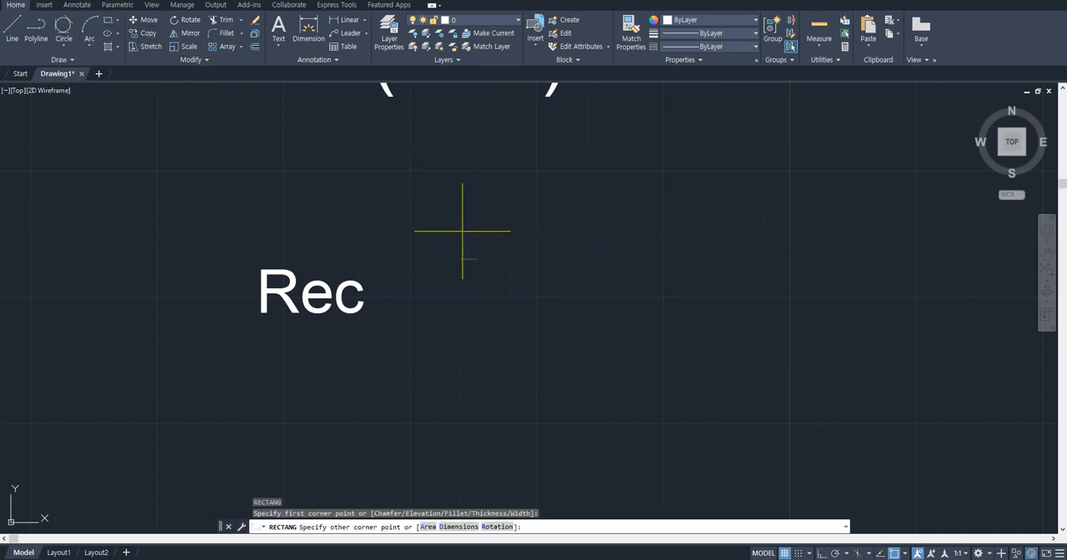
pyautogui.click(669, 342)
# - Examine whether the rectangle's four sides form one object by selecting it on different edges, and clear the selection
pyautogui.click(669, 263)
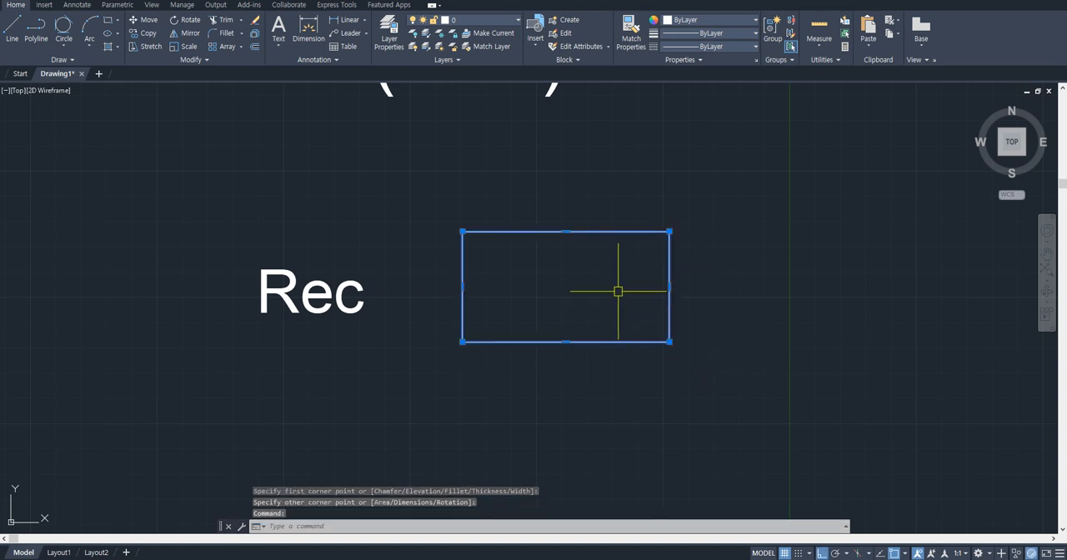
pyautogui.scroll(2, 617, 291)
pyautogui.press('Escape')
pyautogui.click(500, 198)
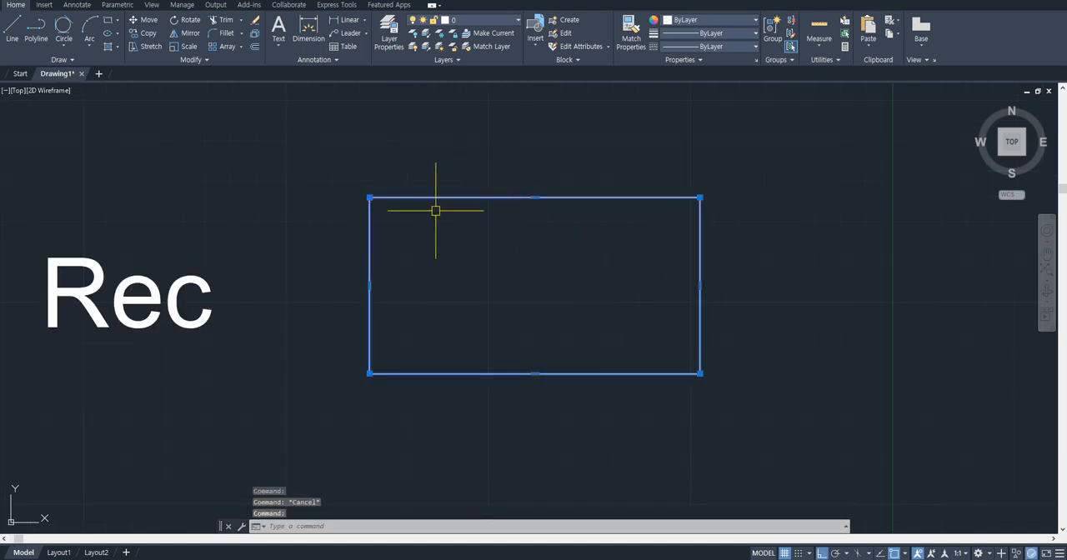
pyautogui.moveTo(448, 213); pyautogui.dragTo(498, 221, button='middle')
pyautogui.press('Escape')
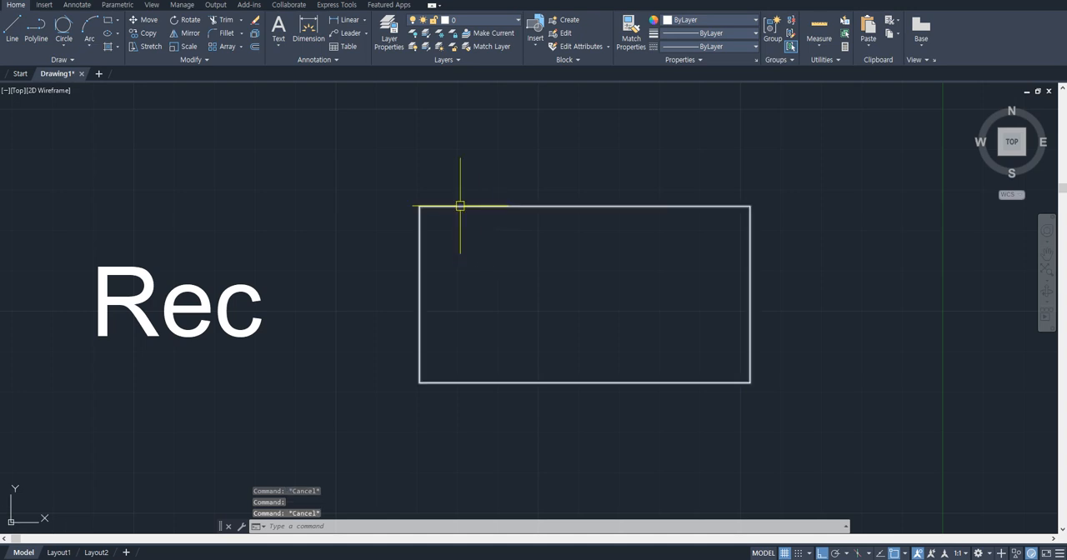
pyautogui.click(459, 206)
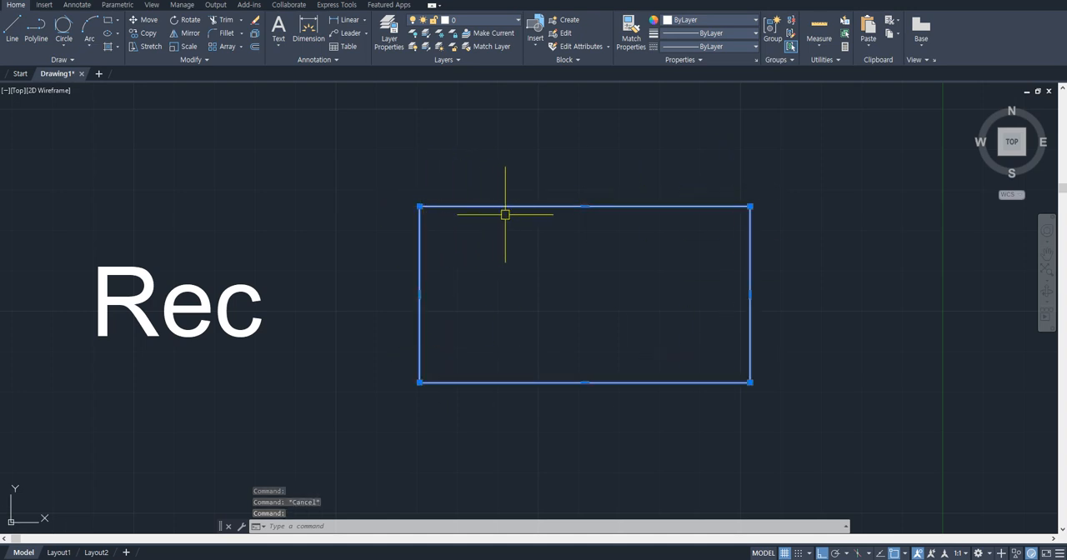
pyautogui.press('Escape')
pyautogui.moveTo(524, 244); pyautogui.dragTo(476, 230, button='middle')
pyautogui.click(461, 191)
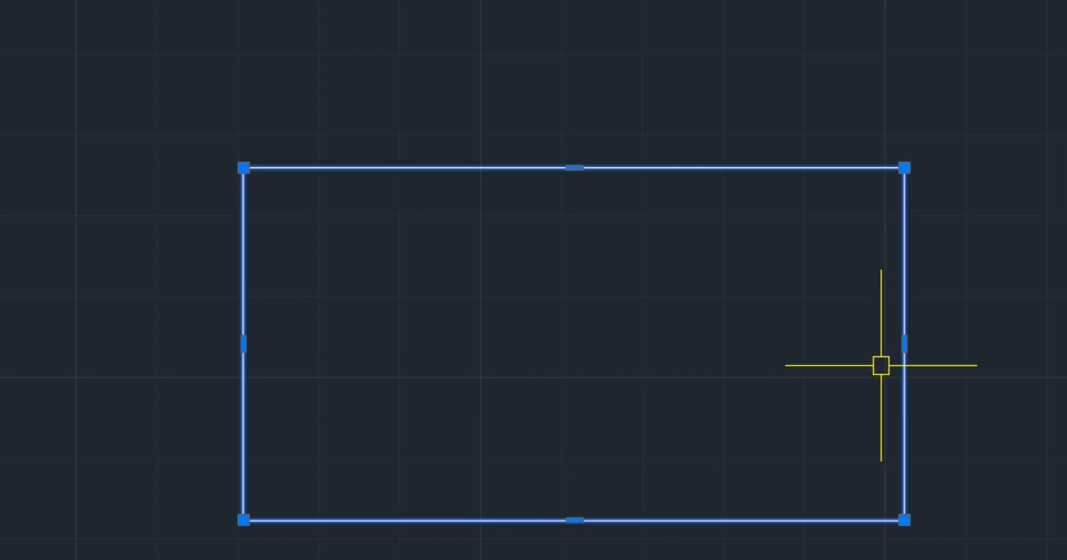
pyautogui.press('Escape')
pyautogui.click(482, 162)
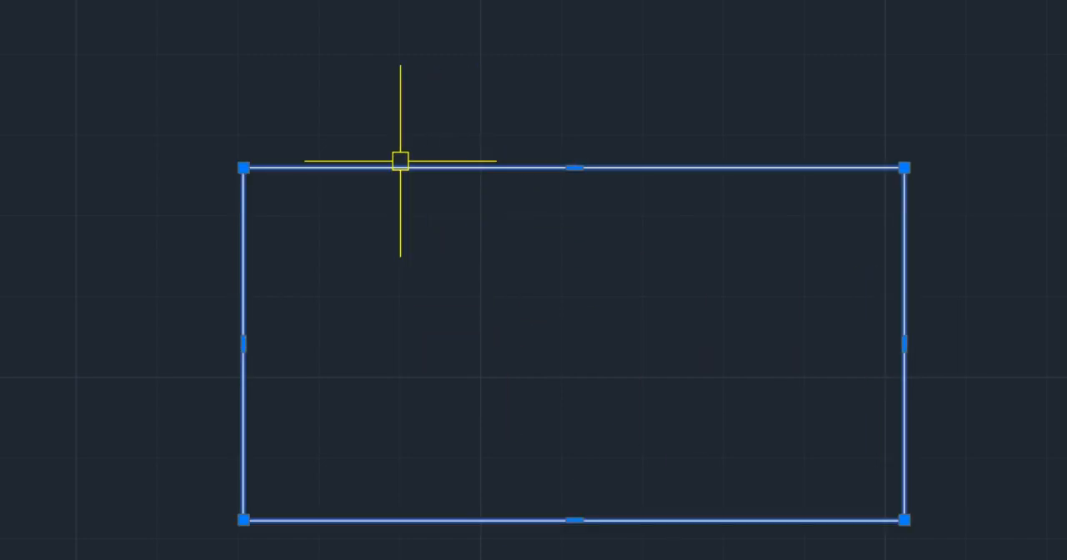
pyautogui.moveTo(400, 161); pyautogui.dragTo(320, 132)
pyautogui.click(585, 138)
pyautogui.scroll(-2, 420, 229)
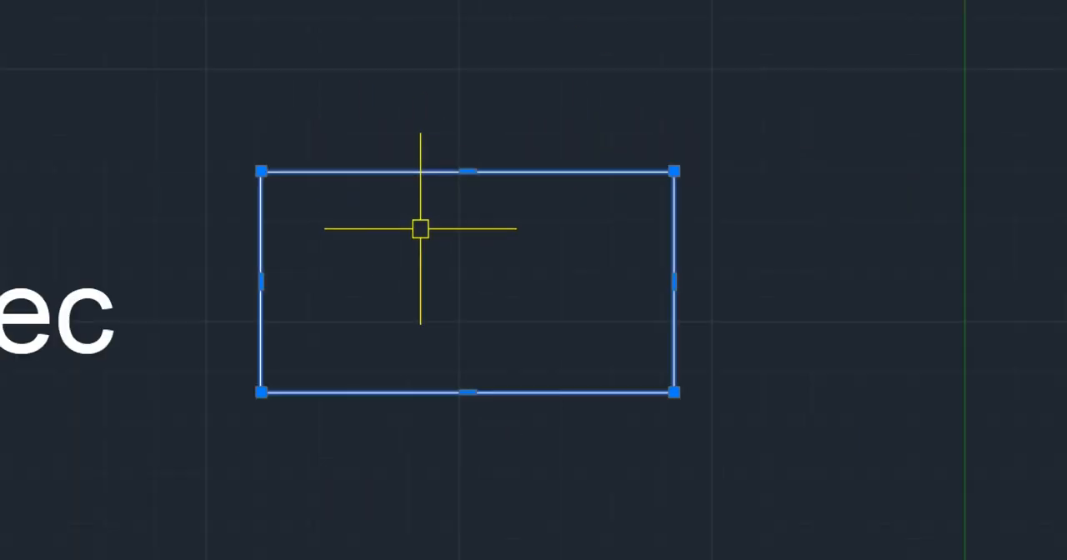
pyautogui.scroll(-4, 328, 209)
pyautogui.moveTo(328, 209); pyautogui.dragTo(469, 231, button='middle')
pyautogui.scroll(4, 514, 231)
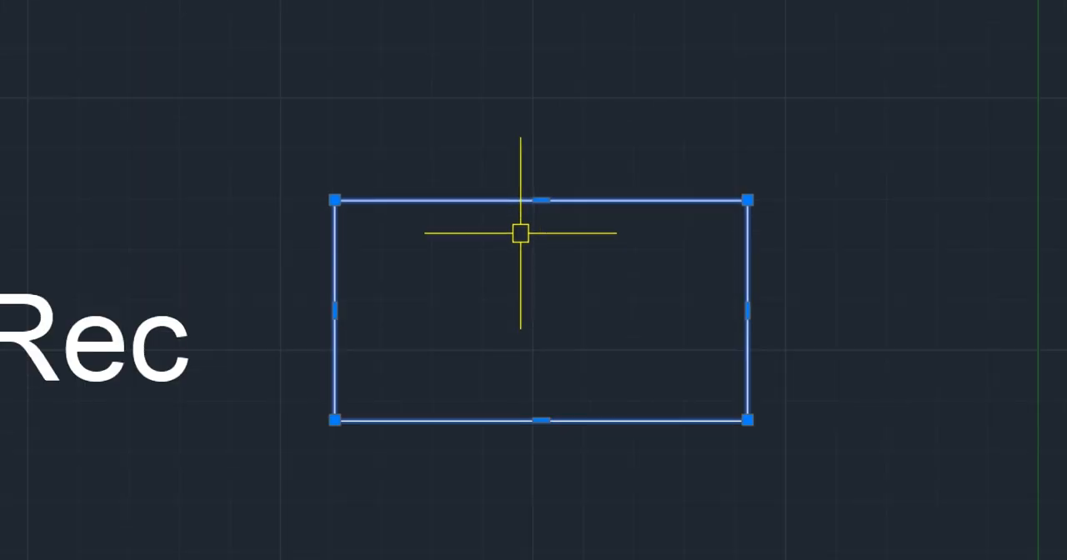
pyautogui.press('Escape')
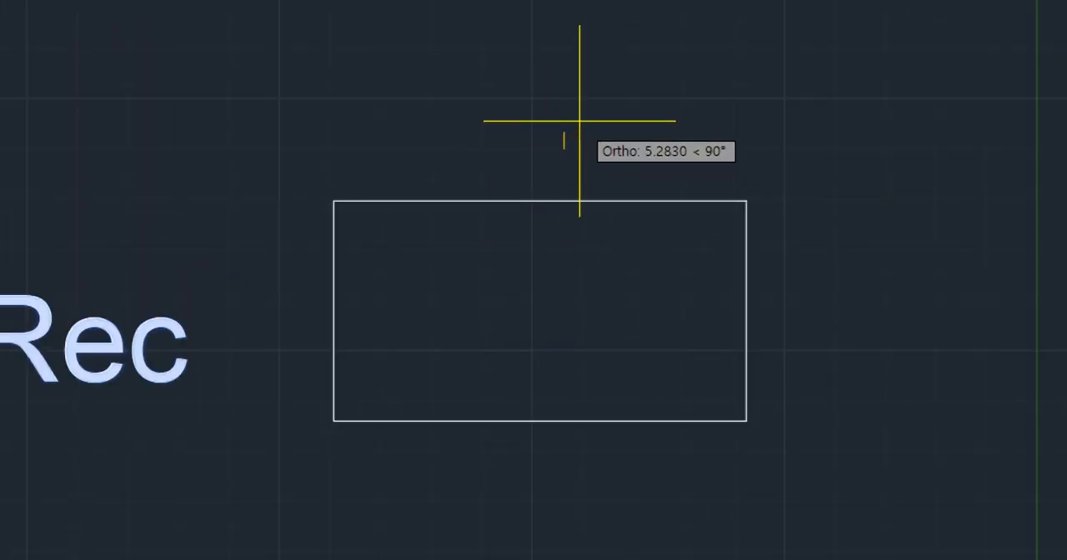
# - Add a text note reading "offset : o" above the rectangle and clear the rectangle's selection
pyautogui.write('offset')
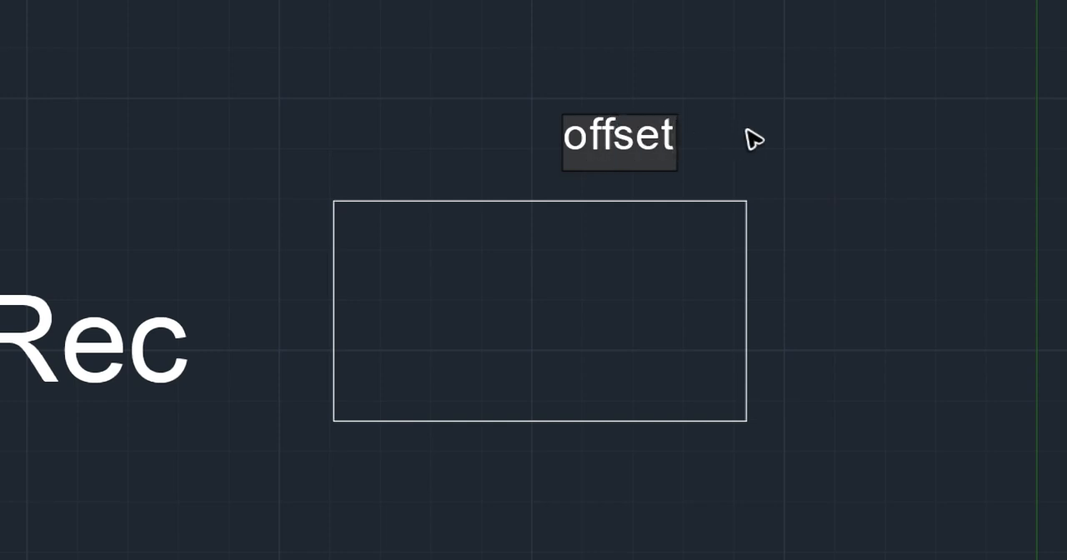
pyautogui.write(' : oi')
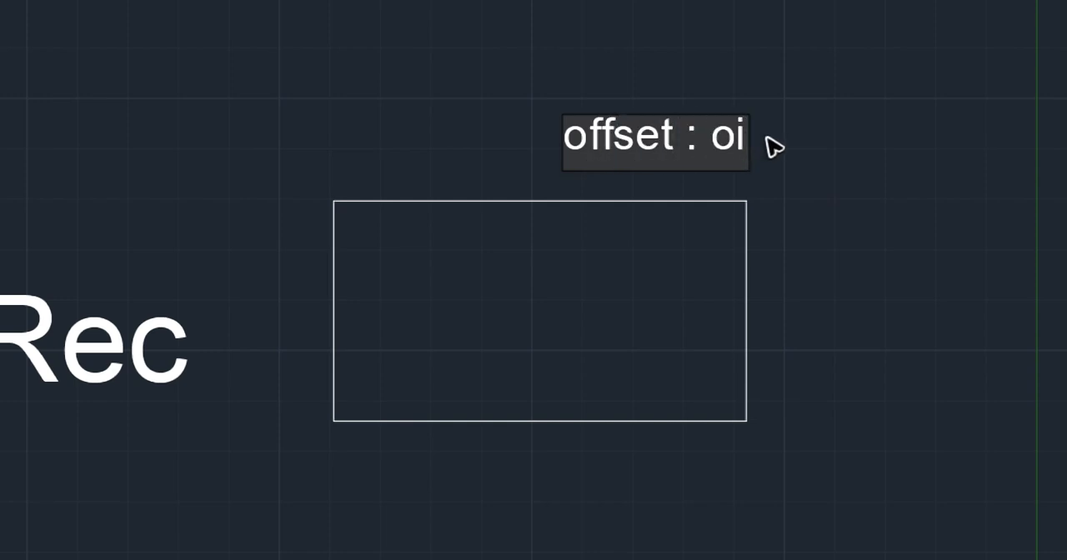
pyautogui.click(819, 151)
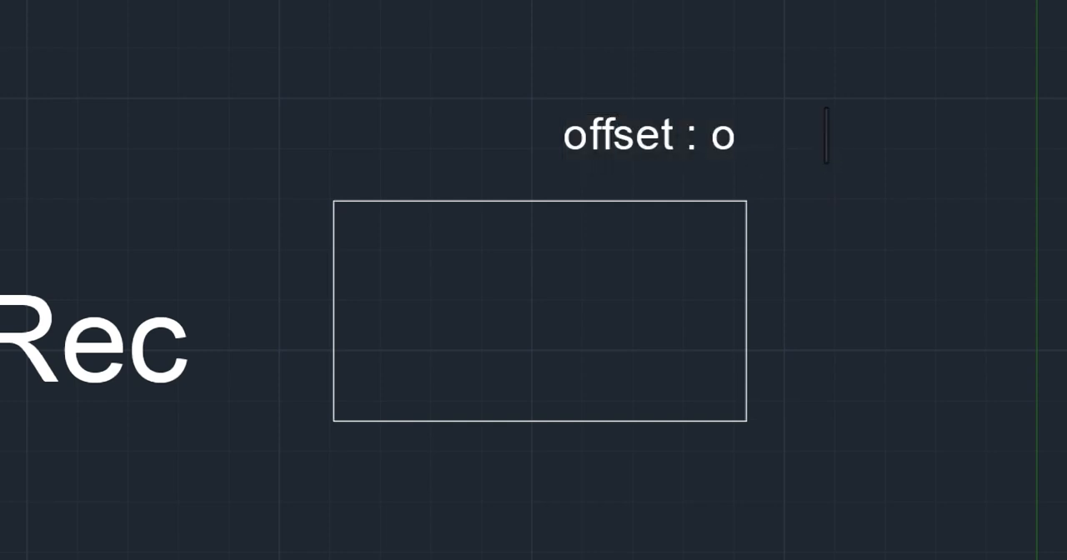
pyautogui.click(679, 200)
pyautogui.press('Escape')
# - Offset the rectangle by a distance of 3, once to the inside and once to the outside
pyautogui.write('o')
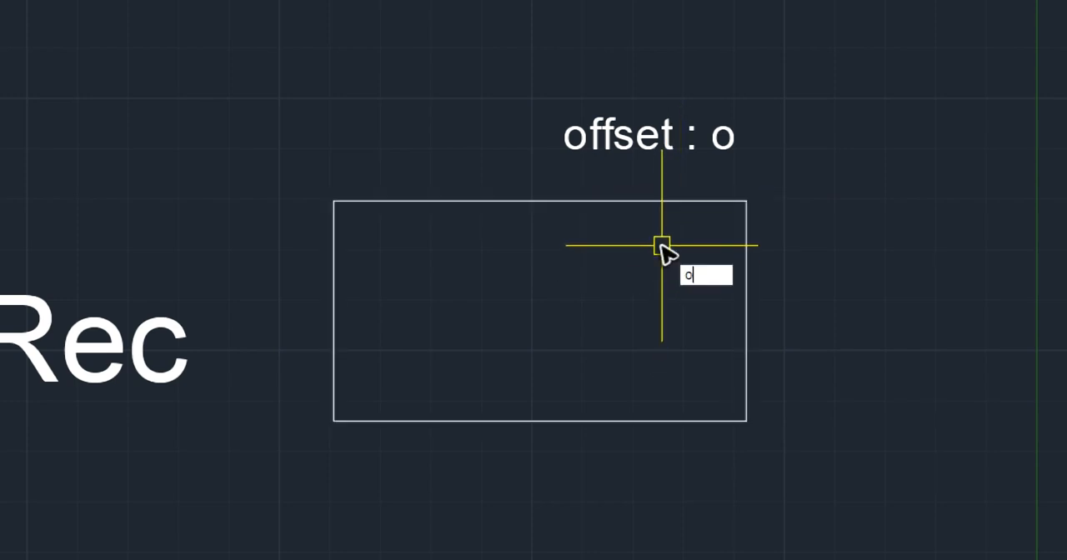
pyautogui.press('Return')
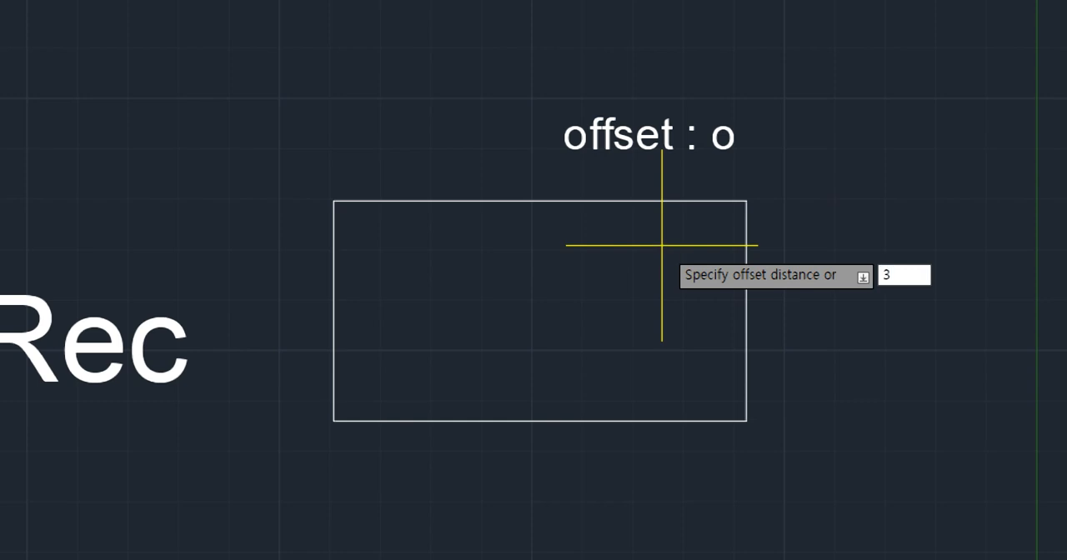
pyautogui.press('Return')
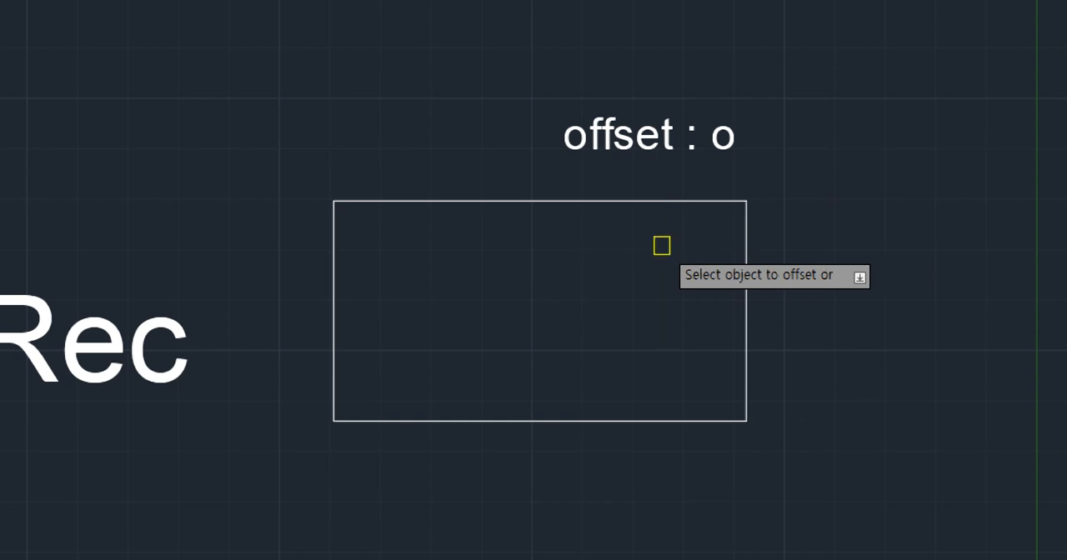
pyautogui.click(590, 201)
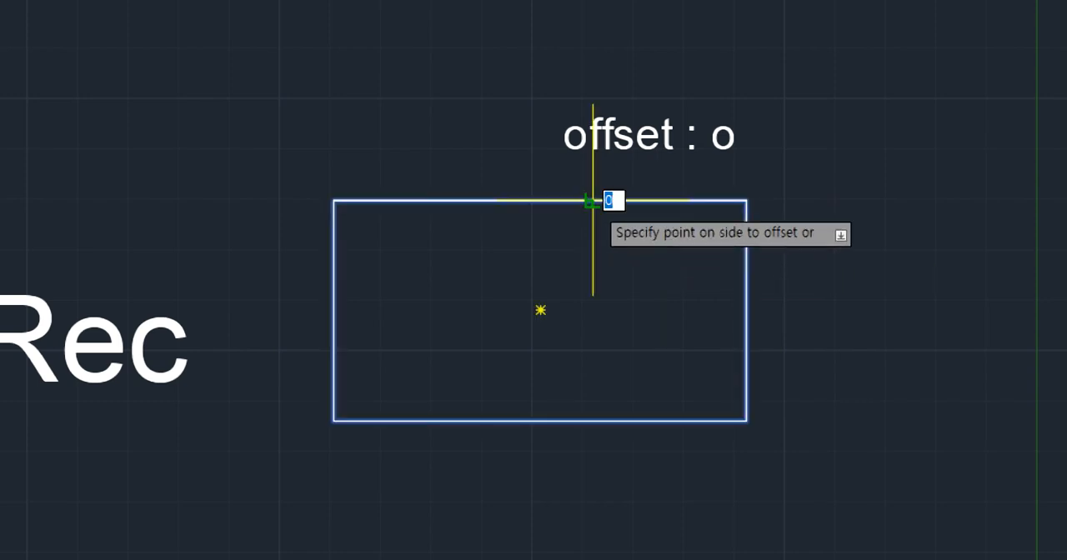
pyautogui.click(583, 250)
pyautogui.click(516, 200)
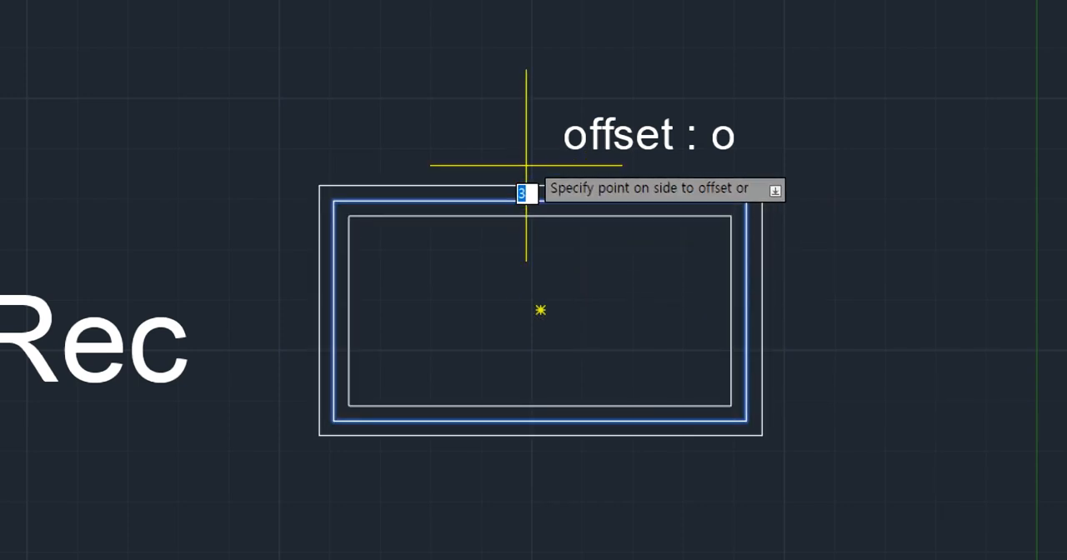
pyautogui.click(526, 84)
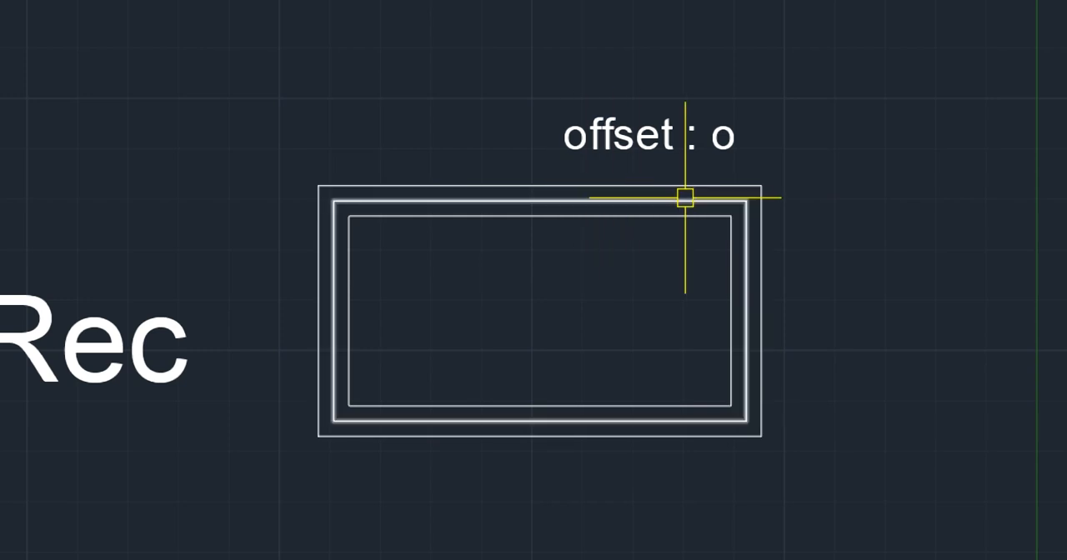
# - Add vertical linear dimensions for both gaps between the three nested rectangles near their upper-right corners
pyautogui.write('dli')
pyautogui.press('Return')
pyautogui.click(745, 201)
pyautogui.scroll(4, 746, 199)
pyautogui.click(746, 158)
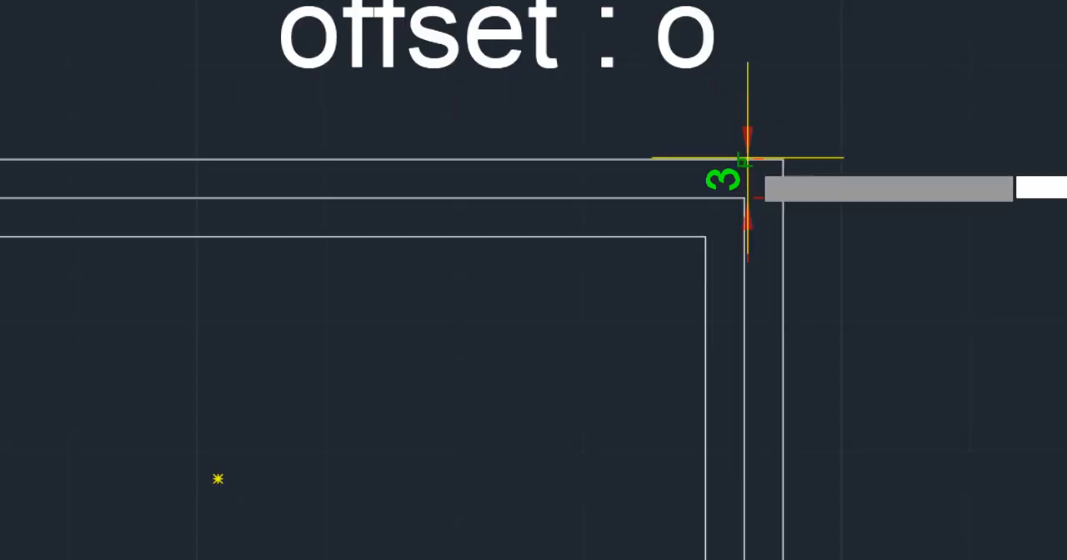
pyautogui.click(897, 173)
pyautogui.scroll(-2, 873, 330)
pyautogui.press('Return')
pyautogui.click(762, 248)
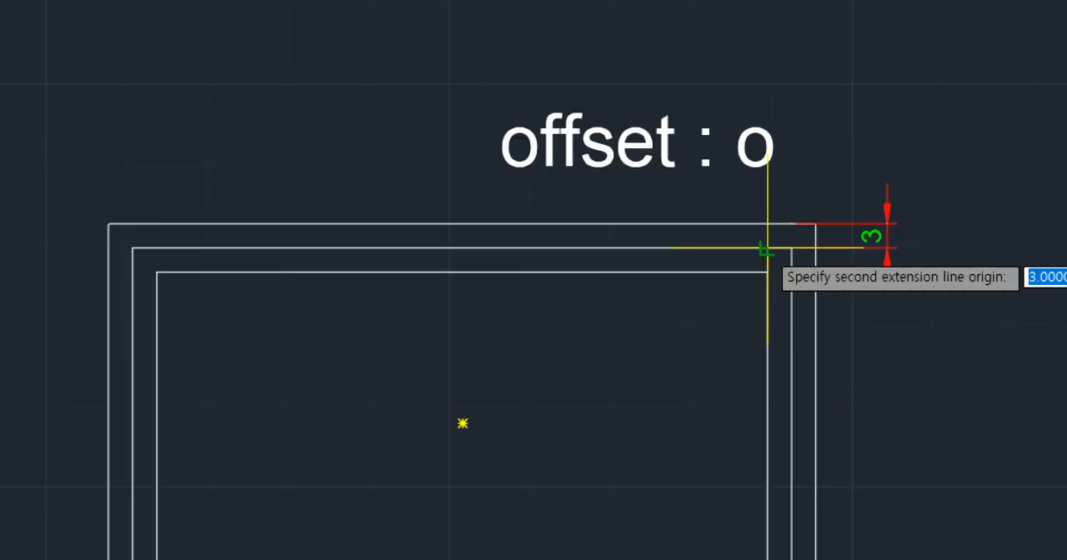
pyautogui.click(763, 271)
pyautogui.click(888, 259)
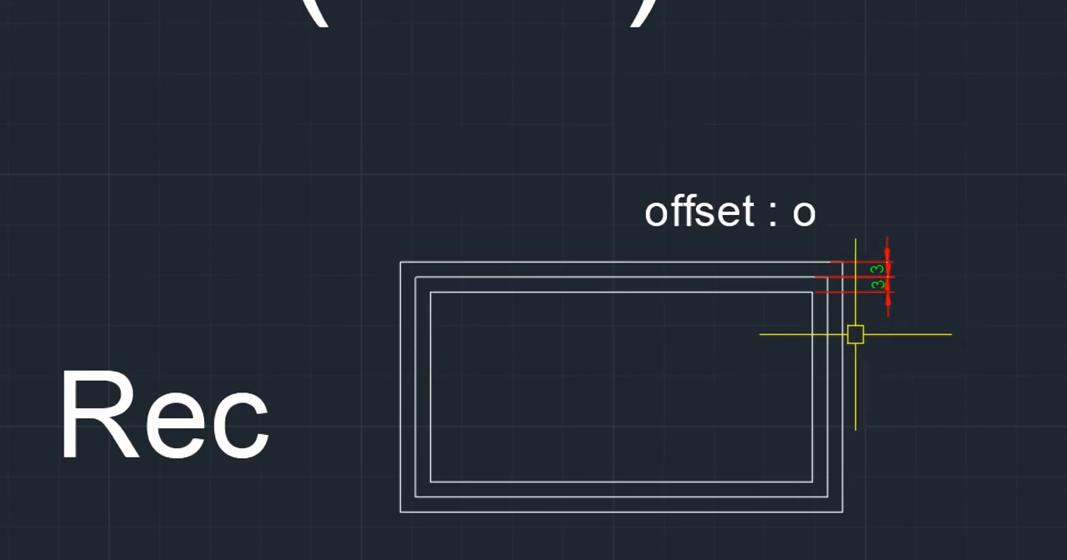
# - Add a horizontal linear dimension for the gap between the original and outer rectangles, placed above their upper-right corners
pyautogui.press('Return')
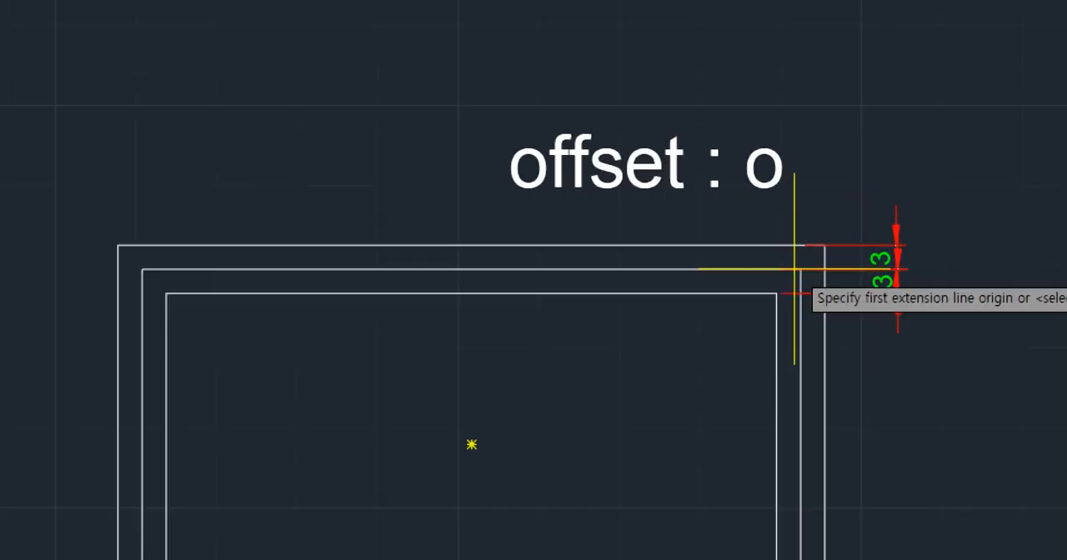
pyautogui.click(826, 277)
pyautogui.click(842, 278)
pyautogui.click(836, 211)
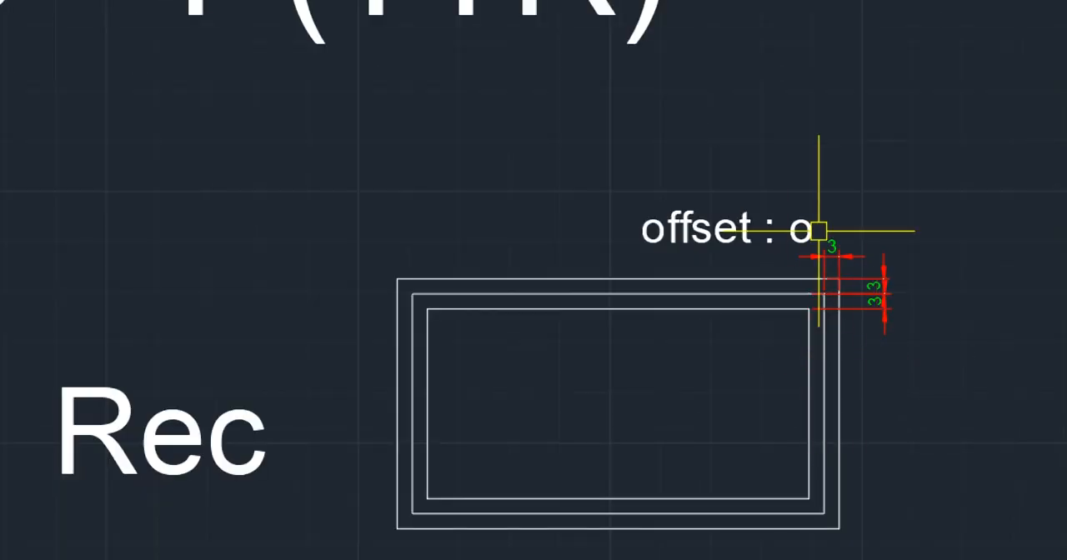
# - Erase the three nested rectangles together with their gap dimensions
pyautogui.click(929, 267)
pyautogui.click(710, 386)
pyautogui.press('Delete')
pyautogui.scroll(-2, 708, 387)
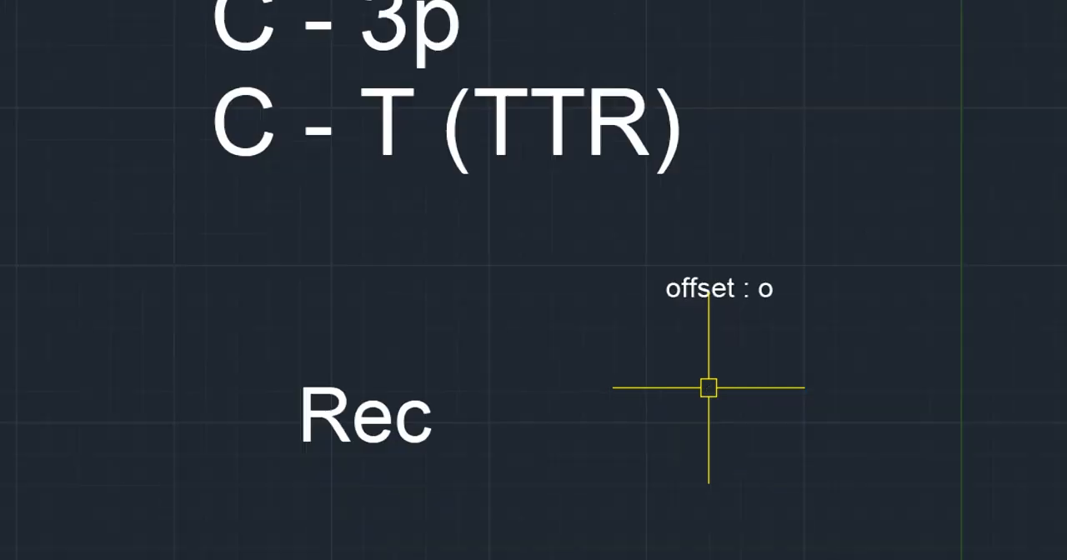
# - Offset the circle of diameter 40 outward three times in succession at a distance of 3
pyautogui.scroll(-6, 708, 387)
pyautogui.moveTo(673, 262); pyautogui.dragTo(495, 326, button='middle')
pyautogui.scroll(4, 414, 68)
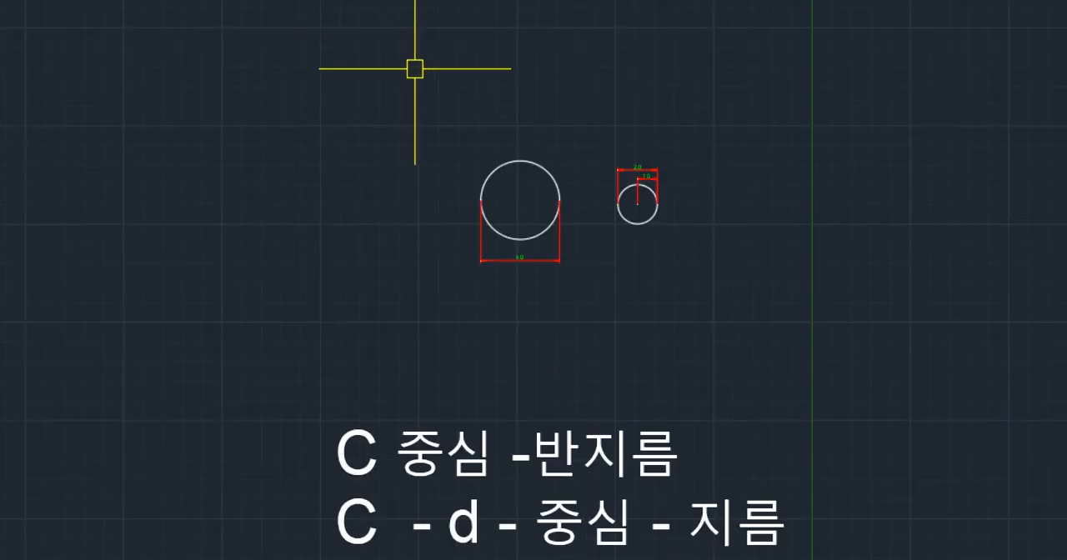
pyautogui.scroll(4, 459, 115)
pyautogui.write('o')
pyautogui.press('space')
pyautogui.scroll(2, 654, 302)
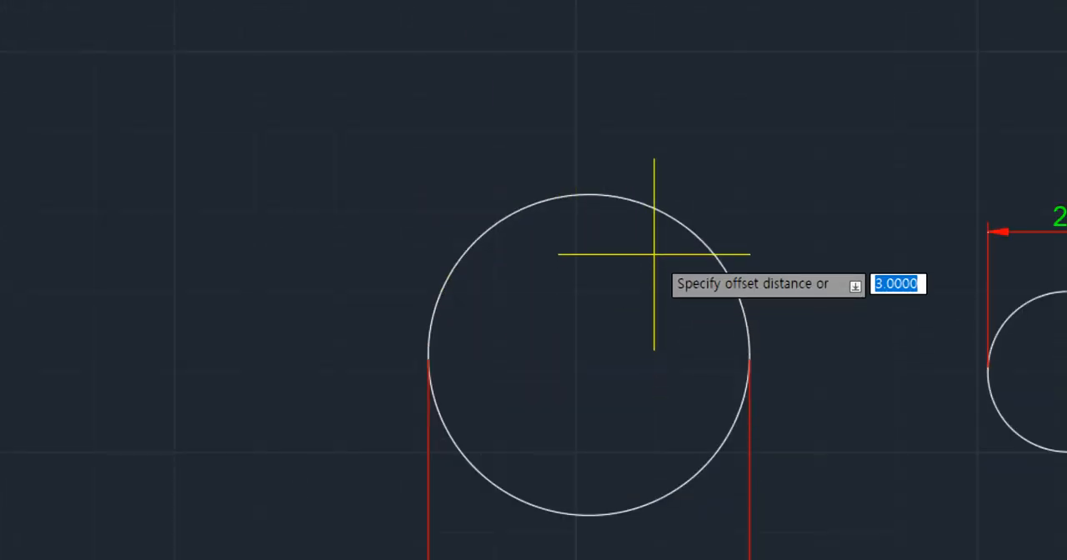
pyautogui.press('space')
pyautogui.click(667, 202)
pyautogui.click(702, 179)
pyautogui.click(713, 217)
pyautogui.click(761, 165)
pyautogui.click(733, 204)
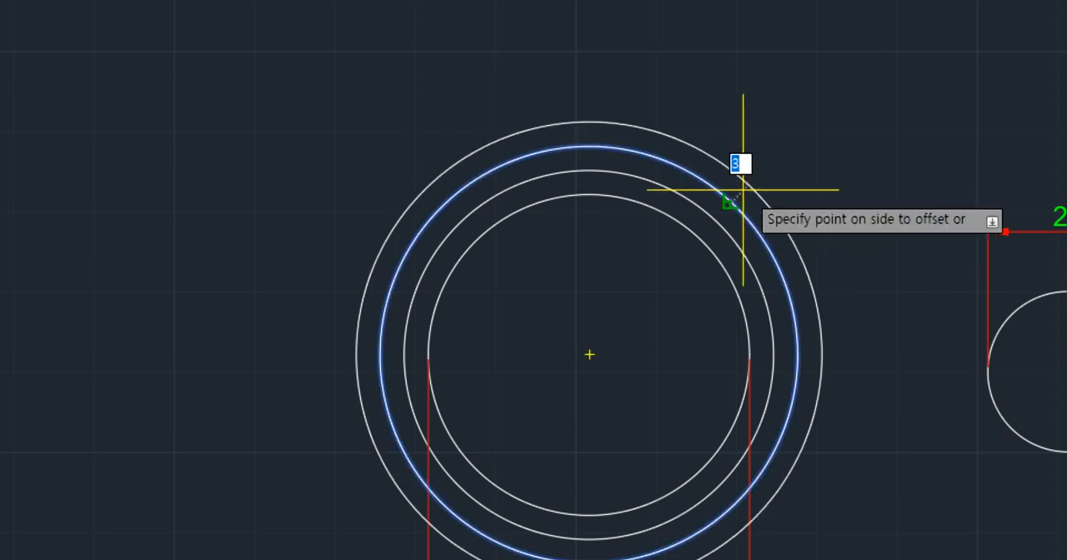
pyautogui.click(771, 194)
pyautogui.scroll(-2, 825, 231)
pyautogui.press('Escape')
pyautogui.click(813, 204)
pyautogui.press('Escape')
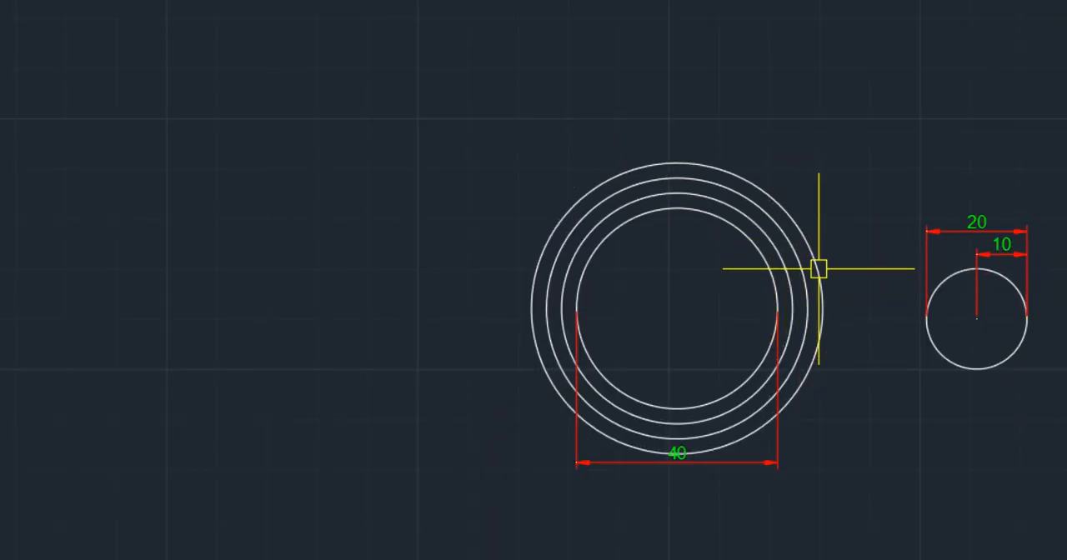
# - Add a linear dimension between the original circle and its first offset circle at their right-hand quadrants
pyautogui.write('d')
pyautogui.press('space')
pyautogui.scroll(2, 808, 294)
pyautogui.click(783, 316)
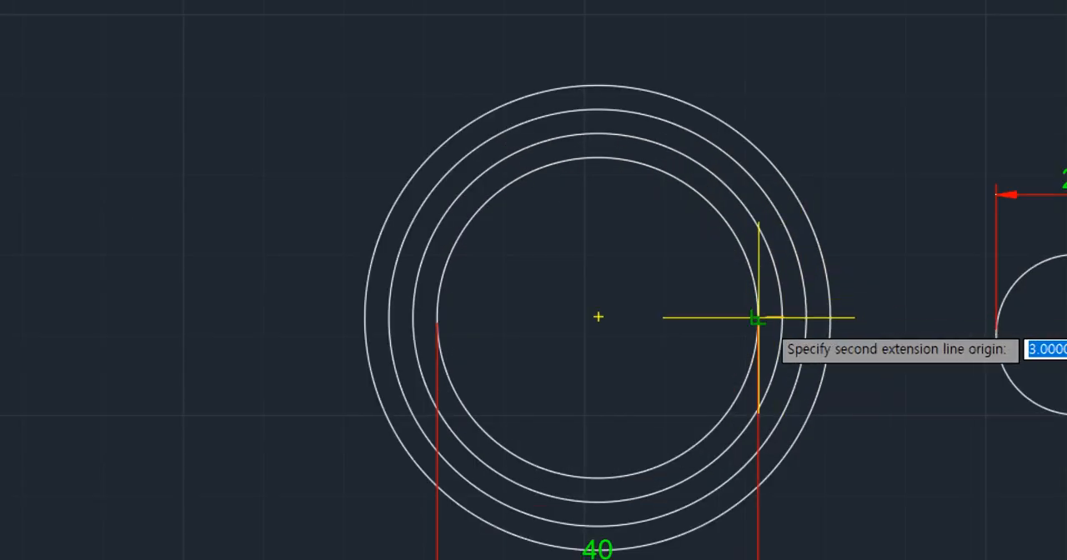
pyautogui.click(758, 317)
pyautogui.scroll(2, 701, 299)
pyautogui.click(701, 297)
pyautogui.scroll(-2, 773, 331)
# - Erase the three offset circles and the dimension of the gap between them and the original circle
pyautogui.click(924, 226)
pyautogui.click(809, 330)
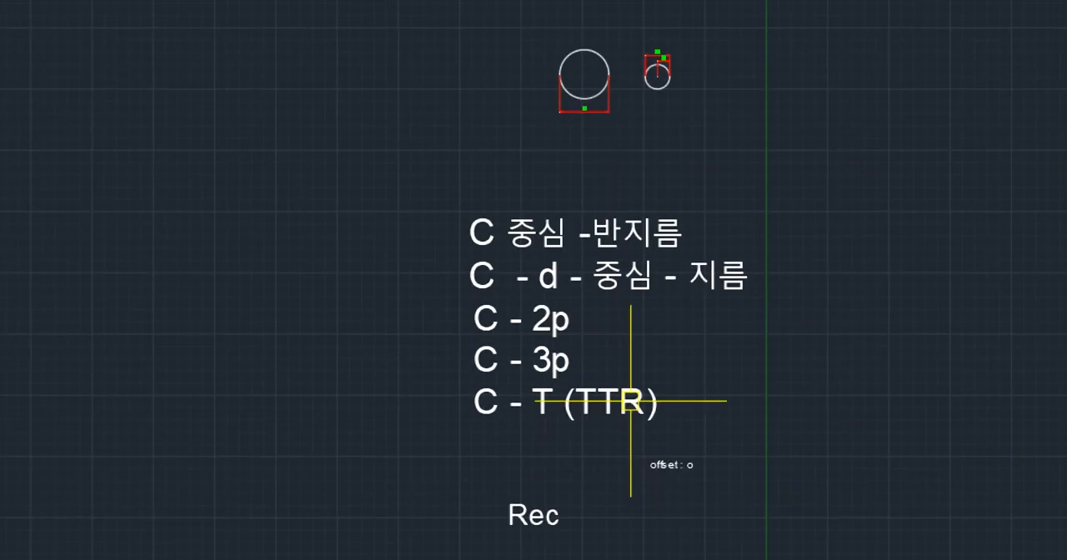
# - Draw a new rectangle between the "Rec" and "offset : o" notes
pyautogui.scroll(6, 630, 401)
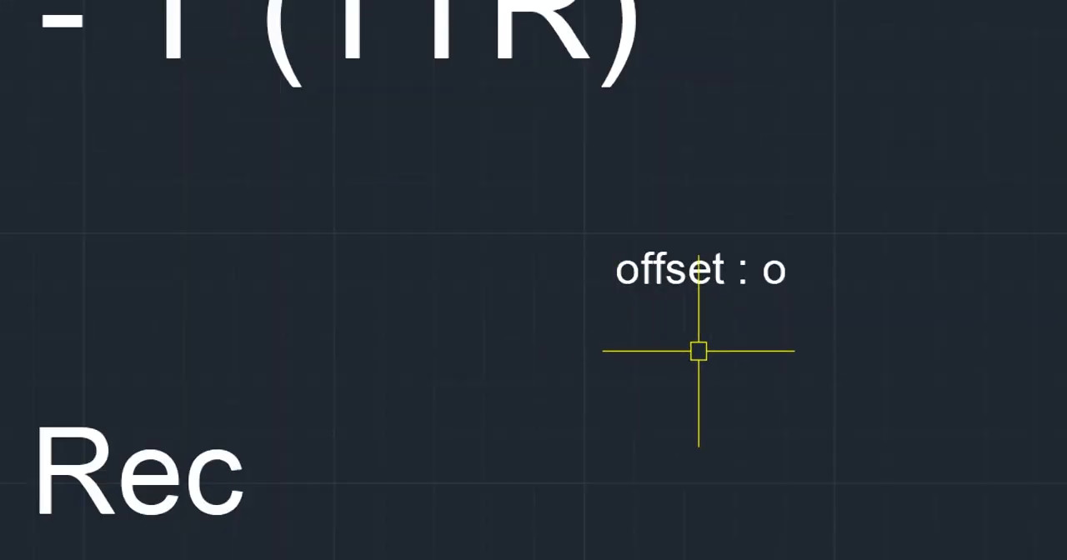
pyautogui.write('rec')
pyautogui.press('space')
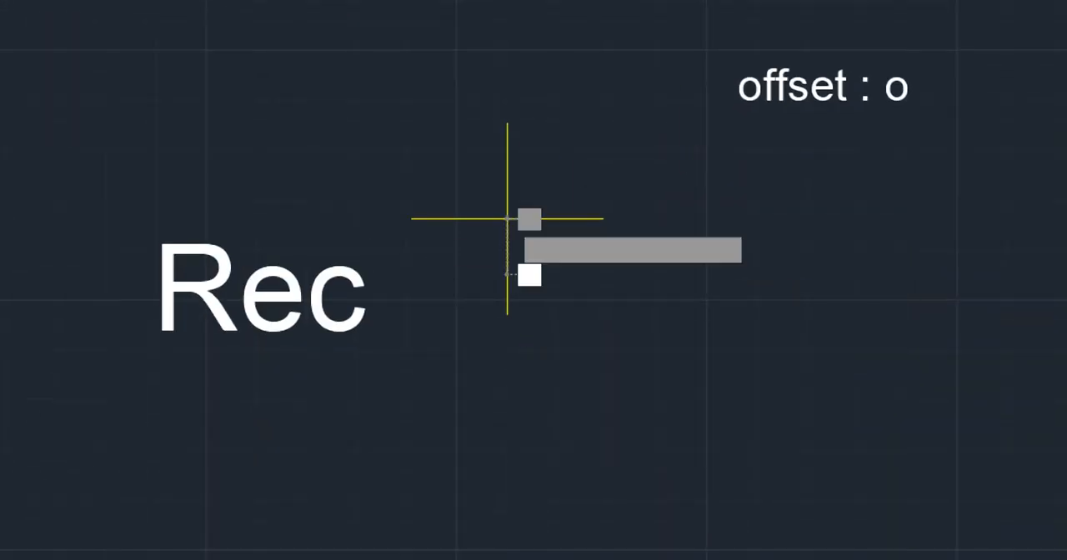
pyautogui.click(506, 219)
pyautogui.click(712, 383)
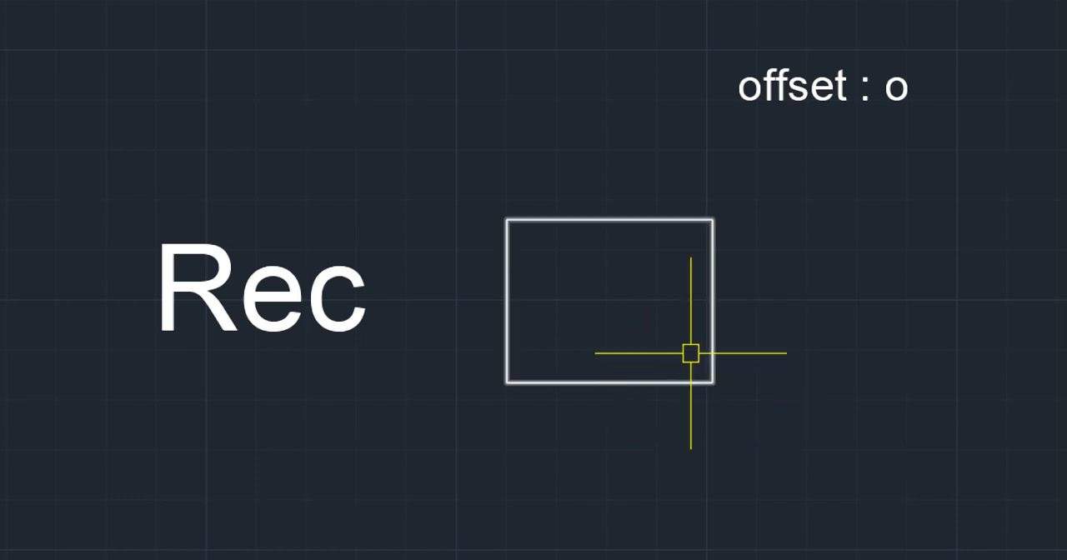
# - Select the new rectangle to examine its opposite corners and edges, and clear the selection
pyautogui.click(505, 217)
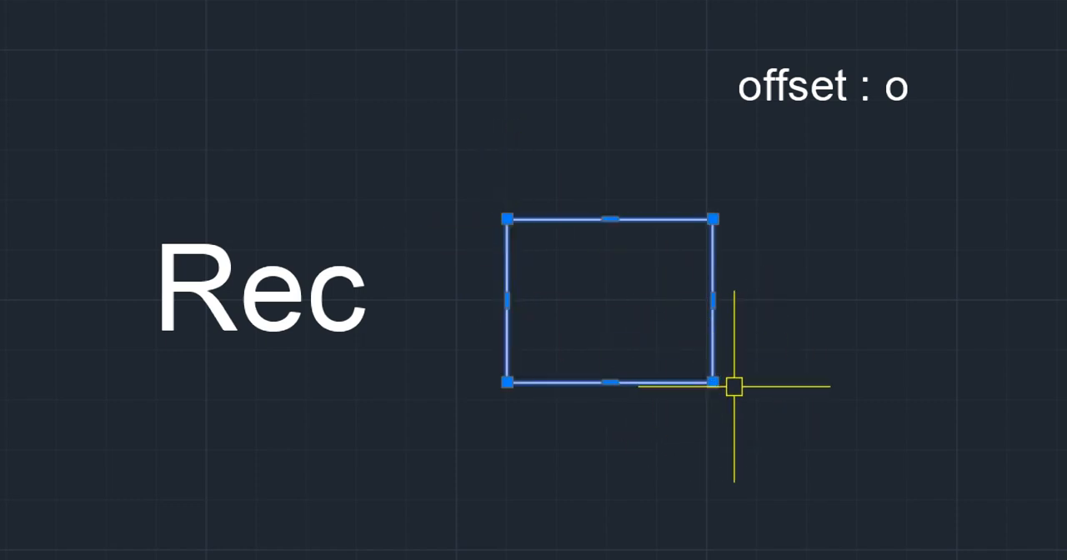
pyautogui.press('Escape')
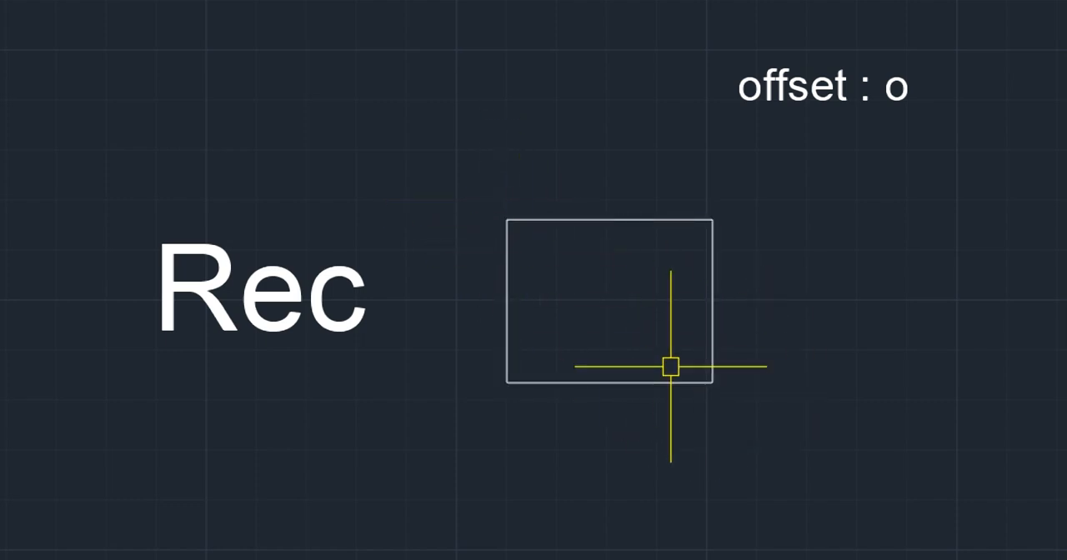
pyautogui.click(713, 326)
pyautogui.press('Escape')
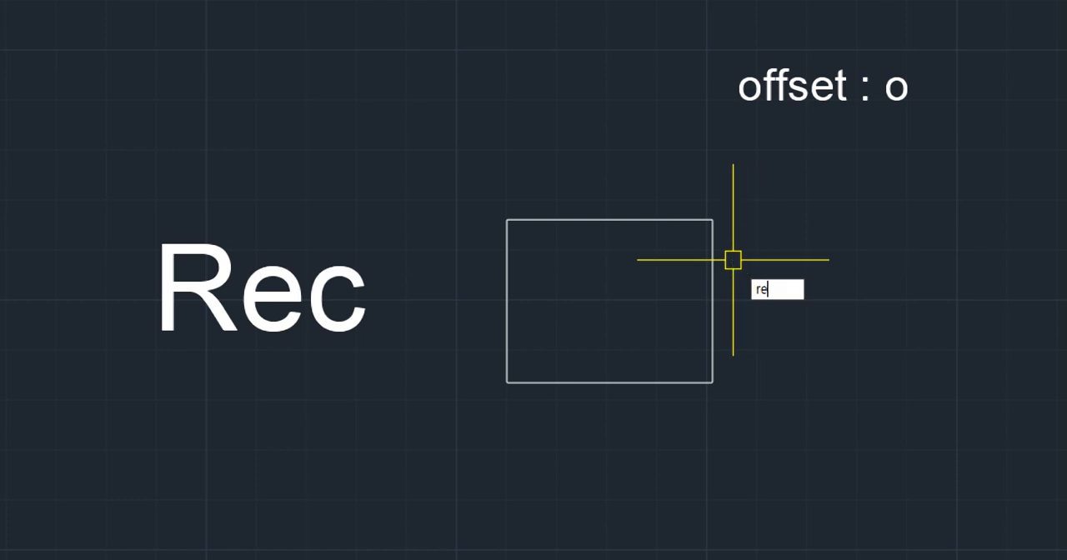
# - Draw a smaller rectangle from the upper-right corner of the rectangle to its geometric center
pyautogui.write('c')
pyautogui.press('Return')
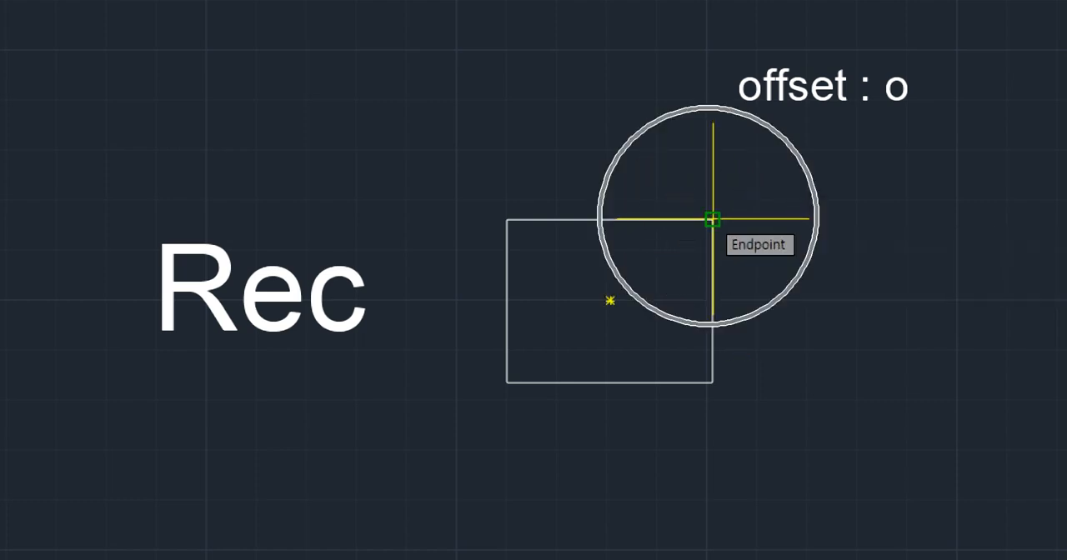
pyautogui.click(712, 219)
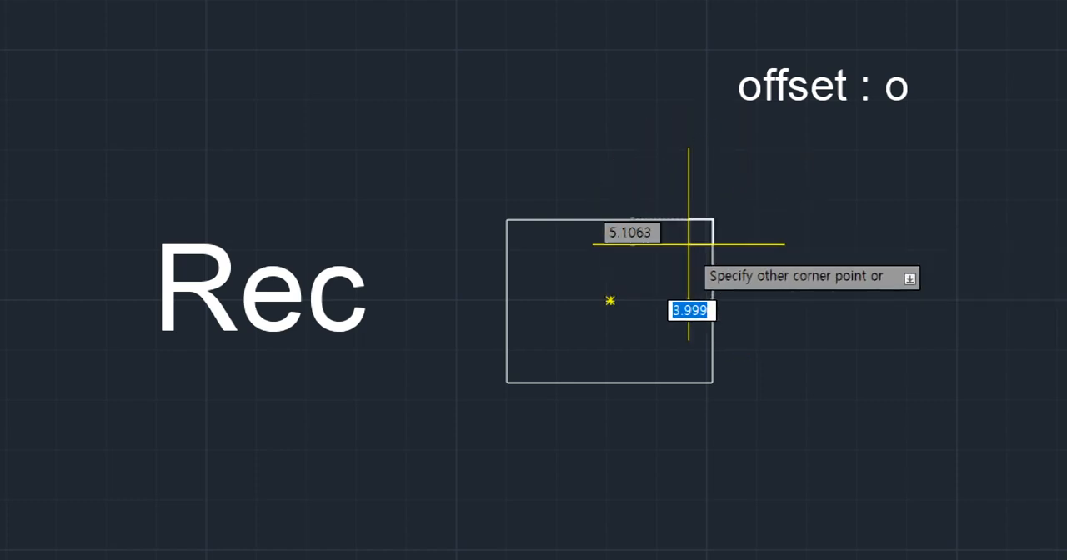
pyautogui.click(611, 301)
pyautogui.click(576, 324)
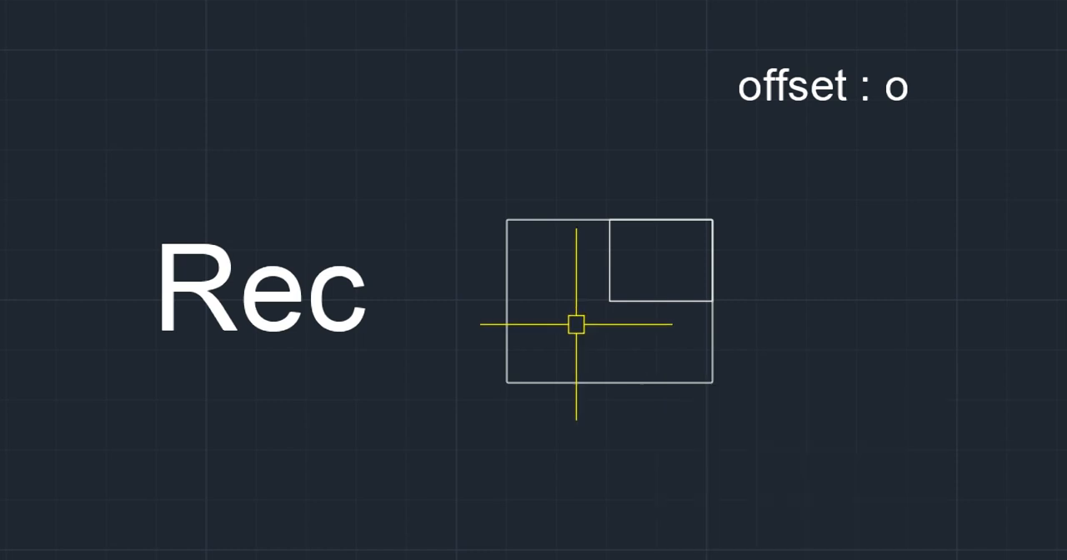
# - Draw another rectangle from the lower-left corner of the large rectangle to its center
pyautogui.write('rec')
pyautogui.press('space')
pyautogui.click(507, 382)
pyautogui.click(609, 301)
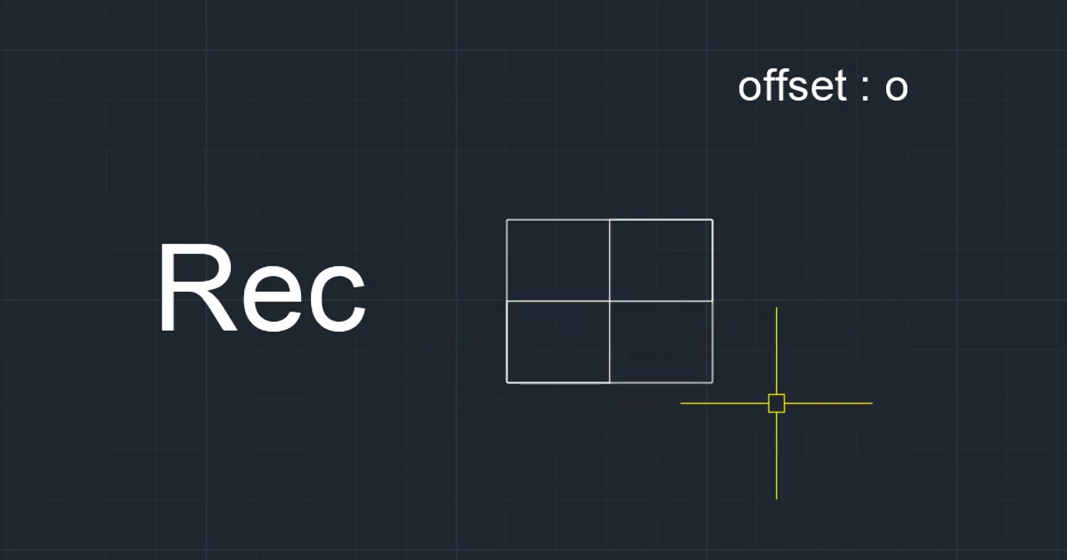
pyautogui.scroll(2, 677, 320)
pyautogui.press('space')
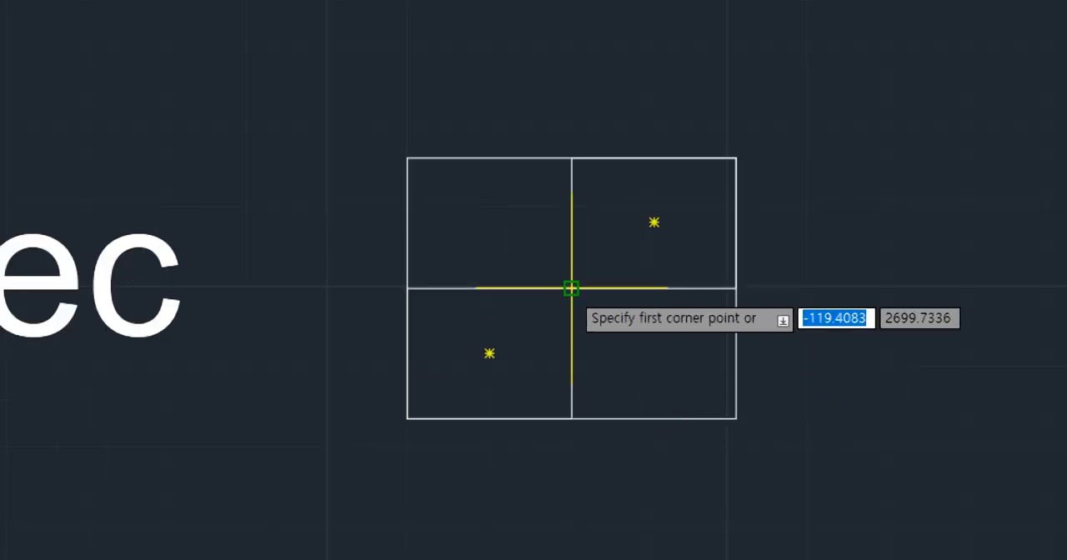
pyautogui.press('Escape')
# - Examine which objects form the four quadrants by selecting the outer rectangle, clearing it, and selecting the two inner rectangles
pyautogui.click(690, 385)
pyautogui.click(750, 379)
pyautogui.click(786, 359)
pyautogui.click(597, 400)
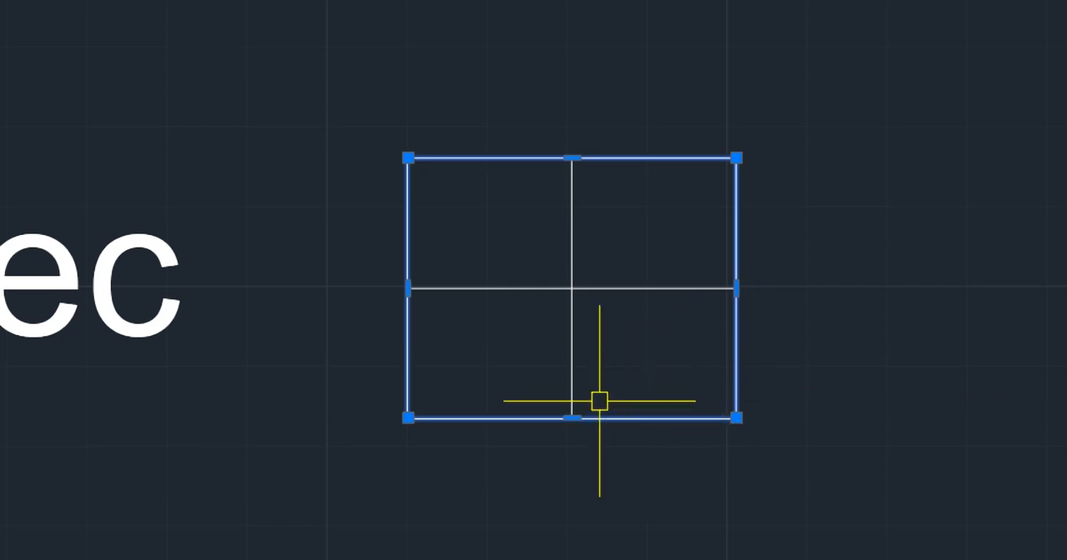
pyautogui.press('Escape')
pyautogui.click(759, 331)
pyautogui.click(715, 354)
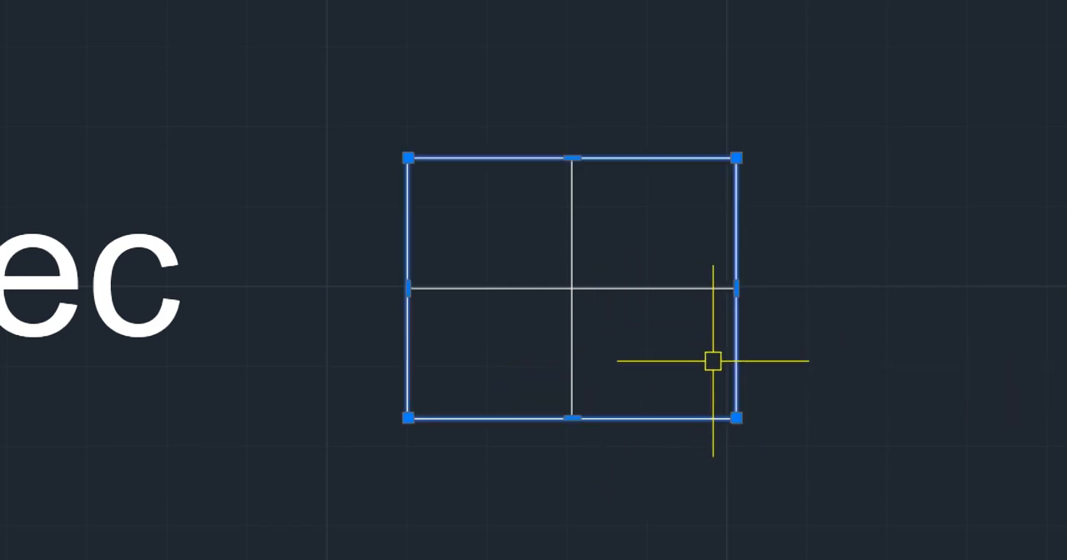
pyautogui.press('Escape')
pyautogui.click(639, 288)
pyautogui.click(572, 330)
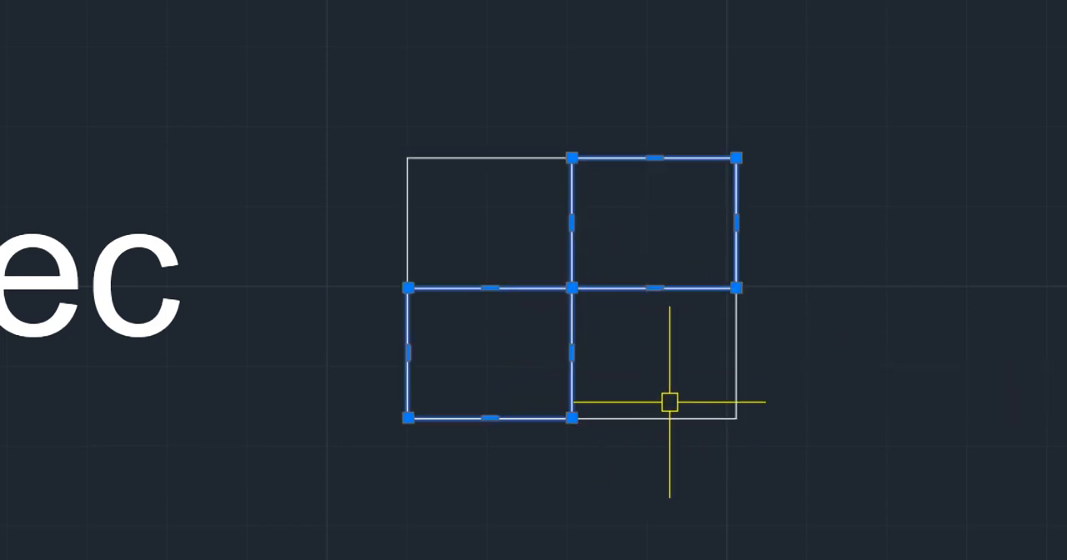
# - Offset the large rectangle outward by 1 and the upper-right and lower-left quadrant rectangles inward by 1
pyautogui.press('Escape')
pyautogui.press('o')
pyautogui.press('Return')
pyautogui.press('Return')
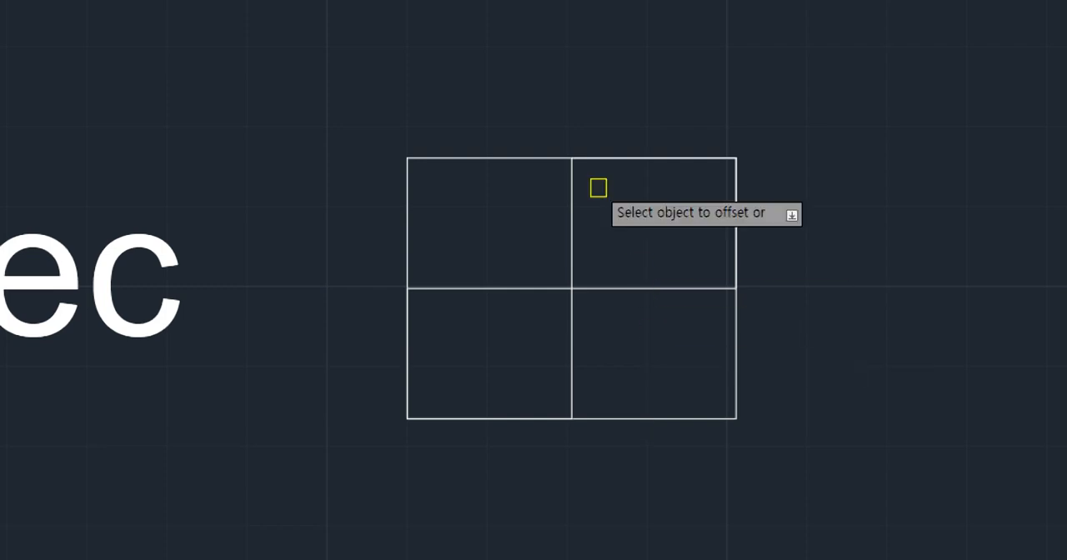
pyautogui.click(487, 157)
pyautogui.click(525, 150)
pyautogui.click(573, 175)
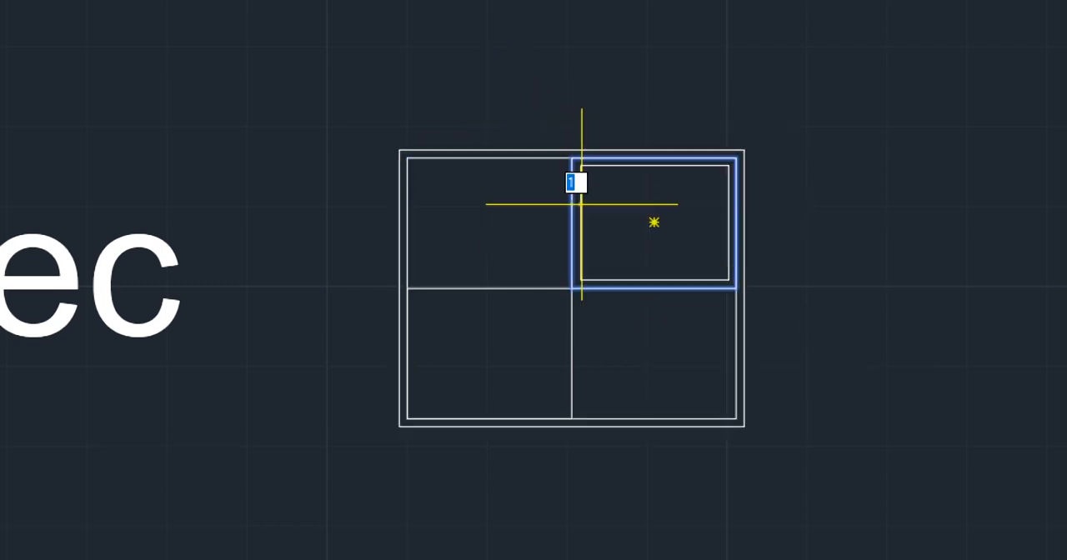
pyautogui.click(581, 179)
pyautogui.click(527, 288)
pyautogui.click(489, 355)
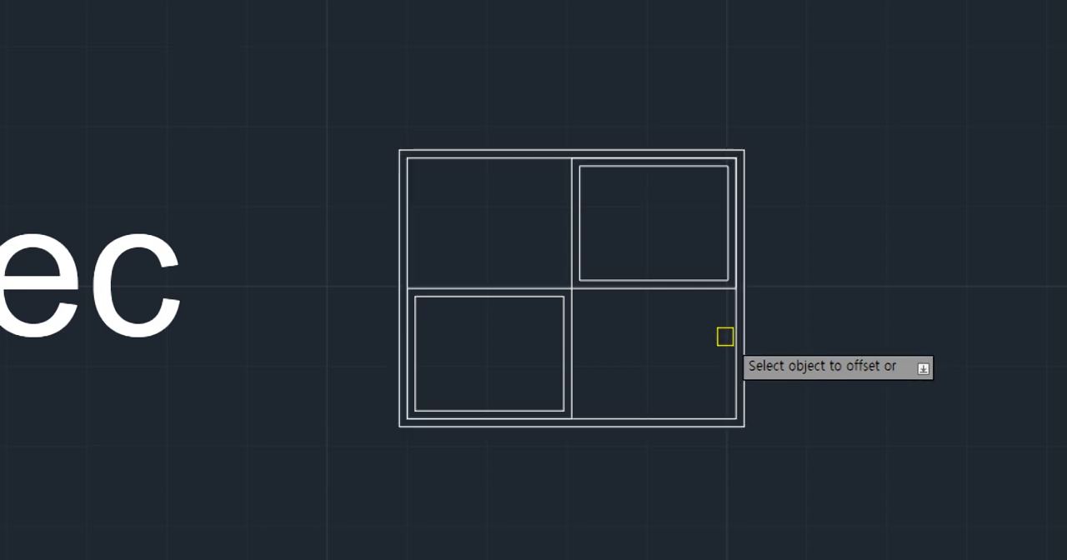
# - Draw rectangles from the large rectangle's center to its lower-right and upper-left corners to fill the two remaining quadrants
pyautogui.press('Escape')
pyautogui.write('rec')
pyautogui.press('Return')
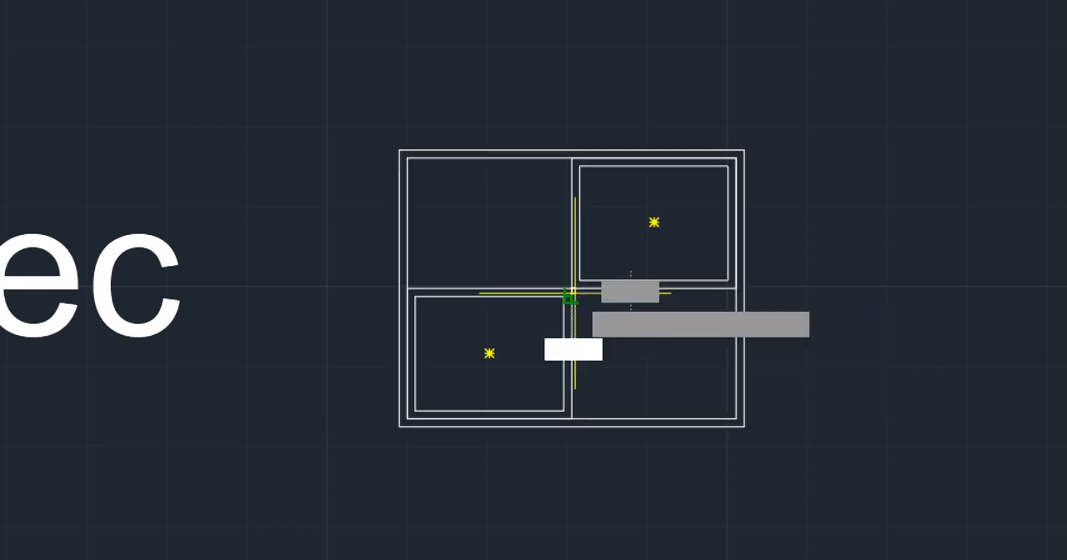
pyautogui.click(571, 287)
pyautogui.click(736, 417)
pyautogui.press('Return')
pyautogui.click(571, 287)
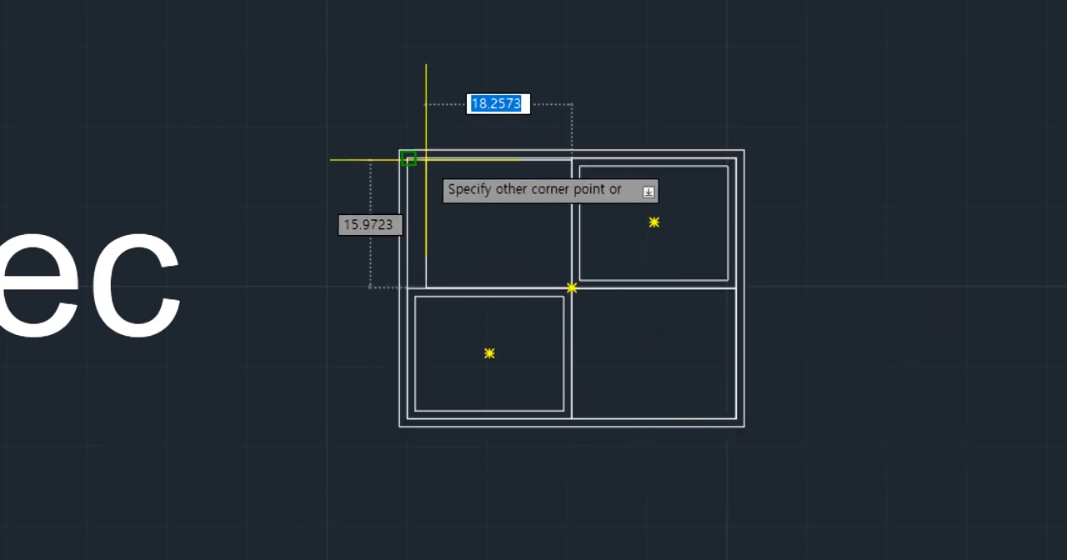
pyautogui.click(407, 159)
# - Offset the upper-left and lower-right quadrant rectangles inward by 1 to complete the window-like pattern
pyautogui.write('o')
pyautogui.press('Return')
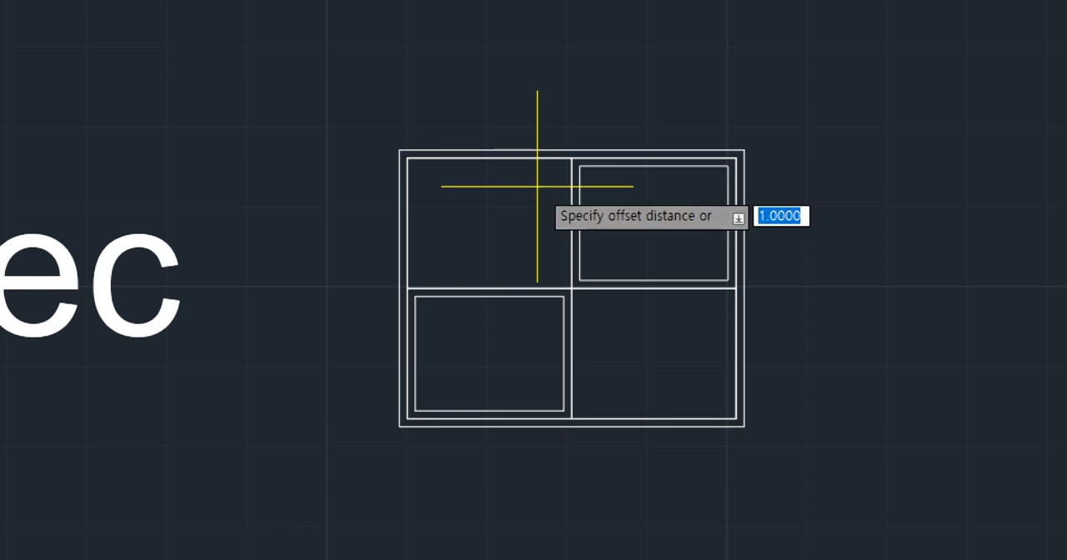
pyautogui.press('Return')
pyautogui.click(541, 160)
pyautogui.click(545, 245)
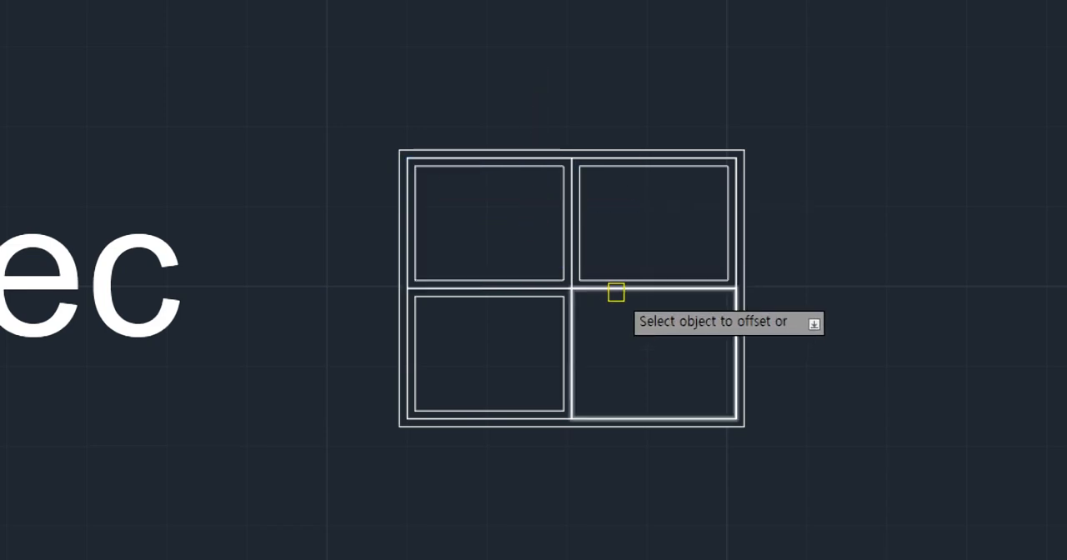
pyautogui.click(617, 288)
pyautogui.click(656, 334)
pyautogui.press('Escape')
pyautogui.scroll(-2, 728, 324)
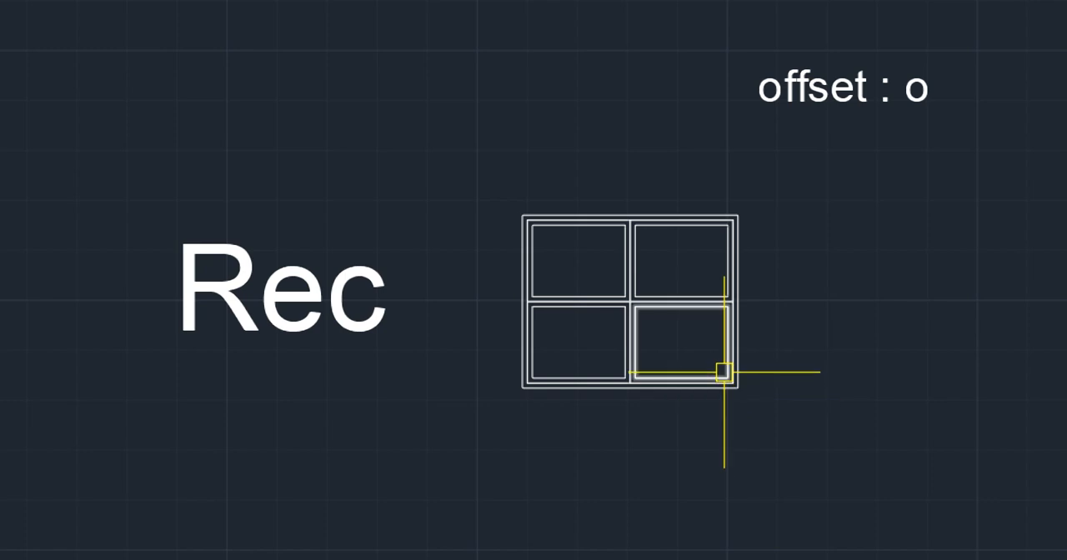
pyautogui.scroll(2, 722, 372)
pyautogui.scroll(-3, 718, 364)
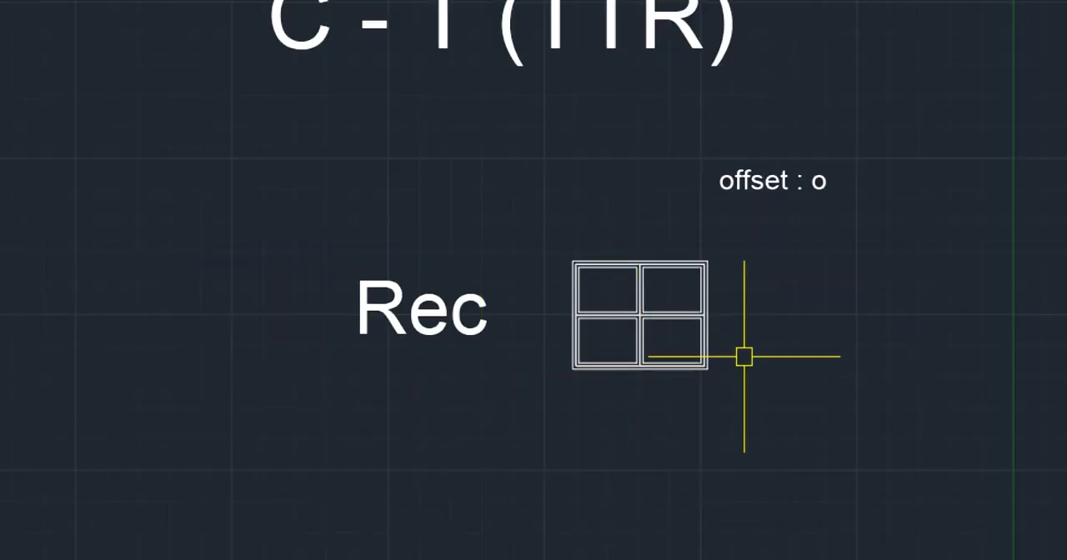
pyautogui.moveTo(642, 400)
pyautogui.mouseDown(button='middle')
pyautogui.moveTo(588, 331)
pyautogui.moveTo(507, 305)
pyautogui.mouseUp(button='middle')
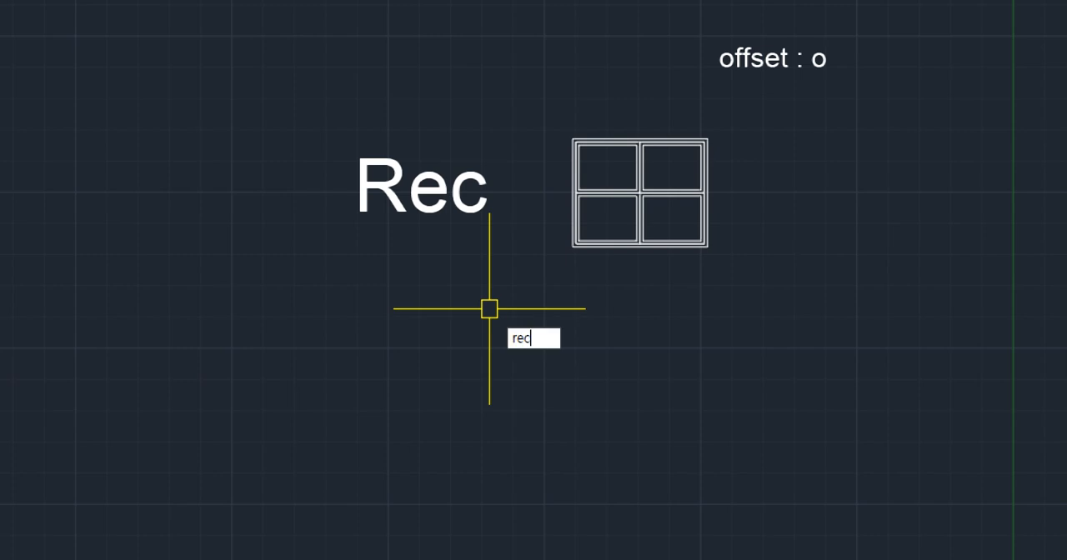
pyautogui.press('Return')
pyautogui.press('Escape')
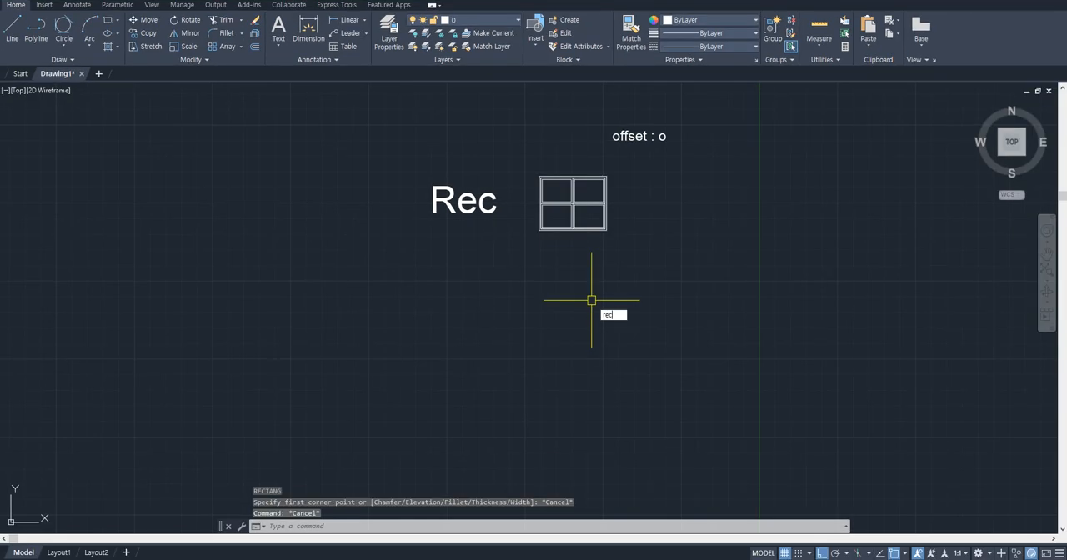
pyautogui.write('rec')
pyautogui.press('Return')
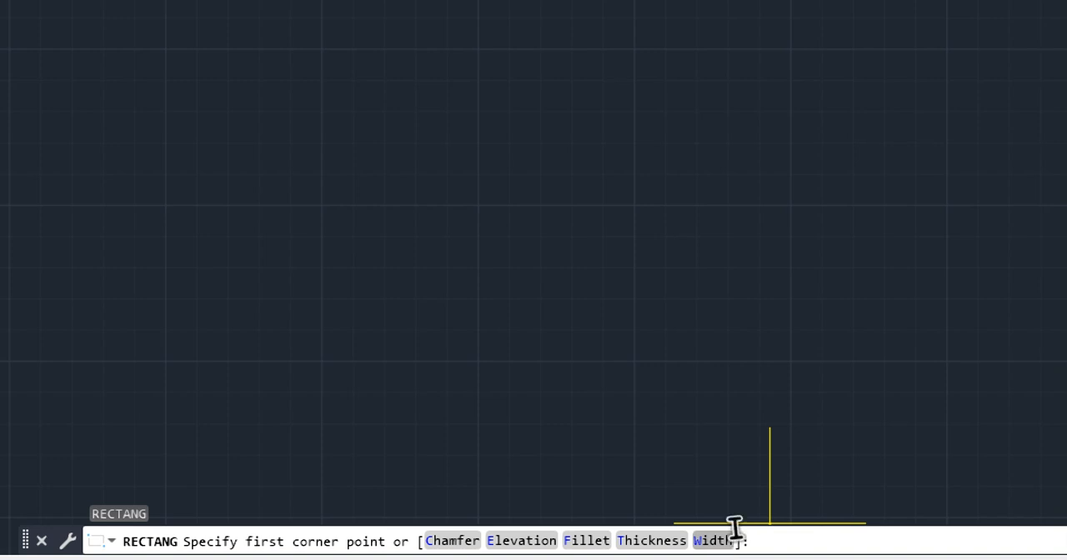
pyautogui.press('Escape')
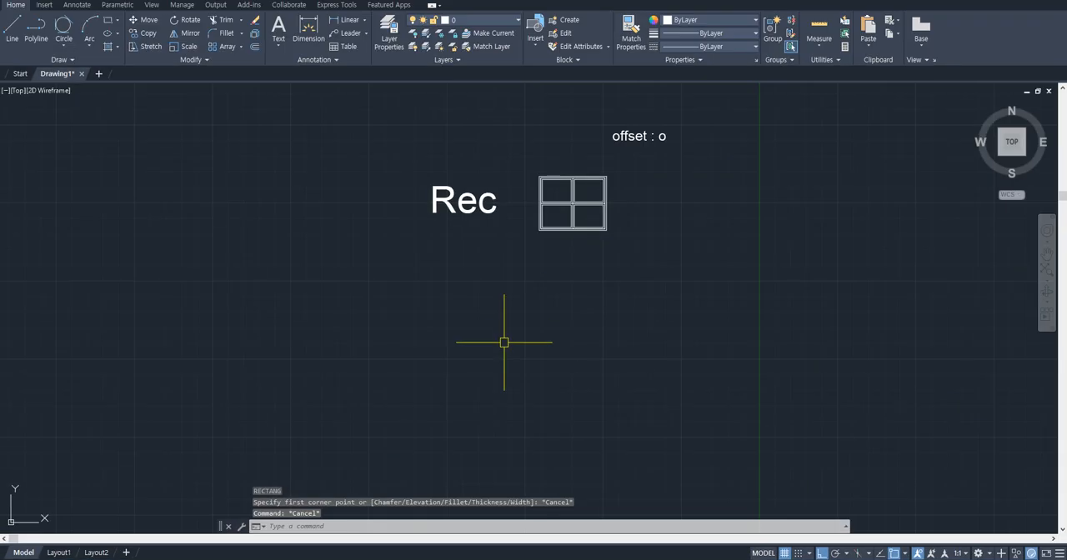
# - Draw a chamfered rectangle below the Rec text with both chamfer distances set to 1
pyautogui.scroll(6, 498, 236)
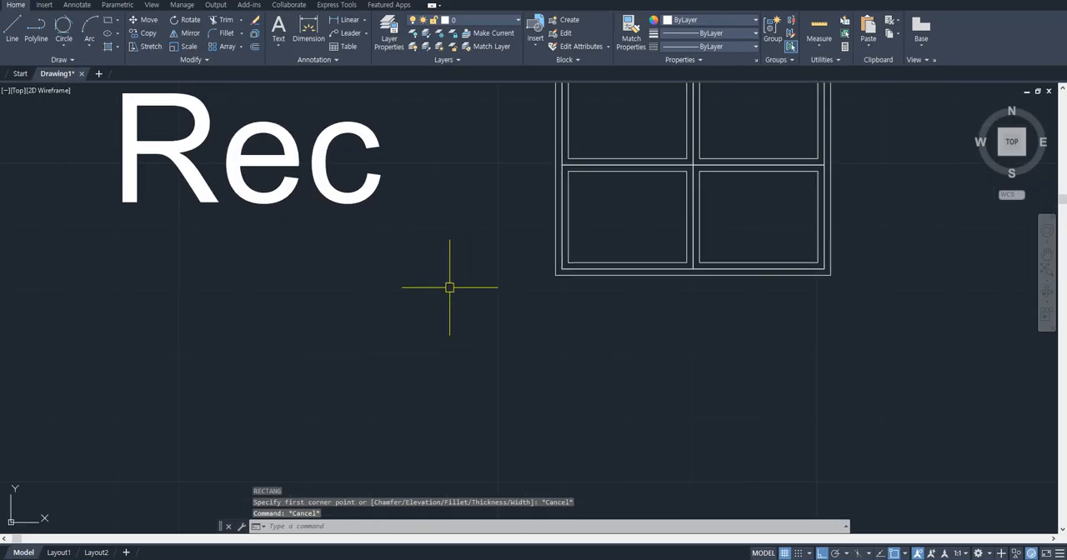
pyautogui.write('rec')
pyautogui.press('Return')
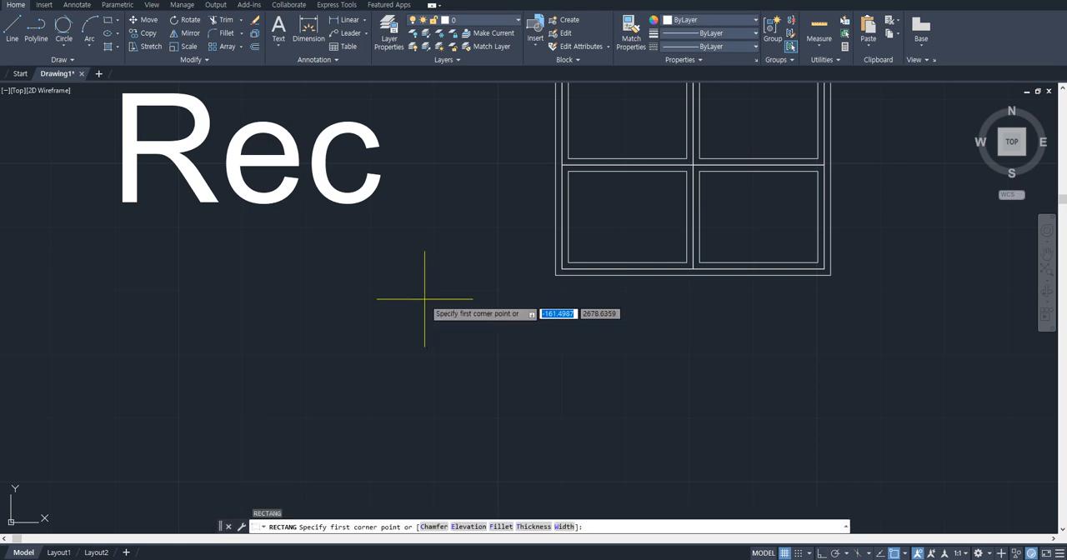
pyautogui.click(442, 529)
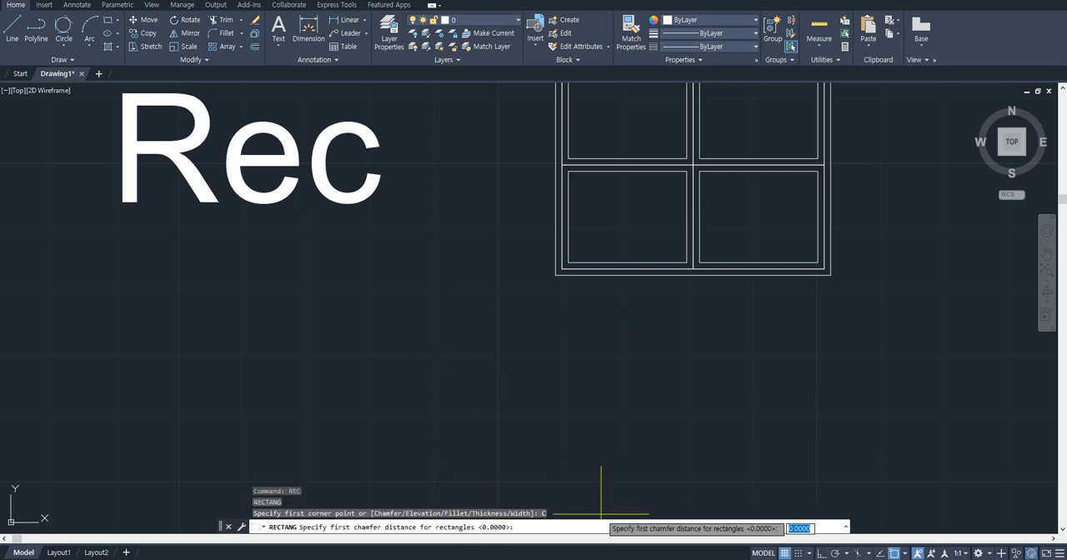
pyautogui.write('1')
pyautogui.press('Return')
pyautogui.write('1')
pyautogui.press('Return')
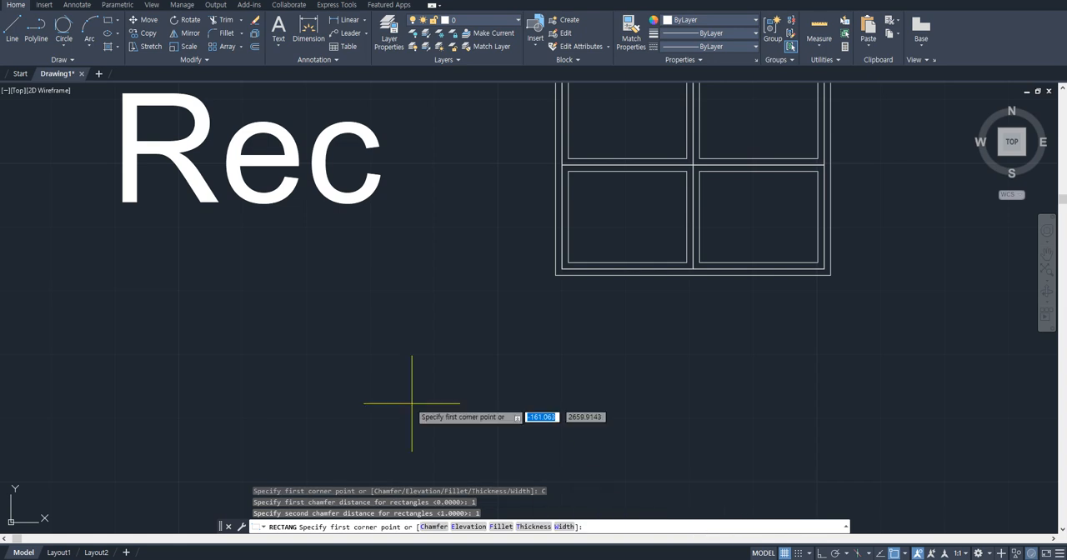
pyautogui.click(321, 326)
pyautogui.click(465, 405)
# - Add horizontal and vertical linear dimensions to the upper-right chamfer of the new rectangle
pyautogui.scroll(3, 442, 367)
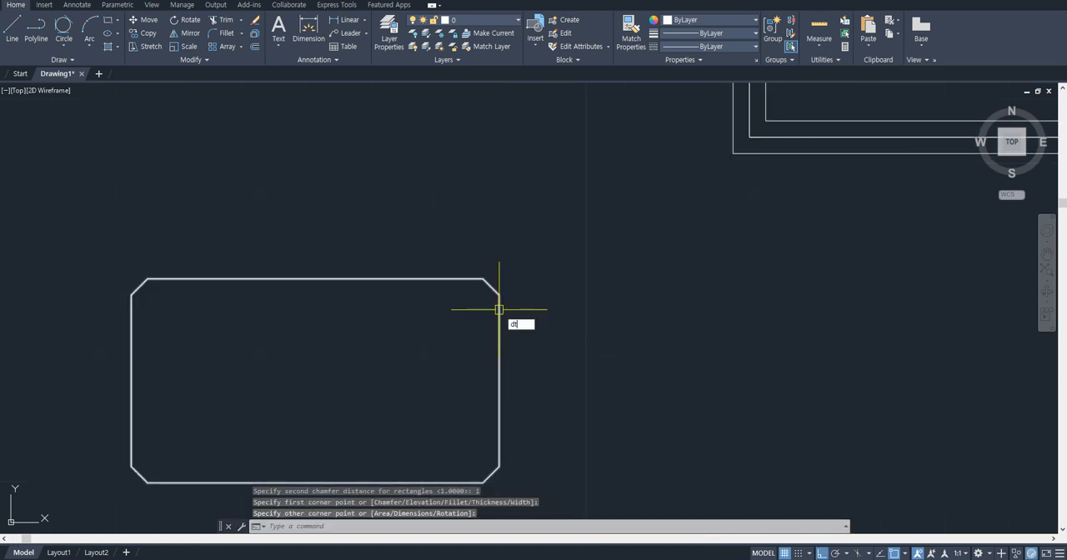
pyautogui.press('Return')
pyautogui.click(499, 293)
pyautogui.click(484, 279)
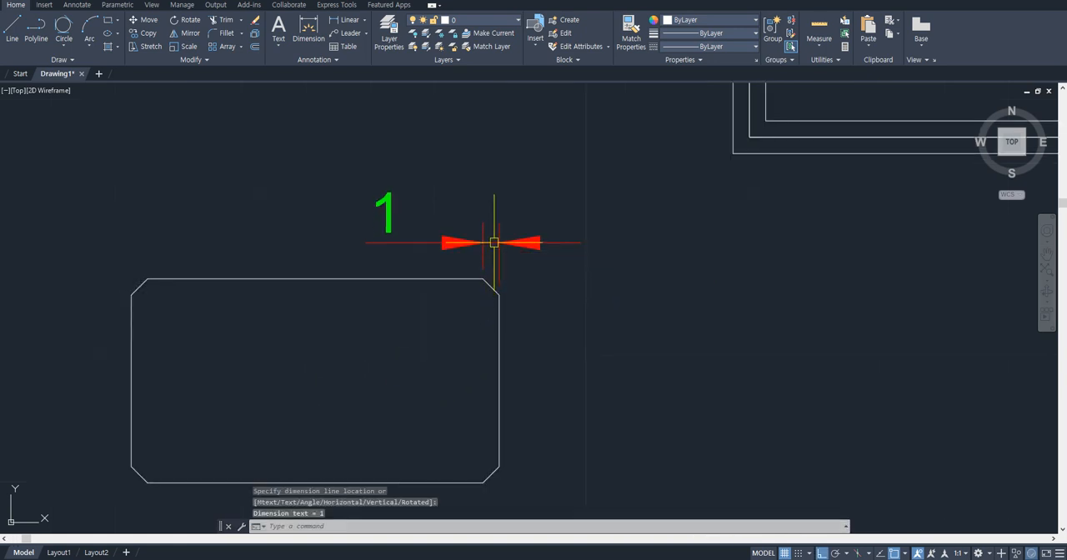
pyautogui.click(494, 242)
pyautogui.press('Return')
pyautogui.click(499, 294)
pyautogui.click(483, 278)
pyautogui.scroll(-2, 579, 377)
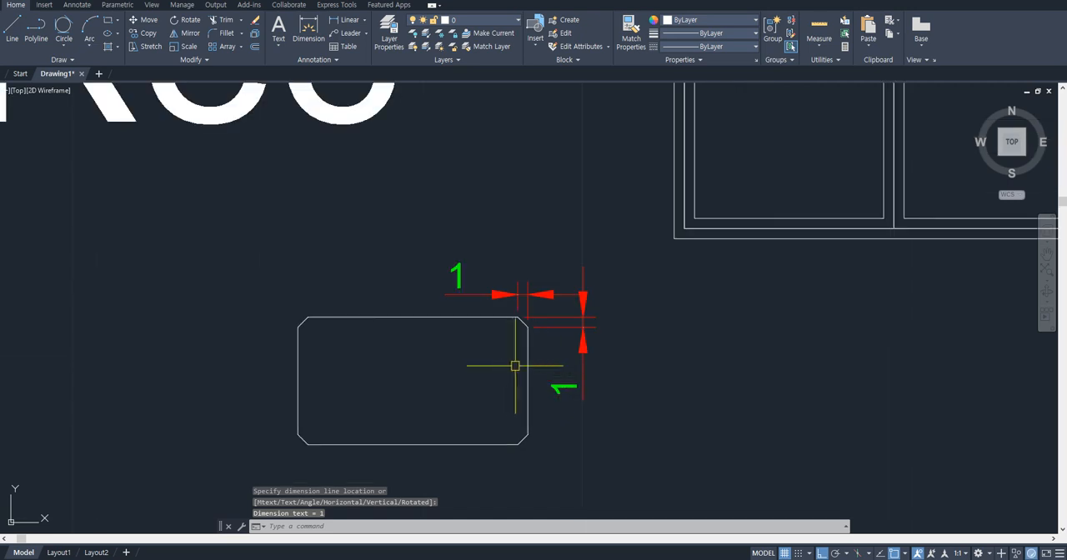
# - Offset the chamfered rectangle inward by a distance of 1
pyautogui.write('o')
pyautogui.press('Return')
pyautogui.write('1')
pyautogui.press('Return')
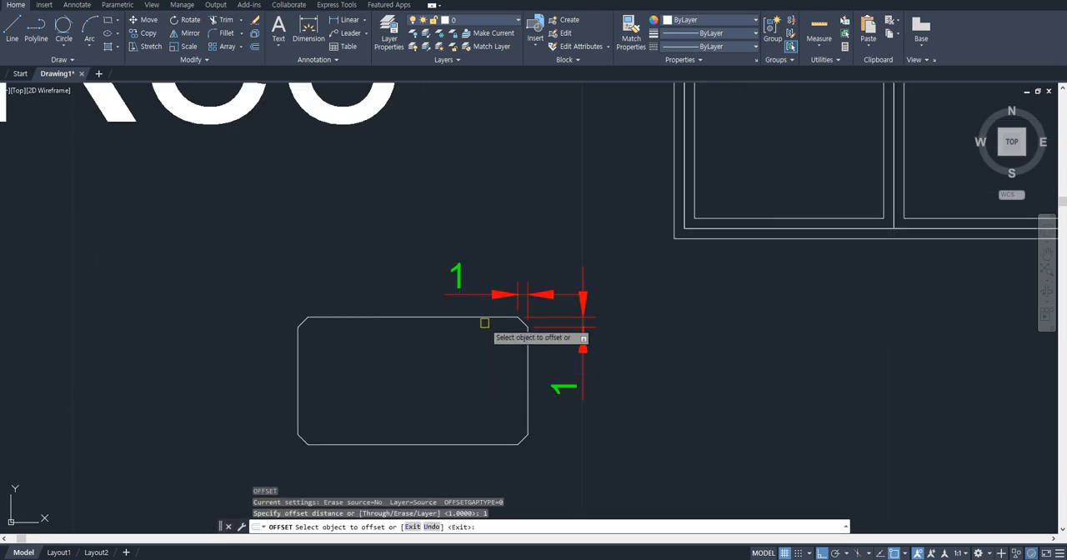
pyautogui.click(483, 318)
pyautogui.click(481, 361)
pyautogui.press('Escape')
pyautogui.scroll(-3, 482, 360)
pyautogui.scroll(2, 637, 483)
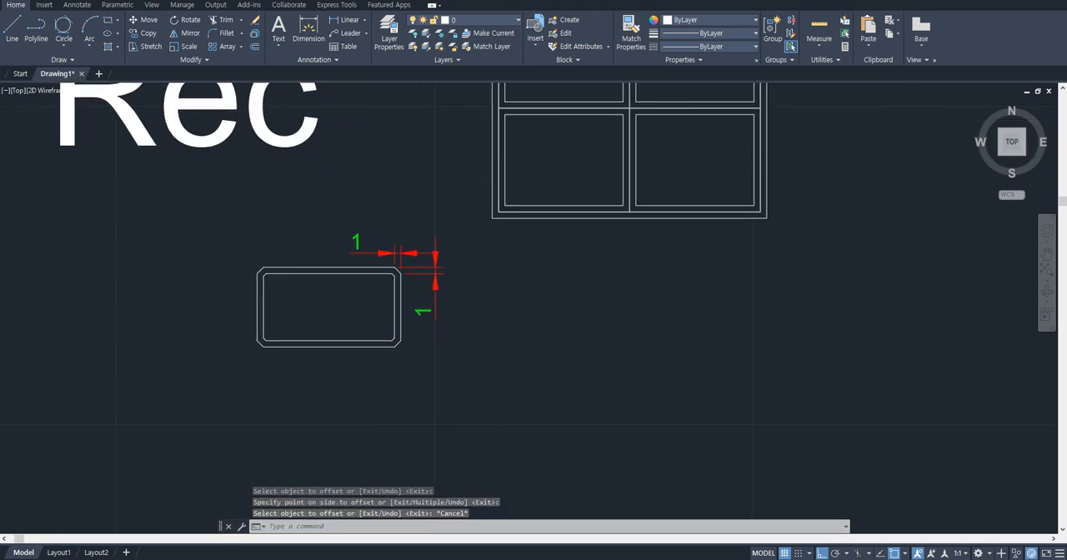
# - Reset both rectangle chamfer distances to 0 and draw a small sharp-cornered rectangle beside the chamfered one
pyautogui.press('Return')
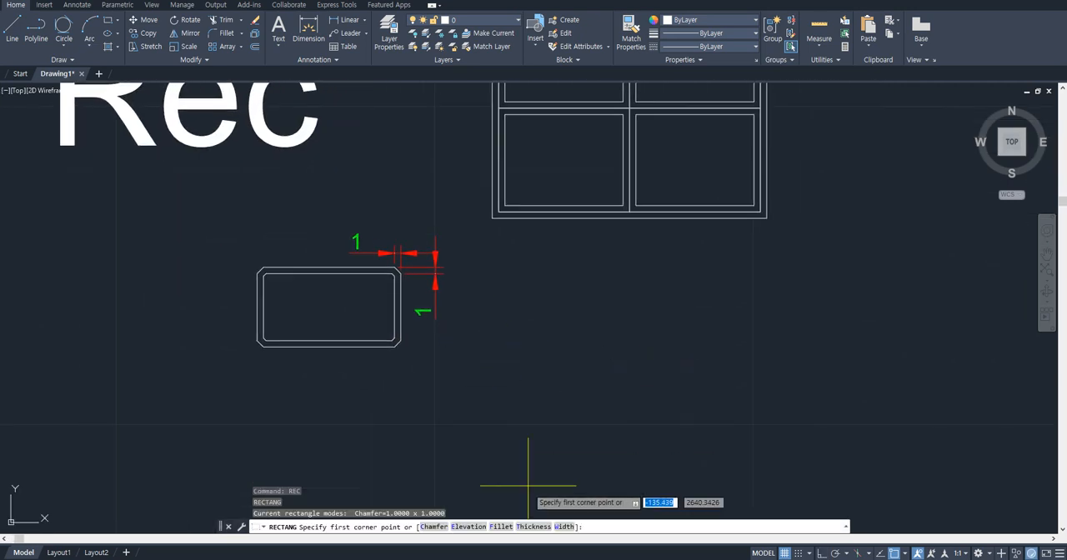
pyautogui.click(446, 528)
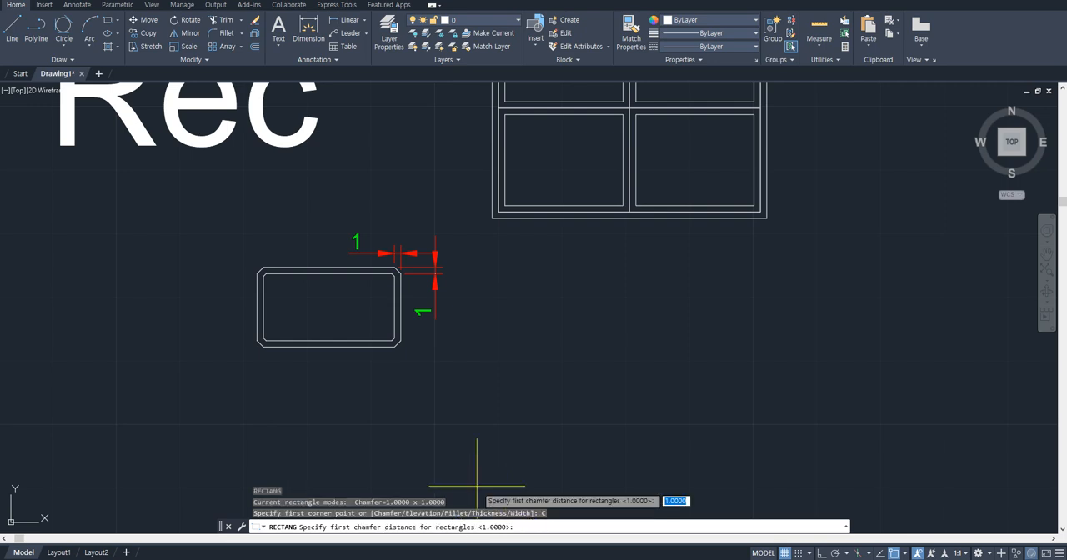
pyautogui.write('0')
pyautogui.press('Return')
pyautogui.write('0')
pyautogui.press('Return')
pyautogui.click(481, 332)
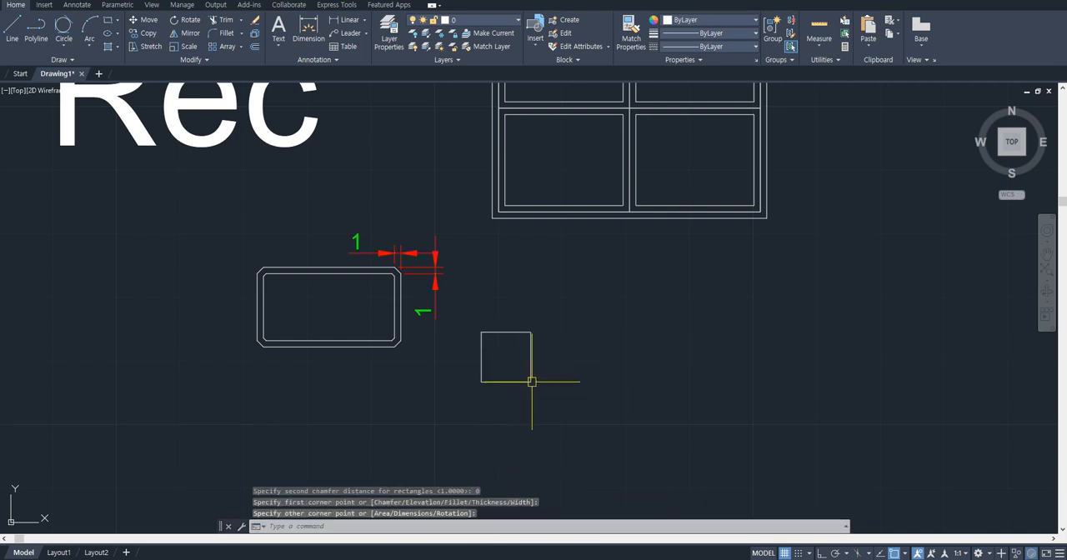
pyautogui.press('Escape')
pyautogui.press('Escape')
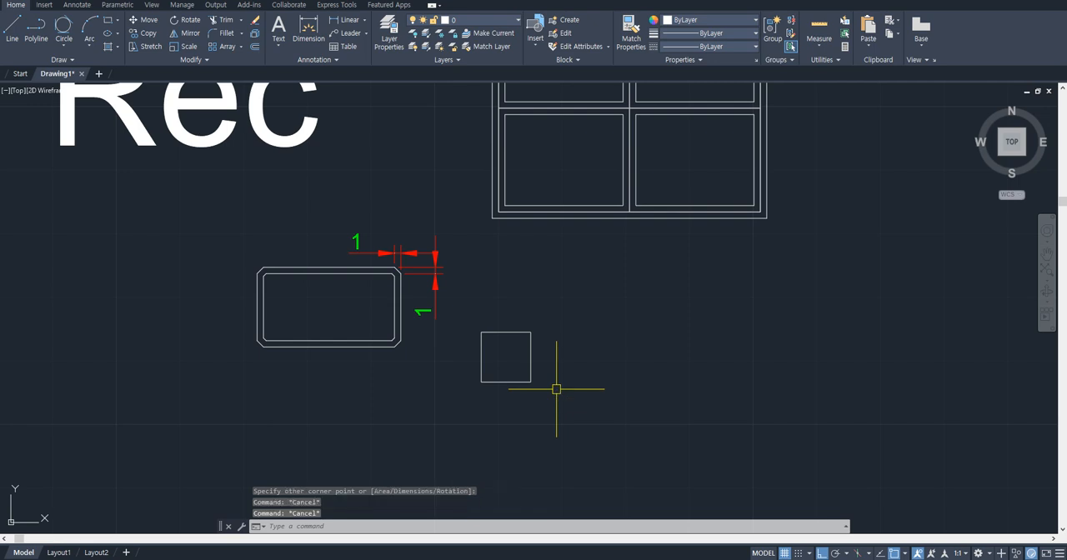
# - Draw a rounded rectangle below the window pattern with the rectangle fillet radius set to 5
pyautogui.press('Return')
pyautogui.write('f')
pyautogui.press('Return')
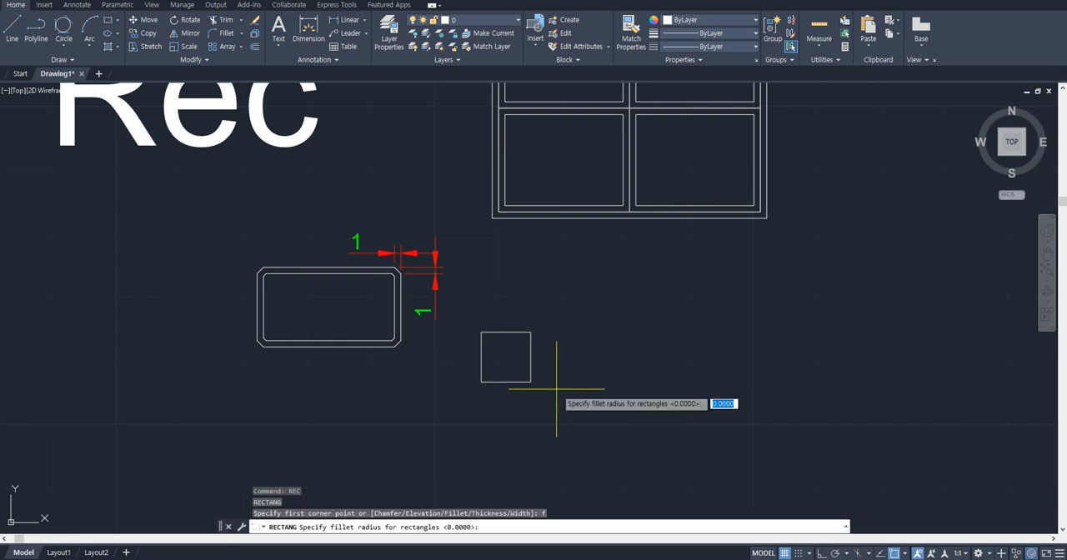
pyautogui.write('5')
pyautogui.press('Return')
pyautogui.click(575, 275)
pyautogui.click(756, 390)
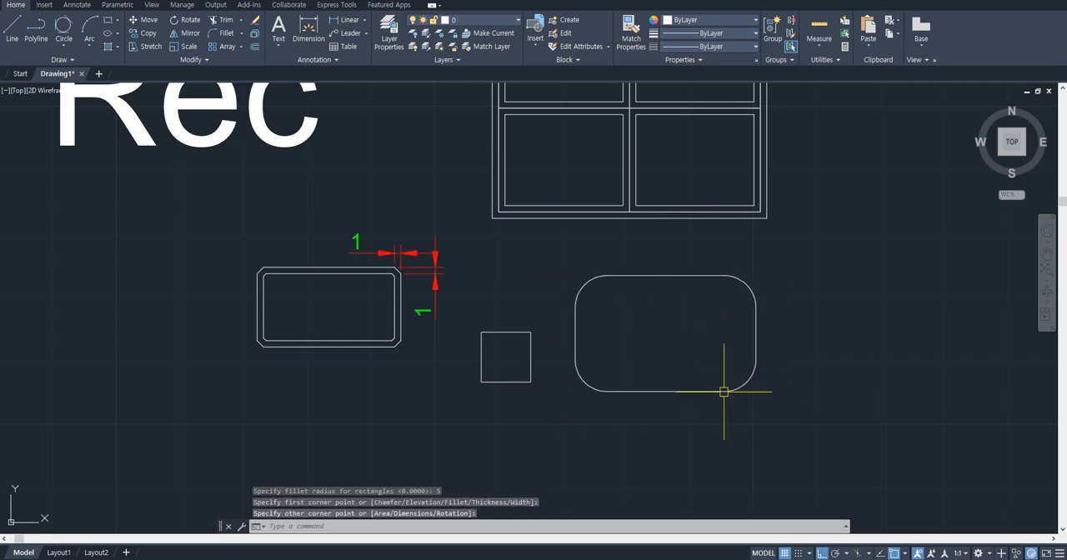
pyautogui.press('Escape')
# - Add a radius dimension to the upper-right corner arc of the rounded rectangle
pyautogui.scroll(2, 745, 292)
pyautogui.write('dra')
pyautogui.press('Return')
pyautogui.click(749, 282)
pyautogui.click(766, 268)
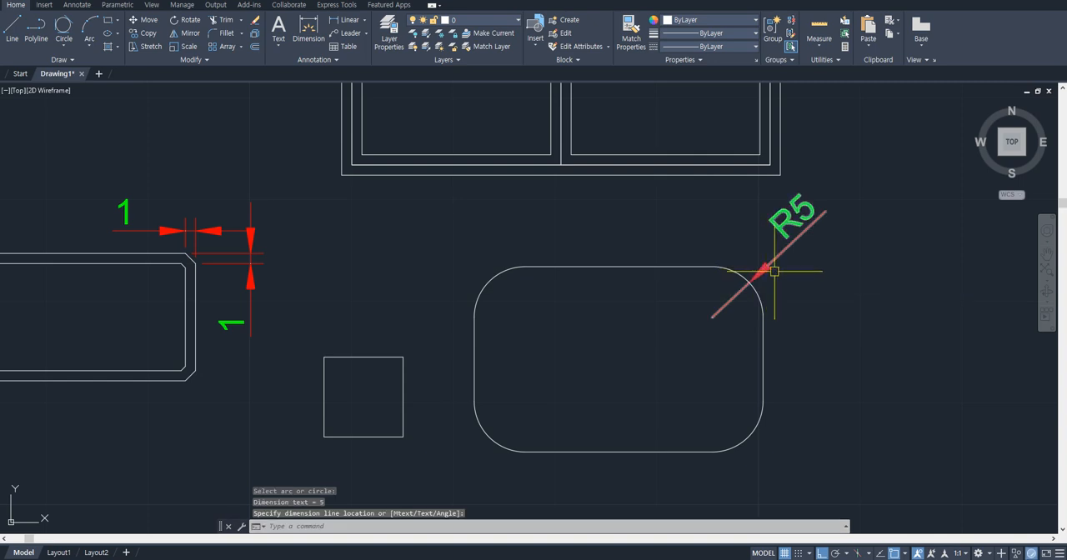
pyautogui.scroll(-4, 843, 331)
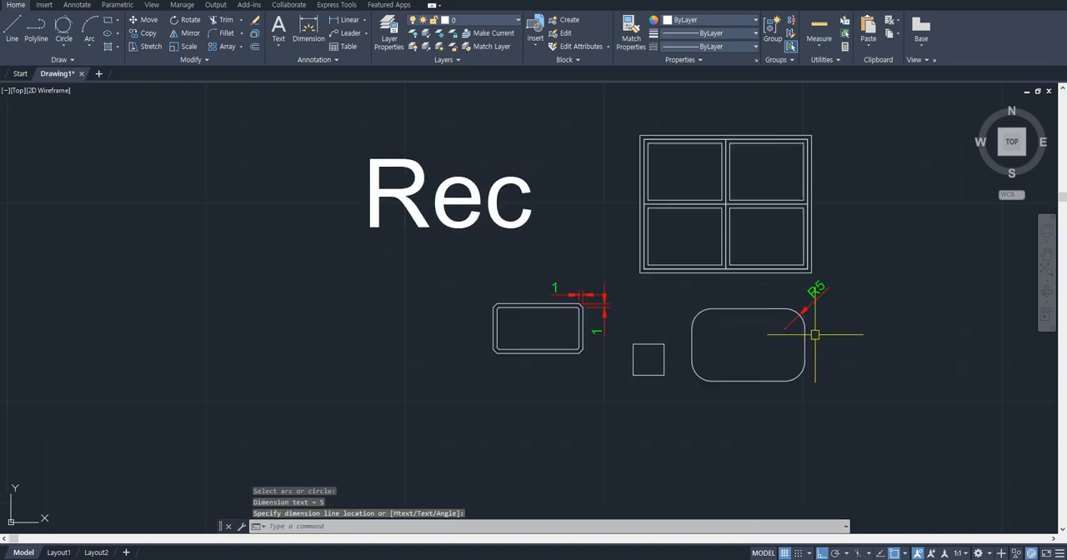
pyautogui.moveTo(815, 334); pyautogui.dragTo(749, 359, button='middle')
pyautogui.press('Escape')
pyautogui.press('Escape')
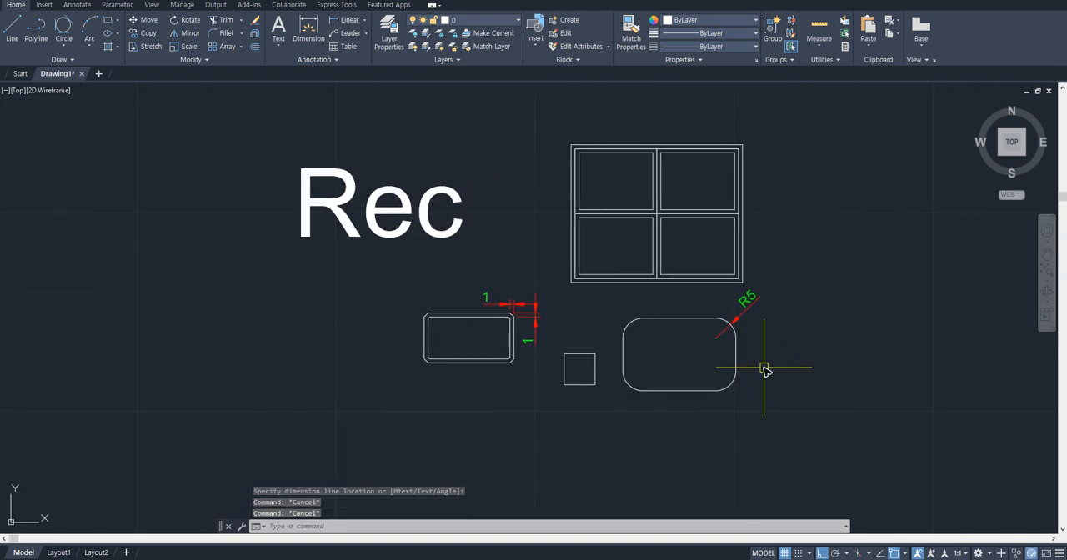
# - Reset the rectangle fillet radius to 0 and draw a sharp-cornered rectangle beside the rounded one
pyautogui.write('rec')
pyautogui.press('Return')
pyautogui.write('f')
pyautogui.press('Return')
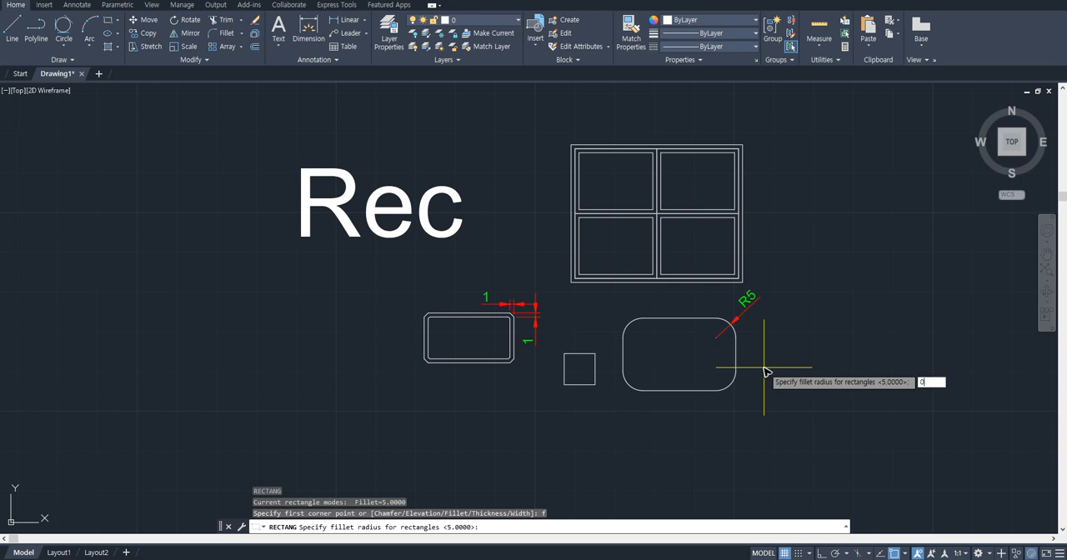
pyautogui.write('0')
pyautogui.press('Return')
pyautogui.click(768, 330)
pyautogui.click(830, 390)
pyautogui.press('Escape')
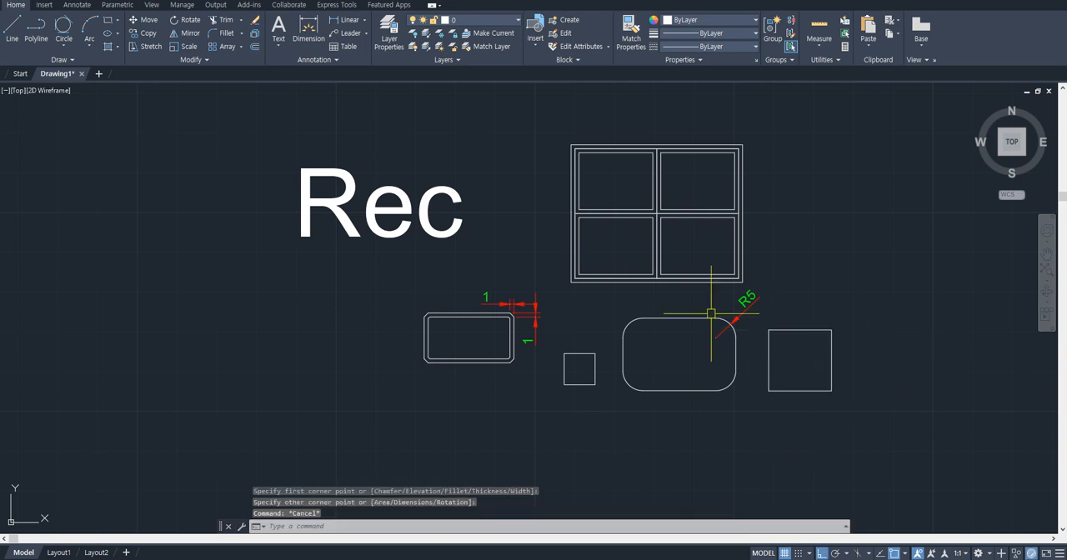
# - Erase the lower practice rectangles with their dimensions and the window pattern beside the Rec text
pyautogui.click(857, 409)
pyautogui.click(410, 304)
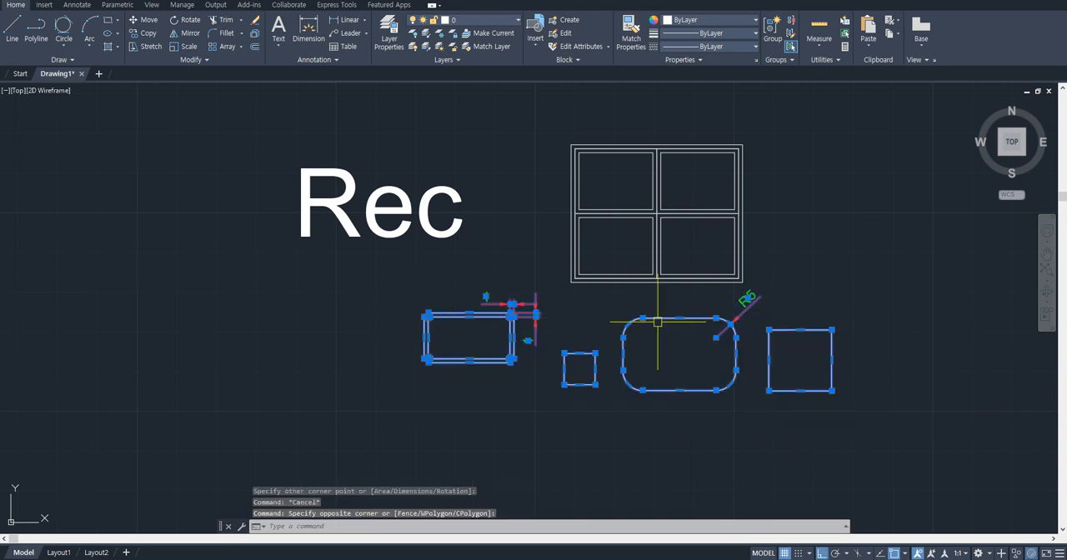
pyautogui.write('e')
pyautogui.press('Return')
pyautogui.click(794, 309)
pyautogui.click(553, 135)
pyautogui.press('Return')
pyautogui.scroll(-5, 572, 247)
pyautogui.moveTo(572, 247); pyautogui.dragTo(546, 319, button='middle')
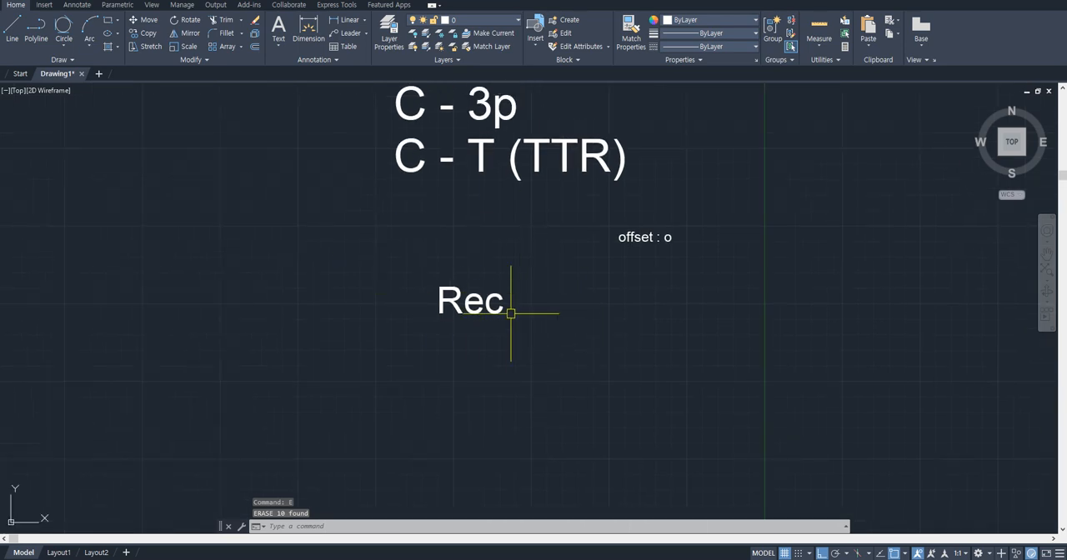
pyautogui.moveTo(541, 334); pyautogui.dragTo(431, 322, button='middle')
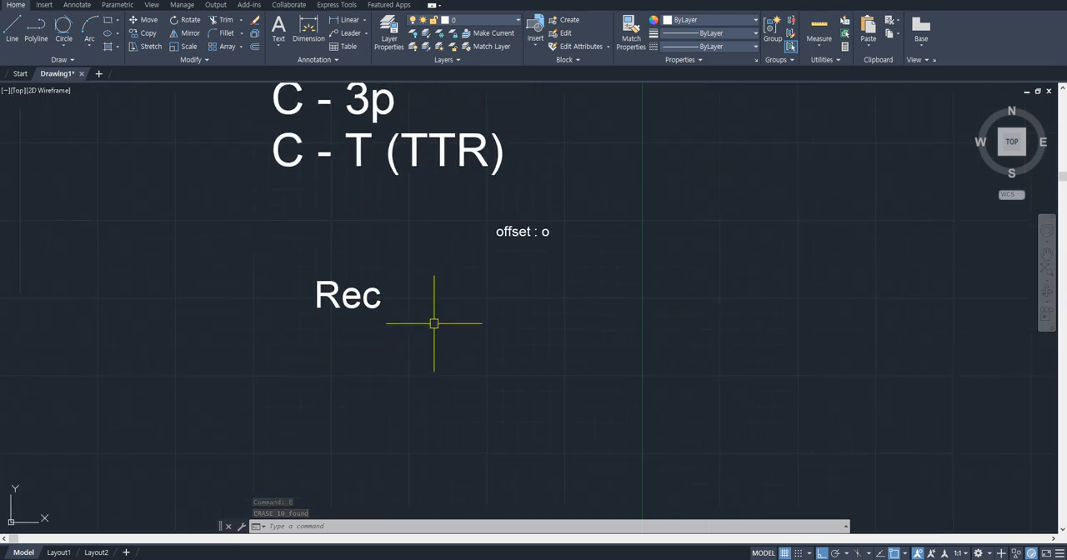
pyautogui.scroll(-2, 474, 305)
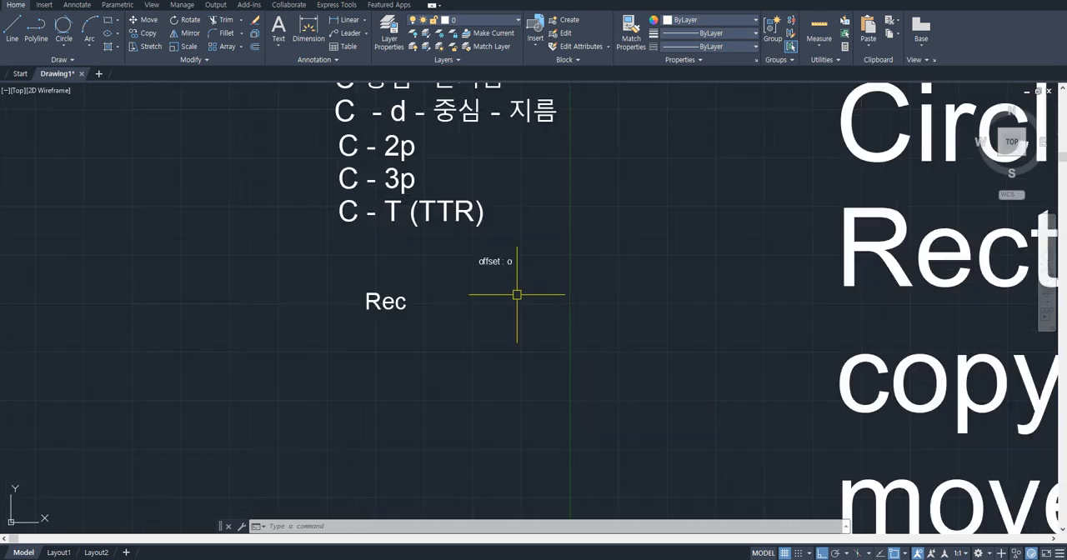
pyautogui.scroll(6, 514, 293)
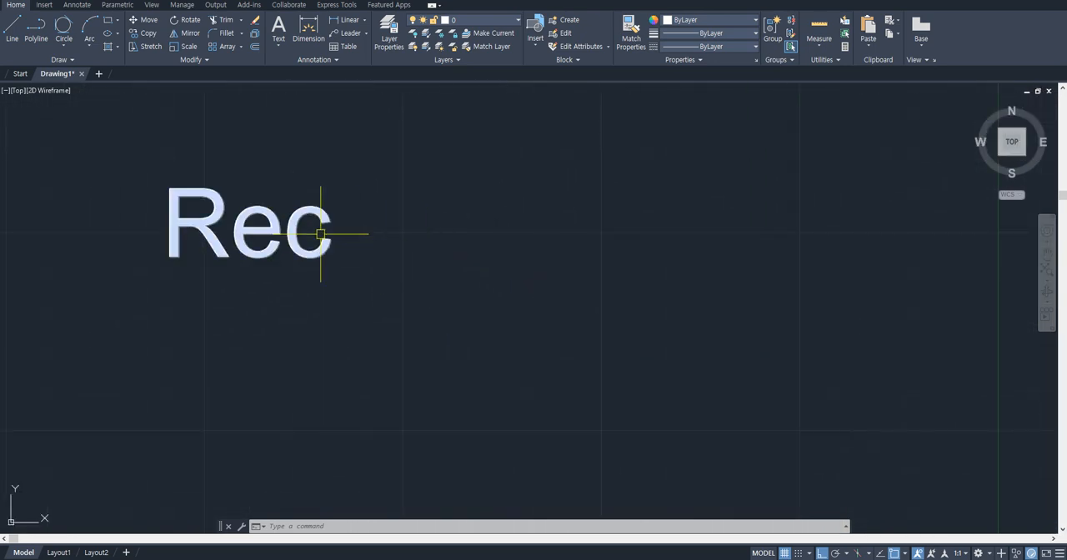
pyautogui.write('text')
pyautogui.press('Return')
pyautogui.click(520, 269)
pyautogui.press('Escape')
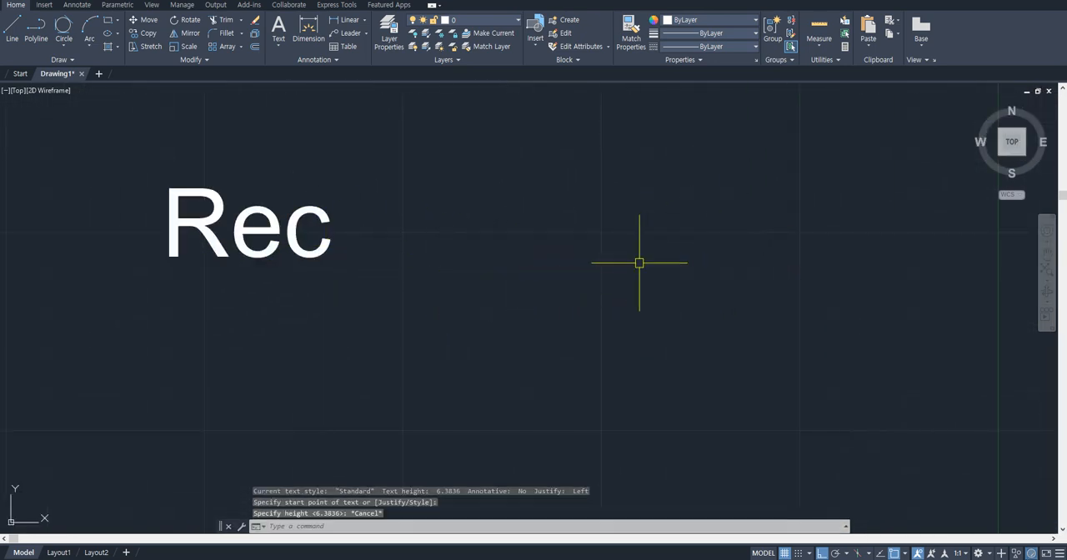
# - Draw a freehand practice rectangle to the right of the Rec text and erase it
pyautogui.write('rec')
pyautogui.press('Return')
pyautogui.click(531, 199)
pyautogui.click(685, 344)
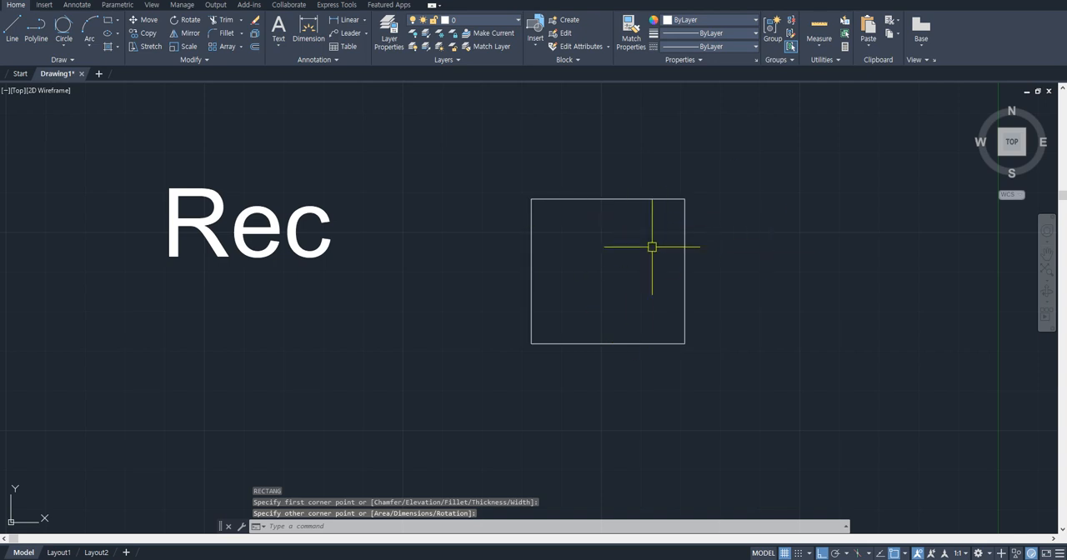
pyautogui.click(685, 249)
pyautogui.write('e')
pyautogui.press('Return')
# - Draw an L-shape to the right of the Rec text from a vertical line and a longer horizontal line
pyautogui.write('l')
pyautogui.press('Return')
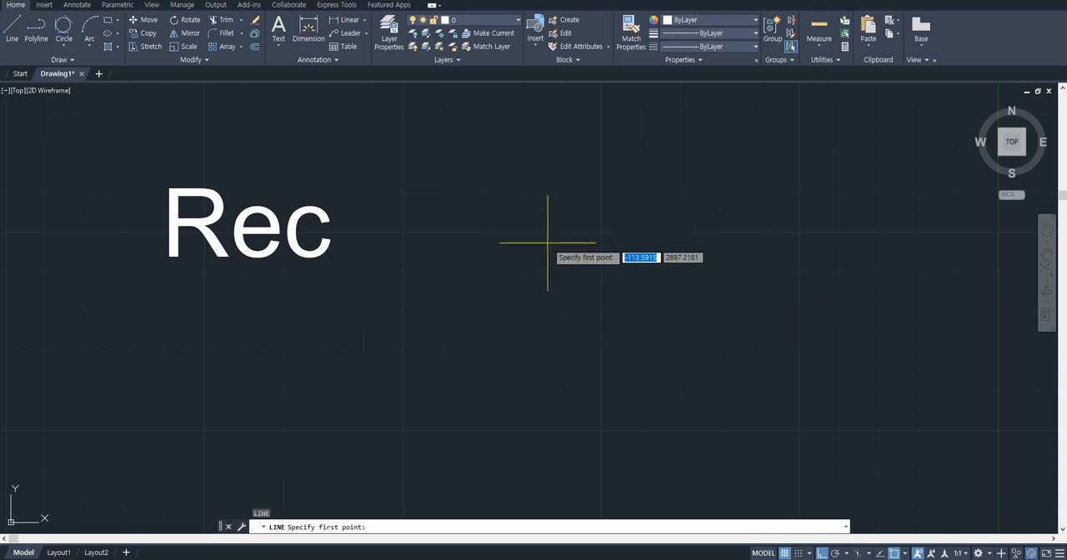
pyautogui.press('Escape')
pyautogui.press('Return')
pyautogui.click(535, 221)
pyautogui.click(535, 373)
pyautogui.click(835, 373)
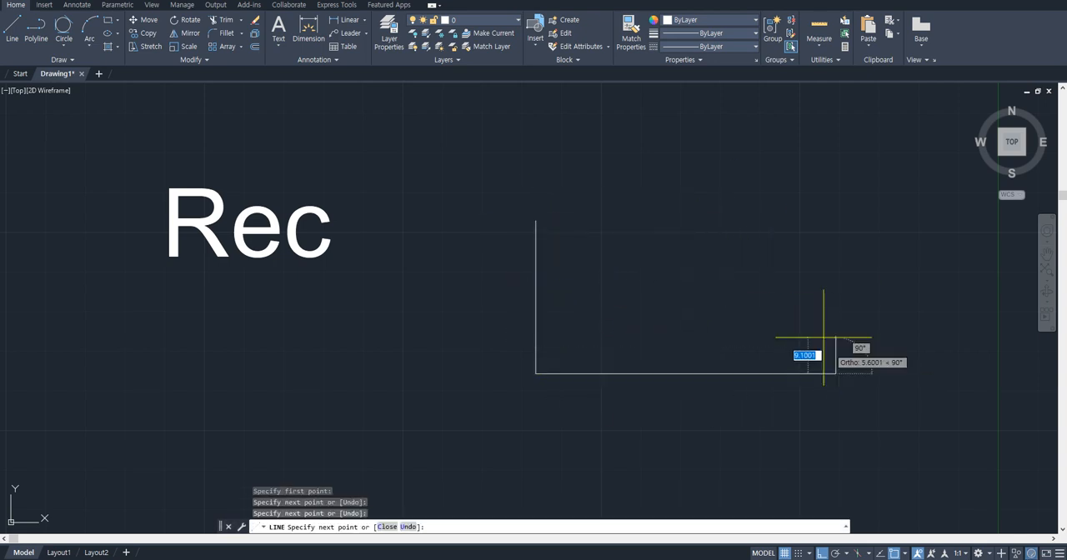
pyautogui.press('Escape')
# - Draw a rectangle over the L-shape, from the vertical line's upper end to the horizontal line's free end
pyautogui.write('rec')
pyautogui.press('Return')
pyautogui.click(535, 221)
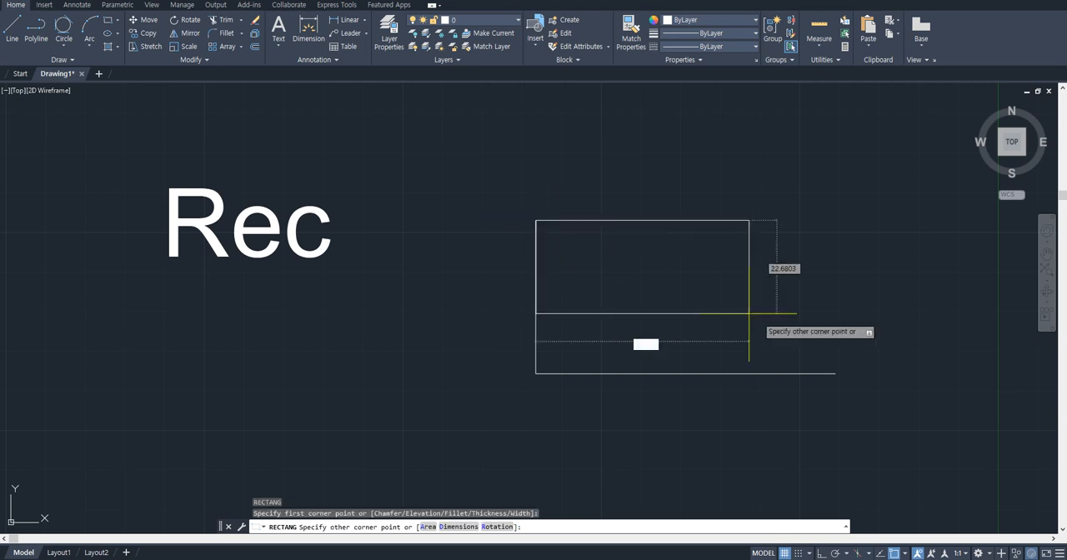
pyautogui.press('Escape')
# - Erase the rectangle together with the two lines beneath it
pyautogui.click(550, 406)
pyautogui.click(886, 239)
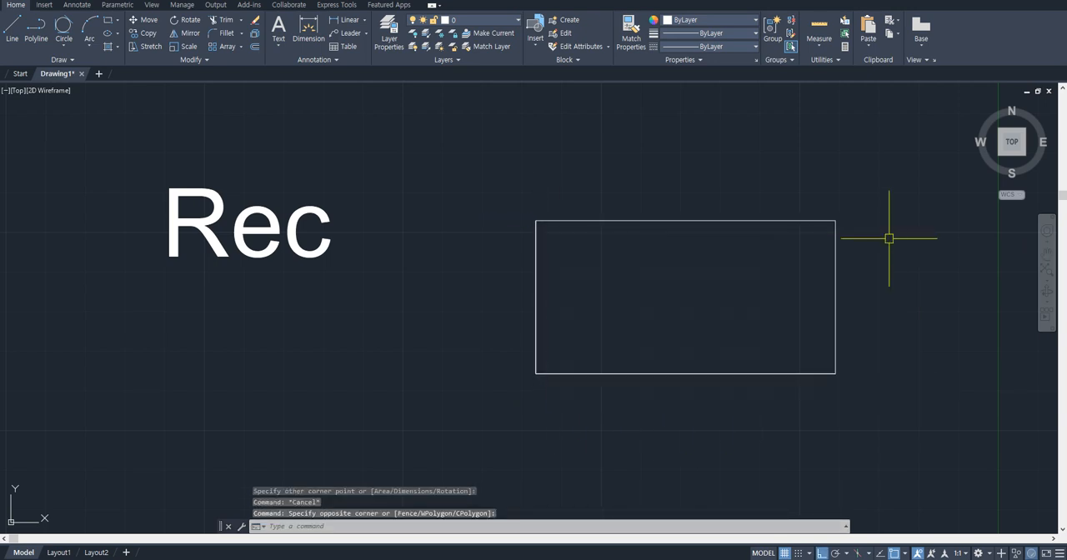
pyautogui.click(858, 428)
pyautogui.press('Delete')
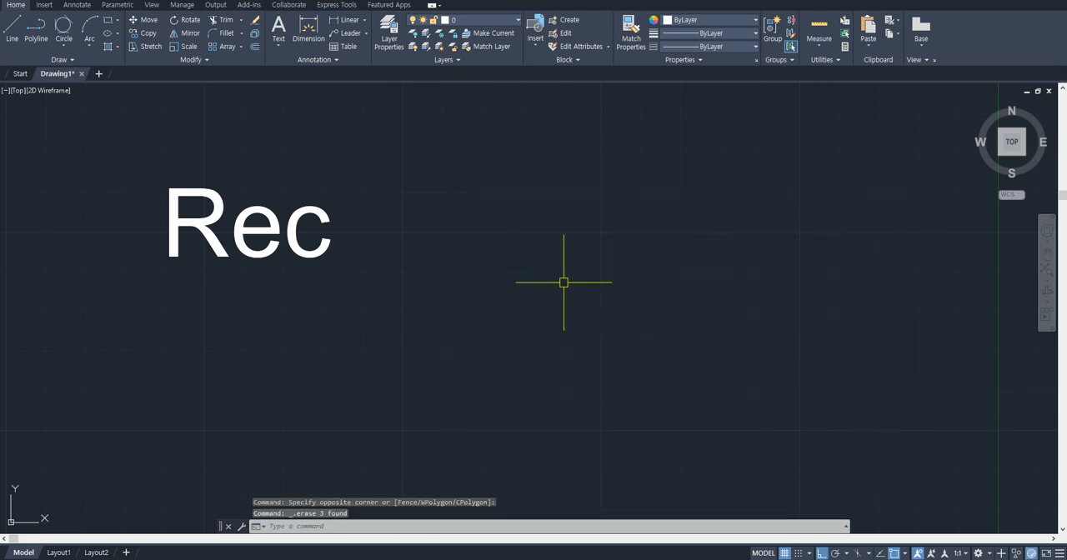
# - Add single-line text reading "X,Y" beside the Rec text, at about the same letter height
pyautogui.write('dt')
pyautogui.press('Return')
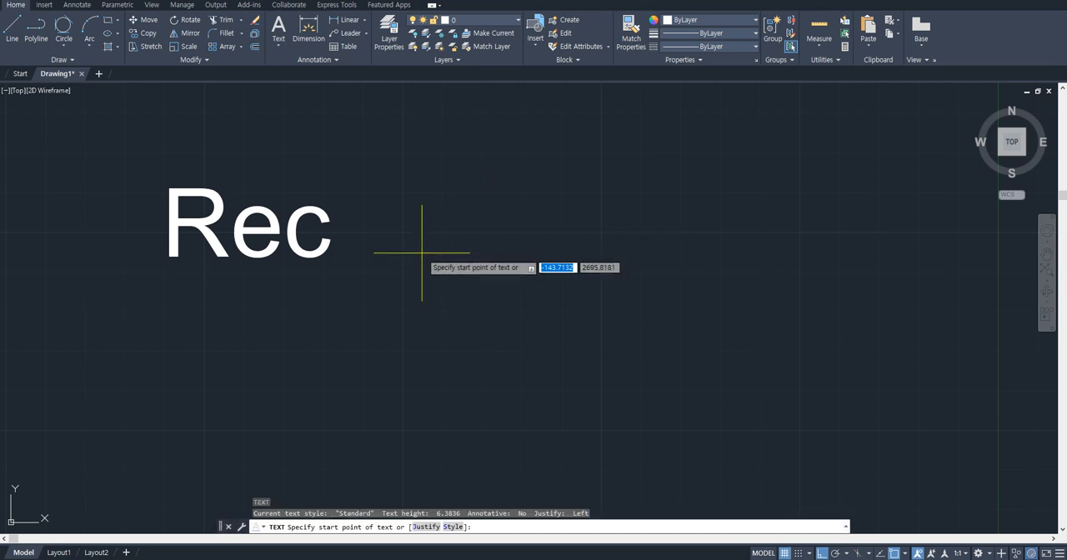
pyautogui.click(413, 258)
pyautogui.click(434, 181)
pyautogui.click(590, 226)
pyautogui.write('X,Y')
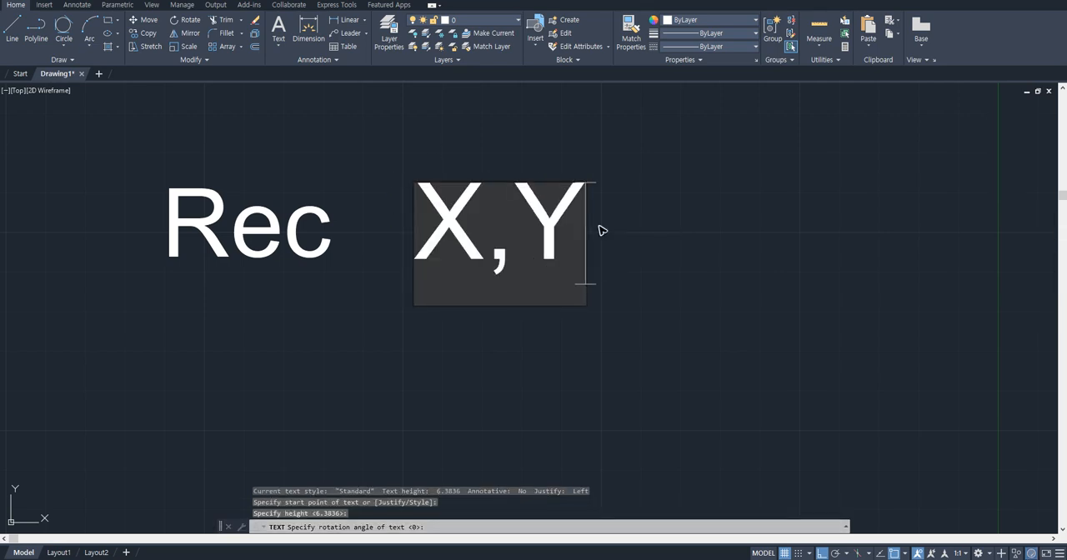
pyautogui.click(731, 229)
pyautogui.press('Escape')
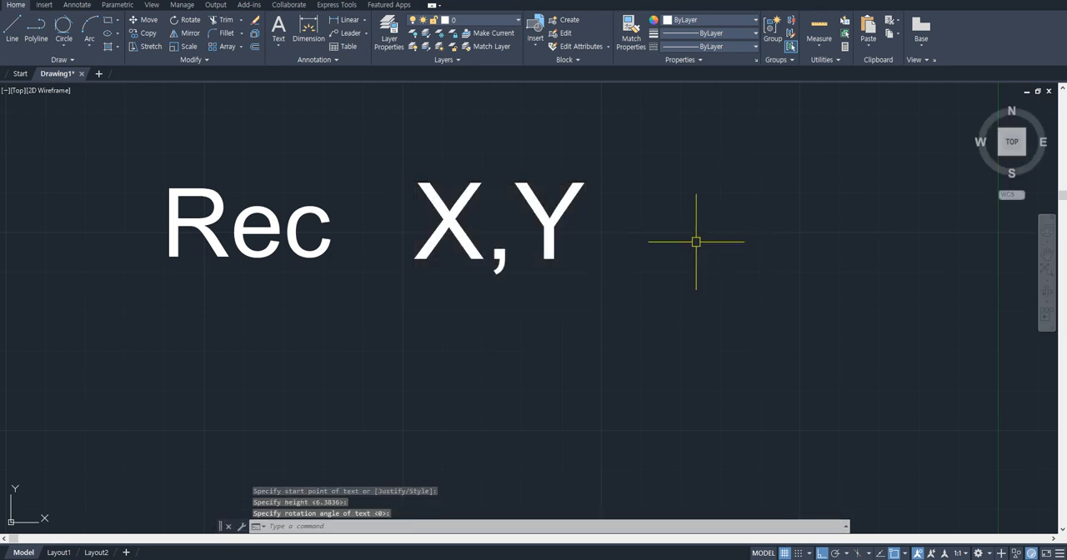
# - Draw a 30 by 30 rectangle below the X,Y text
pyautogui.scroll(-2, 672, 240)
pyautogui.moveTo(672, 239); pyautogui.dragTo(553, 227, button='middle')
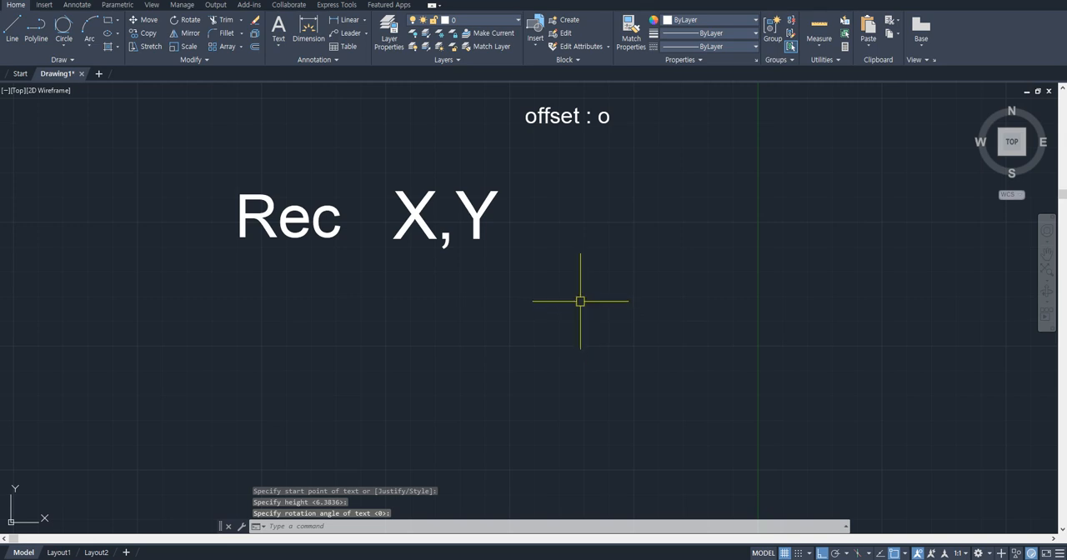
pyautogui.press('Return')
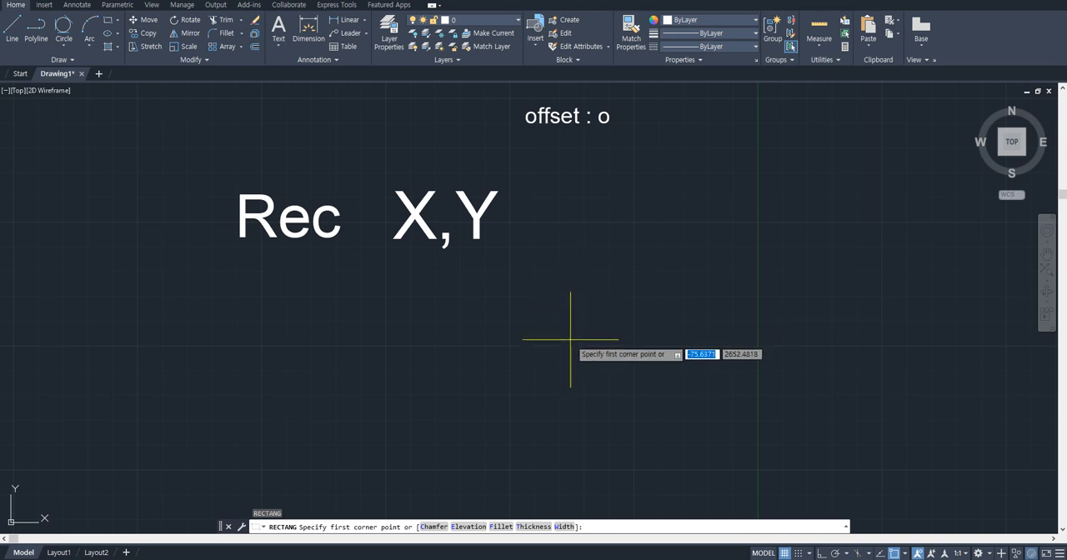
pyautogui.click(526, 345)
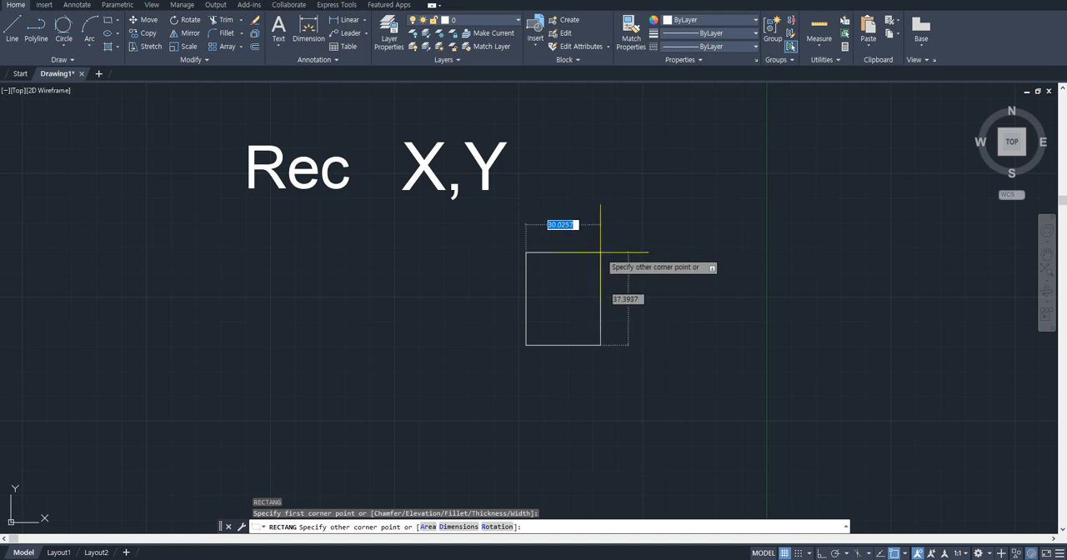
pyautogui.press('Tab')
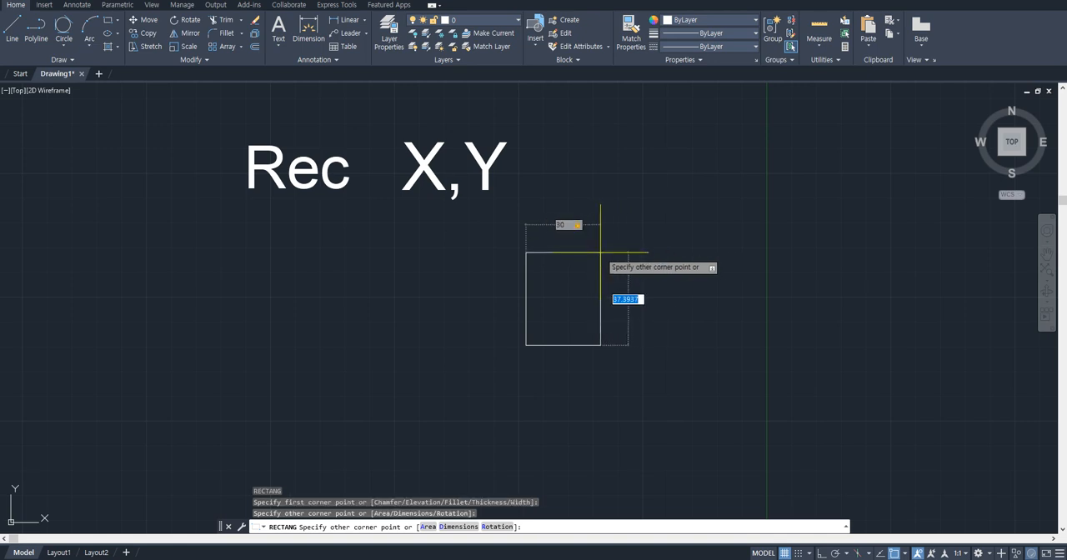
pyautogui.write('30')
pyautogui.press('Return')
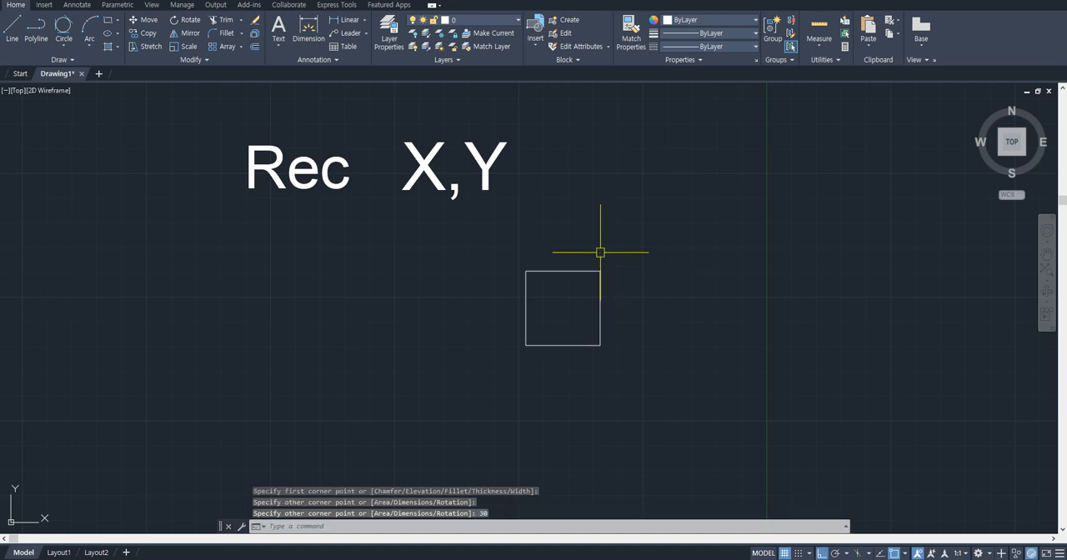
# - Add linear dimensions for the square's width above it and its height on its right side
pyautogui.write('dli')
pyautogui.press('space')
pyautogui.click(601, 270)
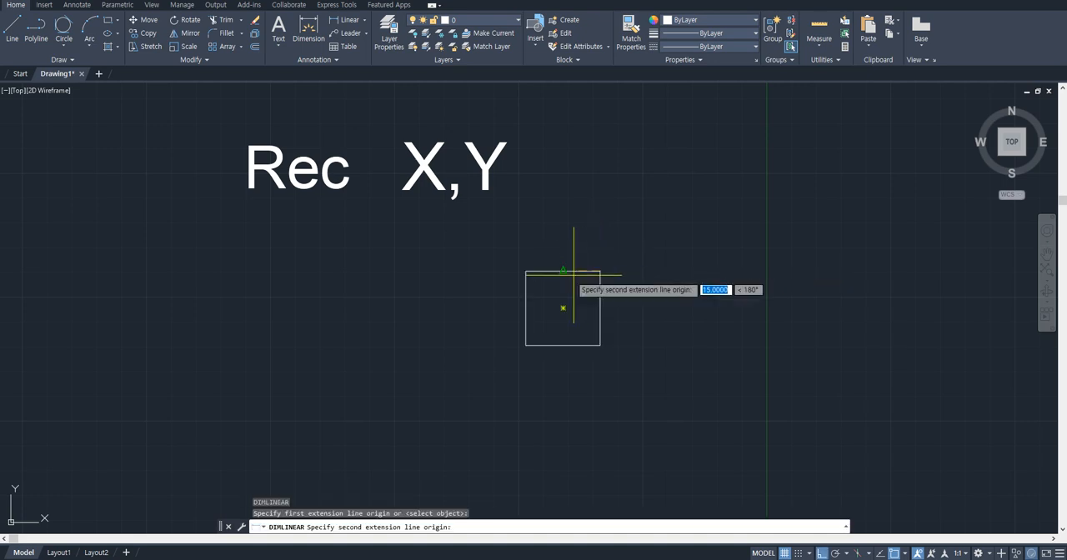
pyautogui.click(525, 271)
pyautogui.click(538, 244)
pyautogui.scroll(2, 594, 275)
pyautogui.press('space')
pyautogui.click(603, 268)
pyautogui.click(603, 386)
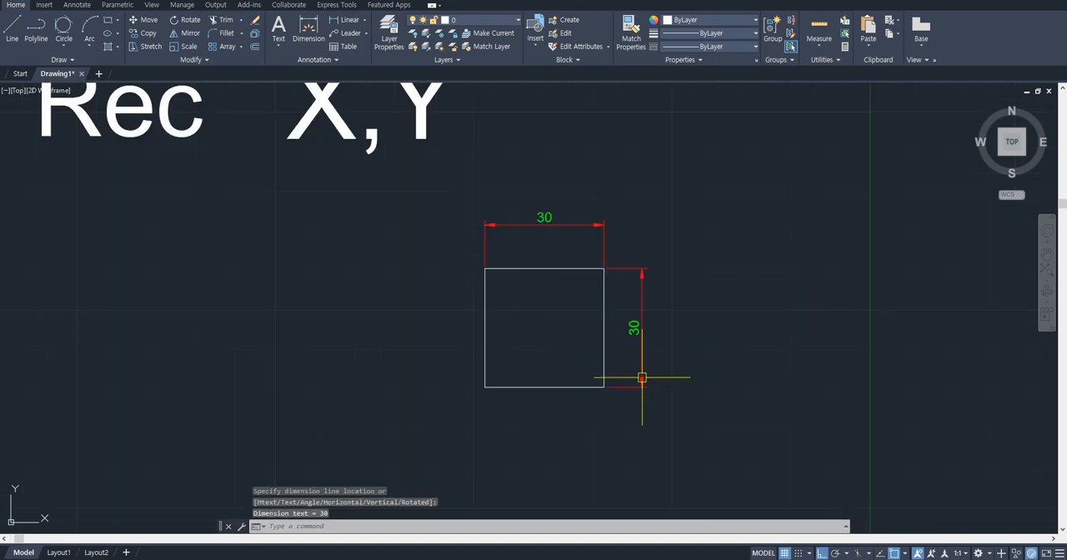
pyautogui.click(638, 376)
# - Add single-line text reading "F12" above and to the right of the dimensioned square, with the default rotation
pyautogui.scroll(-2, 633, 341)
pyautogui.write('dt')
pyautogui.press('space')
pyautogui.click(658, 245)
pyautogui.press('Return')
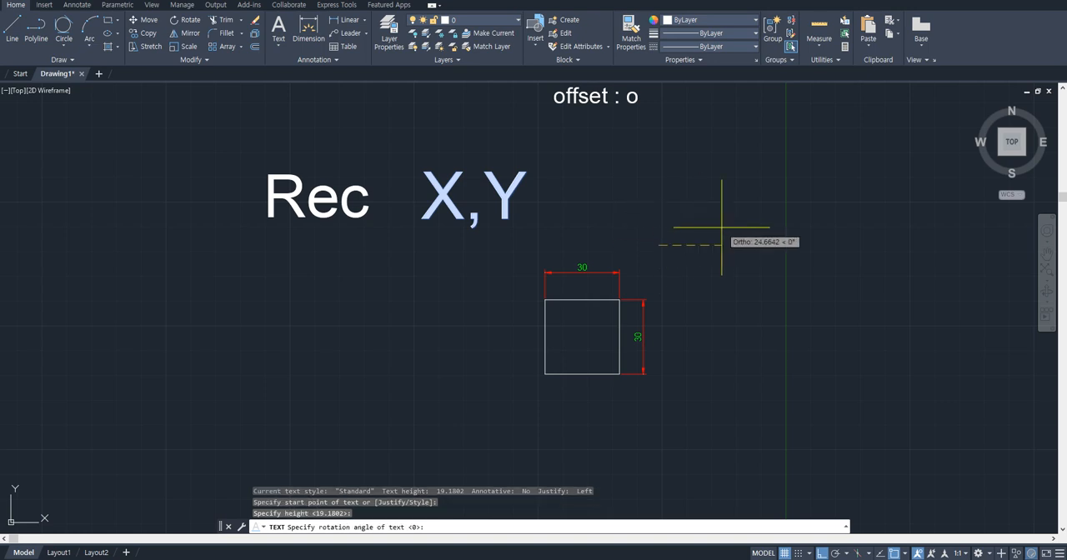
pyautogui.press('Return')
pyautogui.write('F12')
pyautogui.press('Return')
pyautogui.press('Return')
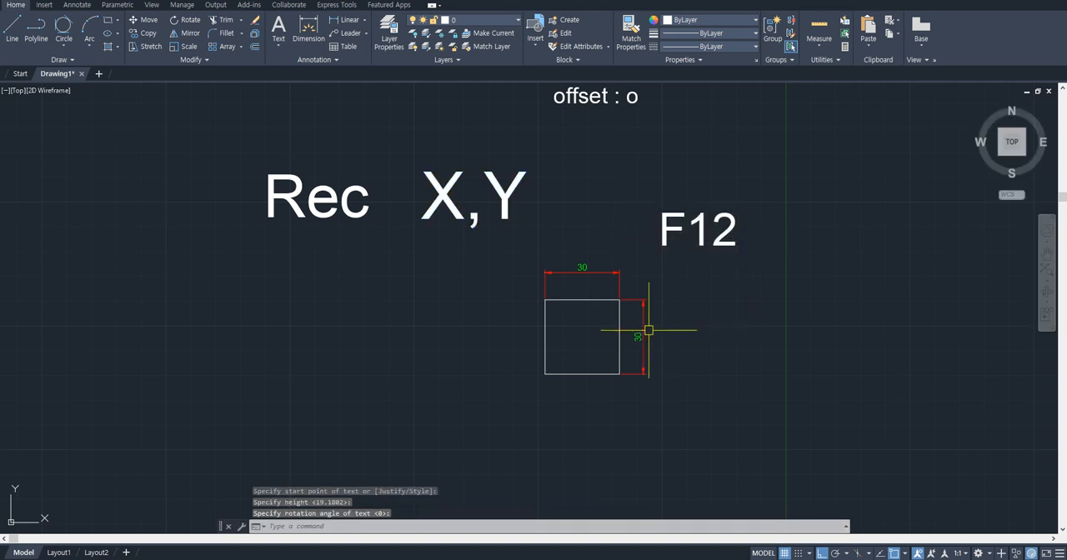
pyautogui.press('space')
pyautogui.scroll(2, 683, 359)
pyautogui.click(676, 377)
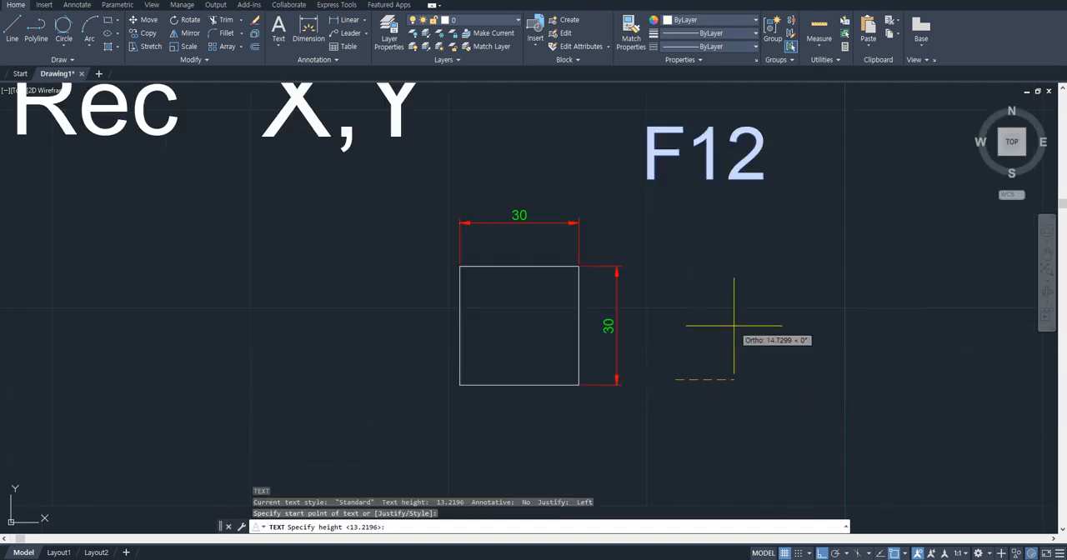
pyautogui.press('Escape')
pyautogui.press('Escape')
# - Draw a second 30 by 30 rectangle below the F12 text, entering the opposite corner as relative X and Y values
pyautogui.write('rec')
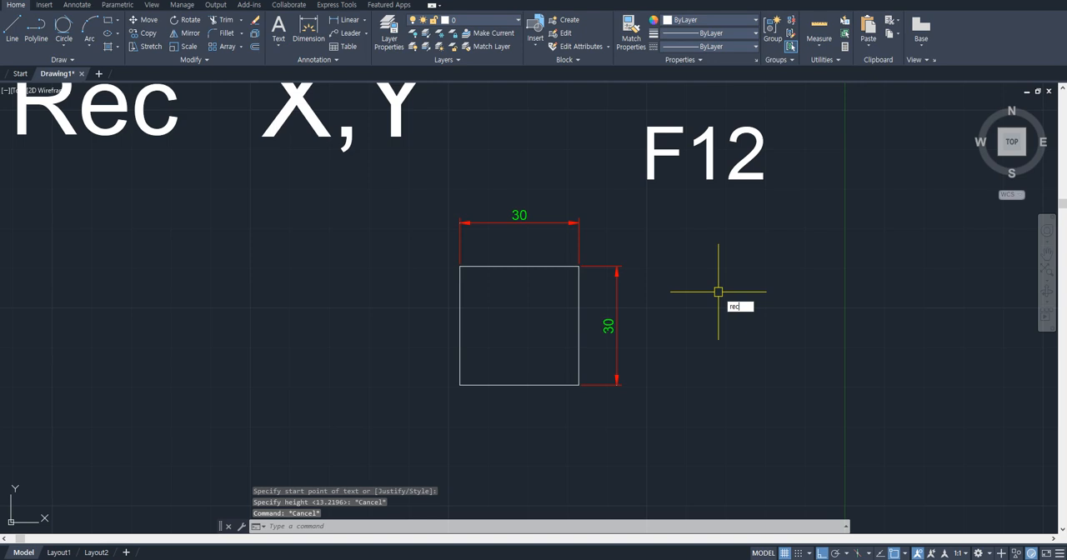
pyautogui.press('Return')
pyautogui.click(679, 378)
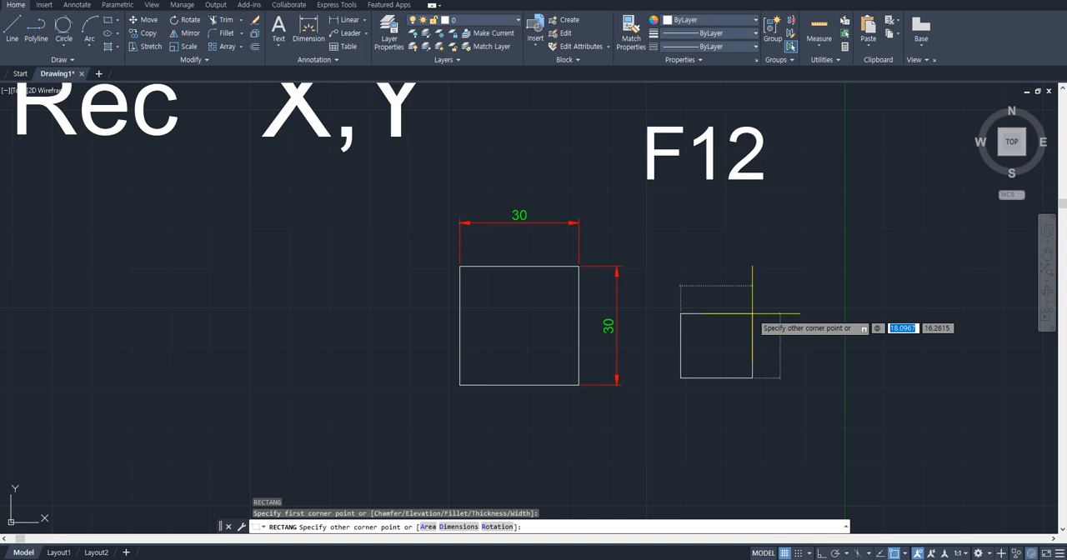
pyautogui.press('Tab')
pyautogui.write('3')
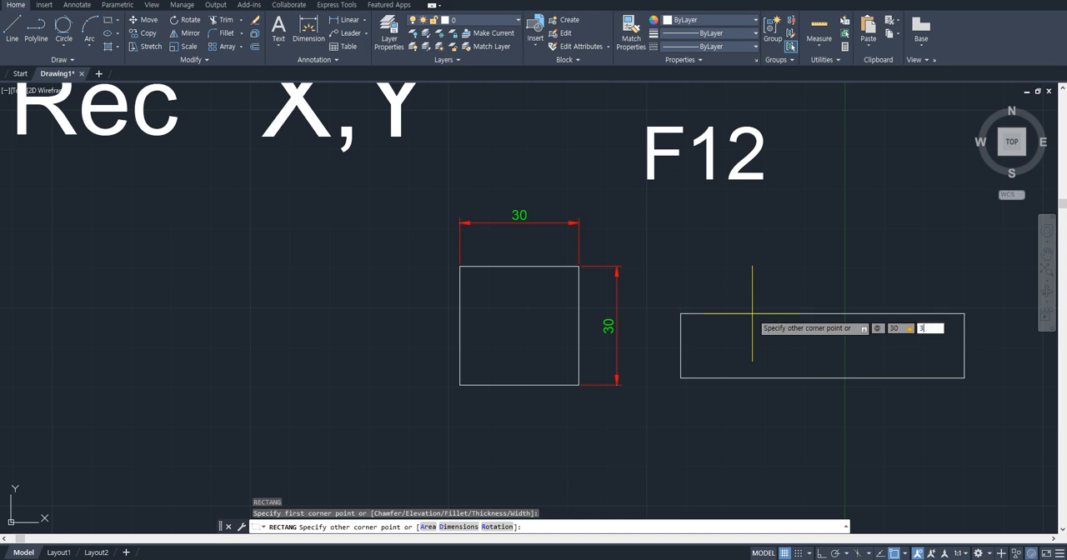
pyautogui.write('0')
pyautogui.press('Return')
pyautogui.press('Escape')
pyautogui.press('Escape')
pyautogui.press('Escape')
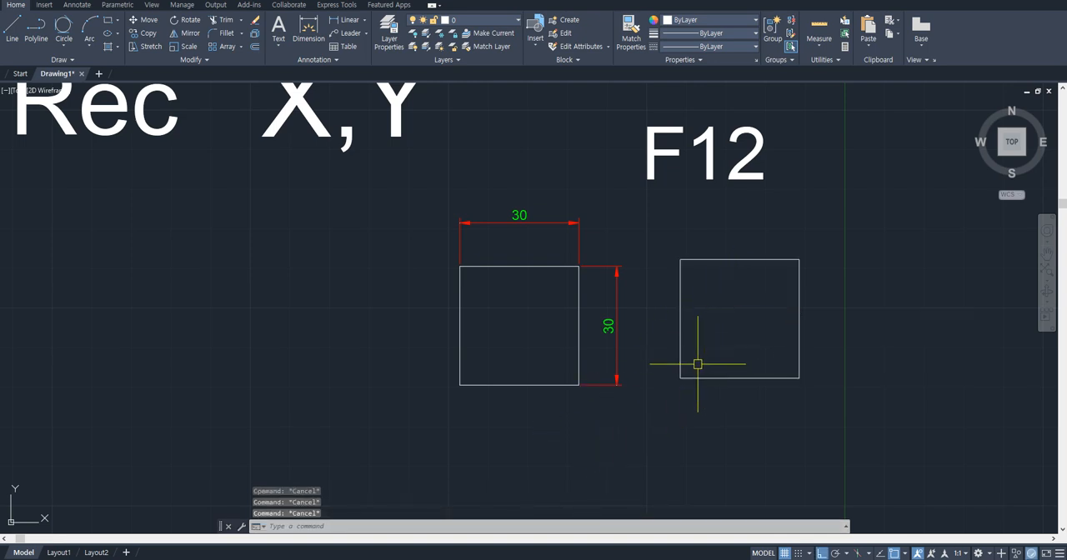
# - Start another rectangle to the right of the undimensioned square with dynamic input switched off
pyautogui.moveTo(697, 364); pyautogui.dragTo(454, 338, button='middle')
pyautogui.write('rec')
pyautogui.press('Return')
pyautogui.click(609, 307)
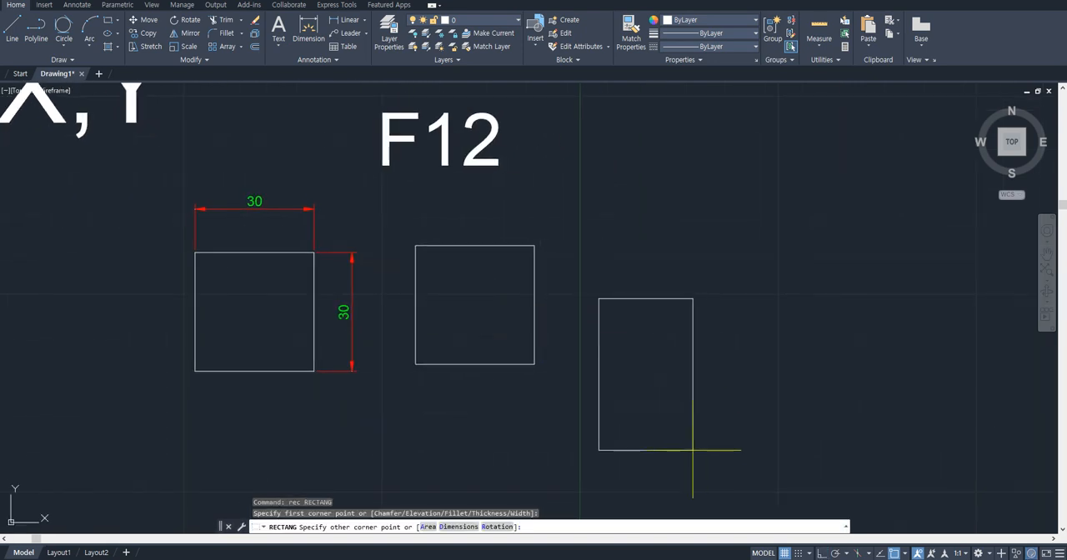
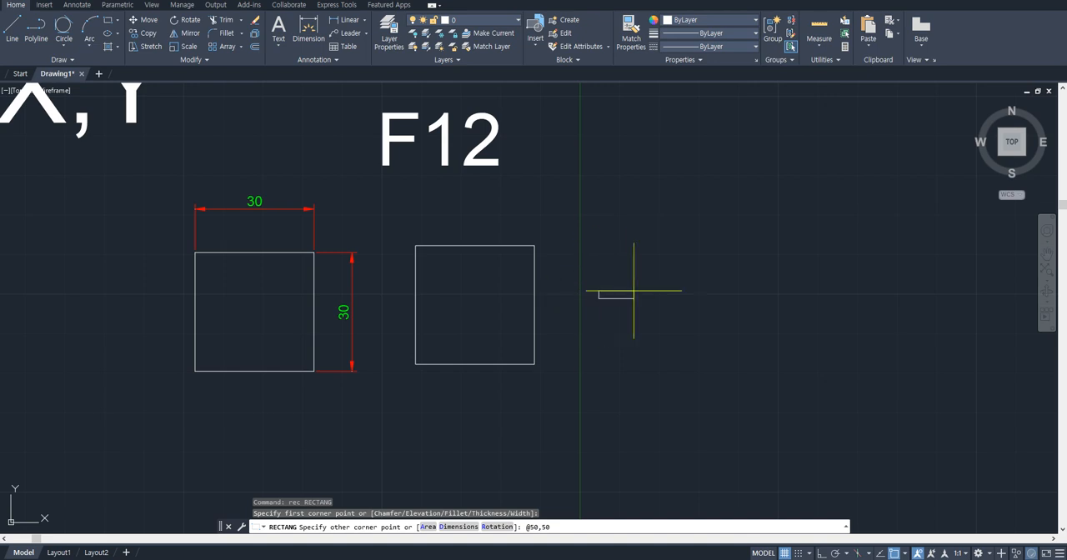
pyautogui.press('Return')
pyautogui.press('F8')
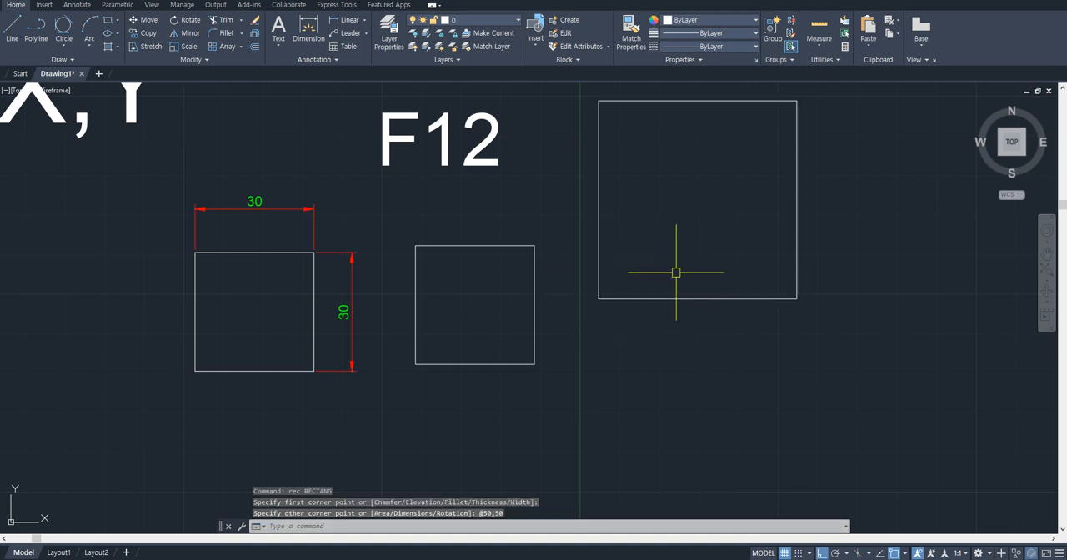
pyautogui.press('Return')
pyautogui.click(598, 298)
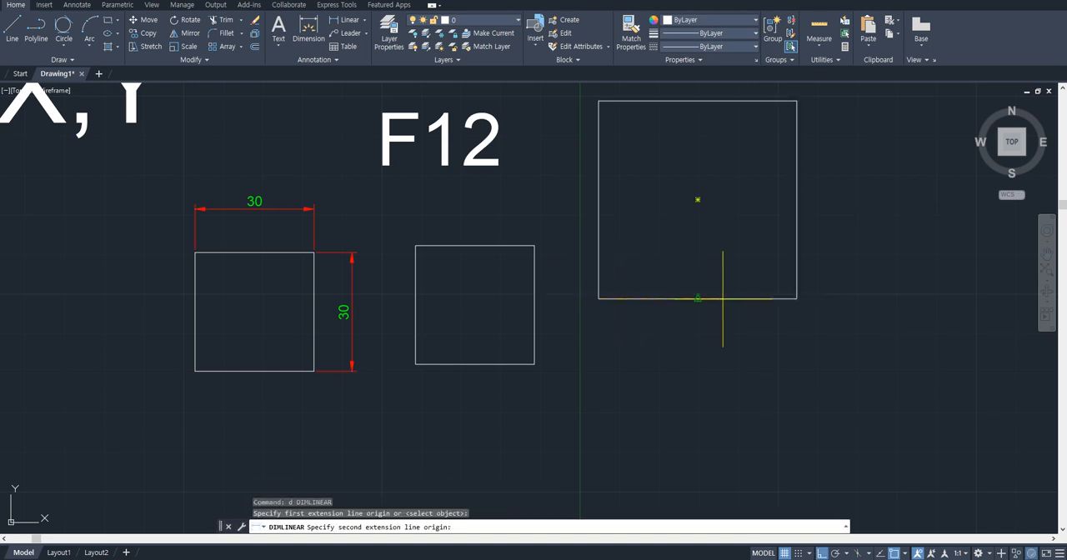
pyautogui.click(791, 299)
pyautogui.click(795, 320)
pyautogui.moveTo(797, 290); pyautogui.dragTo(764, 345, button='middle')
pyautogui.press('Return')
pyautogui.click(764, 355)
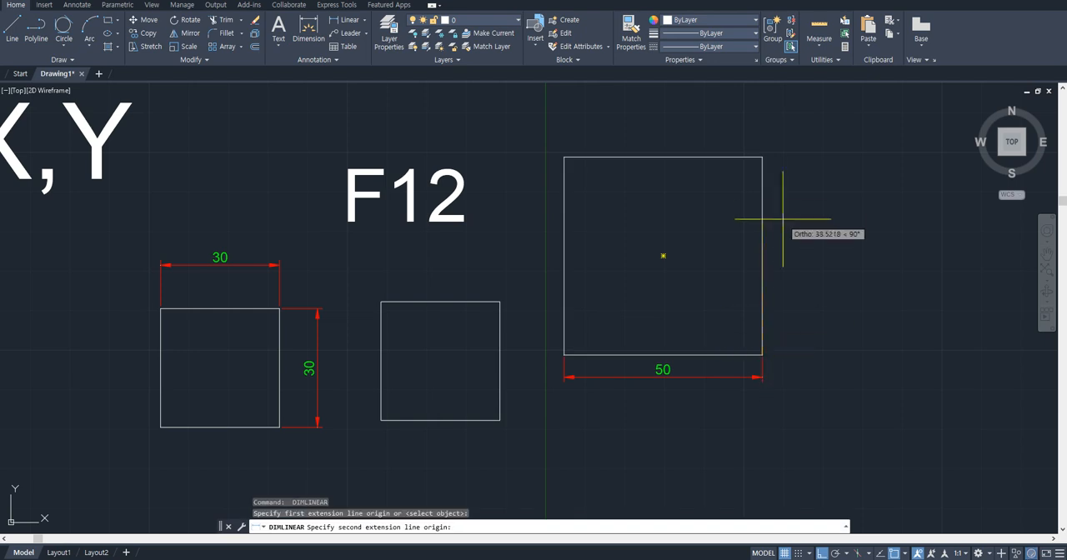
pyautogui.click(761, 156)
pyautogui.click(802, 302)
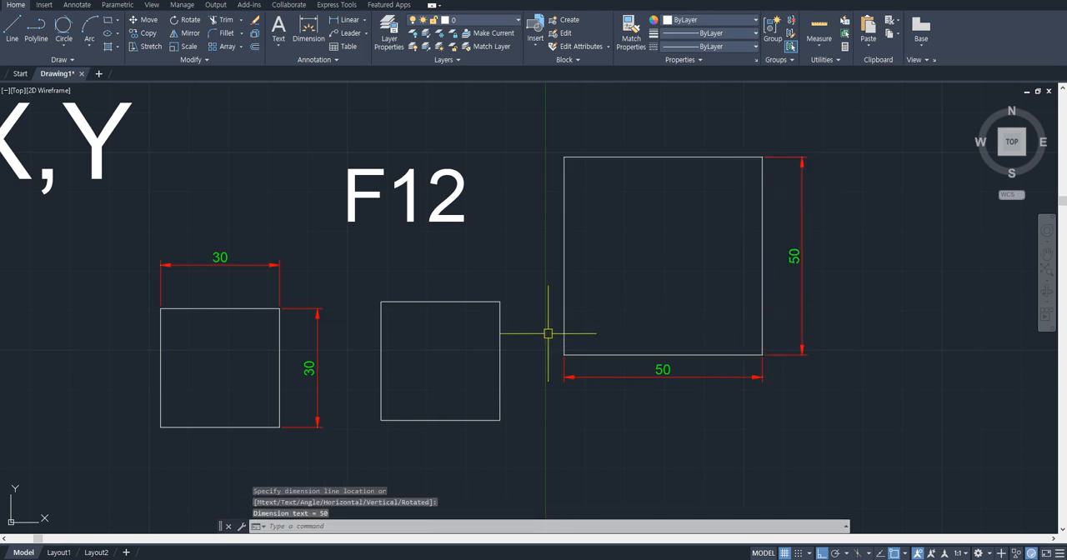
# - Add single-line text below "X,Y" with the lines "@x,y", "F12 동적" and "X tab Y", using the default rotation
pyautogui.scroll(-2, 547, 333)
pyautogui.moveTo(500, 300); pyautogui.dragTo(735, 310, button='middle')
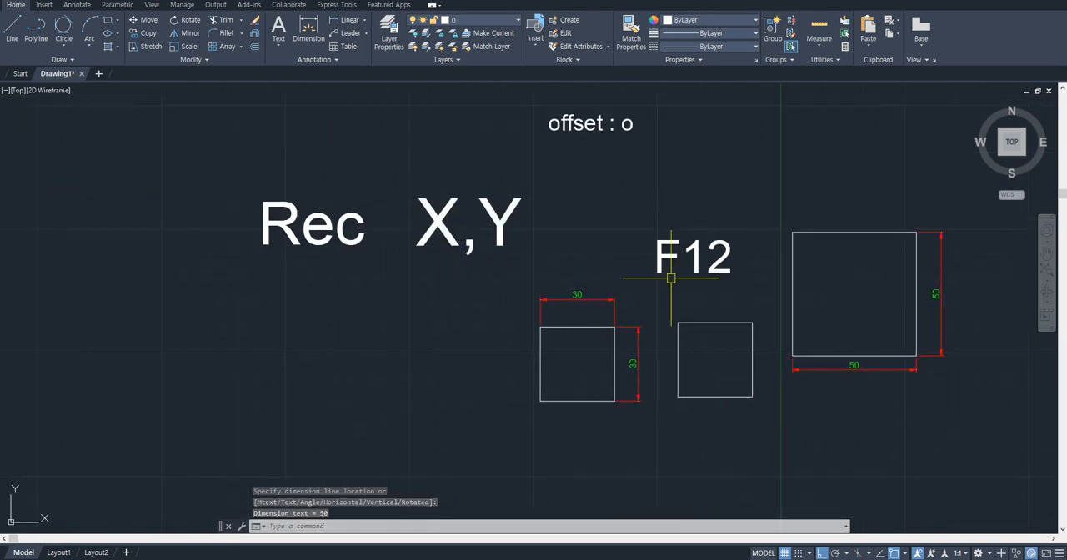
pyautogui.write('dt')
pyautogui.press('space')
pyautogui.click(421, 278)
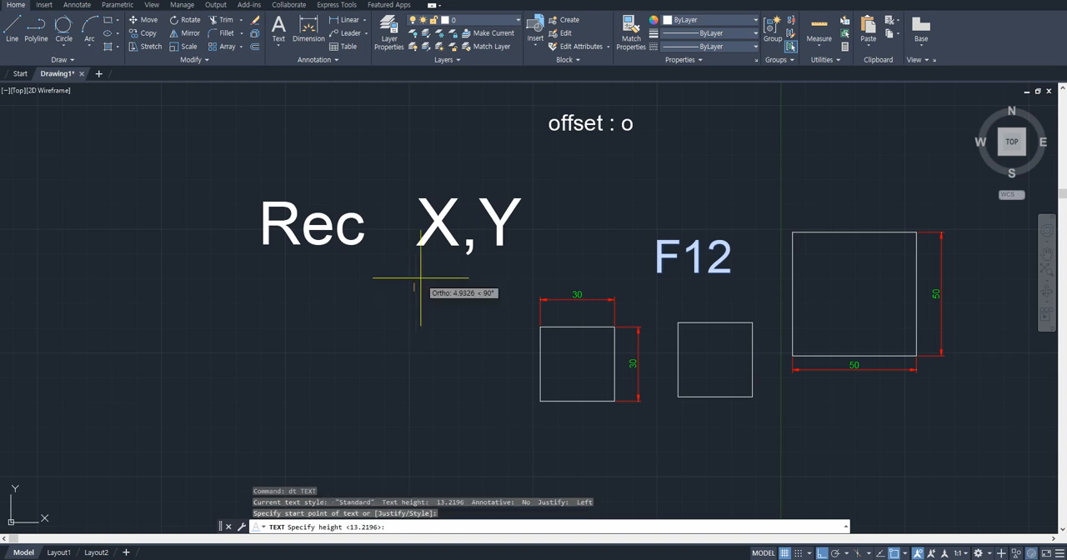
pyautogui.press('space')
pyautogui.press('space')
pyautogui.write('@')
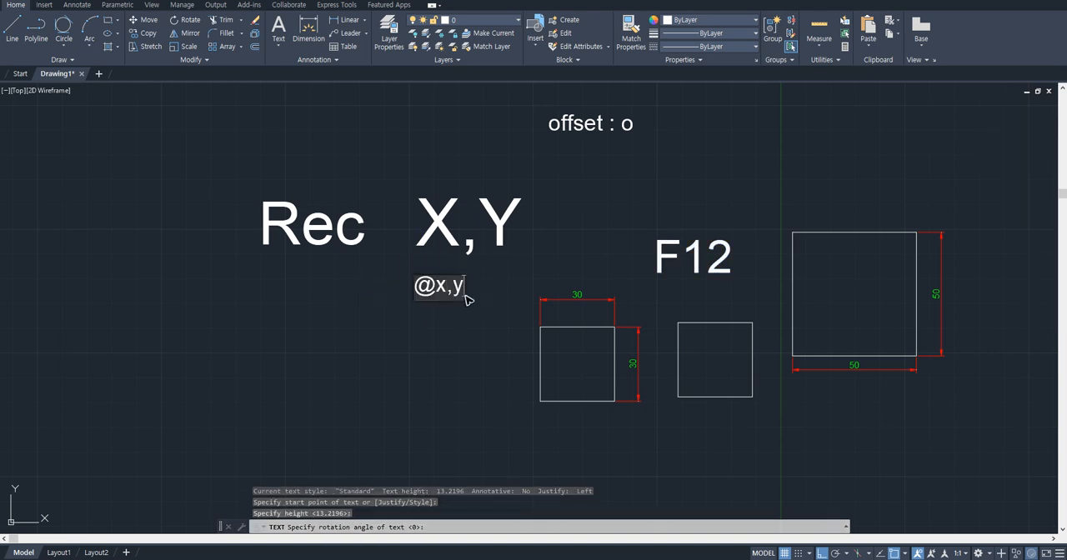
pyautogui.write('x,y')
pyautogui.press('Return')
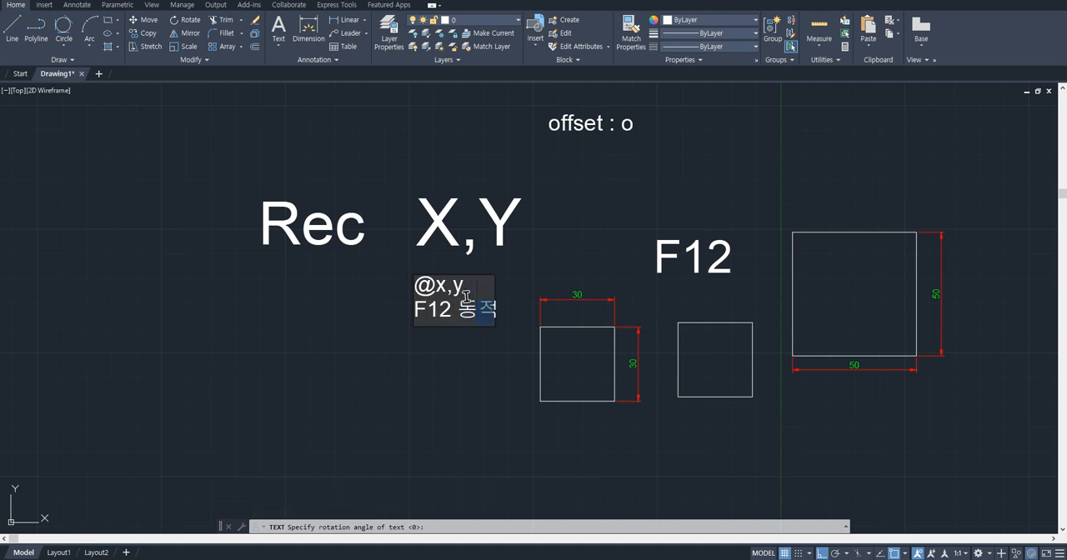
pyautogui.write('F12 동적')
pyautogui.press('Return')
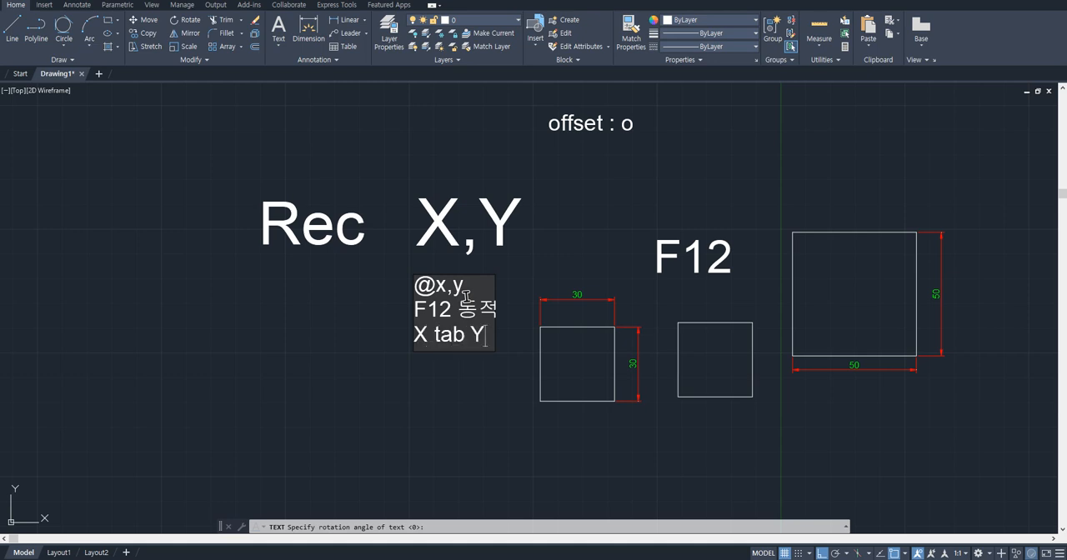
pyautogui.press('Return')
pyautogui.press('Return')
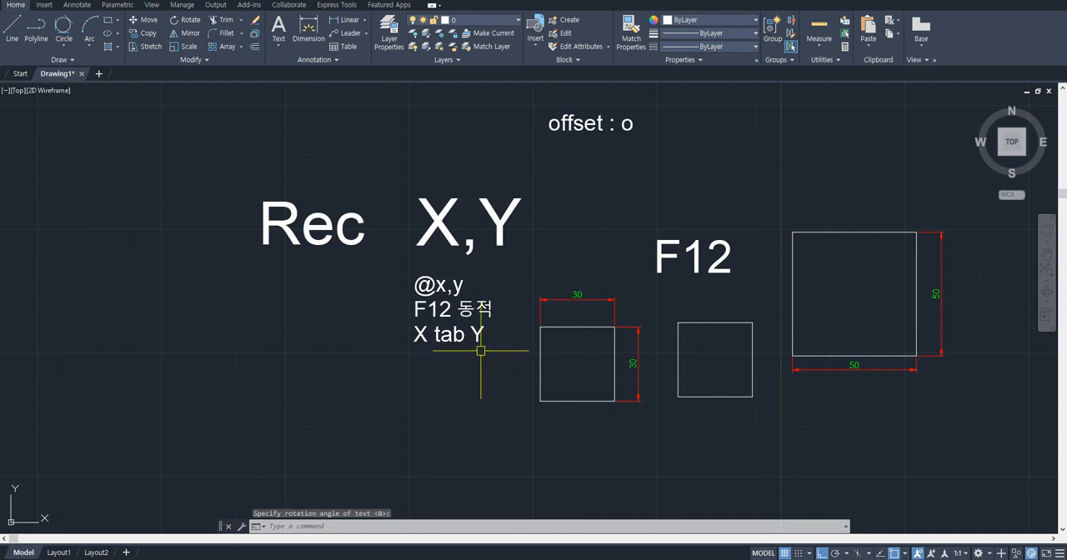
pyautogui.scroll(3, 472, 345)
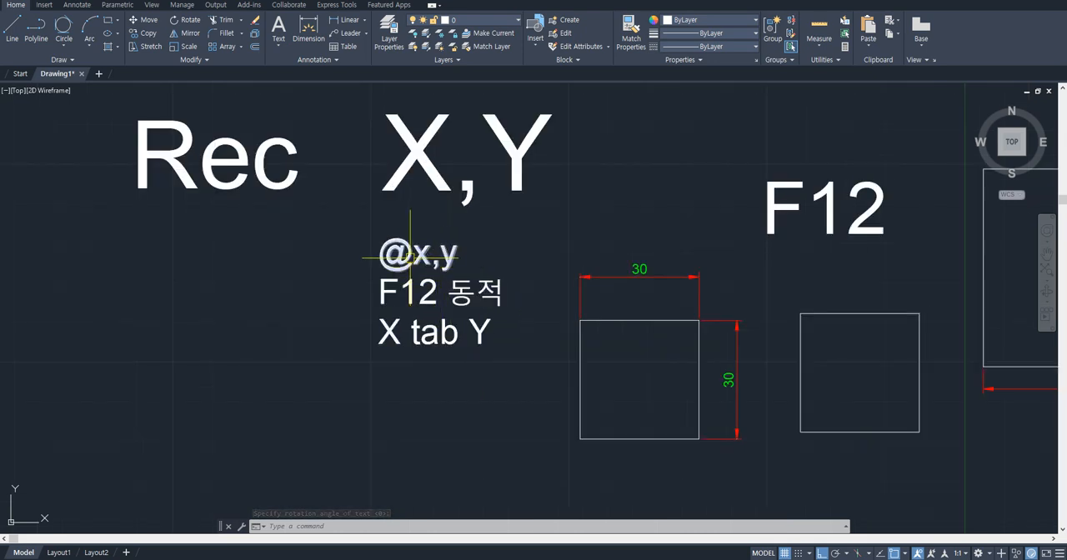
pyautogui.scroll(1, 445, 241)
pyautogui.write('rec')
pyautogui.press('Return')
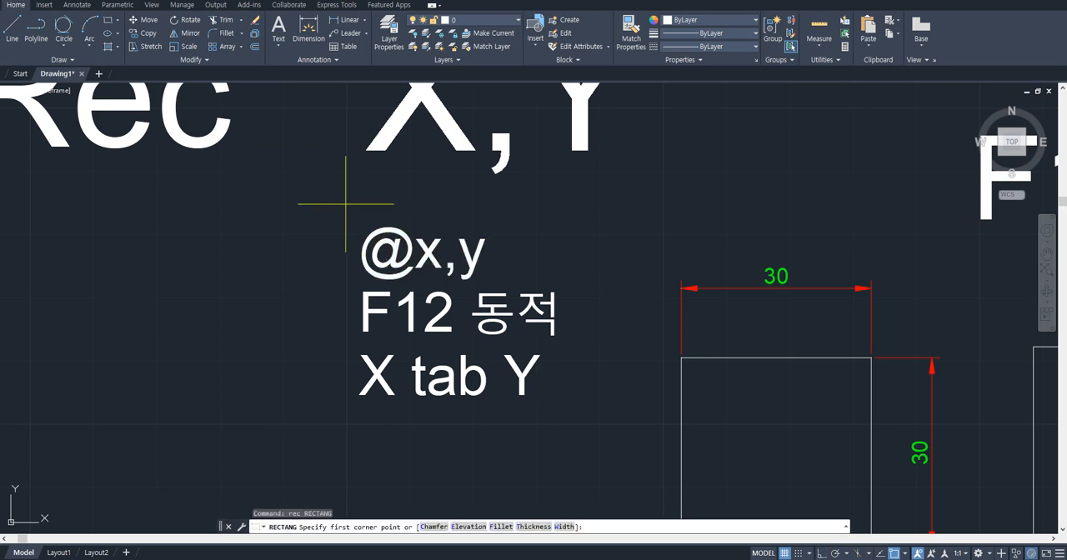
pyautogui.click(346, 204)
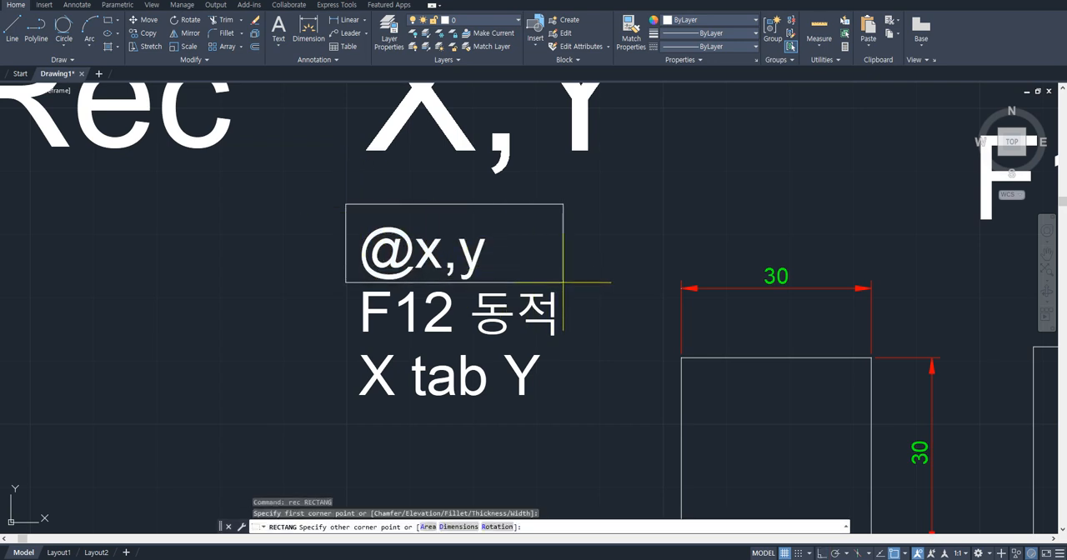
pyautogui.press('Escape')
pyautogui.scroll(-2, 625, 285)
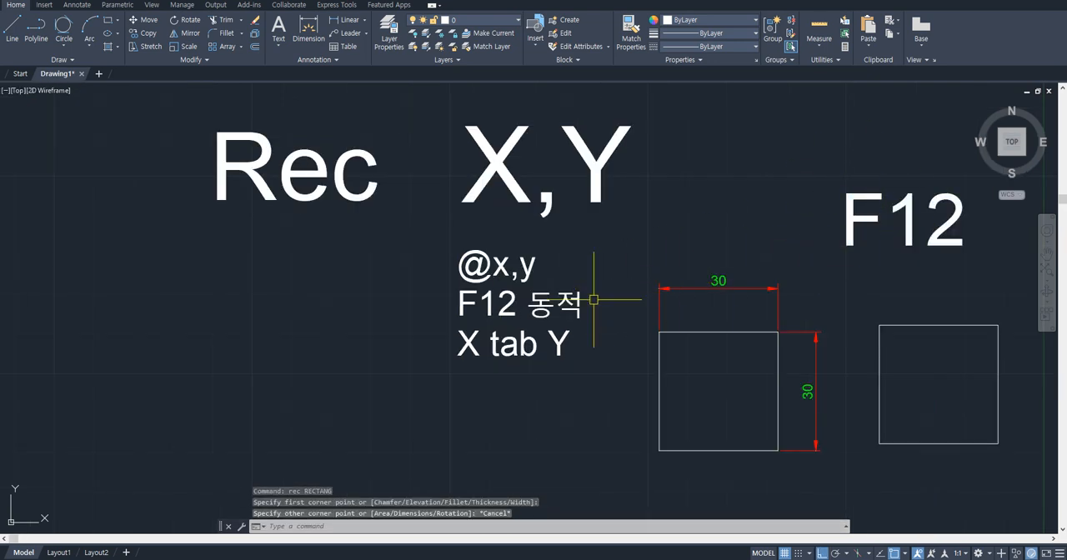
# - Draw a freehand rectangle framing the "X tab Y" text line
pyautogui.scroll(2, 595, 298)
pyautogui.press('Return')
pyautogui.click(376, 408)
pyautogui.click(630, 335)
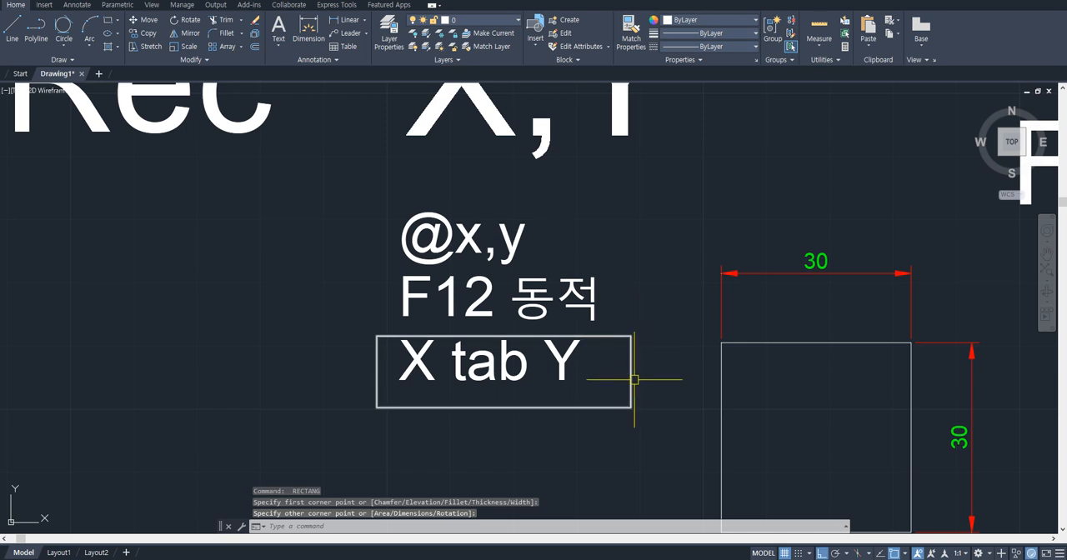
# - Erase the three note lines below "X,Y" together with the rectangle around the last one
pyautogui.scroll(-2, 631, 369)
pyautogui.moveTo(631, 371); pyautogui.dragTo(399, 363, button='middle')
pyautogui.scroll(-2, 398, 364)
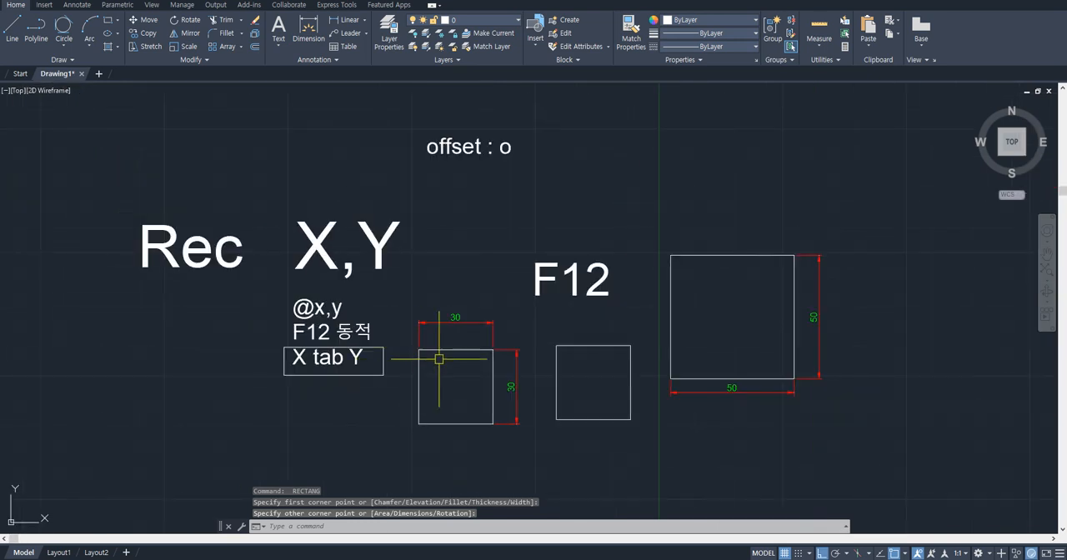
pyautogui.click(390, 386)
pyautogui.click(262, 331)
pyautogui.write('e')
pyautogui.press('Return')
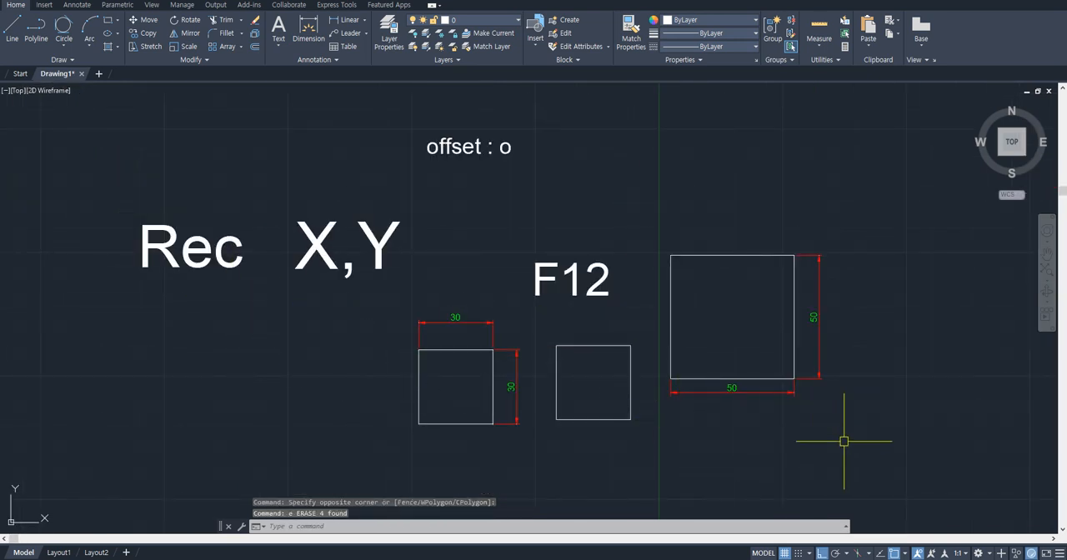
# - Erase the "F12" text above the squares and the "offset : o" text
pyautogui.click(583, 281)
pyautogui.write('e')
pyautogui.press('Return')
pyautogui.click(436, 124)
pyautogui.write('e')
pyautogui.press('Return')
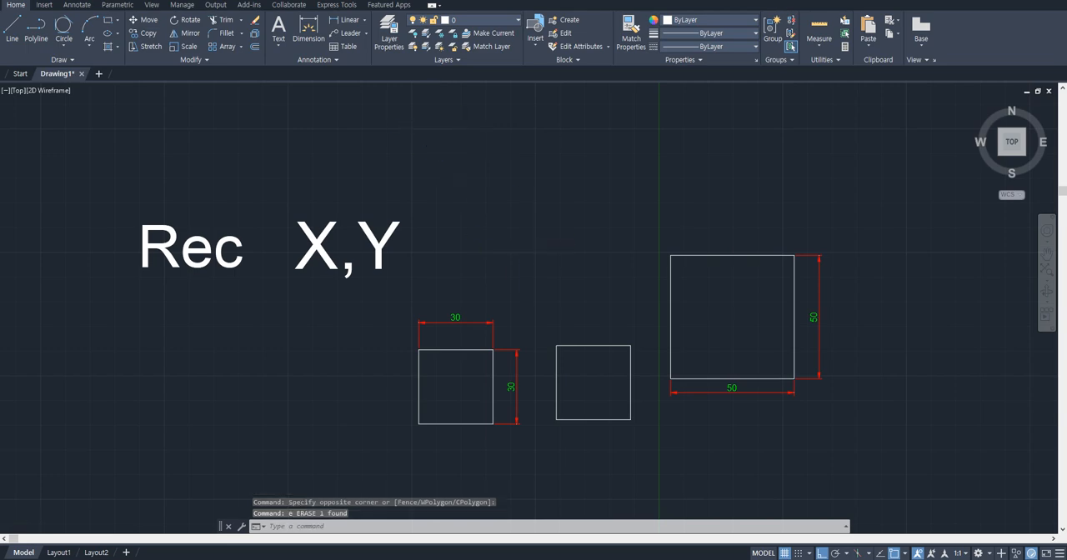
# - Extend the "copy" entry in the large command list to read "copy : co, cp"
pyautogui.scroll(-5, 526, 246)
pyautogui.moveTo(526, 246); pyautogui.dragTo(496, 294, button='middle')
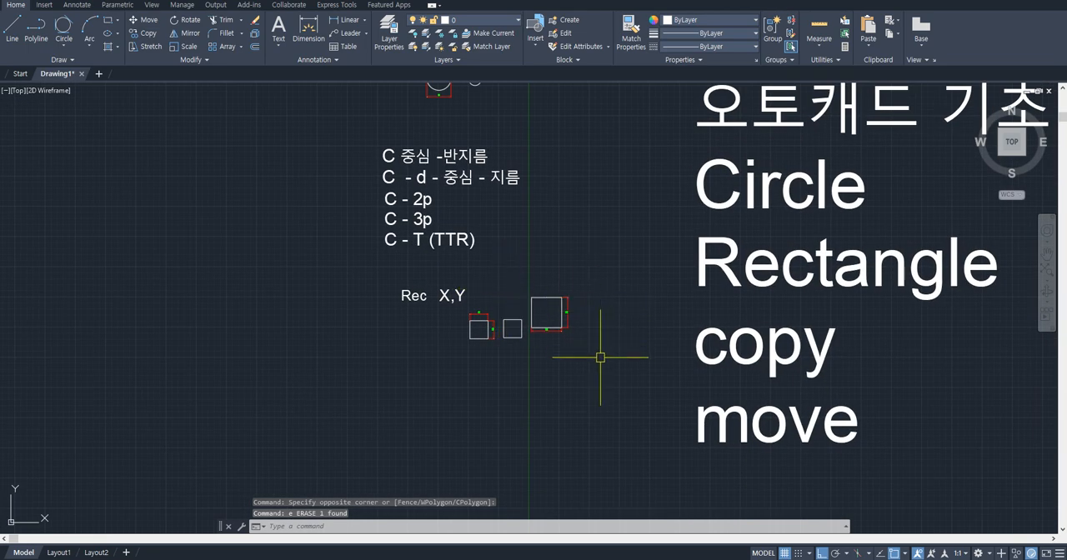
pyautogui.scroll(2, 796, 442)
pyautogui.moveTo(706, 374); pyautogui.dragTo(684, 309, button='middle')
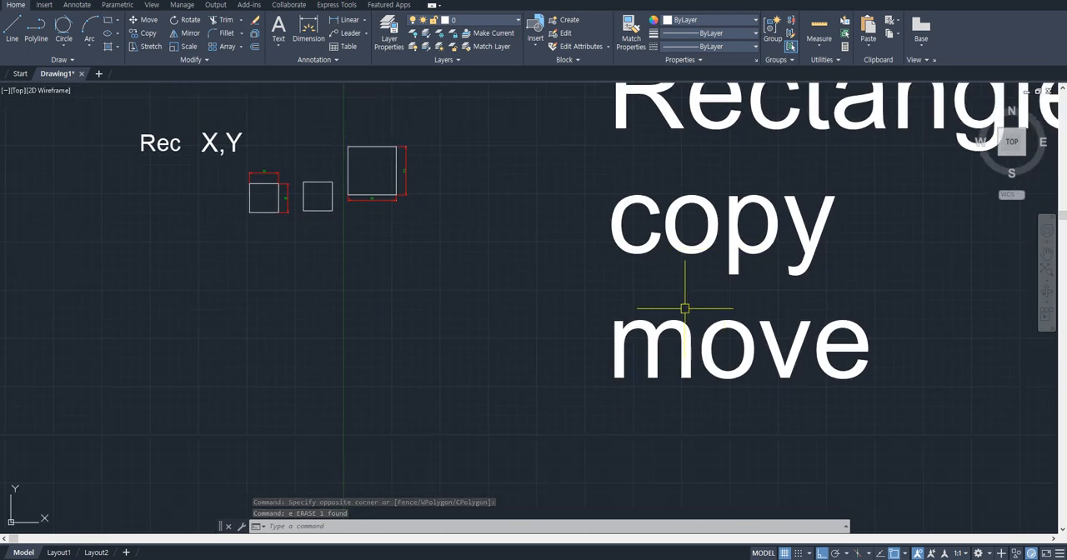
pyautogui.moveTo(424, 240); pyautogui.dragTo(553, 253, button='middle')
pyautogui.moveTo(709, 294); pyautogui.dragTo(412, 290, button='middle')
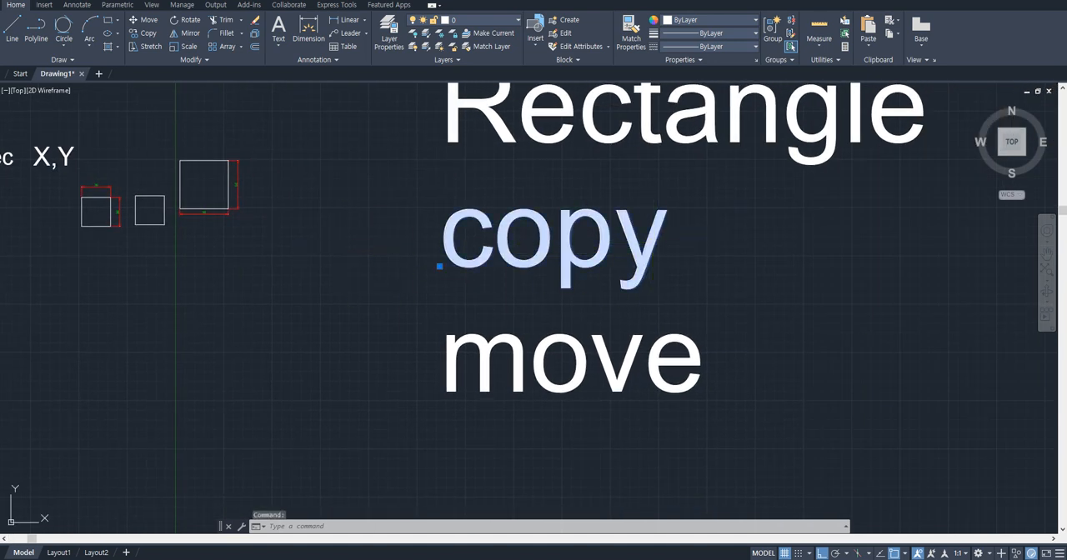
pyautogui.doubleClick(670, 241)
pyautogui.click(670, 245)
pyautogui.write(':')
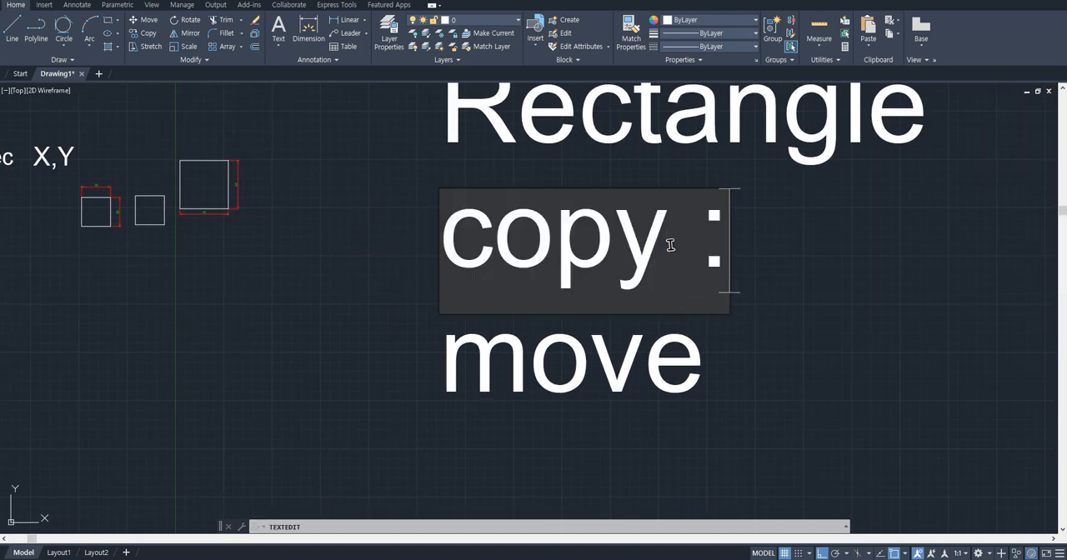
pyautogui.write(' co, cp')
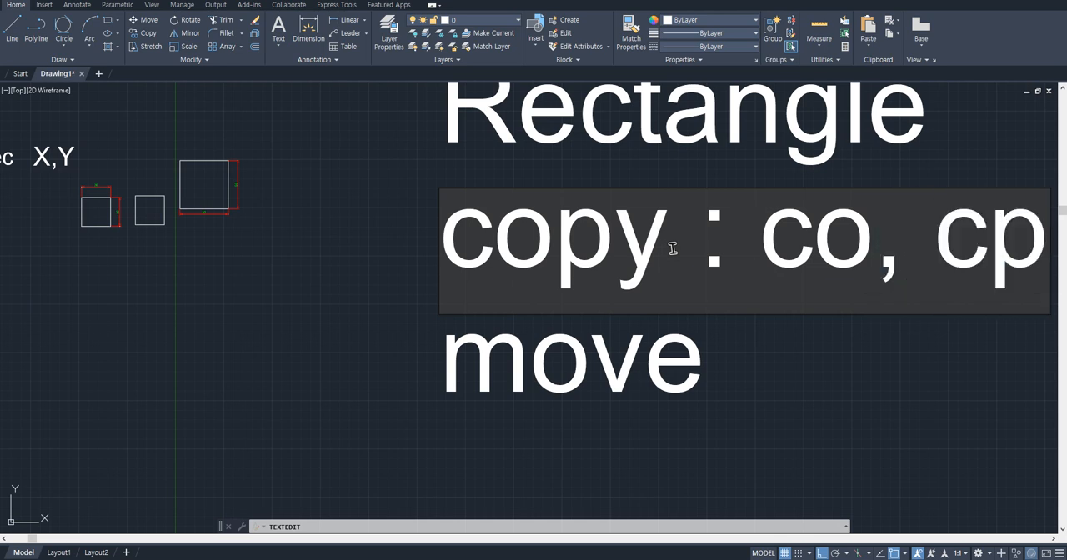
pyautogui.click(684, 350)
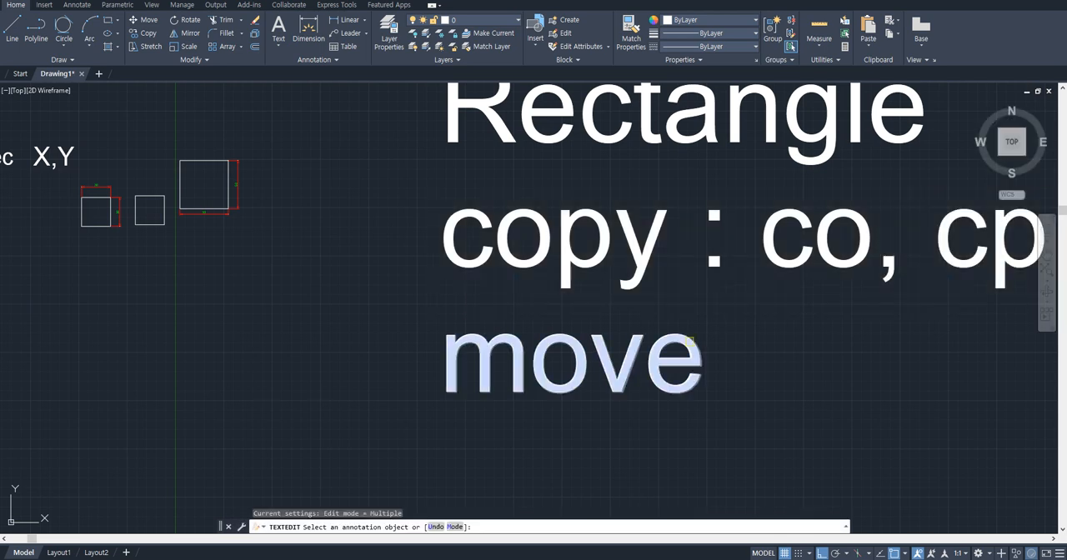
pyautogui.click(688, 346)
pyautogui.write(': m')
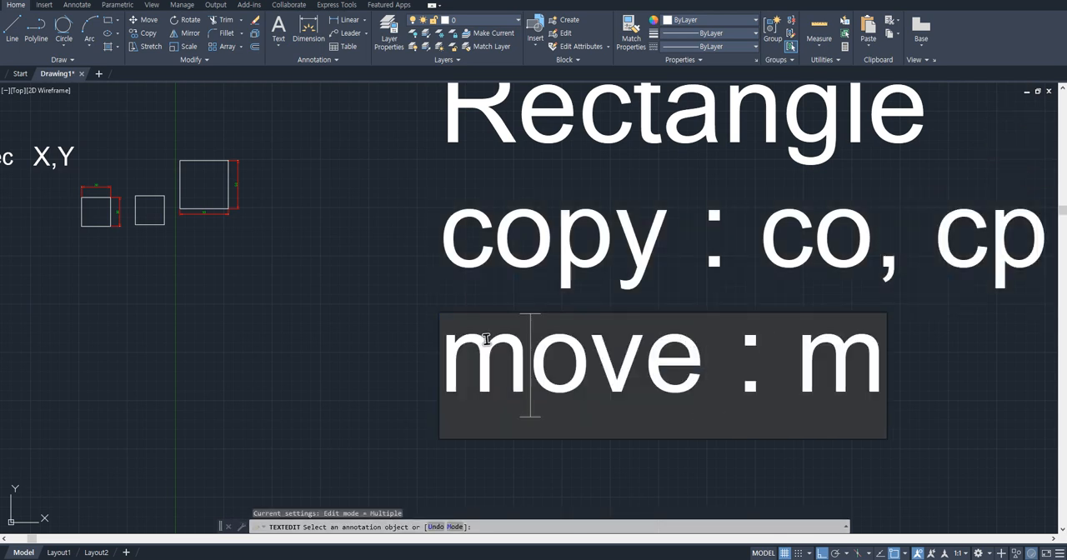
pyautogui.press('Escape')
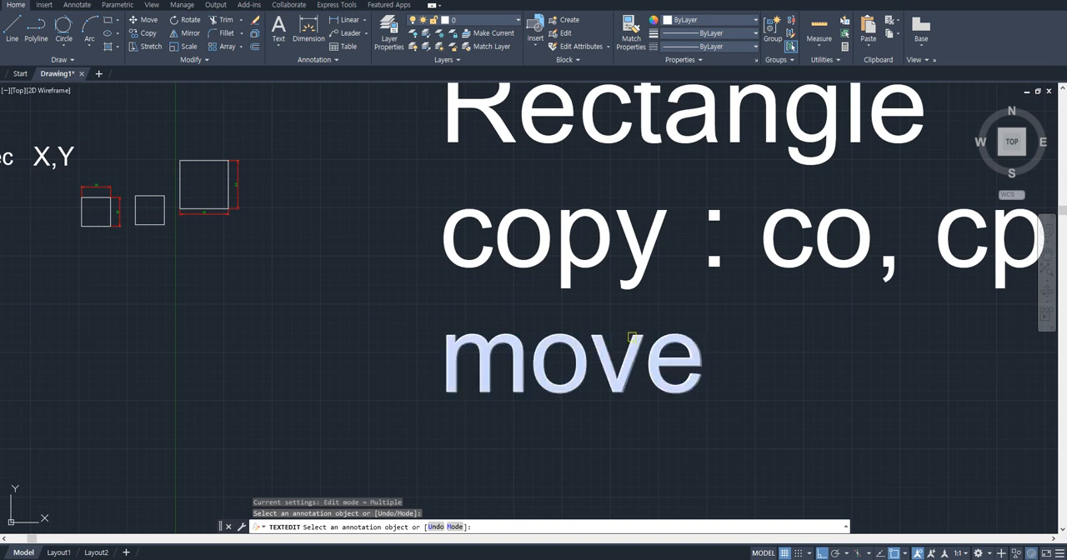
# - Extend the "move" entry in the large command list to read "move : m" and finish text editing
pyautogui.click(671, 348)
pyautogui.press('End')
pyautogui.write(': m')
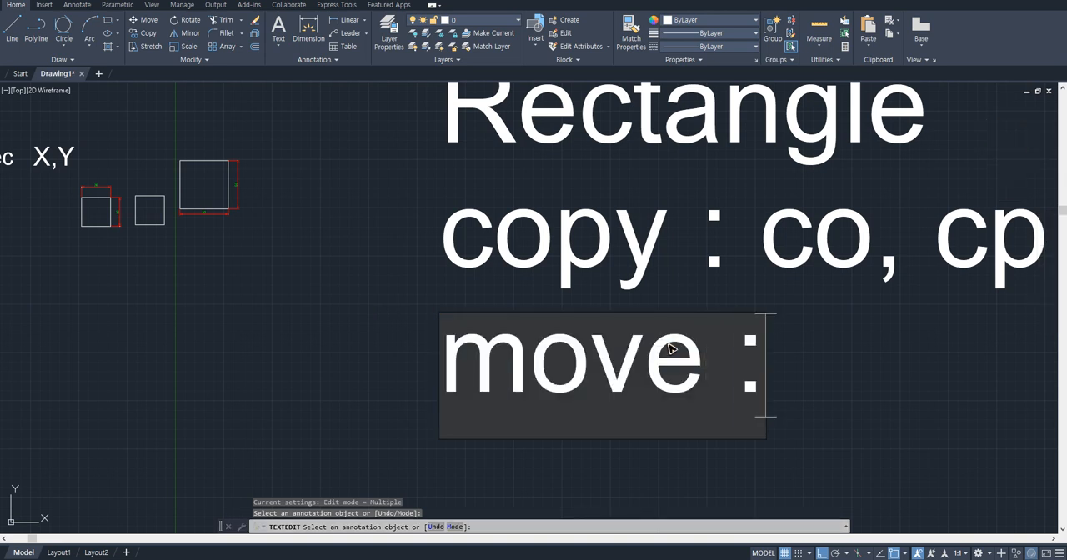
pyautogui.click(406, 298)
pyautogui.press('Escape')
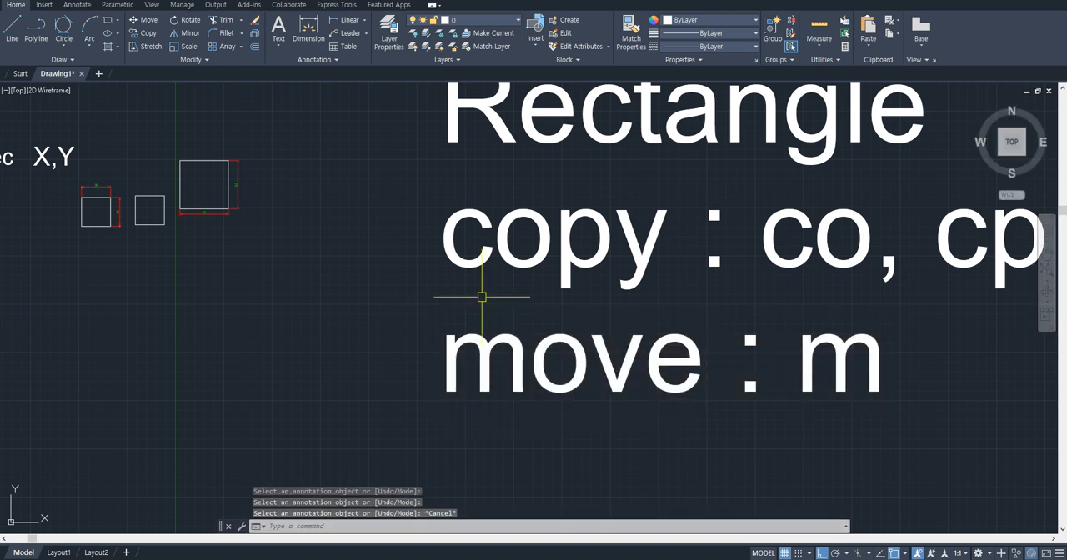
# - Shift the "move : m" text horizontally to the left with the Move command, and undo the move
pyautogui.write('m')
pyautogui.press('Return')
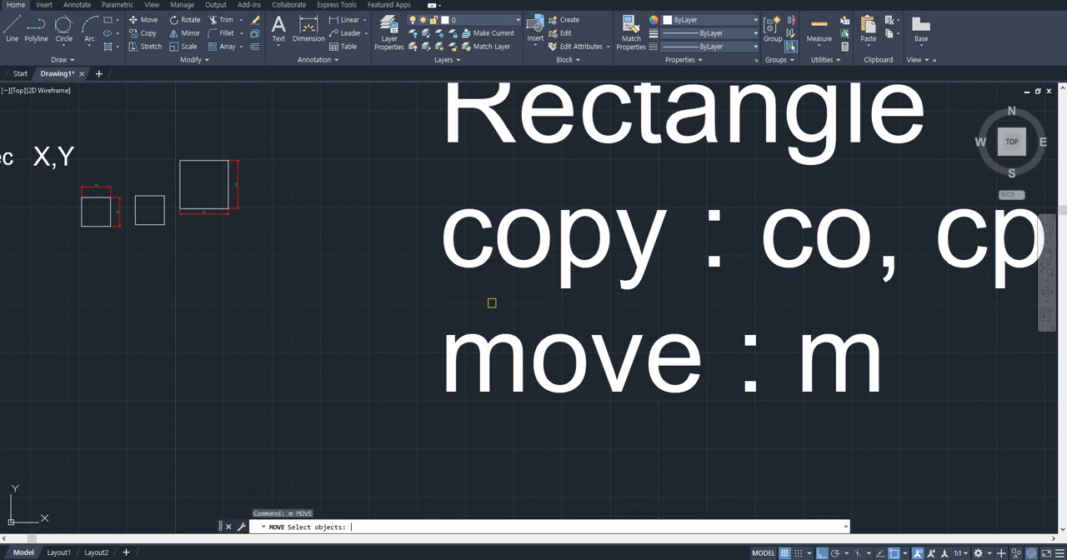
pyautogui.click(477, 304)
pyautogui.press('Return')
pyautogui.click(565, 310)
pyautogui.click(309, 310)
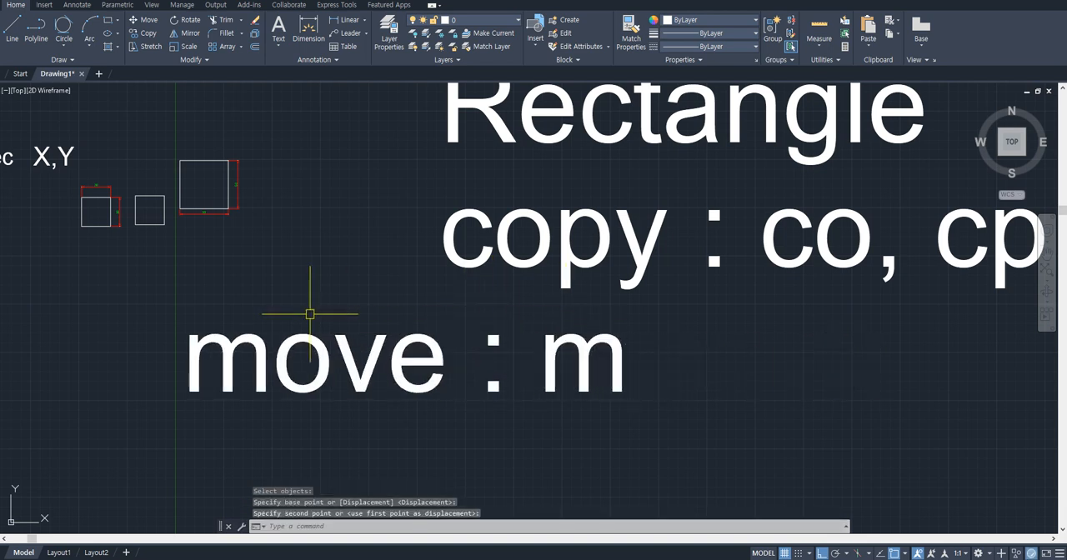
pyautogui.hotkey('ctrl', 'z')
# - Relocate the "move : m" text directly without a command, up to the left and back down to the right, and undo both moves
pyautogui.click(532, 441)
pyautogui.click(389, 333)
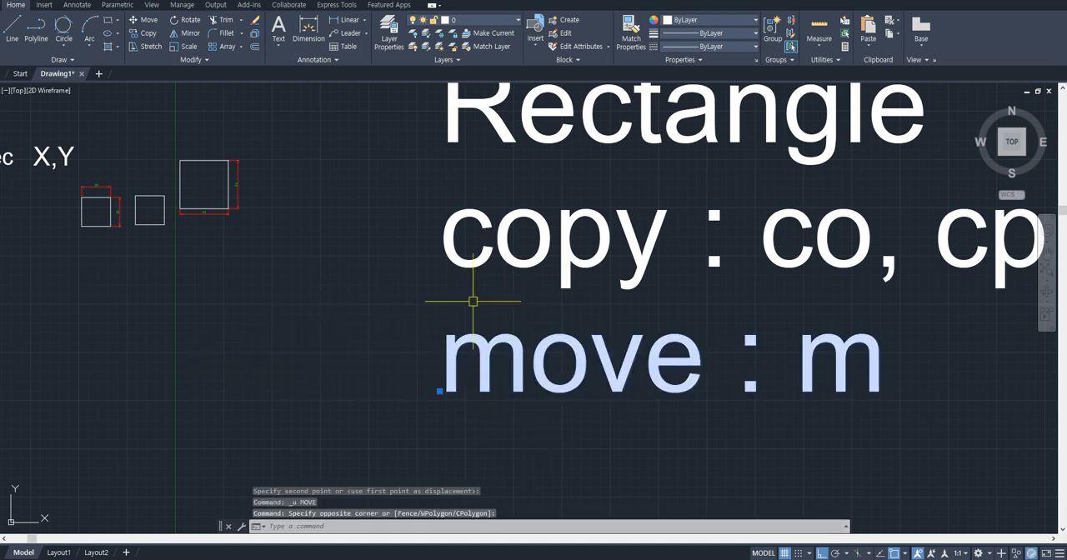
pyautogui.moveTo(474, 352); pyautogui.dragTo(229, 297)
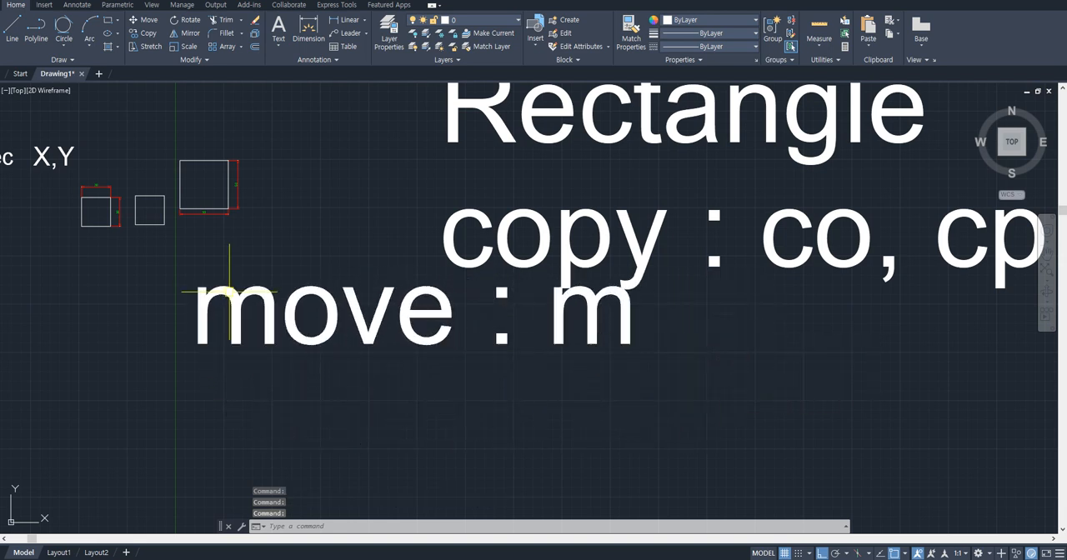
pyautogui.click(381, 341)
pyautogui.moveTo(386, 323); pyautogui.dragTo(658, 421)
pyautogui.hotkey('ctrl', 'z')
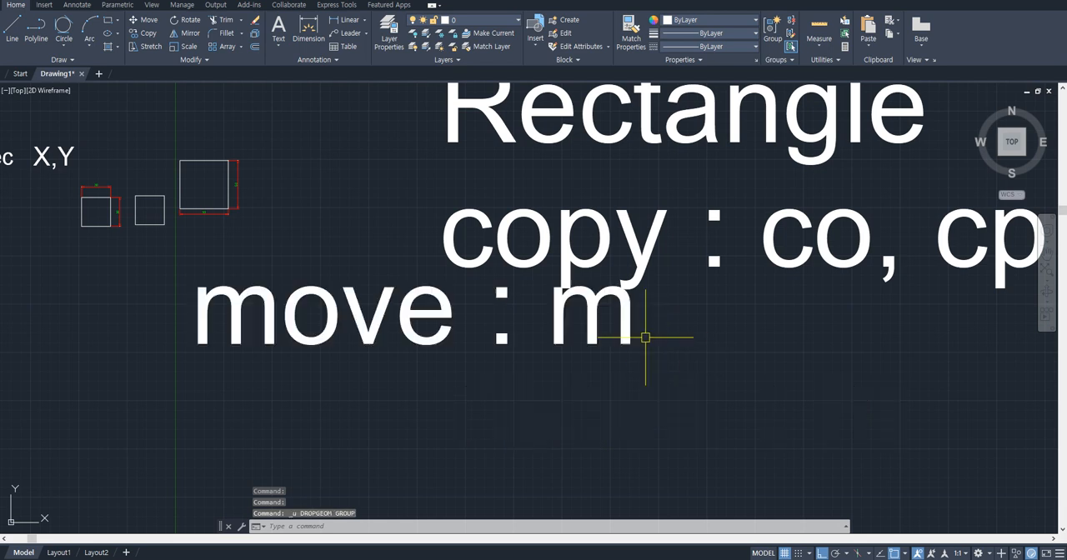
pyautogui.hotkey('ctrl', 'z')
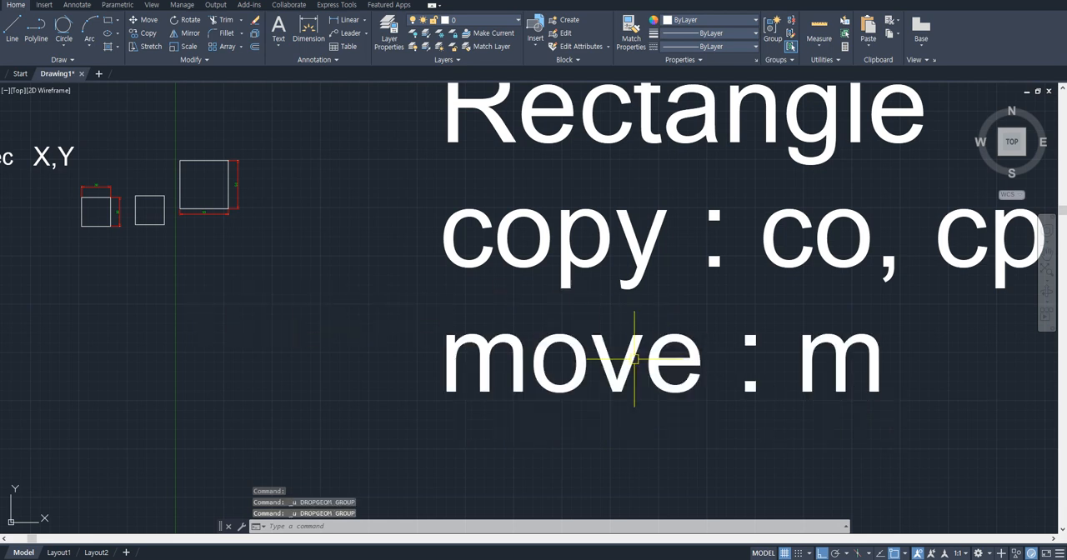
# - Relocate the "copy : co, cp" text directly without a command, down and to the left, and undo it
pyautogui.click(540, 265)
pyautogui.moveTo(543, 261); pyautogui.dragTo(441, 302)
pyautogui.hotkey('ctrl', 'z')
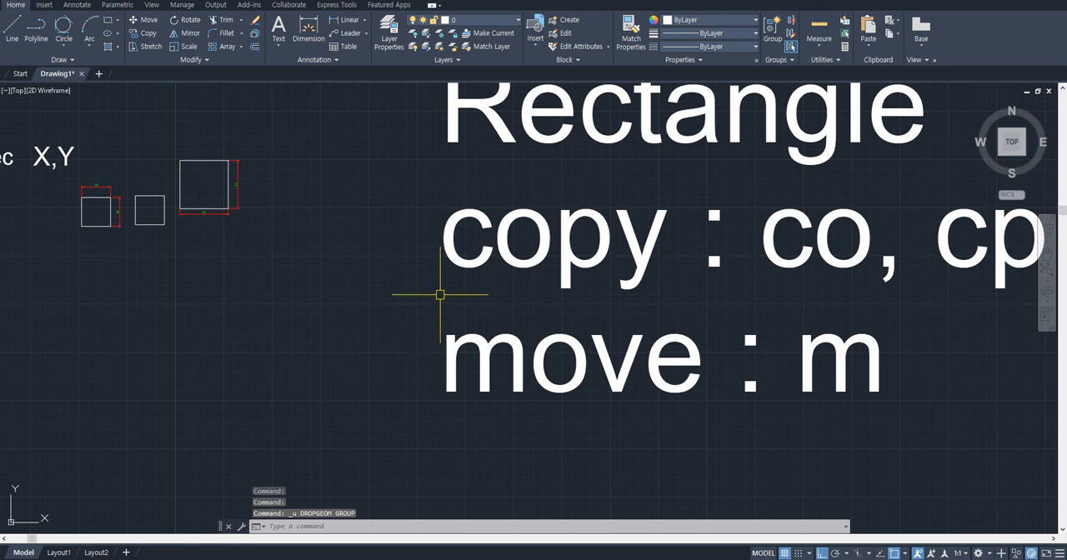
pyautogui.moveTo(452, 293); pyautogui.dragTo(617, 321, button='middle')
pyautogui.scroll(2, 482, 261)
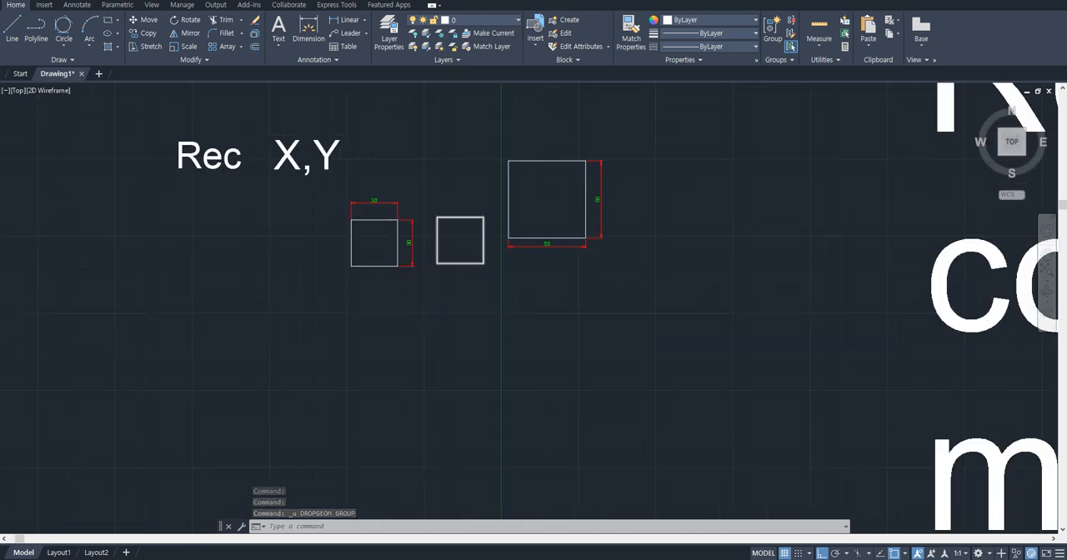
pyautogui.scroll(2, 428, 227)
pyautogui.moveTo(742, 282); pyautogui.dragTo(686, 338, button='middle')
pyautogui.click(698, 345)
pyautogui.click(492, 178)
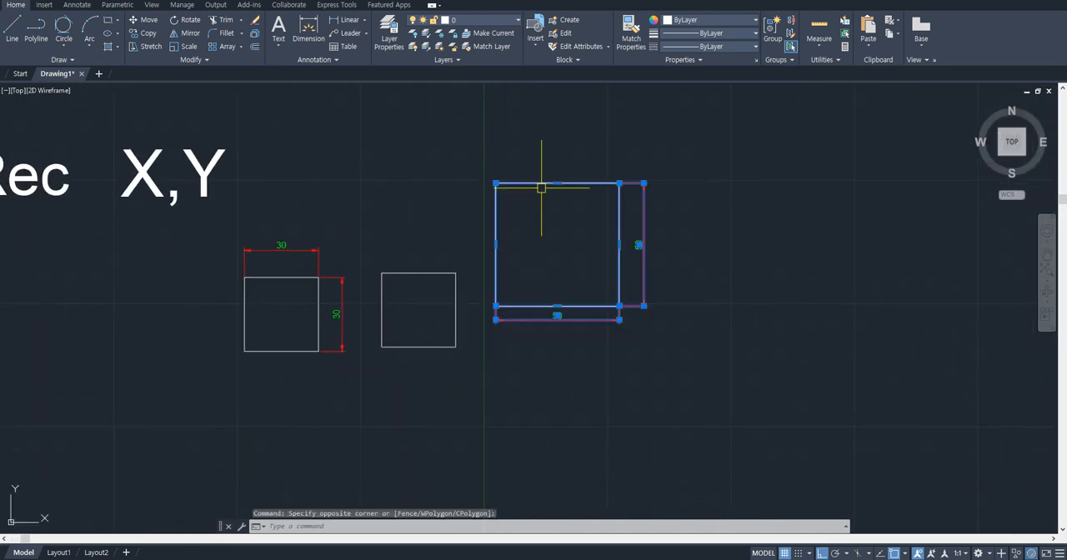
pyautogui.press('Escape')
# - Add the single-line text "ctrl + c , ctrl + v" above the 50 square, keeping the default height and rotation
pyautogui.moveTo(599, 167); pyautogui.dragTo(565, 215, button='middle')
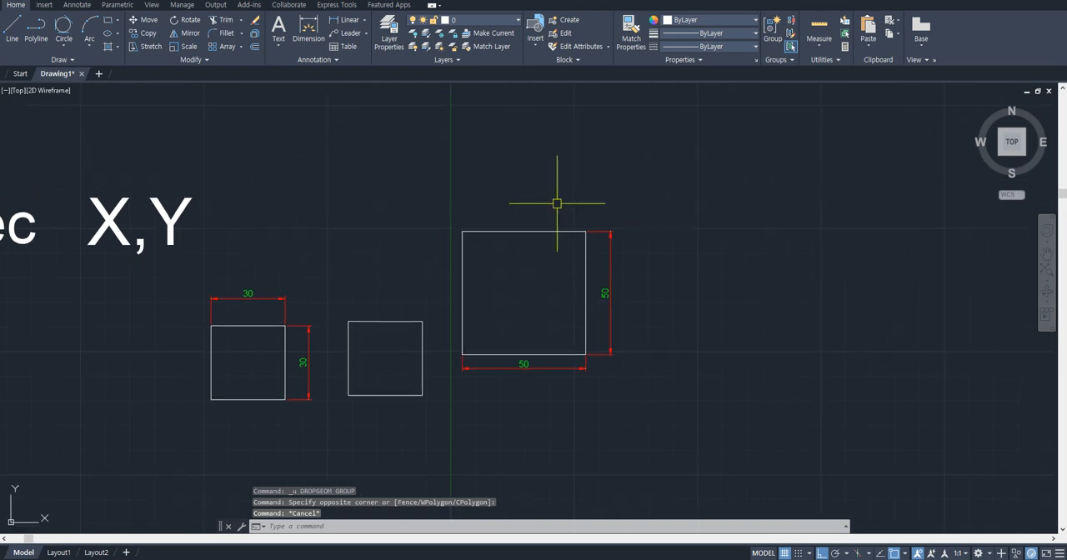
pyautogui.write('dt')
pyautogui.press('space')
pyautogui.click(556, 188)
pyautogui.press('space')
pyautogui.press('space')
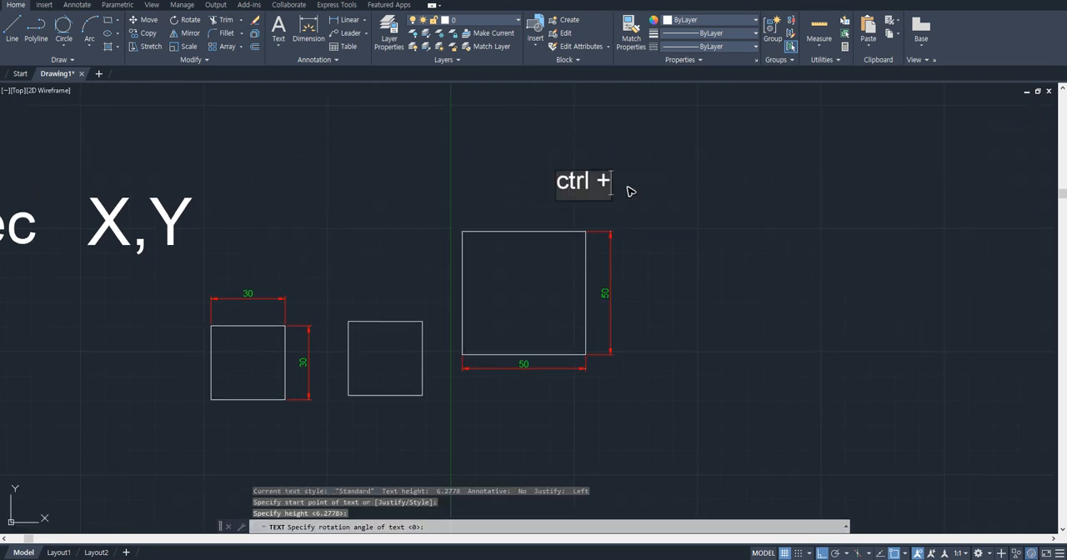
pyautogui.write('ctrl + c , ctrl + v')
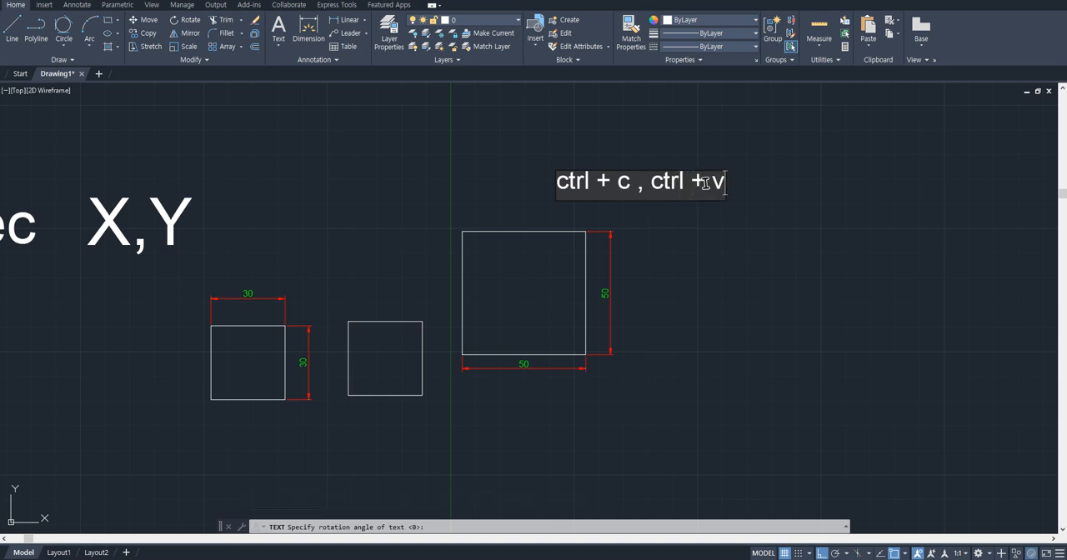
pyautogui.click(757, 209)
pyautogui.press('Escape')
# - Copy the 50 square with its dimensions through the clipboard, paste it to the right of the original, and remove the pasted copy
pyautogui.click(653, 222)
pyautogui.click(502, 374)
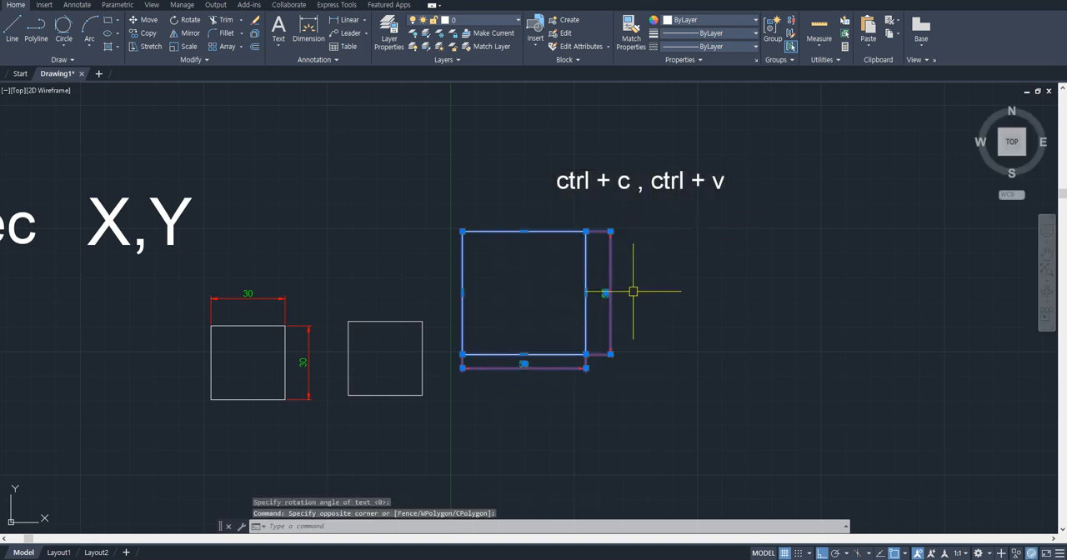
pyautogui.hotkey('ctrl', 'c')
pyautogui.hotkey('ctrl', 'v')
pyautogui.click(723, 379)
pyautogui.click(904, 422)
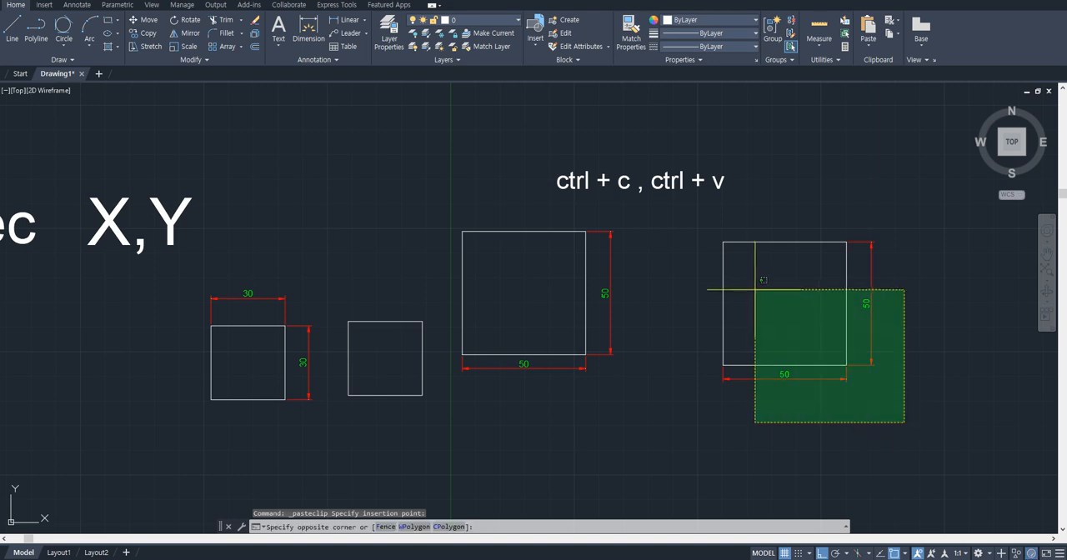
pyautogui.hotkey('ctrl', 'z')
# - Paste the copied 50 square to the right of the original again and delete it
pyautogui.hotkey('ctrl', 'v')
pyautogui.click(694, 365)
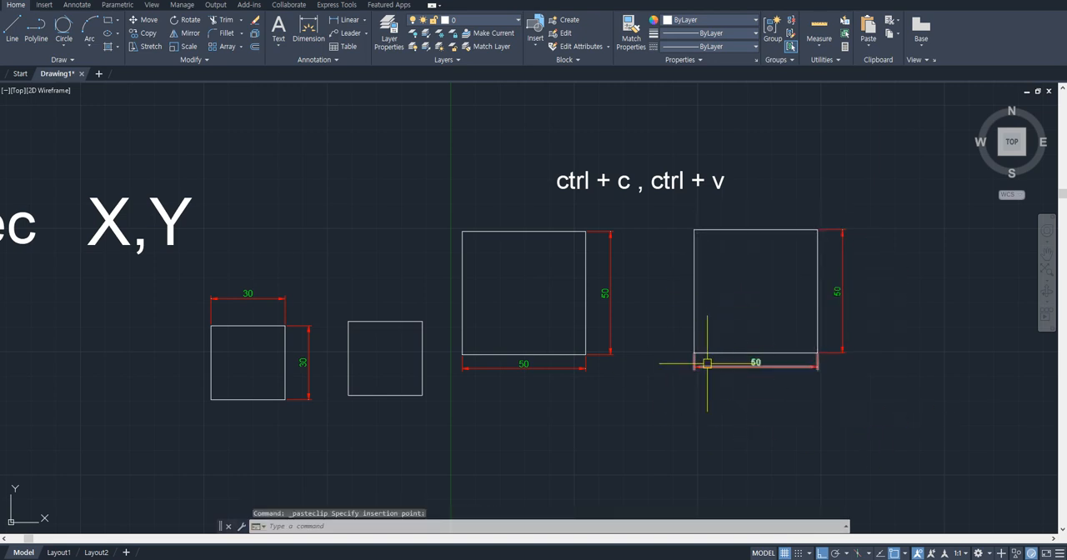
pyautogui.click(870, 392)
pyautogui.click(739, 257)
pyautogui.press('Delete')
# - Try to paste the square at the lower-right corner of the original 50 square, and undo the paste
pyautogui.hotkey('ctrl', 'v')
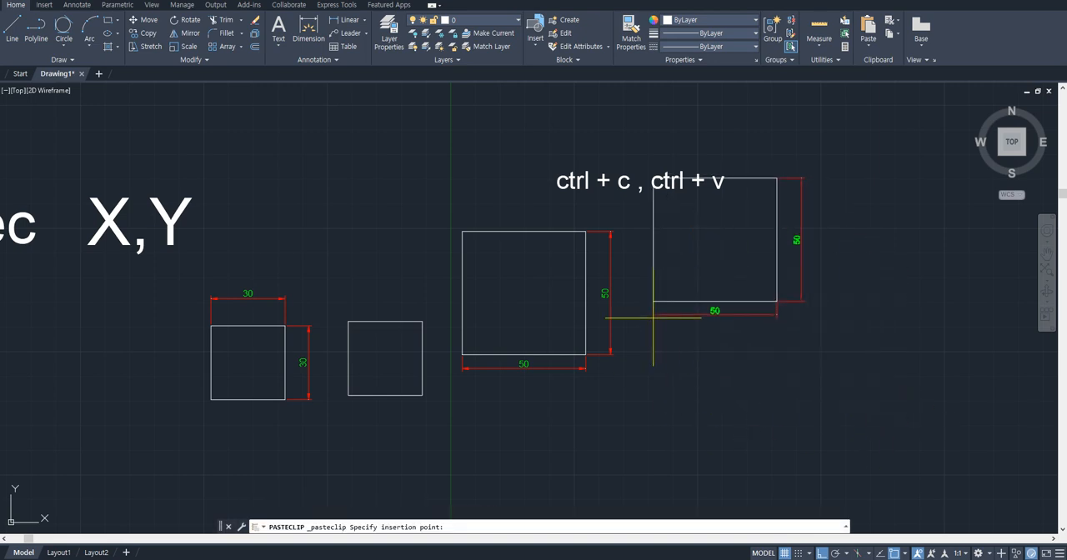
pyautogui.click(586, 355)
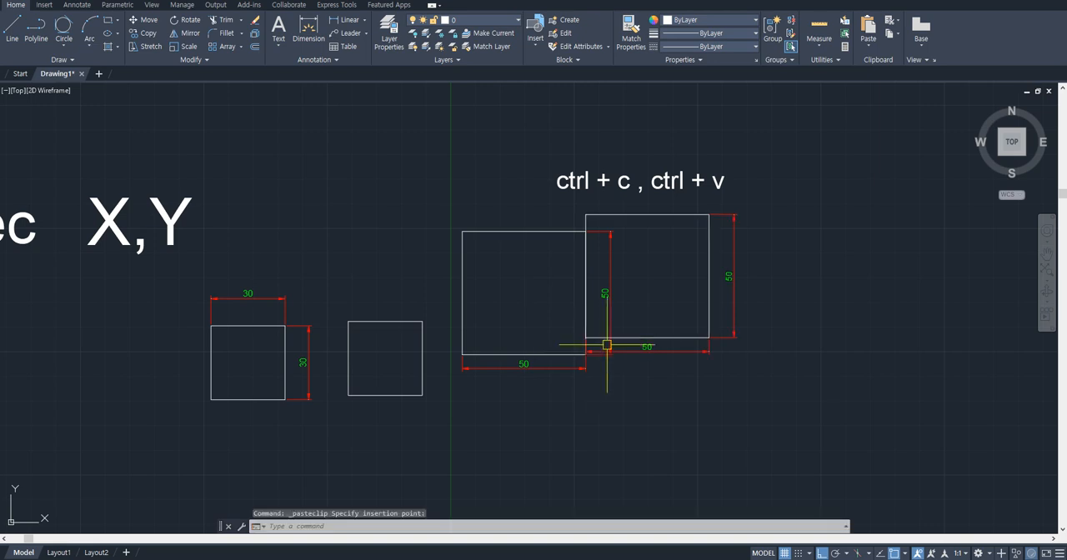
pyautogui.hotkey('ctrl', 'z')
# - Select the dimensioned 50 square, copy it to the clipboard, and paste it into the empty area on its right
pyautogui.click(667, 369)
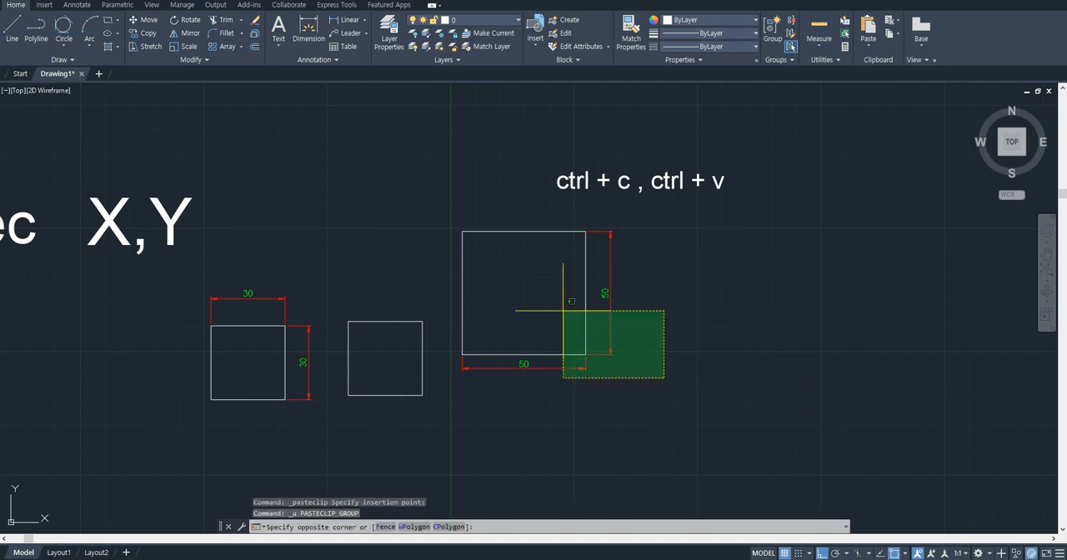
pyautogui.click(560, 310)
pyautogui.hotkey('ctrl', 'c')
pyautogui.hotkey('ctrl', 'v')
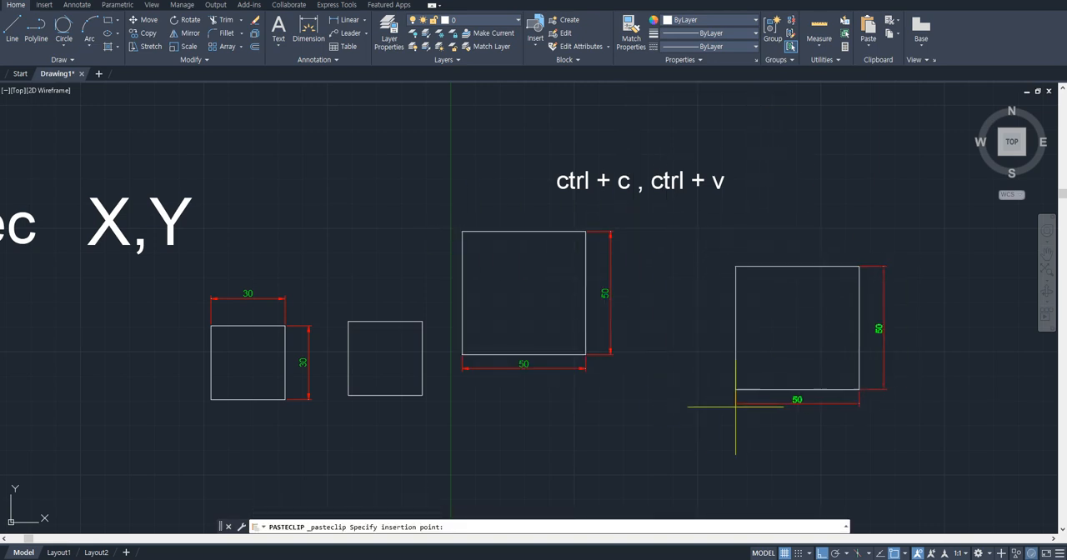
# - Erase the pasted square with its dimensions and the "ctrl + c , ctrl + v" text
pyautogui.click(908, 425)
pyautogui.click(779, 308)
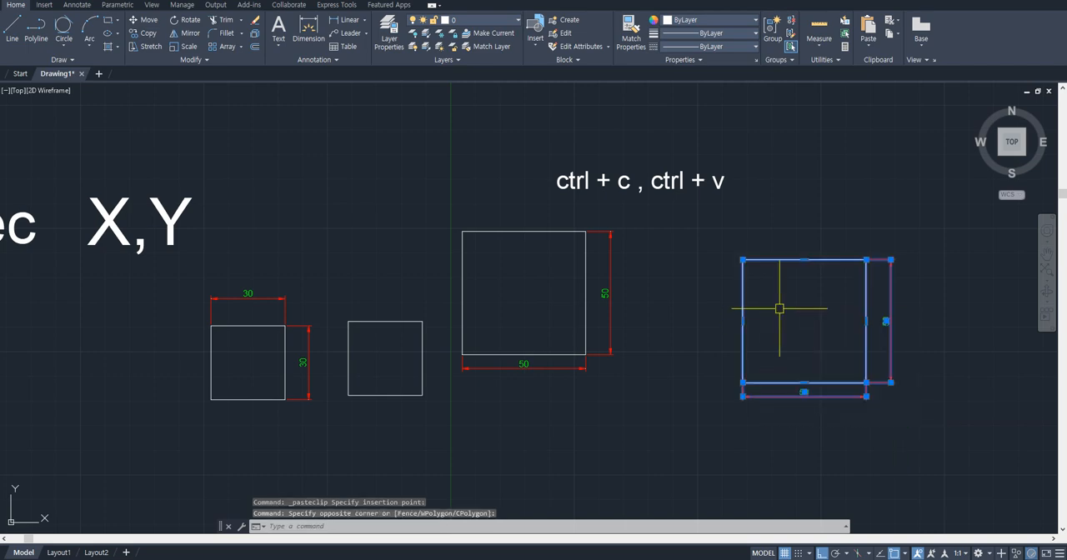
pyautogui.click(739, 245)
pyautogui.write('e')
pyautogui.press('Return')
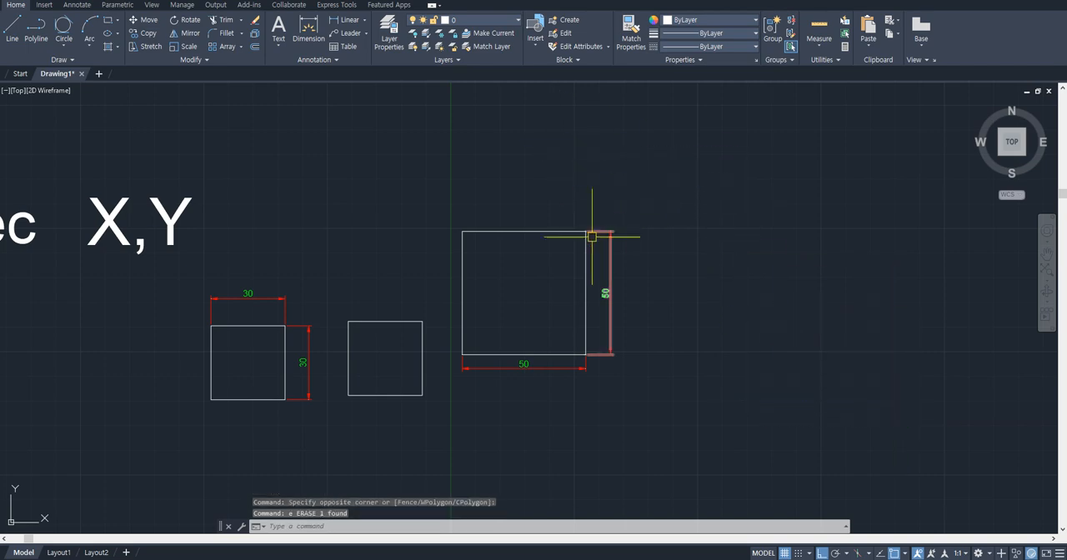
# - Copy the dimensioned 50 square horizontally to the right with the Copy command (co), and undo the copy
pyautogui.scroll(-5, 624, 245)
pyautogui.moveTo(715, 324)
pyautogui.mouseDown(button='middle')
pyautogui.moveTo(584, 301)
pyautogui.moveTo(371, 289)
pyautogui.mouseUp(button='middle')
pyautogui.moveTo(467, 290); pyautogui.dragTo(675, 285, button='middle')
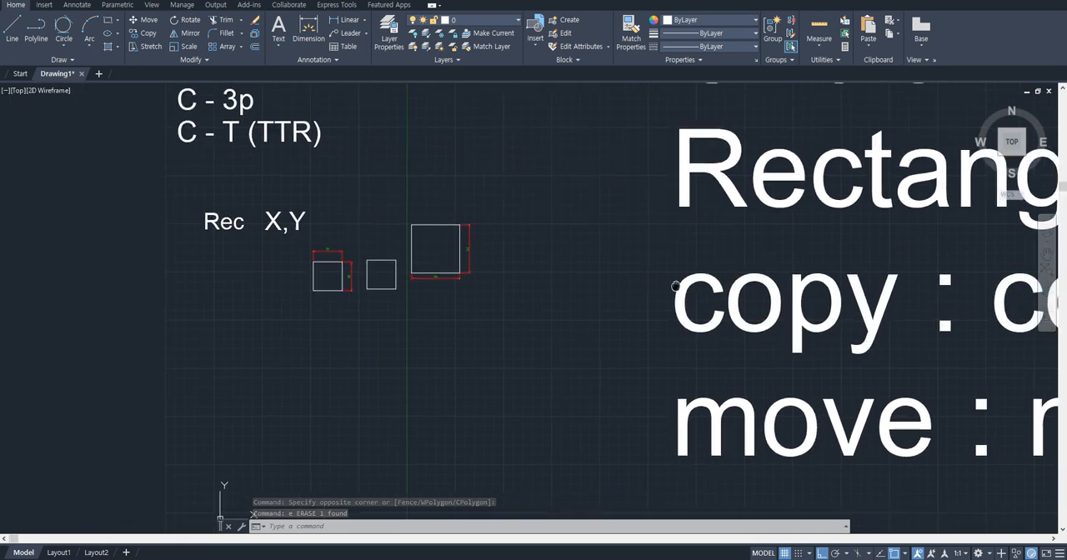
pyautogui.scroll(5, 508, 275)
pyautogui.click(508, 275)
pyautogui.click(289, 162)
pyautogui.moveTo(338, 164); pyautogui.dragTo(448, 203, button='middle')
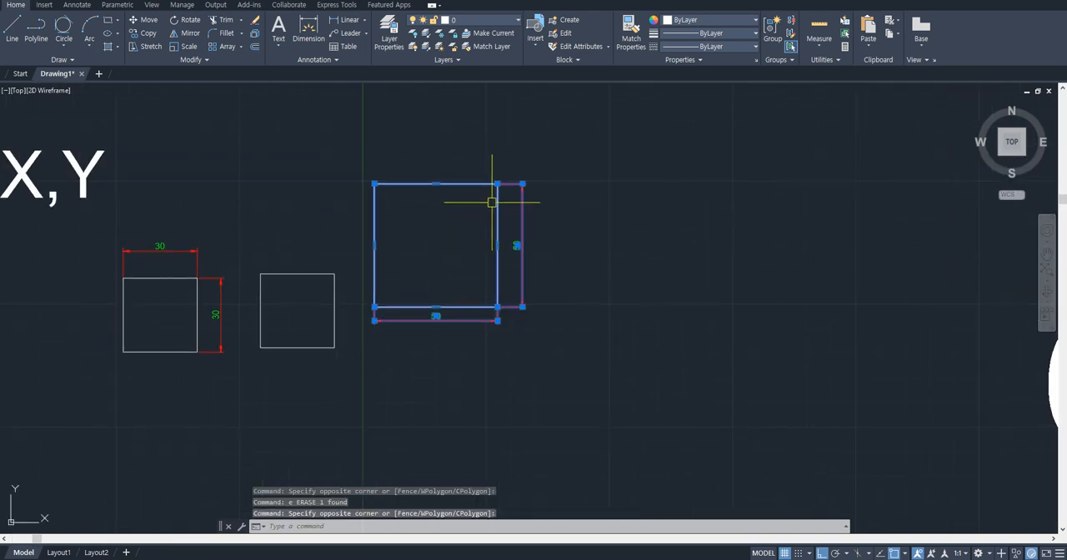
pyautogui.write('o')
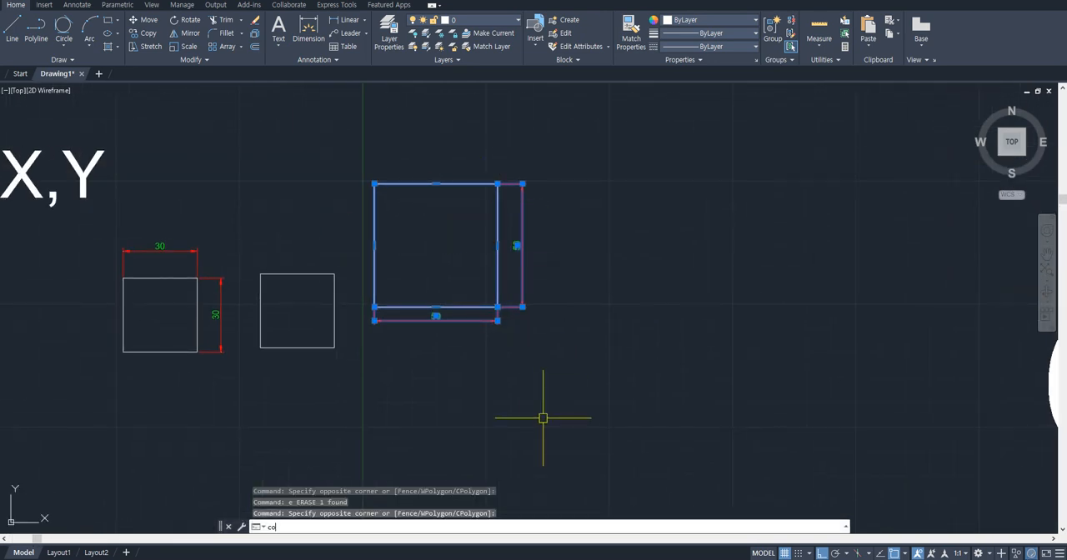
pyautogui.press('Return')
pyautogui.click(524, 325)
pyautogui.press('Escape')
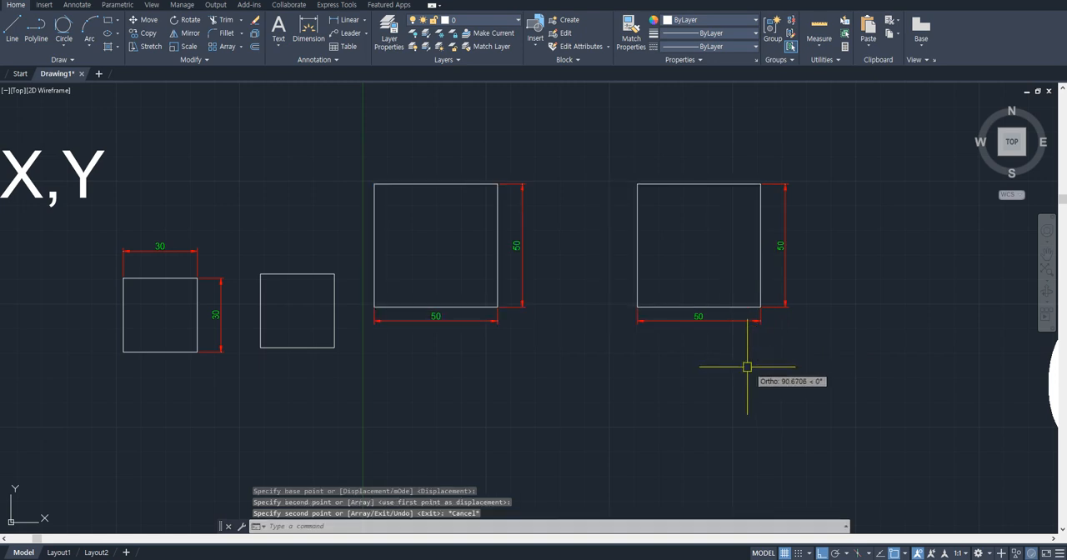
pyautogui.hotkey('ctrl', 'z')
# - Copy the dimensioned 50 square horizontally to the right with Copy Selection, using its center as the base point
pyautogui.click(589, 353)
pyautogui.click(419, 180)
pyautogui.rightClick(500, 213)
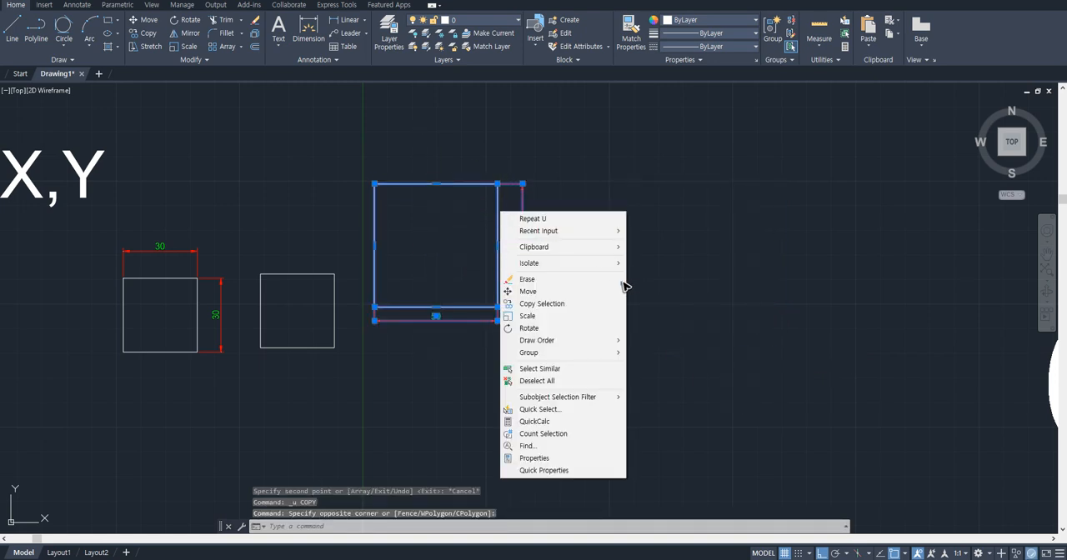
pyautogui.click(589, 310)
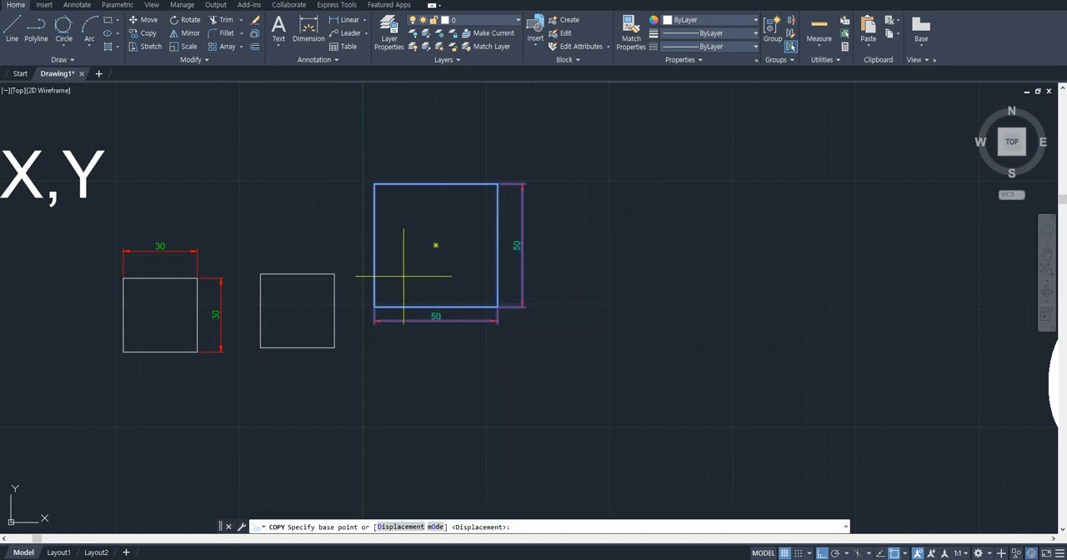
pyautogui.click(435, 245)
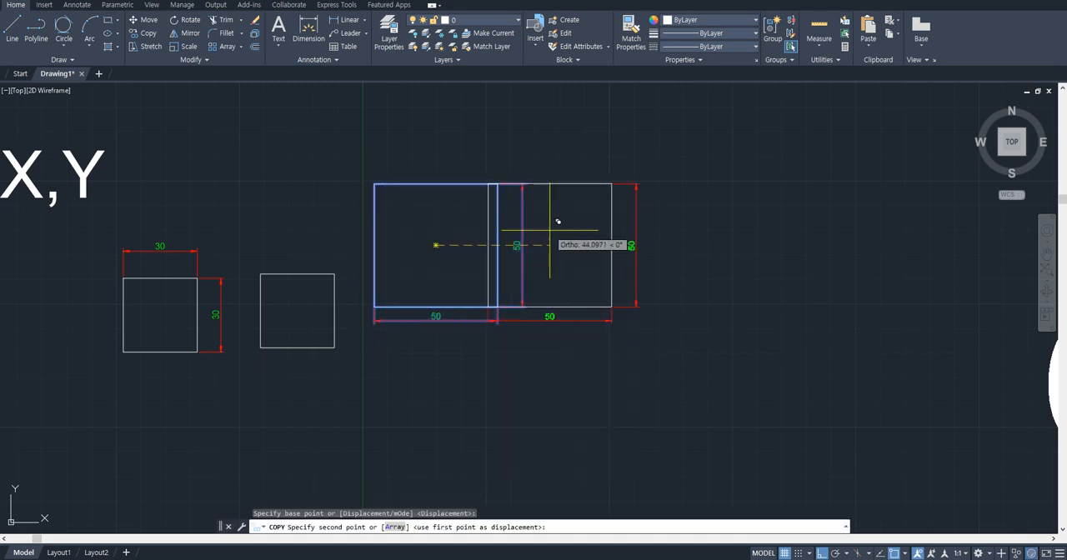
pyautogui.click(656, 269)
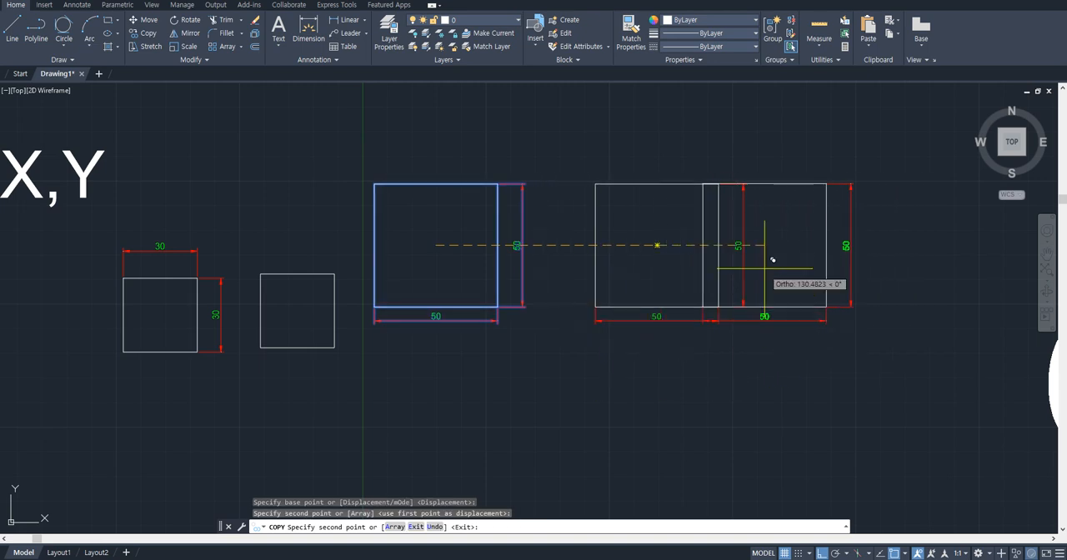
# - Turn Ortho off, place two more copies above the squares, end the command, and undo the whole copy operation
pyautogui.moveTo(440, 185); pyautogui.dragTo(452, 290, button='middle')
pyautogui.press('F8')
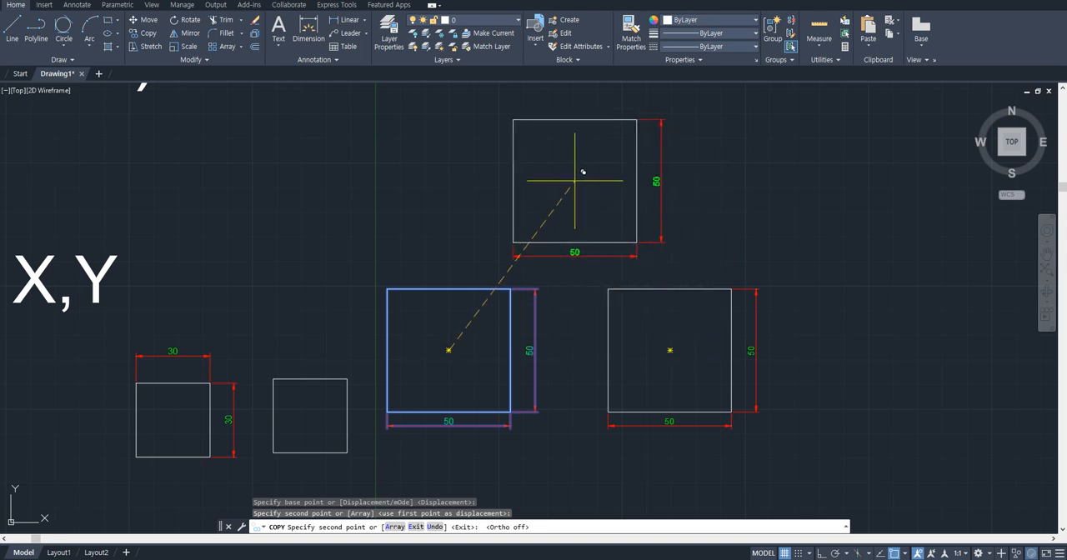
pyautogui.click(574, 181)
pyautogui.click(755, 185)
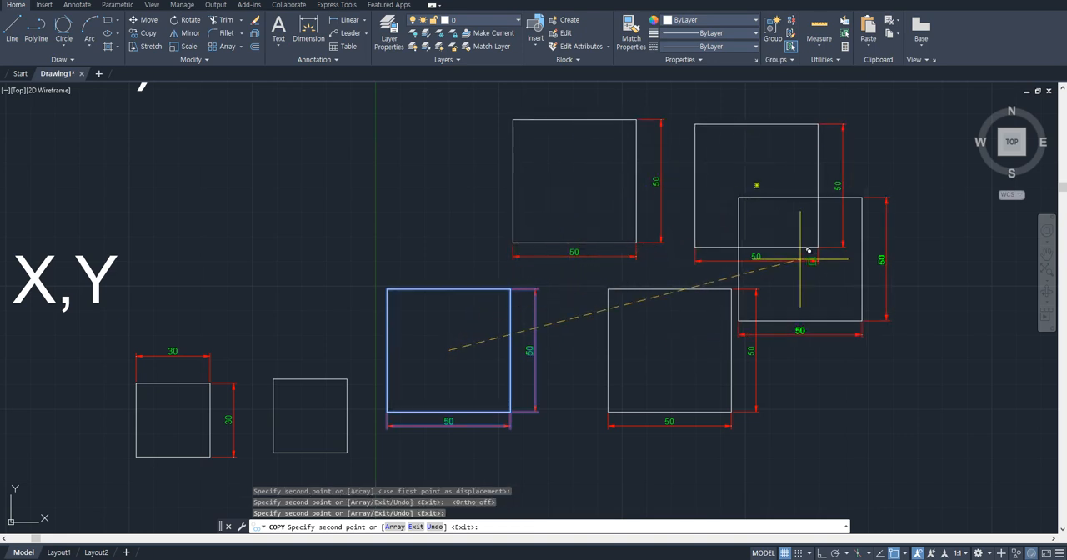
pyautogui.press('Escape')
pyautogui.hotkey('ctrl', 'z')
# - Copy only the 50 square, without dimensions, from its lower-left corner to its upper-left corner so the copy stacks on top
pyautogui.click(546, 302)
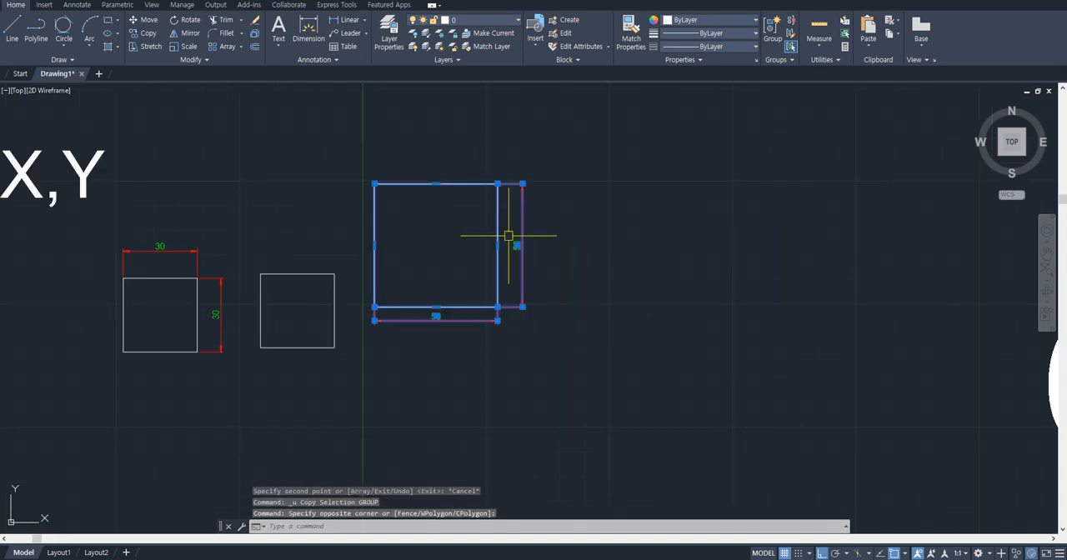
pyautogui.press('Escape')
pyautogui.moveTo(508, 239); pyautogui.dragTo(586, 273, button='middle')
pyautogui.click(571, 254)
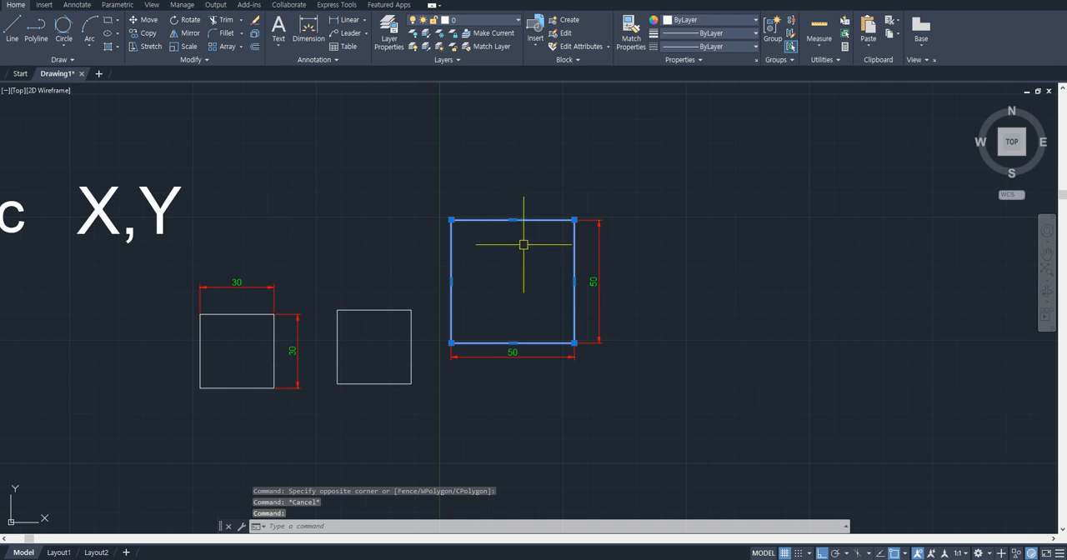
pyautogui.write('co')
pyautogui.press('Return')
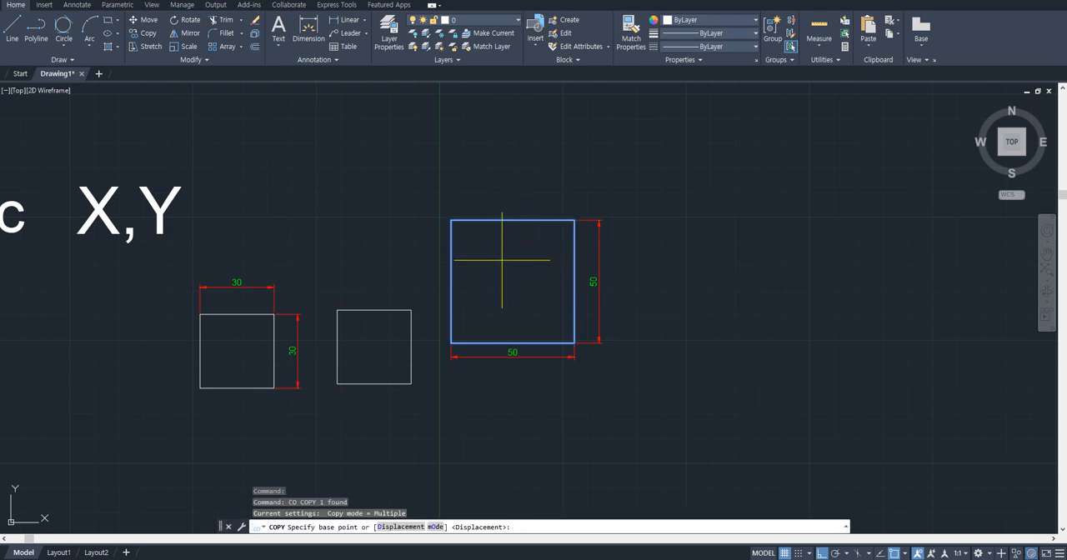
pyautogui.click(451, 341)
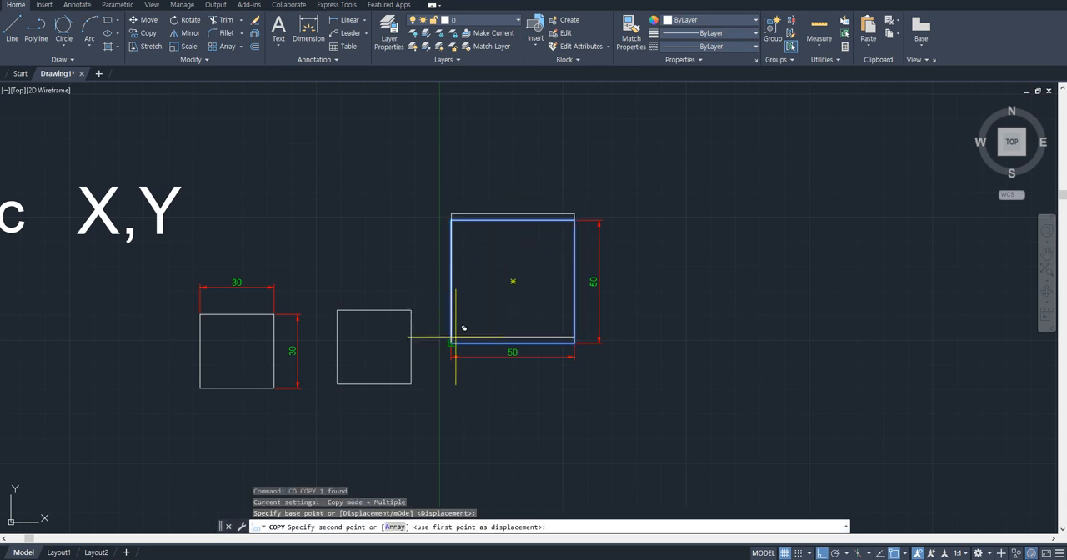
pyautogui.click(458, 206)
pyautogui.press('Escape')
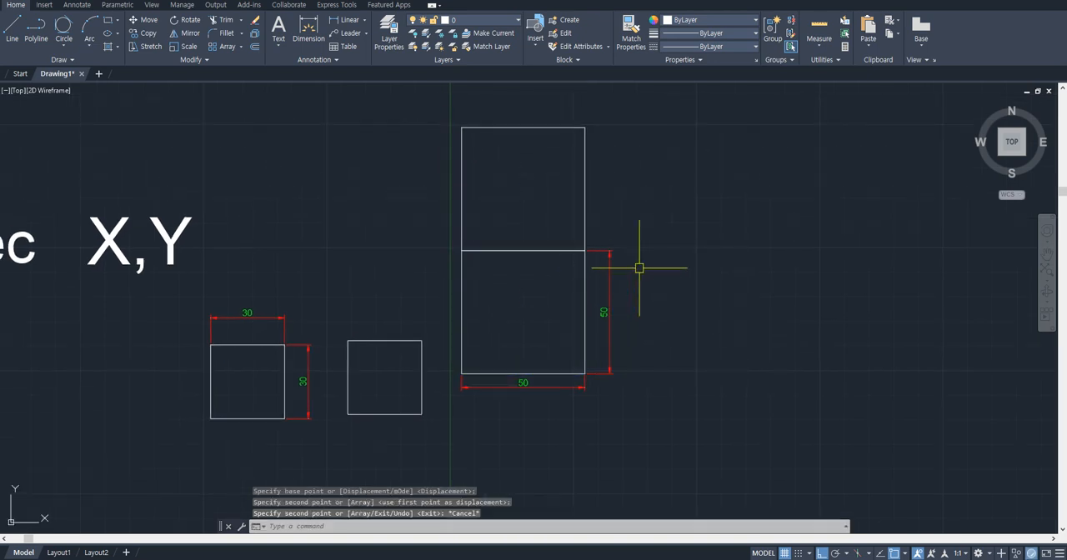
# - Copy the upper square from its lower-left corner to its lower-right, upper-right and upper-left corners
pyautogui.scroll(8, 638, 269)
pyautogui.scroll(-8, 541, 267)
pyautogui.click(560, 230)
pyautogui.click(526, 211)
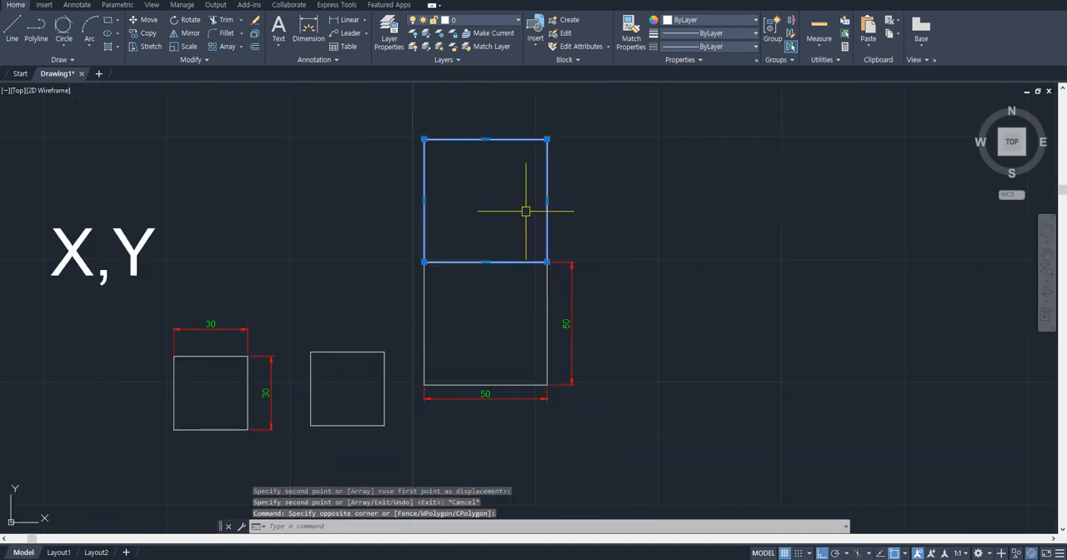
pyautogui.write('co')
pyautogui.press('Return')
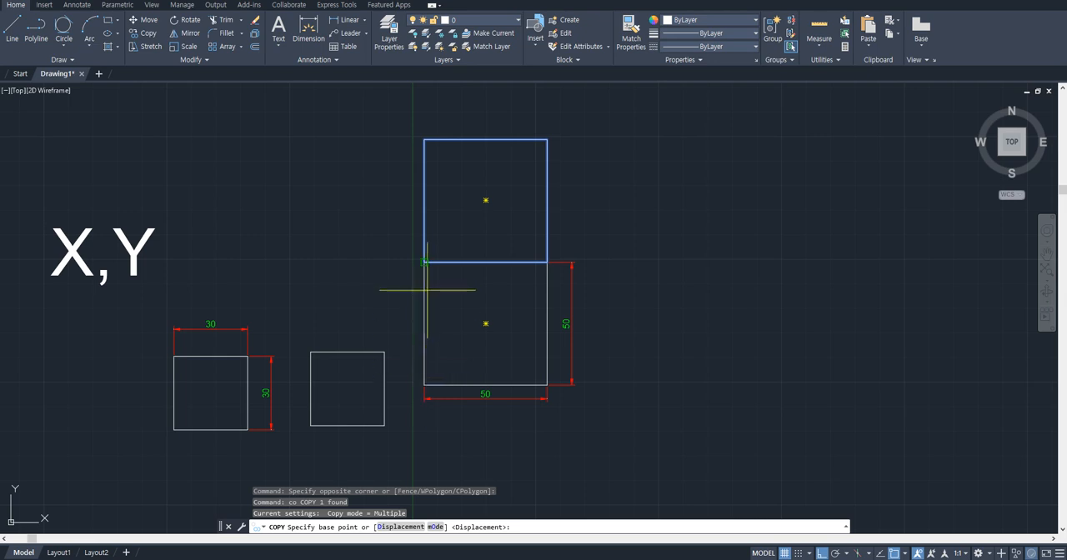
pyautogui.click(425, 262)
pyautogui.moveTo(506, 242); pyautogui.dragTo(525, 311, button='middle')
pyautogui.click(565, 331)
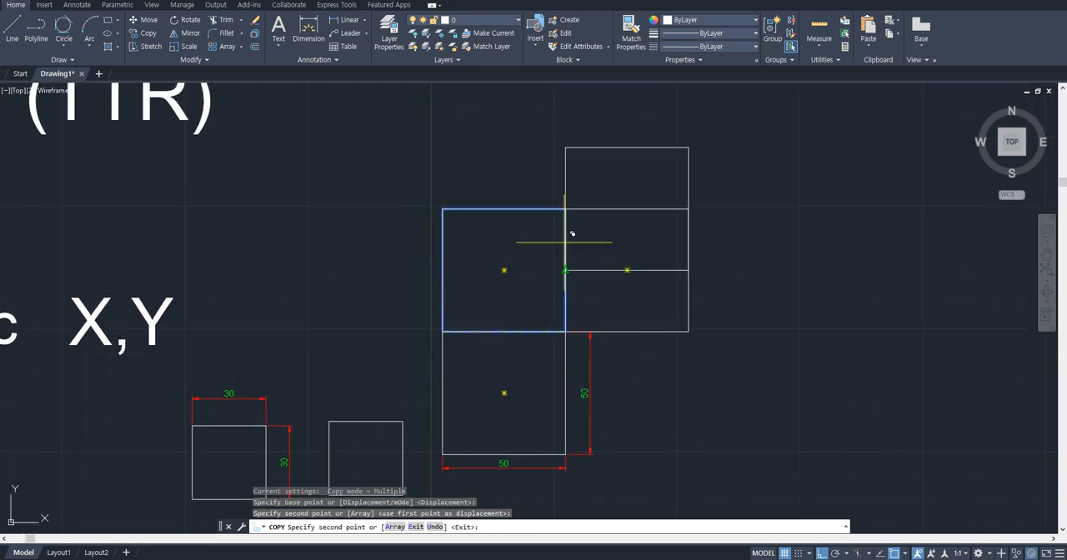
pyautogui.click(570, 207)
pyautogui.click(451, 205)
pyautogui.press('Escape')
# - Erase the 40 dimension below the large circle
pyautogui.moveTo(672, 252)
pyautogui.mouseDown(button='middle')
pyautogui.moveTo(620, 272)
pyautogui.moveTo(612, 309)
pyautogui.mouseUp(button='middle')
pyautogui.scroll(-2, 673, 259)
pyautogui.scroll(-4, 600, 267)
pyautogui.moveTo(578, 234); pyautogui.dragTo(580, 361, button='middle')
pyautogui.scroll(4, 486, 238)
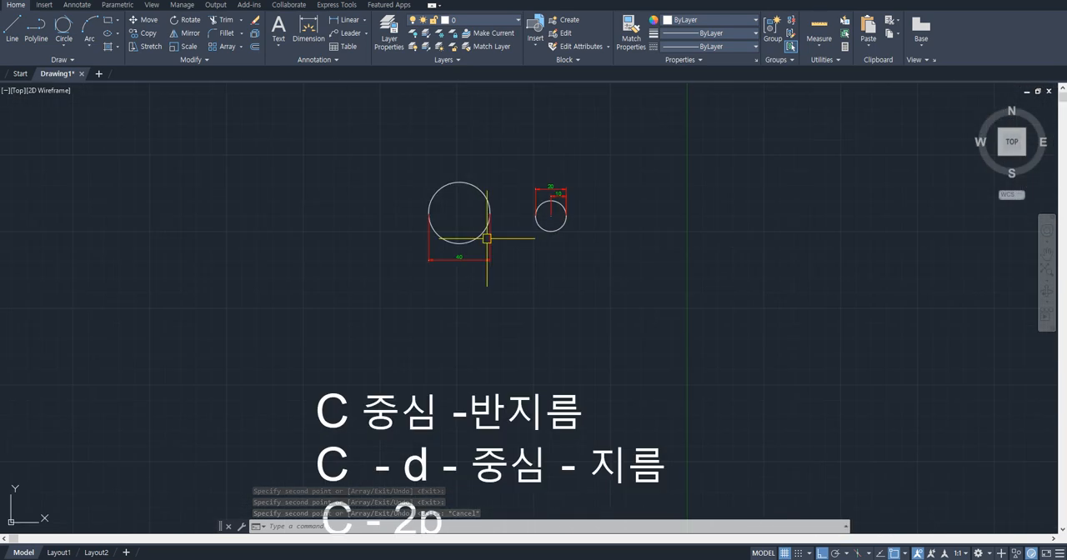
pyautogui.scroll(4, 487, 239)
pyautogui.click(515, 264)
pyautogui.click(464, 295)
pyautogui.moveTo(464, 295); pyautogui.dragTo(493, 360, button='middle')
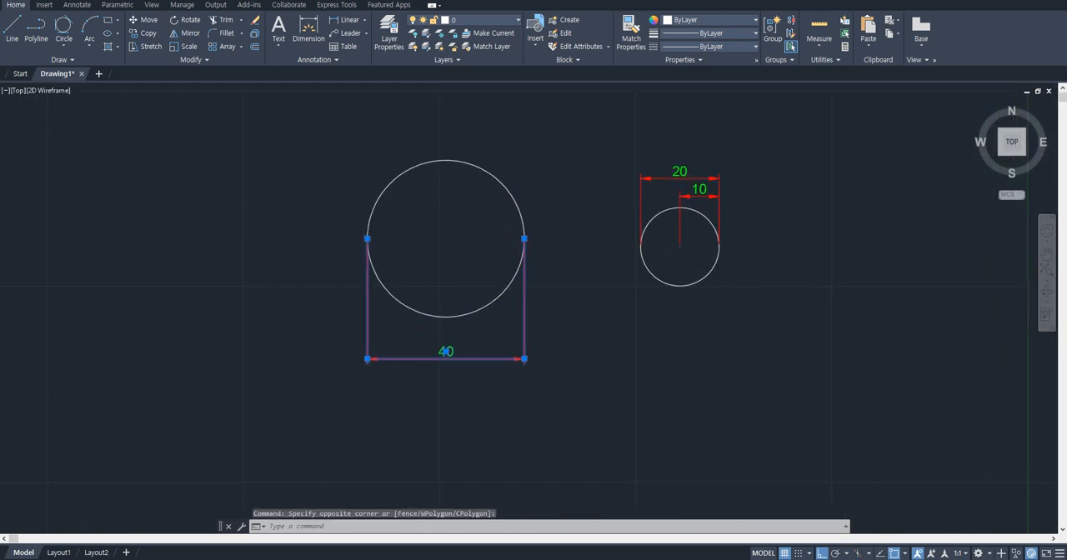
pyautogui.write('e')
pyautogui.press('Return')
# - Copy the large circle from its right quadrant to its left quadrant, then to the new copy's left quadrant, forming a tangent row
pyautogui.click(562, 172)
pyautogui.click(424, 242)
pyautogui.moveTo(421, 194); pyautogui.dragTo(500, 219, button='middle')
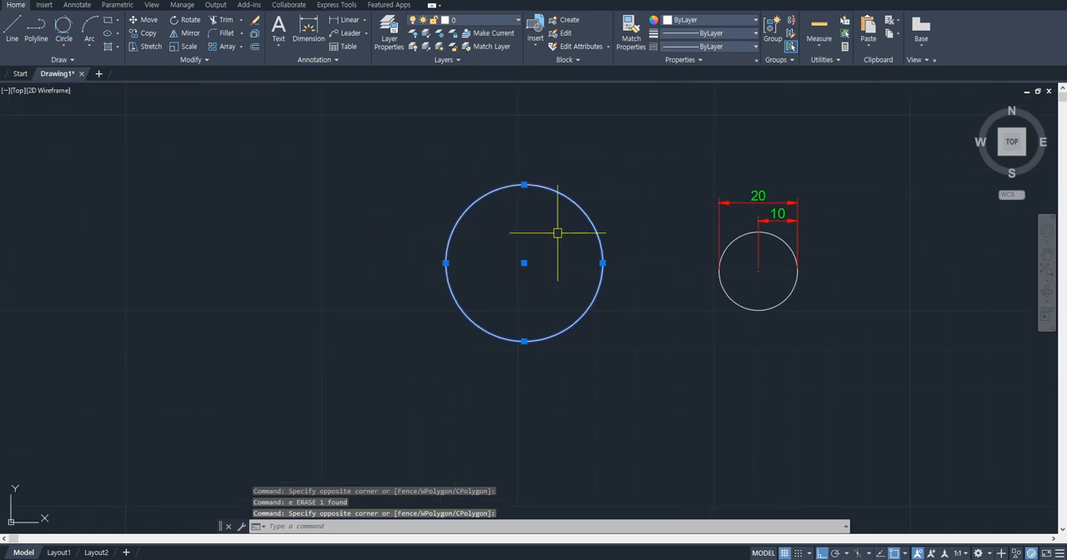
pyautogui.press('Escape')
pyautogui.click(567, 207)
pyautogui.click(562, 189)
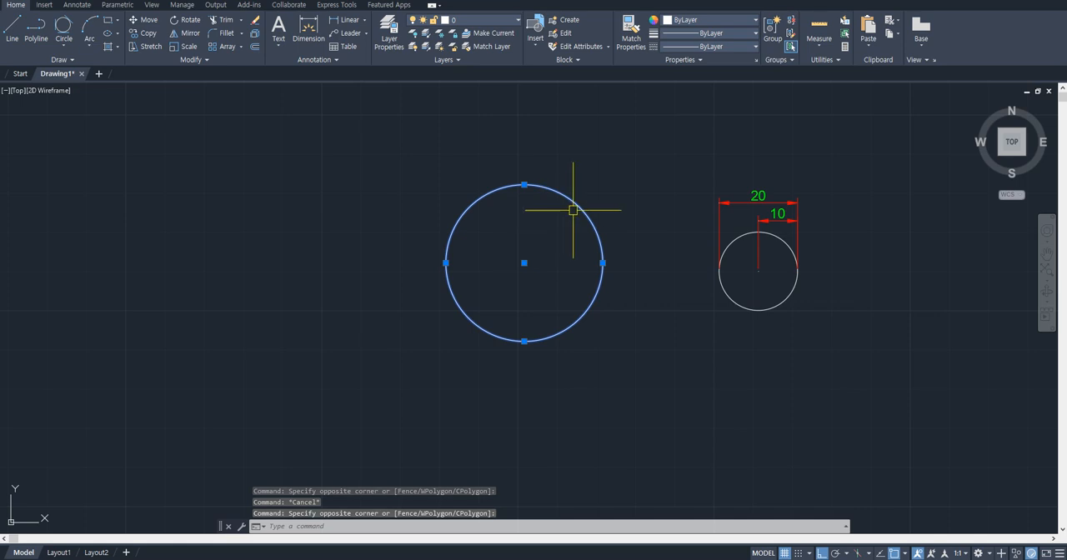
pyautogui.rightClick(572, 210)
pyautogui.click(658, 306)
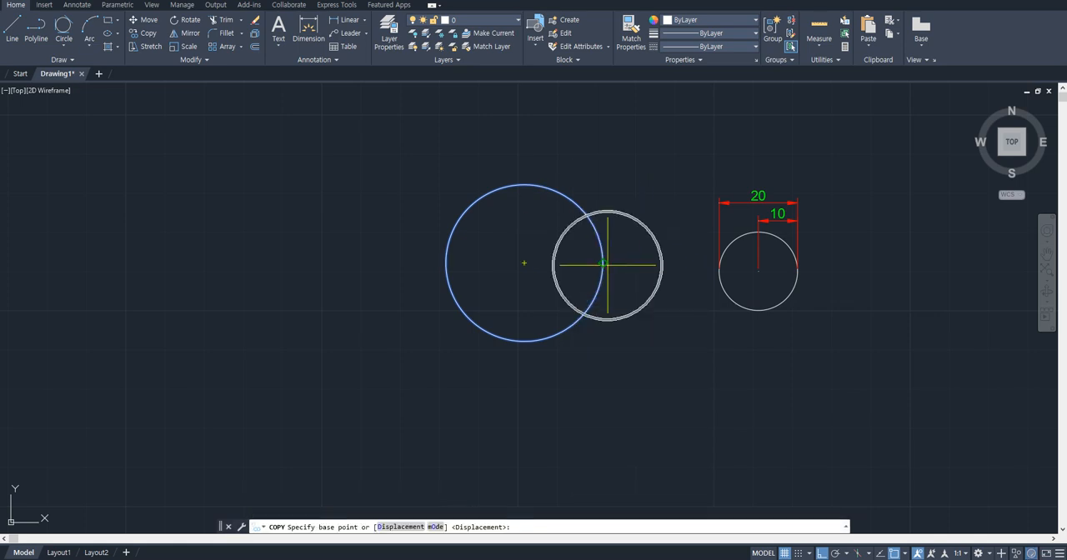
pyautogui.click(603, 264)
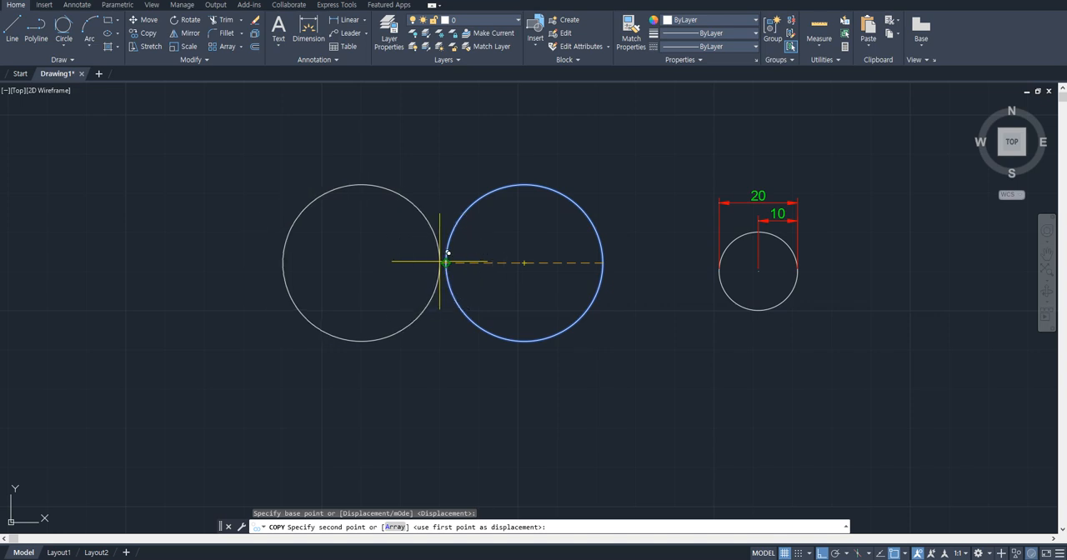
pyautogui.click(309, 400)
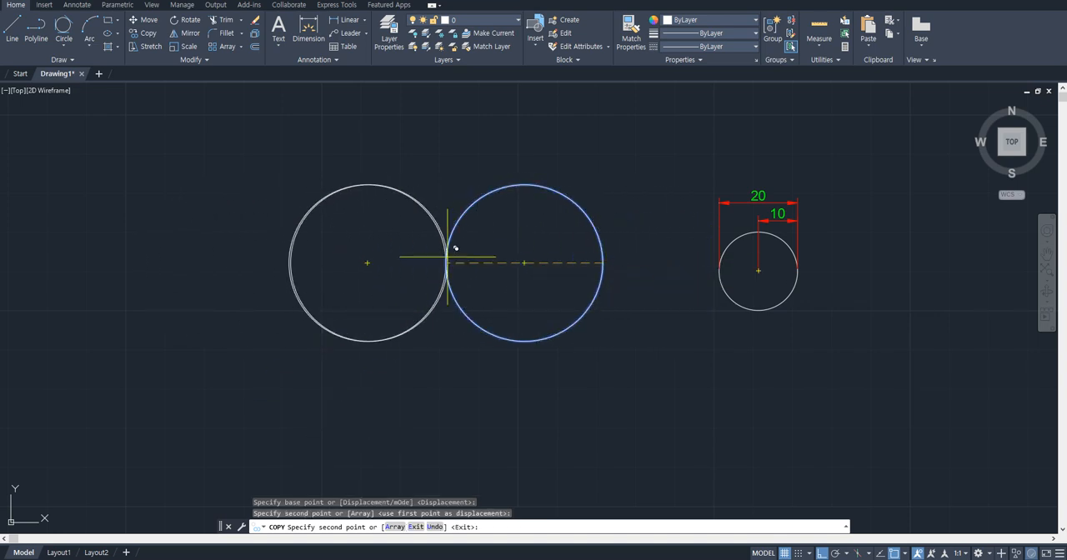
pyautogui.click(288, 263)
pyautogui.press('Escape')
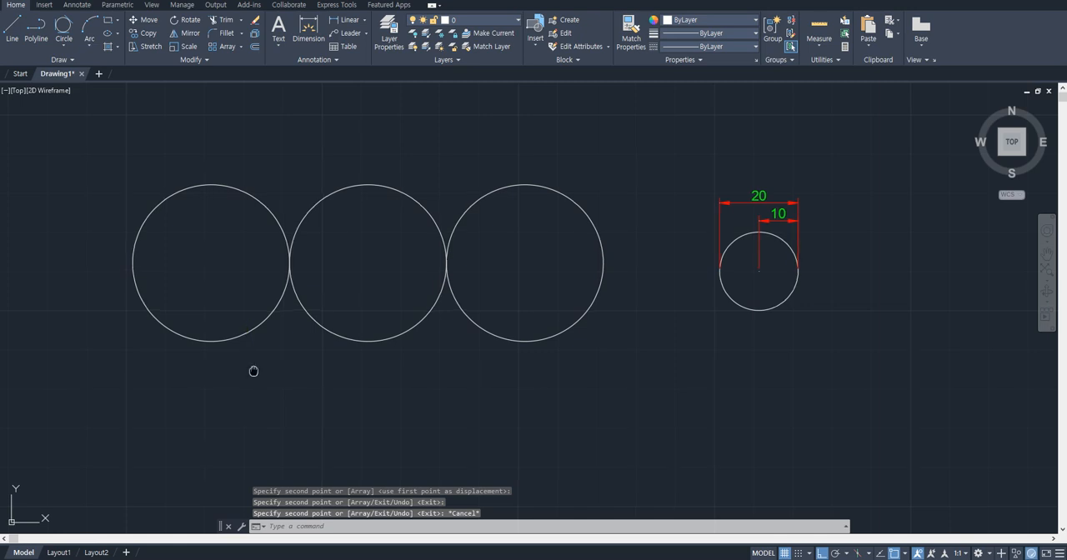
# - Erase the right and middle circles of the row of three large circles
pyautogui.moveTo(252, 369); pyautogui.dragTo(358, 378, button='middle')
pyautogui.click(638, 384)
pyautogui.click(587, 333)
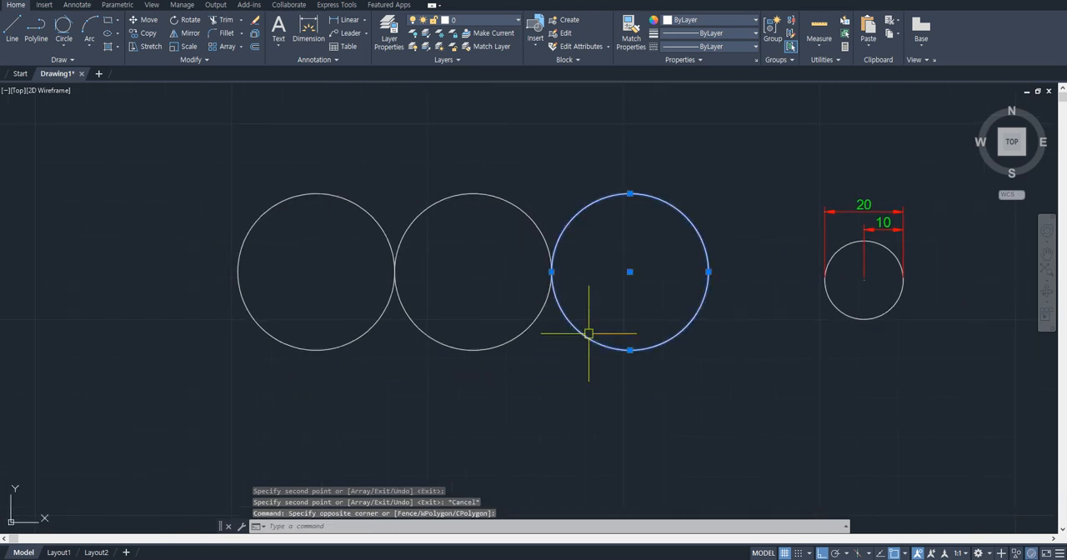
pyautogui.write('e')
pyautogui.press('space')
pyautogui.click(510, 362)
pyautogui.click(465, 313)
pyautogui.write('e')
pyautogui.press('space')
pyautogui.click(407, 357)
pyautogui.click(375, 327)
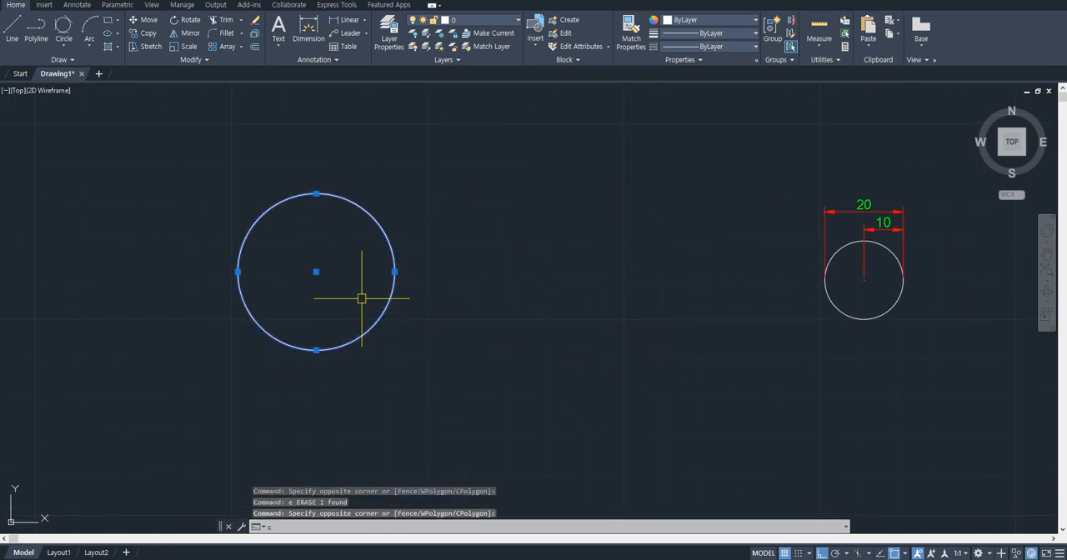
pyautogui.write('co')
pyautogui.press('space')
pyautogui.moveTo(358, 277); pyautogui.dragTo(511, 292, button='middle')
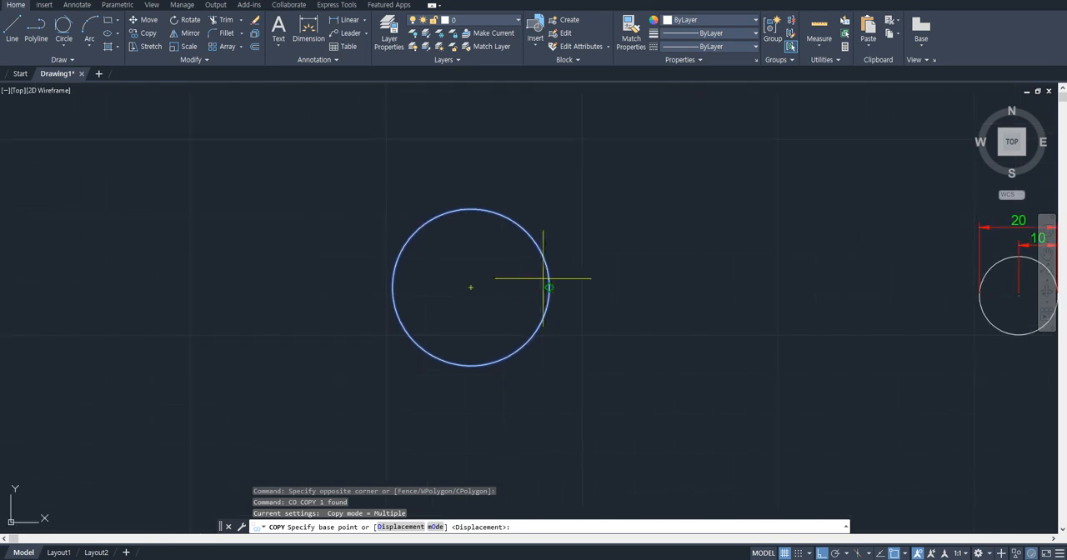
pyautogui.click(550, 287)
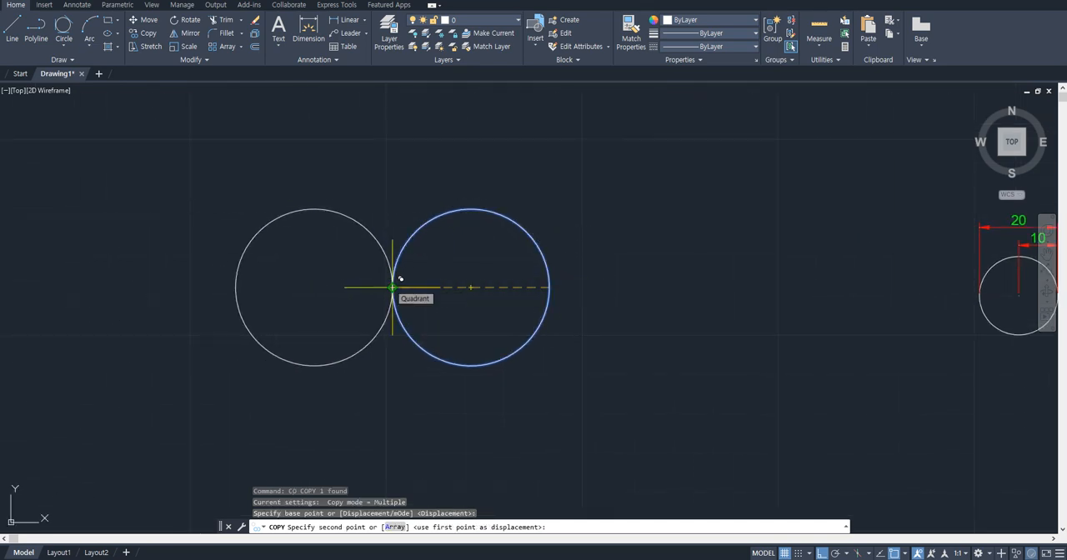
pyautogui.press('Escape')
# - Copy the remaining large circle from its left quadrant to its right quadrant
pyautogui.click(550, 390)
pyautogui.click(475, 322)
pyautogui.write('co')
pyautogui.press('space')
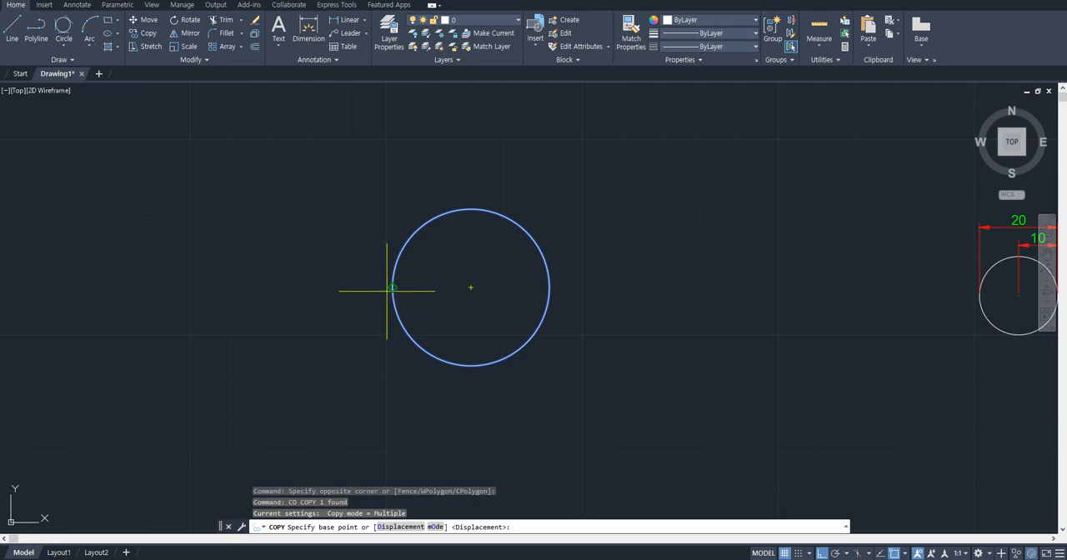
pyautogui.click(390, 288)
pyautogui.click(550, 287)
pyautogui.press('Escape')
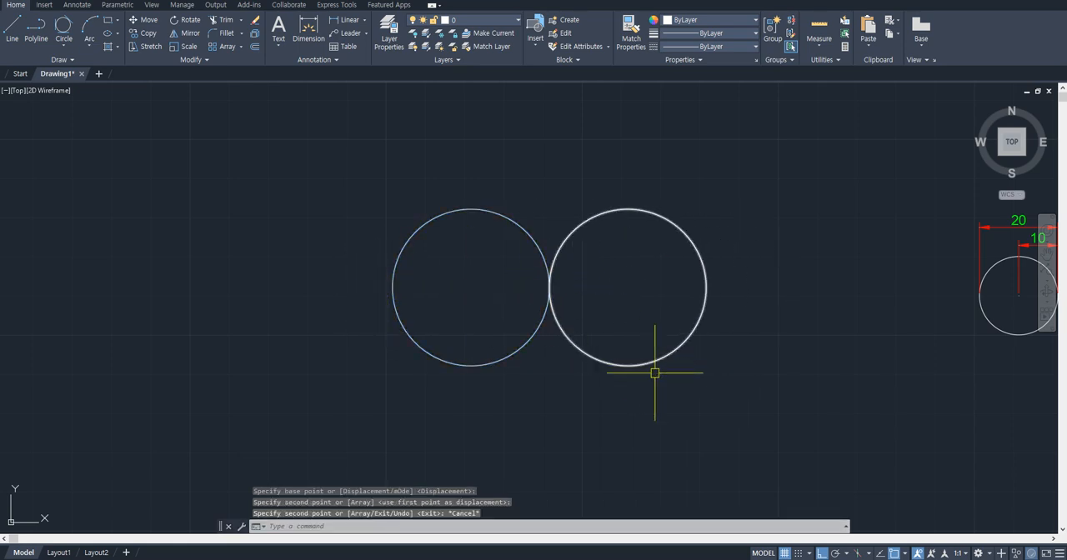
# - Copy the right large circle from its bottom quadrant to the top quadrants of both the left and right circles
pyautogui.click(655, 369)
pyautogui.click(635, 339)
pyautogui.write('co')
pyautogui.press('space')
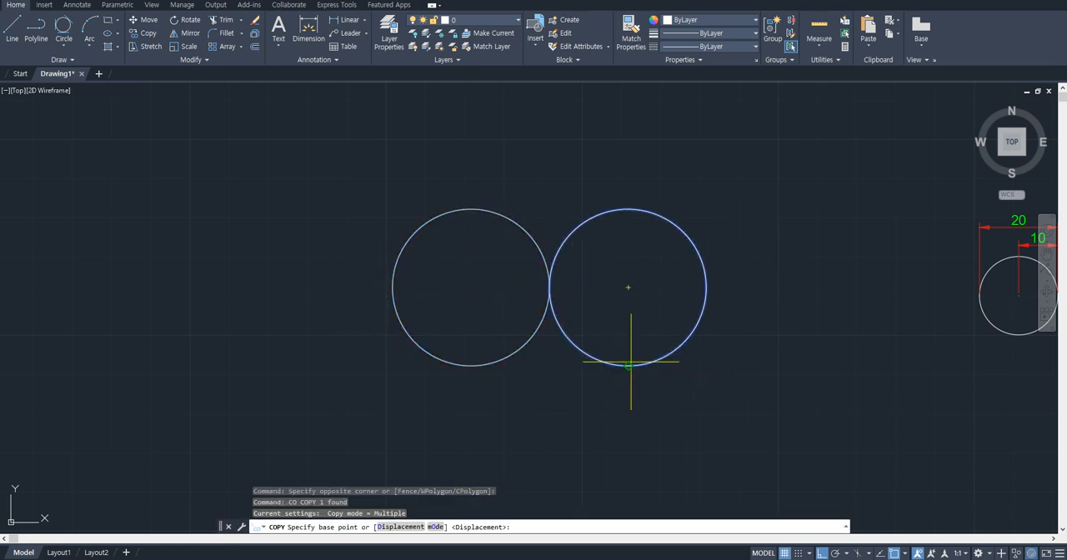
pyautogui.click(630, 363)
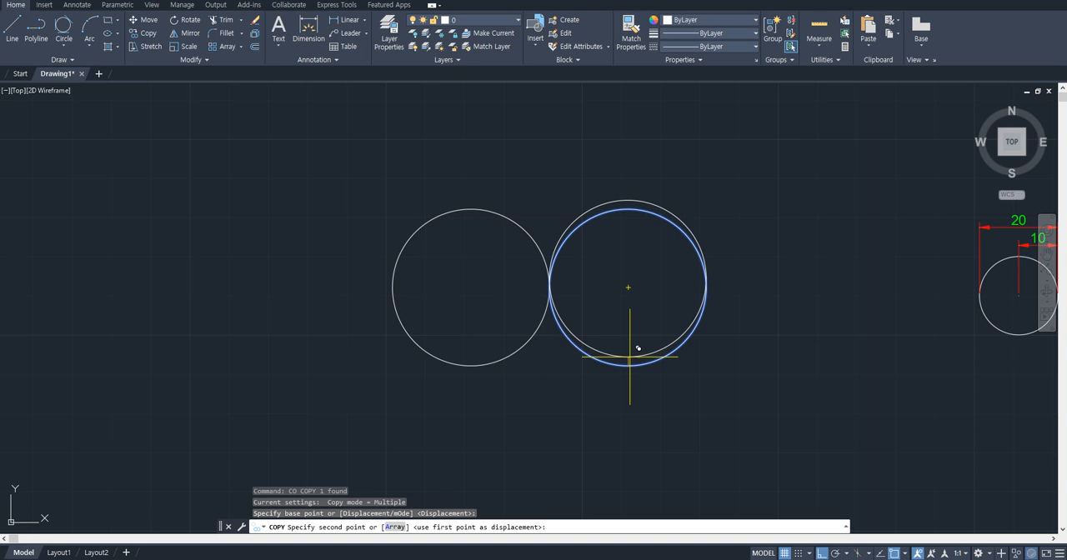
pyautogui.click(471, 209)
pyautogui.click(627, 208)
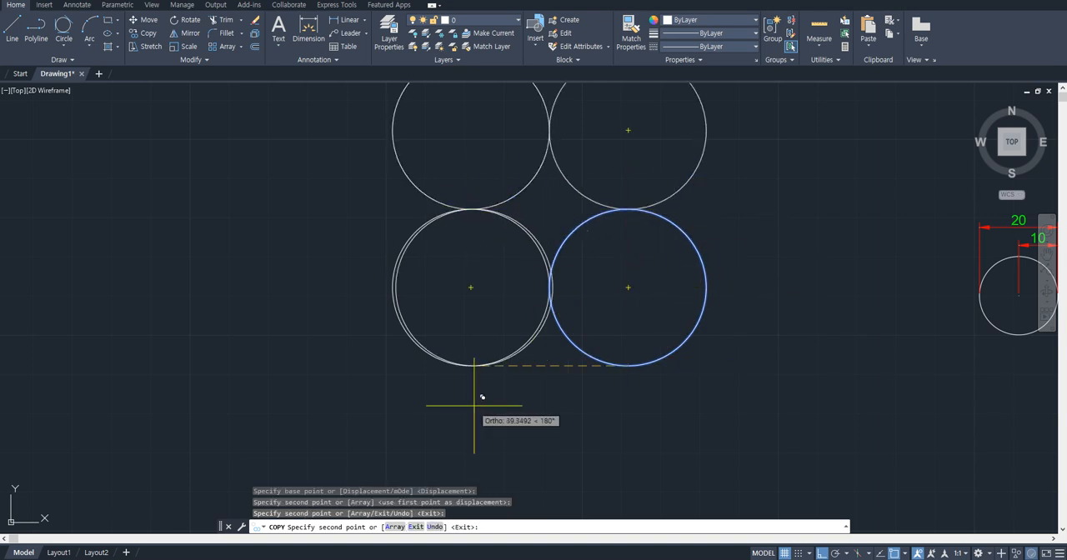
# - Place one more copy at the lower-left circle's left quadrant, end the command, and erase that overlapping copy
pyautogui.click(391, 286)
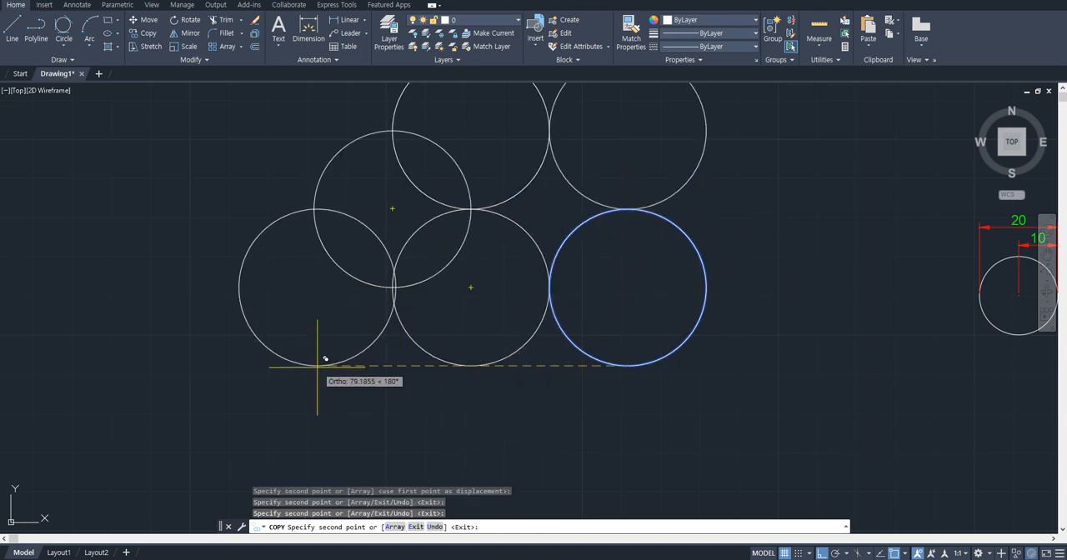
pyautogui.press('Escape')
pyautogui.click(319, 249)
pyautogui.write('e')
pyautogui.press('space')
# - Copy the upper-right circle from its top quadrant to the bottom quadrants of both lower circles, adding a third row
pyautogui.moveTo(402, 299); pyautogui.dragTo(409, 391, button='middle')
pyautogui.click(696, 231)
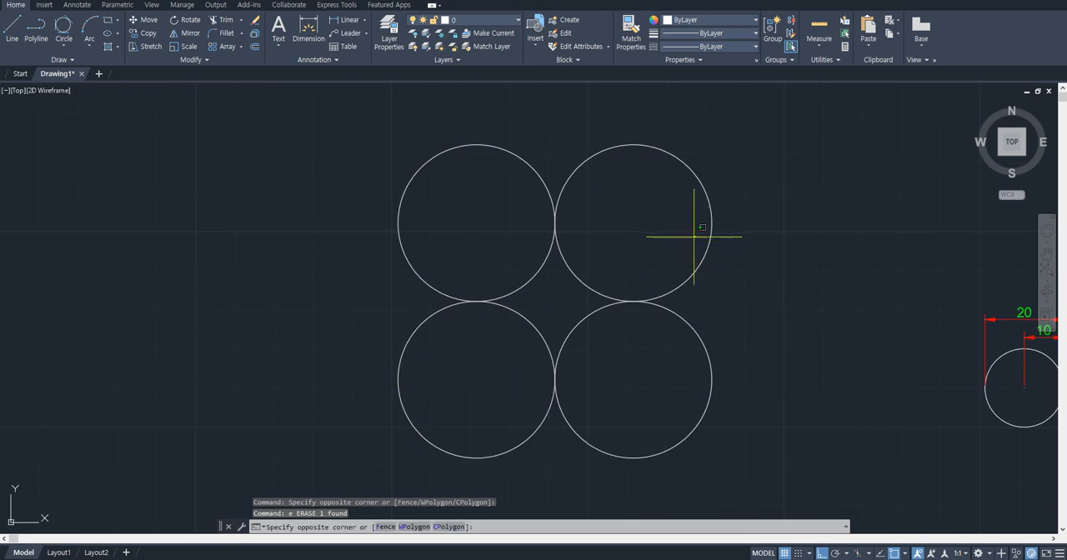
pyautogui.click(658, 263)
pyautogui.click(684, 275)
pyautogui.write('co')
pyautogui.press('space')
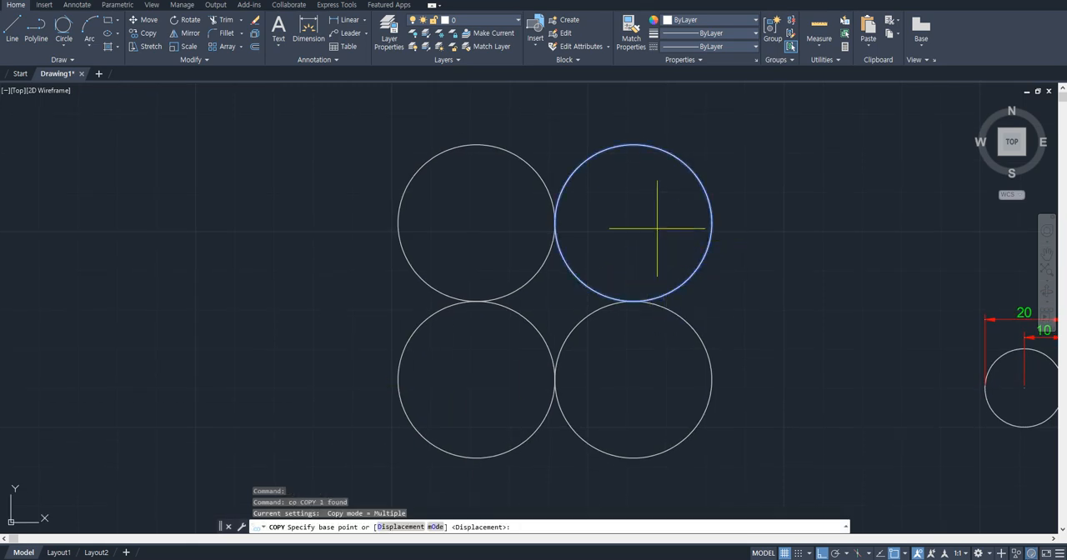
pyautogui.click(632, 145)
pyautogui.moveTo(686, 358); pyautogui.dragTo(682, 308, button='middle')
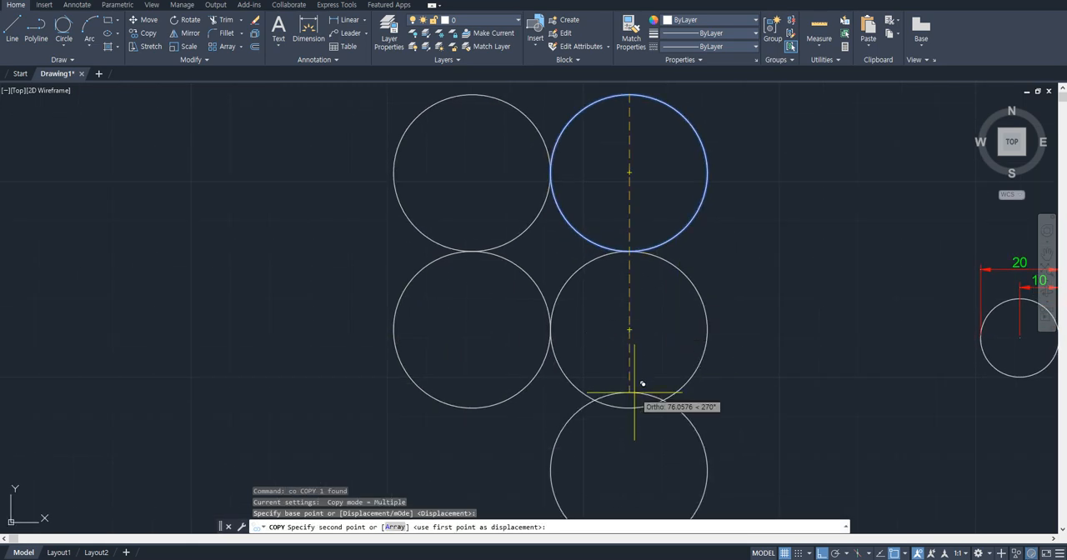
pyautogui.click(629, 407)
pyautogui.click(492, 395)
pyautogui.press('Escape')
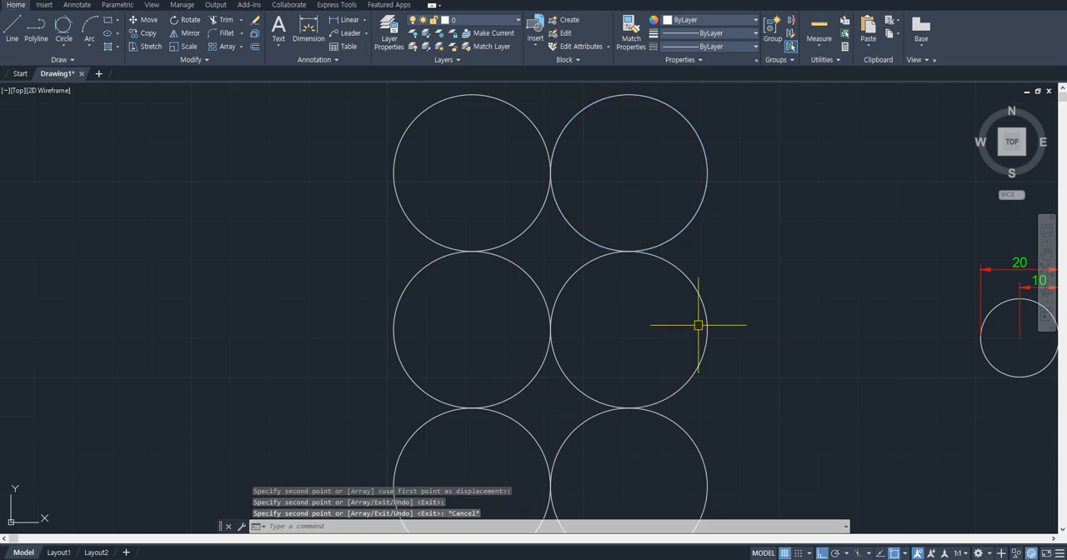
pyautogui.scroll(-2, 700, 325)
pyautogui.scroll(-3, 700, 325)
pyautogui.moveTo(733, 367); pyautogui.dragTo(519, 281, button='middle')
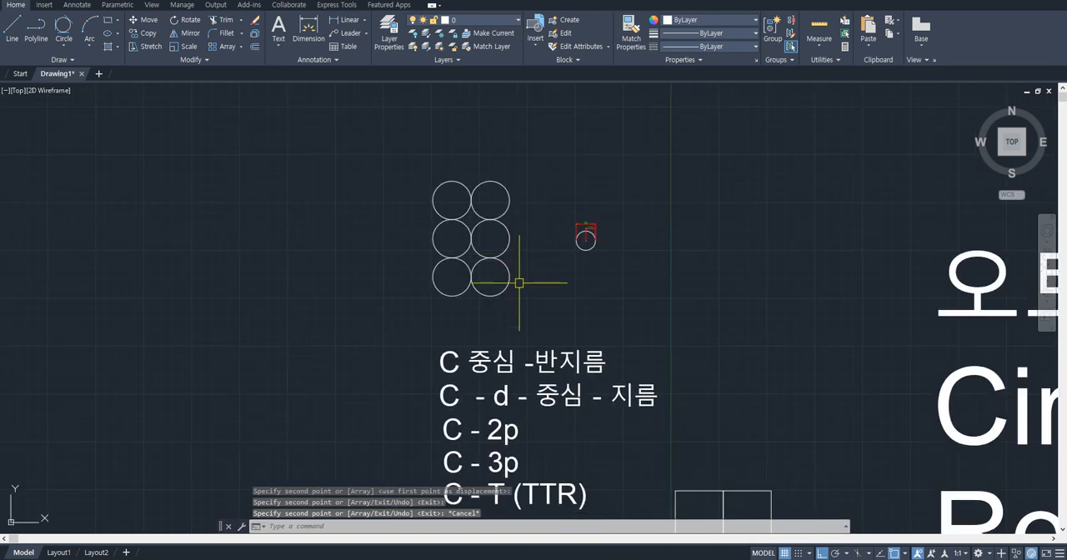
pyautogui.scroll(2, 495, 248)
pyautogui.scroll(-2, 588, 295)
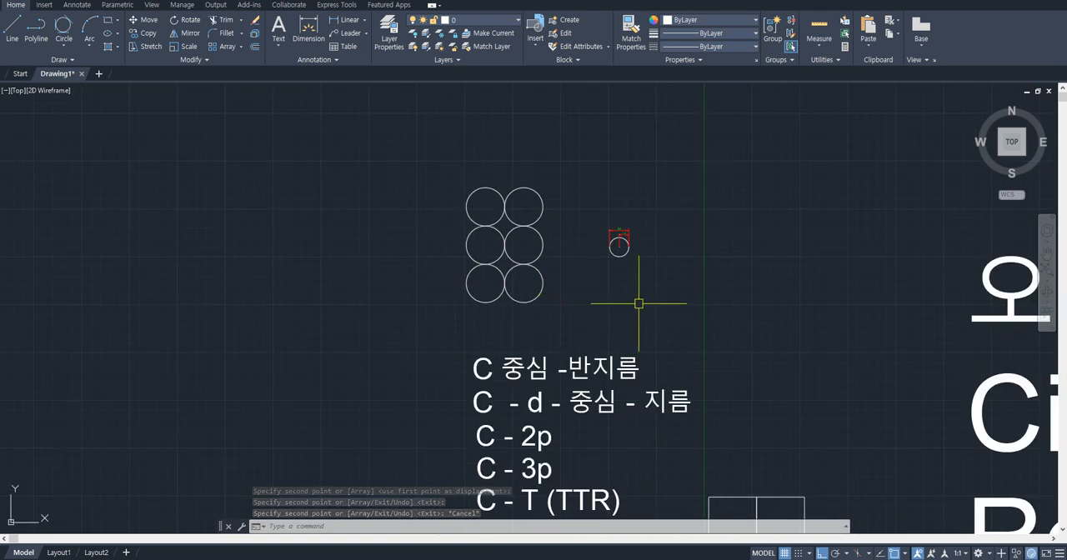
pyautogui.moveTo(636, 303)
pyautogui.mouseDown(button='middle')
pyautogui.moveTo(479, 237)
pyautogui.moveTo(447, 243)
pyautogui.moveTo(661, 293)
pyautogui.mouseUp(button='middle')
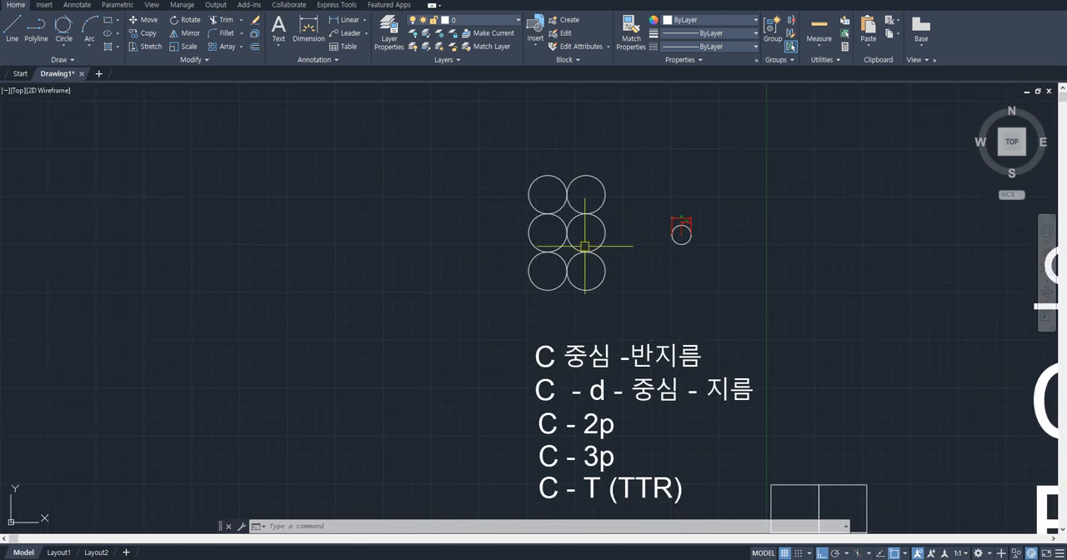
pyautogui.scroll(4, 576, 207)
pyautogui.moveTo(586, 190); pyautogui.dragTo(630, 246, button='middle')
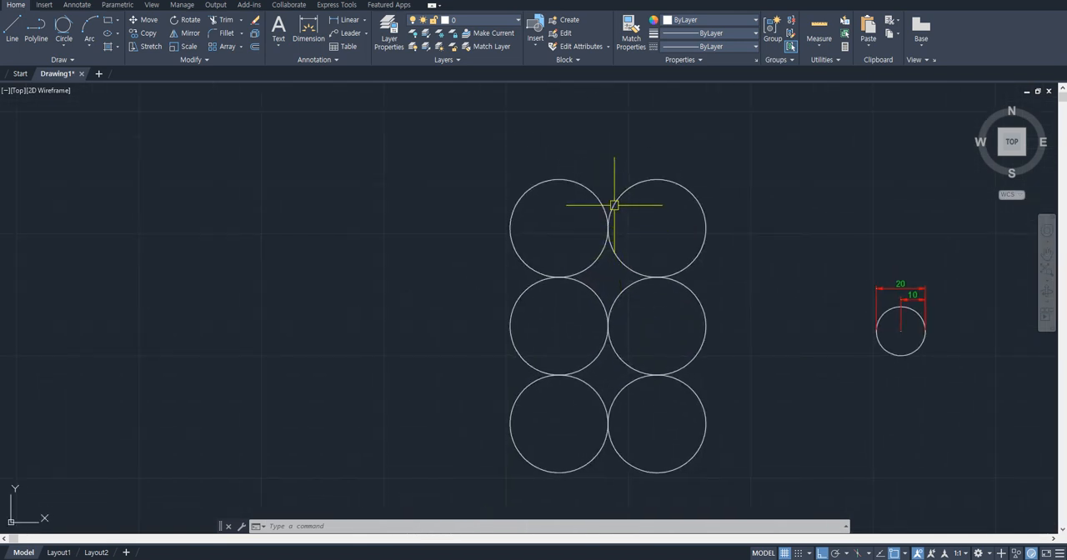
pyautogui.write('l')
pyautogui.press('Return')
pyautogui.click(559, 227)
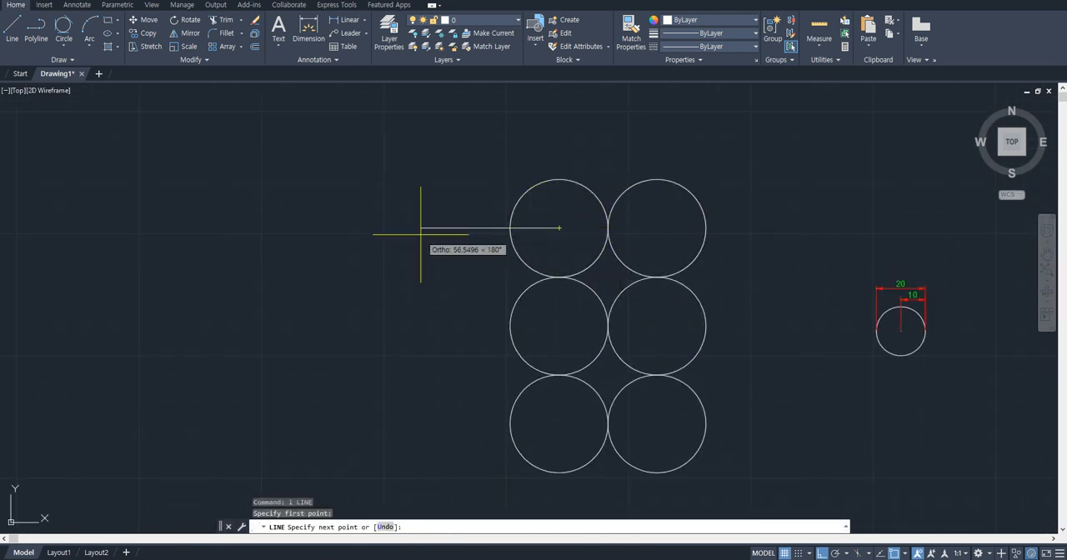
pyautogui.press('Escape')
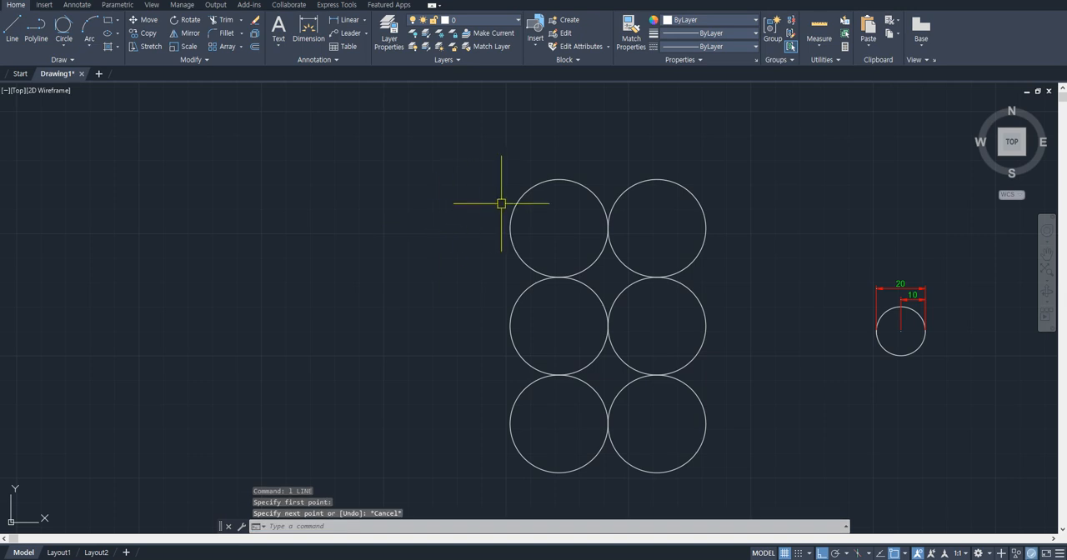
# - Draw a horizontal line 200 long leftward from the center of the upper-left circle
pyautogui.write('l')
pyautogui.press('Return')
pyautogui.click(559, 228)
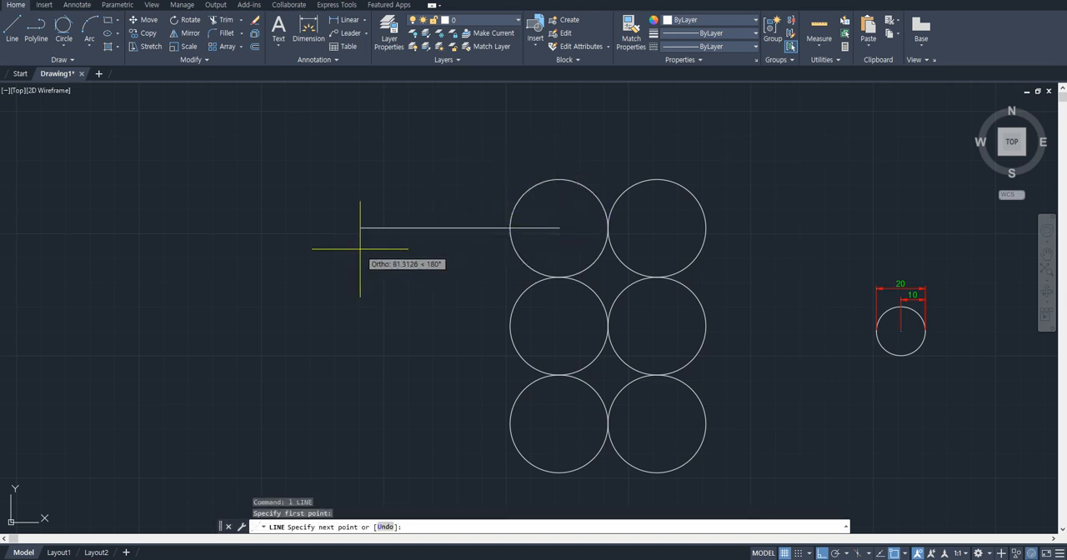
pyautogui.write('200')
pyautogui.press('Return')
pyautogui.press('Escape')
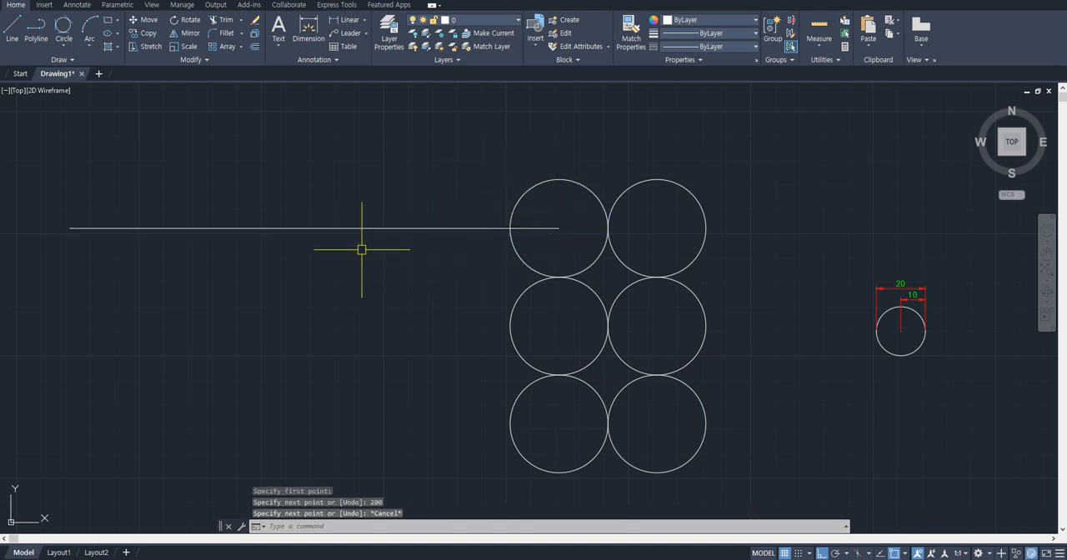
# - Erase the horizontal line running from the upper-left circle's center
pyautogui.moveTo(407, 228); pyautogui.dragTo(487, 229, button='middle')
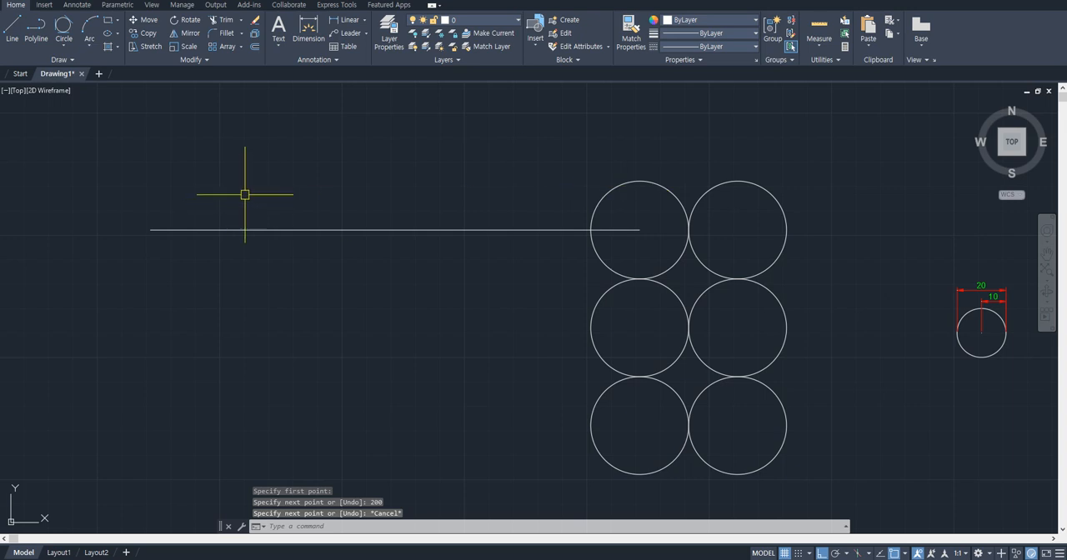
pyautogui.click(420, 171)
pyautogui.click(348, 270)
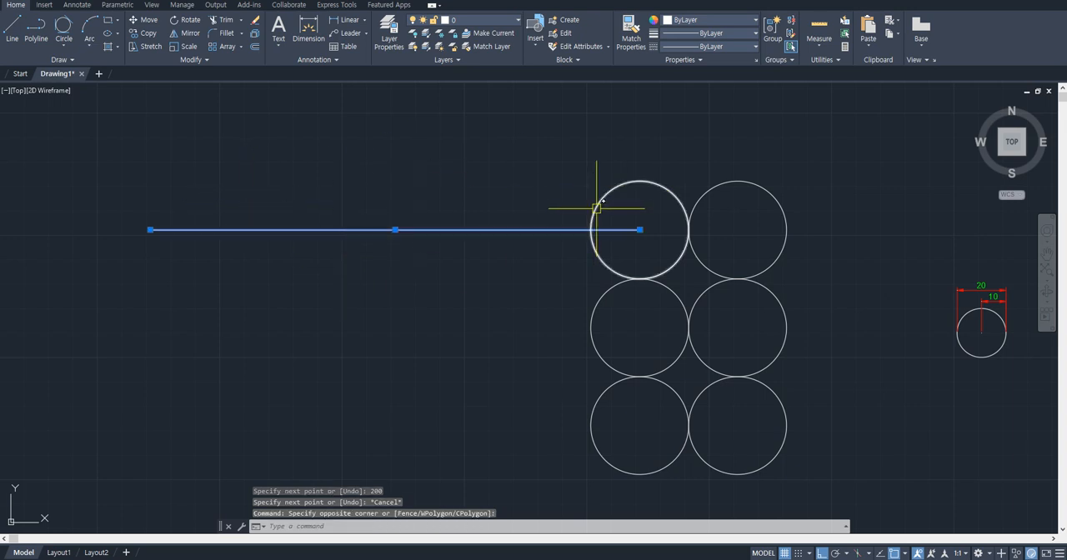
pyautogui.write('e')
pyautogui.press('Return')
# - Copy the left column of three circles 200 units to the left, using the top circle's center as base point
pyautogui.click(619, 156)
pyautogui.click(552, 429)
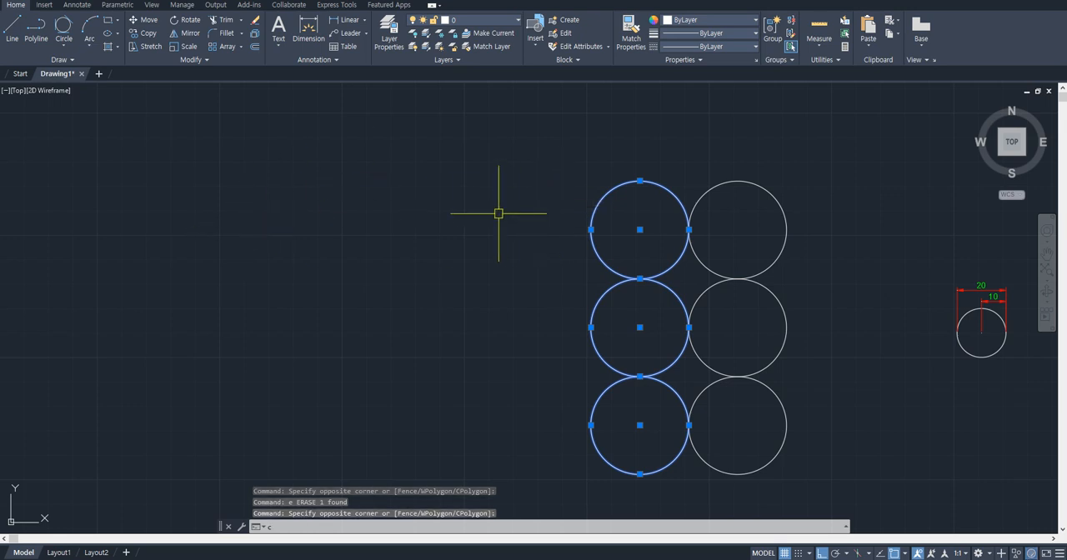
pyautogui.write('co')
pyautogui.press('Return')
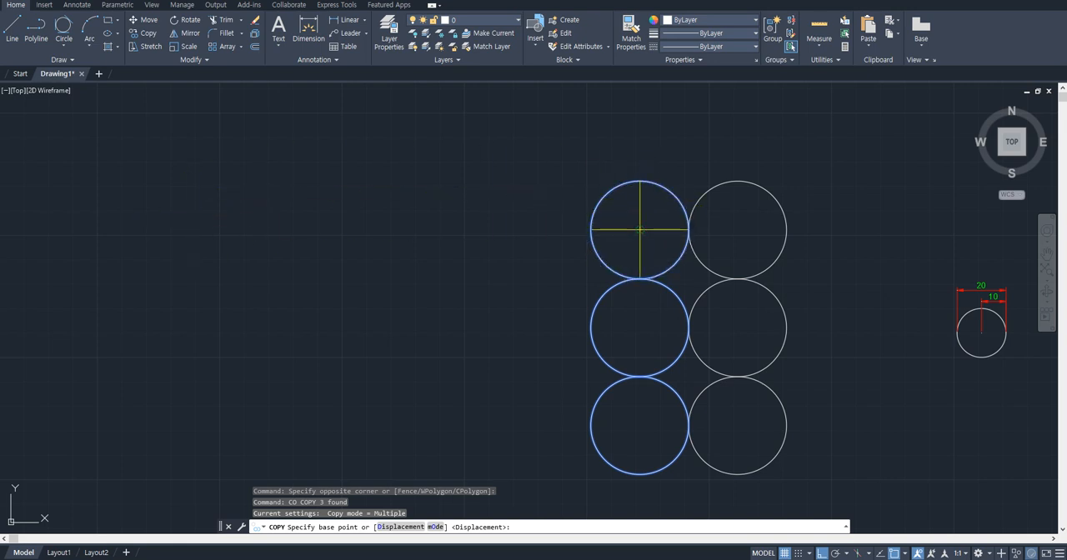
pyautogui.click(639, 229)
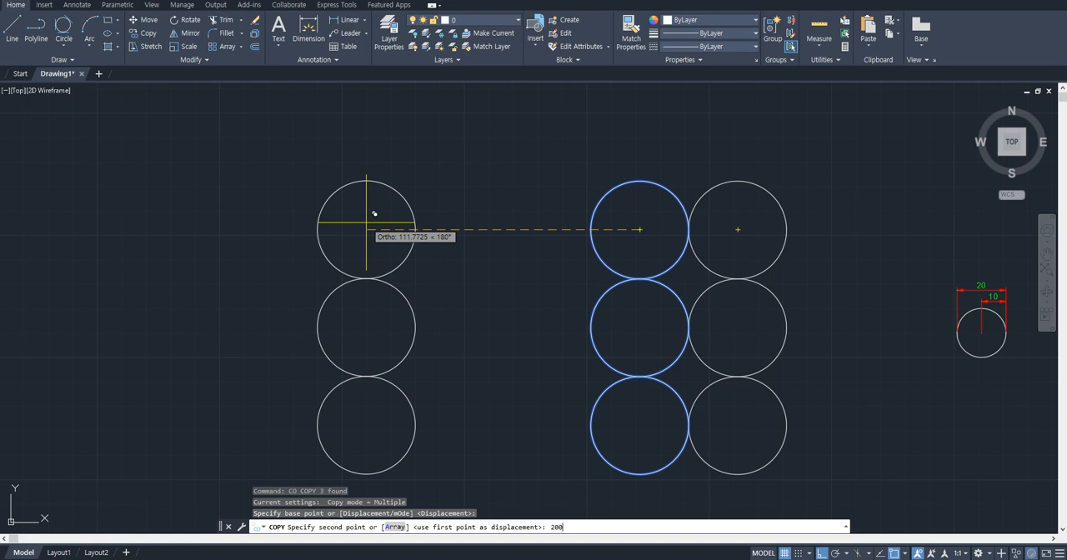
pyautogui.press('Return')
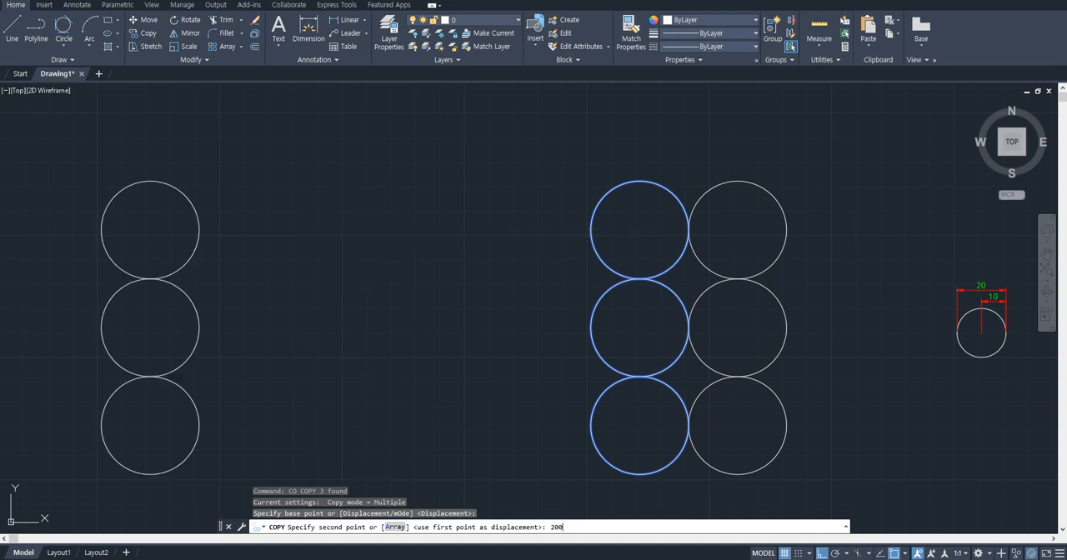
pyautogui.press('Escape')
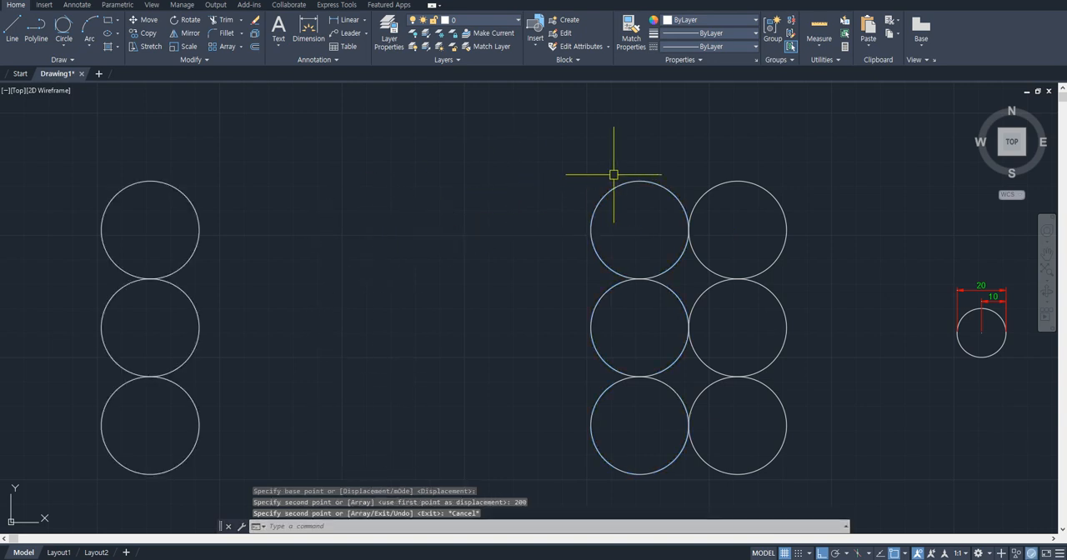
# - Dimension the horizontal distance between the centers of the leftmost top circle and the six-circle block's upper-left circle, above the circles
pyautogui.write('d')
pyautogui.press('Return')
pyautogui.click(639, 230)
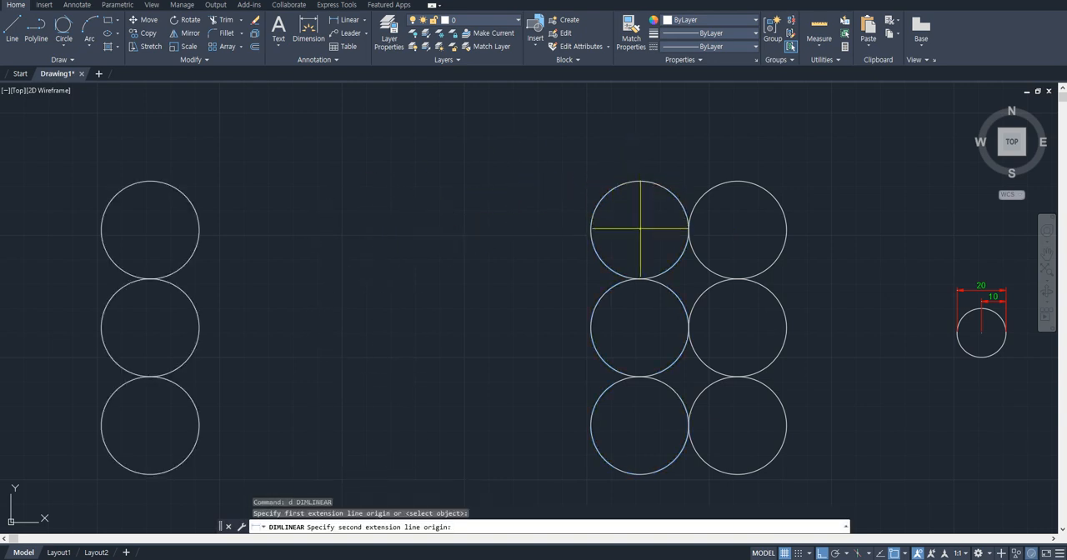
pyautogui.click(150, 229)
pyautogui.click(334, 160)
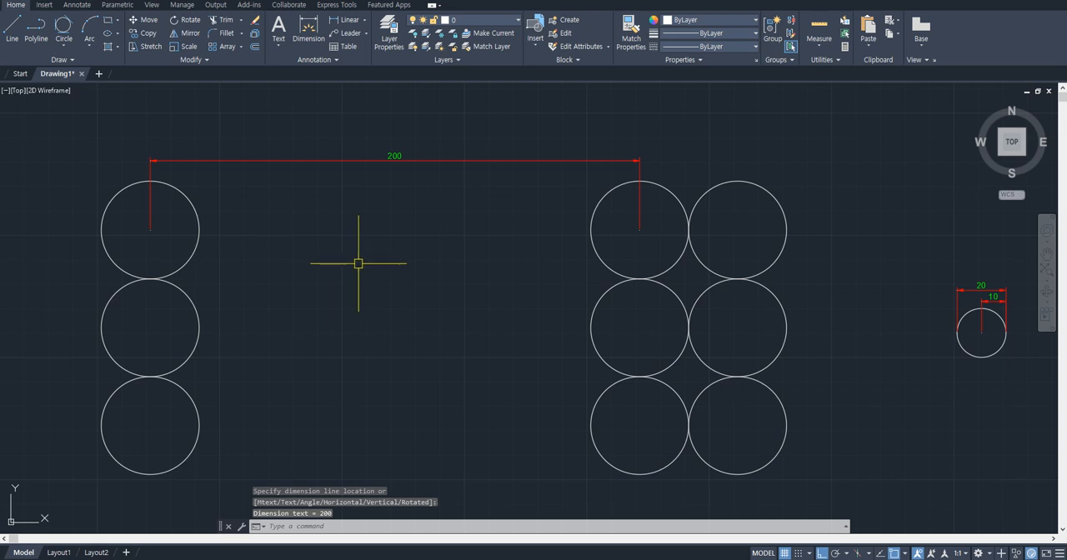
# - Copy the top circle of the far-left column 100 units to the right, using its center as base point
pyautogui.click(248, 224)
pyautogui.click(186, 239)
pyautogui.write('co')
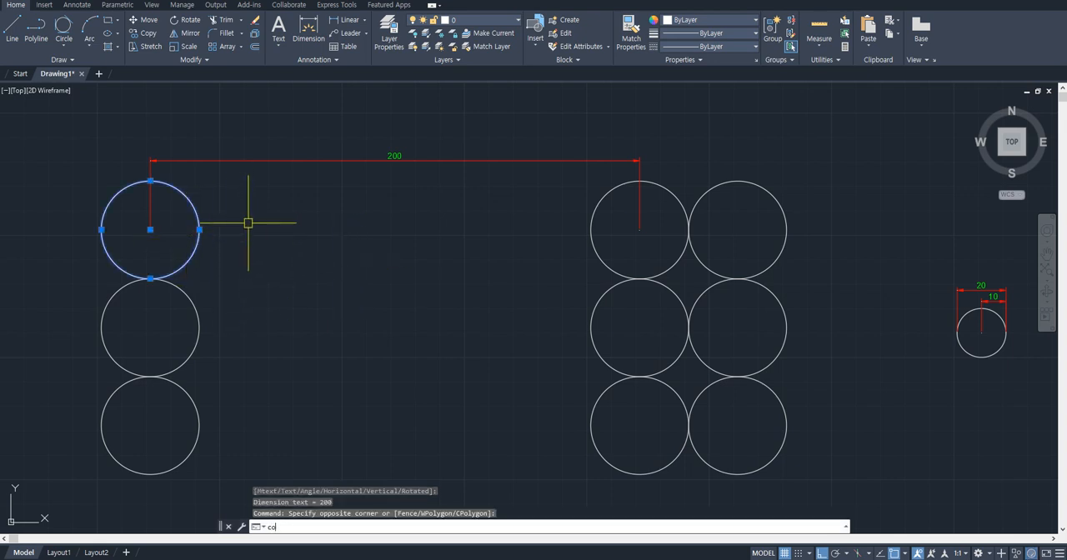
pyautogui.press('Return')
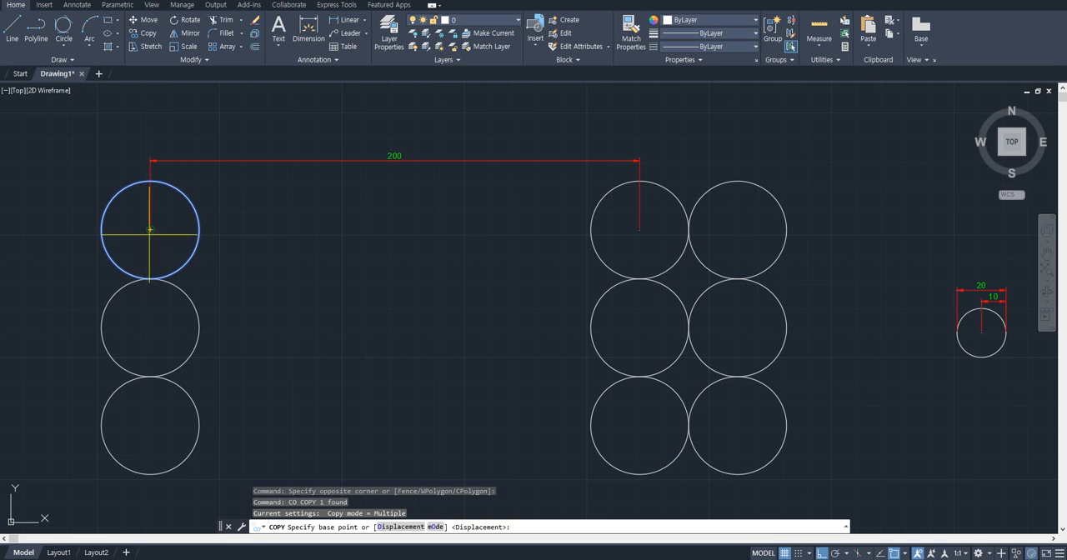
pyautogui.click(150, 229)
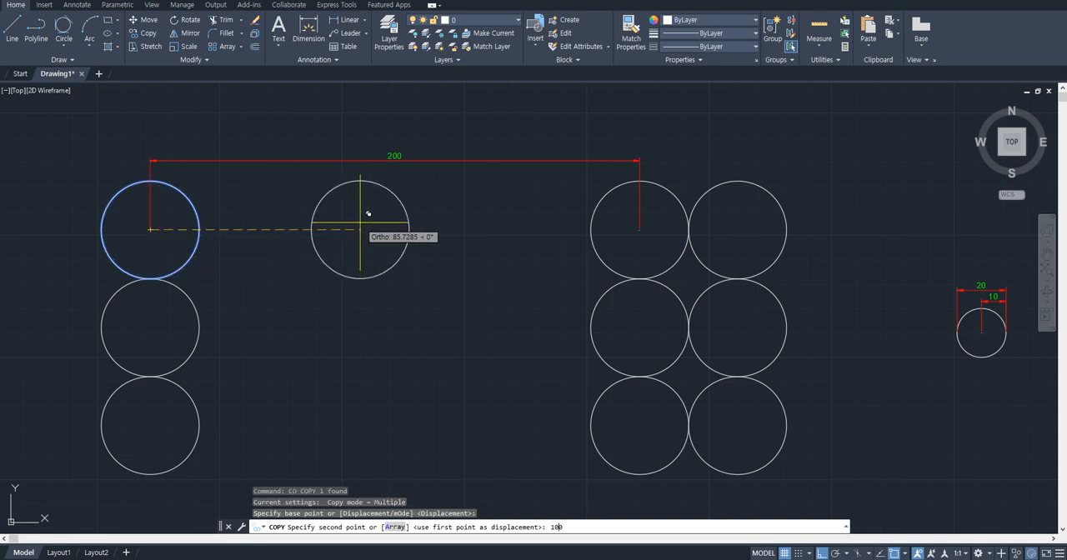
pyautogui.write('100')
pyautogui.press('Return')
pyautogui.press('Escape')
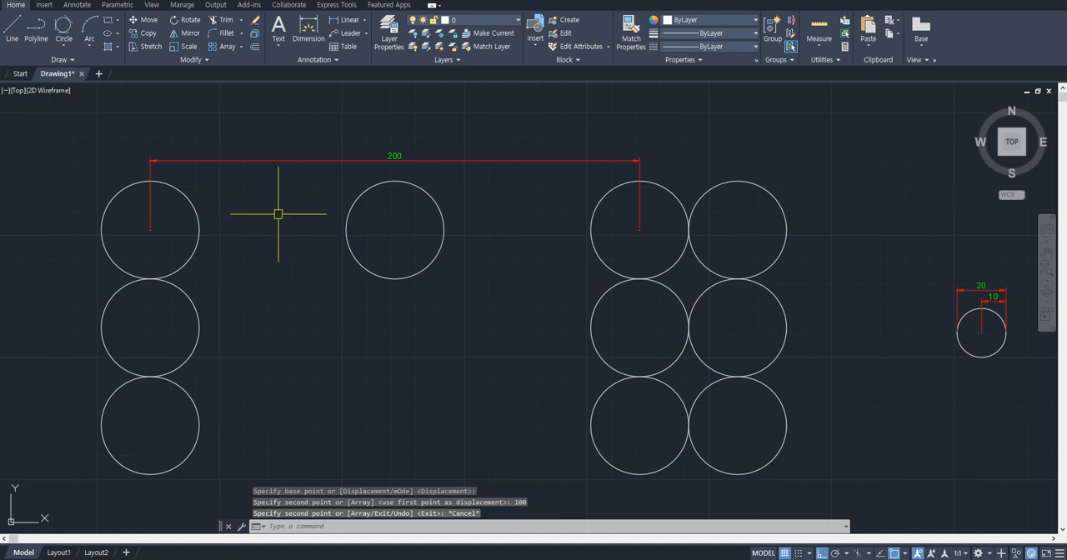
# - Dimension the horizontal distance between the centers of the far-left top circle and its new copy, below the 200 dimension
pyautogui.write('d')
pyautogui.press('Return')
pyautogui.click(155, 231)
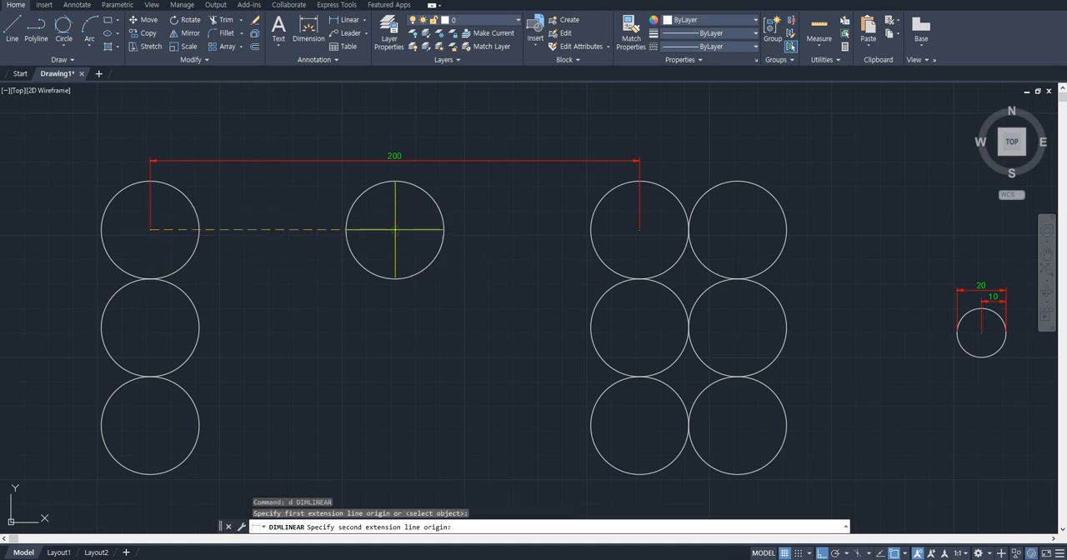
pyautogui.click(395, 229)
pyautogui.click(297, 184)
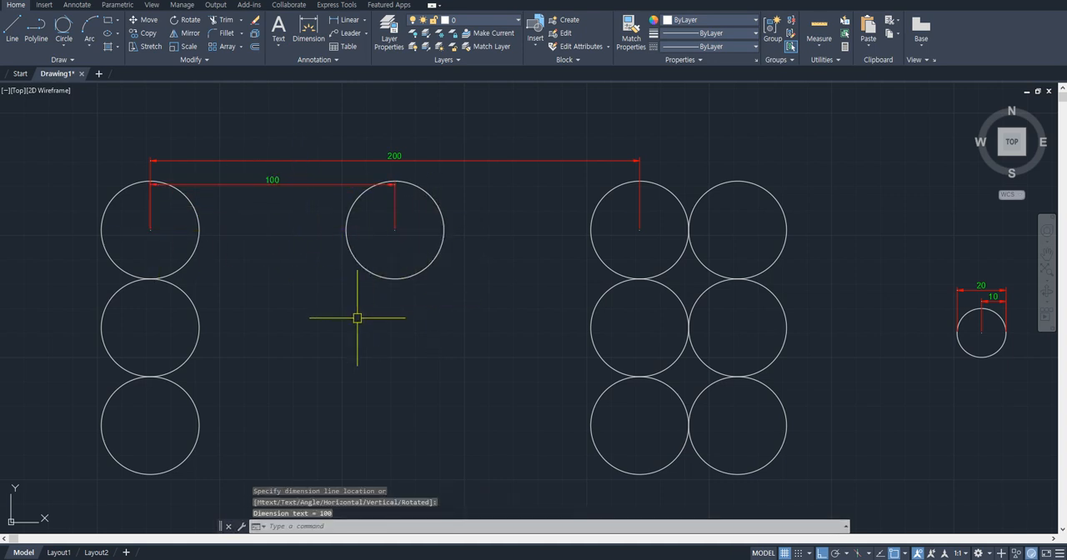
# - Move the middle circle of the far-left column 100 units to the right, using its center as base point
pyautogui.scroll(-6, 334, 309)
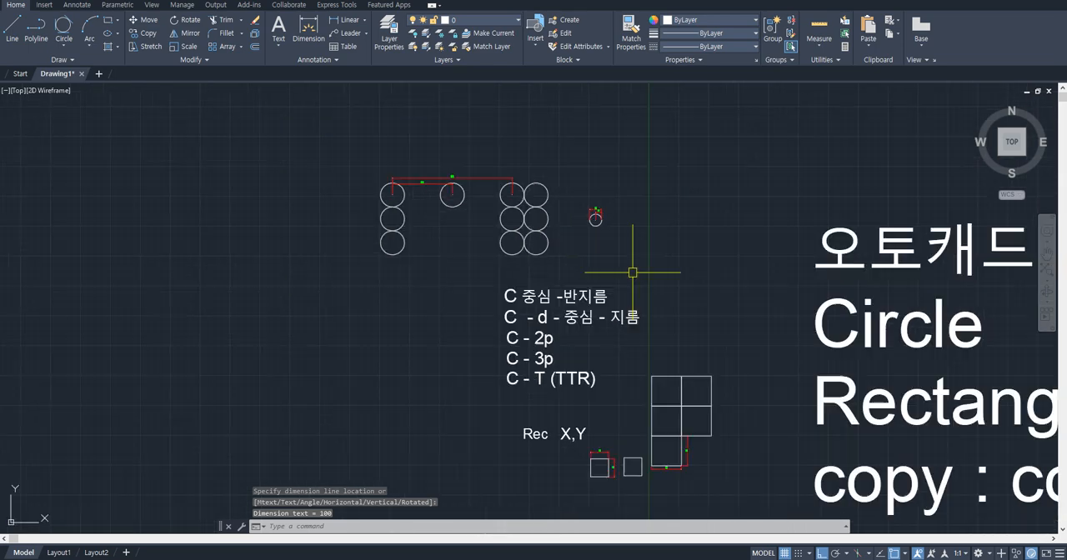
pyautogui.moveTo(631, 226); pyautogui.dragTo(472, 193, button='middle')
pyautogui.moveTo(691, 432); pyautogui.dragTo(654, 365, button='middle')
pyautogui.scroll(2, 654, 364)
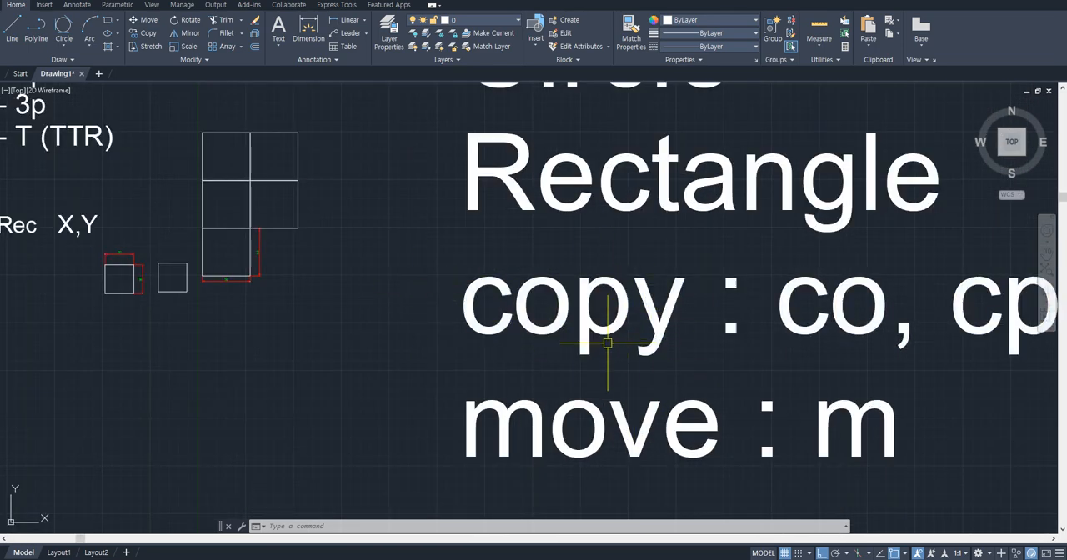
pyautogui.scroll(-3, 633, 437)
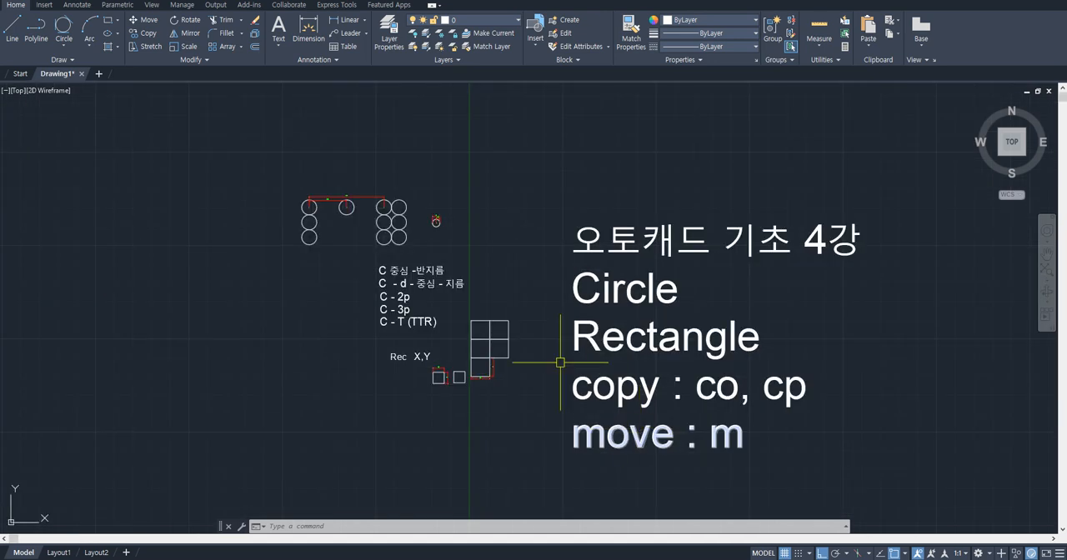
pyautogui.scroll(5, 320, 209)
pyautogui.scroll(2, 321, 209)
pyautogui.click(300, 238)
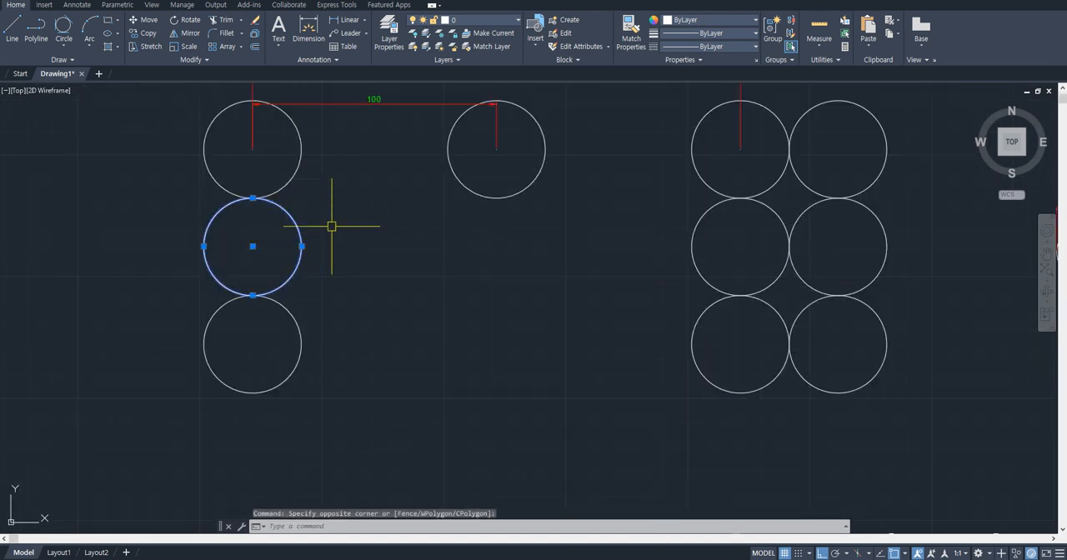
pyautogui.write('m')
pyautogui.press('Return')
pyautogui.click(252, 246)
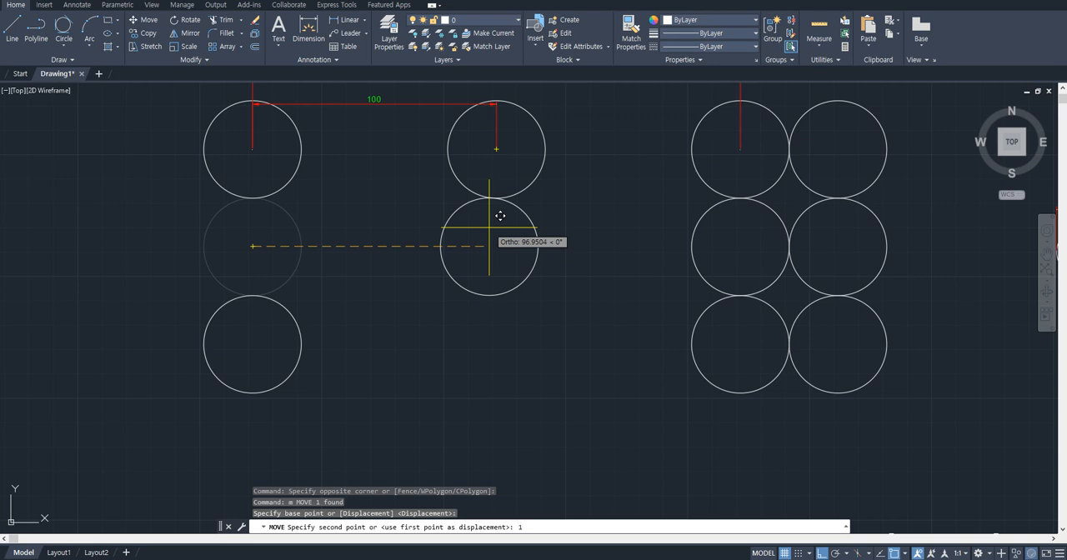
pyautogui.write('100')
pyautogui.press('Return')
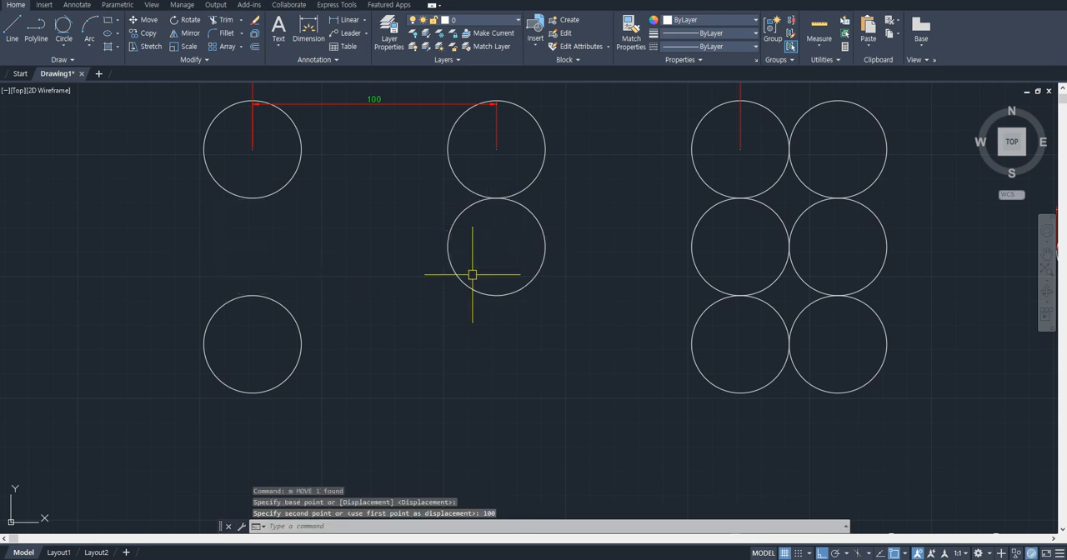
# - Move the bottom circle of the far-left column 100 units to the right from its center
pyautogui.click(360, 300)
pyautogui.click(295, 323)
pyautogui.write('m')
pyautogui.press('Return')
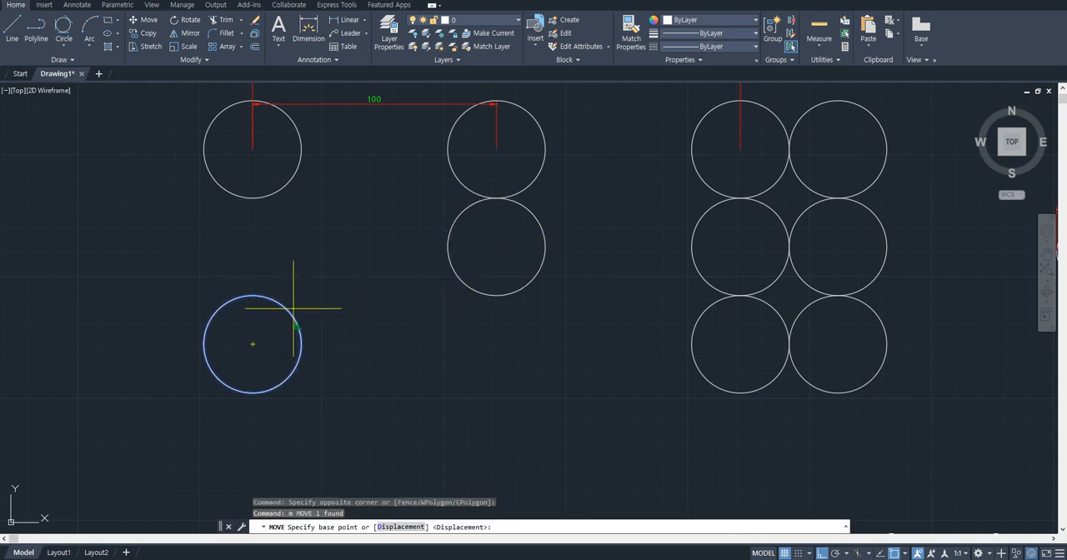
pyautogui.click(252, 343)
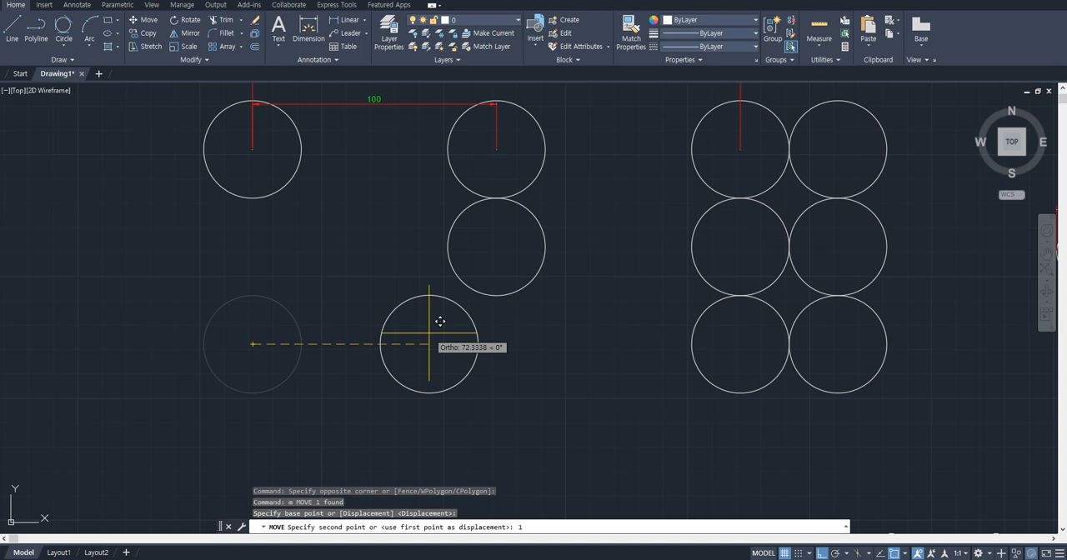
pyautogui.press('Return')
# - Move the middle column's bottom circle by its left quadrant to the right quadrant of the six-circle block's bottom-right circle
pyautogui.scroll(2, 431, 269)
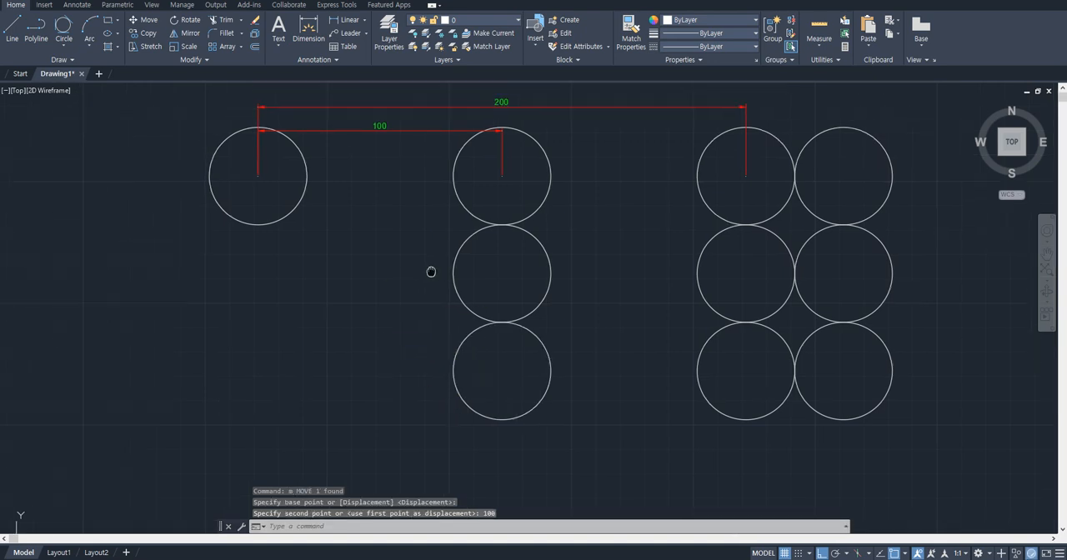
pyautogui.scroll(-2, 352, 197)
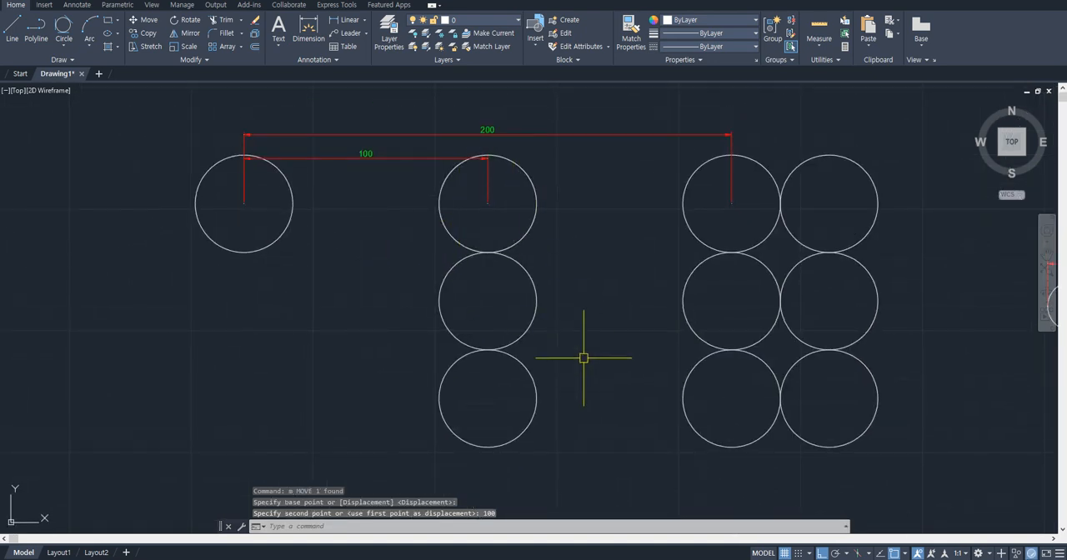
pyautogui.click(546, 431)
pyautogui.click(502, 394)
pyautogui.press('Return')
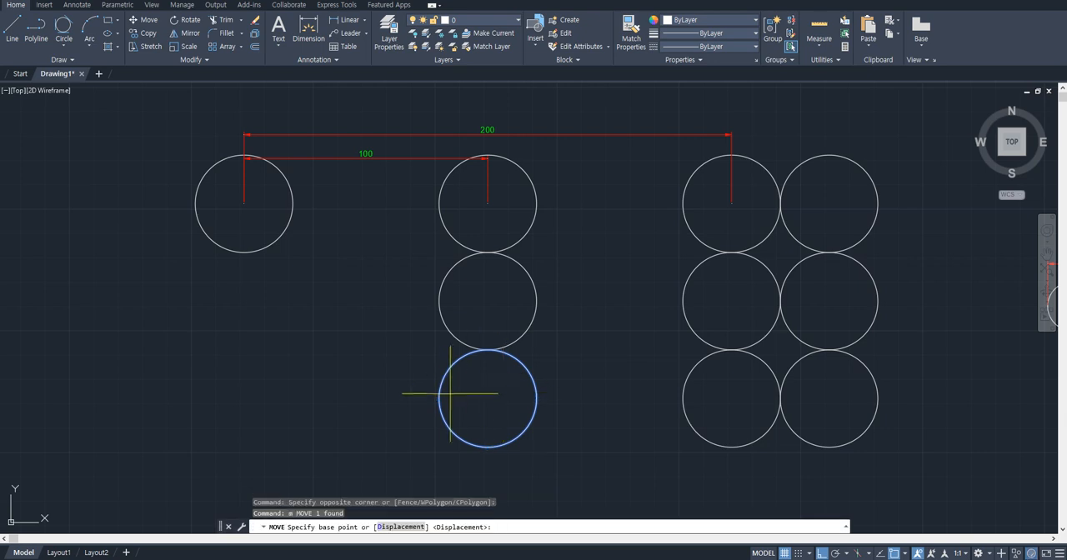
pyautogui.click(439, 399)
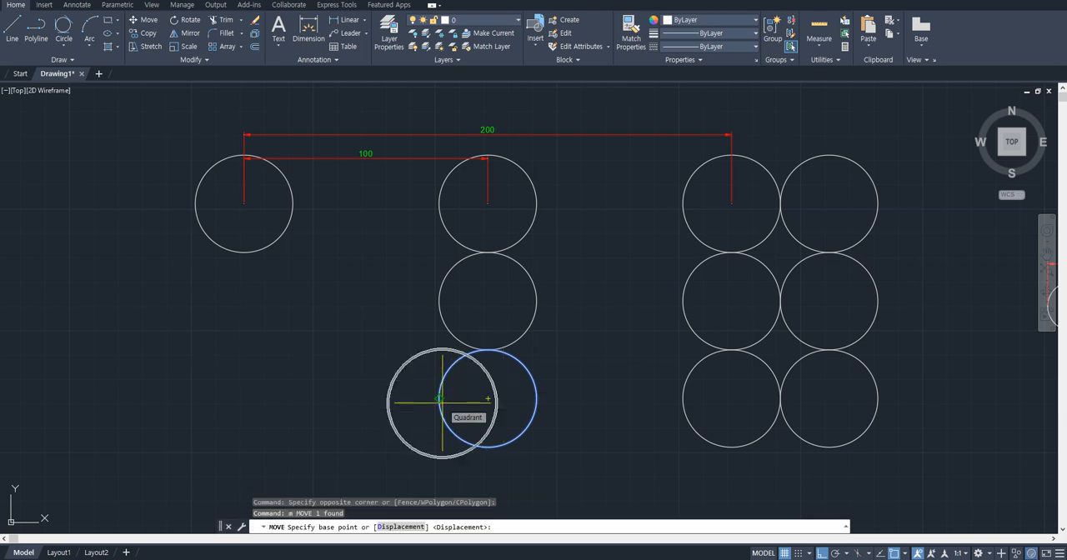
pyautogui.click(878, 398)
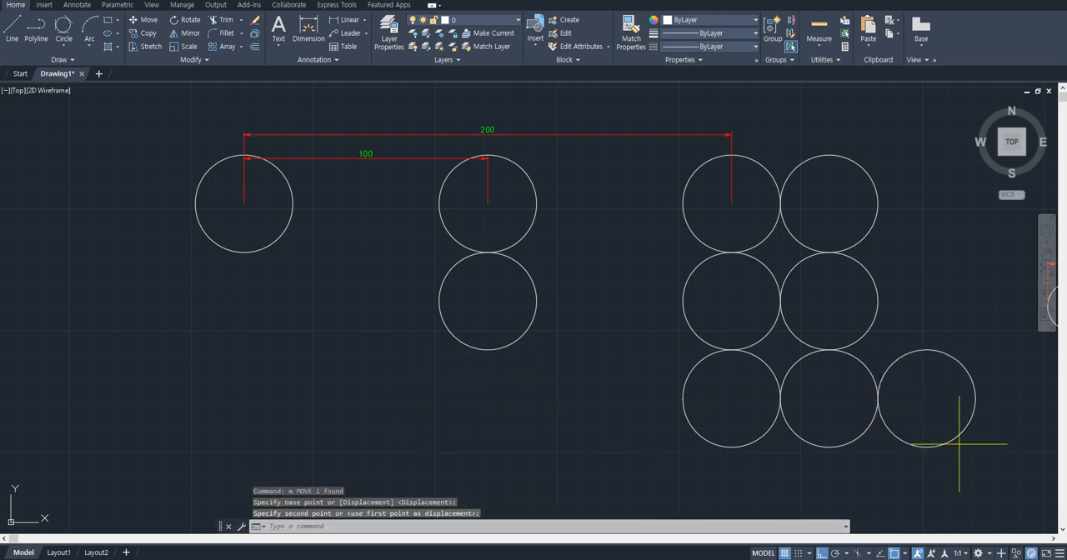
# - Move the bottom-row circle at the far right by its right quadrant to the left quadrant of the block's bottom-left circle
pyautogui.moveTo(958, 444); pyautogui.dragTo(943, 415)
pyautogui.write('m')
pyautogui.press('Return')
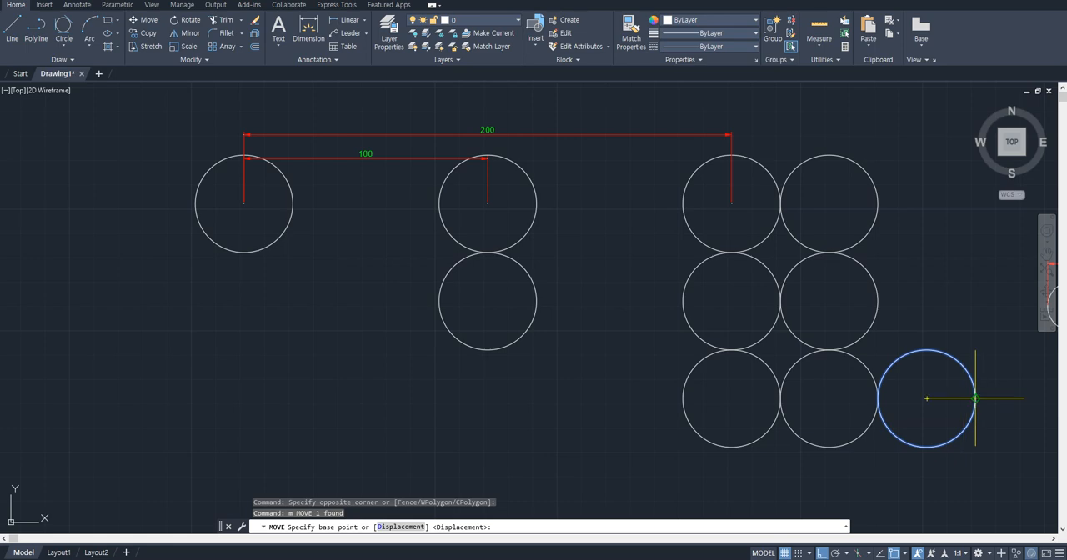
pyautogui.click(975, 398)
pyautogui.click(682, 399)
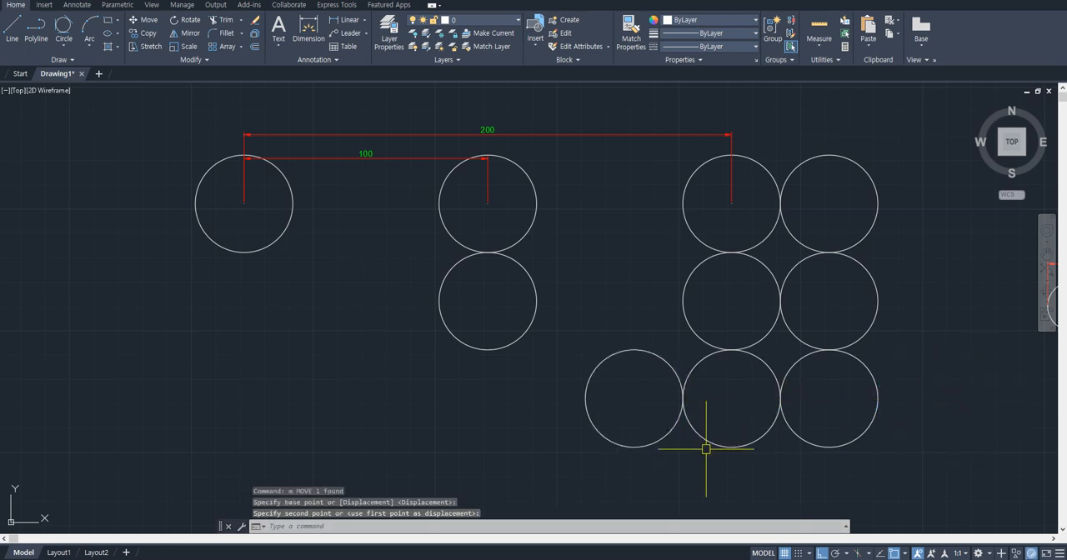
# - Look over the command notes and the practice drawing with two tangent sets of dimensioned concentric circles
pyautogui.scroll(-5, 642, 400)
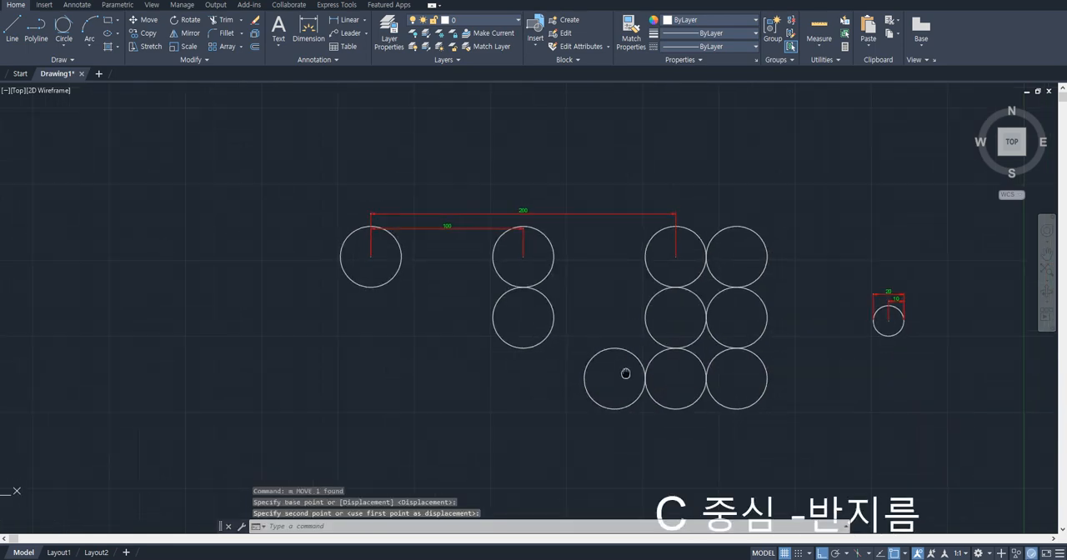
pyautogui.moveTo(499, 261); pyautogui.dragTo(286, 115, button='middle')
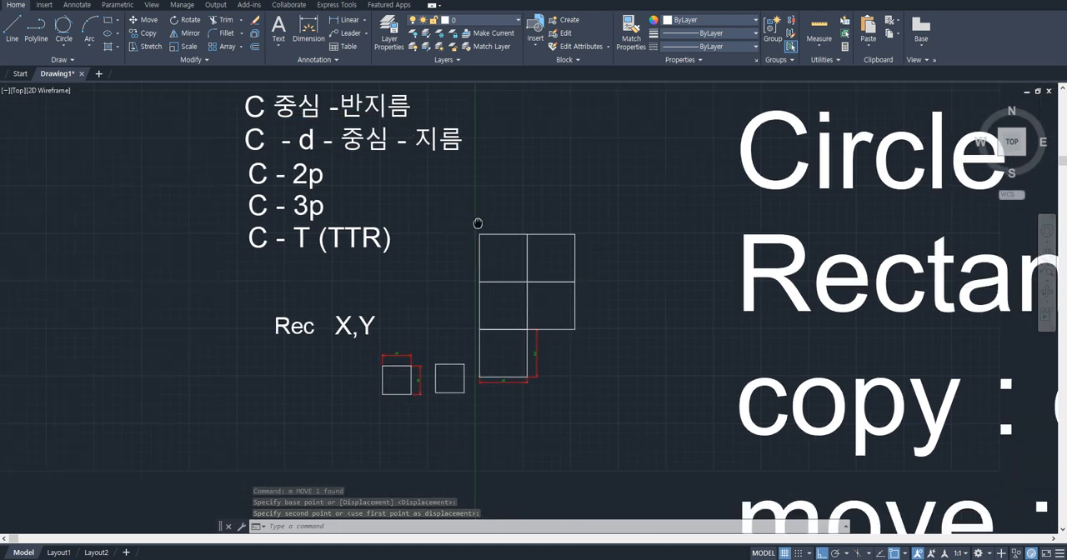
pyautogui.moveTo(619, 280); pyautogui.dragTo(532, 247, button='middle')
pyautogui.scroll(-2, 556, 288)
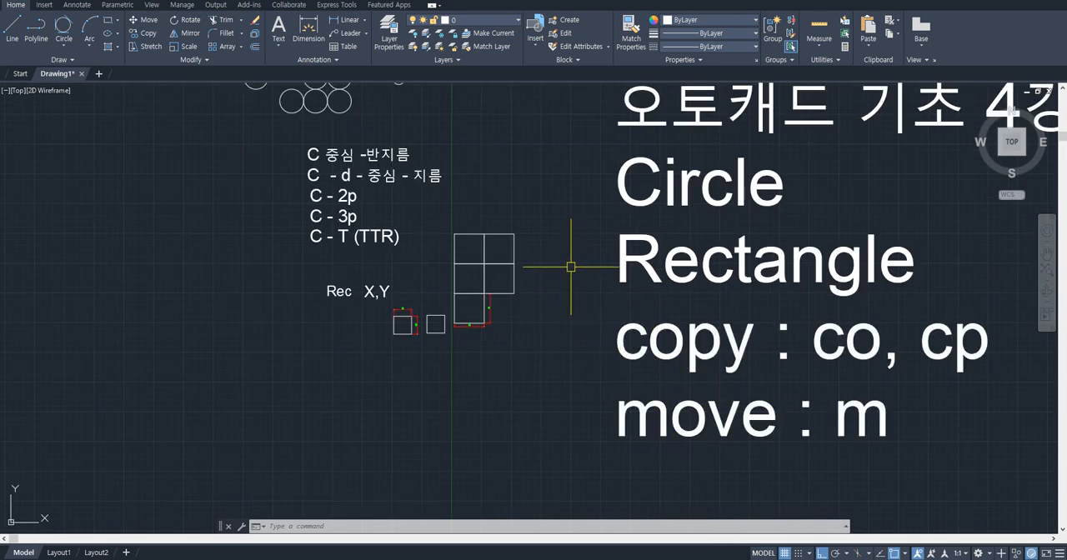
pyautogui.moveTo(572, 262); pyautogui.dragTo(578, 318, button='middle')
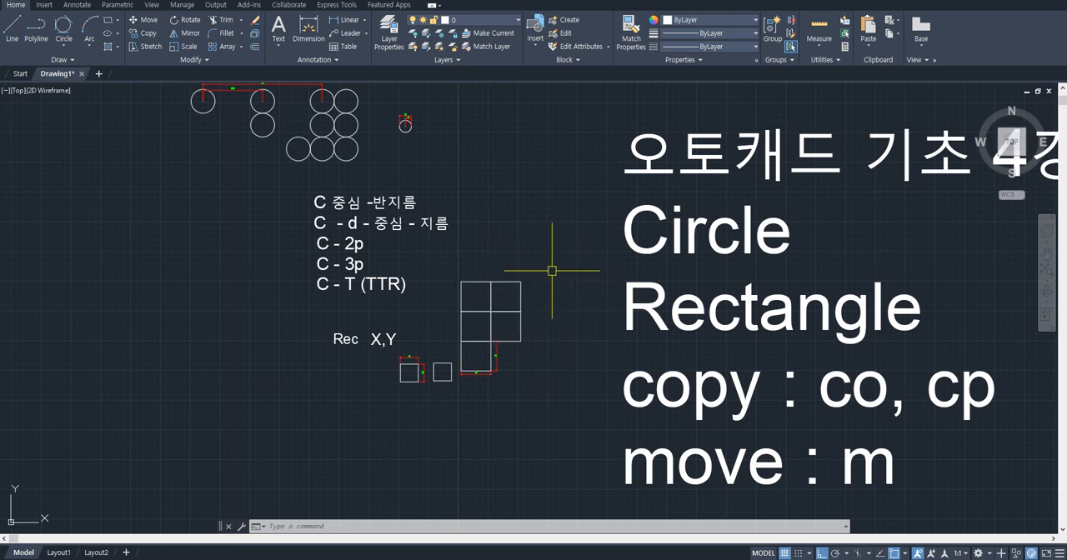
pyautogui.scroll(-2, 591, 211)
pyautogui.moveTo(617, 256)
pyautogui.mouseDown(button='middle')
pyautogui.moveTo(415, 267)
pyautogui.moveTo(363, 221)
pyautogui.mouseUp(button='middle')
pyautogui.moveTo(553, 329); pyautogui.dragTo(619, 211, button='middle')
pyautogui.scroll(4, 802, 350)
pyautogui.moveTo(812, 352); pyautogui.dragTo(595, 221, button='middle')
pyautogui.moveTo(696, 283); pyautogui.dragTo(690, 279, button='middle')
pyautogui.scroll(4, 667, 271)
pyautogui.moveTo(624, 255); pyautogui.dragTo(385, 226, button='middle')
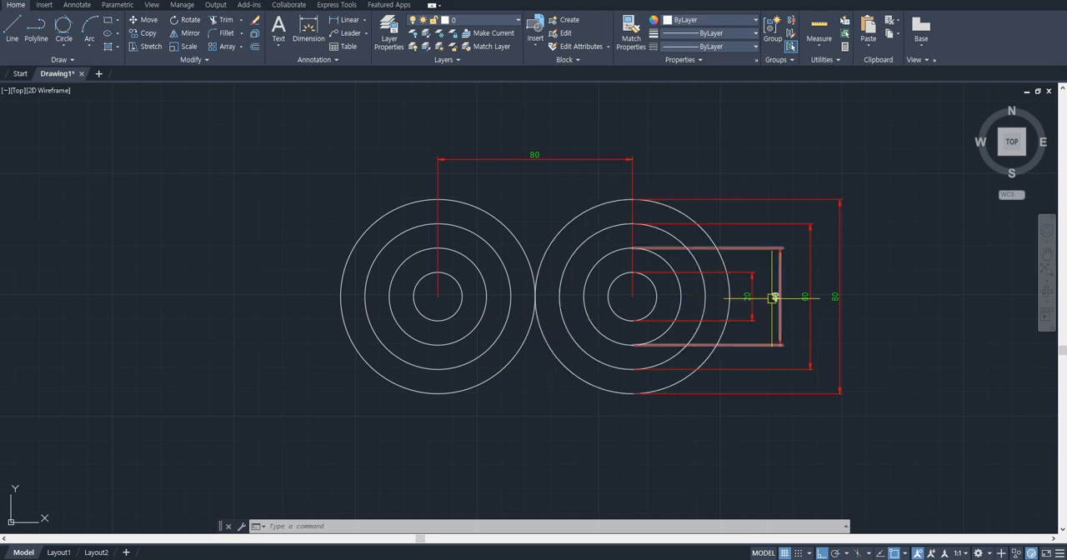
pyautogui.scroll(2, 656, 286)
pyautogui.click(655, 283)
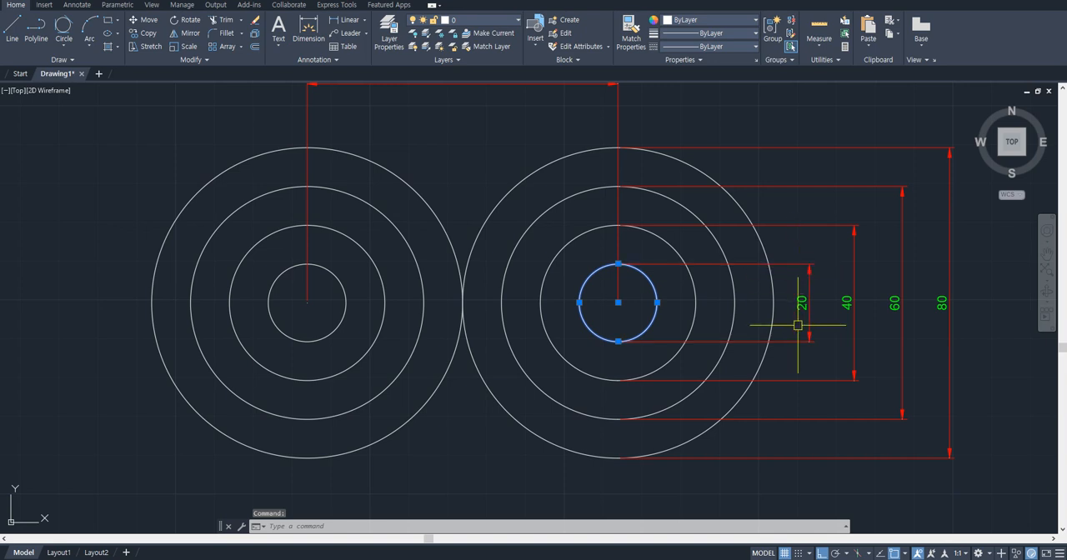
pyautogui.press('Escape')
# - Add a diameter symbol (%%c) before the 20 dimension of the right set's innermost circle
pyautogui.write('ed')
pyautogui.press('Return')
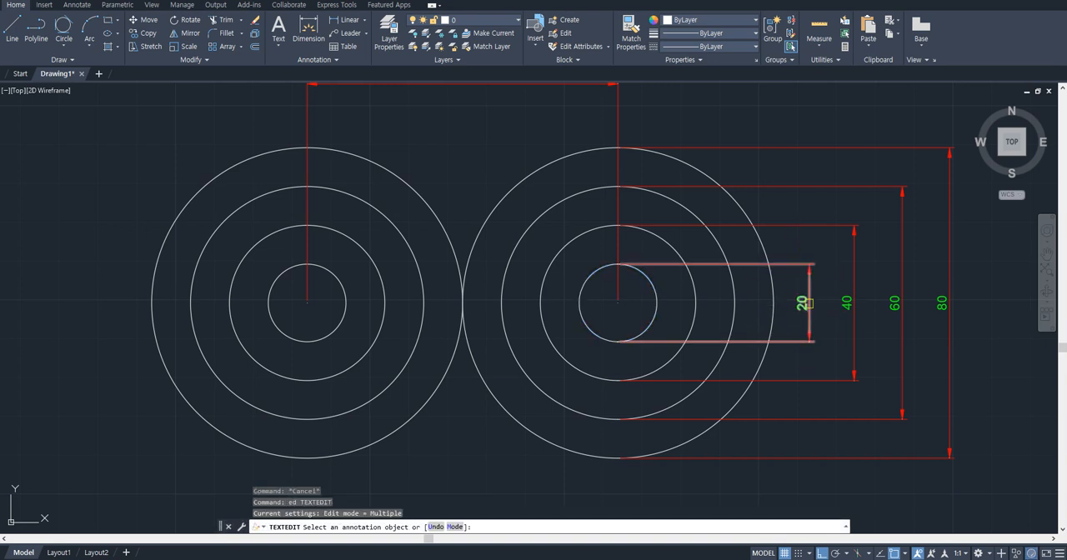
pyautogui.click(812, 305)
pyautogui.write('%%')
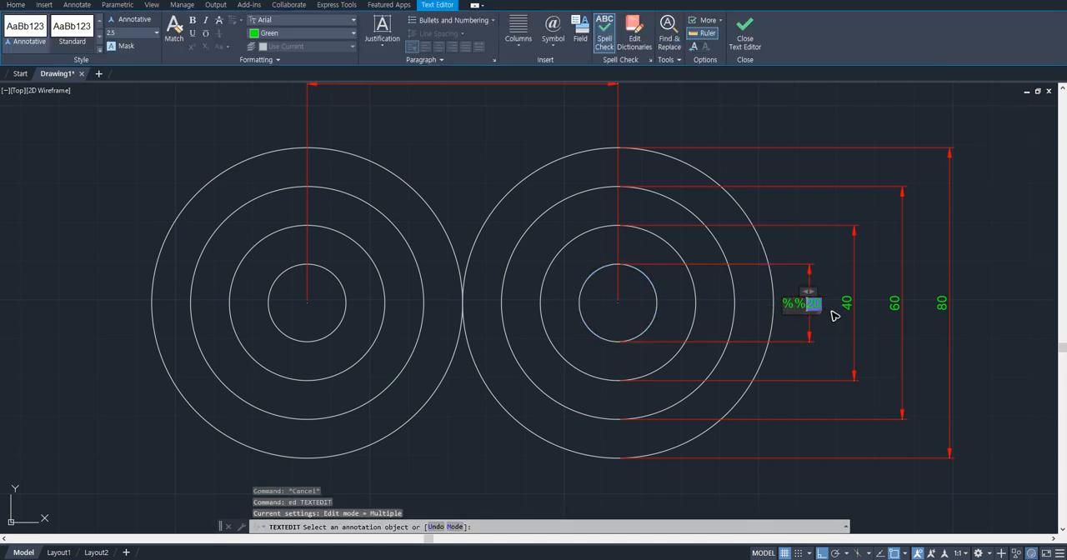
pyautogui.write('c')
pyautogui.click(834, 315)
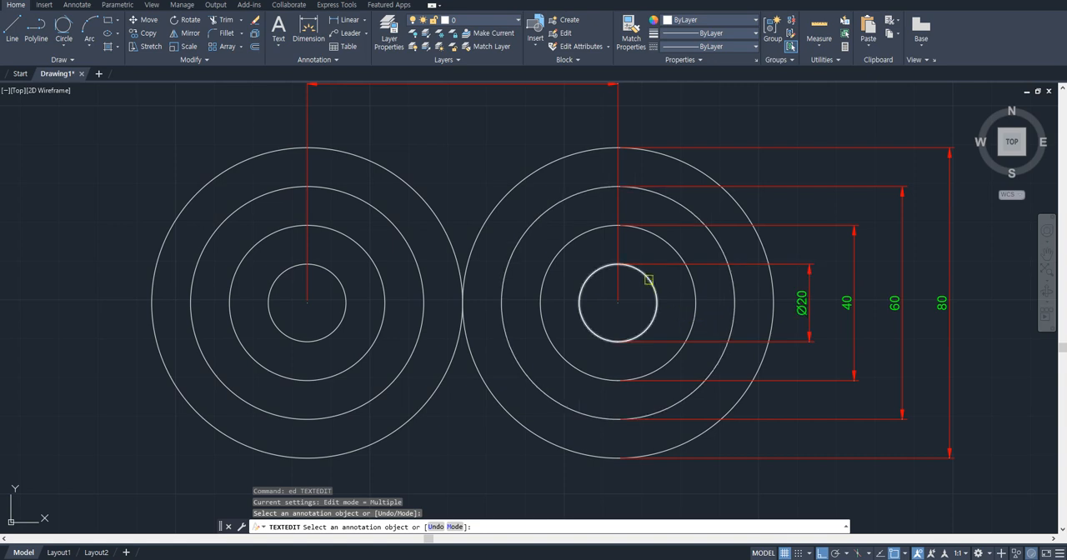
# - Add a diameter symbol (%%c) before the 40 and 60 dimensions of the right set of concentric circles
pyautogui.click(844, 305)
pyautogui.write('%%')
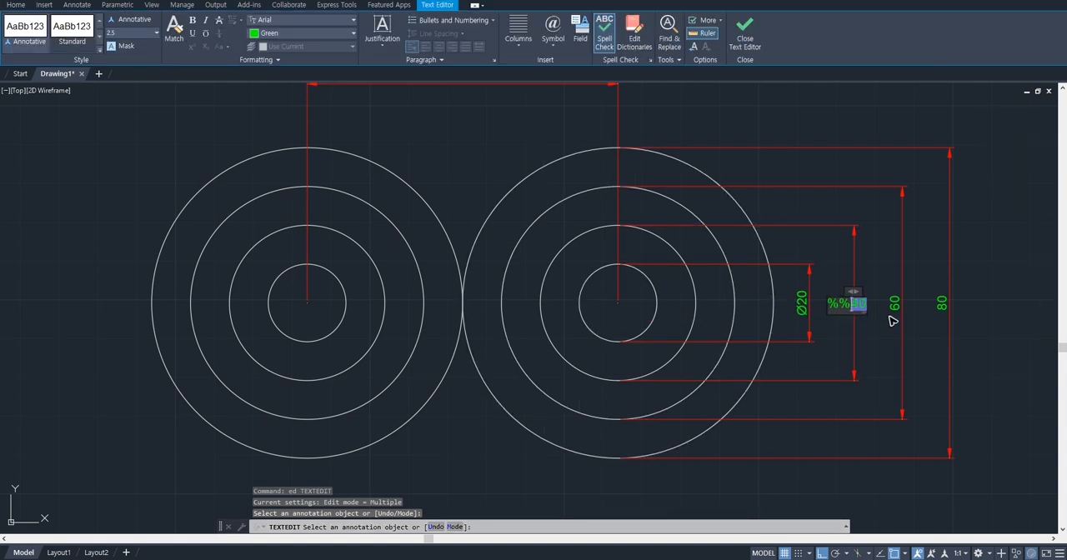
pyautogui.click(877, 339)
pyautogui.click(896, 306)
pyautogui.write('%%cv')
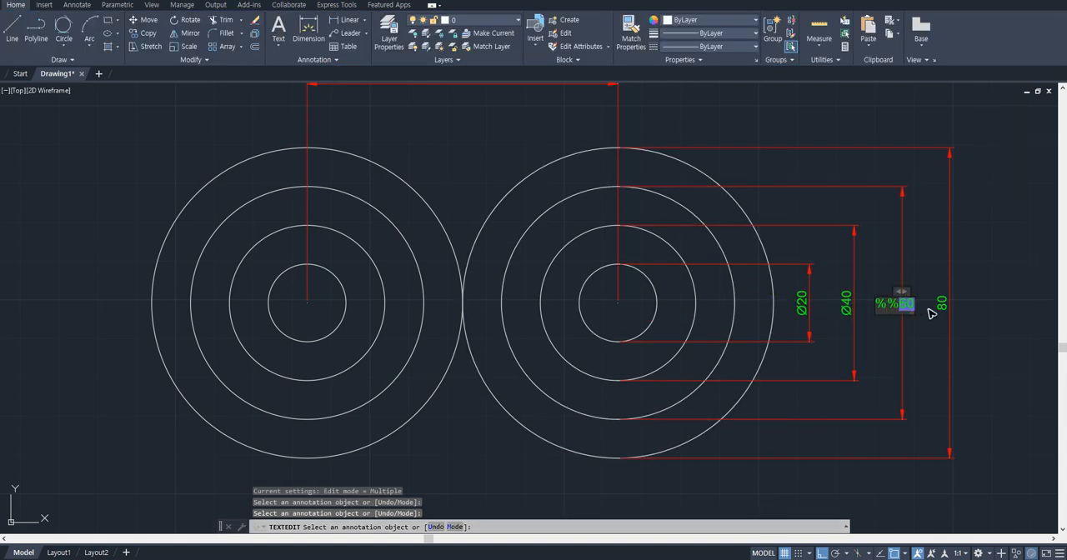
pyautogui.press('BackSpace')
pyautogui.click(961, 329)
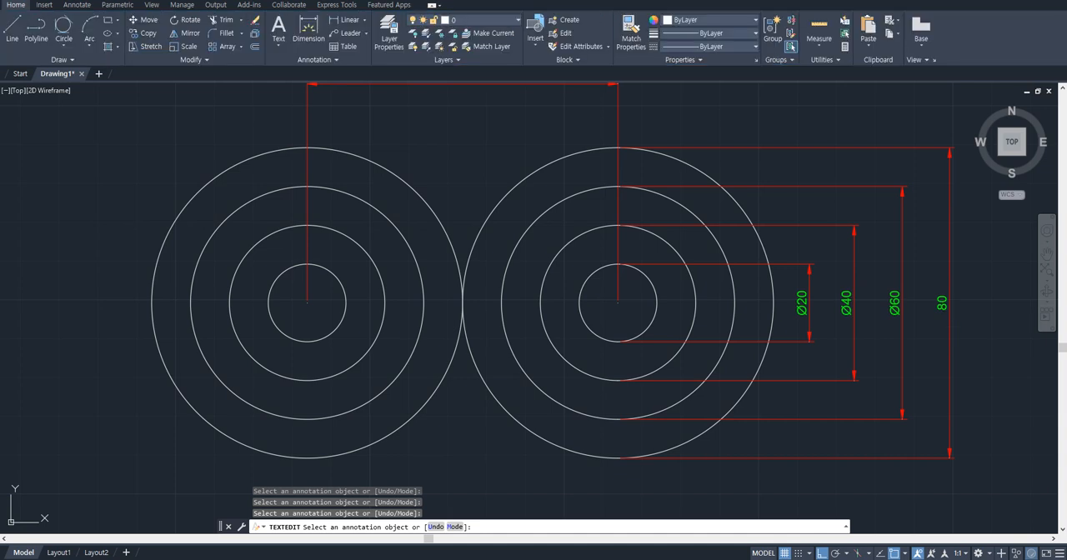
# - Add a diameter symbol (%%c) before the 80 dimension of the right set's outermost circle
pyautogui.click(941, 304)
pyautogui.write('%%c')
pyautogui.click(971, 347)
pyautogui.press('Escape')
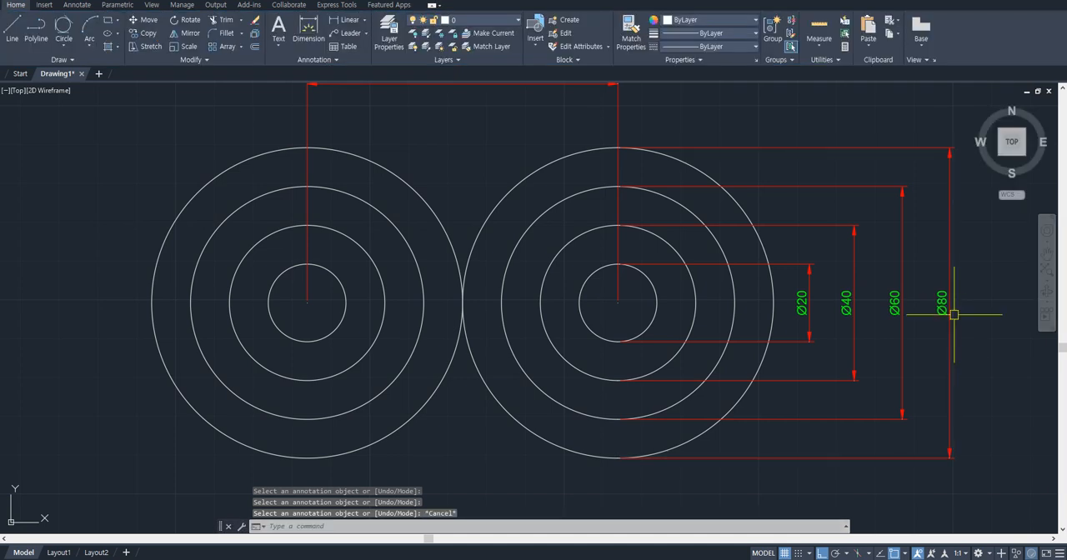
pyautogui.scroll(4, 933, 313)
pyautogui.scroll(-4, 919, 325)
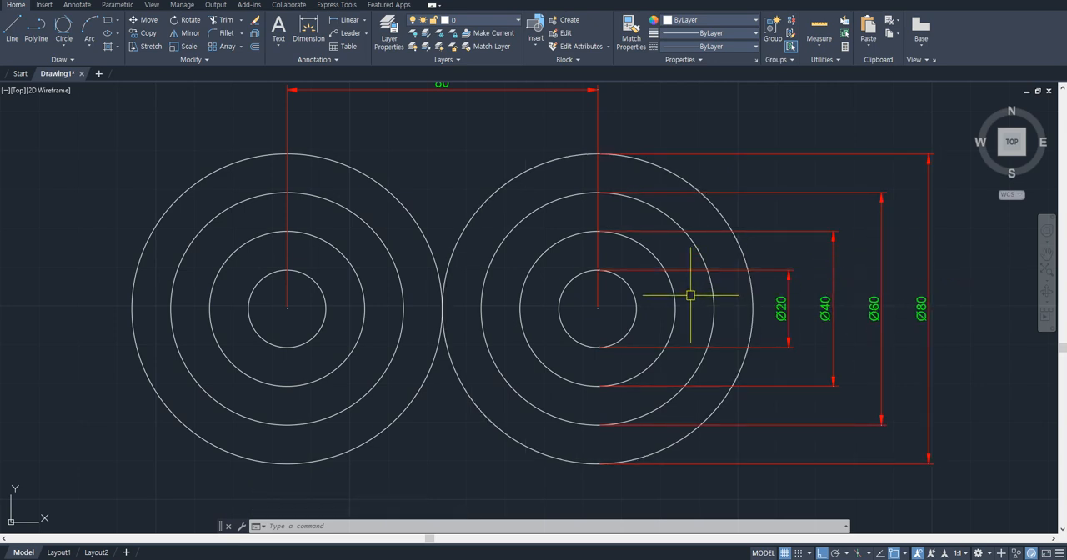
pyautogui.write('r')
pyautogui.press('Return')
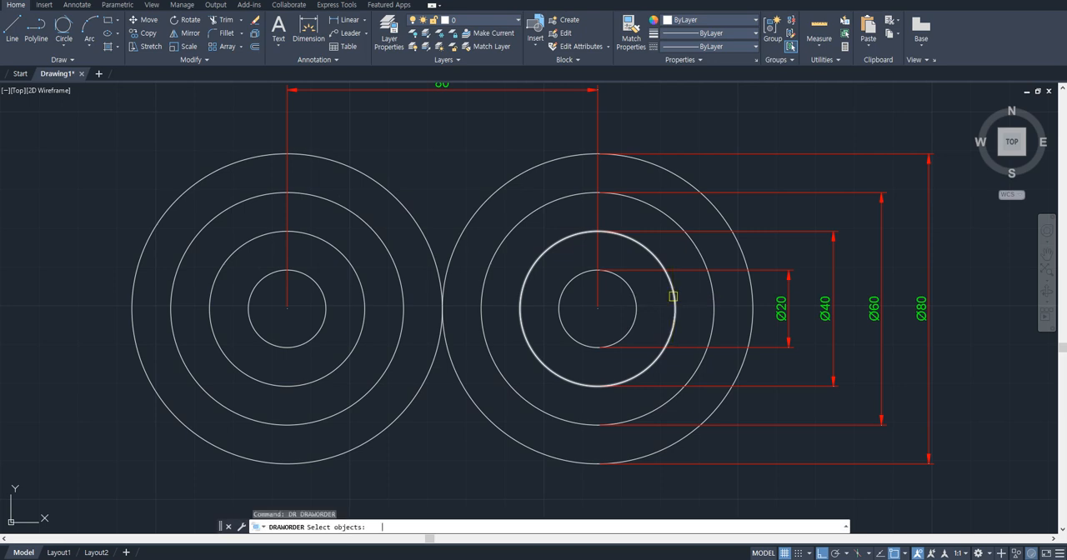
pyautogui.click(624, 281)
pyautogui.press('Escape')
pyautogui.write('dra')
pyautogui.press('Return')
pyautogui.click(636, 290)
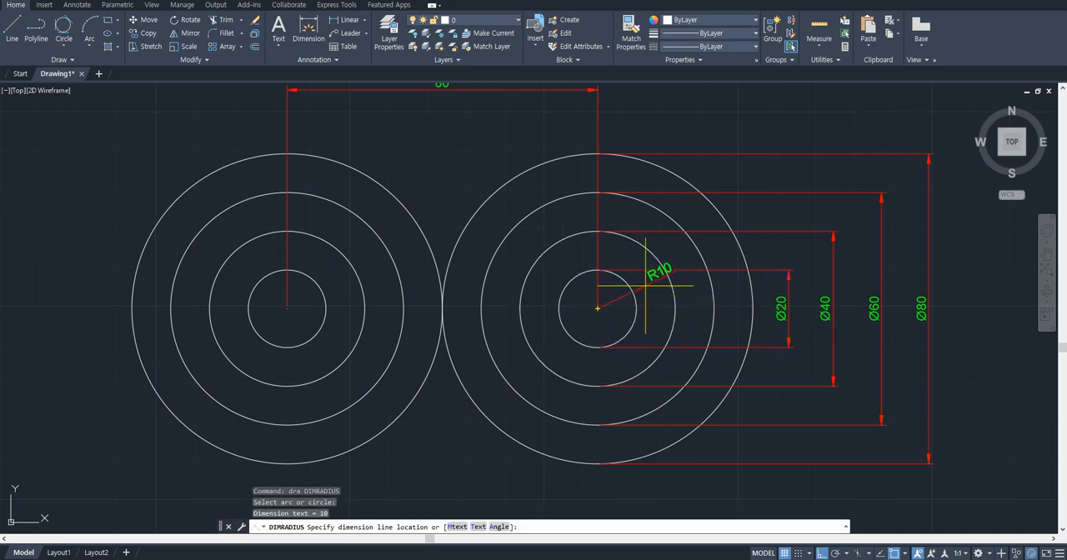
pyautogui.press('Escape')
pyautogui.press('Return')
pyautogui.click(656, 259)
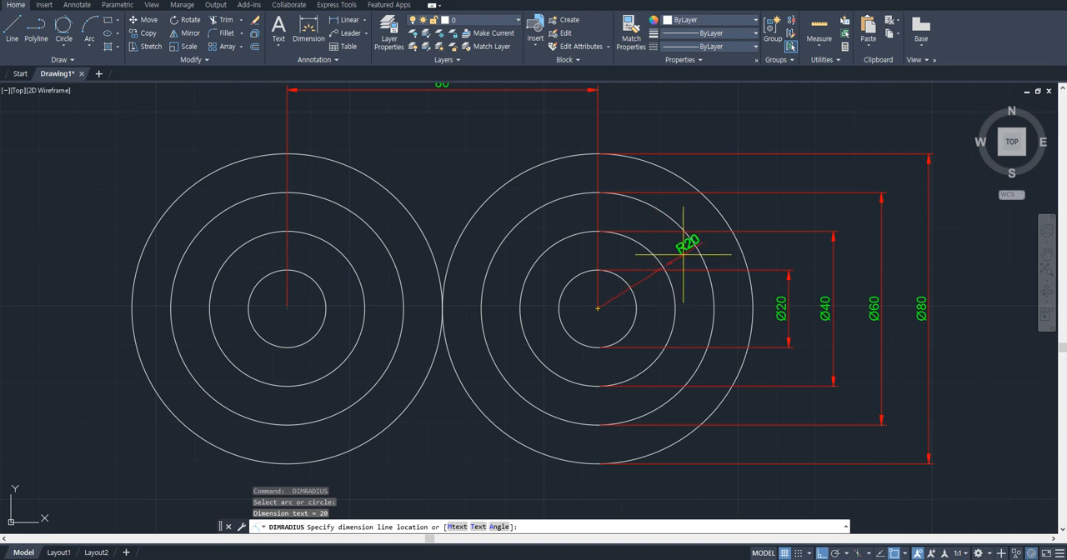
pyautogui.press('Escape')
pyautogui.scroll(-2, 761, 319)
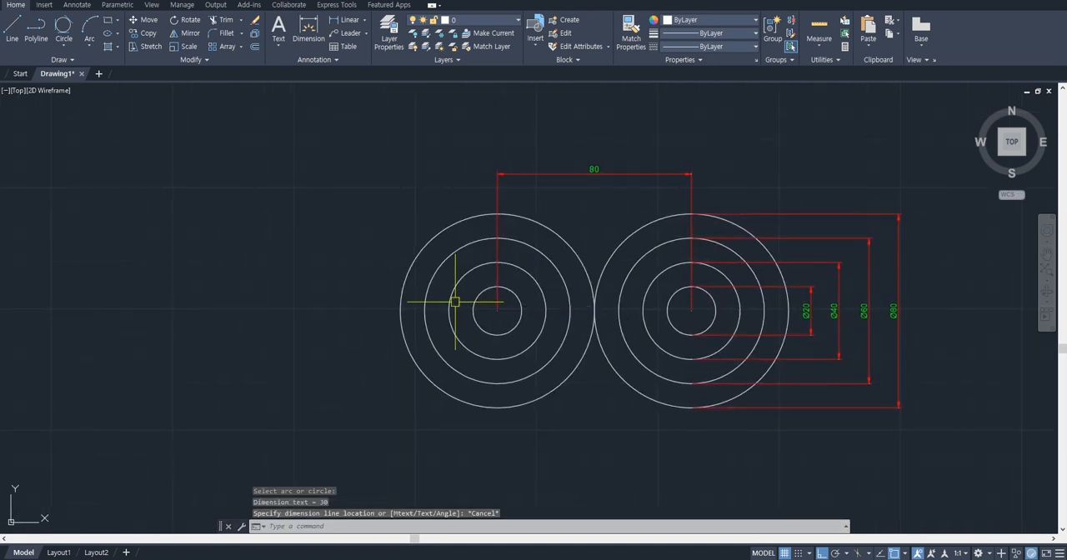
# - Add a radius dimension to the left set's innermost circle, placing its text outside the circles at the upper left
pyautogui.scroll(2, 458, 301)
pyautogui.write('dra')
pyautogui.press('Return')
pyautogui.click(487, 293)
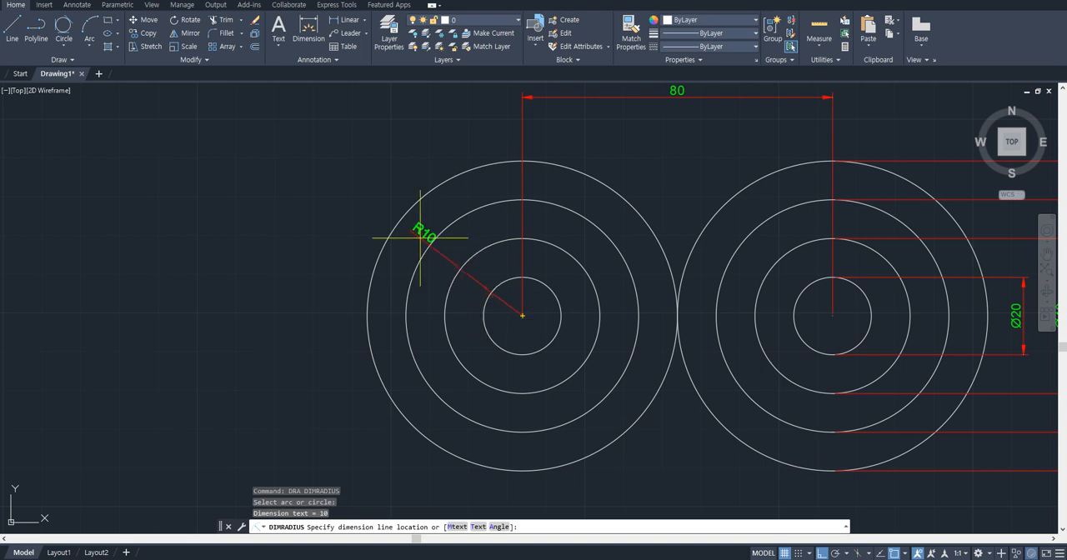
pyautogui.click(373, 202)
# - Add radius dimensions to the left set's three larger circles, fanning their texts out above the outermost circle
pyautogui.press('Return')
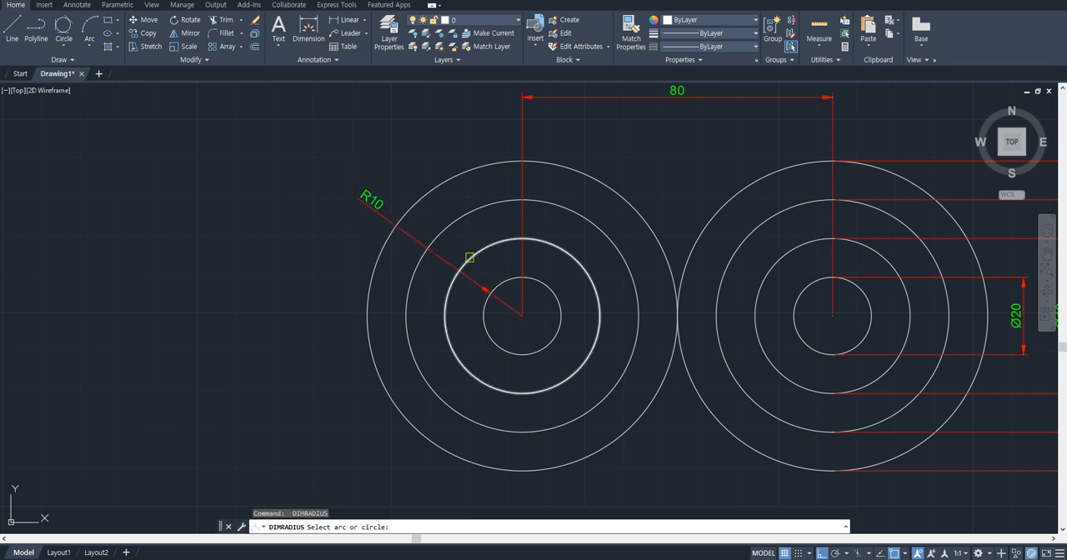
pyautogui.click(469, 252)
pyautogui.click(399, 152)
pyautogui.press('Return')
pyautogui.click(479, 210)
pyautogui.click(448, 145)
pyautogui.press('Return')
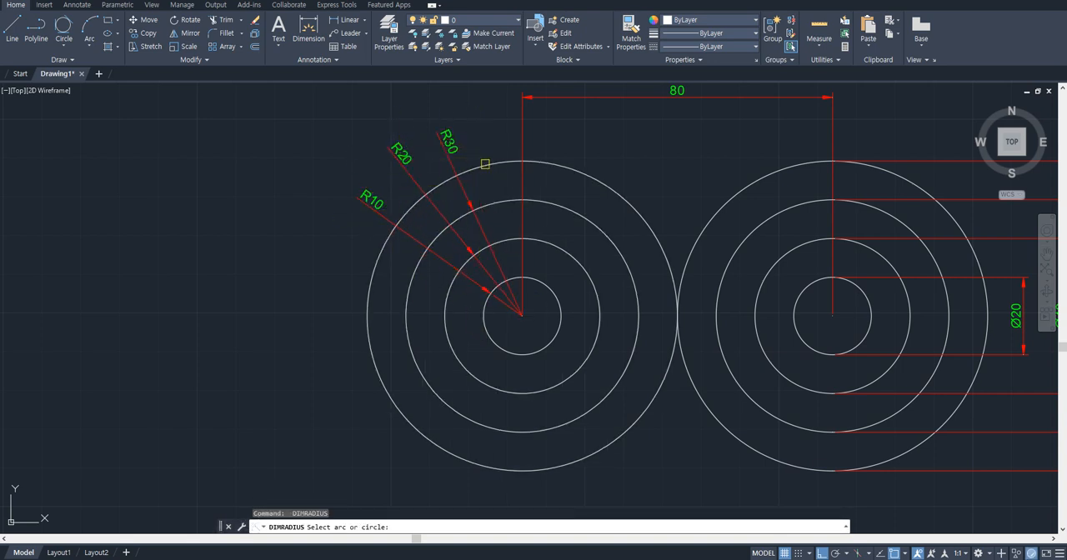
pyautogui.click(486, 164)
# - Add diameter dimensions to the two innermost circles of the left set, with their texts at the lower left
pyautogui.write('ddi')
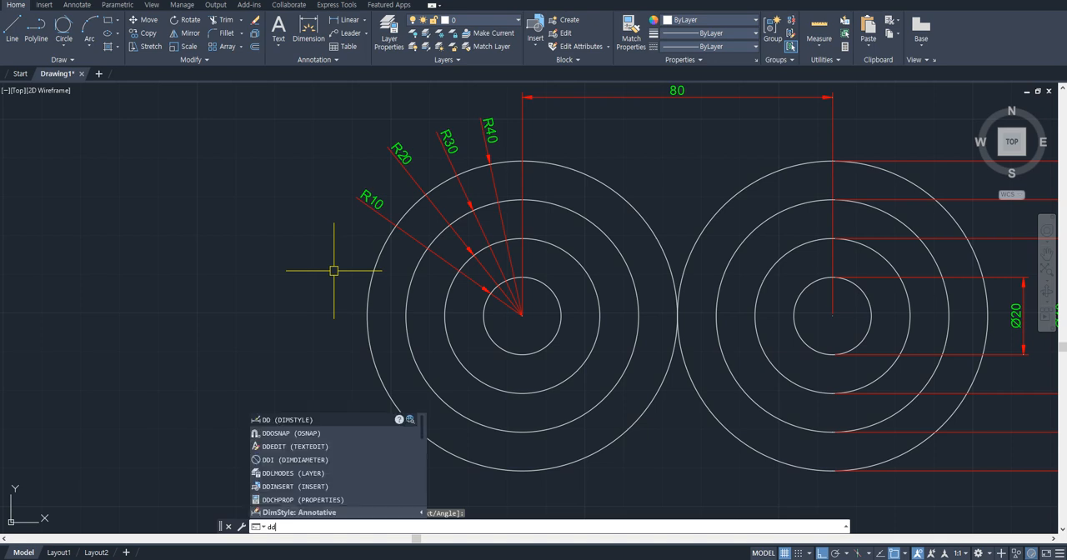
pyautogui.press('Return')
pyautogui.click(502, 339)
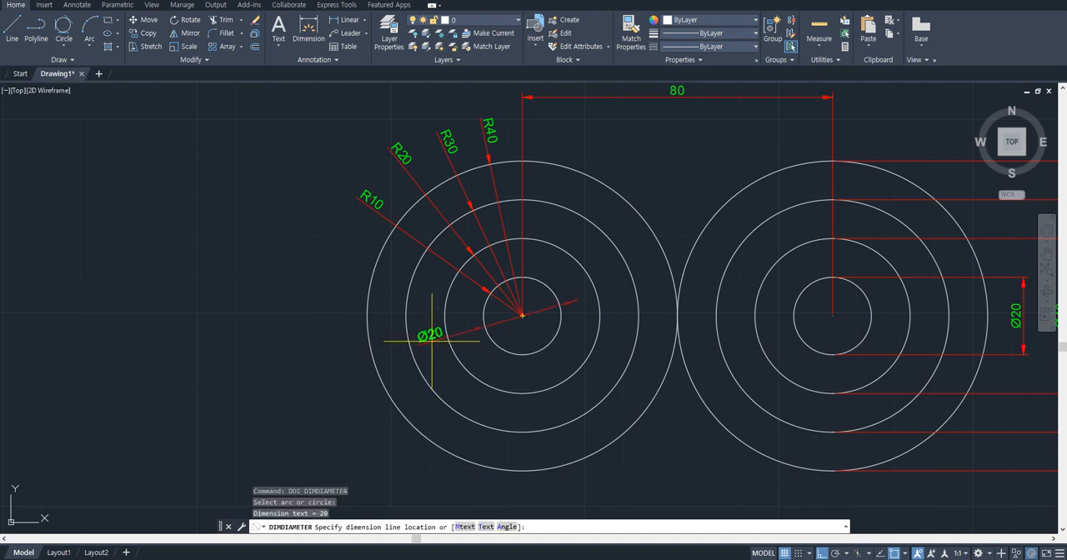
pyautogui.click(465, 336)
pyautogui.press('Return')
pyautogui.click(456, 356)
pyautogui.click(438, 365)
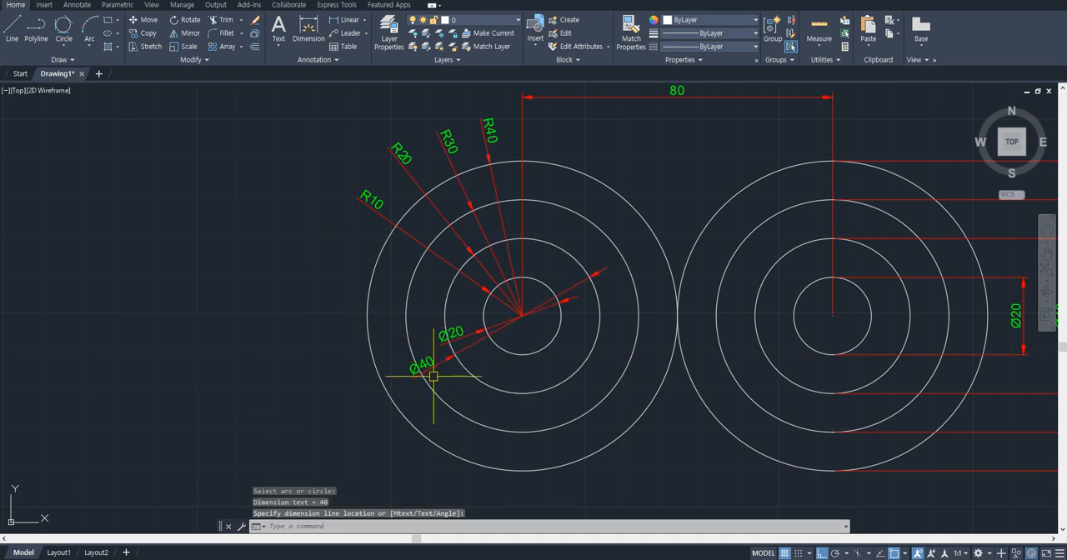
# - Add diameter dimensions to the two outermost circles of the left set, with their texts at the lower left
pyautogui.press('Return')
pyautogui.click(428, 384)
pyautogui.click(400, 405)
pyautogui.press('Return')
pyautogui.click(405, 417)
pyautogui.click(363, 445)
pyautogui.press('Escape')
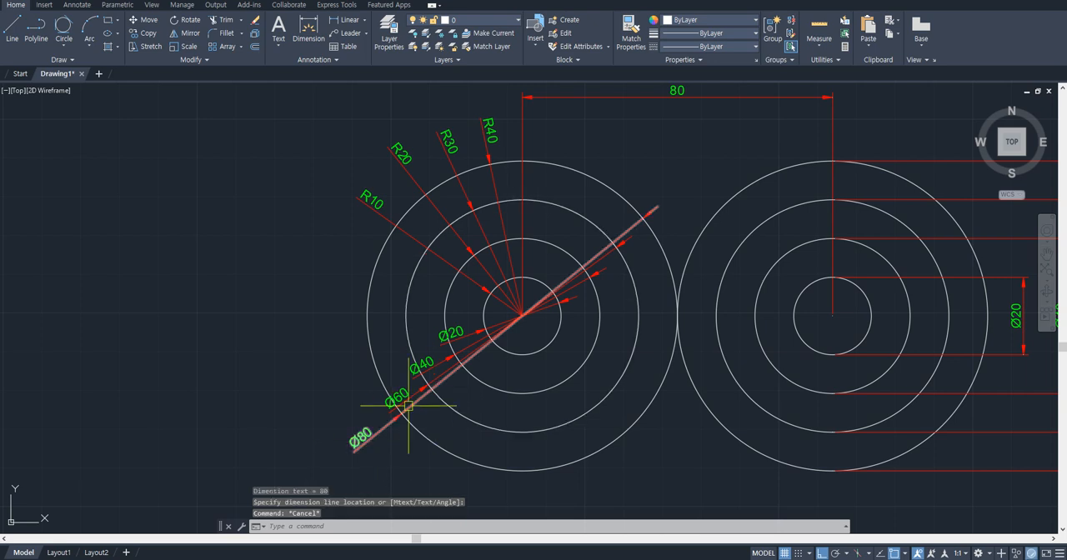
# - Move the Ø20 and Ø40 dimension texts of the left set farther out to spread the dimension lines apart
pyautogui.scroll(2, 444, 347)
pyautogui.click(440, 326)
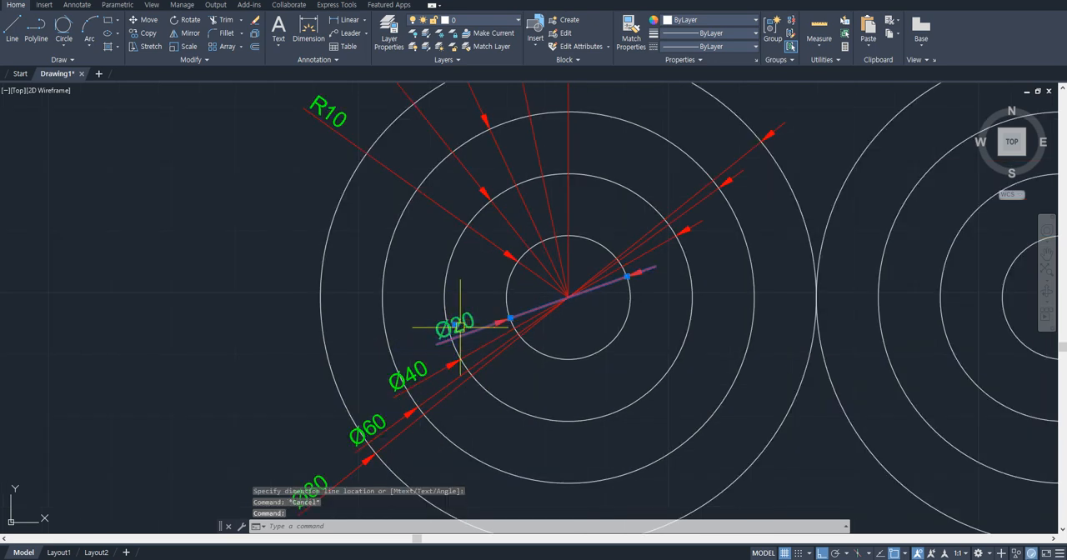
pyautogui.click(450, 325)
pyautogui.click(417, 316)
pyautogui.scroll(2, 416, 316)
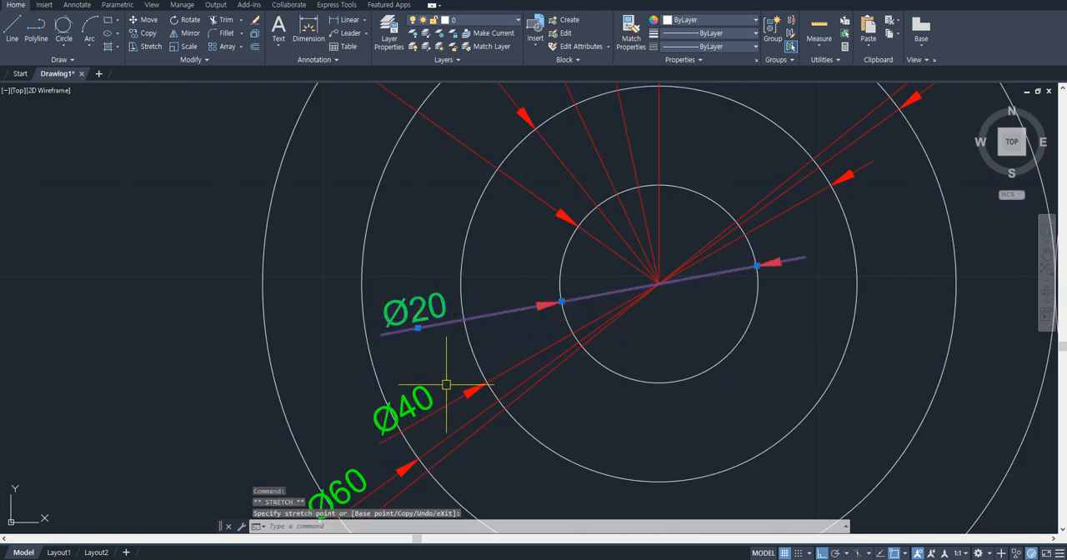
pyautogui.press('Escape')
pyautogui.click(406, 407)
pyautogui.click(331, 392)
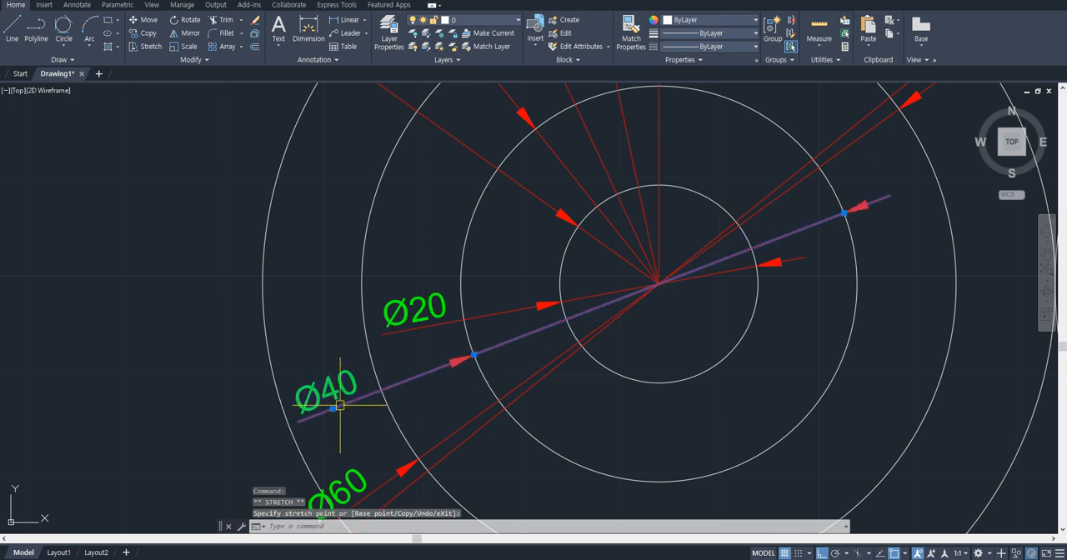
# - Move the Ø60 and Ø80 dimension texts of the left set farther out so the dimension lines are better separated
pyautogui.scroll(-2, 366, 412)
pyautogui.moveTo(367, 448); pyautogui.dragTo(422, 355, button='middle')
pyautogui.click(405, 369)
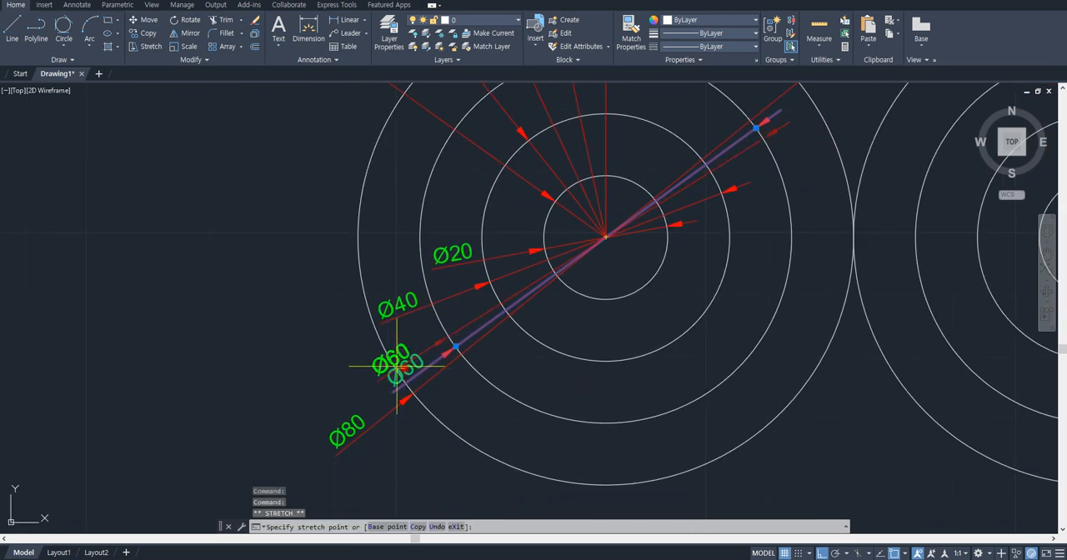
pyautogui.click(334, 359)
pyautogui.press('Escape')
pyautogui.click(367, 418)
pyautogui.click(348, 429)
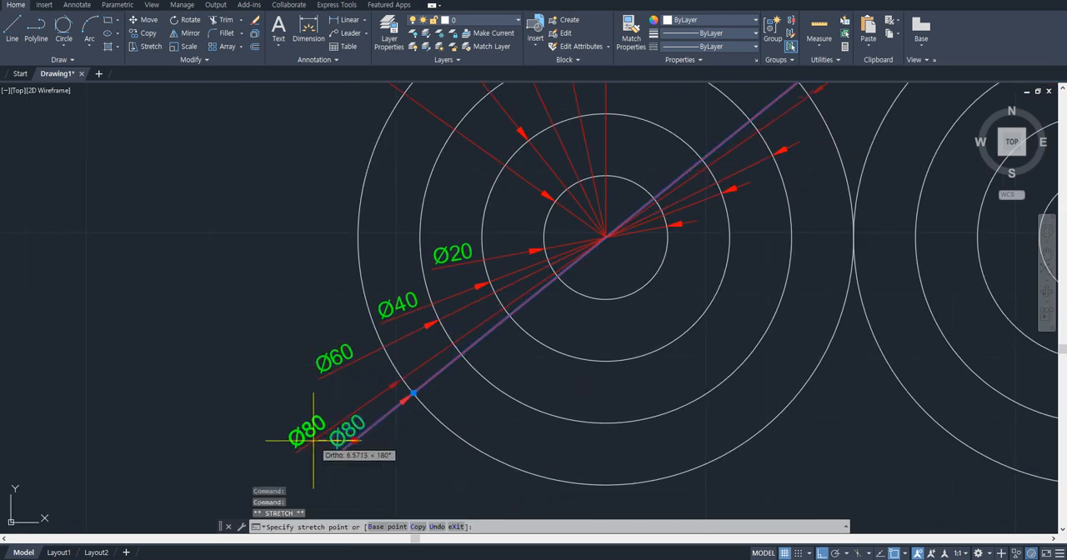
pyautogui.click(242, 435)
pyautogui.press('Escape')
# - Examine the left set's radius and diameter dimensions and the list of available dimension types
pyautogui.scroll(-2, 508, 329)
pyautogui.scroll(2, 555, 218)
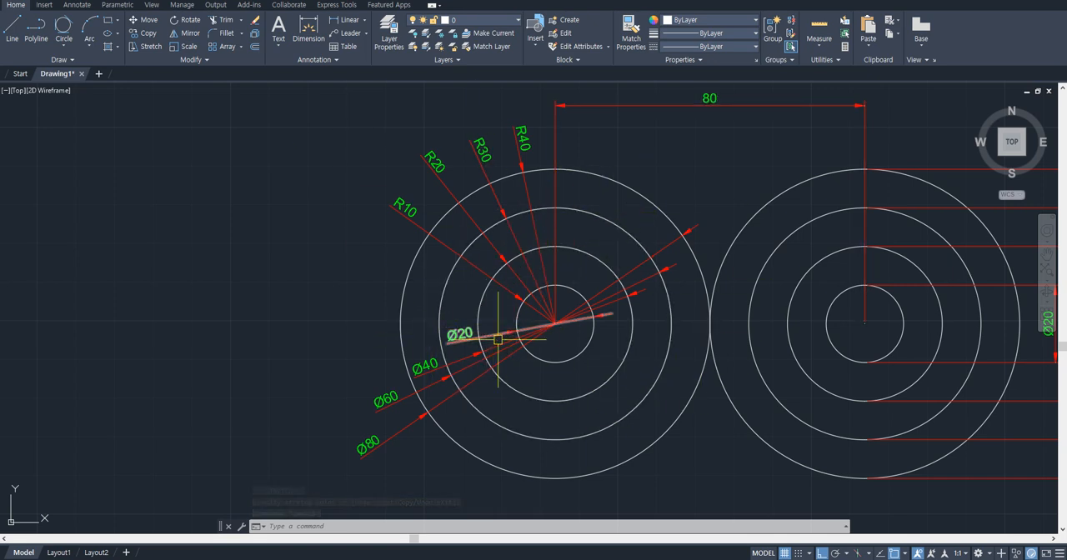
pyautogui.scroll(2, 523, 328)
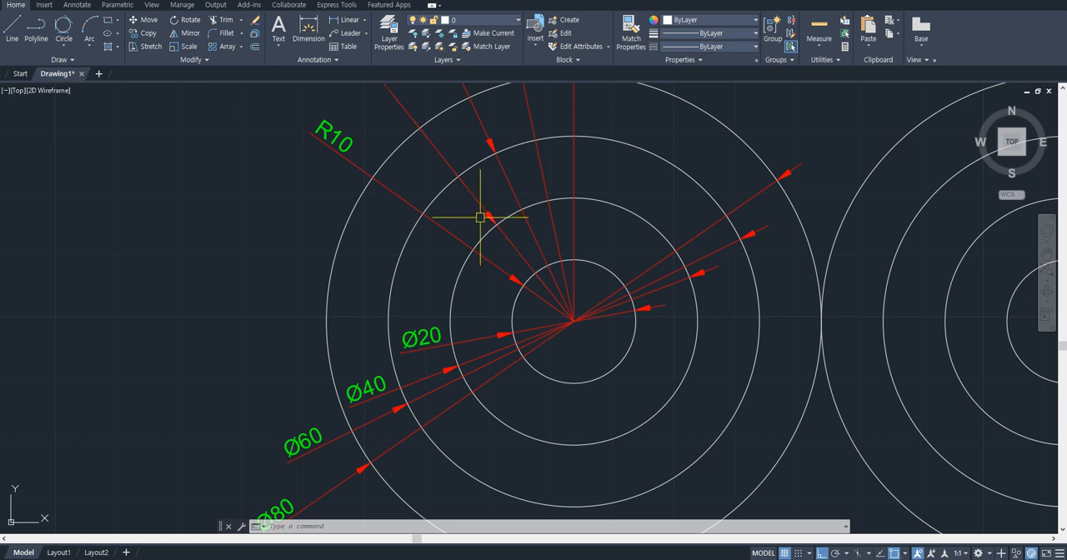
pyautogui.click(365, 20)
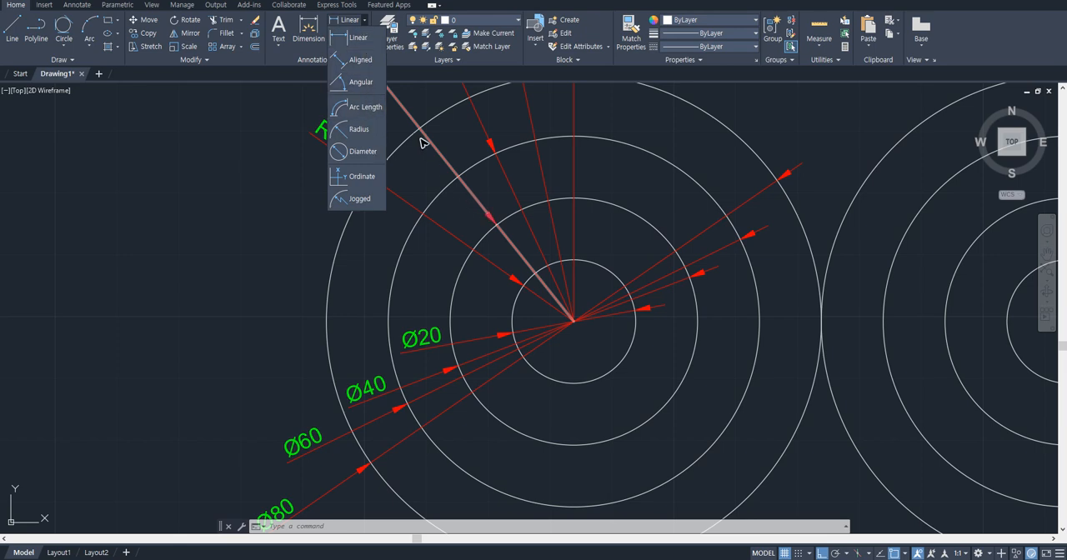
pyautogui.click(364, 24)
pyautogui.click(364, 23)
pyautogui.press('Escape')
pyautogui.scroll(-4, 565, 301)
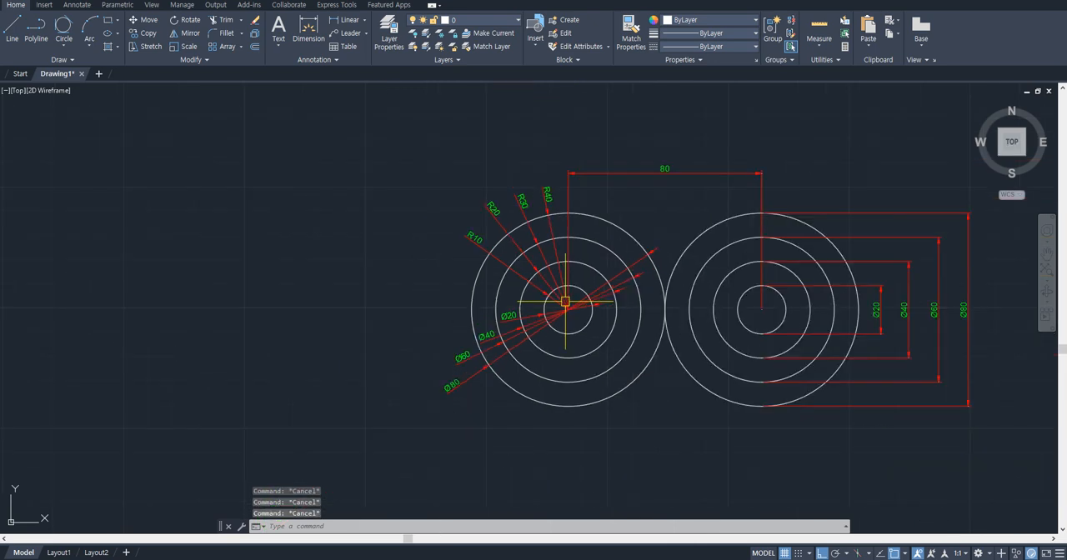
# - Erase the four radius dimensions from the left set of concentric circles
pyautogui.scroll(2, 535, 273)
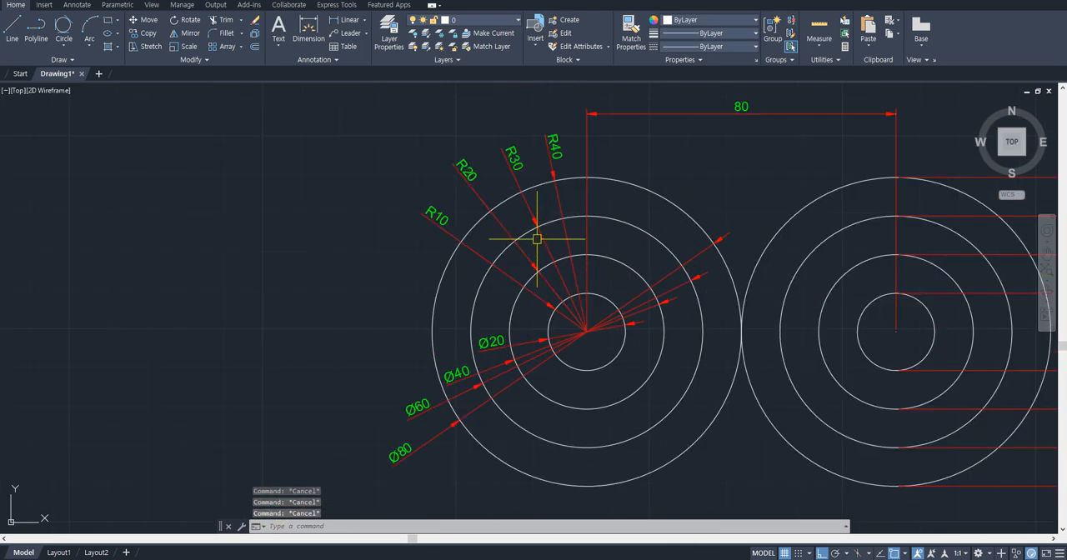
pyautogui.click(547, 155)
pyautogui.click(510, 167)
pyautogui.click(412, 238)
pyautogui.write('e')
pyautogui.press('Return')
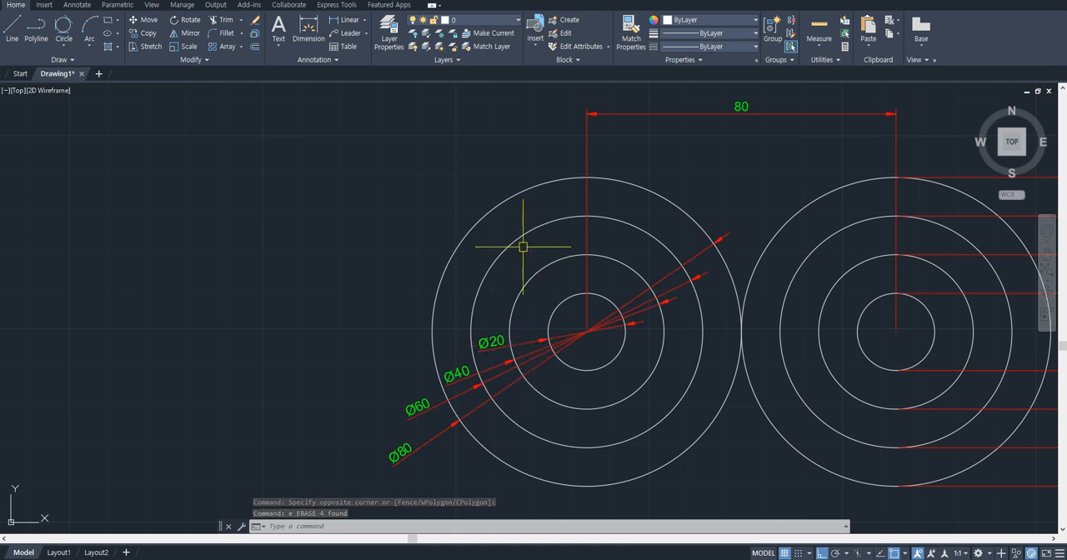
# - Erase the four diameter dimensions from the left set of concentric circles
pyautogui.click(531, 343)
pyautogui.click(534, 357)
pyautogui.click(536, 365)
pyautogui.scroll(2, 539, 362)
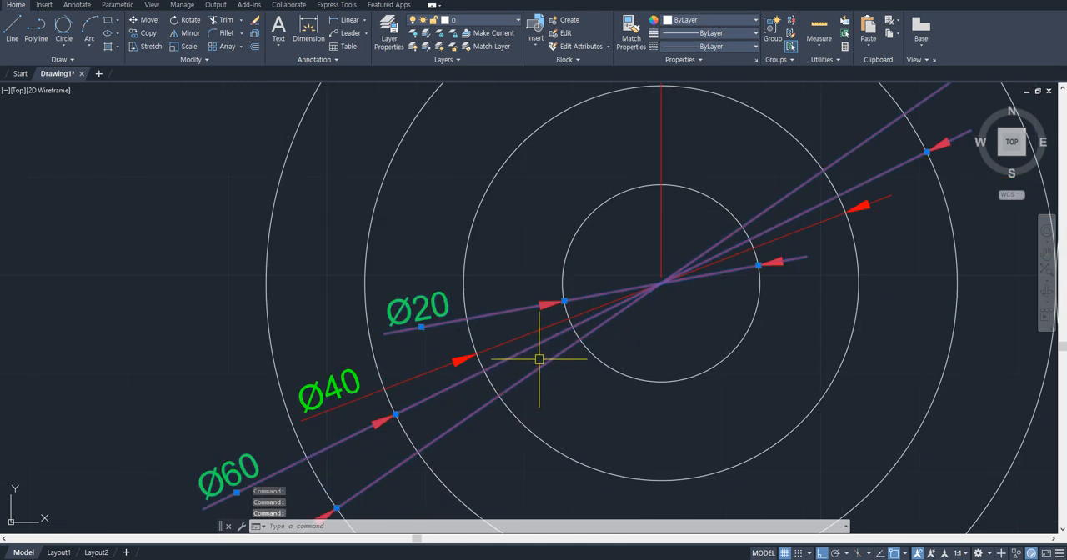
pyautogui.write('e')
pyautogui.press('space')
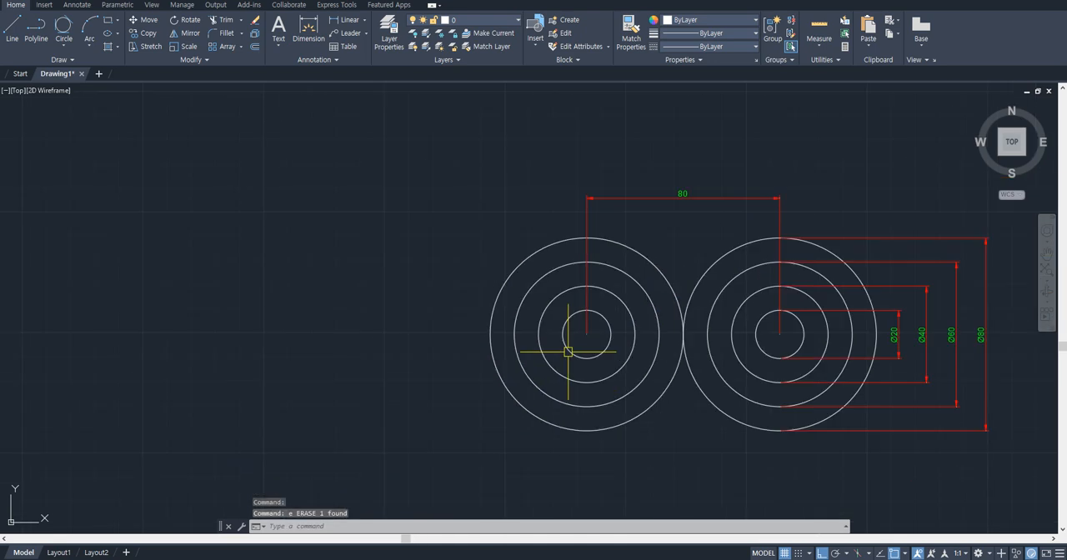
pyautogui.moveTo(572, 350); pyautogui.dragTo(469, 333, button='middle')
pyautogui.scroll(1, 461, 334)
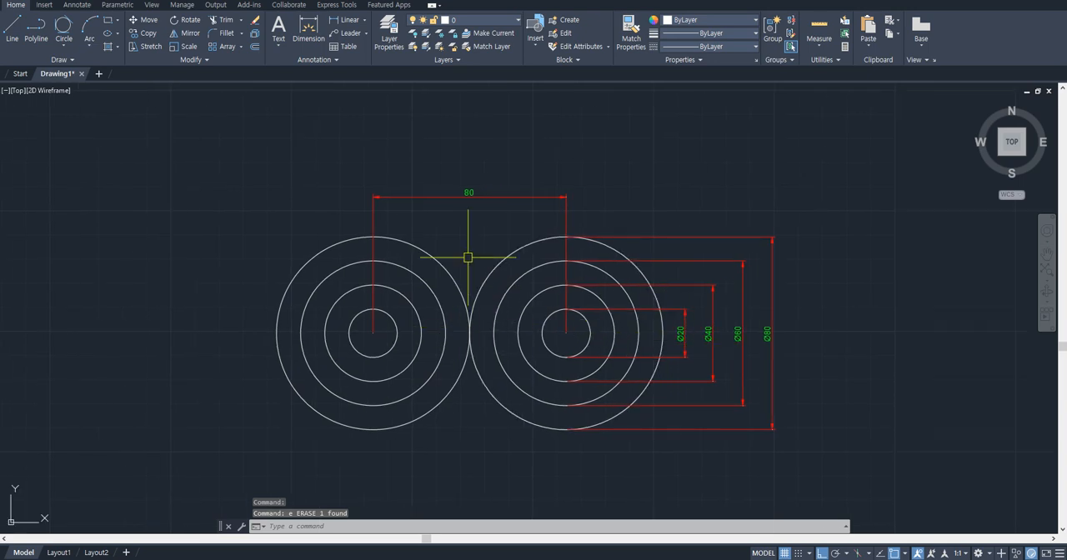
# - Draw a circle with a diameter of 20 in the empty area below the right set of concentric circles
pyautogui.moveTo(612, 309); pyautogui.dragTo(612, 257, button='middle')
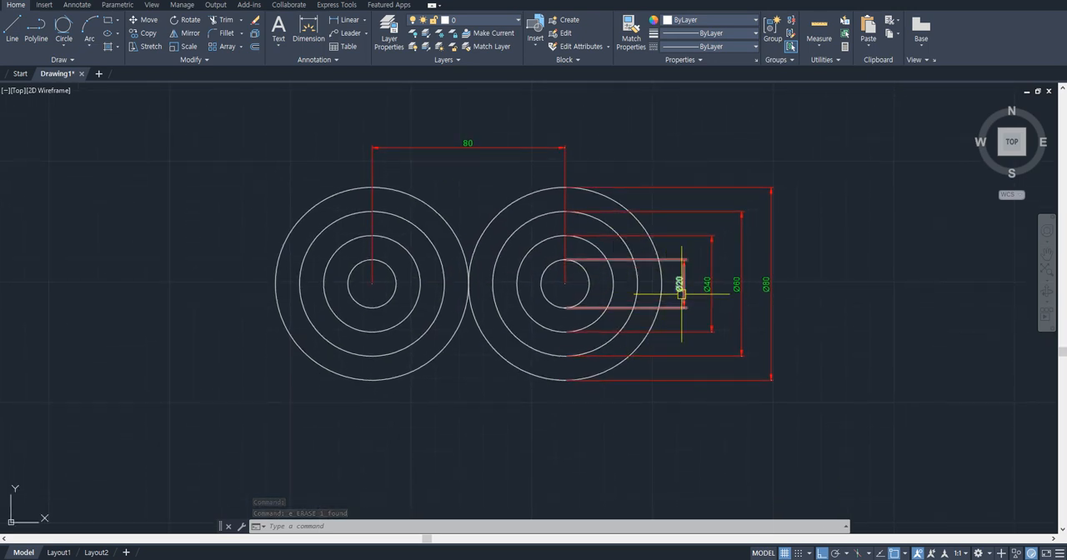
pyautogui.scroll(4, 681, 287)
pyautogui.scroll(-6, 579, 309)
pyautogui.write('c')
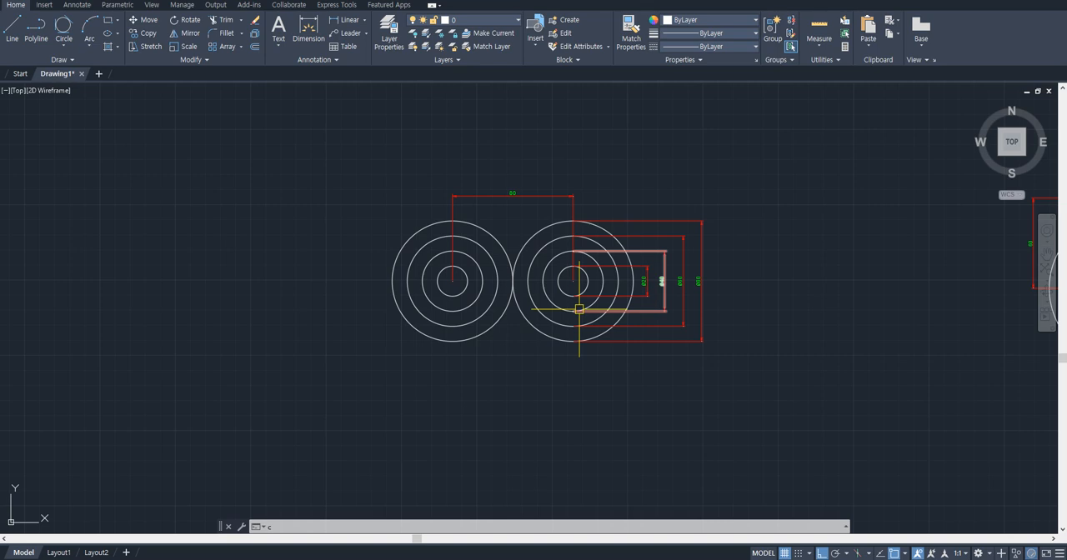
pyautogui.write('c')
pyautogui.press('Return')
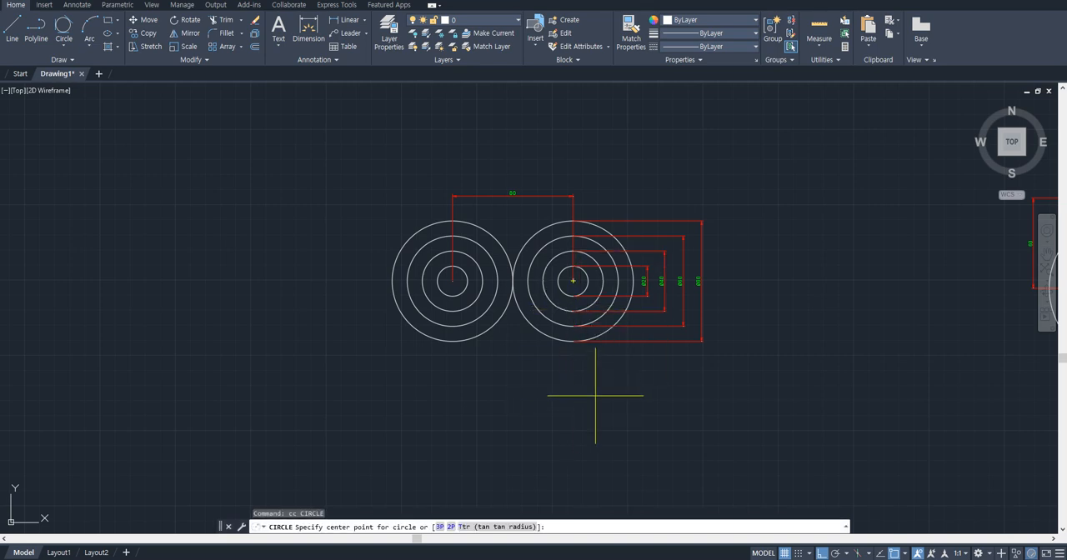
pyautogui.moveTo(591, 400); pyautogui.dragTo(585, 353, button='middle')
pyautogui.scroll(3, 586, 353)
pyautogui.moveTo(570, 391); pyautogui.dragTo(562, 360, button='middle')
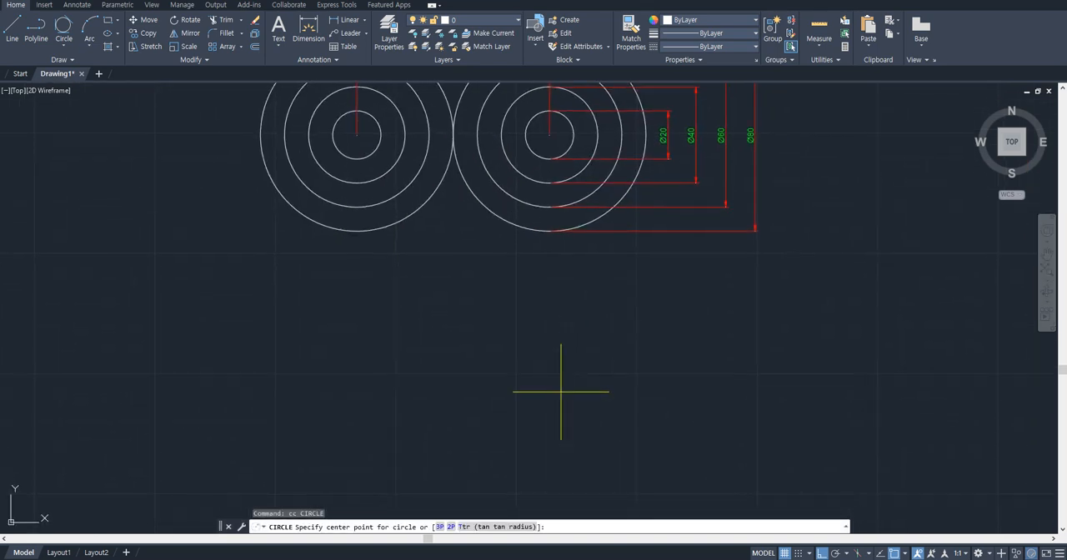
pyautogui.click(561, 391)
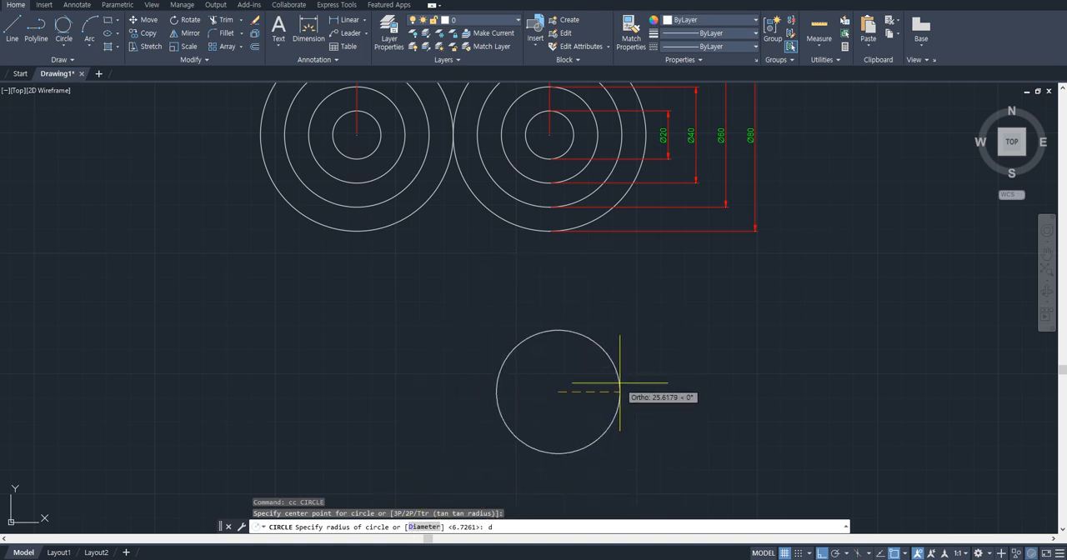
pyautogui.press('Return')
# - Add a vertical linear dimension between the new circle's top and bottom quadrants, placed to its right
pyautogui.press('Return')
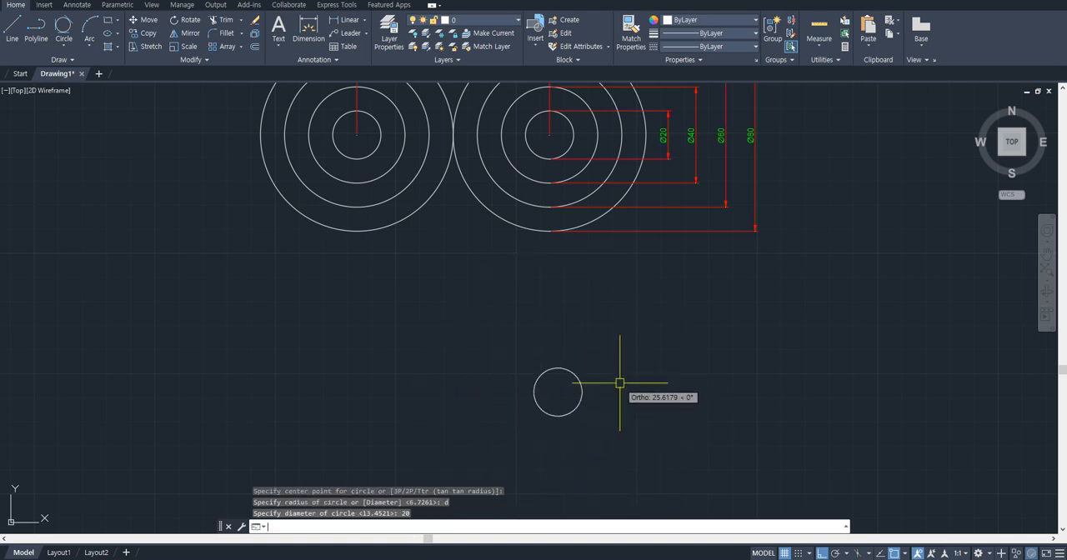
pyautogui.write('dli')
pyautogui.press('Return')
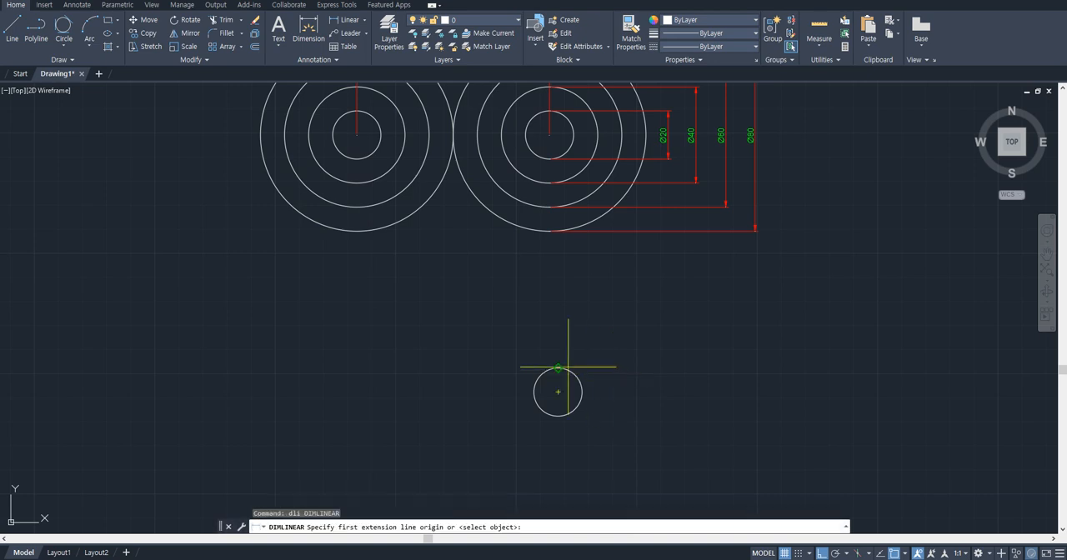
pyautogui.click(557, 367)
pyautogui.click(558, 416)
pyautogui.click(643, 400)
pyautogui.press('Escape')
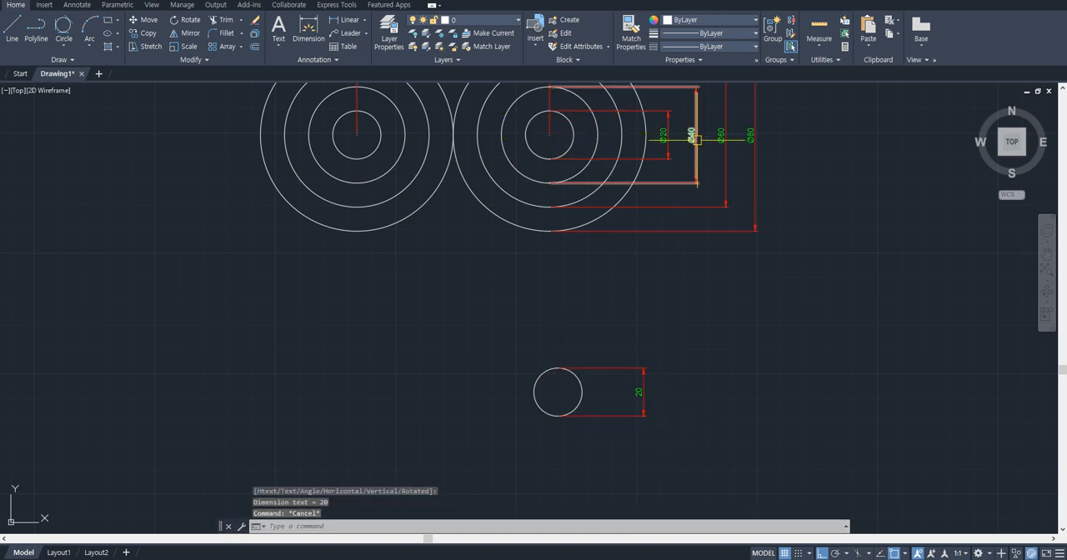
# - Draw a circle with a diameter of 40 concentric with the small dimensioned circle below the two circle sets
pyautogui.write('cc')
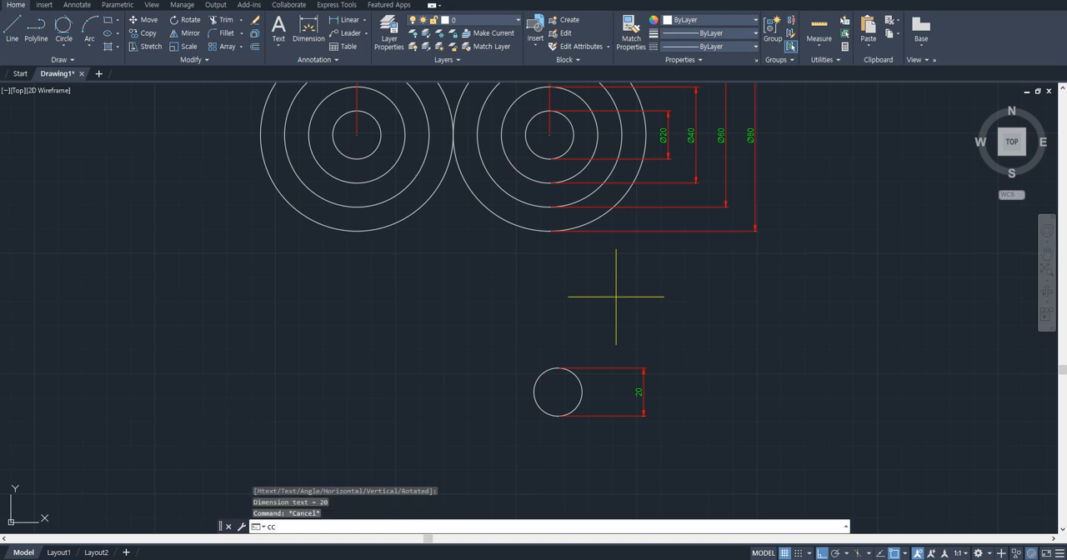
pyautogui.press('Return')
pyautogui.click(558, 390)
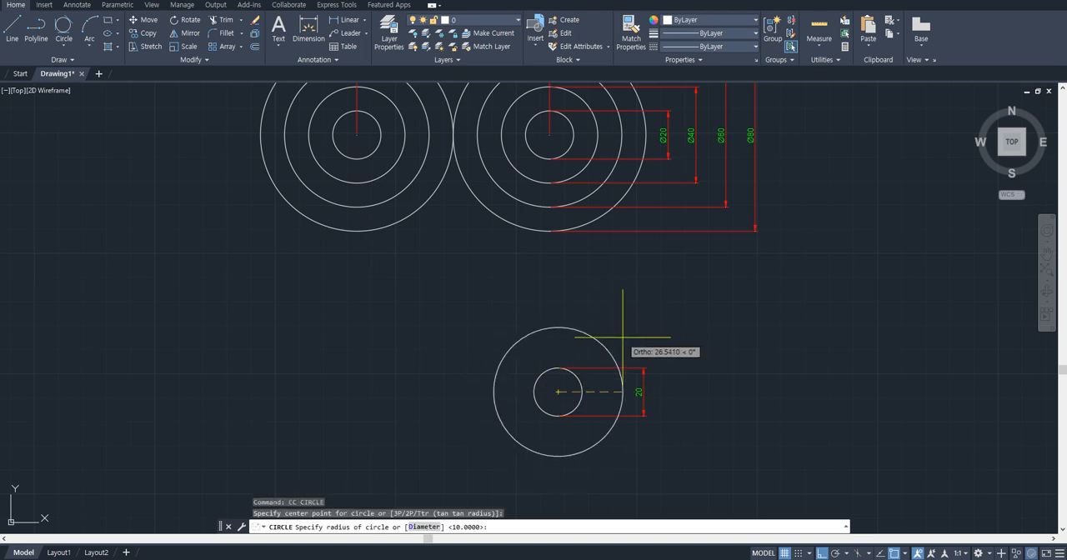
pyautogui.write('d')
pyautogui.press('Return')
pyautogui.write('40')
pyautogui.press('Return')
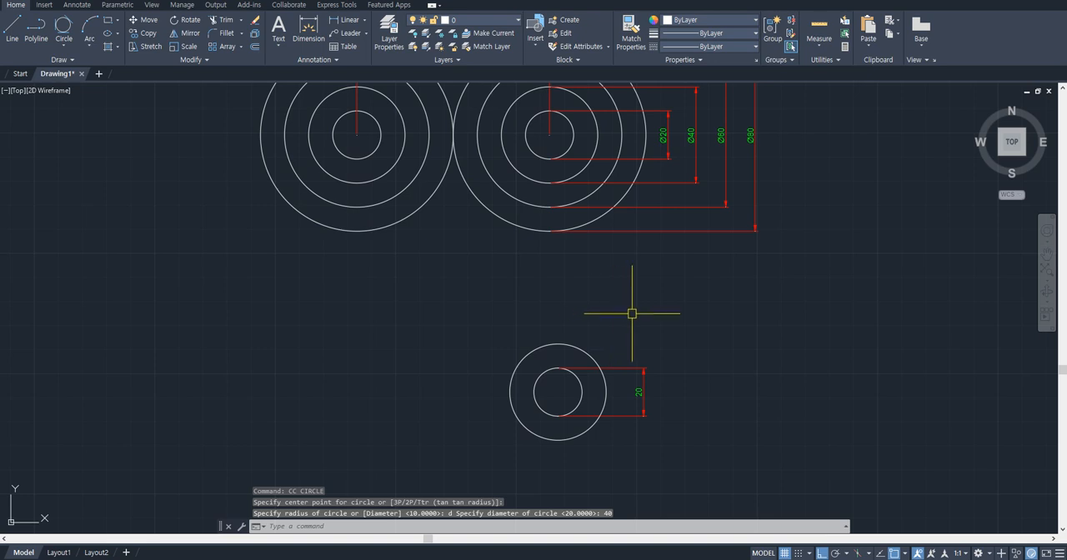
# - Add a vertical linear dimension from the center to the top quadrant of the outer circle, placed to its left
pyautogui.write('dli')
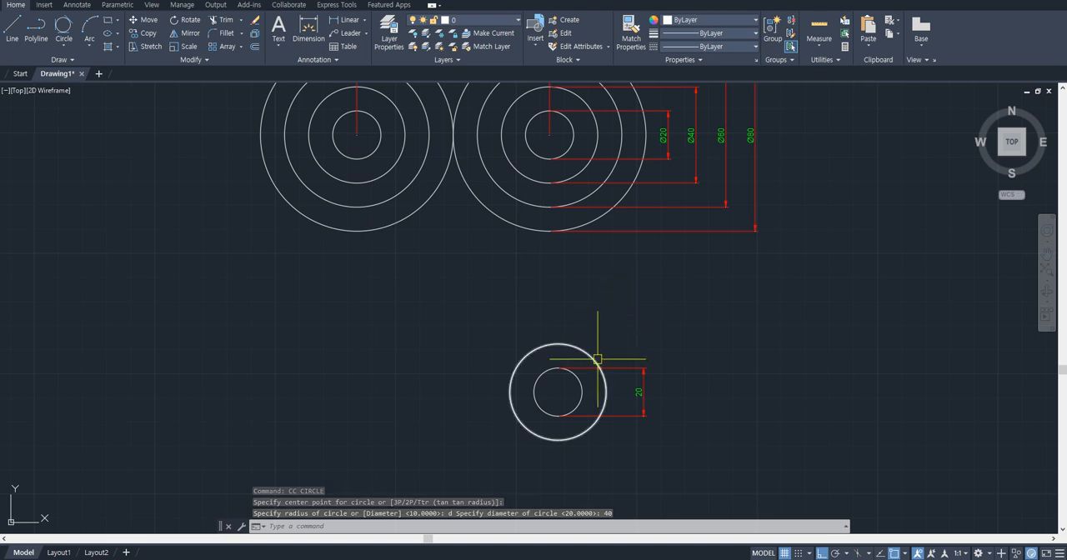
pyautogui.press('Return')
pyautogui.click(558, 392)
pyautogui.click(558, 345)
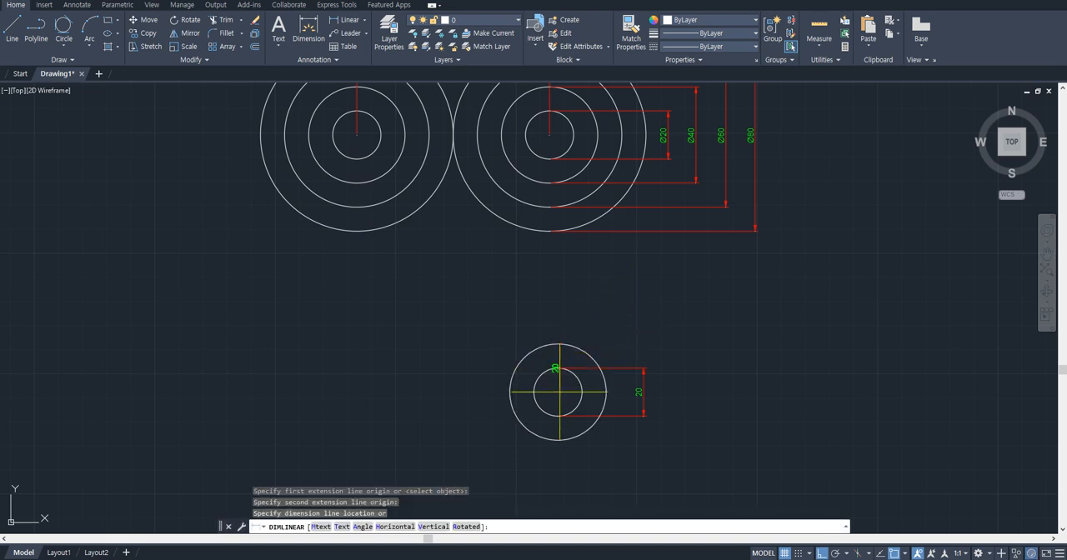
pyautogui.click(470, 384)
# - Erase the linear dimension between the outer circle's center and top quadrant
pyautogui.click(484, 393)
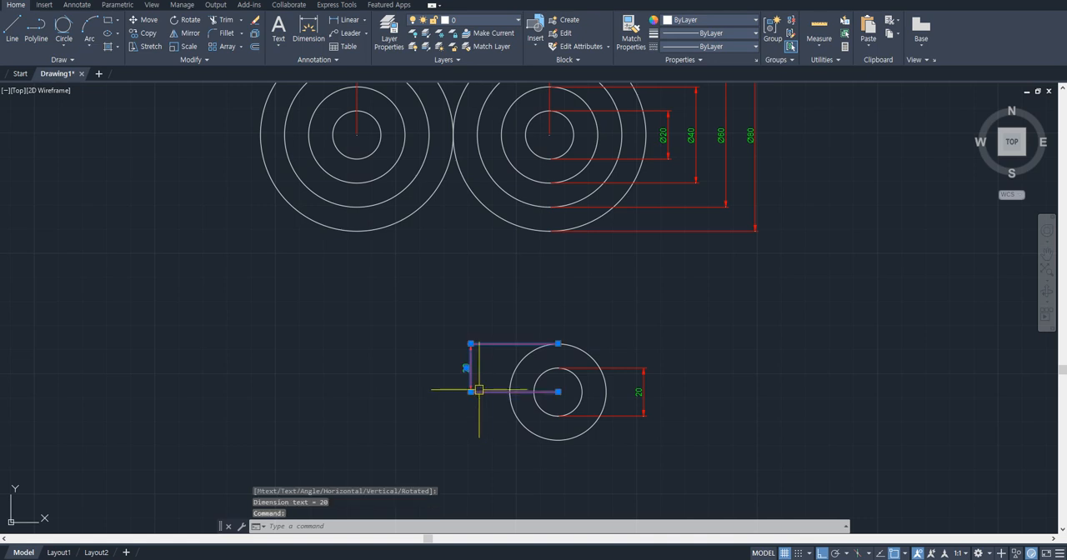
pyautogui.click(428, 357)
pyautogui.write('e')
pyautogui.press('Return')
# - Add a radius dimension to the outer circle, placed at its upper right
pyautogui.write('dra')
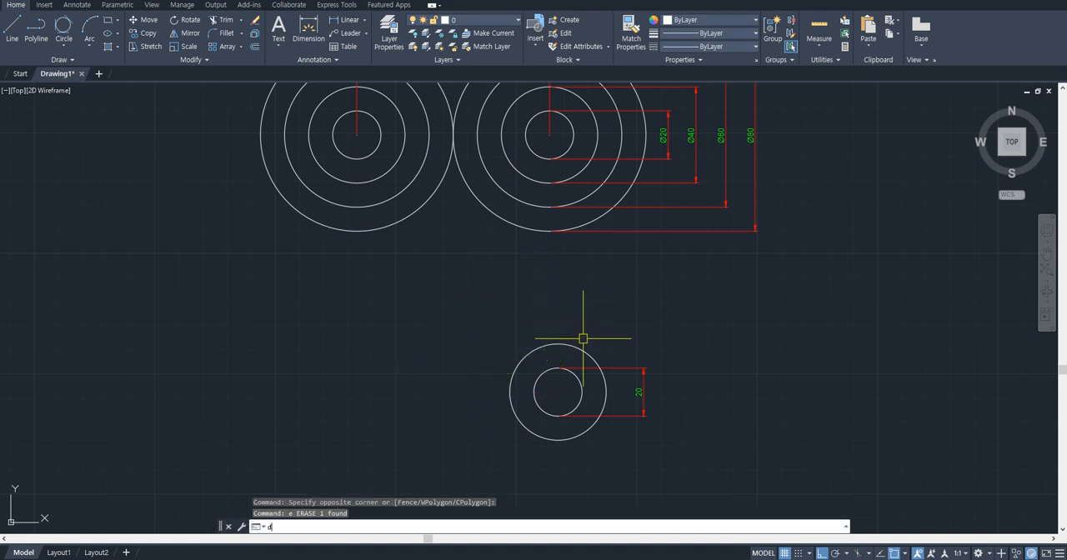
pyautogui.press('Return')
pyautogui.click(584, 349)
pyautogui.scroll(2, 621, 353)
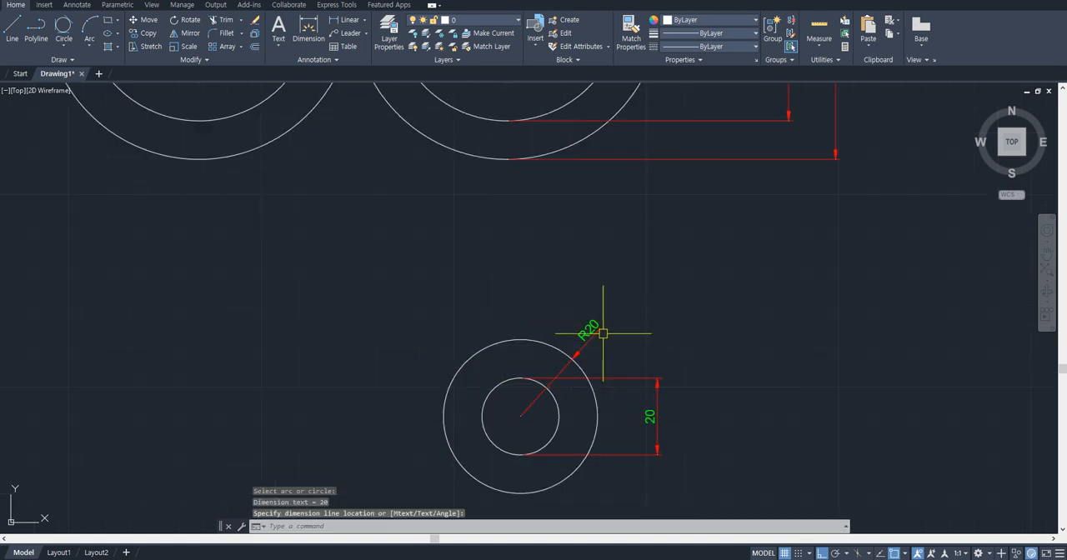
# - Erase the radius dimension and the outer circle, keeping the small dimensioned circle
pyautogui.press('Escape')
pyautogui.scroll(-2, 604, 317)
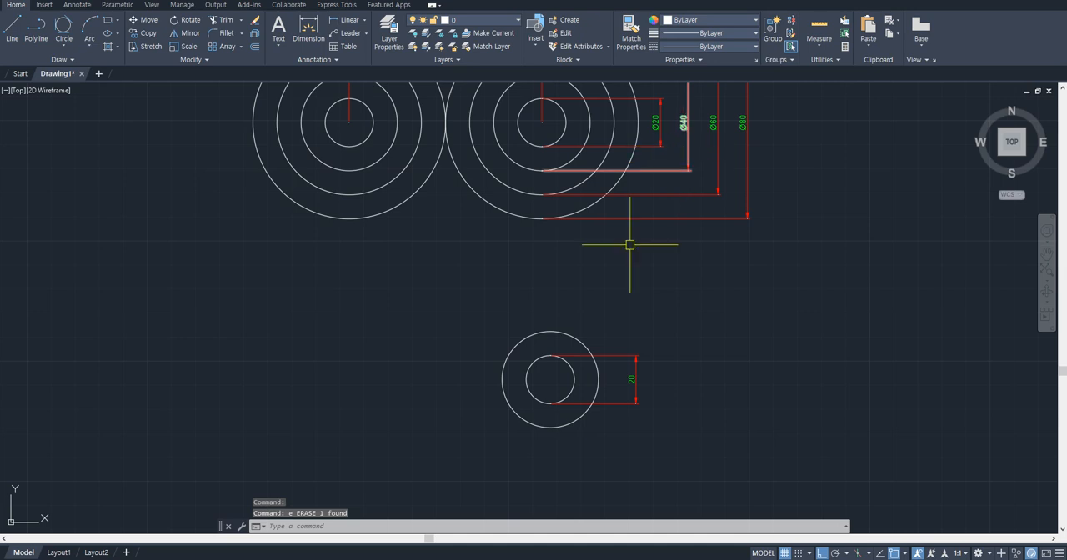
pyautogui.click(583, 345)
pyautogui.press('Delete')
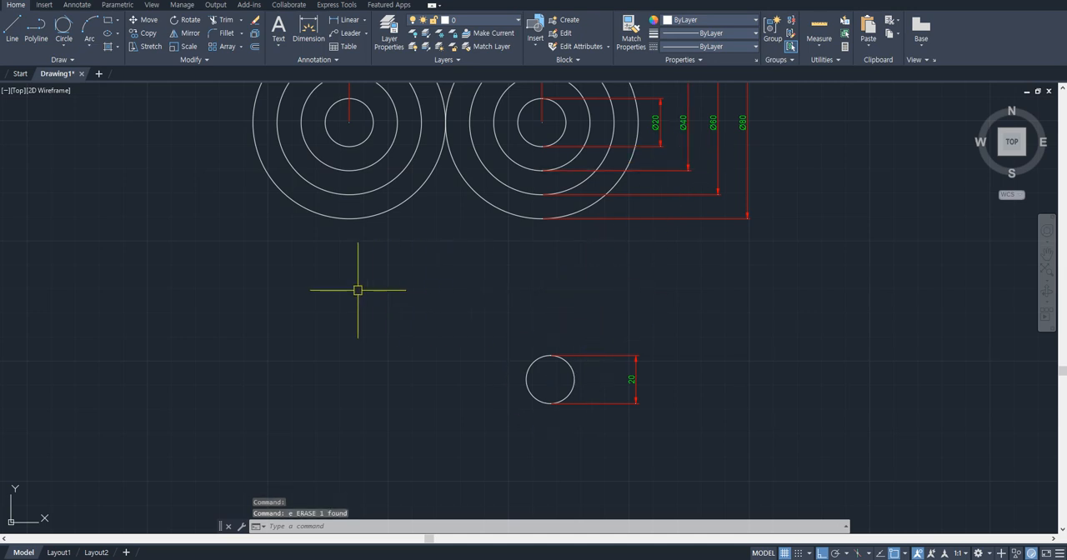
pyautogui.write('dt')
pyautogui.press('Return')
pyautogui.click(325, 282)
pyautogui.press('Return')
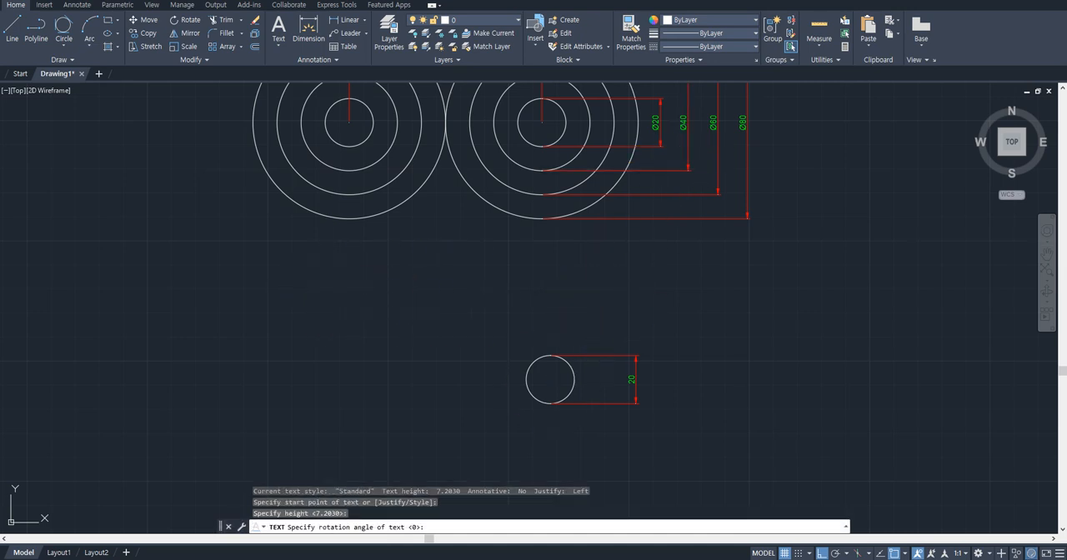
pyautogui.press('Escape')
# - Draw a circle with a radius of 20 centered on the small dimensioned circle
pyautogui.write('cc')
pyautogui.press('Return')
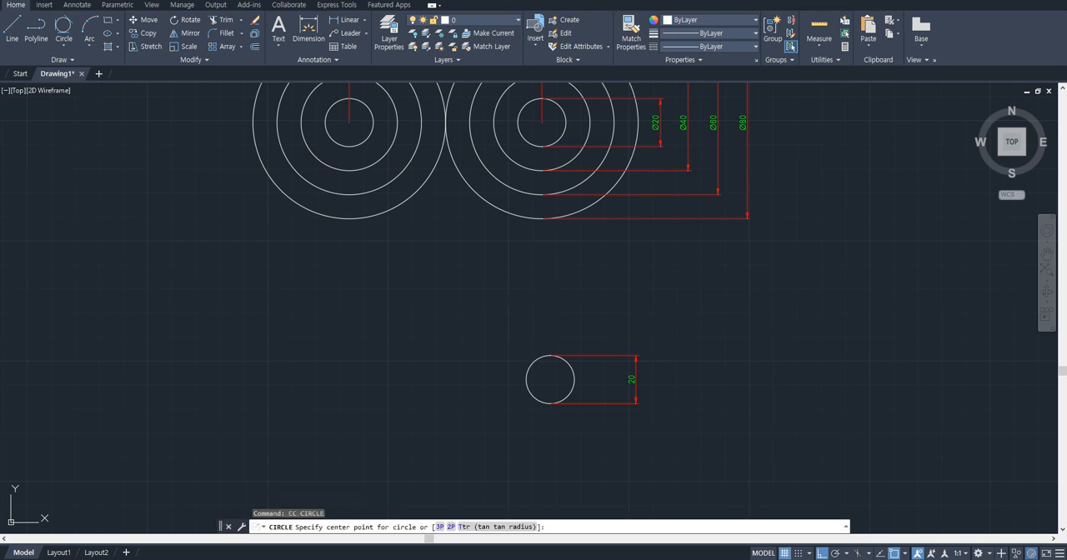
pyautogui.click(555, 375)
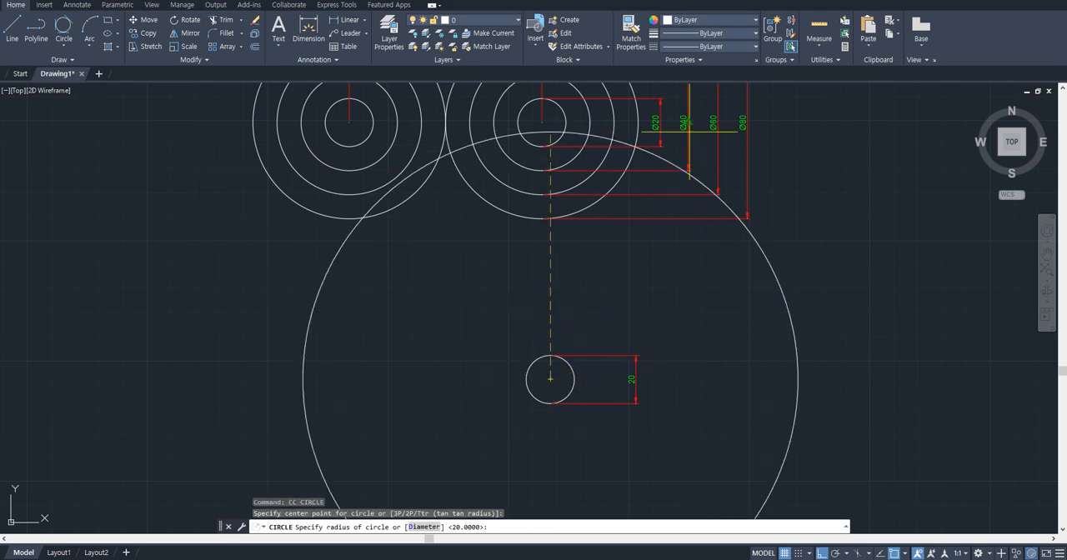
pyautogui.write('20')
pyautogui.press('Return')
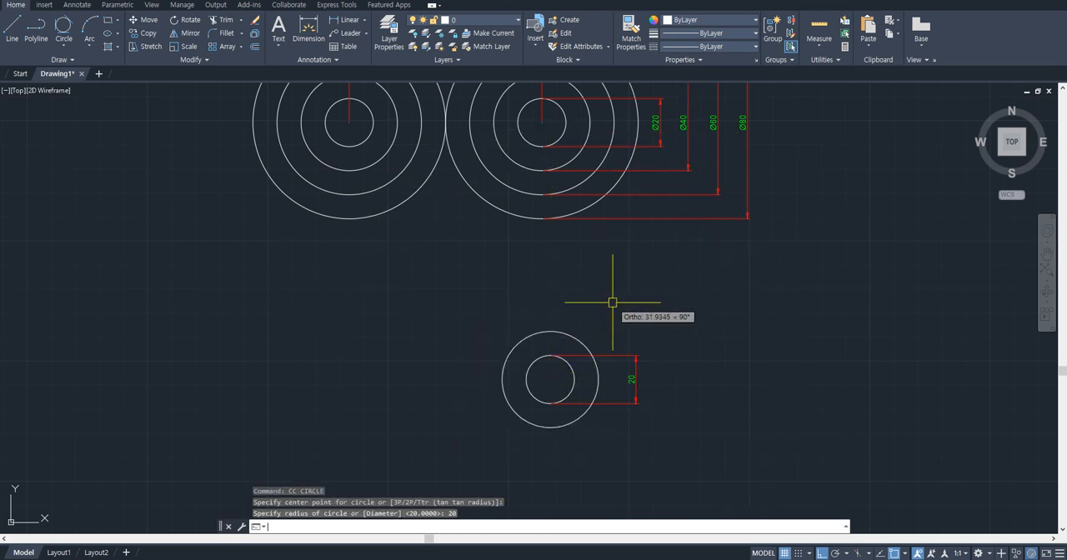
# - Draw a third concentric circle with a radius of 30 around the same center
pyautogui.press('Return')
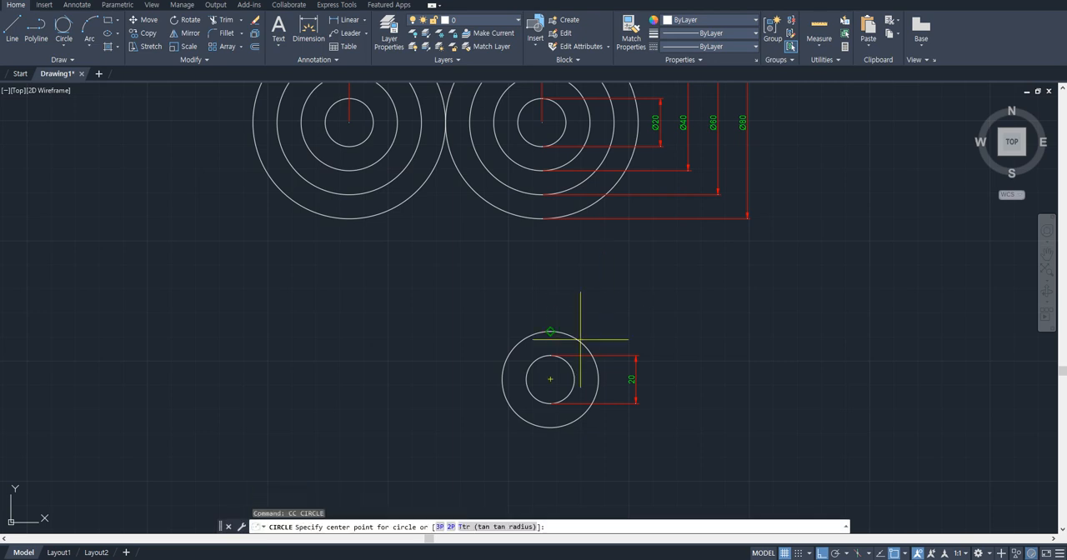
pyautogui.click(550, 379)
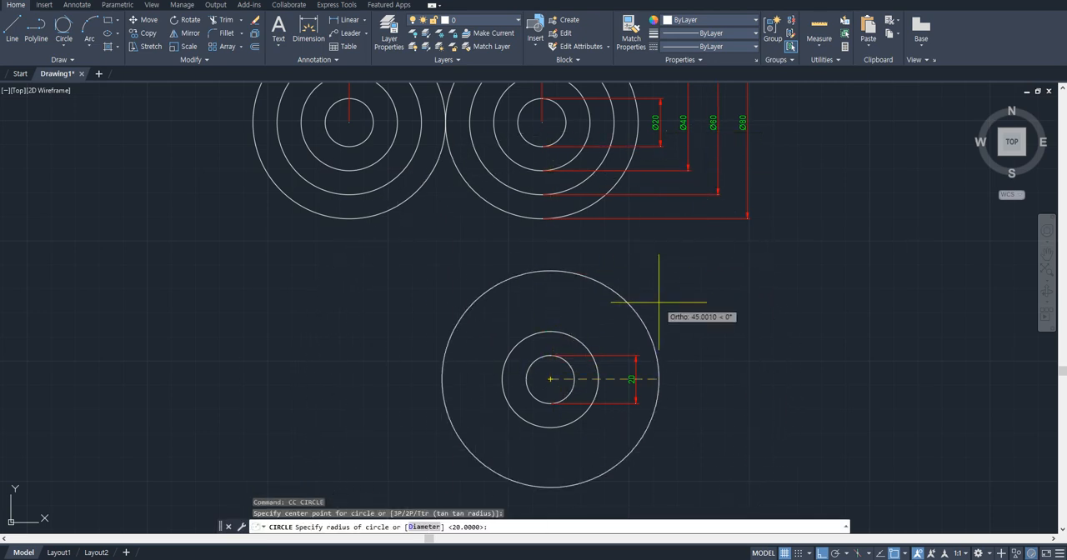
pyautogui.write('30')
pyautogui.press('Return')
# - Draw a fourth concentric circle with a radius of 40 around the same center
pyautogui.write('cc')
pyautogui.press('Return')
pyautogui.click(550, 379)
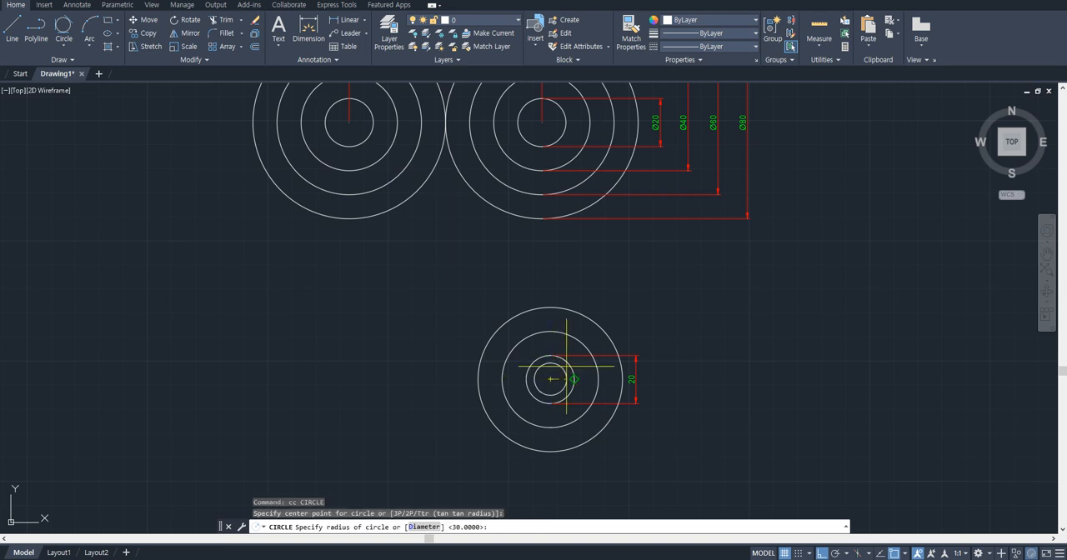
pyautogui.write('40')
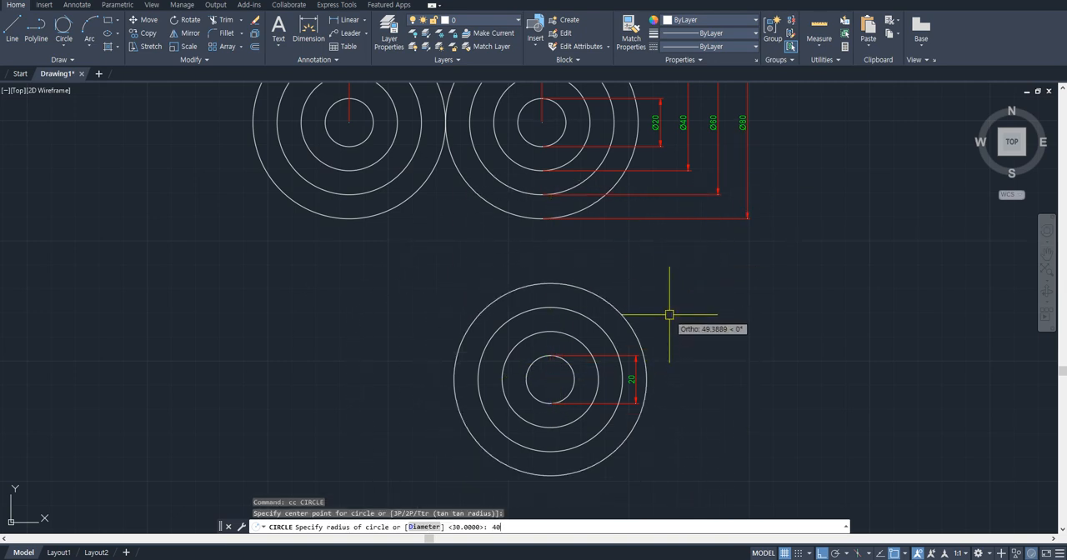
pyautogui.press('Return')
# - Erase the linear dimension of the innermost circle in the new concentric set
pyautogui.click(637, 360)
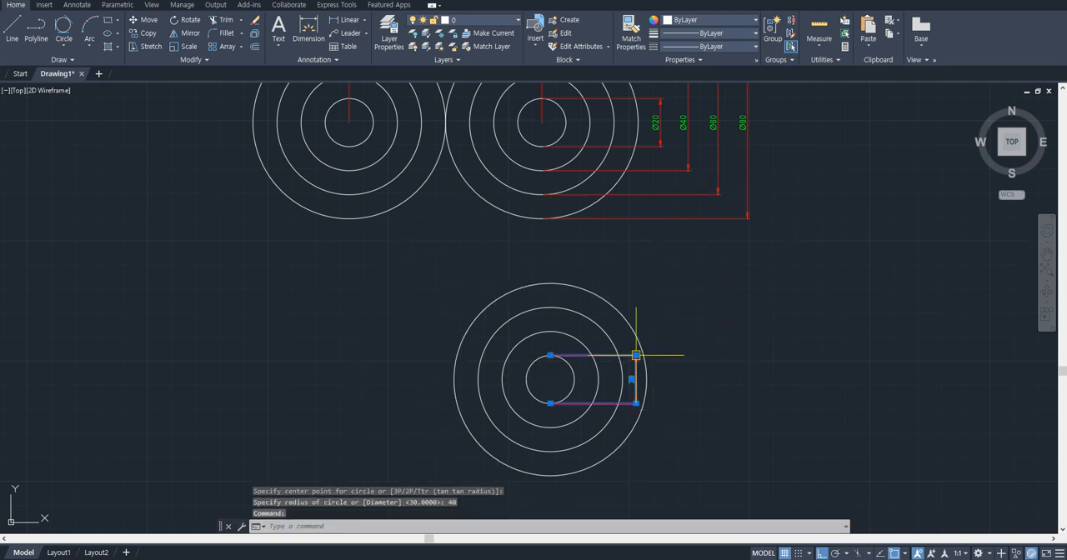
pyautogui.write('e')
pyautogui.press('Return')
pyautogui.scroll(-3, 575, 362)
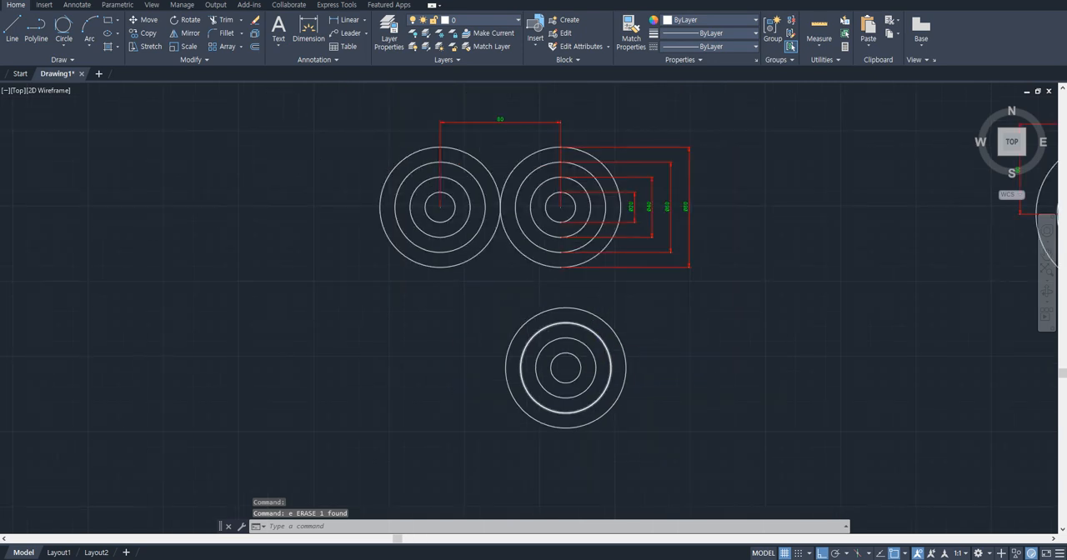
pyautogui.scroll(3, 583, 366)
pyautogui.moveTo(560, 322)
pyautogui.mouseDown(button='middle')
pyautogui.moveTo(632, 333)
pyautogui.moveTo(639, 379)
pyautogui.mouseUp(button='middle')
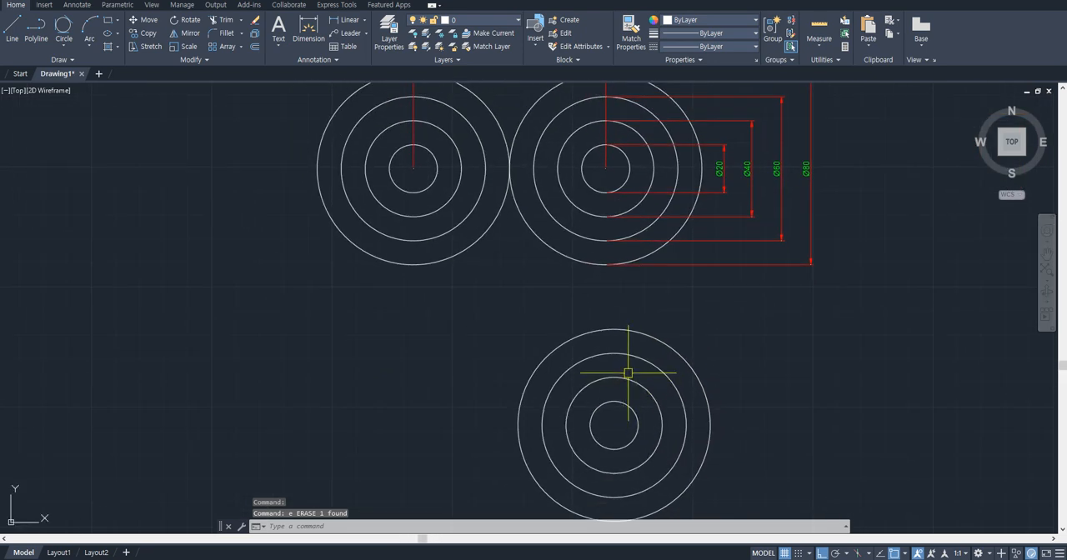
pyautogui.scroll(-2, 638, 360)
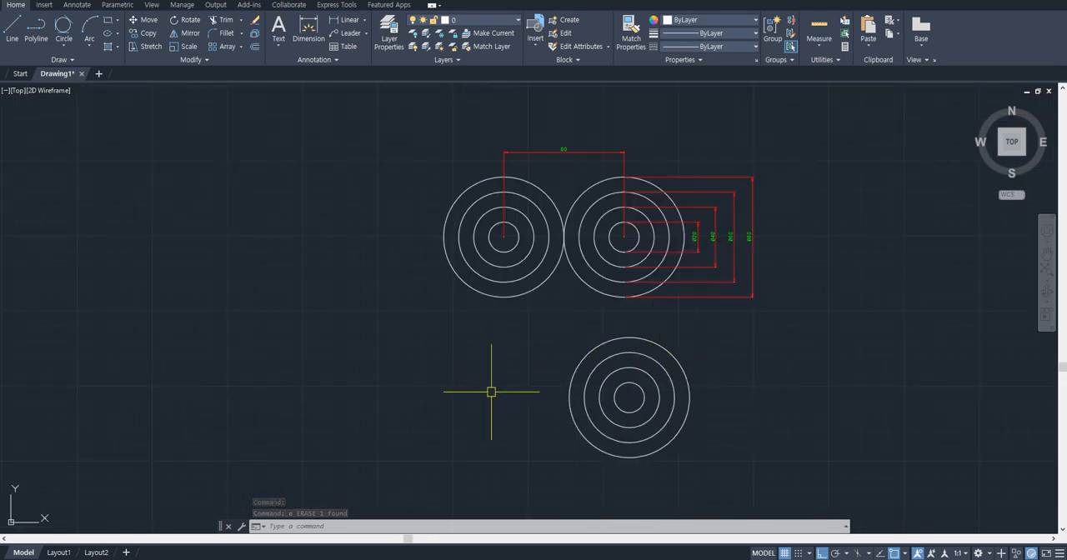
pyautogui.click(725, 371)
pyautogui.click(576, 420)
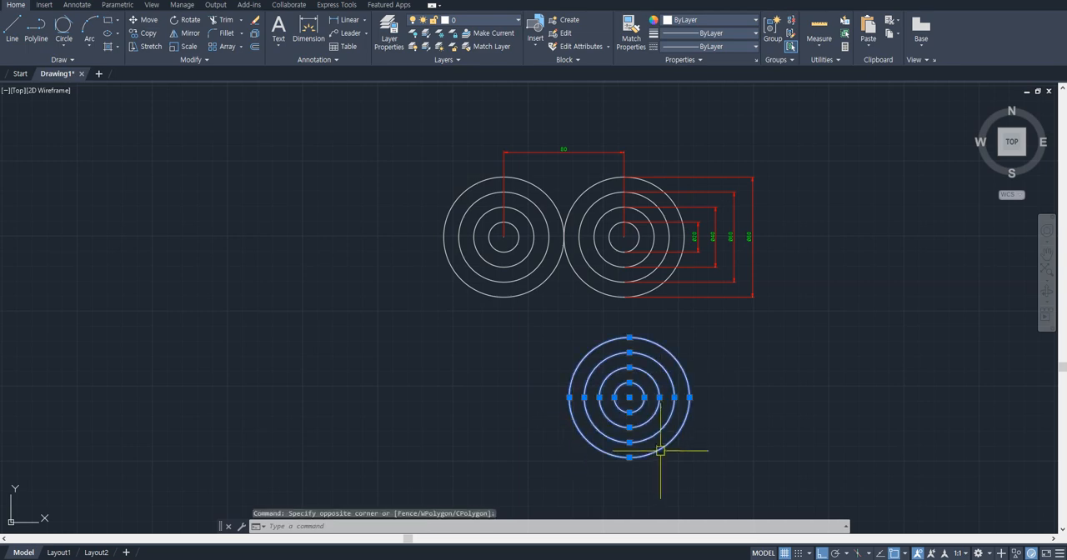
pyautogui.scroll(2, 685, 413)
pyautogui.moveTo(666, 345); pyautogui.dragTo(637, 309, button='middle')
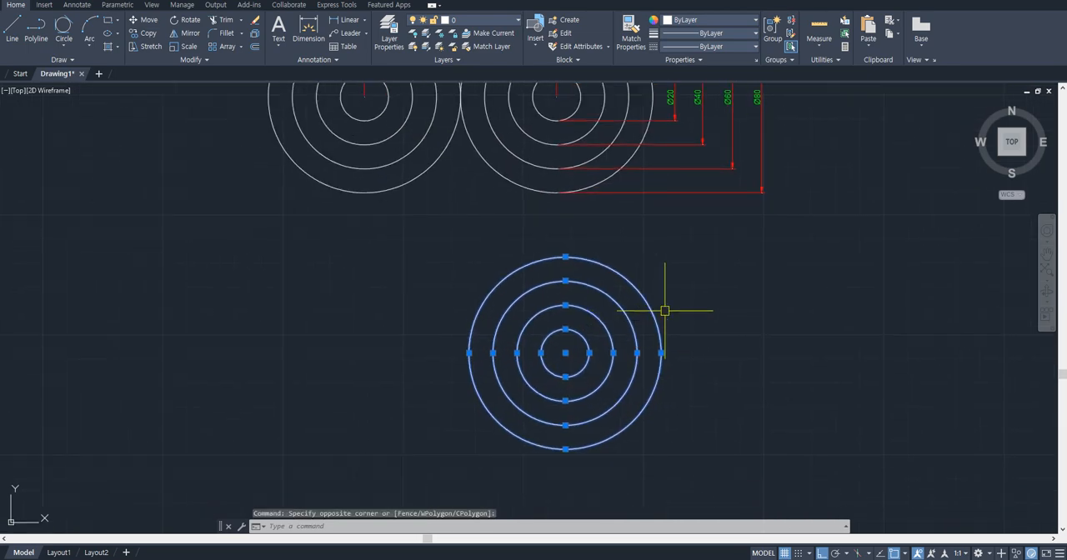
pyautogui.scroll(-5, 762, 305)
pyautogui.scroll(5, 683, 290)
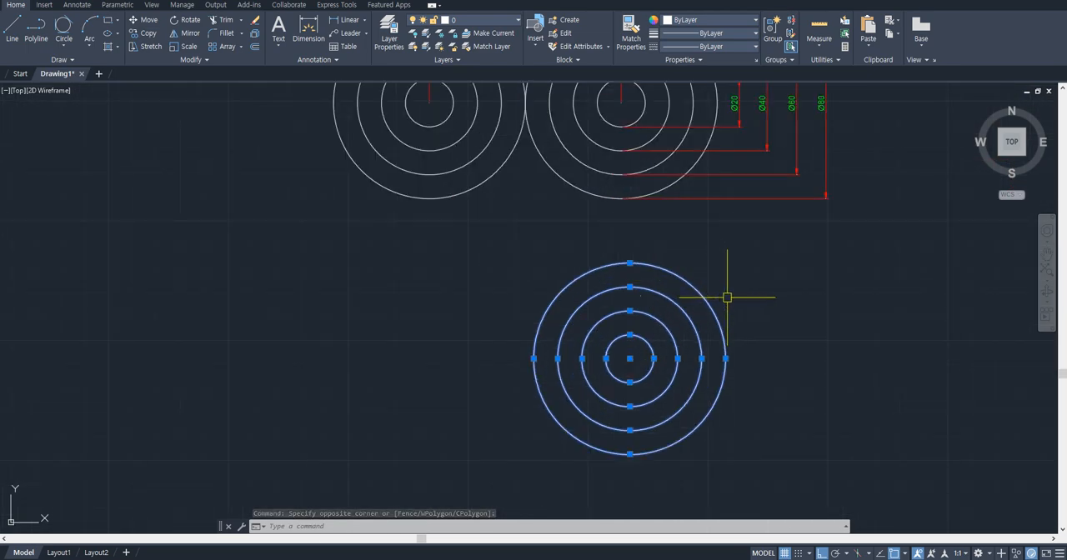
pyautogui.press('Escape')
# - Place the single-line text "co, cp" at the upper right of the new concentric circles, using the default height and rotation
pyautogui.write('text')
pyautogui.press('Return')
pyautogui.click(754, 285)
pyautogui.press('Return')
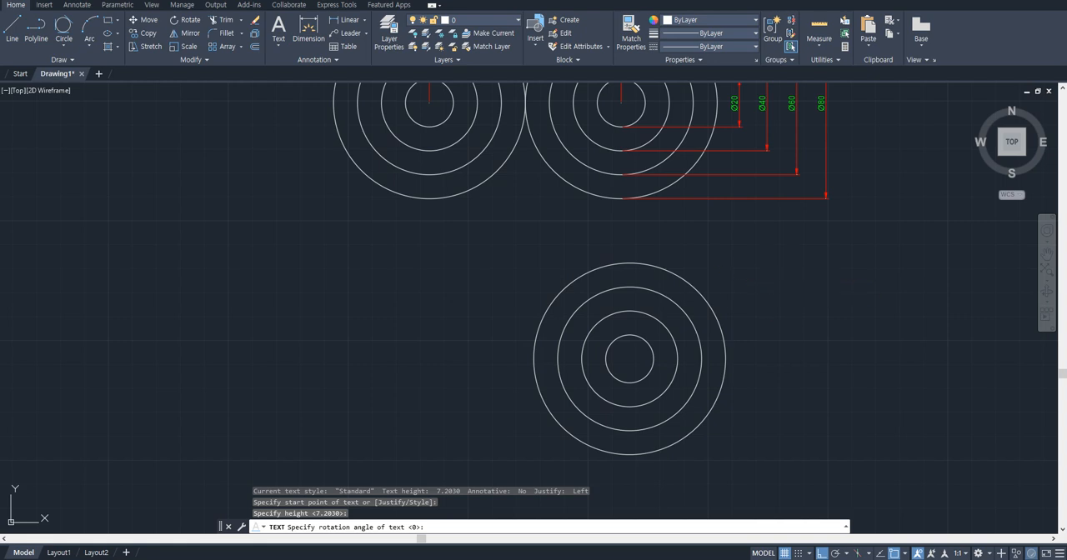
pyautogui.press('Return')
pyautogui.write('C')
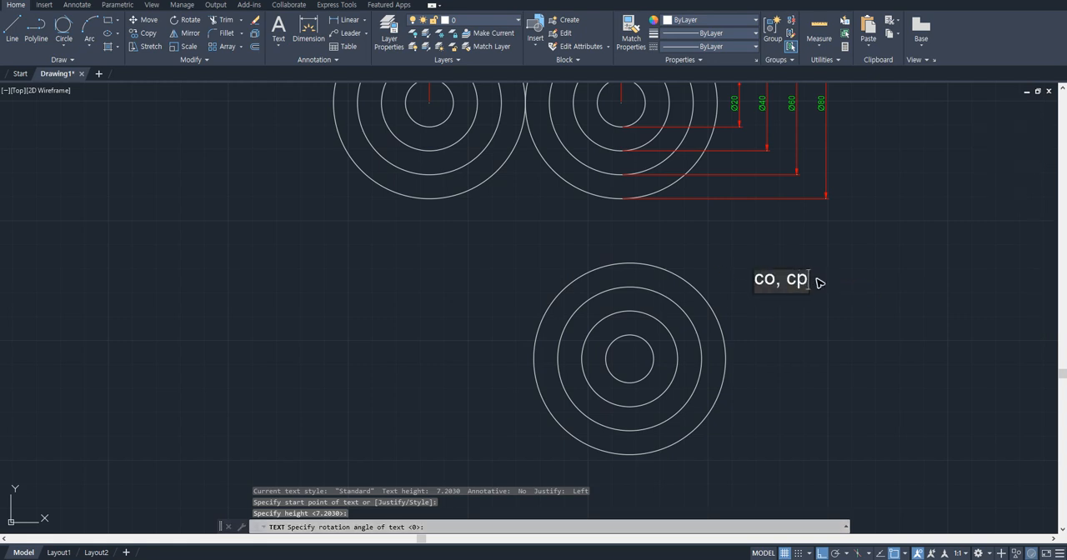
pyautogui.press('Escape')
# - Copy the four new concentric circles to their left, from the outer circle's right quadrant to its left quadrant
pyautogui.scroll(2, 767, 296)
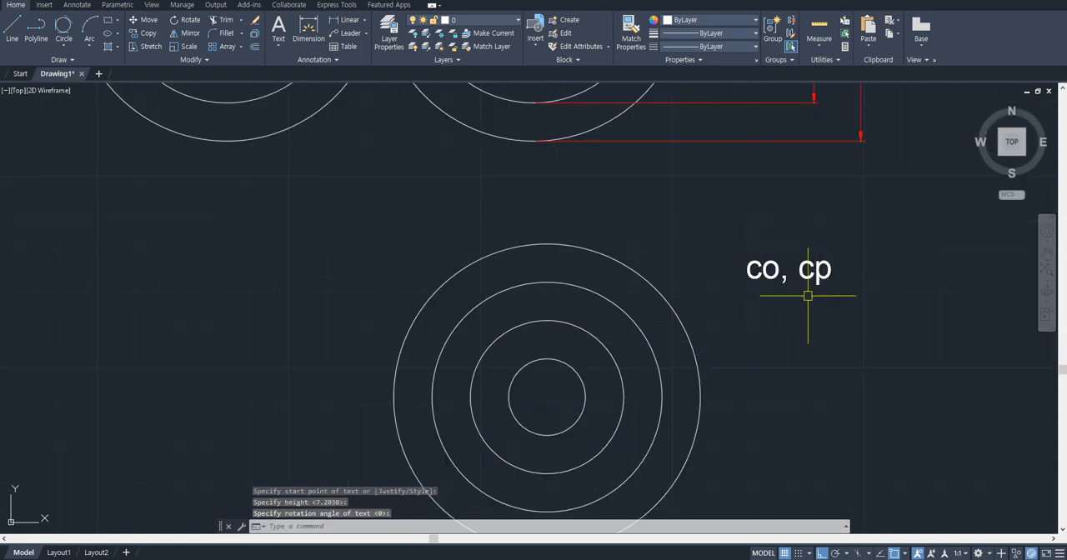
pyautogui.moveTo(807, 295)
pyautogui.mouseDown(button='middle')
pyautogui.moveTo(766, 297)
pyautogui.moveTo(796, 241)
pyautogui.moveTo(753, 241)
pyautogui.mouseUp(button='middle')
pyautogui.click(769, 264)
pyautogui.click(583, 336)
pyautogui.scroll(-2, 673, 286)
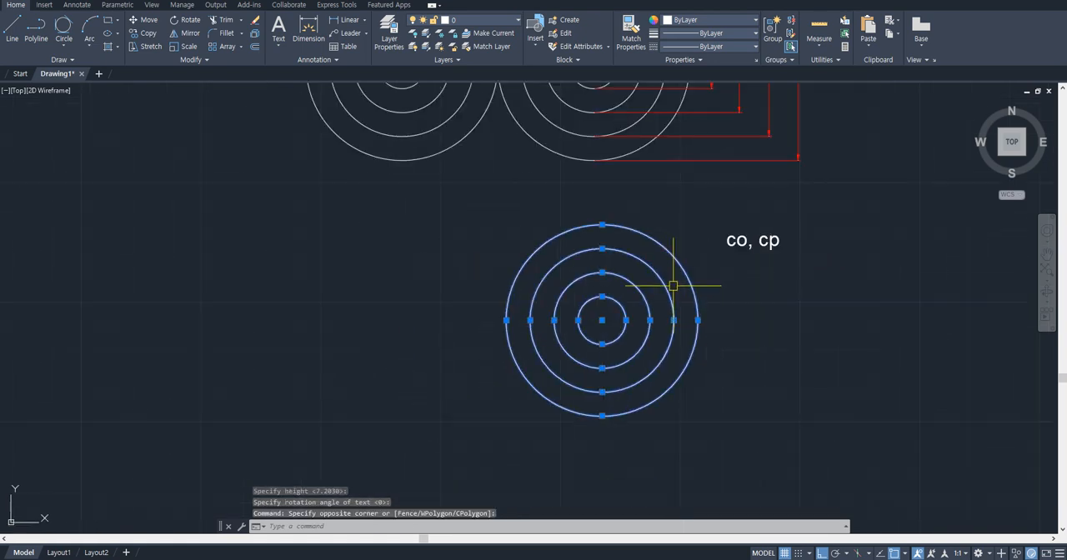
pyautogui.moveTo(643, 264); pyautogui.dragTo(658, 310, button='middle')
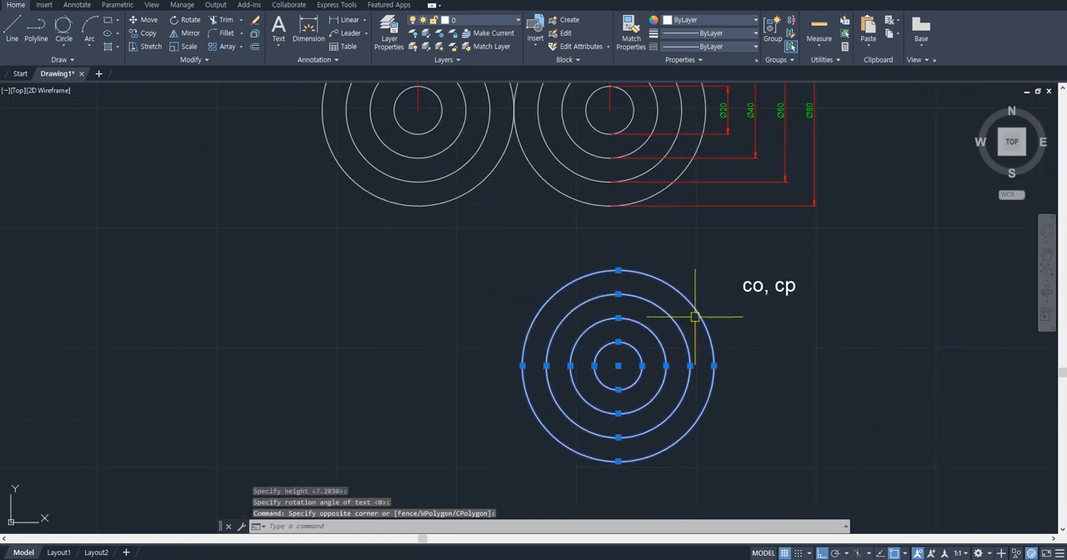
pyautogui.rightClick(694, 310)
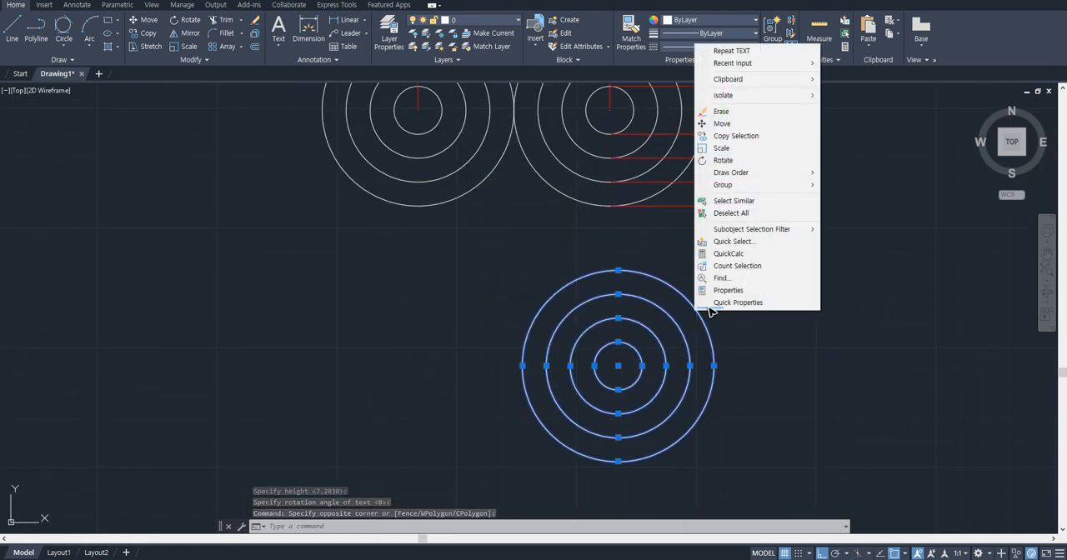
pyautogui.click(771, 136)
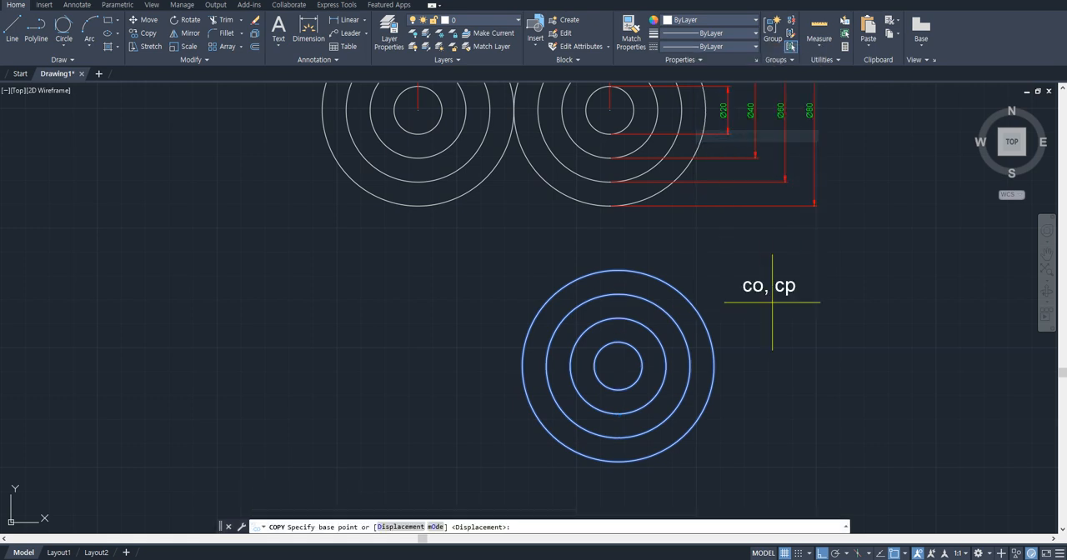
pyautogui.click(716, 362)
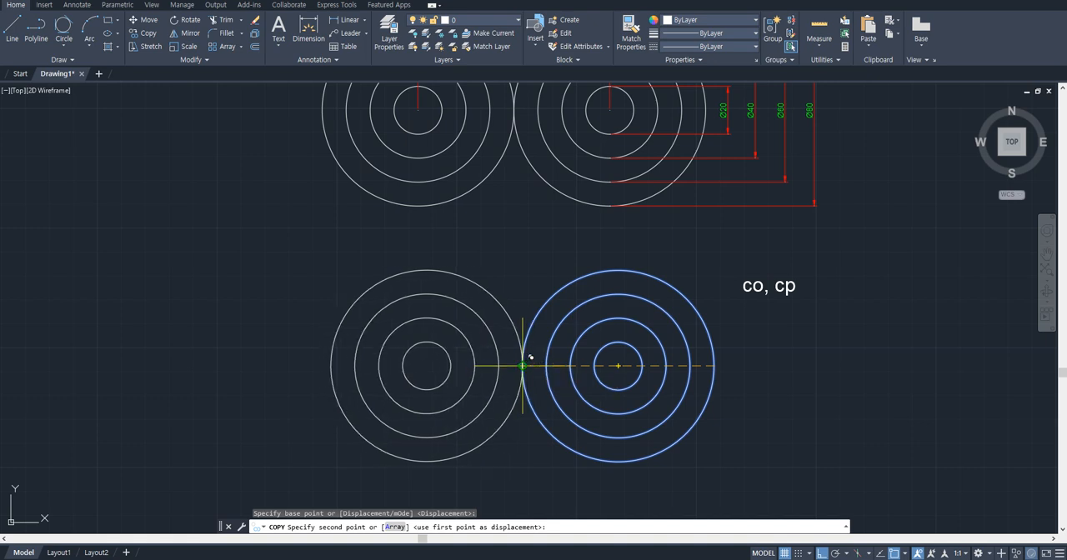
pyautogui.click(522, 365)
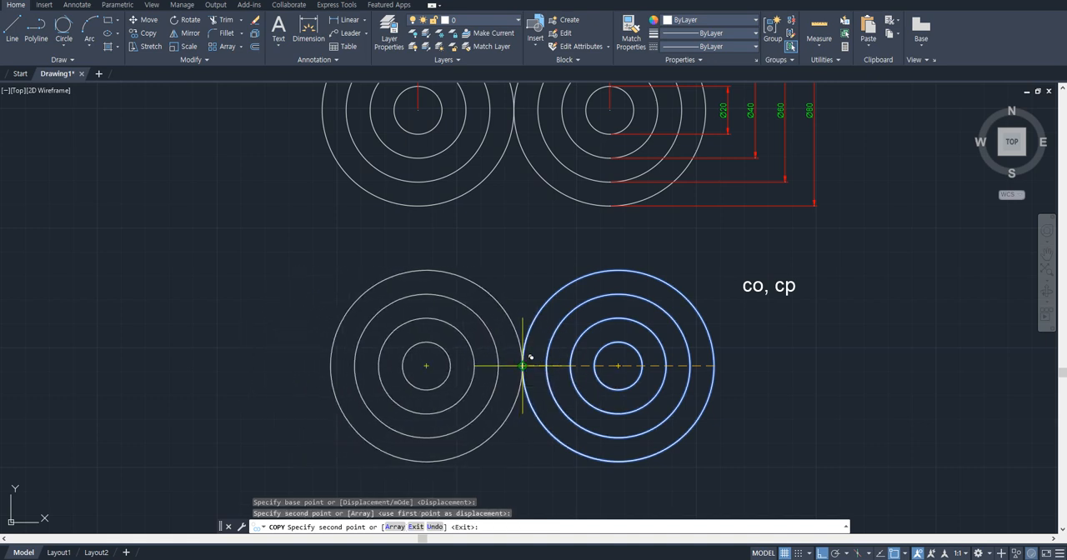
pyautogui.press('Escape')
pyautogui.scroll(-2, 716, 330)
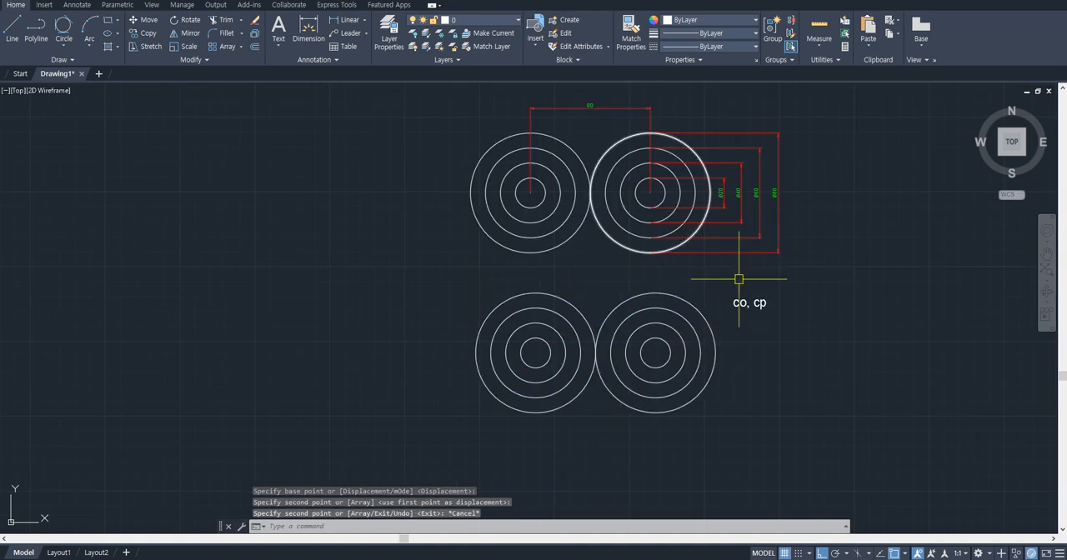
# - Examine the diameter and radius dimensions on the upper-right ring of the five-ring practice drawing and the circles they belong to
pyautogui.scroll(-2, 744, 286)
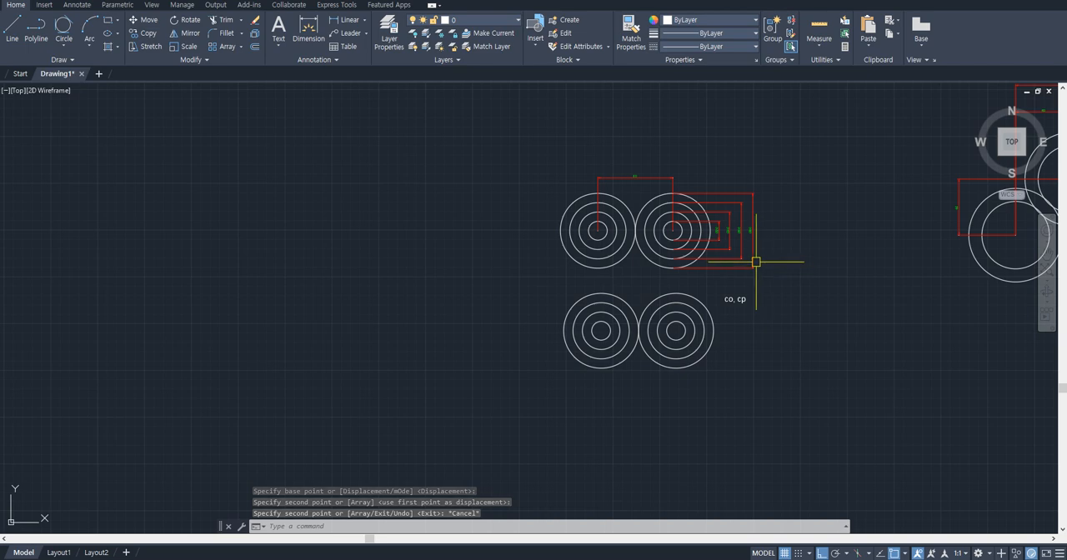
pyautogui.moveTo(766, 255)
pyautogui.mouseDown(button='middle')
pyautogui.moveTo(709, 305)
pyautogui.moveTo(485, 345)
pyautogui.mouseUp(button='middle')
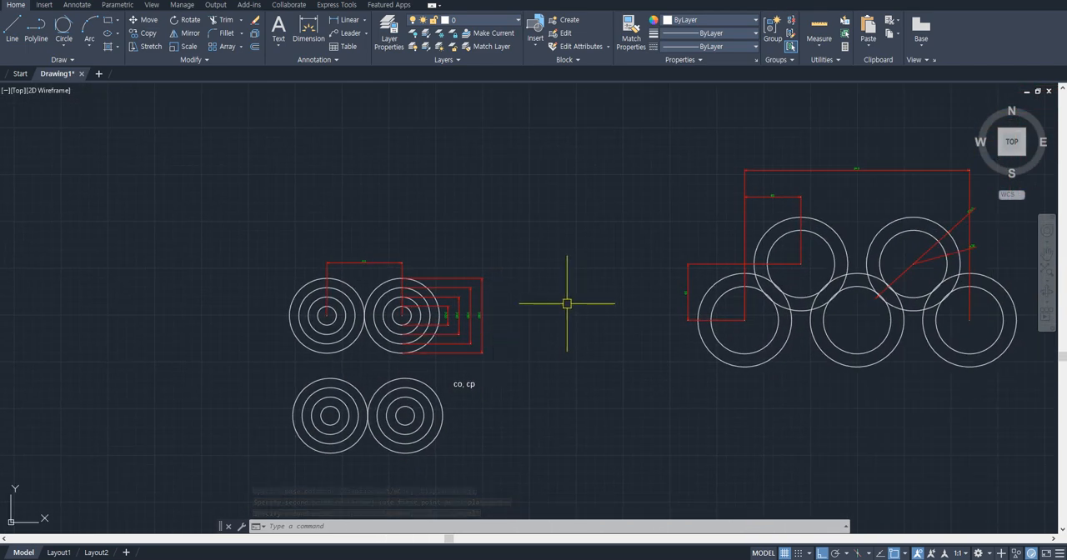
pyautogui.moveTo(566, 303); pyautogui.dragTo(445, 316, button='middle')
pyautogui.scroll(2, 414, 323)
pyautogui.moveTo(582, 283); pyautogui.dragTo(298, 307, button='middle')
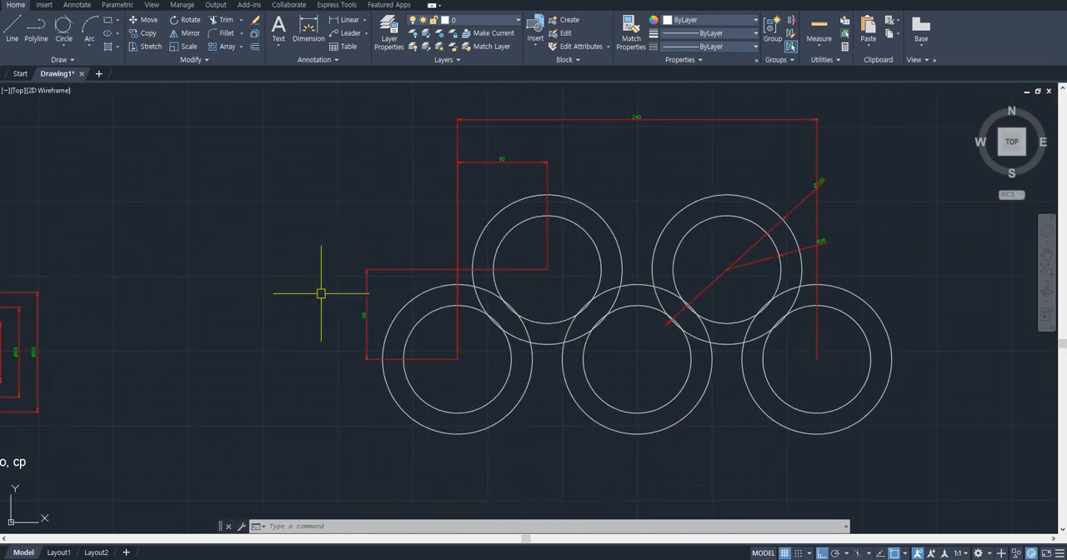
pyautogui.moveTo(367, 293)
pyautogui.mouseDown(button='middle')
pyautogui.moveTo(276, 297)
pyautogui.moveTo(287, 298)
pyautogui.mouseUp(button='middle')
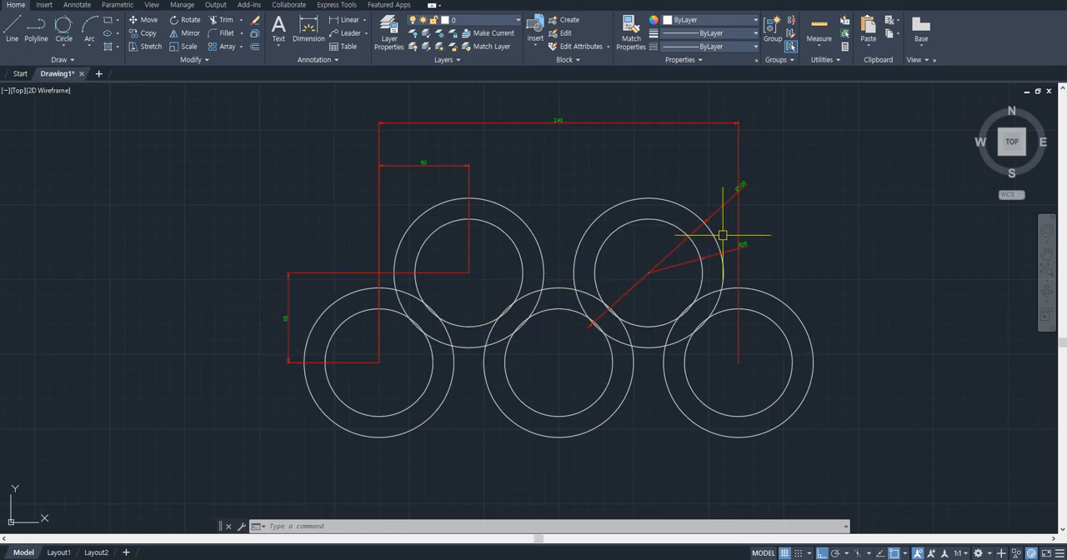
pyautogui.scroll(4, 733, 231)
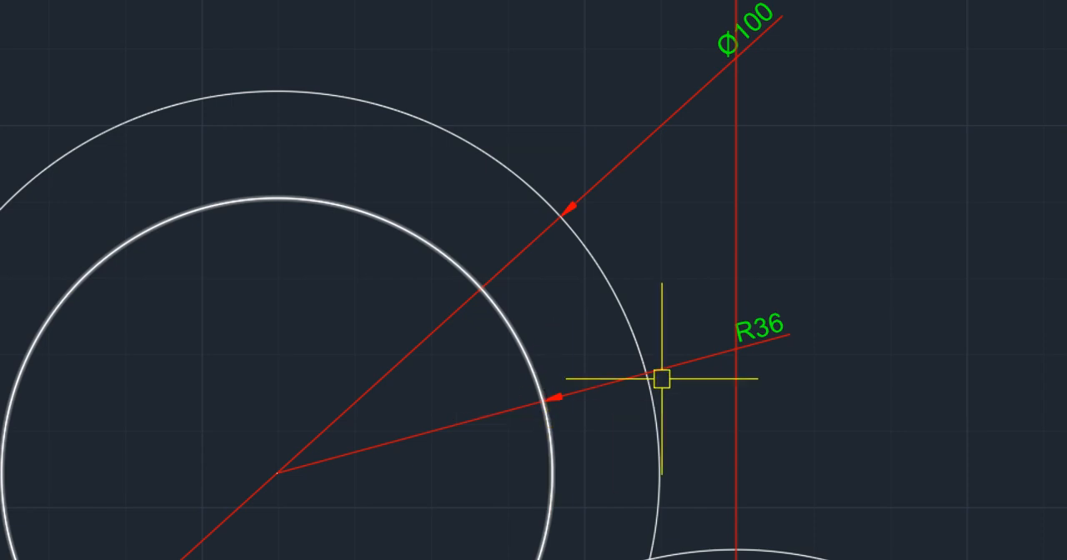
pyautogui.moveTo(752, 152); pyautogui.dragTo(754, 230, button='middle')
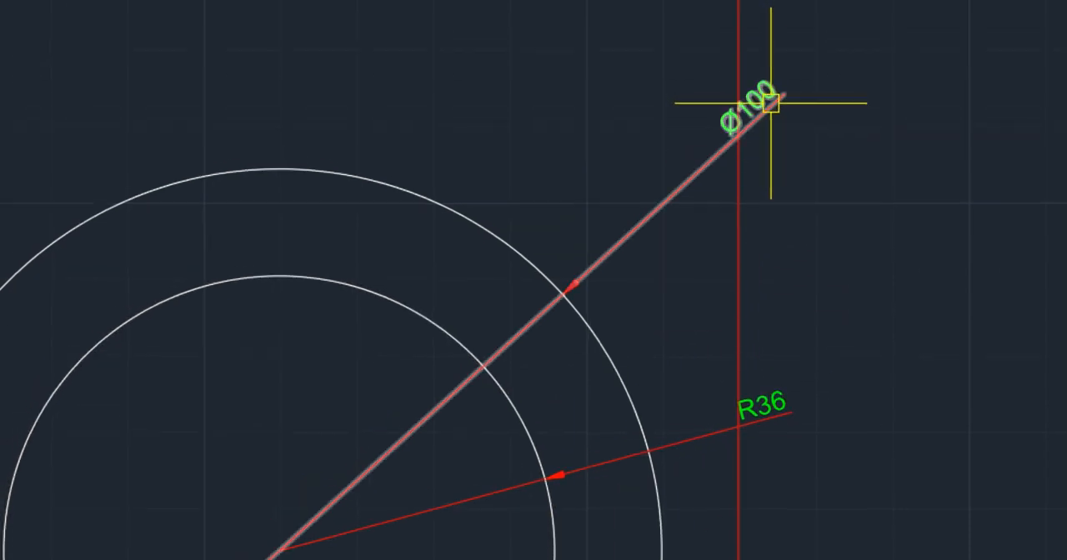
pyautogui.scroll(-3, 626, 345)
pyautogui.scroll(3, 674, 235)
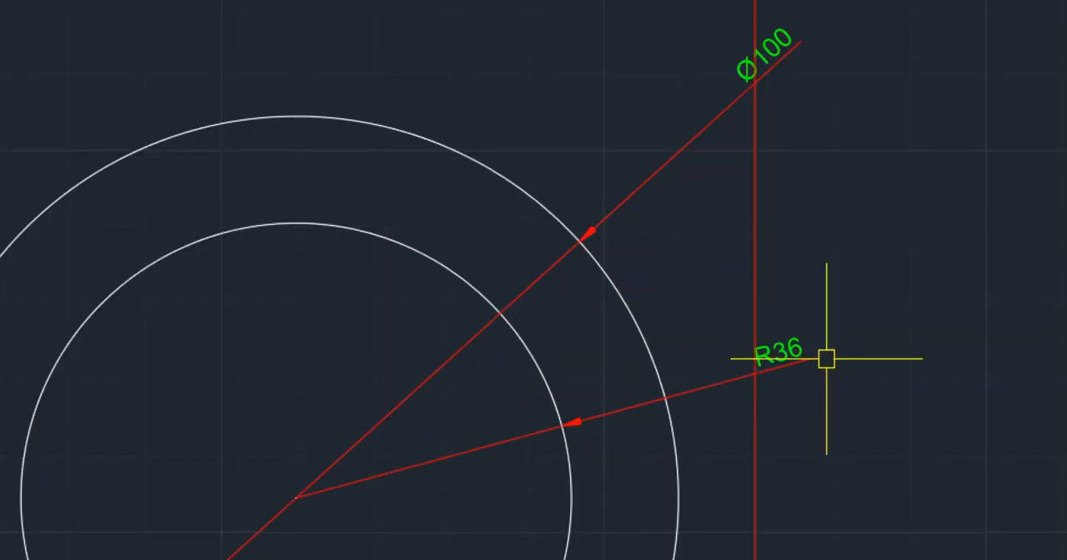
pyautogui.scroll(-2, 504, 374)
pyautogui.click(533, 370)
pyautogui.moveTo(538, 354); pyautogui.dragTo(571, 292, button='middle')
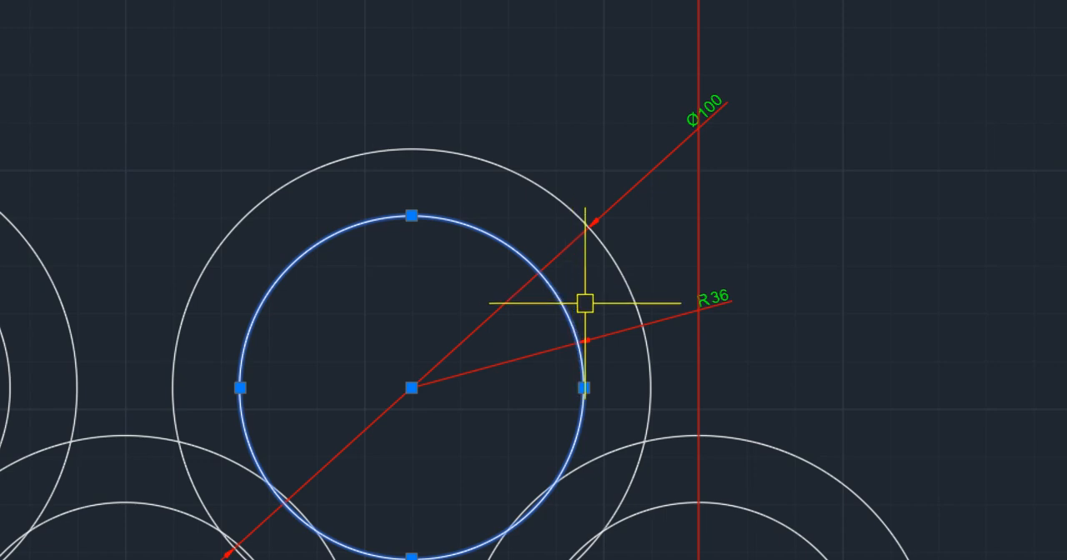
pyautogui.press('Escape')
pyautogui.click(620, 260)
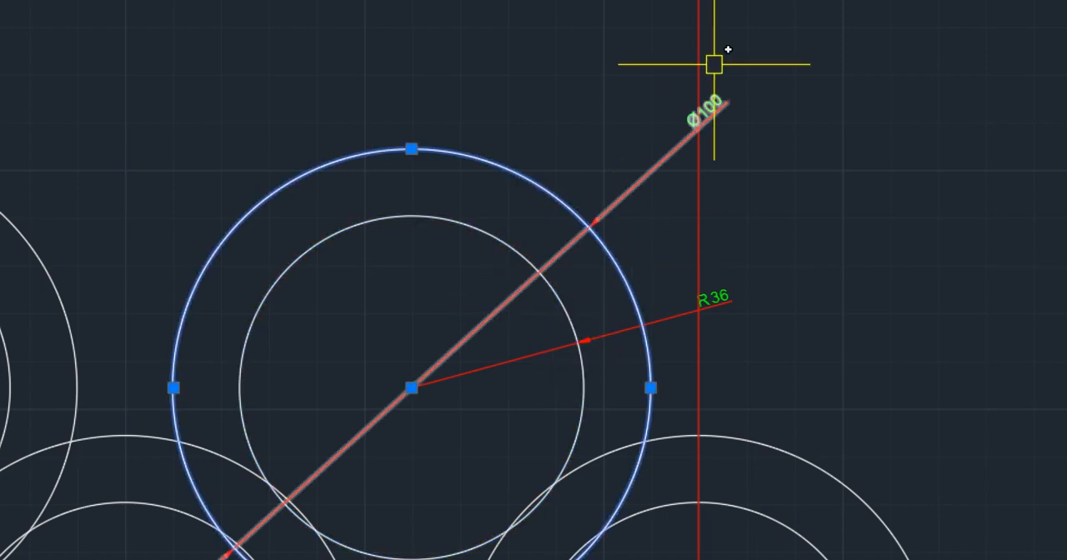
pyautogui.press('Escape')
pyautogui.scroll(-4, 484, 246)
# - Examine the vertical center-distance dimension between the lower-left and upper-left rings
pyautogui.moveTo(457, 251); pyautogui.dragTo(729, 176, button='middle')
pyautogui.scroll(4, 331, 292)
pyautogui.scroll(2, 323, 298)
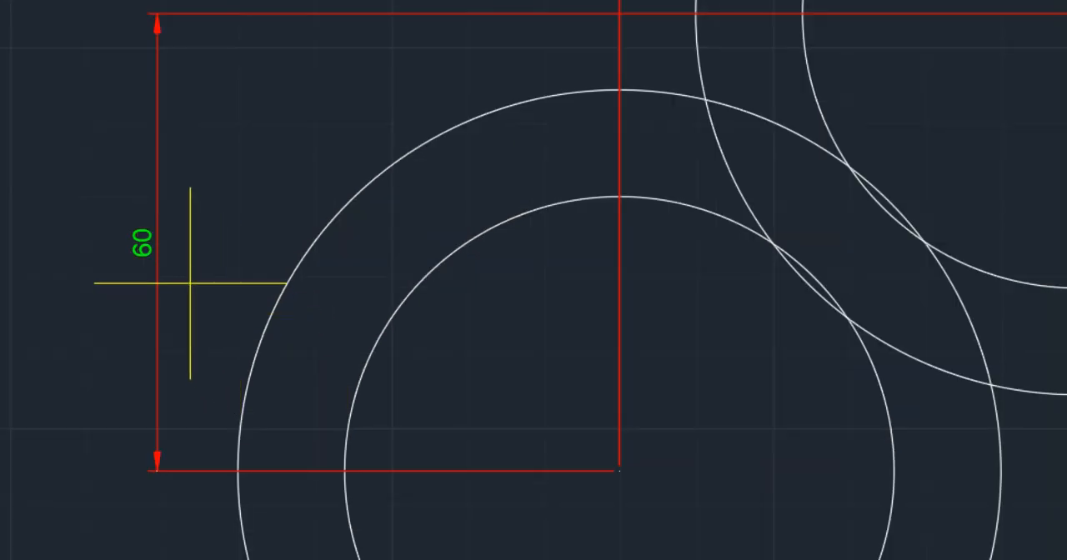
pyautogui.click(287, 292)
pyautogui.scroll(-2, 324, 298)
pyautogui.moveTo(538, 250); pyautogui.dragTo(451, 340, button='middle')
pyautogui.press('Escape')
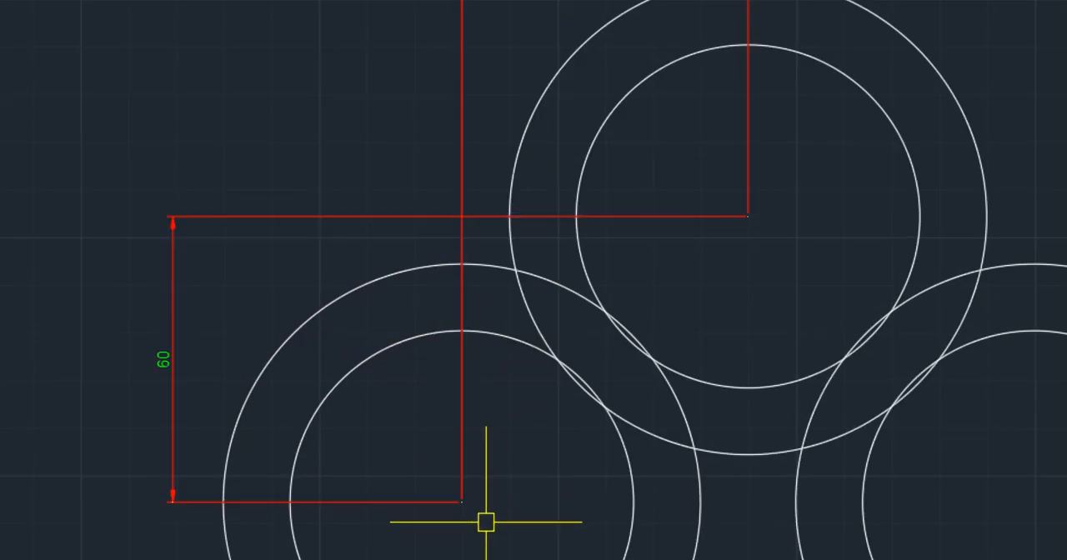
# - Erase the overall horizontal dimension and the horizontal and vertical center-offset dimensions of the five-ring drawing
pyautogui.scroll(-2, 680, 253)
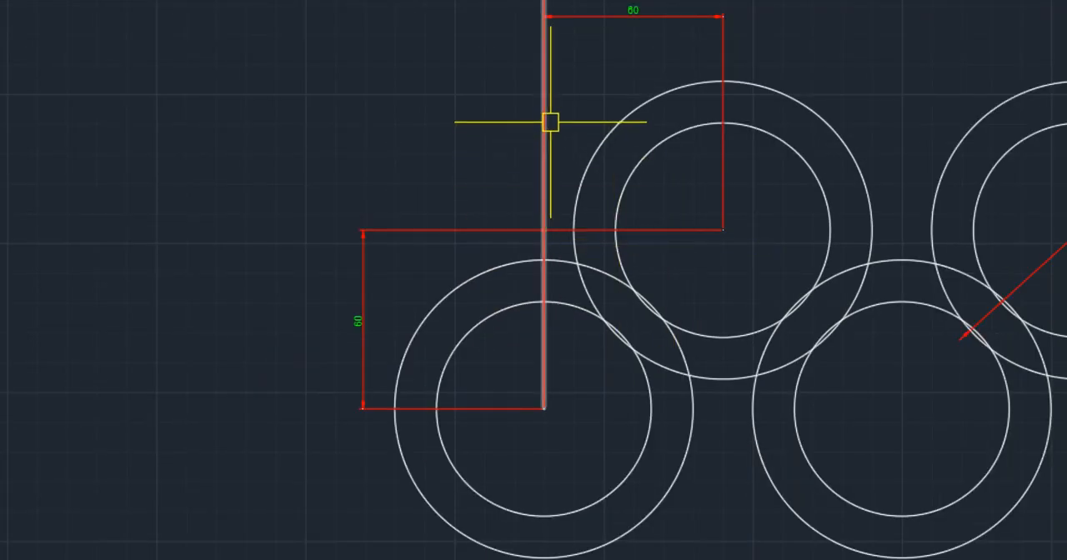
pyautogui.click(569, 98)
pyautogui.click(492, 150)
pyautogui.press('Delete')
pyautogui.click(450, 234)
pyautogui.press('Delete')
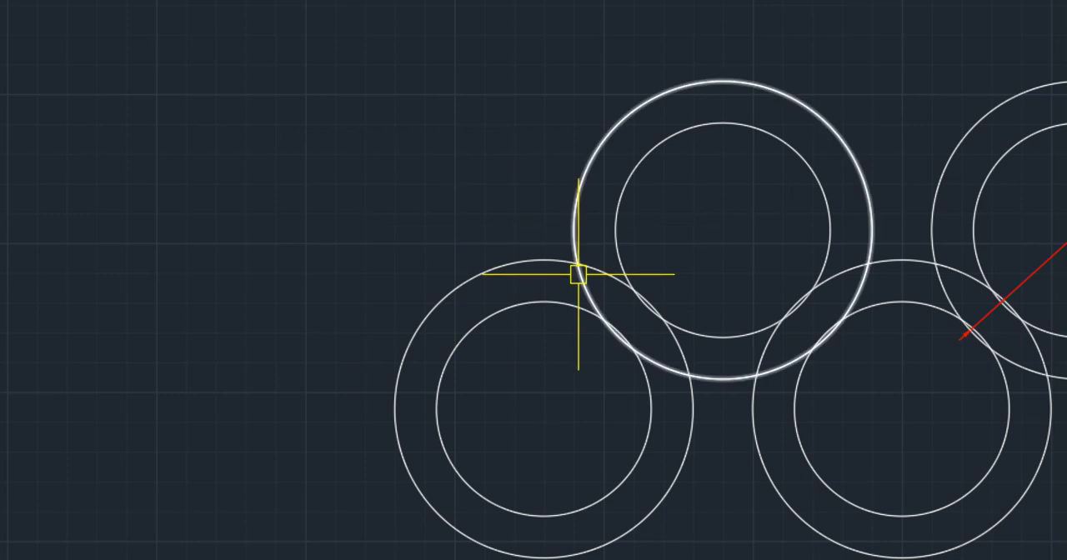
# - Add a vertical linear dimension between the centers of the lower-left and upper-left rings, placed to their left
pyautogui.press('l')
pyautogui.press('Return')
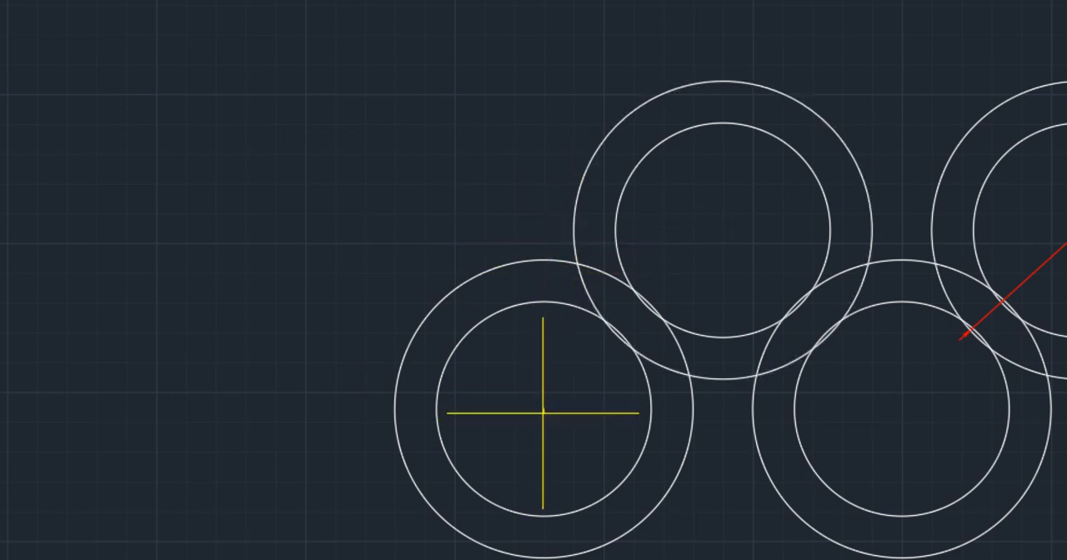
pyautogui.click(724, 231)
pyautogui.click(325, 237)
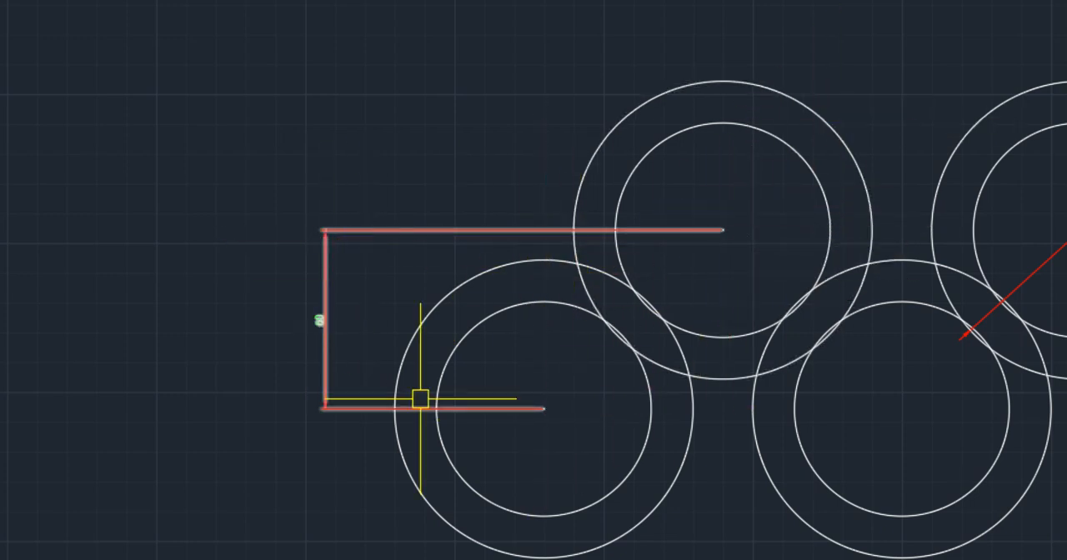
# - Add a horizontal linear dimension between the centers of the upper-left and lower-left rings, placed above them
pyautogui.click(546, 408)
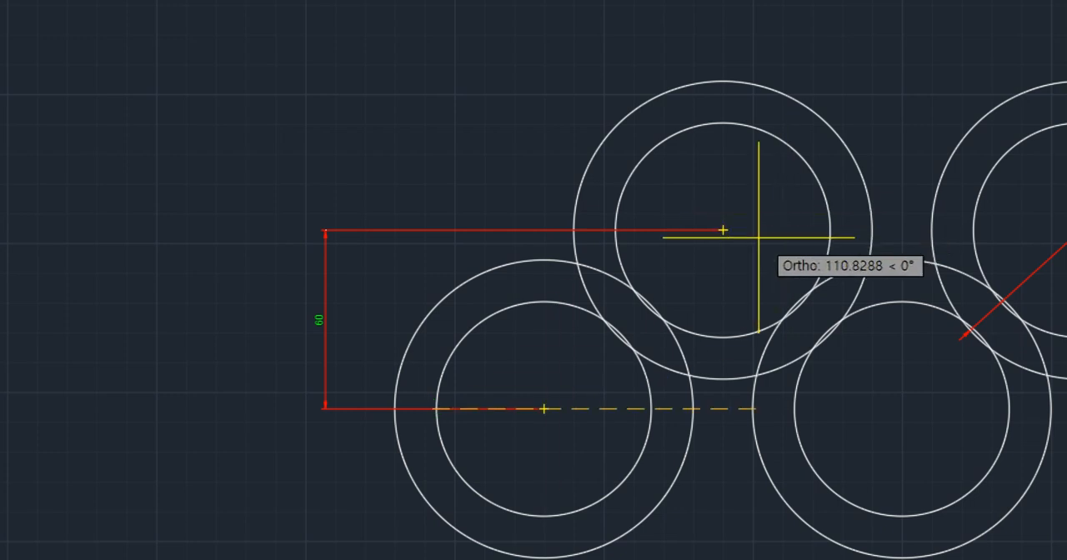
pyautogui.press('Escape')
pyautogui.click(723, 230)
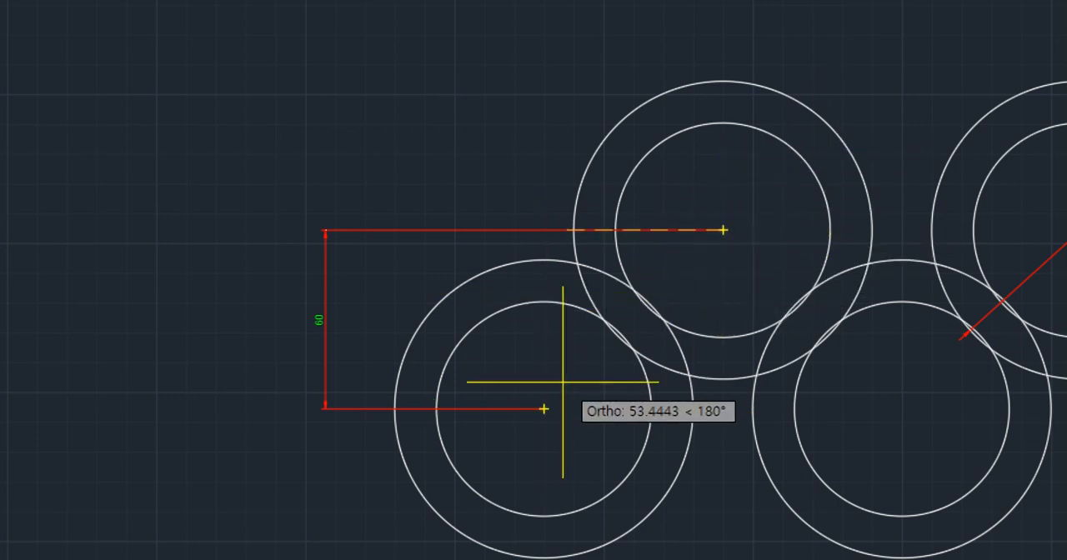
pyautogui.click(543, 408)
pyautogui.click(566, 41)
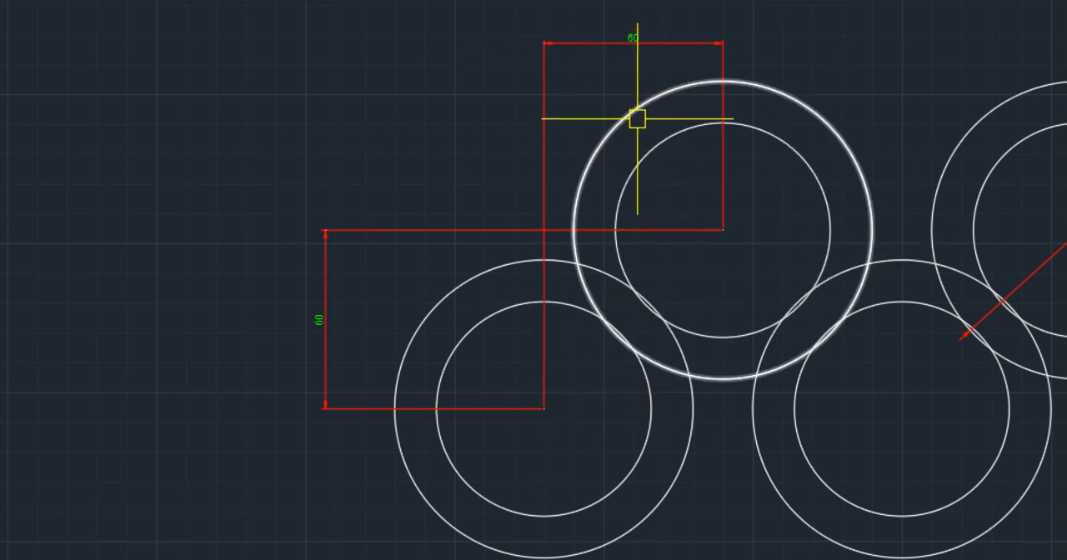
# - Review the new center-offset dimensions and the diameter and radius dimensions of the five-ring drawing
pyautogui.scroll(2, 380, 372)
pyautogui.moveTo(550, 126); pyautogui.dragTo(372, 364, button='middle')
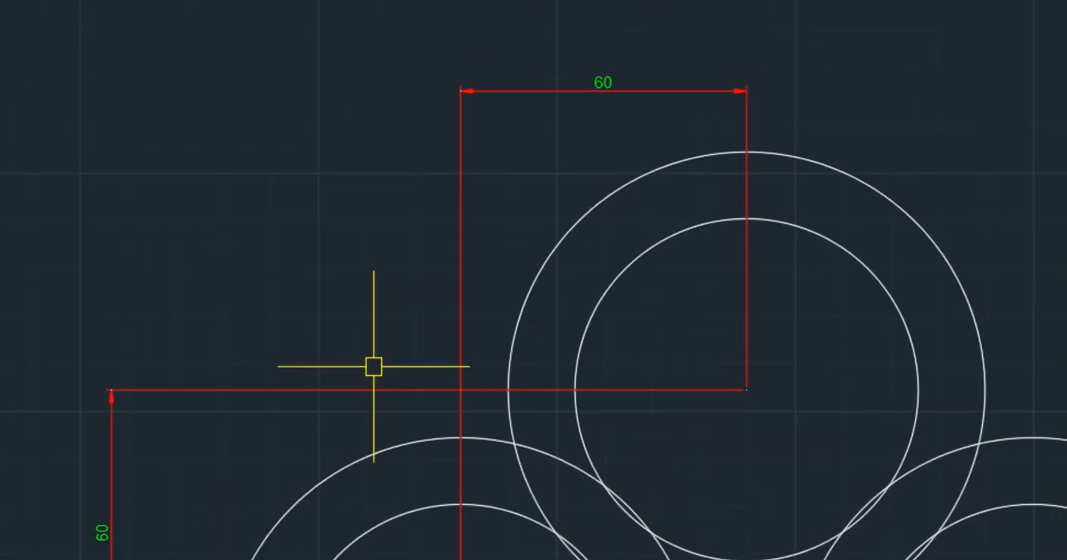
pyautogui.scroll(-2, 372, 364)
pyautogui.moveTo(490, 483); pyautogui.dragTo(556, 350, button='middle')
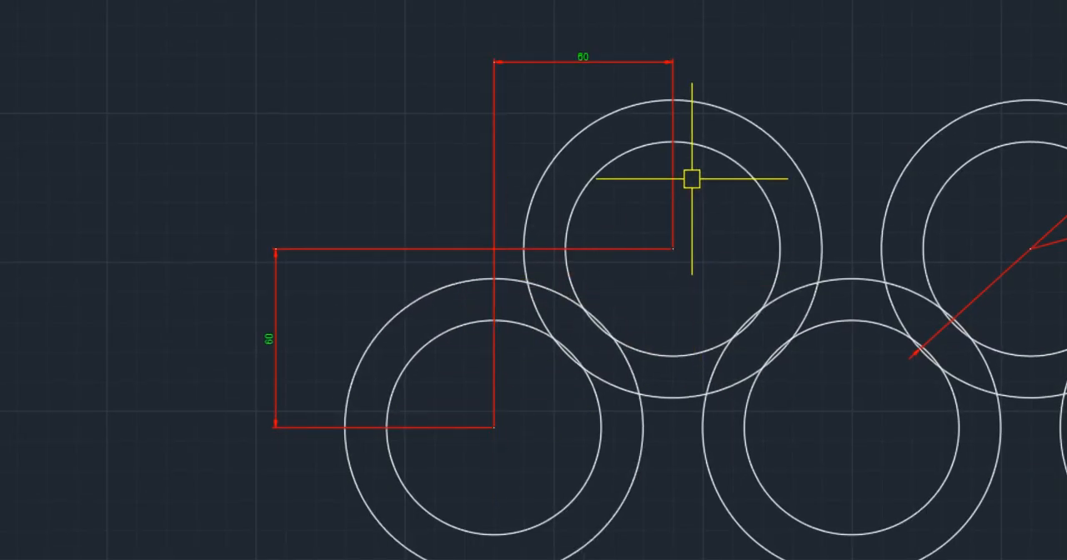
pyautogui.scroll(-2, 686, 179)
pyautogui.moveTo(698, 228); pyautogui.dragTo(492, 227, button='middle')
pyautogui.scroll(2, 797, 132)
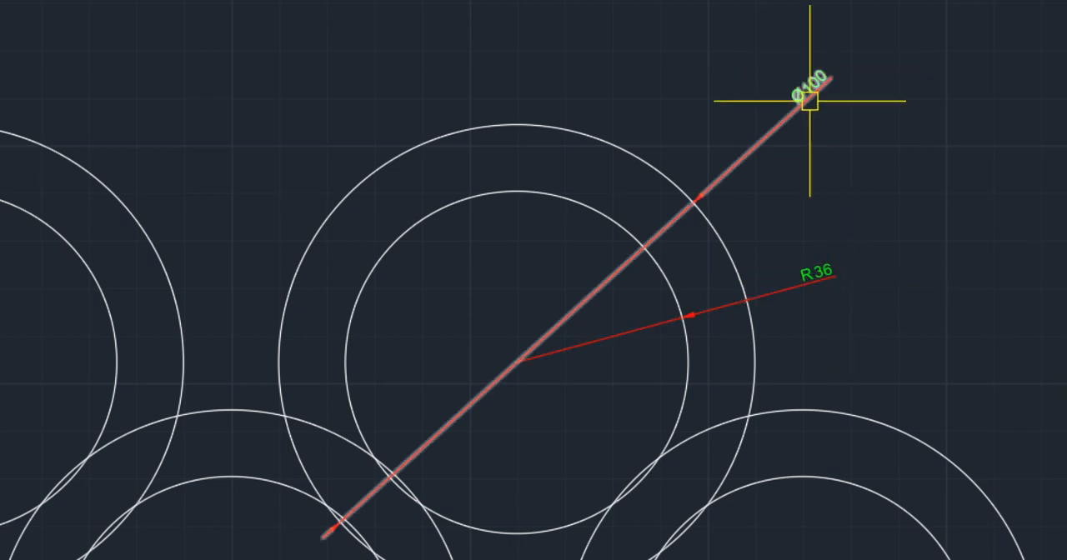
# - Draw a circle with a radius of 36 in the empty area below the five-ring drawing
pyautogui.scroll(-3, 638, 192)
pyautogui.moveTo(419, 448); pyautogui.dragTo(581, 284, button='middle')
pyautogui.scroll(2, 573, 315)
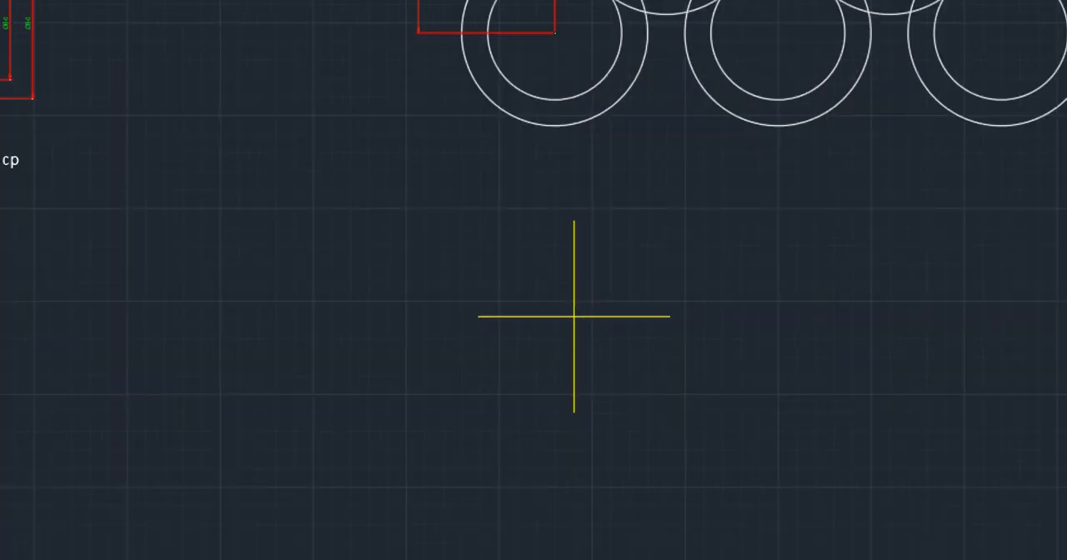
pyautogui.click(543, 386)
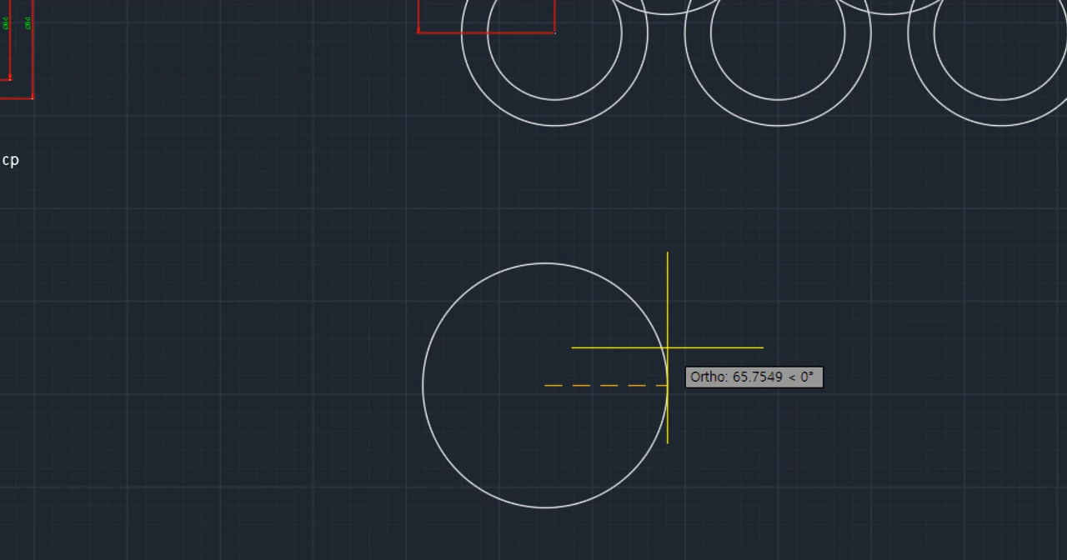
pyautogui.write('36')
pyautogui.press('Return')
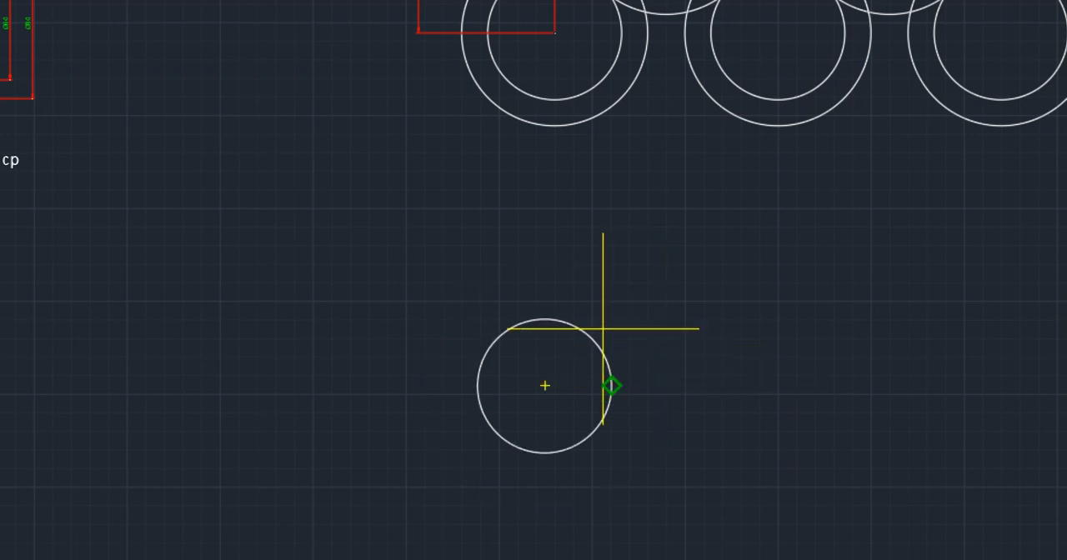
# - Draw a concentric circle with a diameter of 100 around the center of the new circle
pyautogui.click(545, 385)
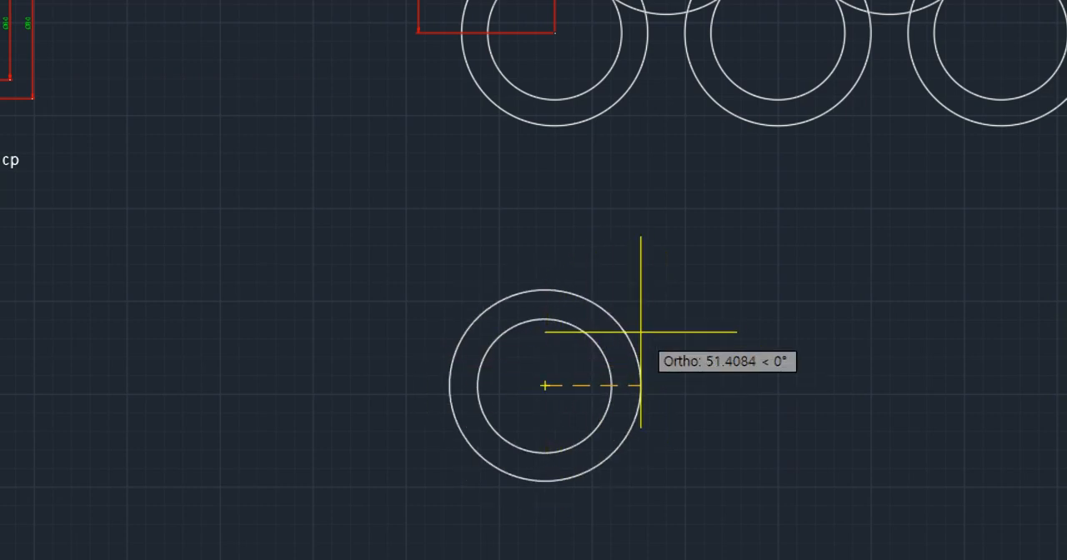
pyautogui.write('26')
pyautogui.press('Return')
pyautogui.write('100')
pyautogui.press('Return')
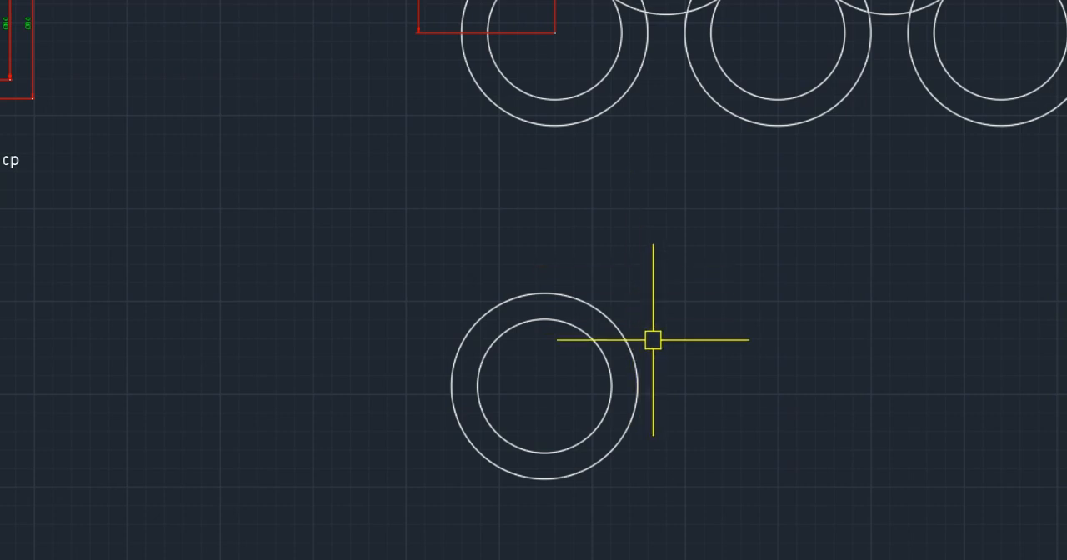
# - Add radius dimensions to the inner and outer circles of the new ring, placed at its upper left
pyautogui.moveTo(652, 319)
pyautogui.mouseDown(button='middle')
pyautogui.moveTo(628, 367)
pyautogui.moveTo(662, 238)
pyautogui.mouseUp(button='middle')
pyautogui.click(483, 315)
pyautogui.press('Escape')
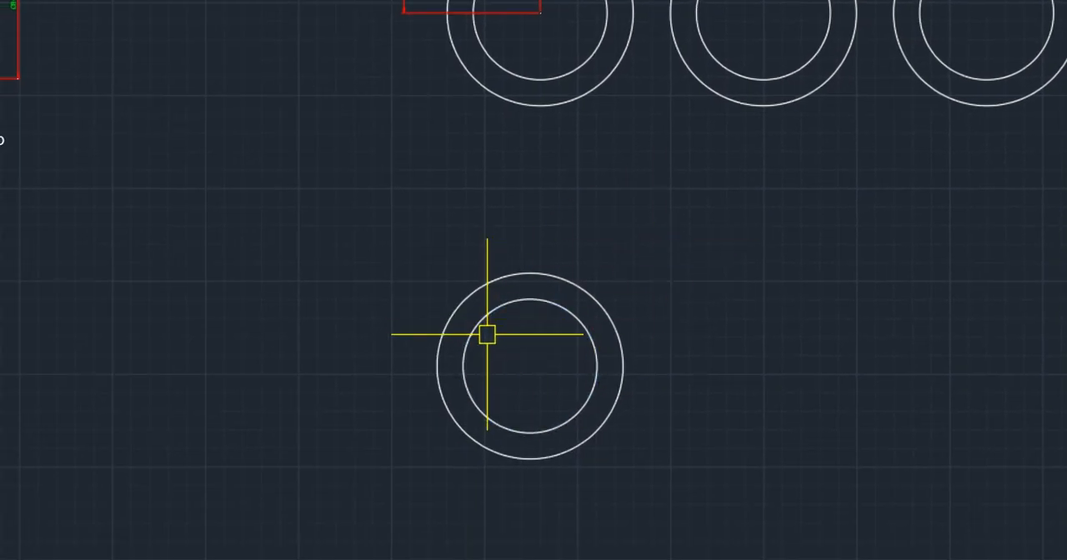
pyautogui.click(486, 325)
pyautogui.scroll(6, 429, 304)
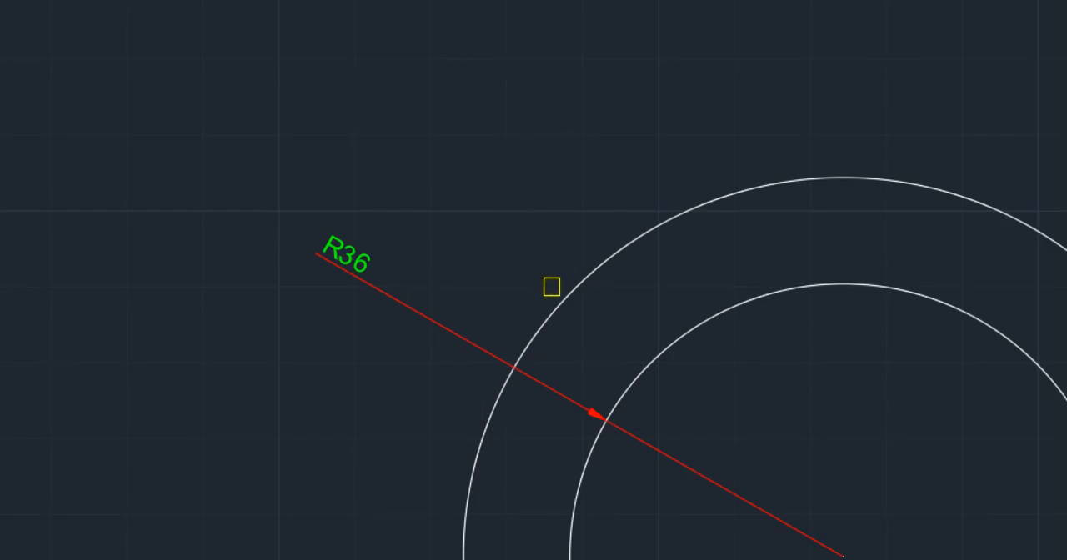
pyautogui.click(561, 298)
pyautogui.click(495, 241)
# - Erase the two radius dimensions from the new ring
pyautogui.click(497, 213)
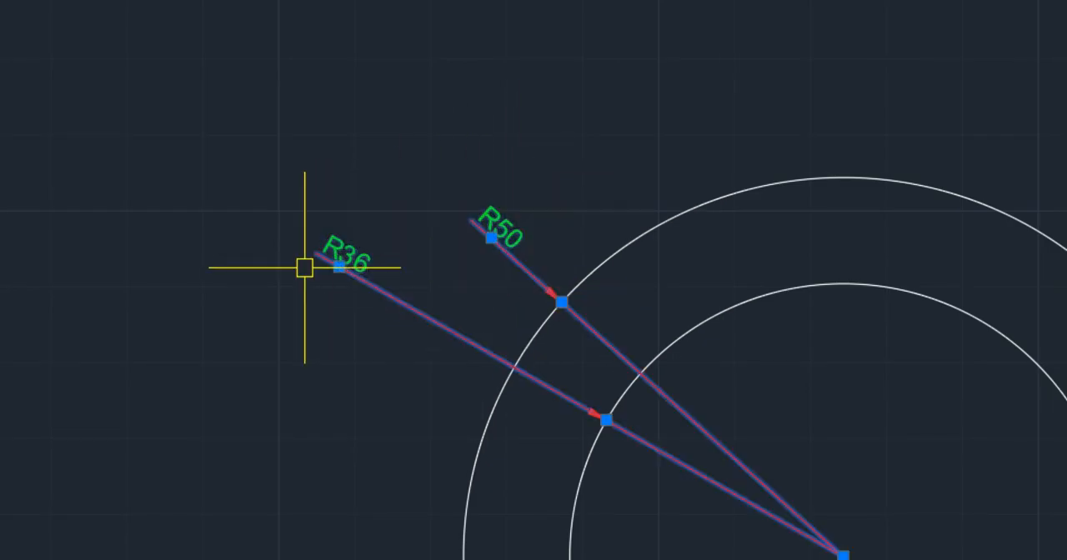
pyautogui.scroll(-8, 538, 286)
pyautogui.moveTo(614, 297)
pyautogui.mouseDown(button='middle')
pyautogui.moveTo(588, 314)
pyautogui.moveTo(611, 311)
pyautogui.moveTo(586, 102)
pyautogui.mouseUp(button='middle')
pyautogui.scroll(6, 491, 101)
pyautogui.scroll(-4, 542, 232)
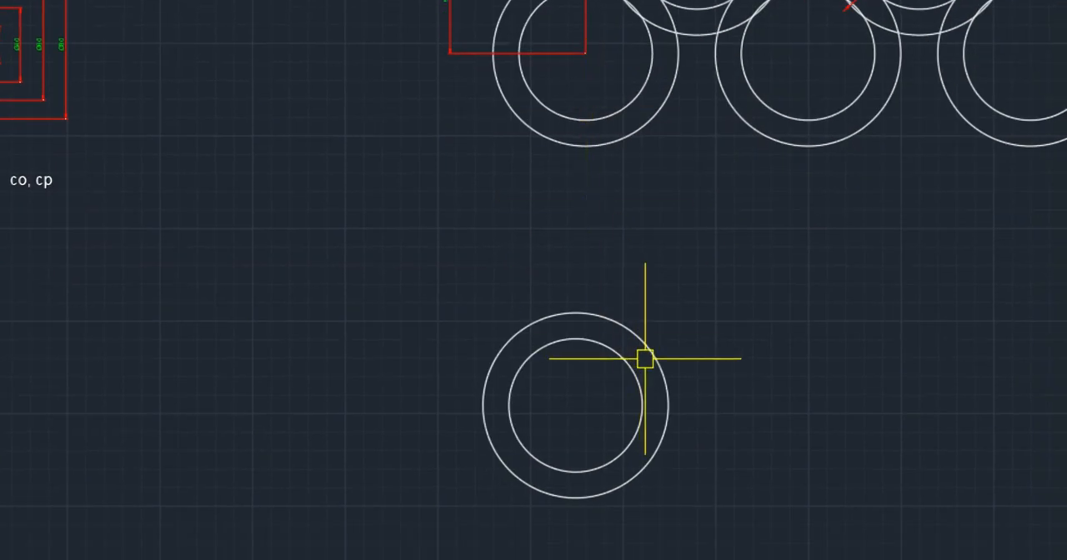
# - Copy both concentric circles of the new ring 60 to the right, using their center as the base point
pyautogui.click(717, 325)
pyautogui.click(585, 398)
pyautogui.scroll(-4, 505, 347)
pyautogui.moveTo(393, 322); pyautogui.dragTo(428, 312, button='middle')
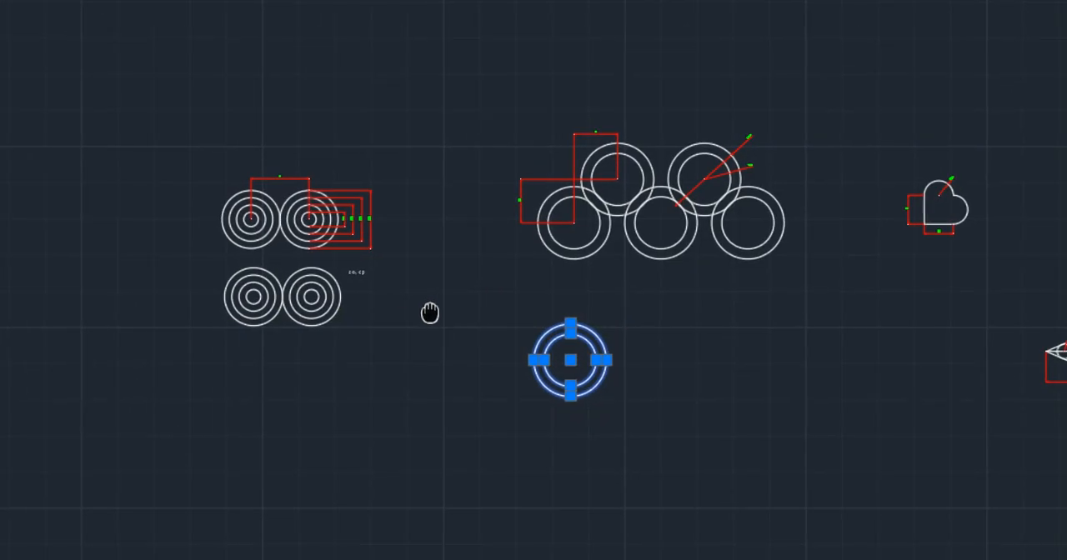
pyautogui.scroll(4, 582, 346)
pyautogui.moveTo(581, 269); pyautogui.dragTo(519, 308, button='middle')
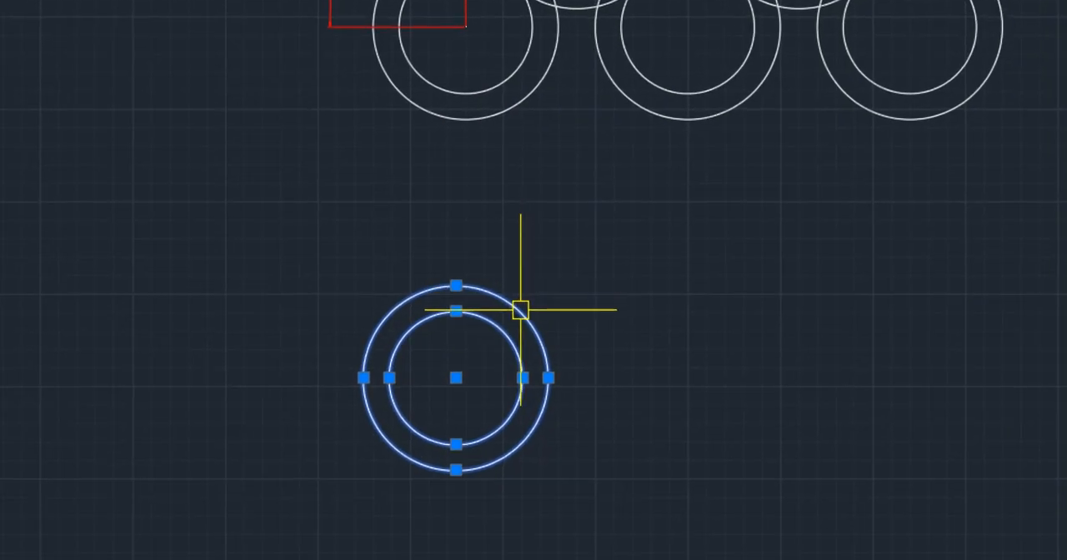
pyautogui.rightClick(520, 310)
pyautogui.click(633, 496)
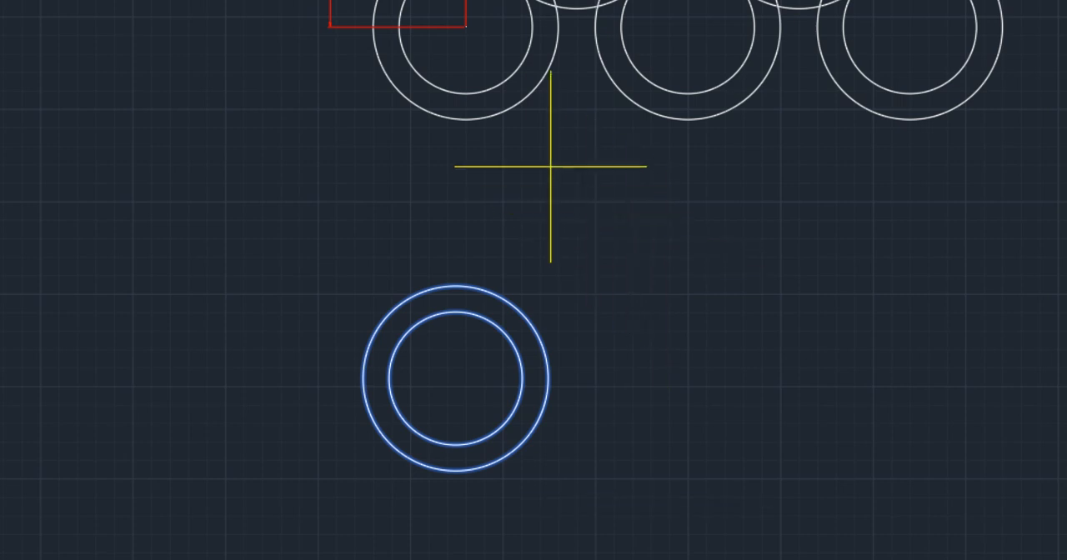
pyautogui.moveTo(496, 66); pyautogui.dragTo(459, 394, button='middle')
pyautogui.scroll(6, 517, 158)
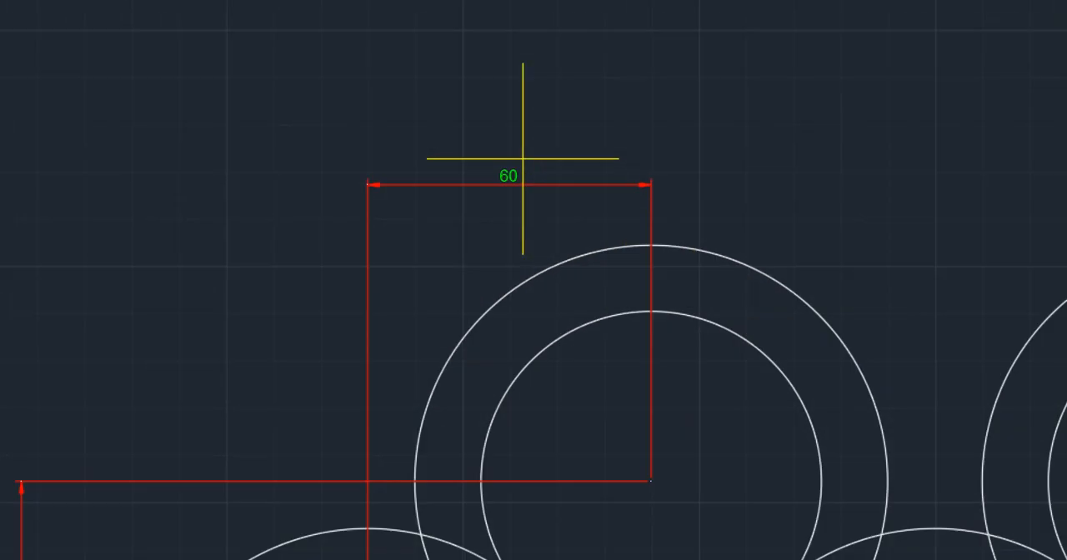
pyautogui.scroll(-4, 558, 235)
pyautogui.scroll(-2, 559, 235)
pyautogui.moveTo(554, 442); pyautogui.dragTo(575, 115, button='middle')
pyautogui.moveTo(585, 356); pyautogui.dragTo(599, 228, button='middle')
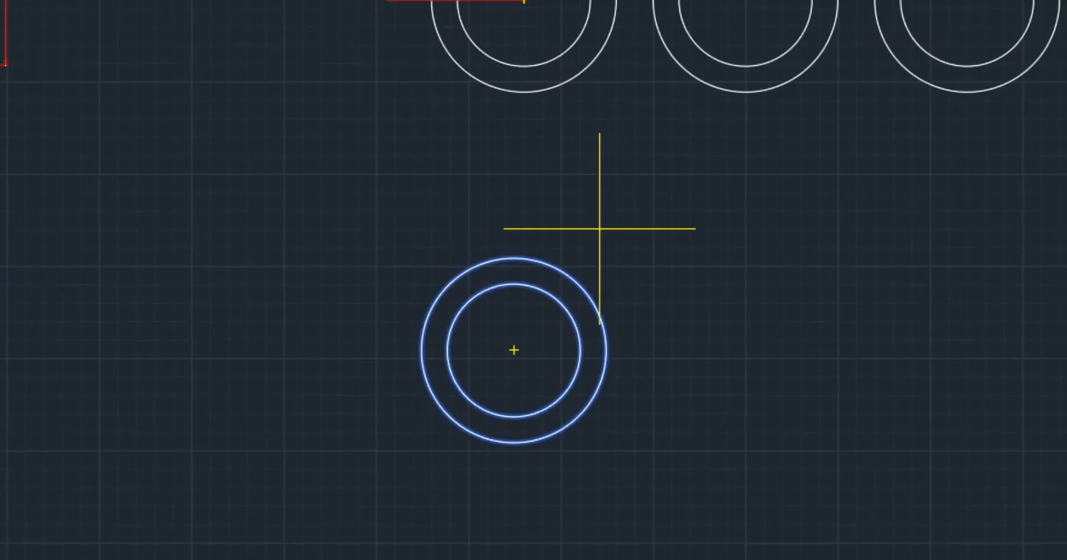
pyautogui.click(514, 350)
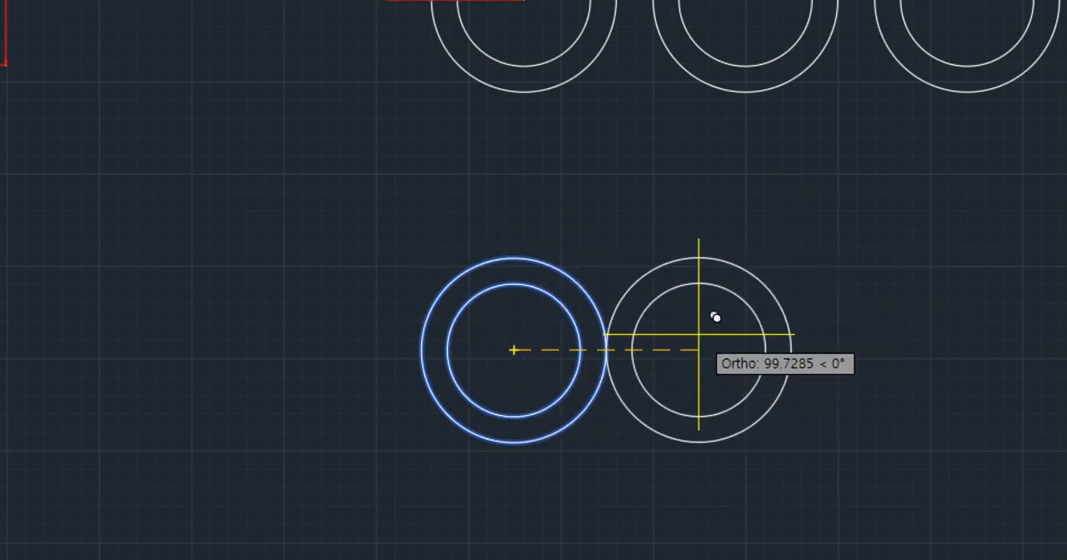
pyautogui.write('60')
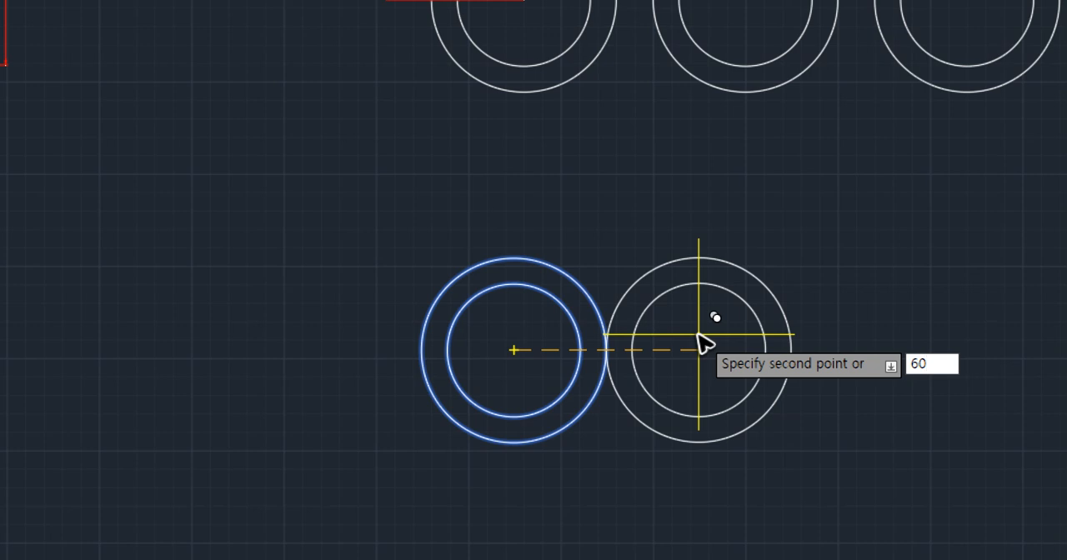
pyautogui.press('Return')
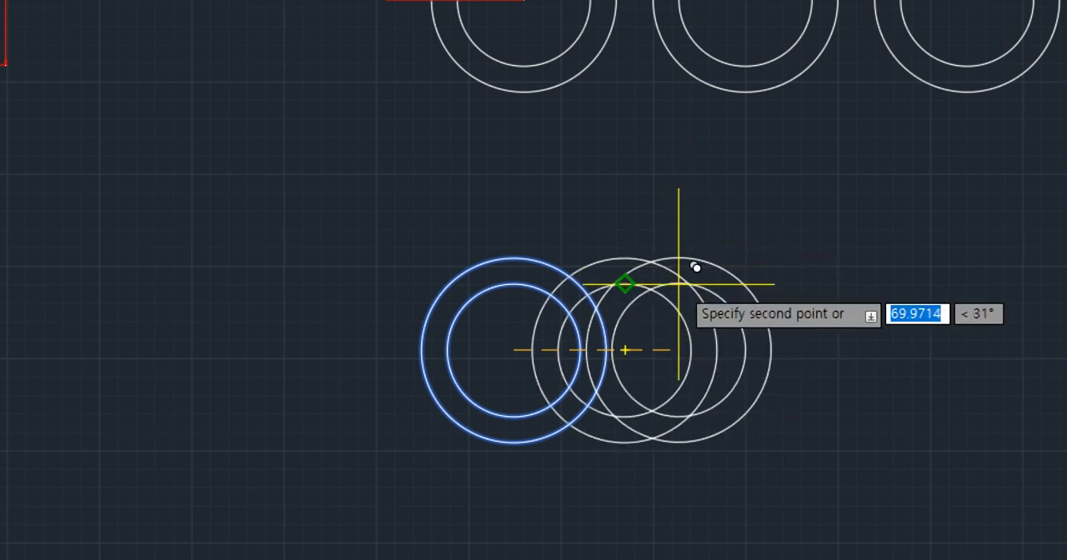
pyautogui.press('Return')
# - Check the center distance of the two new rings with a linear dimension below them, and erase that dimension
pyautogui.write('dli')
pyautogui.press('Return')
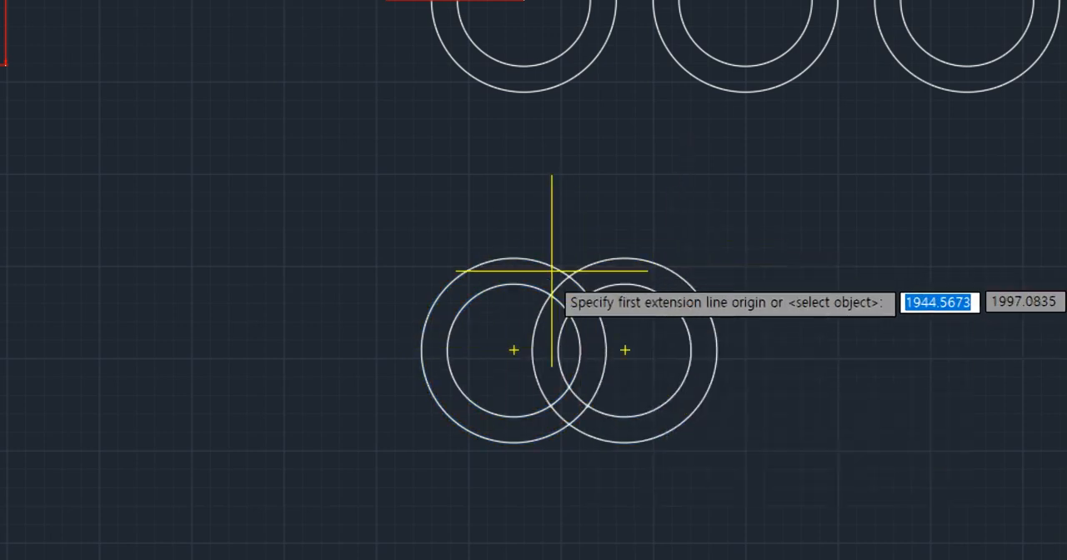
pyautogui.click(513, 350)
pyautogui.click(624, 350)
pyautogui.click(614, 489)
pyautogui.scroll(4, 578, 504)
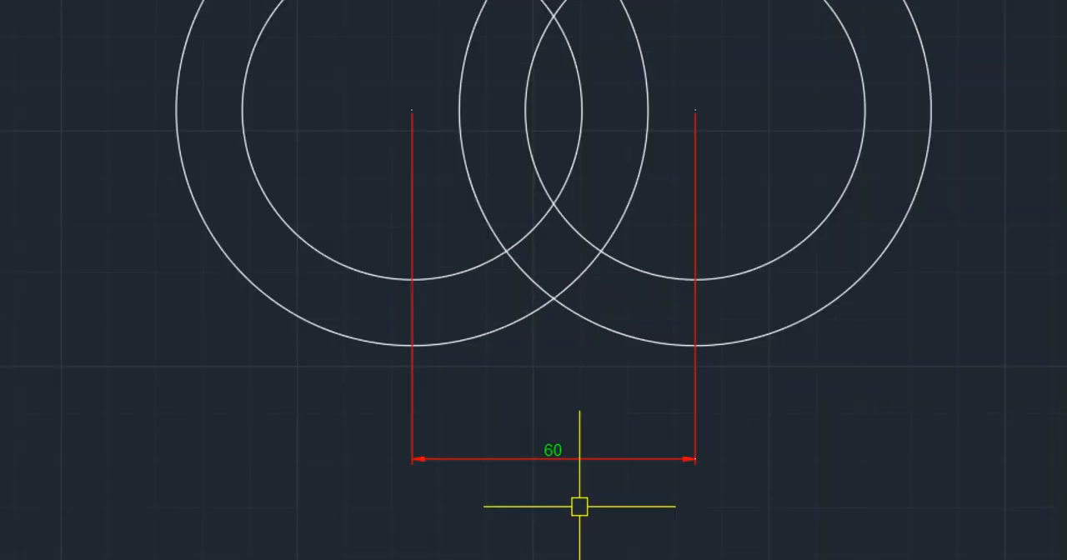
pyautogui.scroll(-4, 614, 441)
pyautogui.click(614, 441)
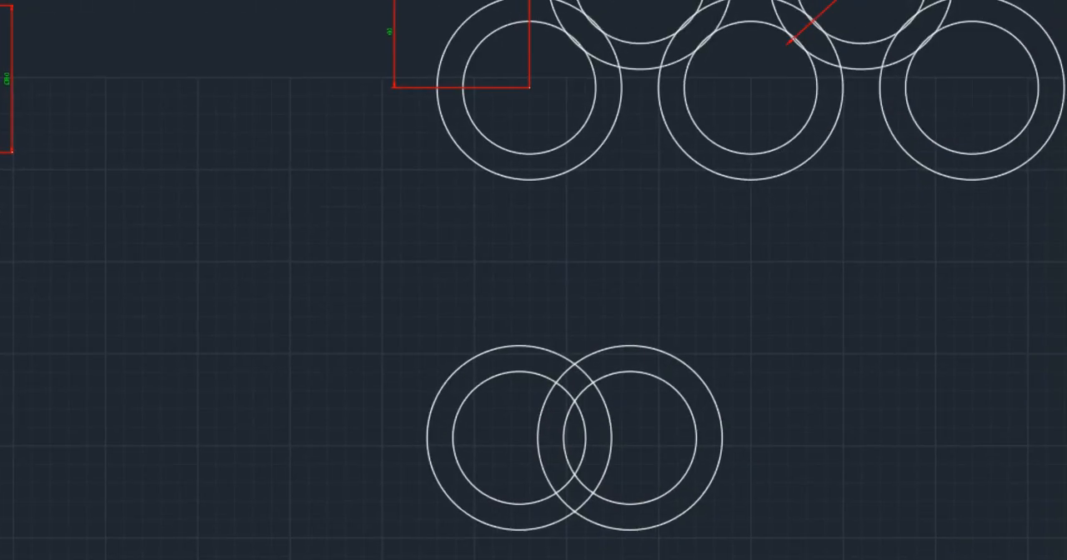
# - Move the copied ring straight up by 60 from its center
pyautogui.moveTo(448, 40); pyautogui.dragTo(457, 138, button='middle')
pyautogui.moveTo(554, 310); pyautogui.dragTo(547, 160, button='middle')
pyautogui.click(738, 262)
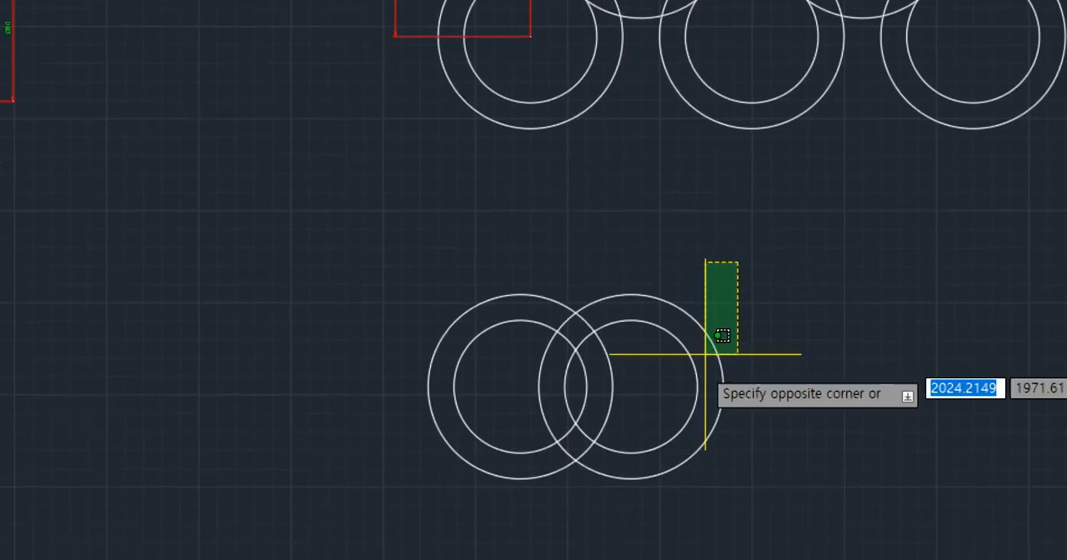
pyautogui.click(689, 386)
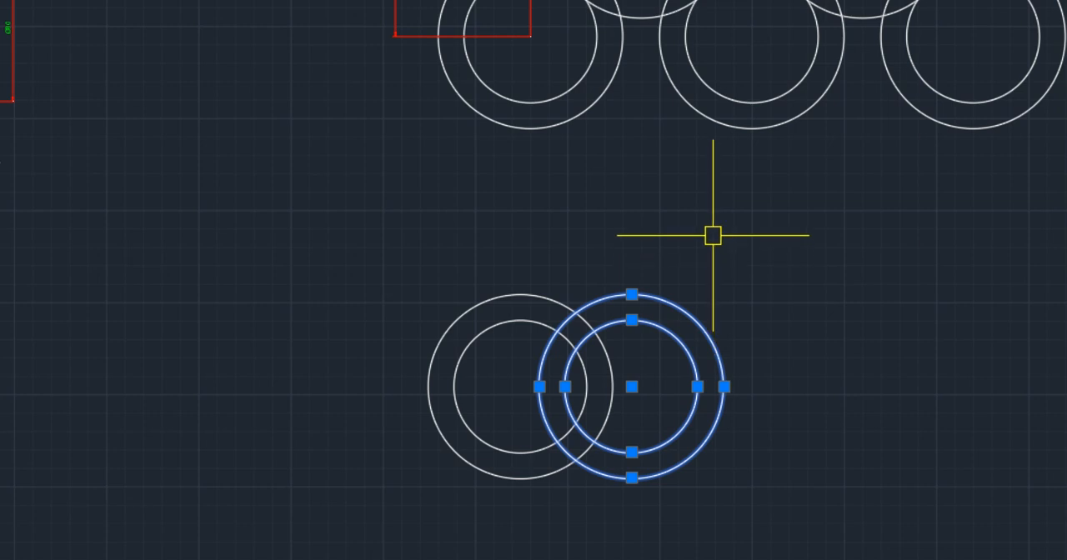
pyautogui.press('Return')
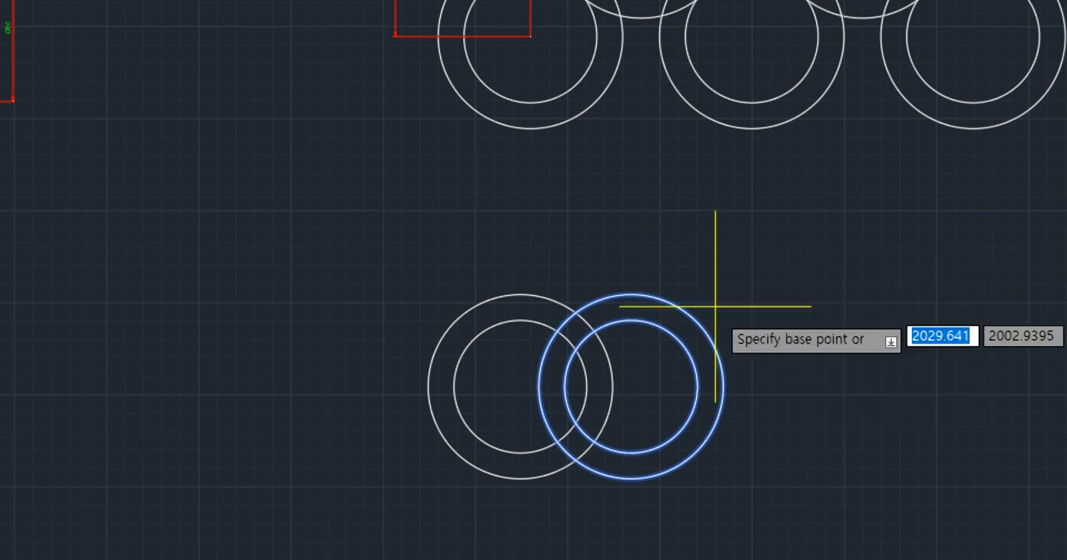
pyautogui.click(631, 387)
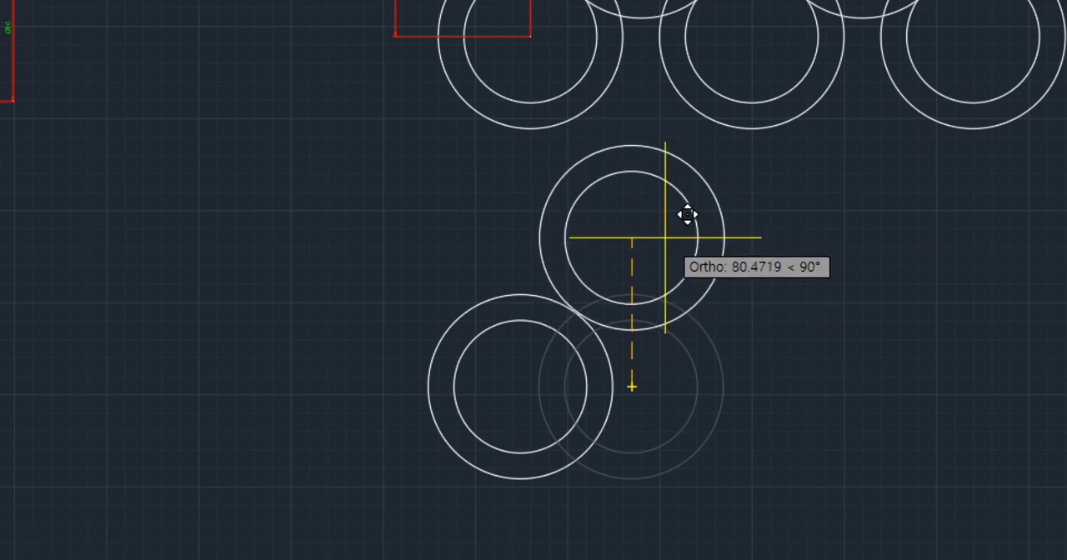
pyautogui.write('6')
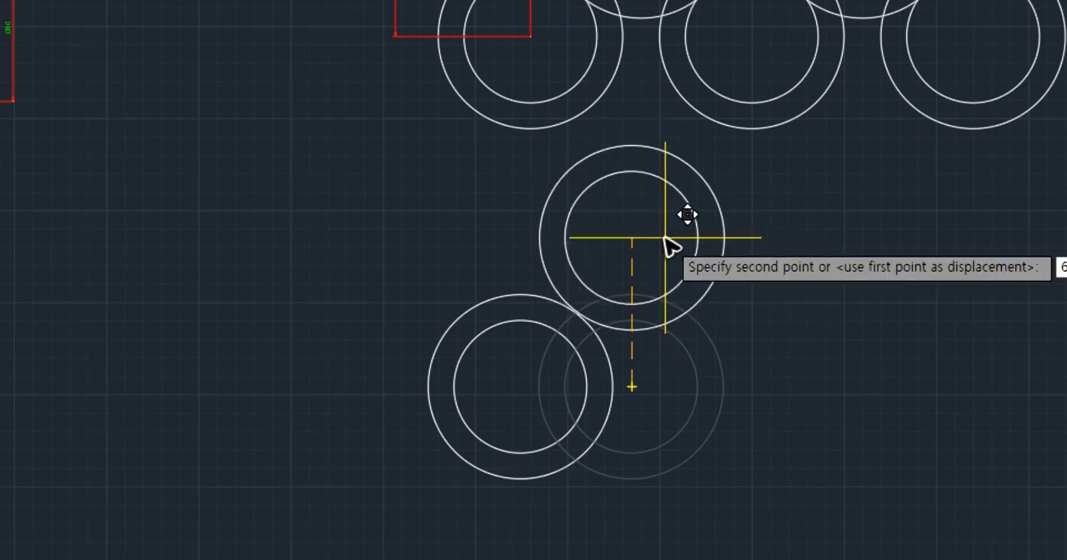
pyautogui.press('Return')
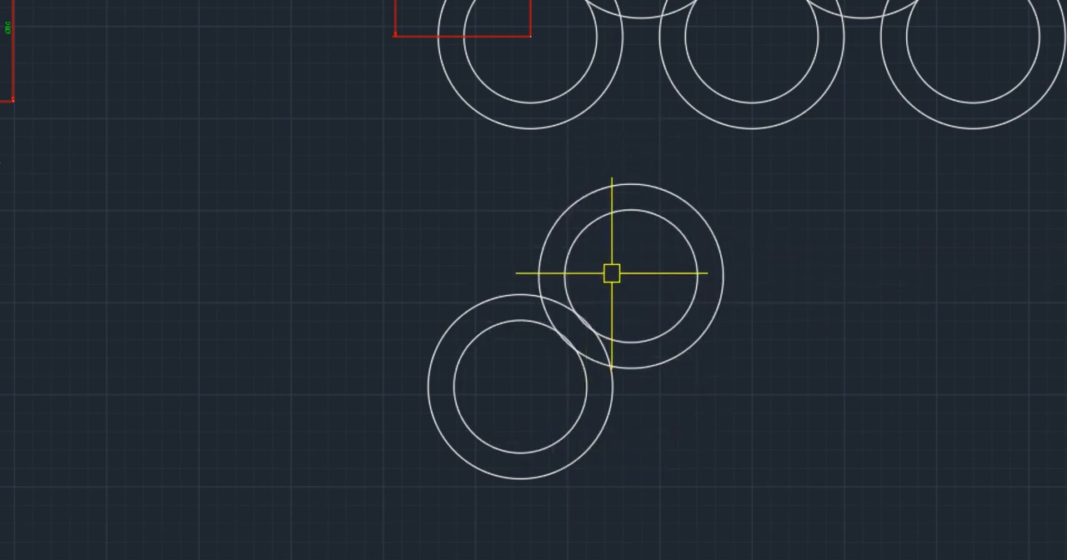
# - Add a horizontal linear dimension between the centers of the two upper rings of the reference drawing, placed above them
pyautogui.moveTo(612, 272); pyautogui.dragTo(509, 349, button='middle')
pyautogui.scroll(-3, 509, 308)
pyautogui.scroll(3, 523, 129)
pyautogui.moveTo(524, 129); pyautogui.dragTo(498, 225, button='middle')
pyautogui.write('dli')
pyautogui.press('space')
pyautogui.click(485, 220)
pyautogui.press('Escape')
pyautogui.press('space')
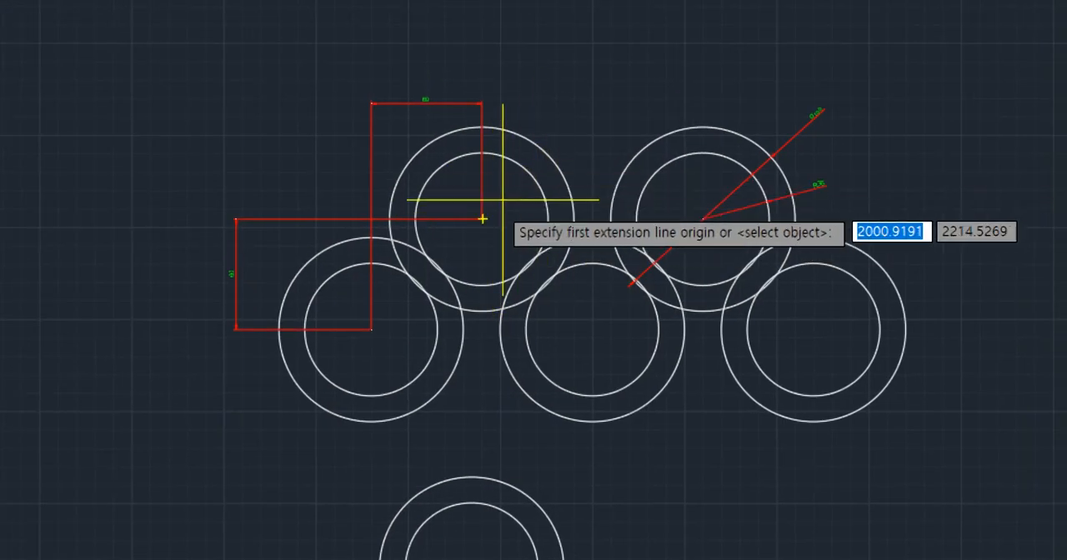
pyautogui.click(482, 219)
pyautogui.click(702, 219)
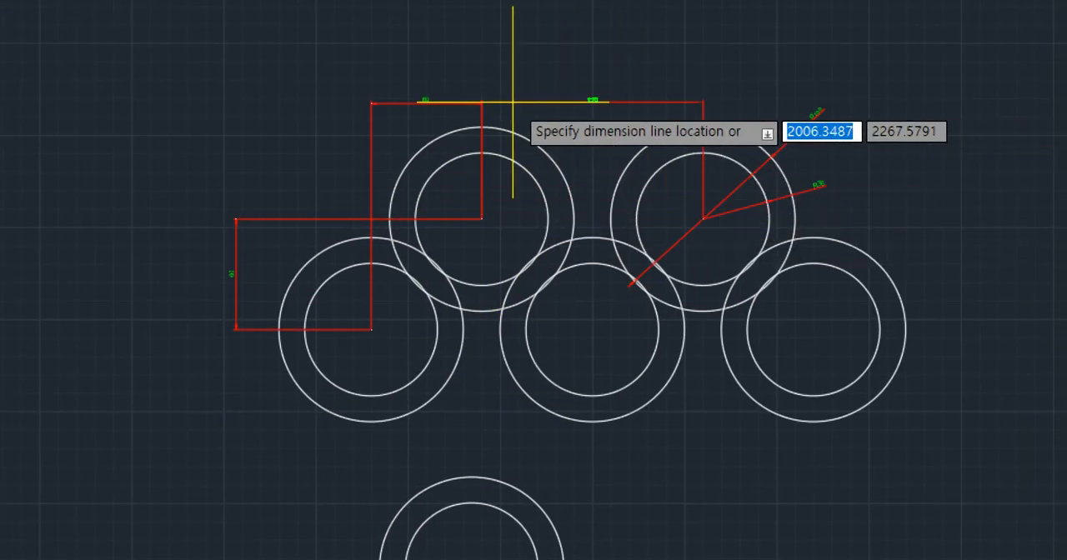
pyautogui.click(603, 101)
pyautogui.scroll(6, 605, 97)
pyautogui.scroll(-4, 591, 184)
pyautogui.scroll(-2, 579, 253)
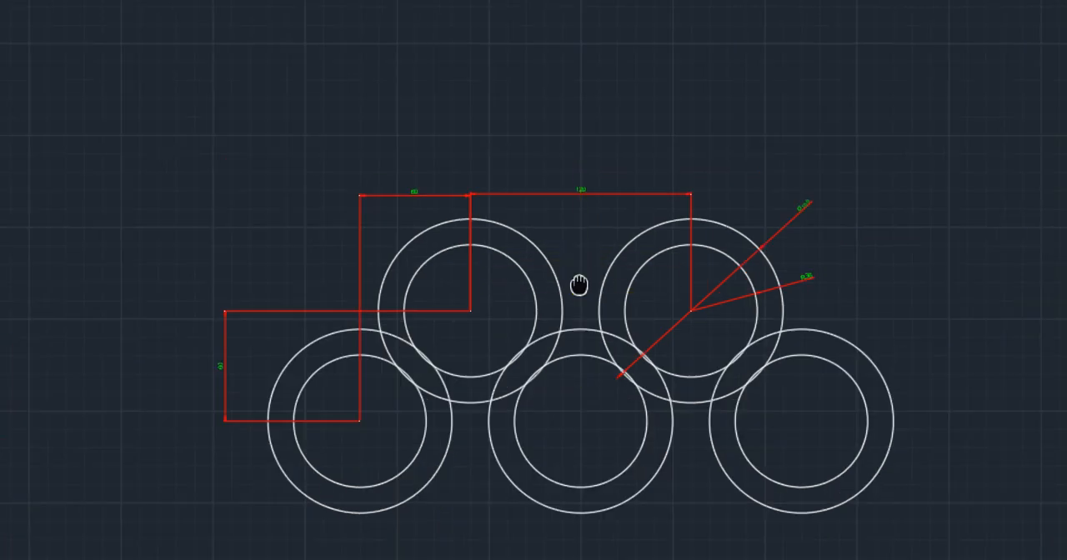
# - Dimension the center distance of the first two lower rings of the reference drawing, and erase that dimension
pyautogui.press('space')
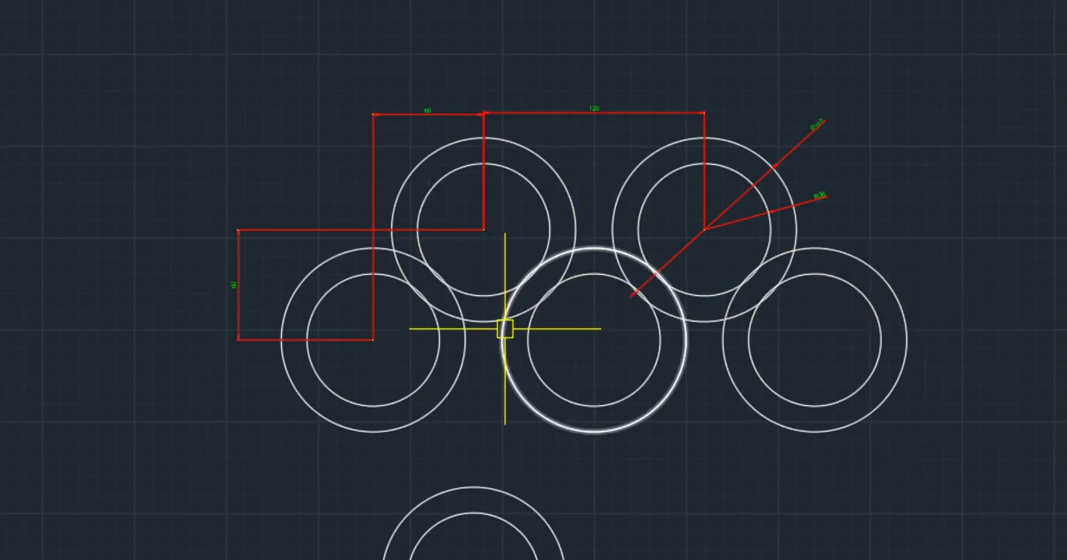
pyautogui.moveTo(505, 328); pyautogui.dragTo(532, 128, button='middle')
pyautogui.press('space')
pyautogui.click(397, 164)
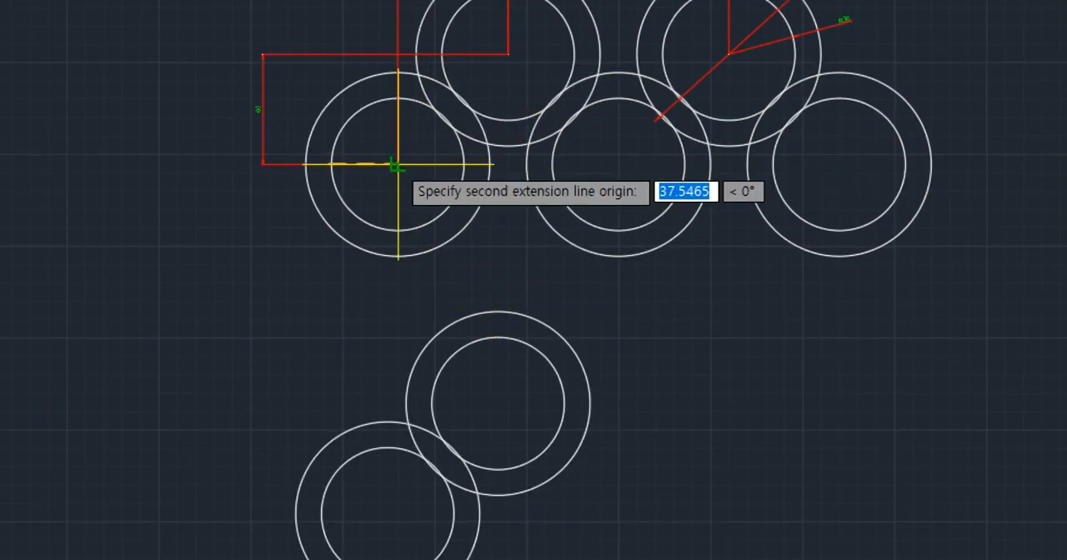
pyautogui.press('Escape')
pyautogui.press('space')
pyautogui.click(398, 165)
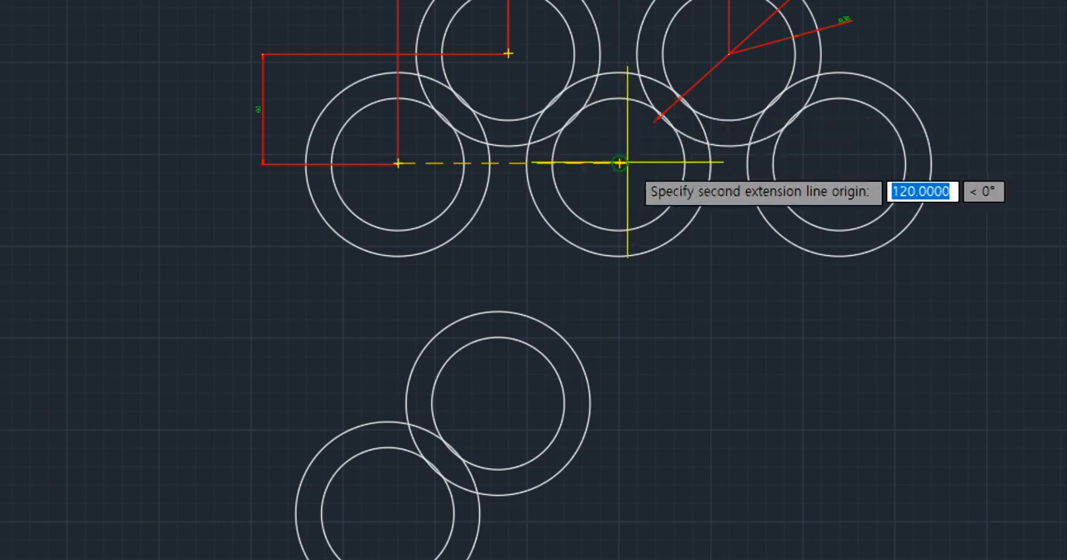
pyautogui.click(619, 163)
pyautogui.click(504, 253)
pyautogui.scroll(3, 519, 250)
pyautogui.scroll(-3, 521, 253)
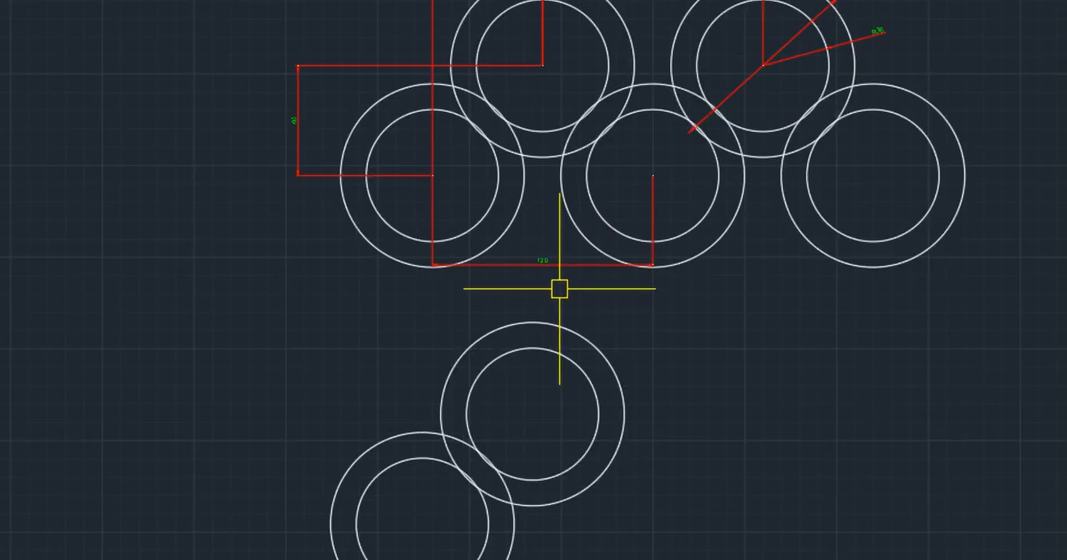
pyautogui.click(543, 261)
pyautogui.press('Delete')
# - Copy the two new rings together 120 to the right, using the lower ring's center as the base point
pyautogui.moveTo(612, 347); pyautogui.dragTo(613, 244, button='middle')
pyautogui.click(672, 261)
pyautogui.click(450, 385)
pyautogui.write('c')
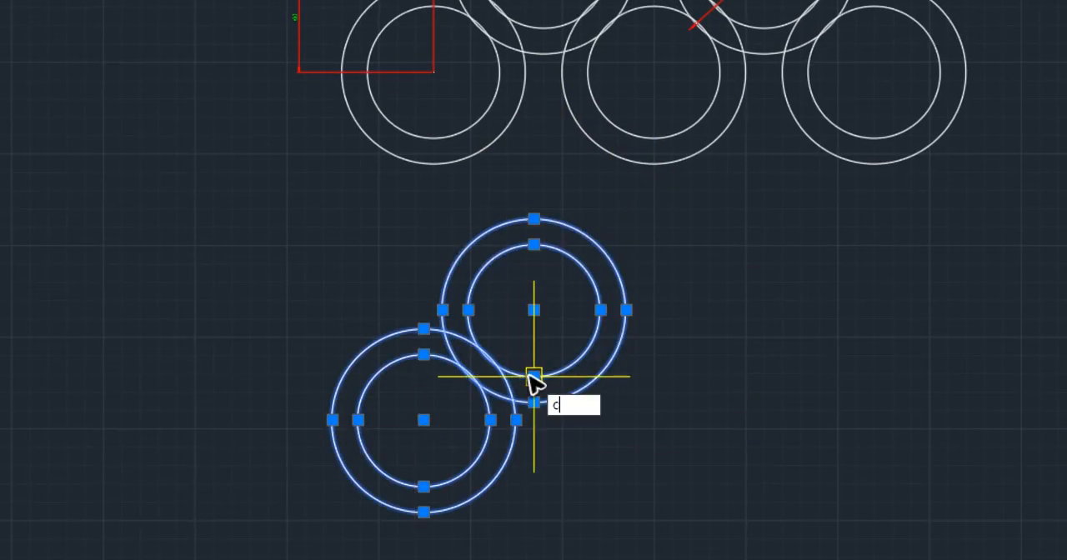
pyautogui.write('o')
pyautogui.press('Return')
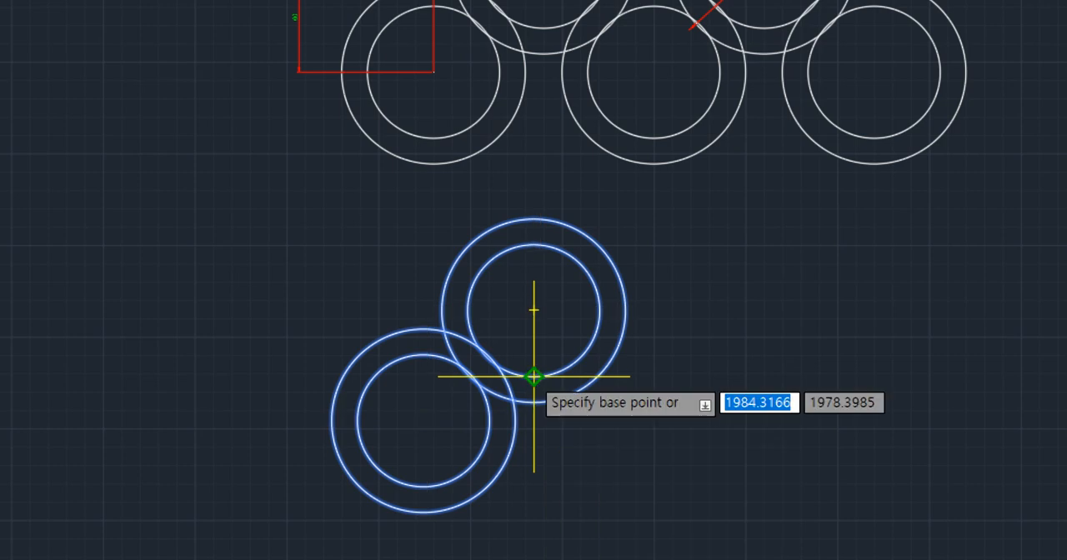
pyautogui.click(423, 419)
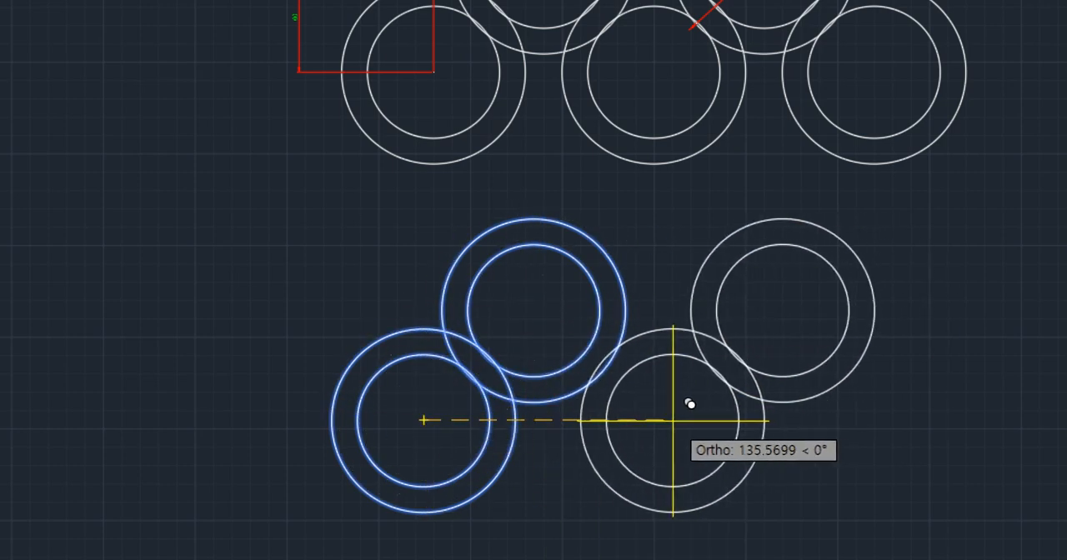
pyautogui.write('120')
pyautogui.press('Return')
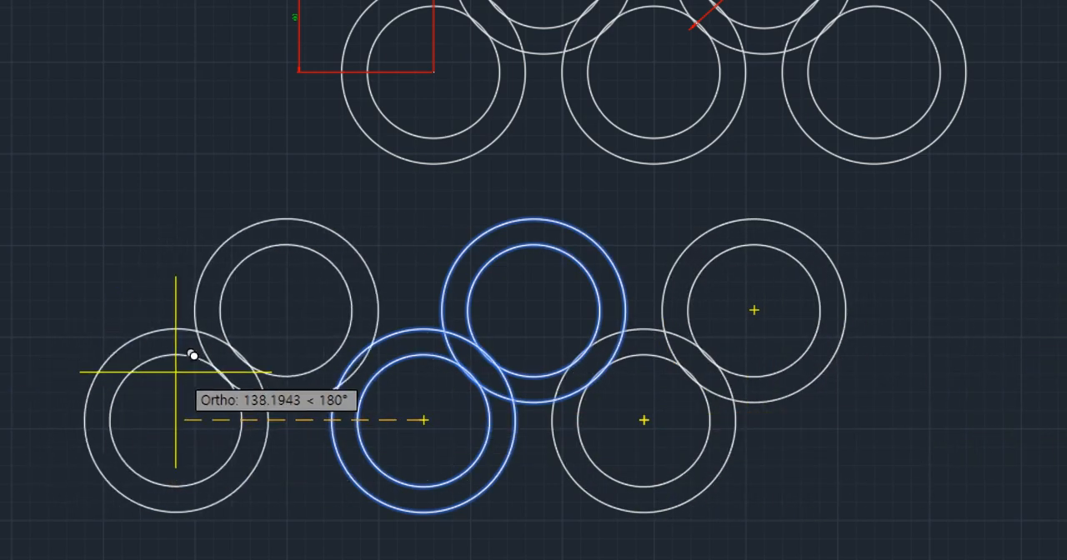
# - Place another copy of the ring pair 240 to the right of the original and finish copying
pyautogui.moveTo(866, 402); pyautogui.dragTo(755, 409, button='middle')
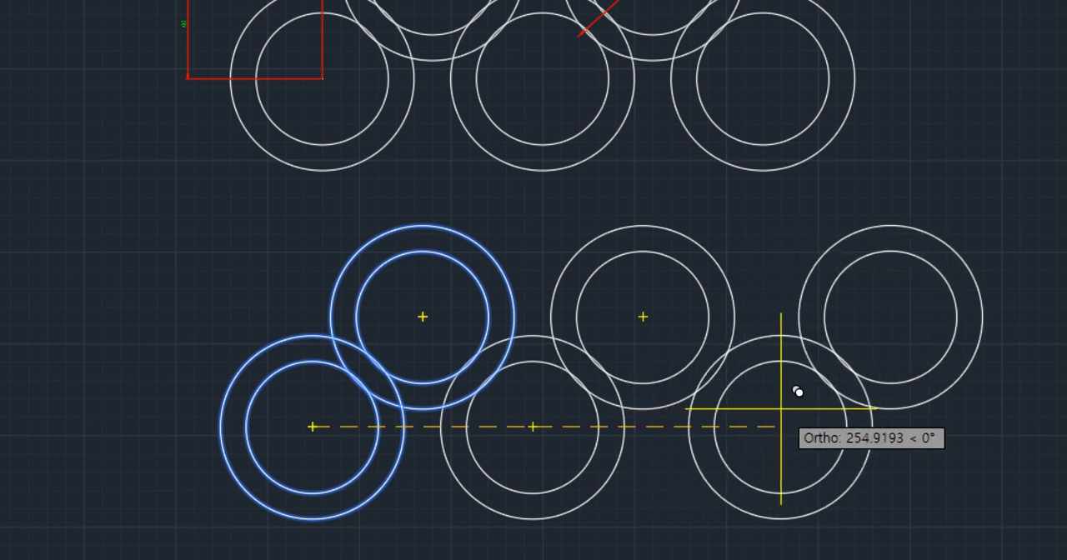
pyautogui.scroll(-2, 793, 388)
pyautogui.scroll(2, 787, 385)
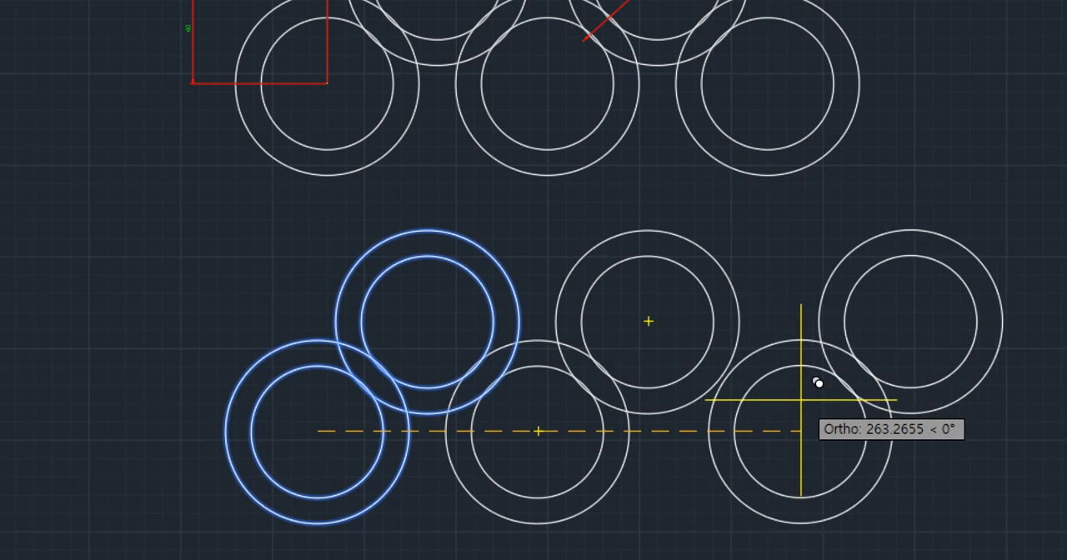
pyautogui.moveTo(796, 397)
pyautogui.mouseDown(button='middle')
pyautogui.moveTo(653, 395)
pyautogui.moveTo(717, 325)
pyautogui.mouseUp(button='middle')
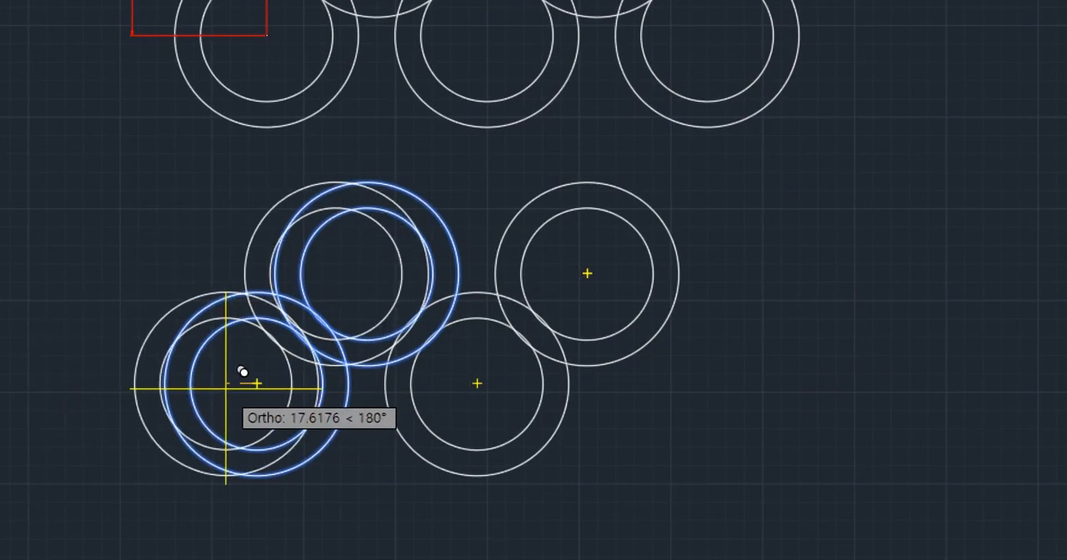
pyautogui.write('240')
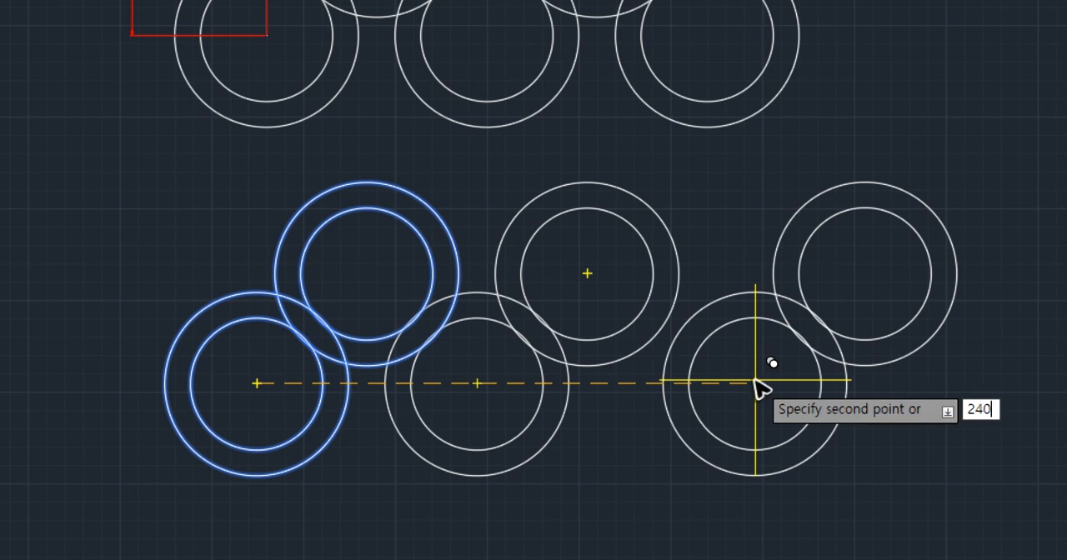
pyautogui.press('Return')
pyautogui.press('Return')
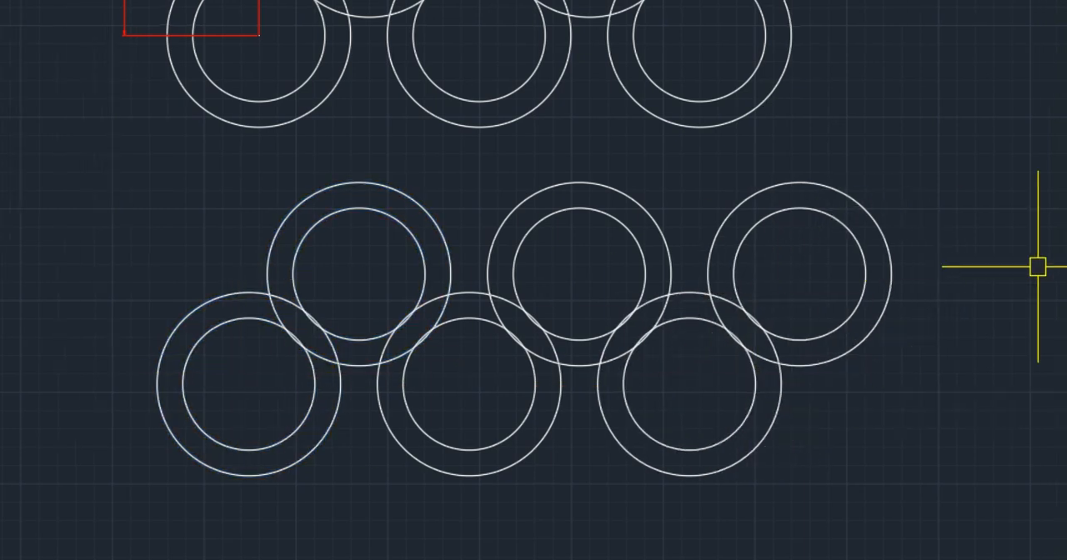
# - Erase the surplus third ring at the right end of the upper row
pyautogui.click(984, 143)
pyautogui.click(833, 262)
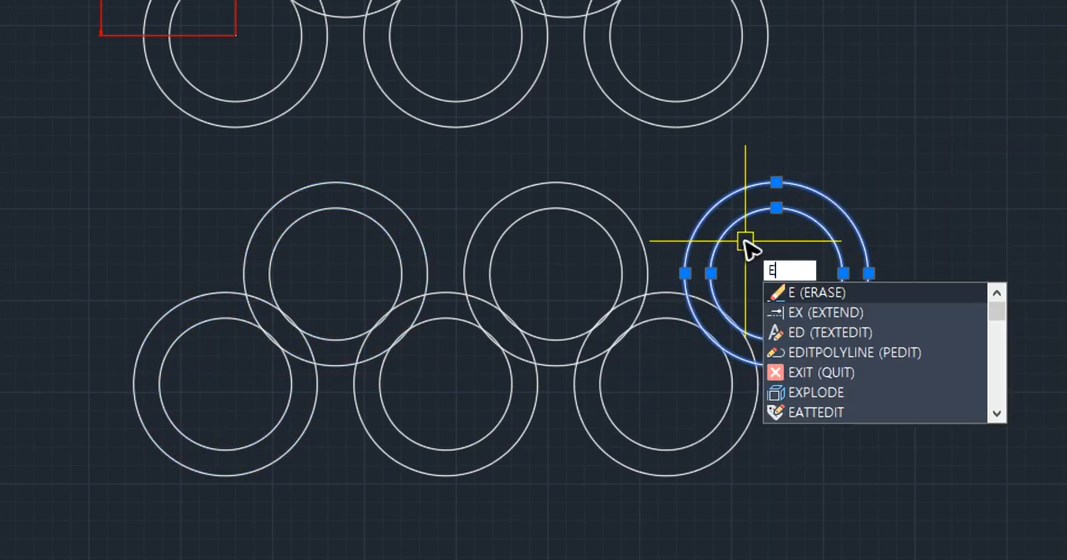
pyautogui.press('Return')
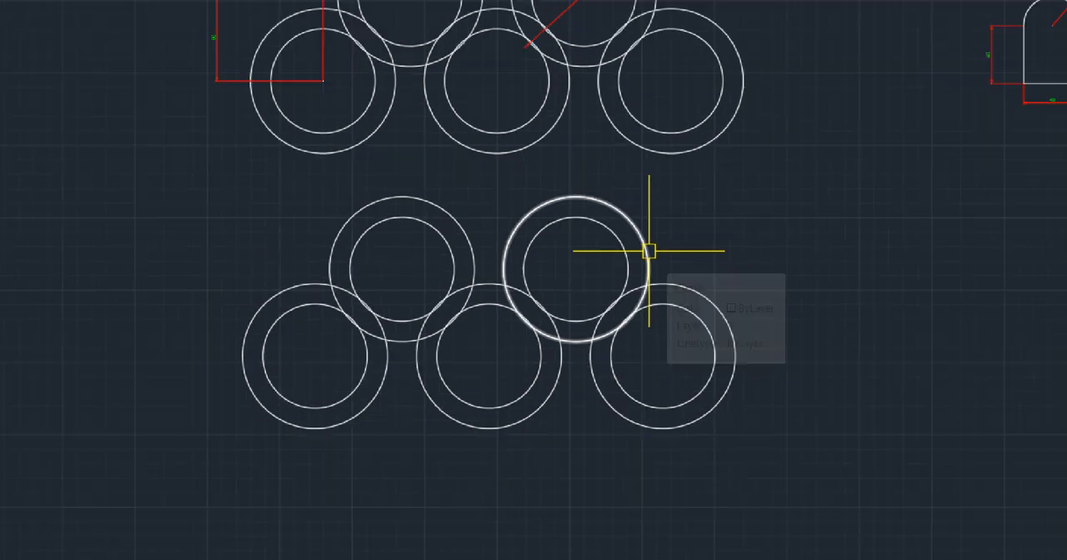
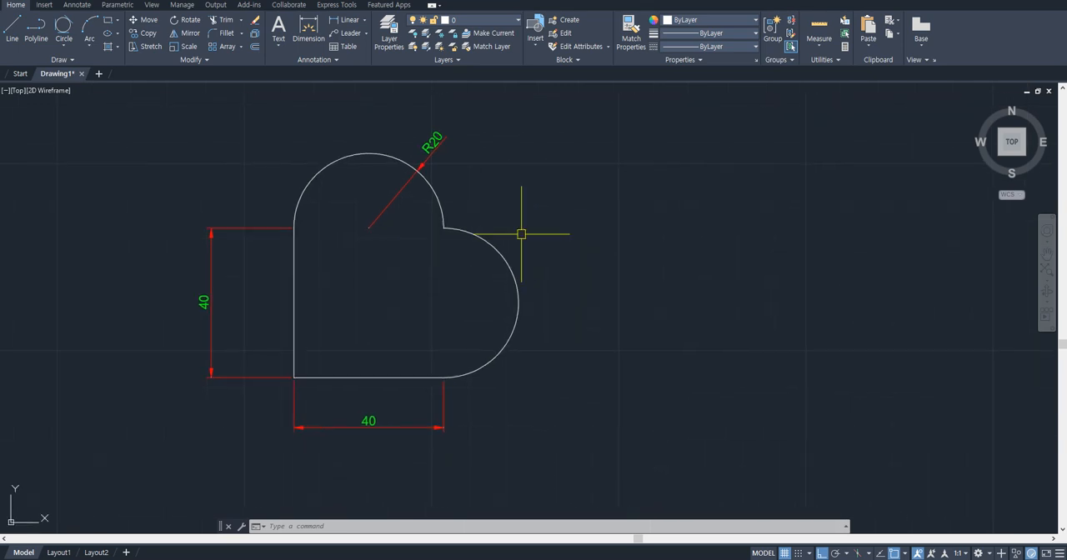
# - Copy the undimensioned outline of the heart-shaped reference drawing into the empty space to its right
pyautogui.moveTo(538, 258); pyautogui.dragTo(475, 251, button='middle')
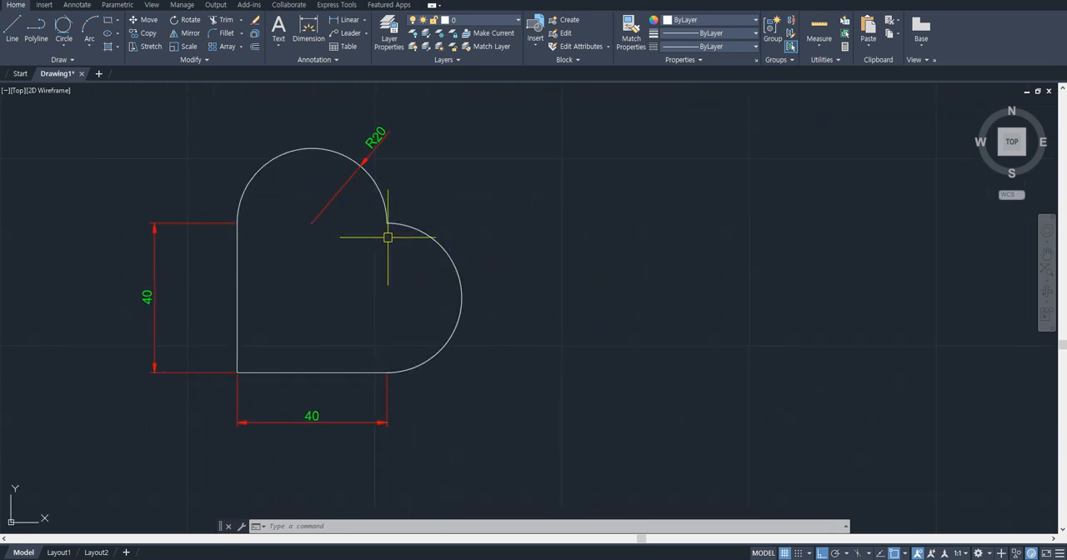
pyautogui.click(450, 191)
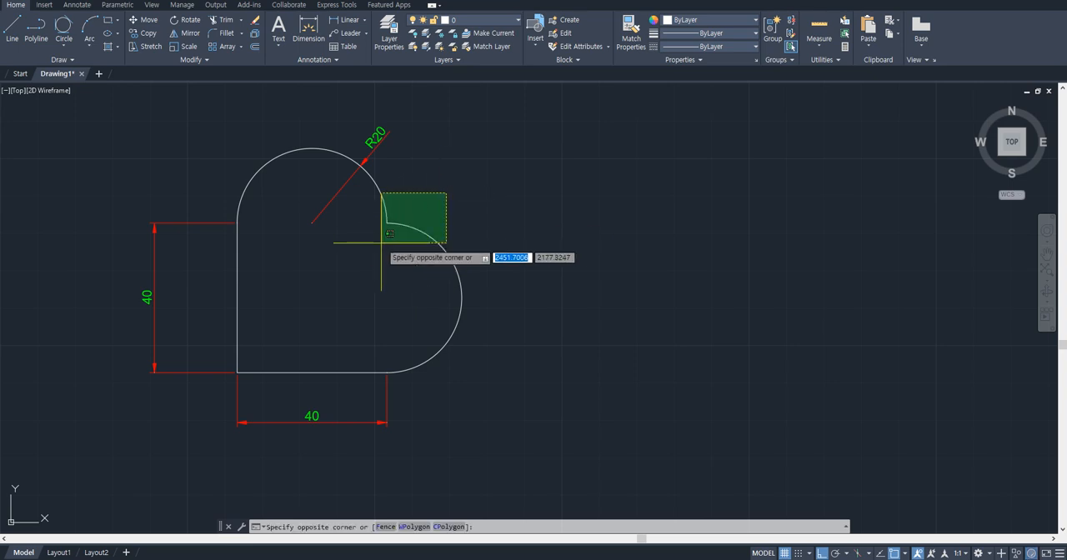
pyautogui.click(381, 238)
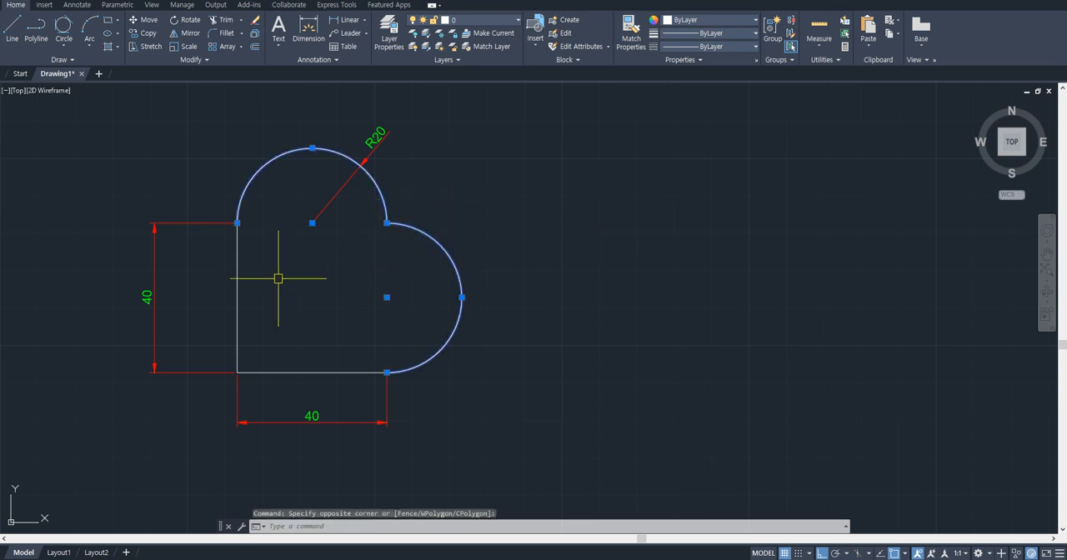
pyautogui.write('co')
pyautogui.press('Return')
pyautogui.click(350, 305)
pyautogui.click(734, 314)
pyautogui.press('Escape')
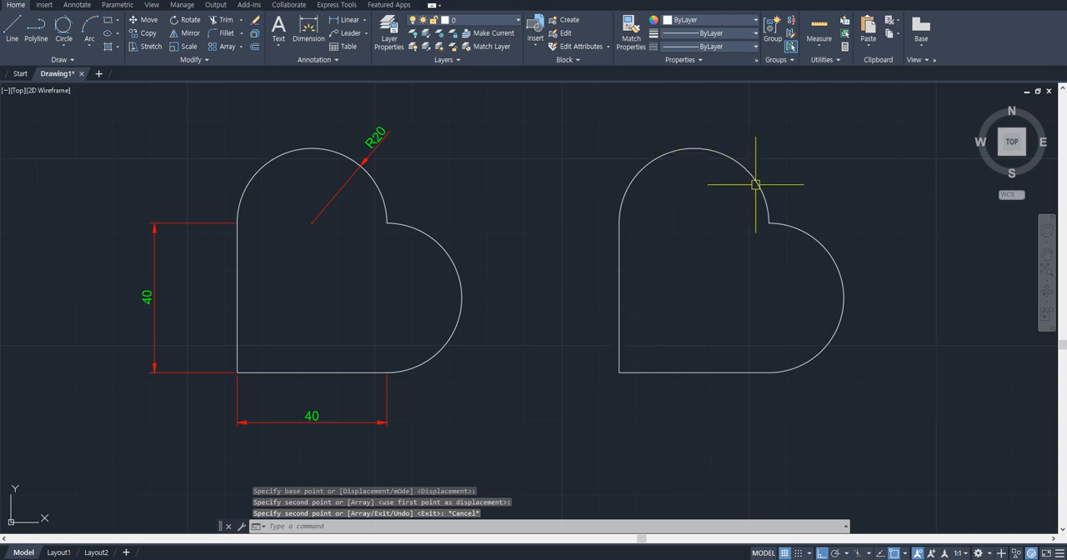
# - Erase the copied heart outline to the right of the reference drawing
pyautogui.click(847, 146)
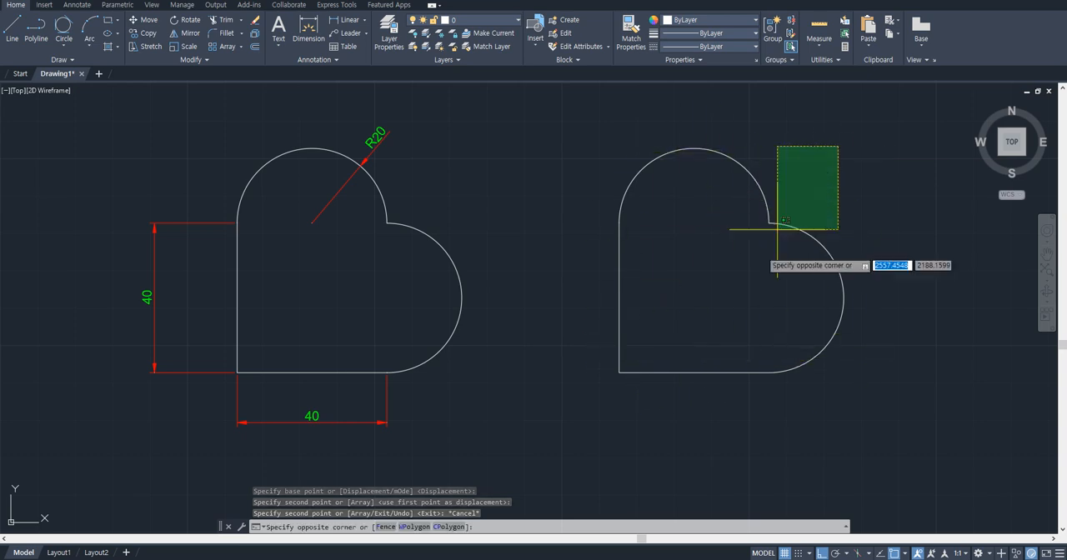
pyautogui.click(585, 394)
pyautogui.write('e')
pyautogui.press('Return')
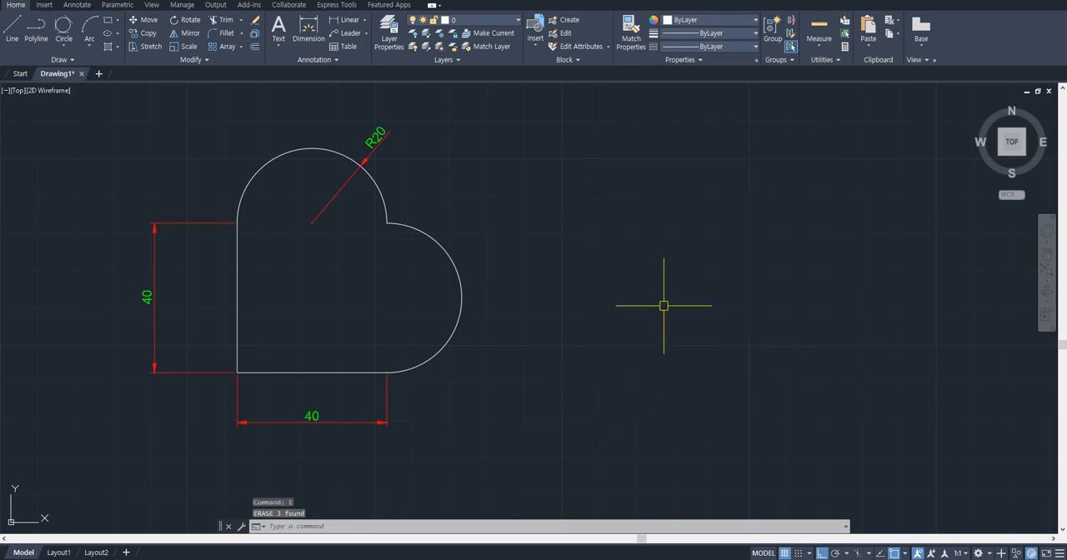
# - Draw a 40 by 40 rectangle in the empty space to the right of the dimensioned heart
pyautogui.moveTo(587, 285); pyautogui.dragTo(556, 275, button='middle')
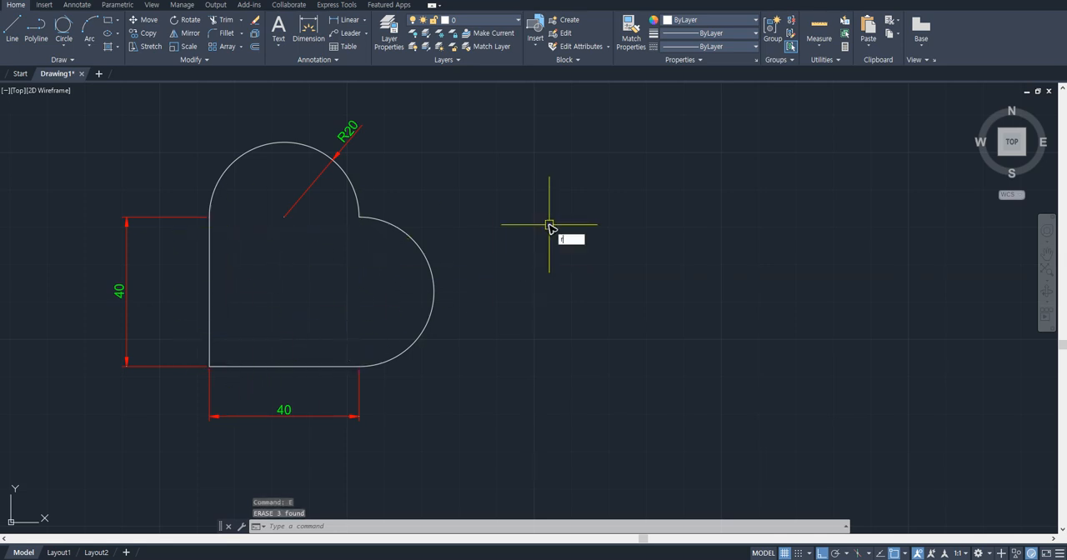
pyautogui.write('rec')
pyautogui.press('Return')
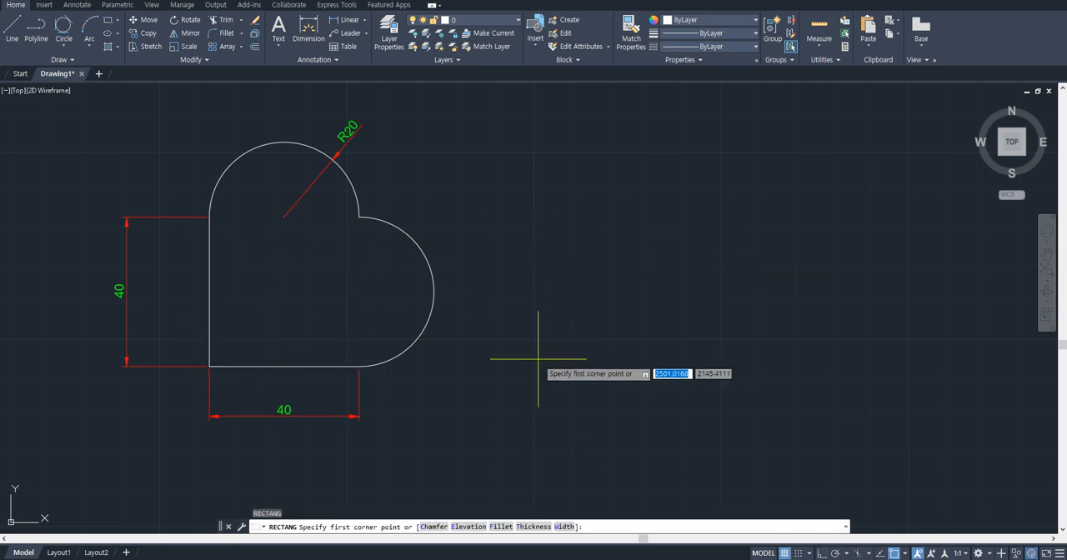
pyautogui.click(538, 372)
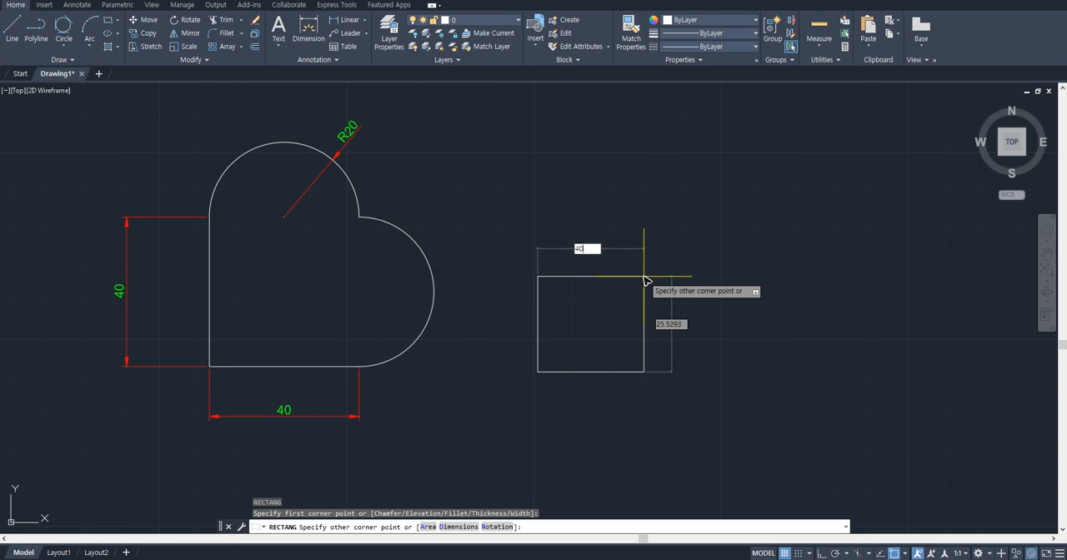
pyautogui.press('Tab')
pyautogui.press('Return')
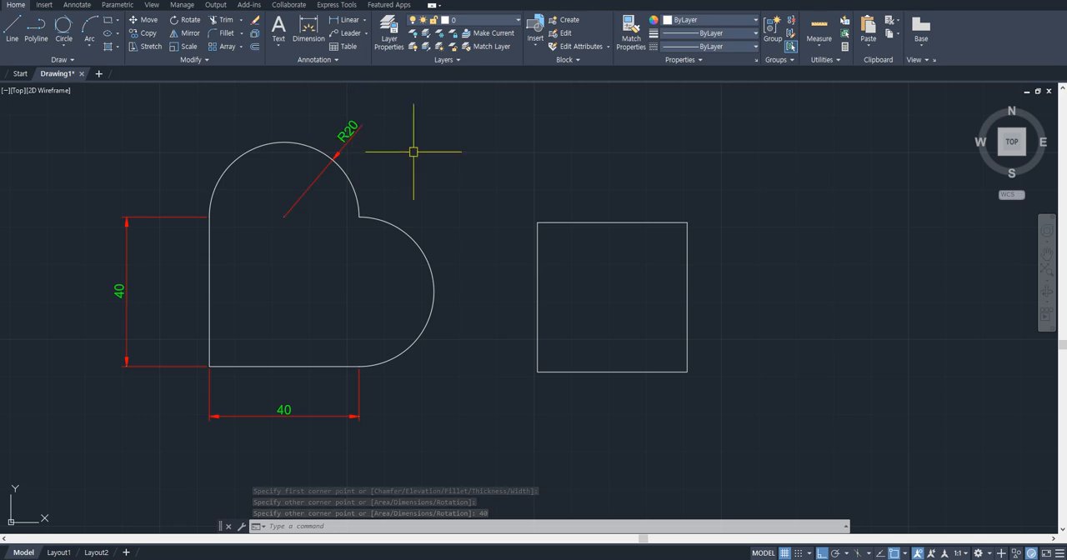
# - Draw a circle of radius 20 centered on the midpoint of the square's top edge, reaching its upper-left corner
pyautogui.write('circ')
pyautogui.press('Return')
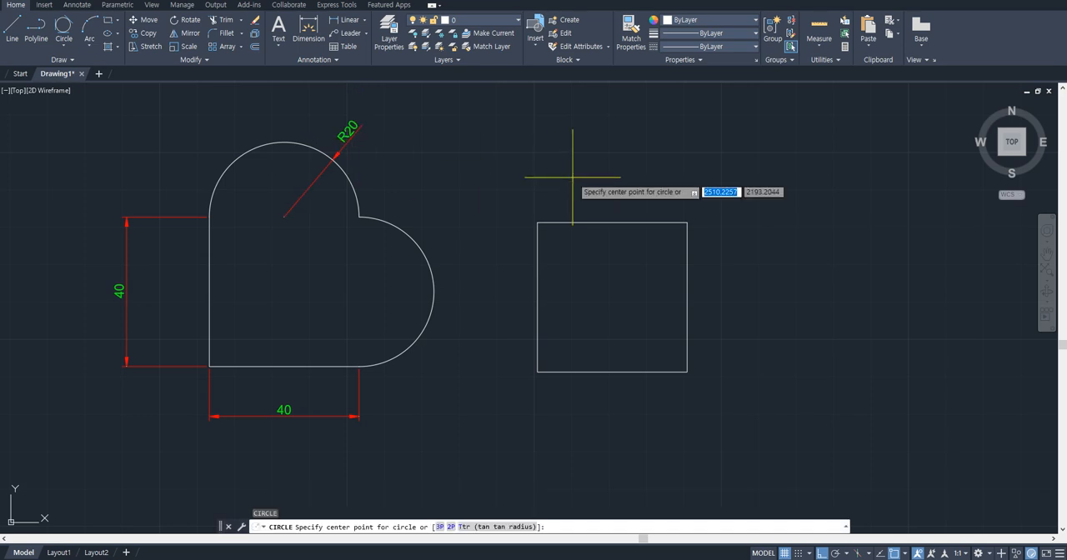
pyautogui.click(613, 223)
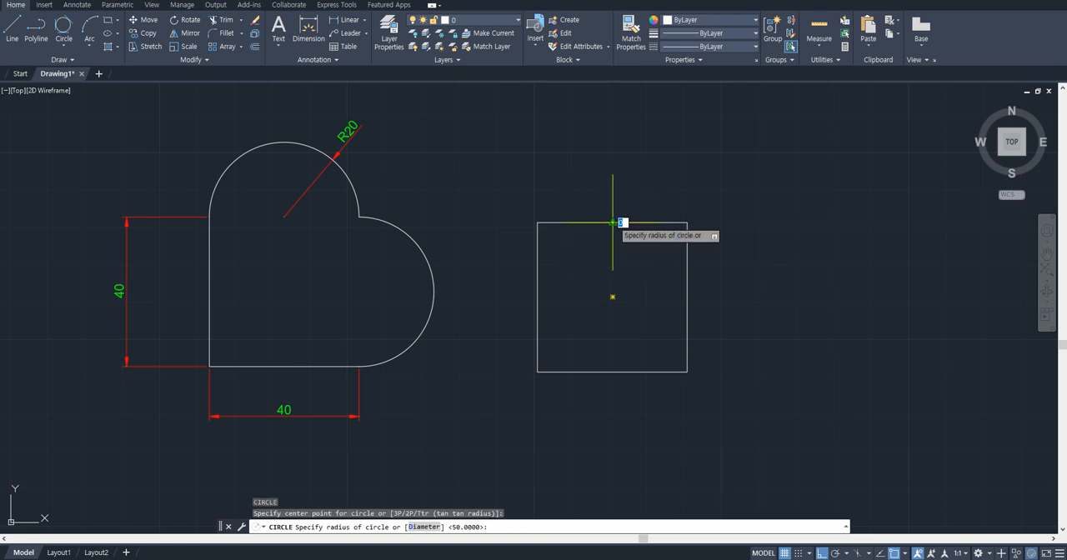
pyautogui.click(538, 223)
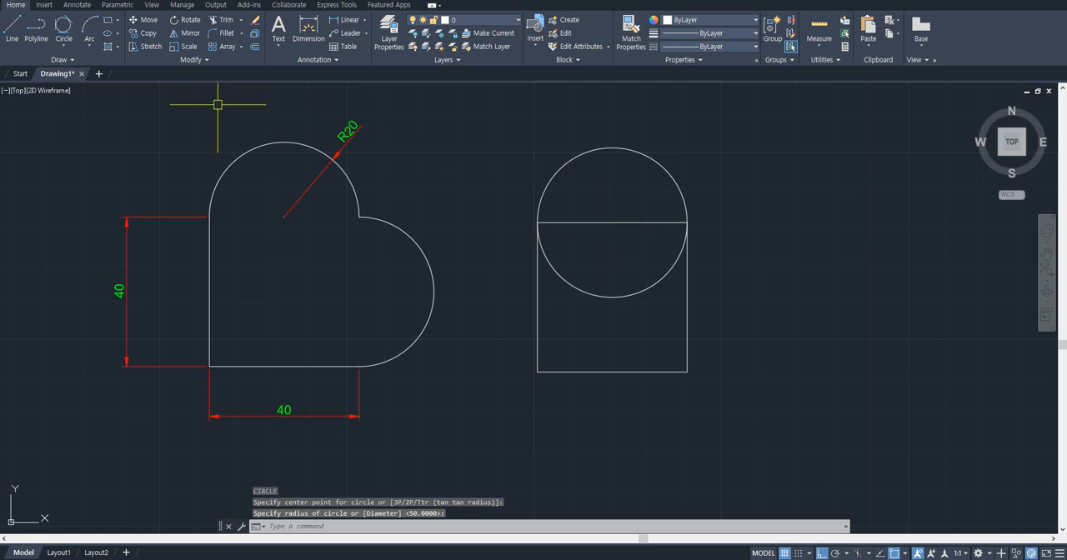
# - Draw a two-point circle whose diameter is the square's right edge, from its upper to its lower corner
pyautogui.click(65, 46)
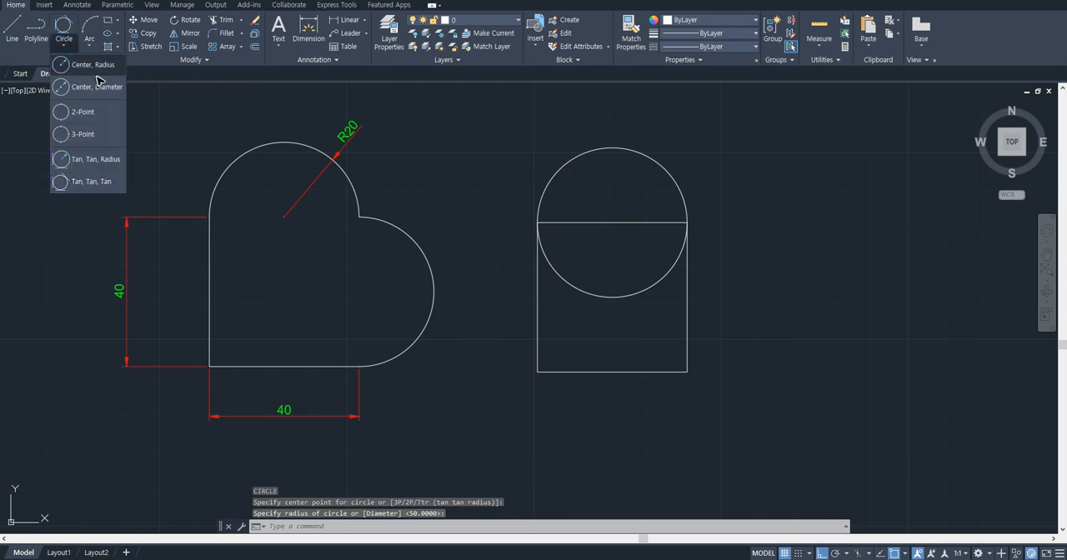
pyautogui.click(117, 115)
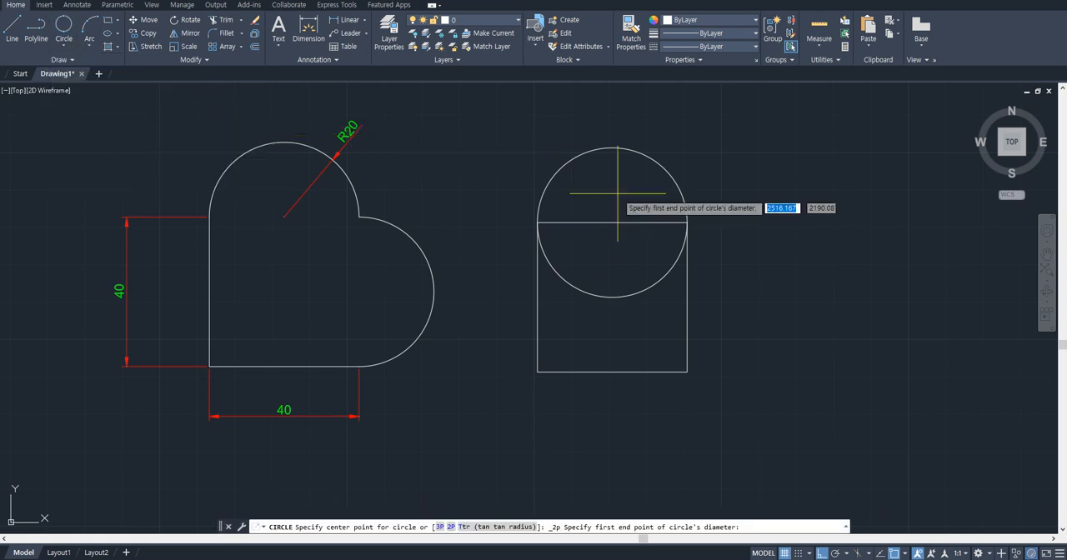
pyautogui.click(686, 222)
pyautogui.click(686, 371)
pyautogui.press('Escape')
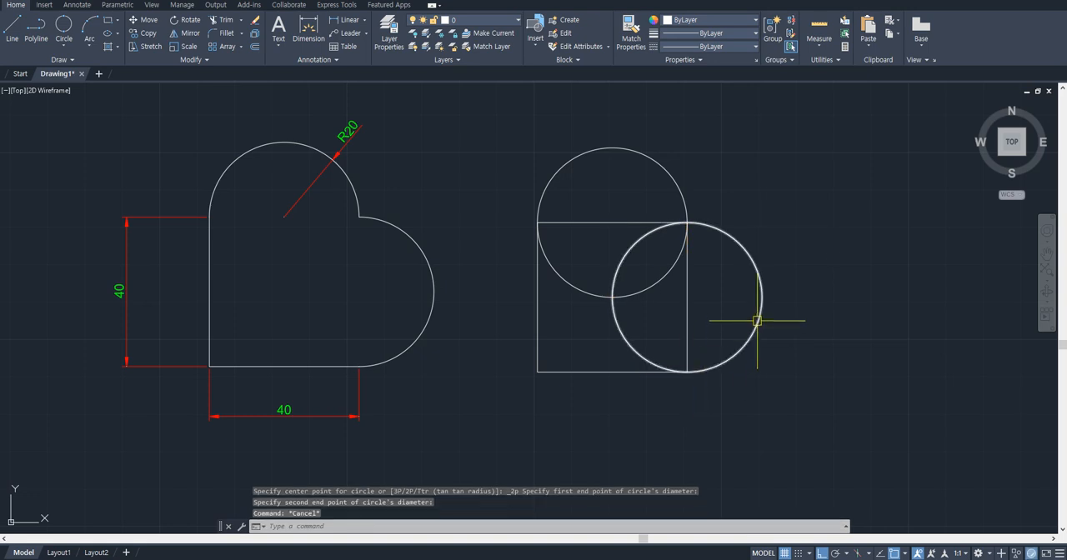
# - Trim the inner arcs and the square's top and right edges, leaving only the outer heart outline
pyautogui.write('TR')
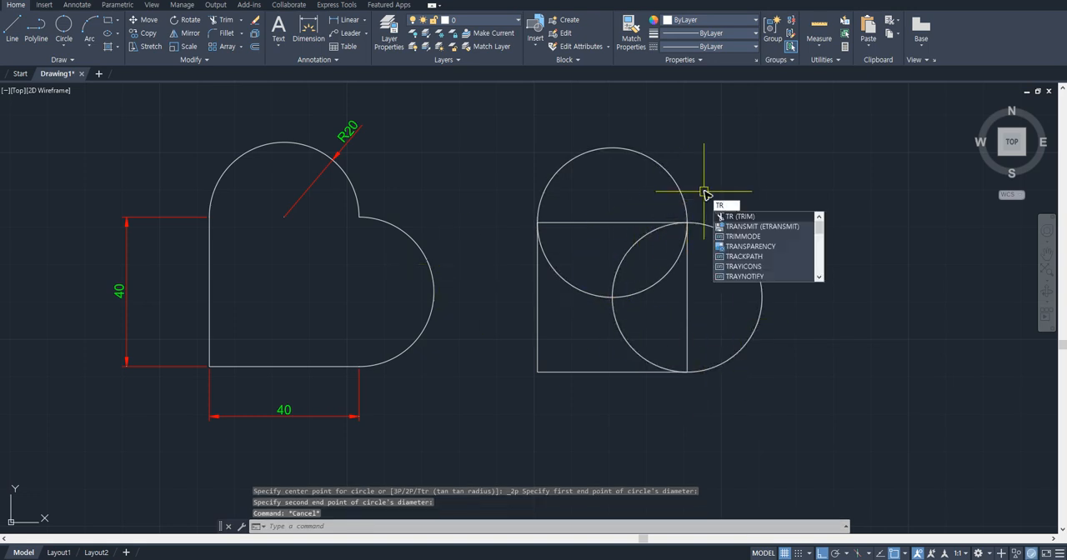
pyautogui.press('Return')
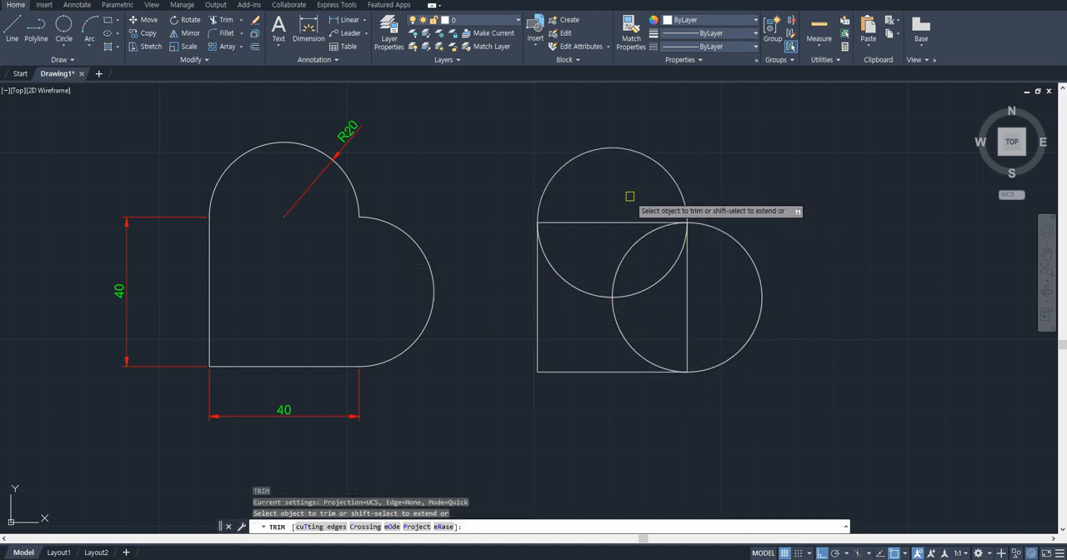
pyautogui.moveTo(628, 190); pyautogui.dragTo(650, 305)
pyautogui.moveTo(640, 326); pyautogui.dragTo(588, 282)
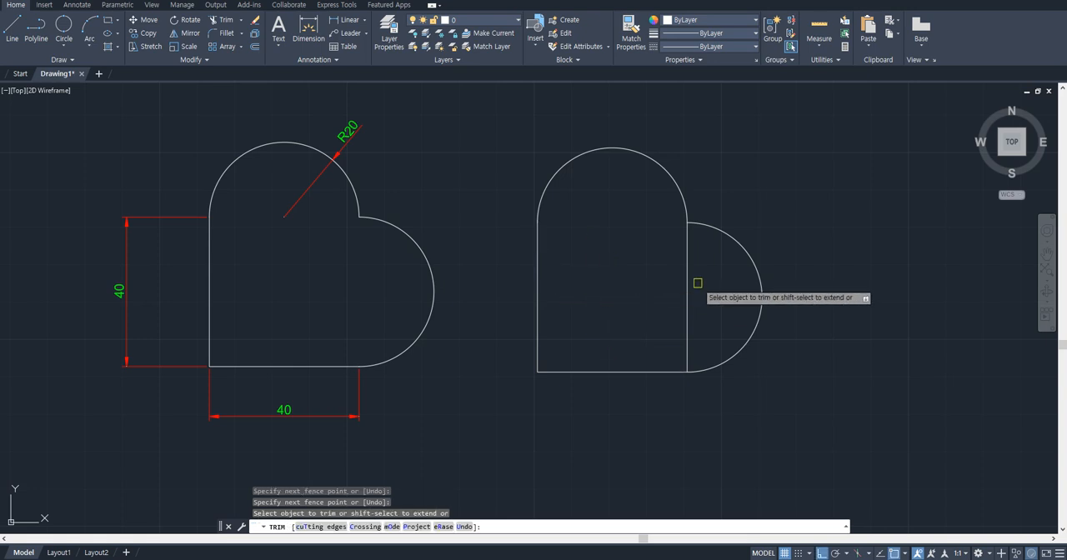
pyautogui.moveTo(698, 283); pyautogui.dragTo(657, 292)
pyautogui.press('Return')
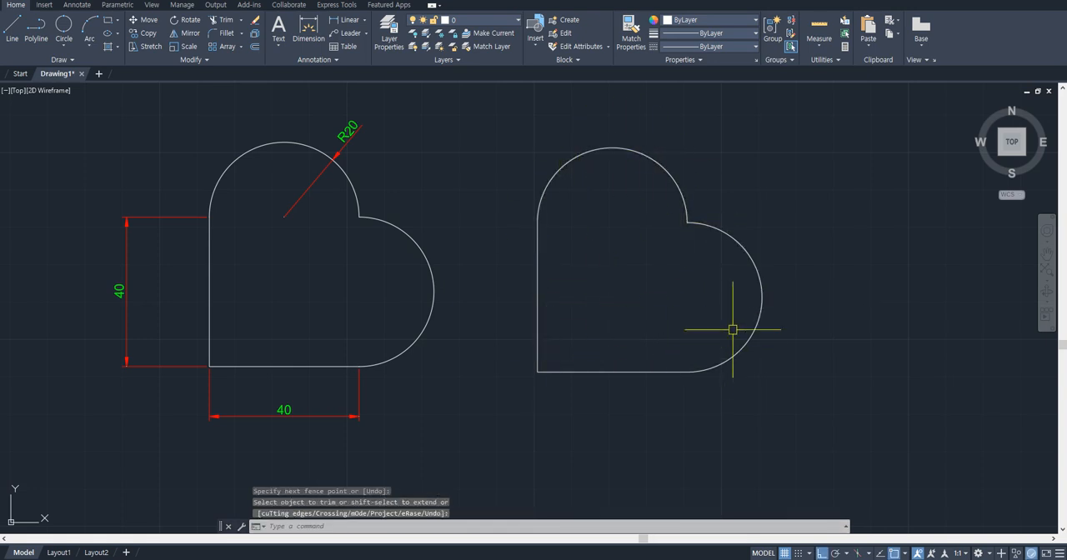
# - Move the whole new heart outline farther right, away from the dimensioned reference
pyautogui.moveTo(743, 199); pyautogui.dragTo(724, 227, button='middle')
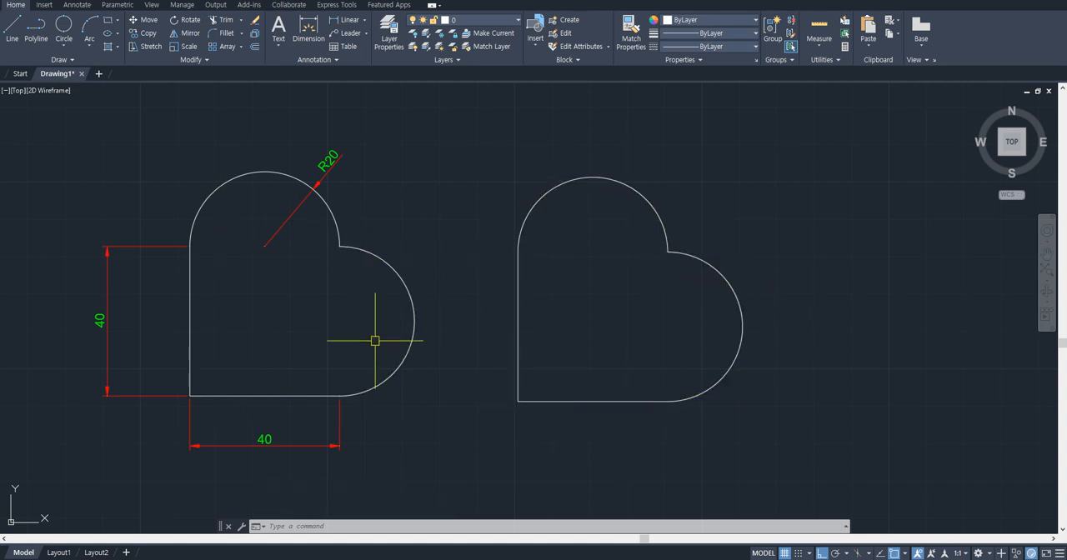
pyautogui.scroll(-6, 558, 222)
pyautogui.scroll(6, 638, 245)
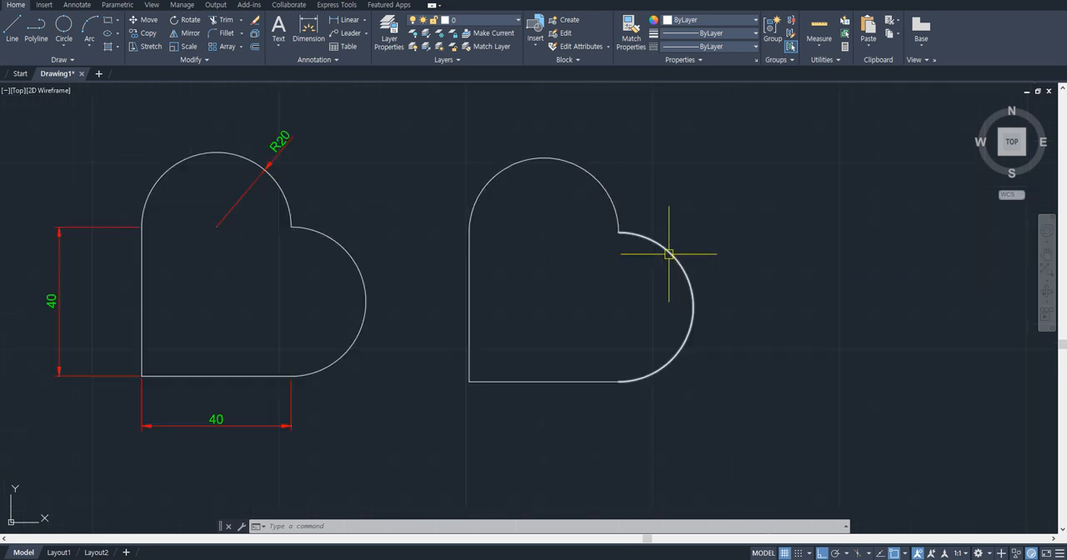
pyautogui.click(728, 162)
pyautogui.click(477, 379)
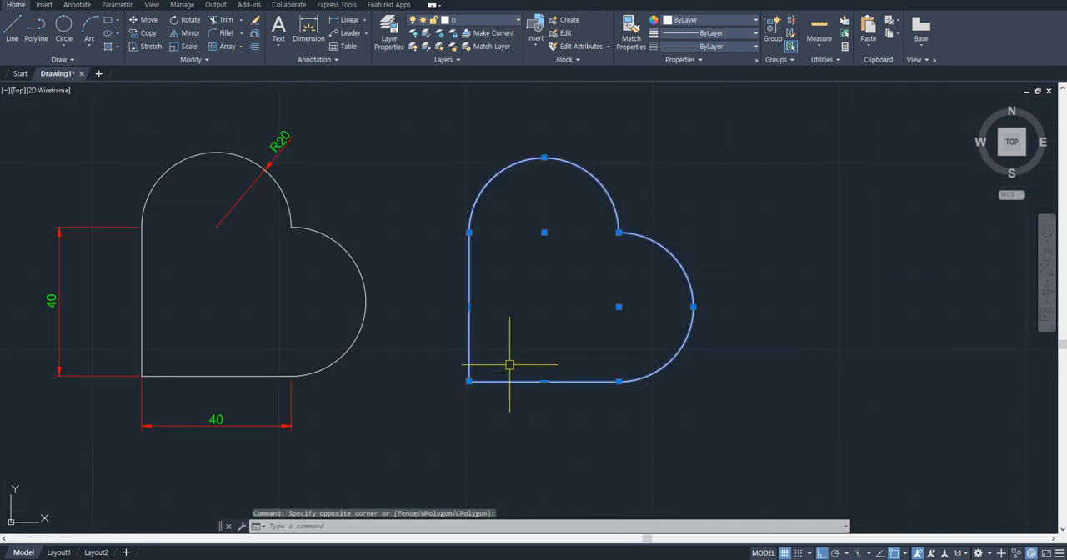
pyautogui.press('space')
pyautogui.click(556, 344)
pyautogui.click(673, 340)
pyautogui.press('Escape')
# - Try rotating the new heart outline 90 degrees about its lower-left corner, and undo the rotation
pyautogui.click(814, 412)
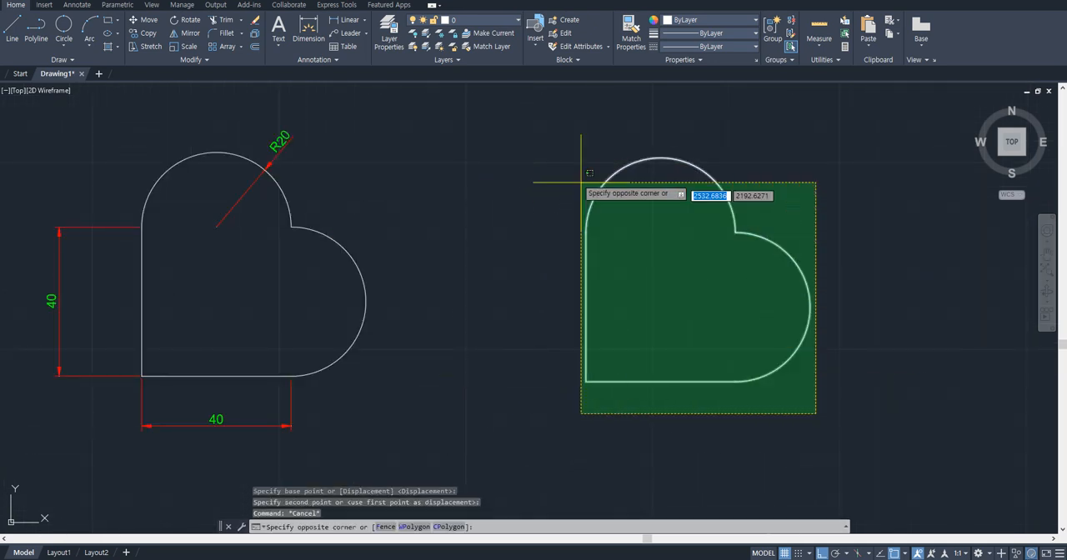
pyautogui.click(580, 181)
pyautogui.rightClick(581, 181)
pyautogui.click(600, 228)
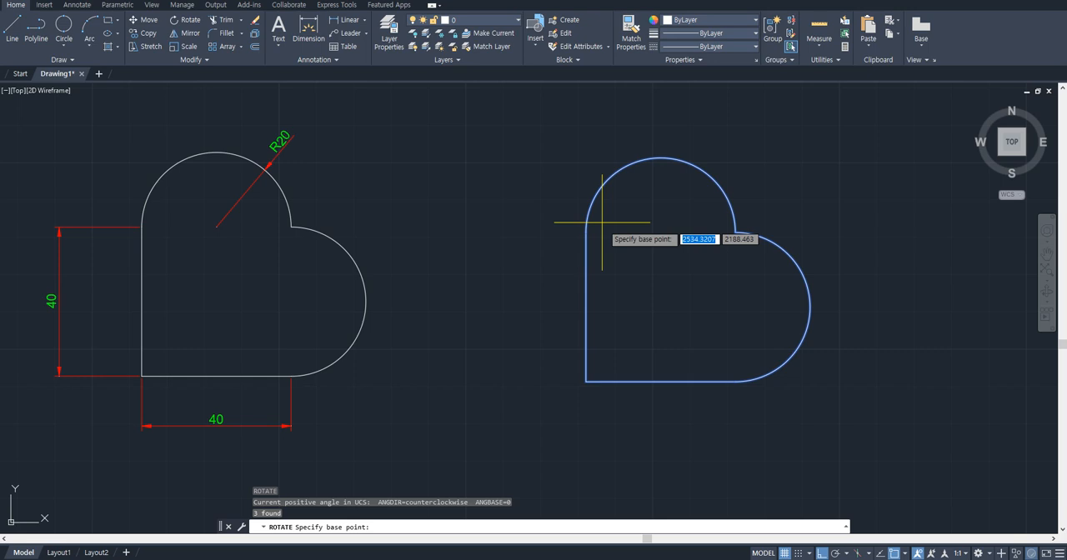
pyautogui.click(586, 380)
pyautogui.press('F8')
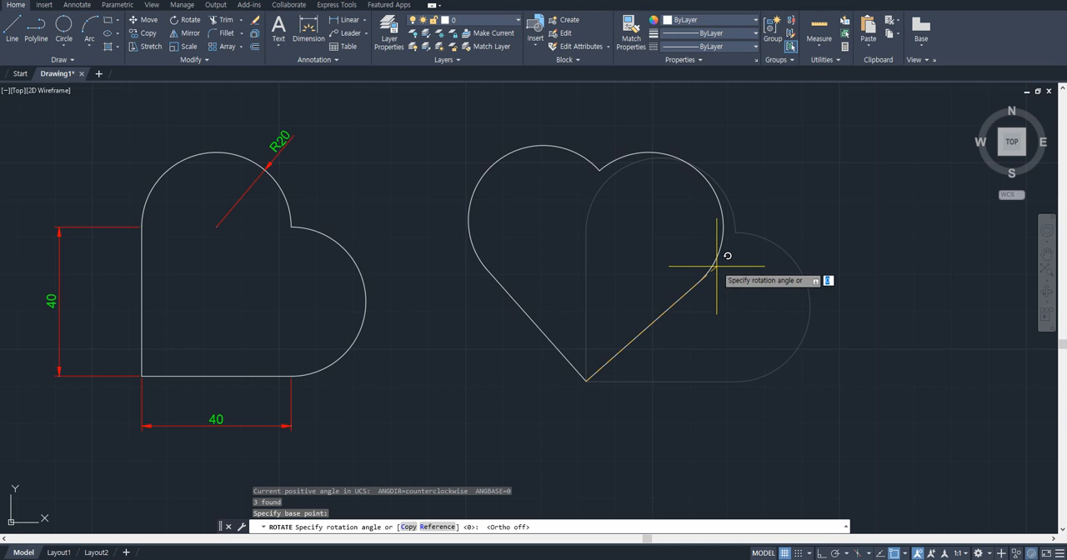
pyautogui.write('90')
pyautogui.press('Return')
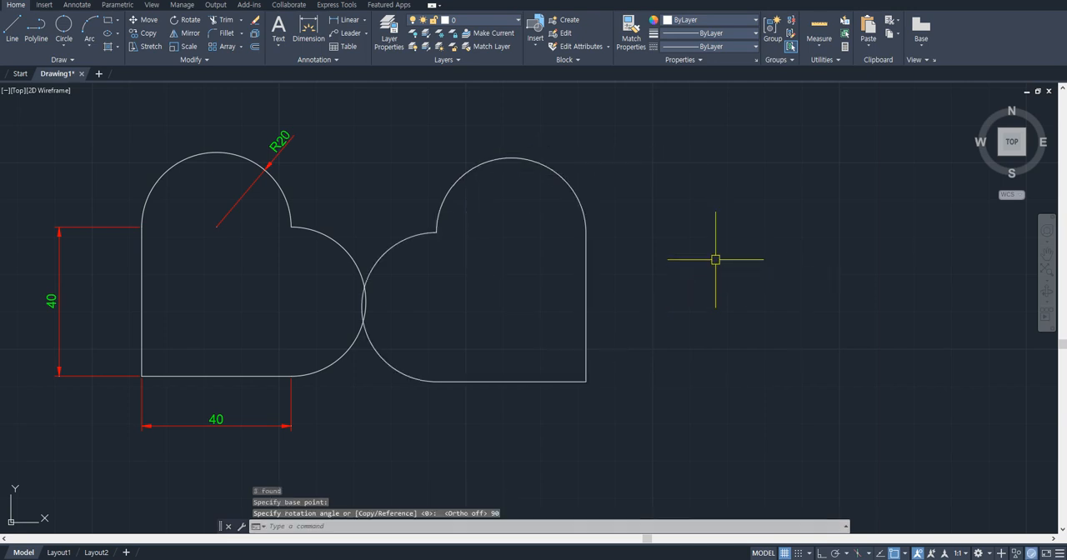
pyautogui.hotkey('ctrl', 'z')
# - Rotate the new heart outline 45 degrees about its lower-left corner with Rotate
pyautogui.click(830, 450)
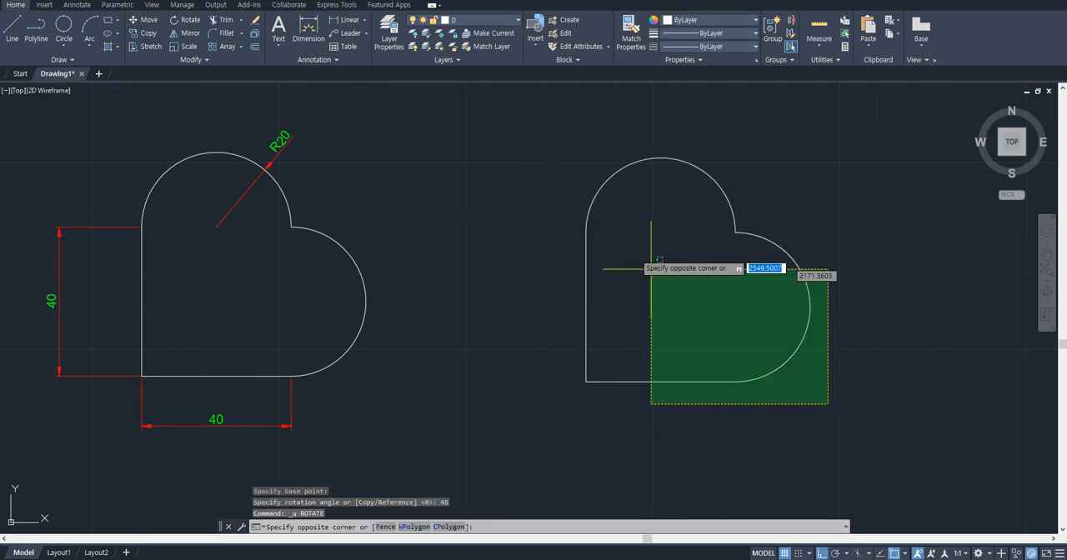
pyautogui.click(606, 218)
pyautogui.write('ro')
pyautogui.press('Return')
pyautogui.click(586, 381)
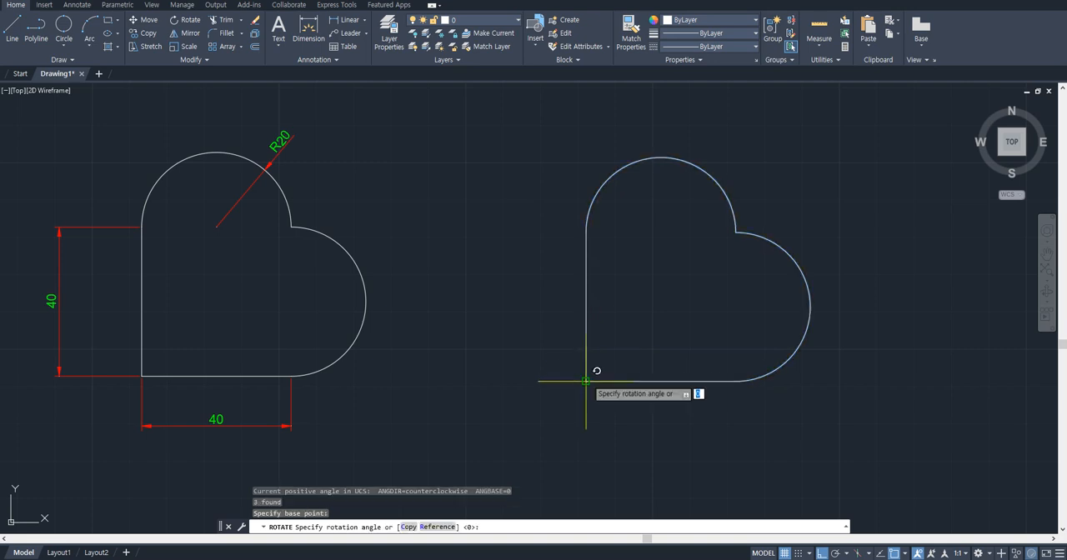
pyautogui.write('45')
pyautogui.press('Return')
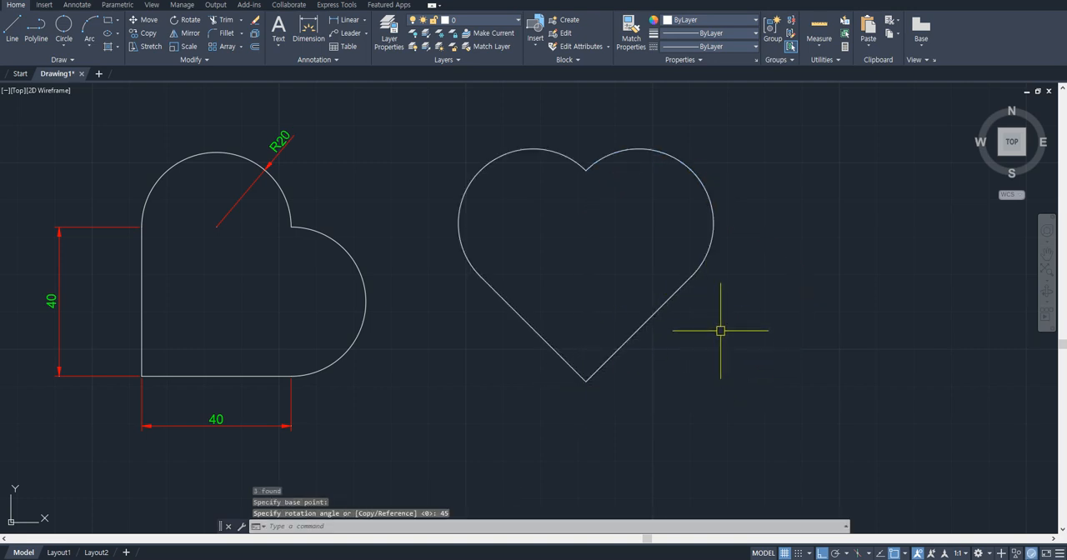
# - Undo the 45-degree rotation of the heart outline
pyautogui.scroll(-3, 691, 313)
pyautogui.scroll(3, 671, 288)
pyautogui.scroll(-2, 665, 280)
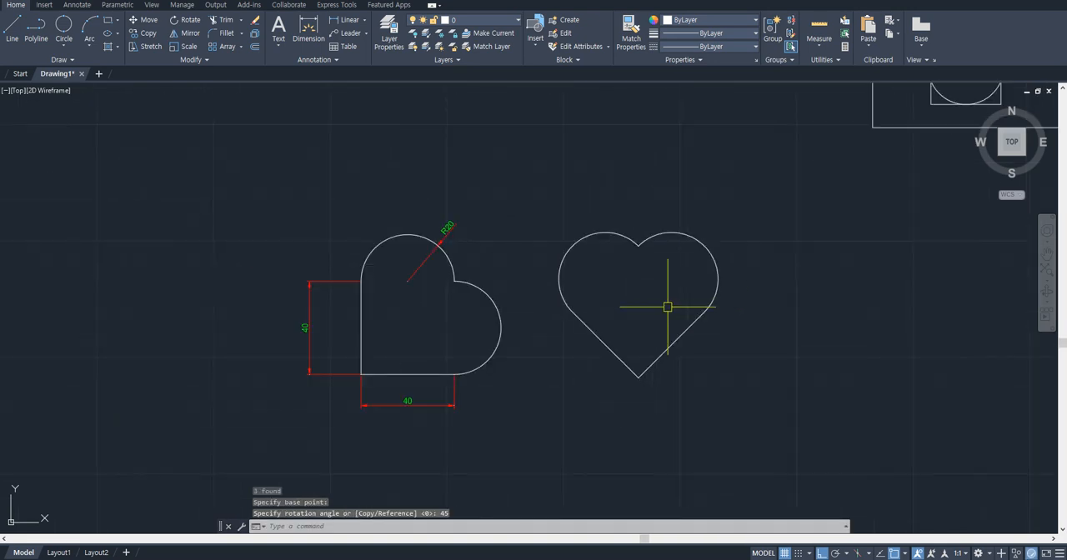
pyautogui.click(728, 367)
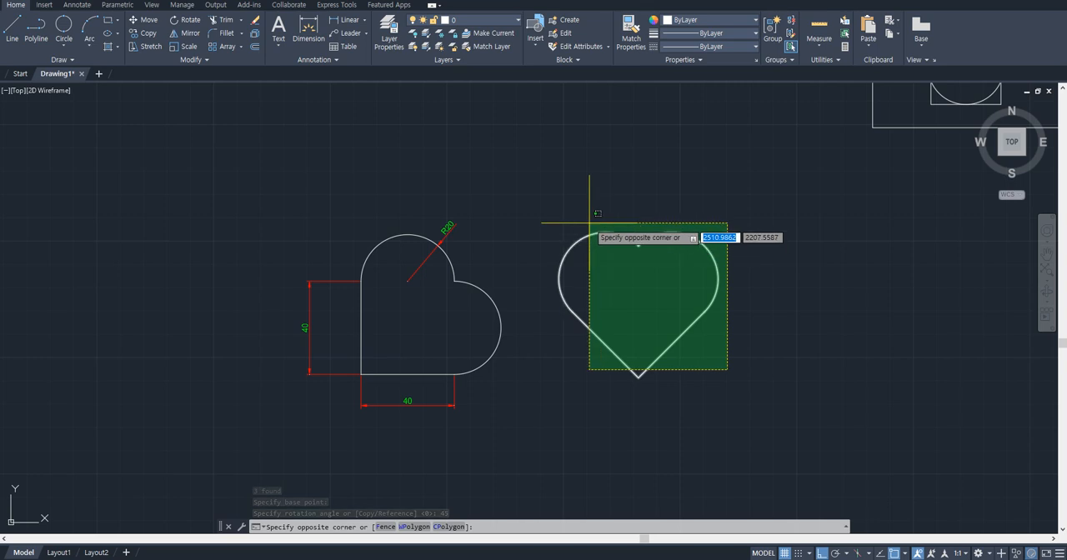
pyautogui.press('Escape')
pyautogui.hotkey('ctrl', 'z')
pyautogui.hotkey('ctrl', 'z')
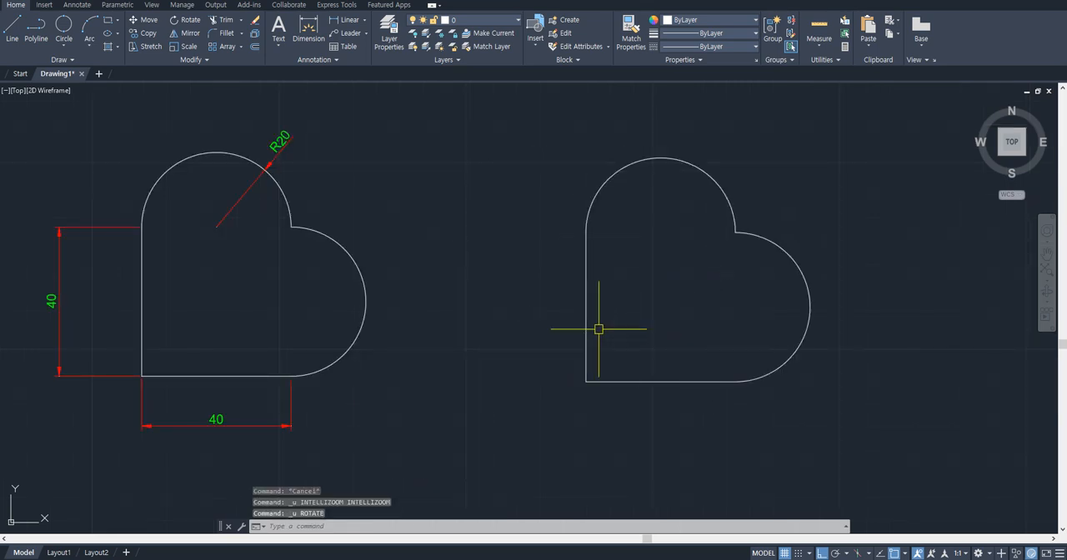
# - Erase the circle resting in the notch of the rectangular block below the half-round drawing
pyautogui.scroll(-2, 596, 328)
pyautogui.scroll(-3, 384, 262)
pyautogui.moveTo(435, 252); pyautogui.dragTo(497, 261, button='middle')
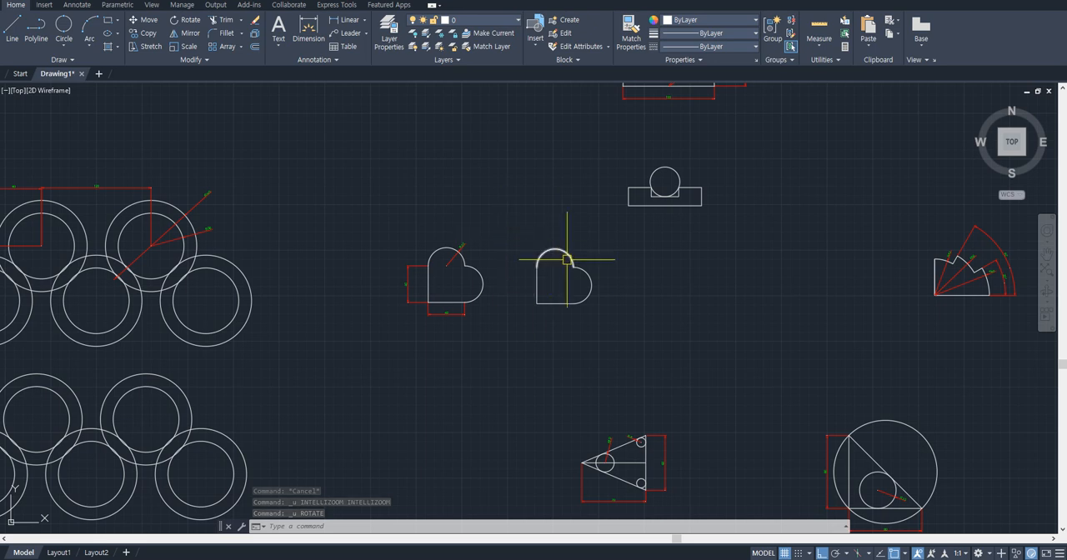
pyautogui.moveTo(567, 259); pyautogui.dragTo(495, 297, button='middle')
pyautogui.scroll(6, 602, 203)
pyautogui.moveTo(710, 259); pyautogui.dragTo(574, 293, button='middle')
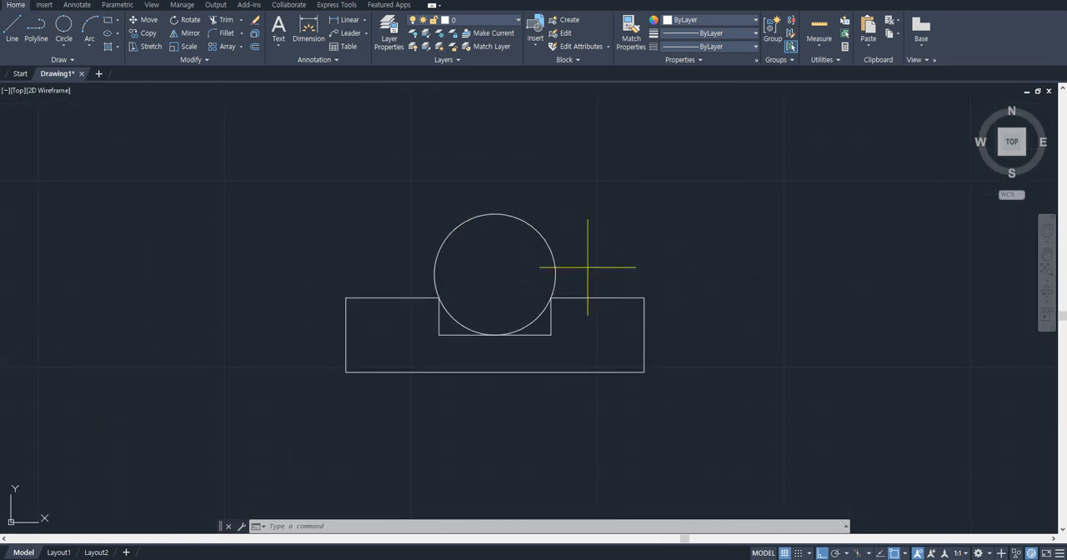
pyautogui.click(554, 265)
pyautogui.write('e')
pyautogui.press('Return')
pyautogui.scroll(2, 467, 304)
pyautogui.click(685, 253)
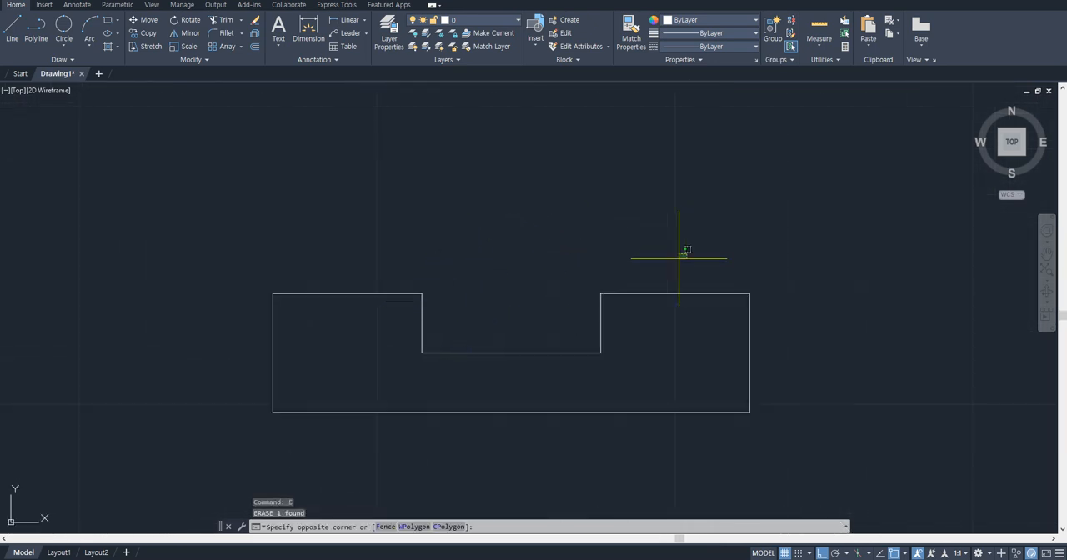
pyautogui.press('Escape')
pyautogui.click(488, 260)
pyautogui.click(630, 270)
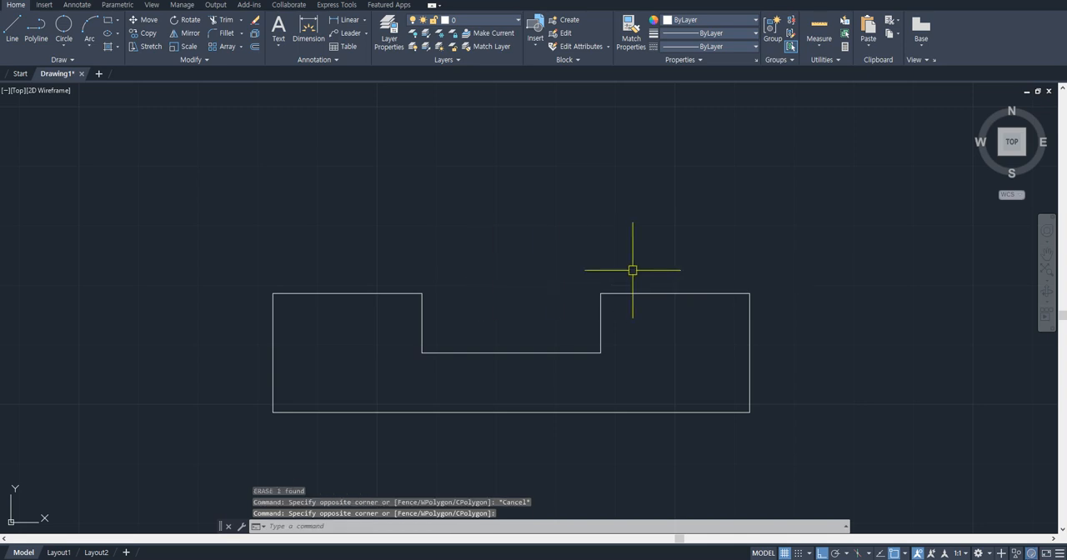
pyautogui.click(400, 308)
pyautogui.click(538, 343)
pyautogui.click(507, 357)
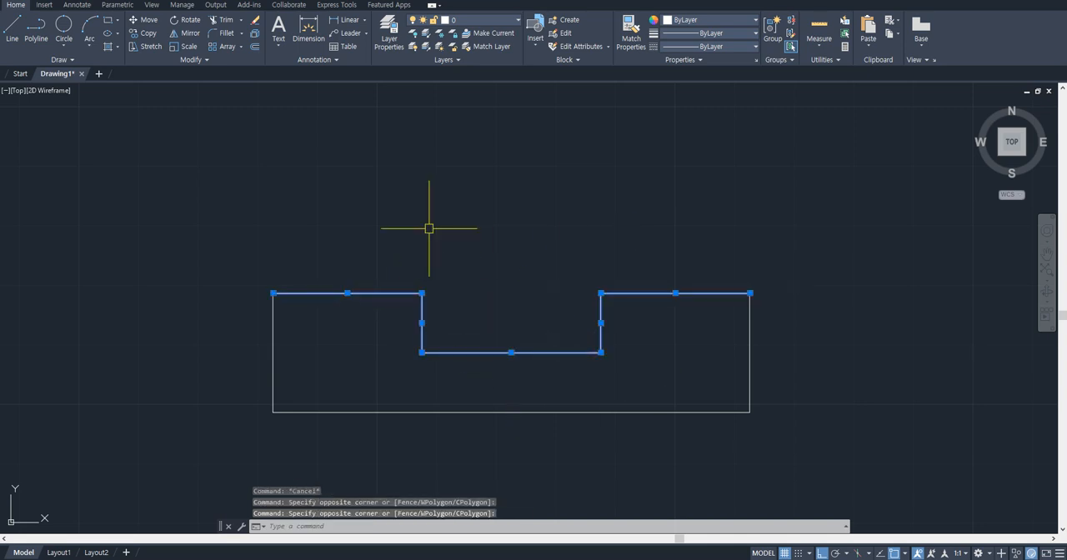
pyautogui.press('Escape')
# - Draw a 3-point circle through the notch's two upper corners and the midpoint of its bottom edge
pyautogui.click(63, 42)
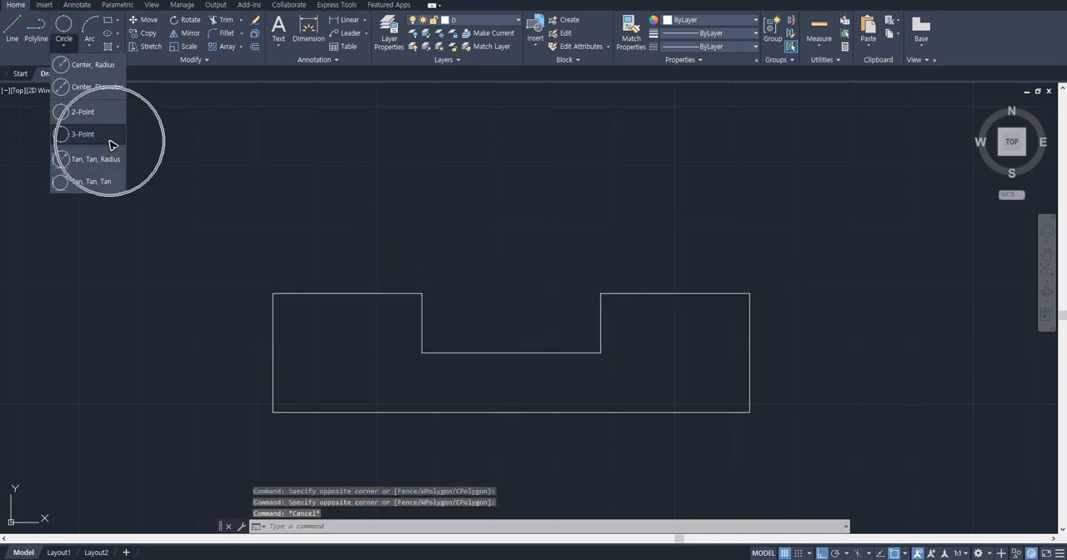
pyautogui.click(111, 144)
pyautogui.click(422, 293)
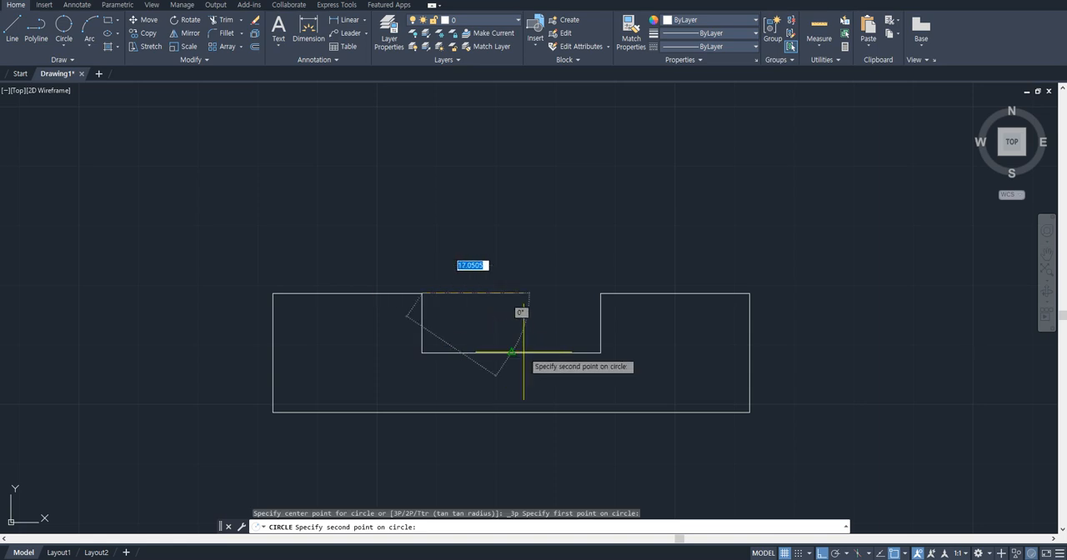
pyautogui.click(516, 350)
pyautogui.click(602, 298)
pyautogui.press('Escape')
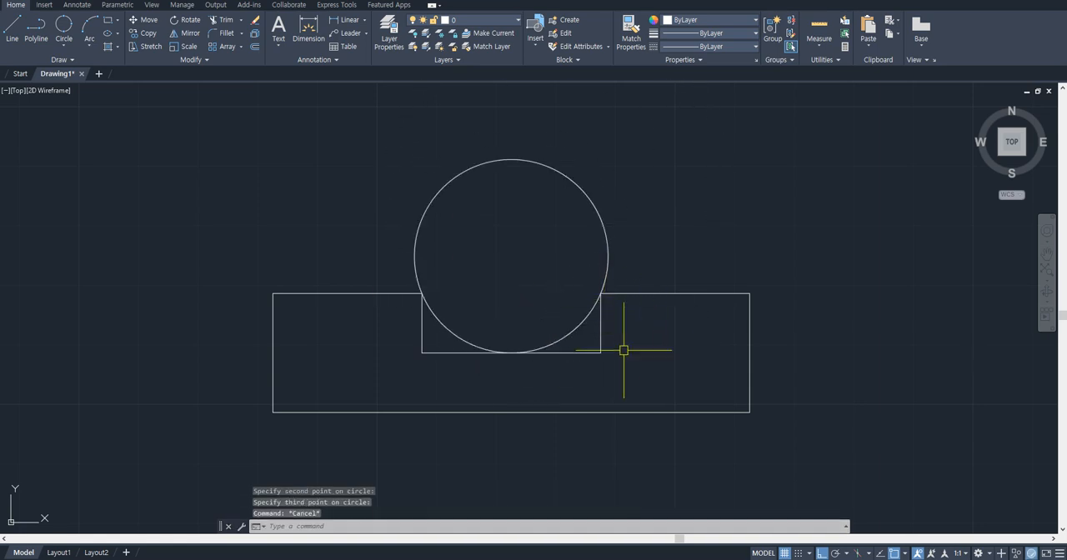
# - Erase the 100 linear dimension below the half-round reference outline
pyautogui.scroll(-4, 606, 309)
pyautogui.scroll(-4, 614, 307)
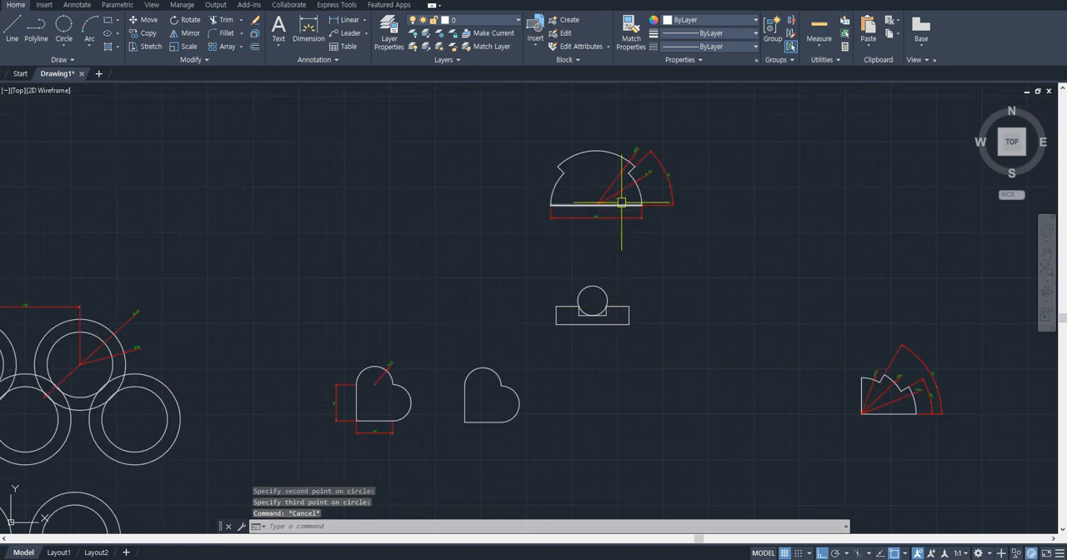
pyautogui.moveTo(621, 202); pyautogui.dragTo(588, 265, button='middle')
pyautogui.scroll(6, 613, 232)
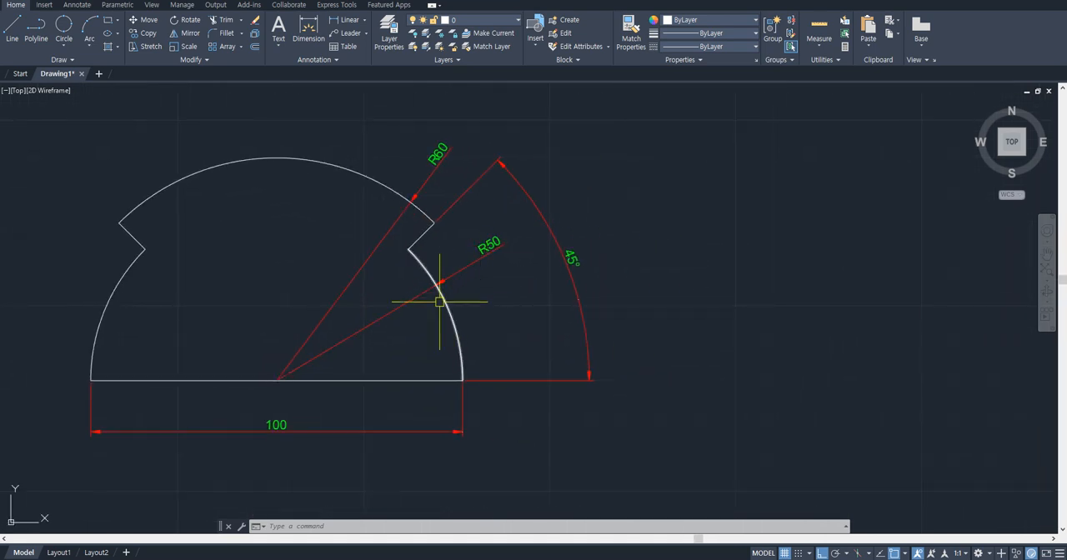
pyautogui.scroll(-4, 439, 301)
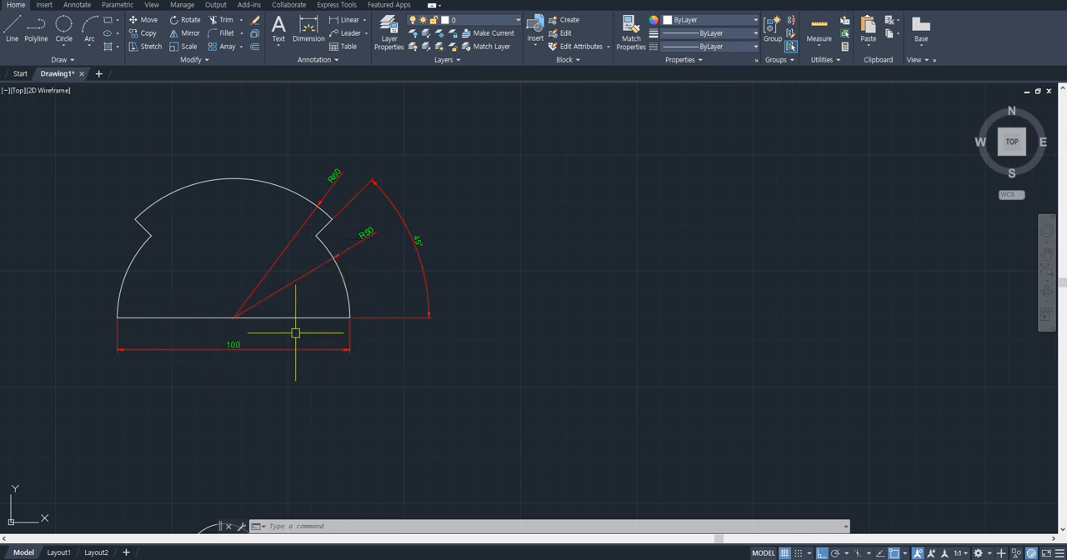
pyautogui.click(269, 349)
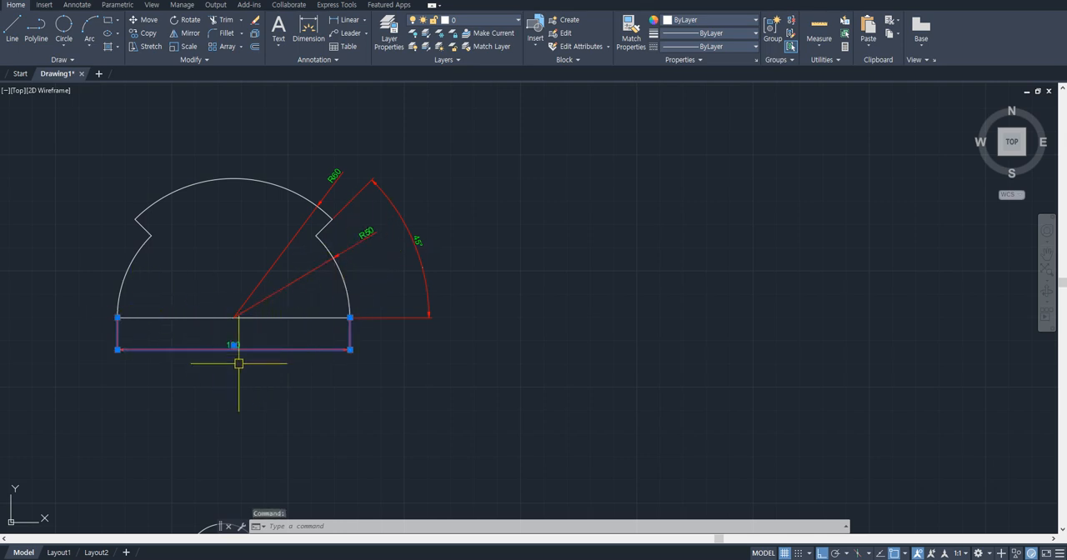
pyautogui.write('e')
pyautogui.press('Return')
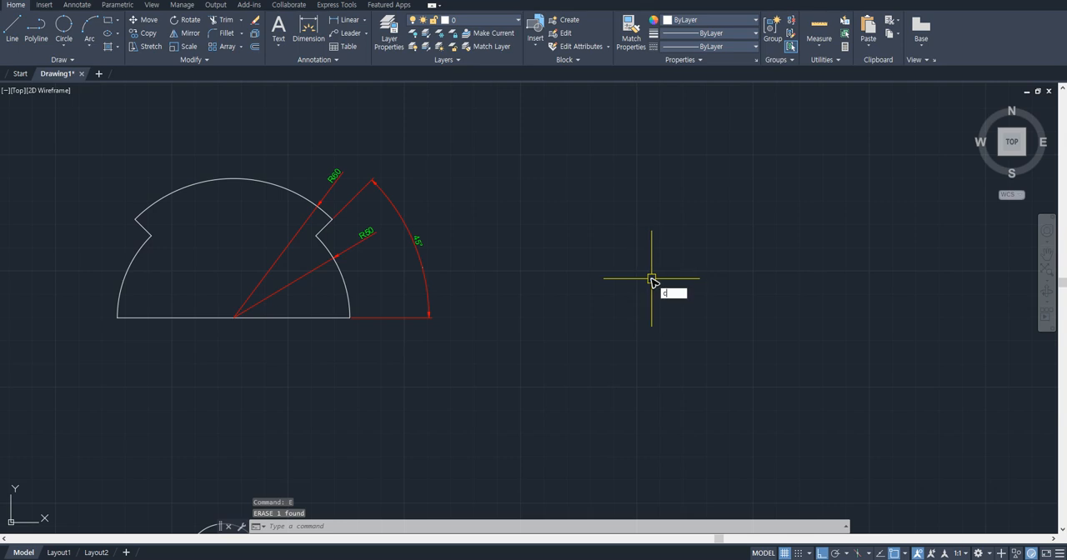
pyautogui.press('Return')
pyautogui.press('Return')
pyautogui.press('Escape')
pyautogui.press('Escape')
# - Draw a circle of radius 50 in the empty space to the right of the half-round reference
pyautogui.write('c')
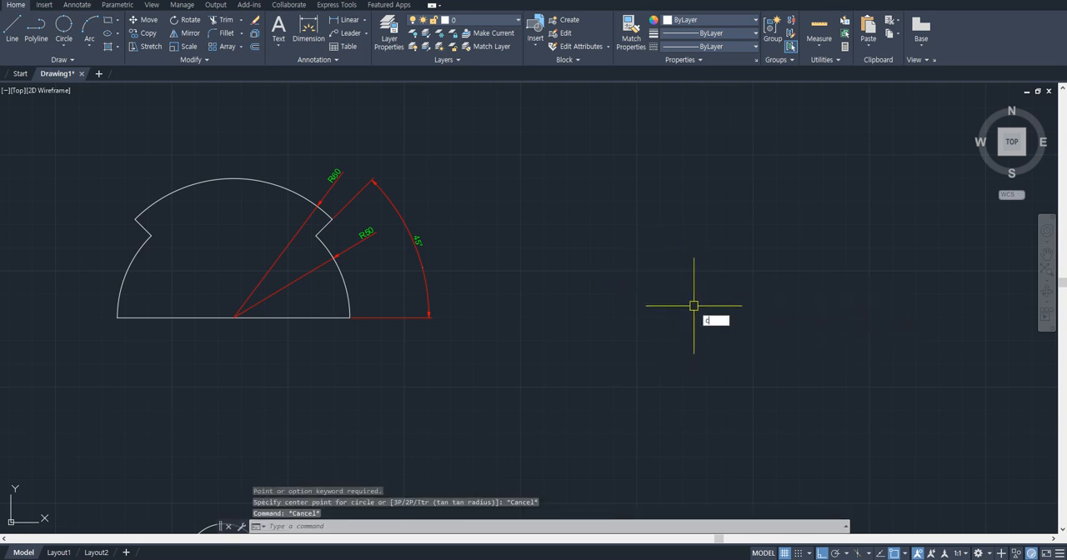
pyautogui.press('Return')
pyautogui.click(701, 315)
pyautogui.write('50')
pyautogui.press('Return')
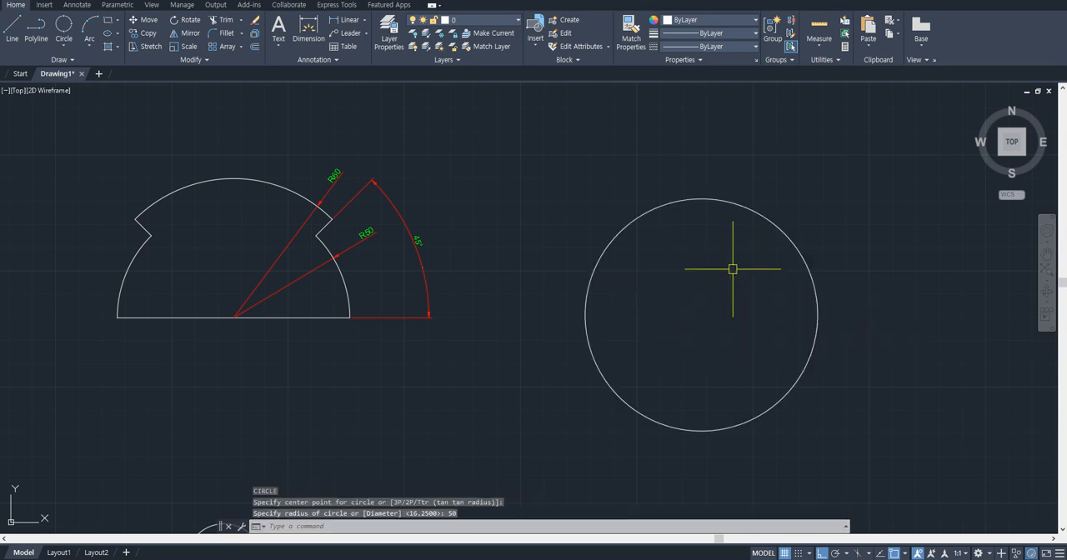
pyautogui.moveTo(728, 254); pyautogui.dragTo(702, 256, button='middle')
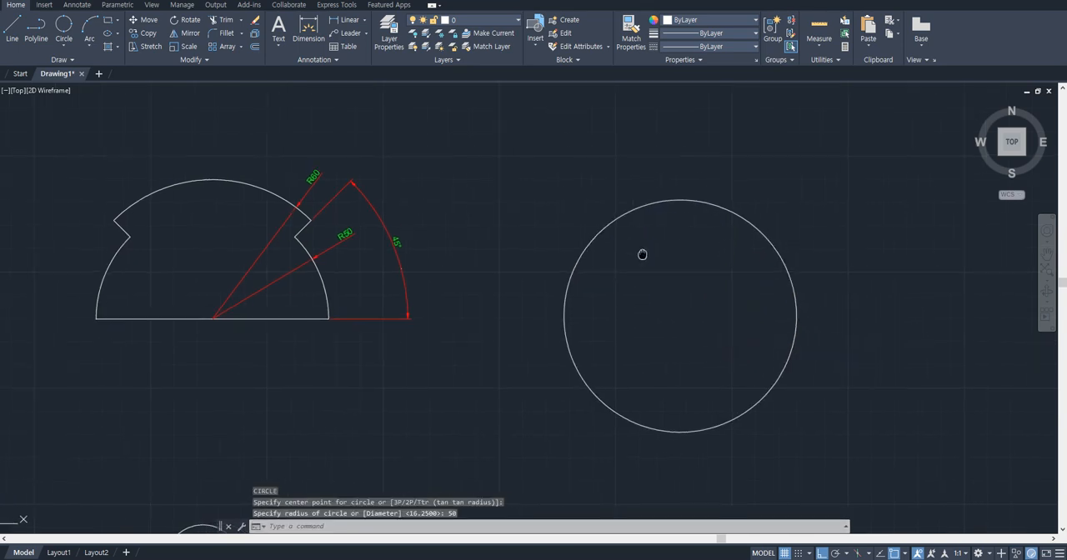
pyautogui.click(250, 185)
pyautogui.click(108, 256)
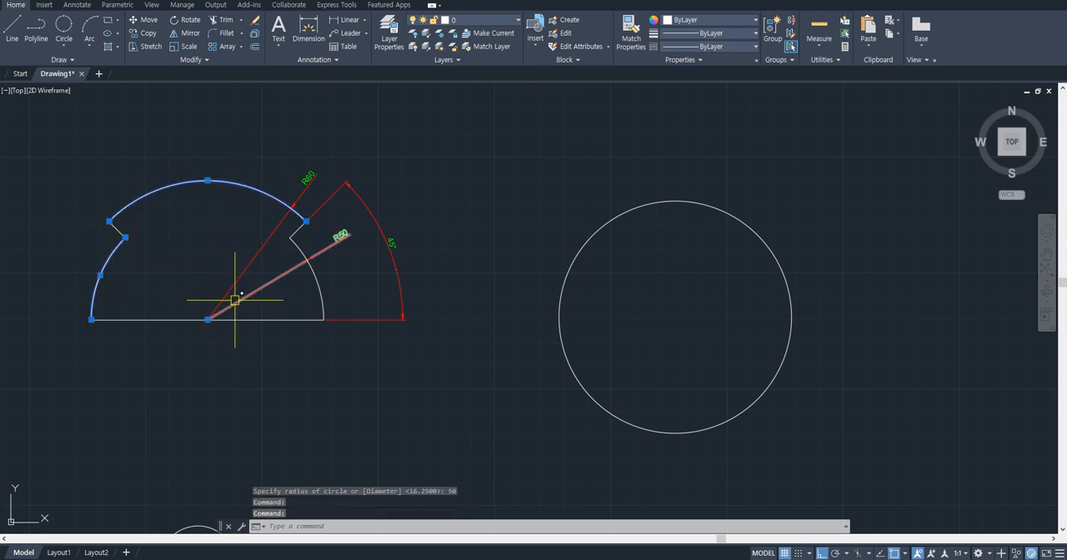
pyautogui.press('Escape')
pyautogui.click(239, 187)
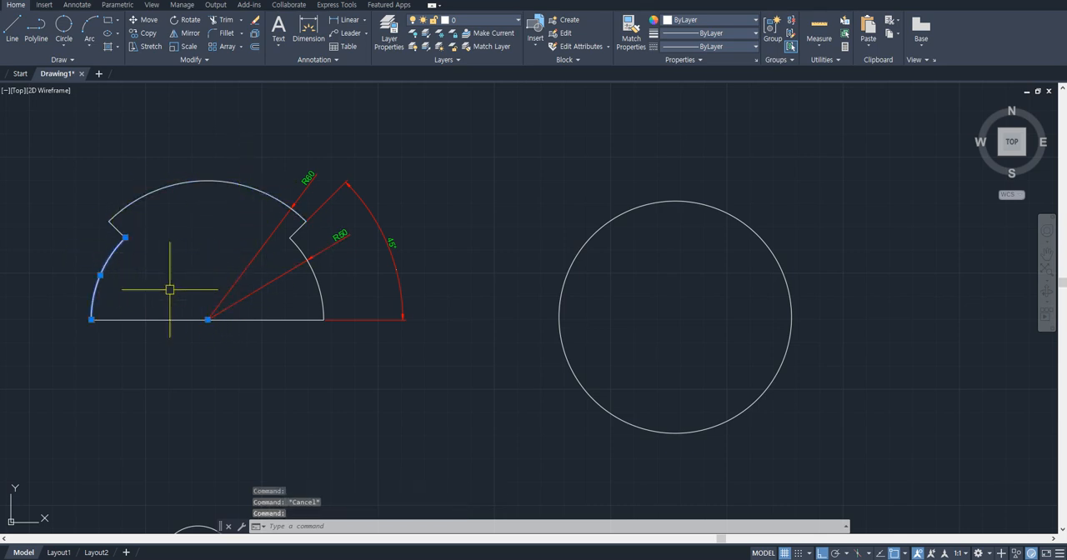
pyautogui.click(239, 189)
pyautogui.press('Escape')
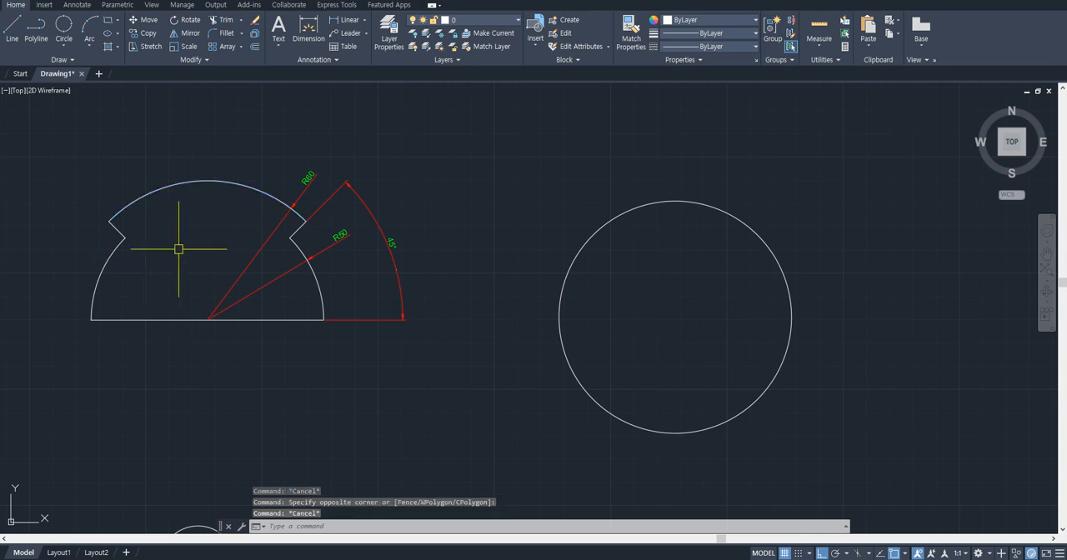
# - Draw a concentric circle of radius 60 from the center of the radius 50 circle
pyautogui.write('c')
pyautogui.press('Return')
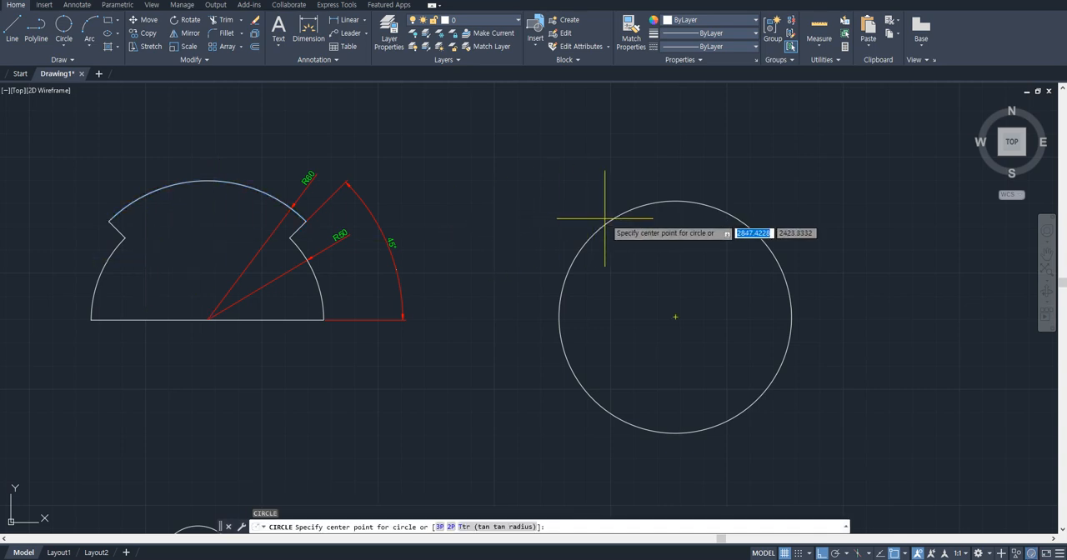
pyautogui.click(674, 316)
pyautogui.write('60')
pyautogui.press('Return')
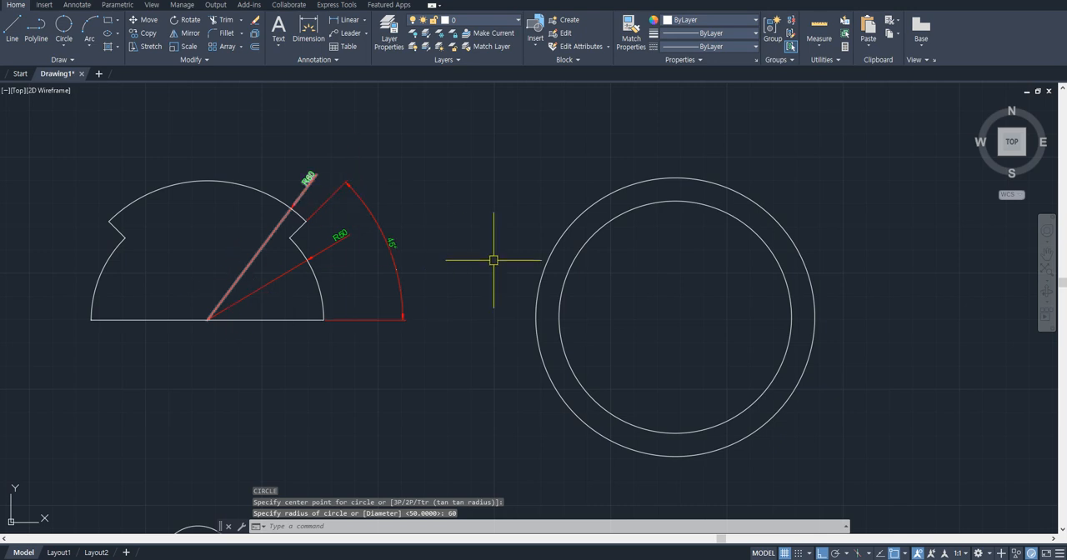
# - Draw a horizontal line through the center, from the outer circle's left quadrant to its right quadrant
pyautogui.write('l')
pyautogui.press('Return')
pyautogui.click(536, 316)
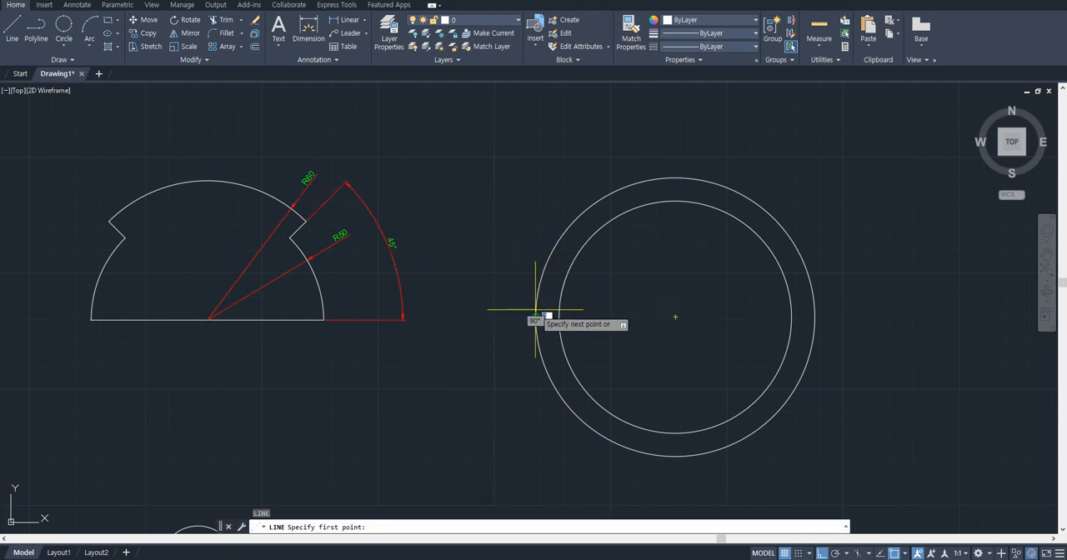
pyautogui.click(814, 317)
pyautogui.press('Escape')
# - Draw a line from the circles' center at an angle of 45 degrees, extending past the outer circle
pyautogui.press('Return')
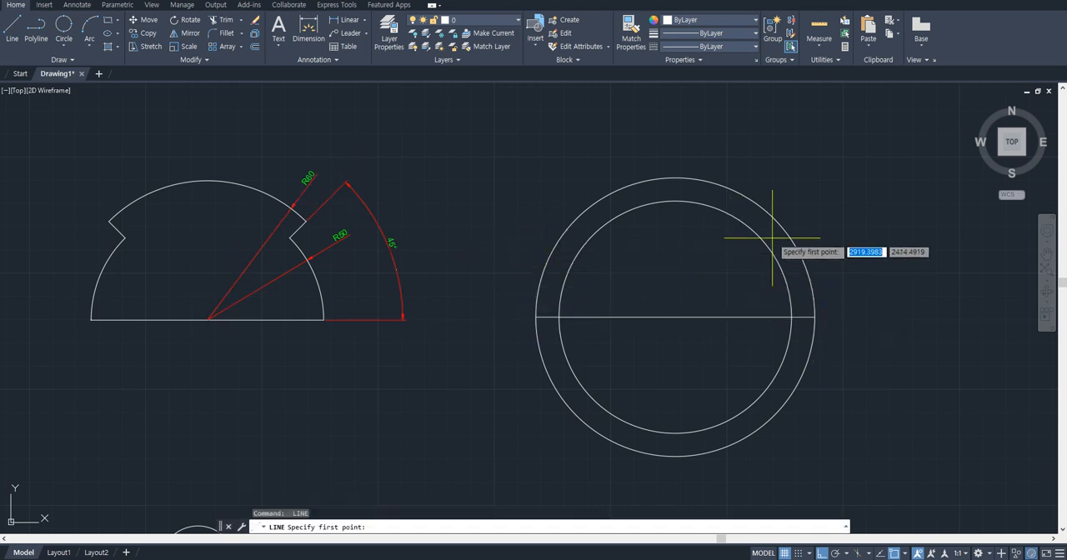
pyautogui.click(675, 316)
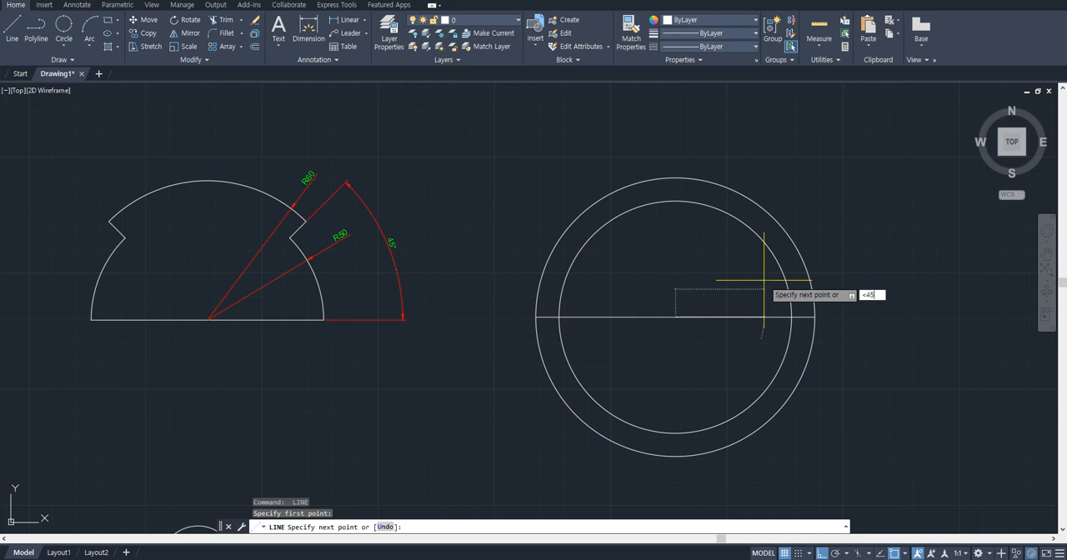
pyautogui.write('<45')
pyautogui.press('Return')
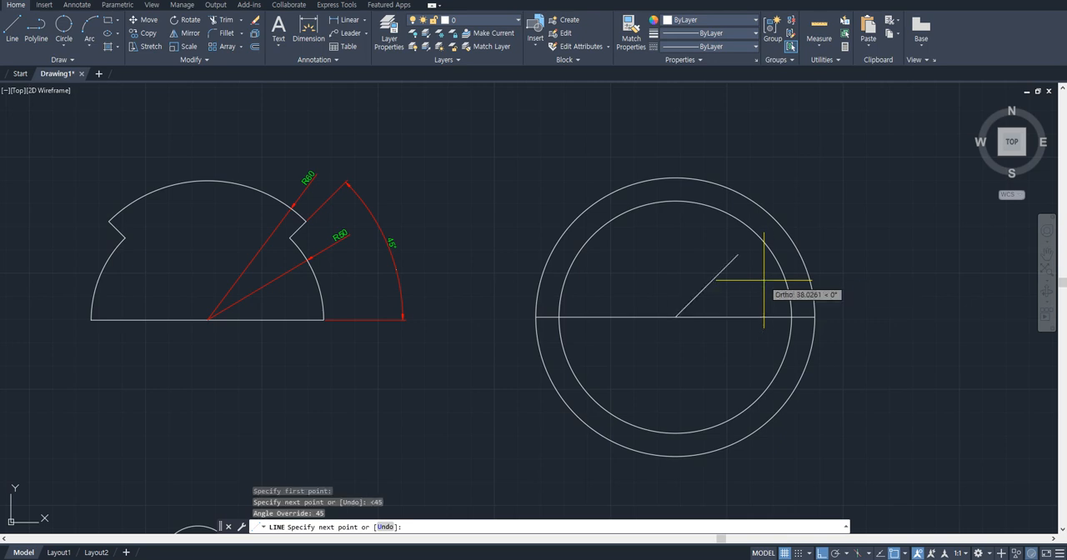
pyautogui.click(840, 196)
pyautogui.press('Escape')
# - Trim the 45-degree line beyond the outer circle, the outer arc between it and the horizontal line, and both circles' lower halves
pyautogui.write('tr')
pyautogui.press('Return')
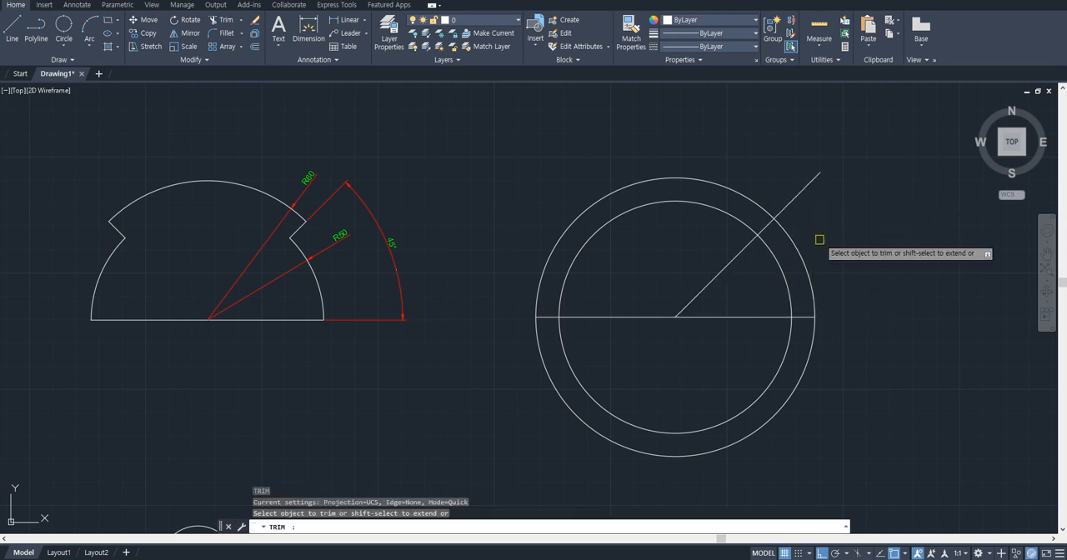
pyautogui.moveTo(786, 167)
pyautogui.mouseDown()
pyautogui.moveTo(815, 258)
pyautogui.moveTo(793, 252)
pyautogui.moveTo(816, 358)
pyautogui.moveTo(485, 369)
pyautogui.mouseUp()
pyautogui.press('Escape')
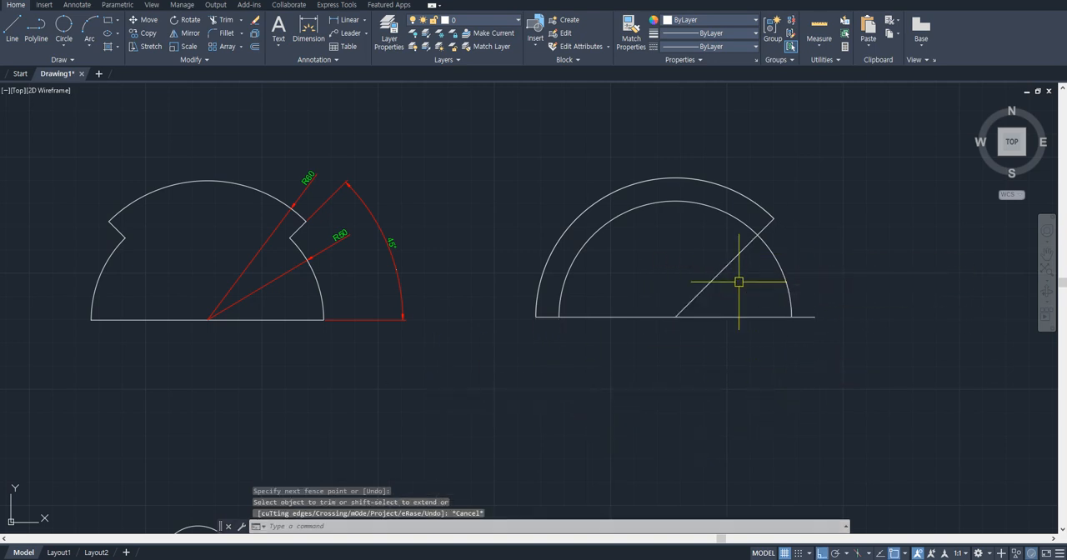
# - Draw a line from the arcs' center at an angle of 135 degrees, extending past the outer arc
pyautogui.write('l')
pyautogui.press('Return')
pyautogui.click(675, 316)
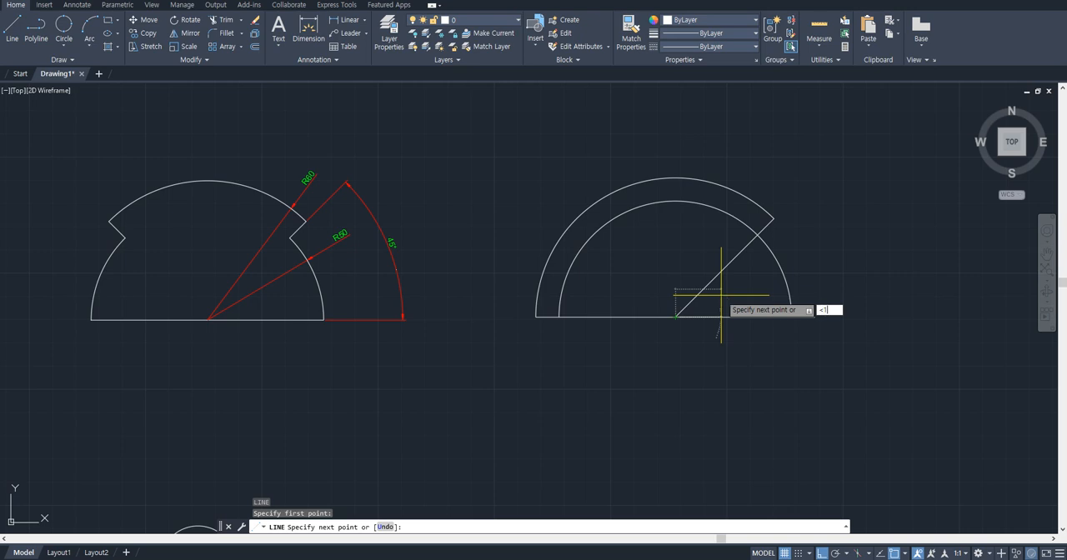
pyautogui.press('Return')
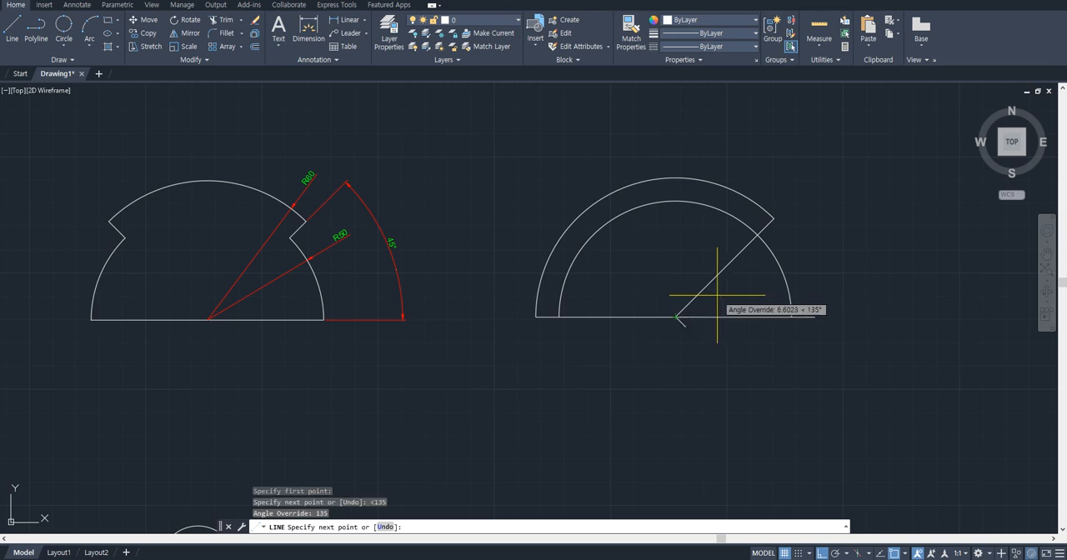
pyautogui.click(527, 169)
pyautogui.press('Escape')
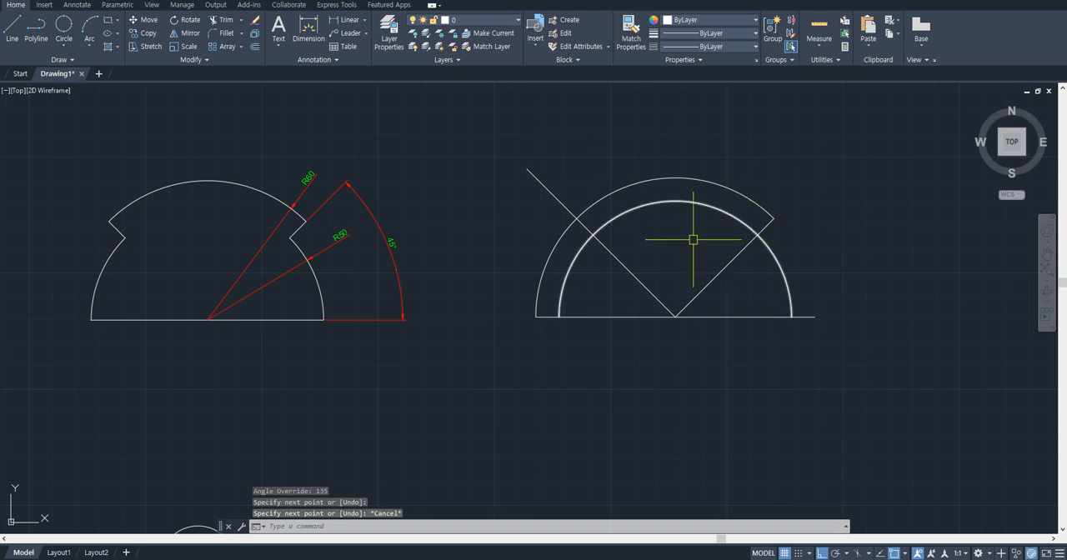
# - Trim the remaining line ends, inner line portions and excess arcs to leave only the stepped half-round outline
pyautogui.write('tr')
pyautogui.press('Return')
pyautogui.moveTo(569, 165); pyautogui.dragTo(531, 218)
pyautogui.click(550, 259)
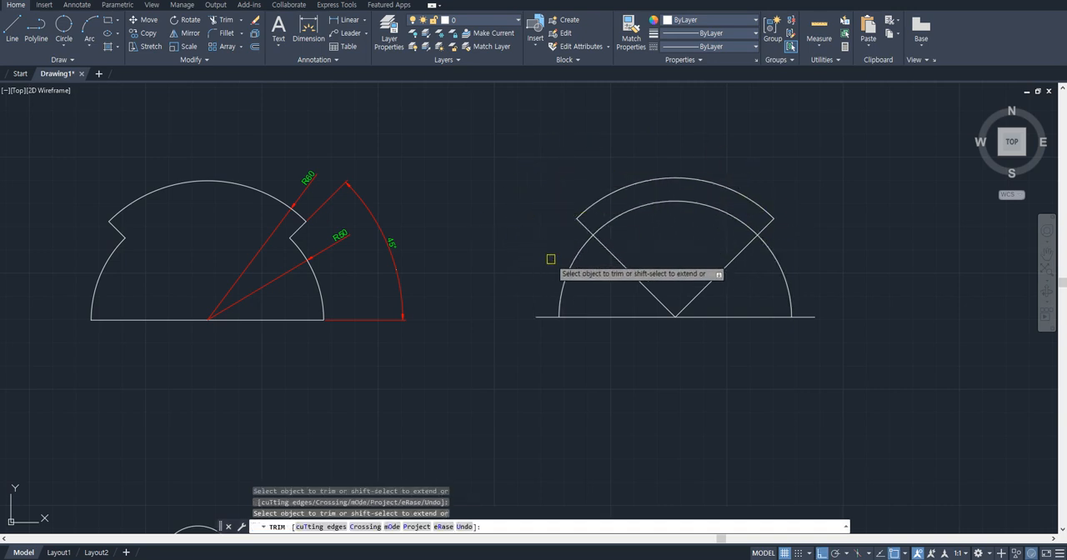
pyautogui.click(546, 316)
pyautogui.click(795, 317)
pyautogui.moveTo(738, 303); pyautogui.dragTo(630, 289)
pyautogui.click(684, 202)
pyautogui.press('Return')
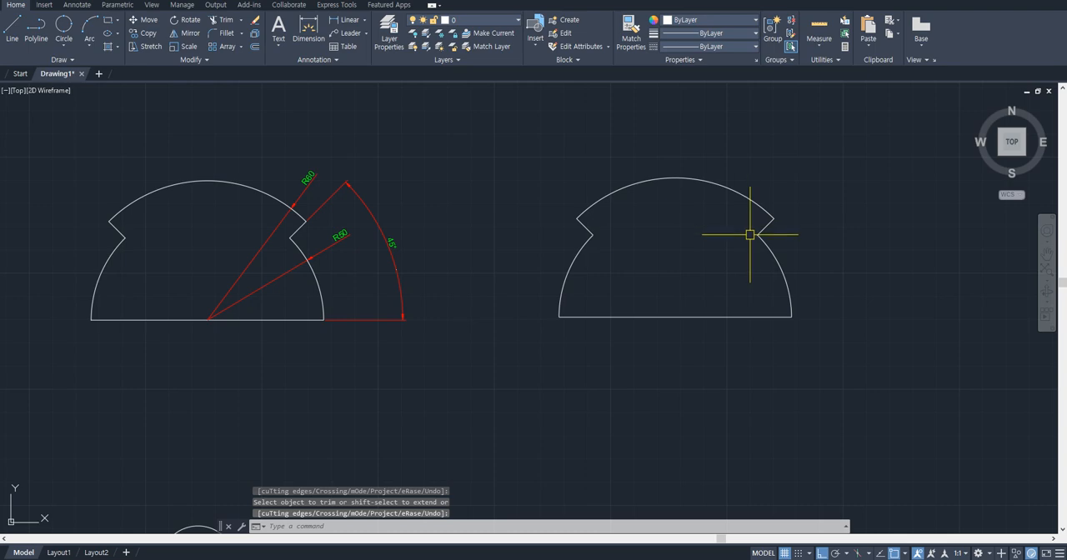
# - Draw an 80 by 80 rectangle beside the reference drawing of the triangle inscribed in a circle
pyautogui.scroll(-8, 744, 246)
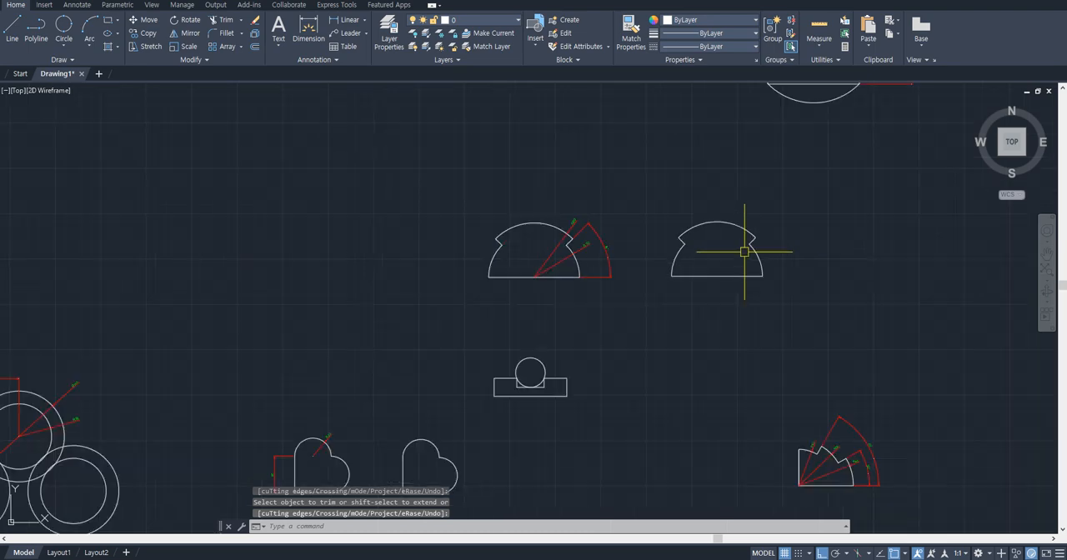
pyautogui.scroll(2, 647, 197)
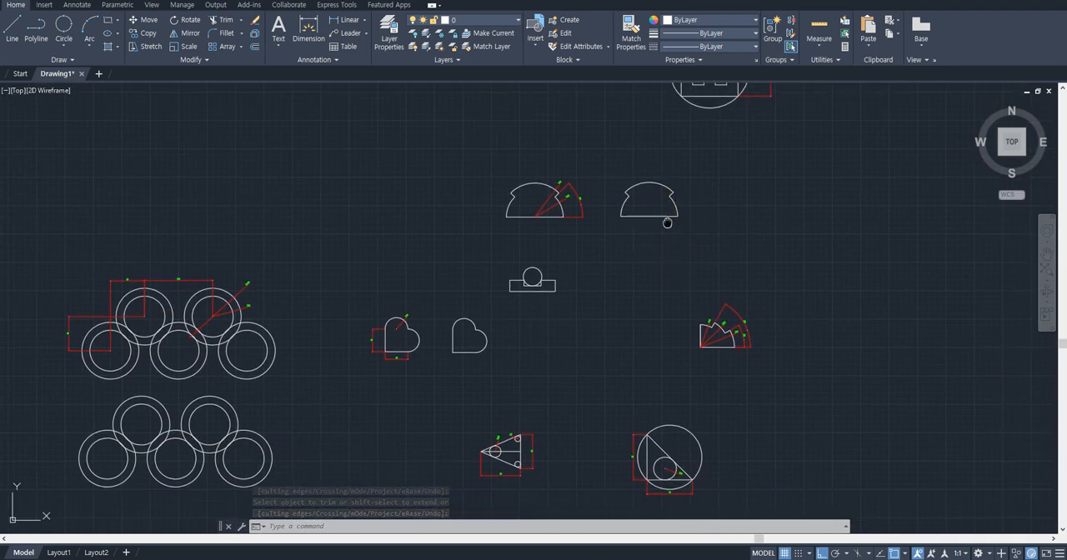
pyautogui.scroll(6, 686, 400)
pyautogui.moveTo(686, 400)
pyautogui.mouseDown(button='middle')
pyautogui.moveTo(579, 226)
pyautogui.moveTo(529, 262)
pyautogui.moveTo(302, 263)
pyautogui.mouseUp(button='middle')
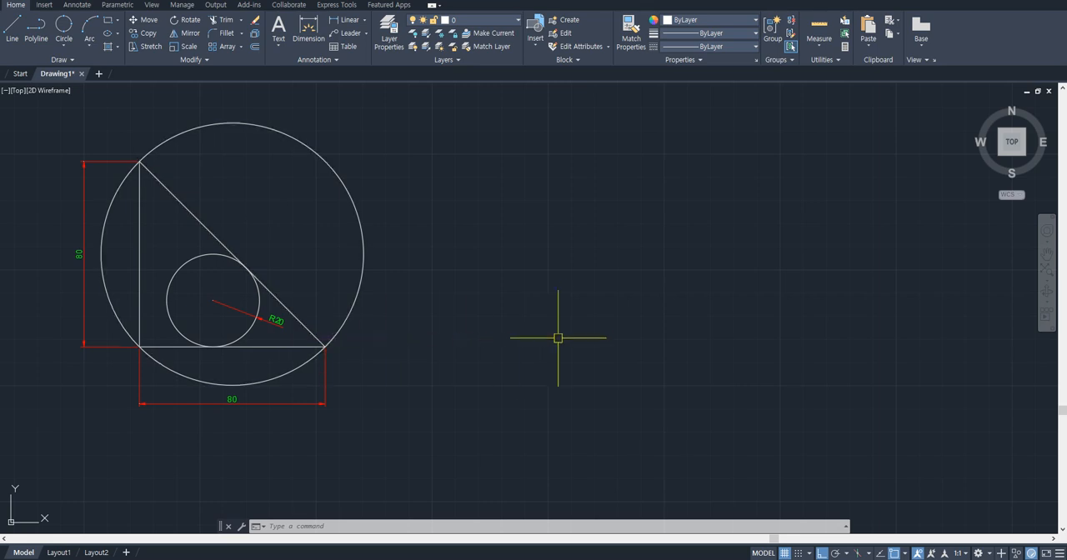
pyautogui.press('Return')
pyautogui.click(583, 344)
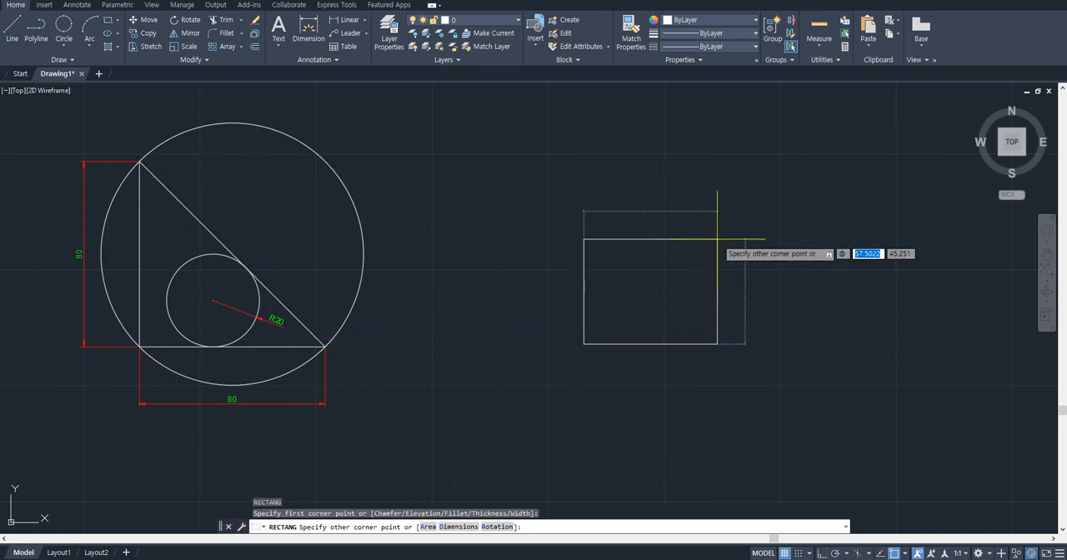
pyautogui.write('80')
pyautogui.press('Tab')
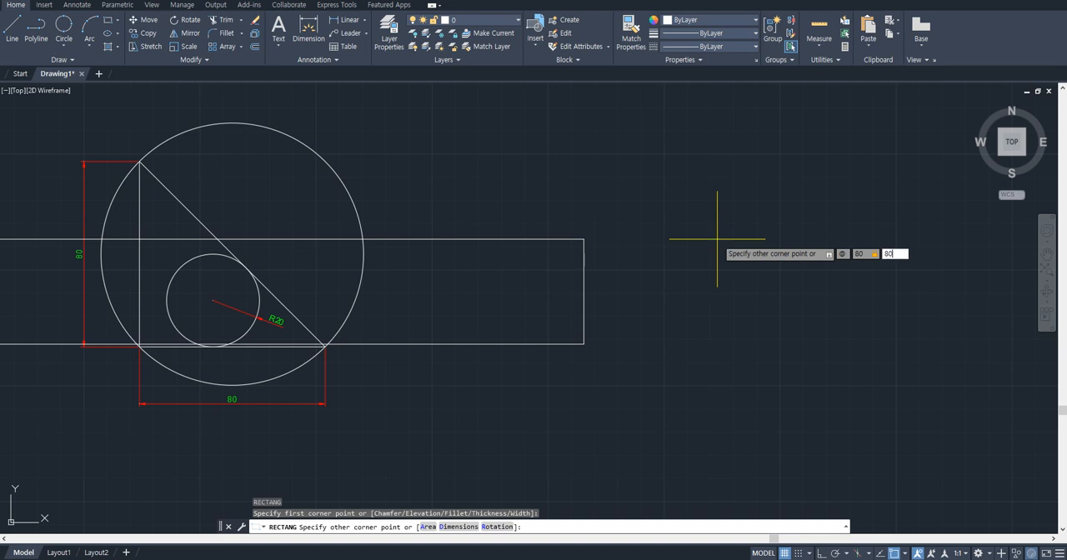
pyautogui.write('80')
pyautogui.press('Return')
# - Check the length of the square's lower edge with a temporary linear dimension
pyautogui.write('dli')
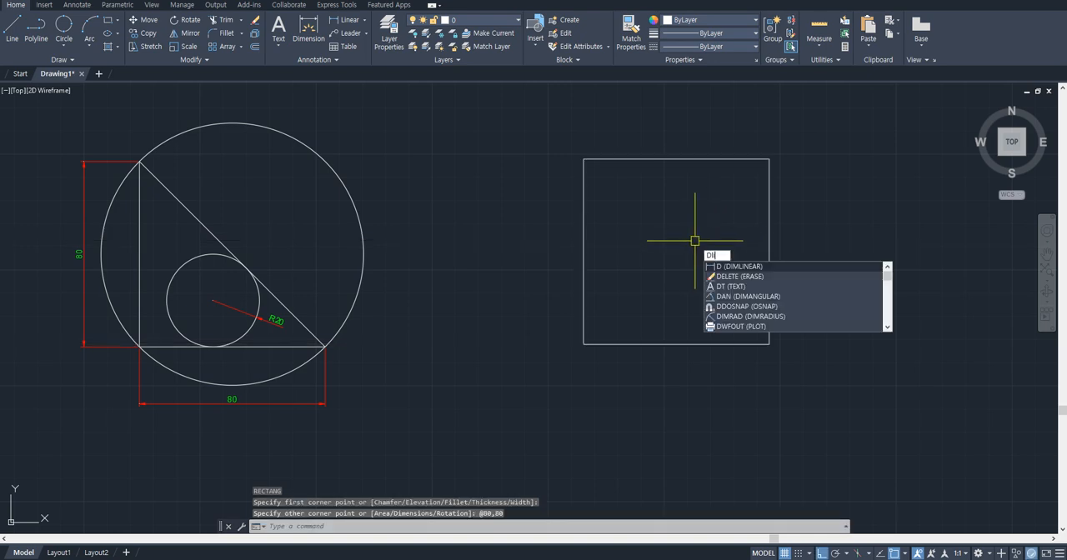
pyautogui.press('Return')
pyautogui.click(583, 343)
pyautogui.click(768, 344)
pyautogui.press('Escape')
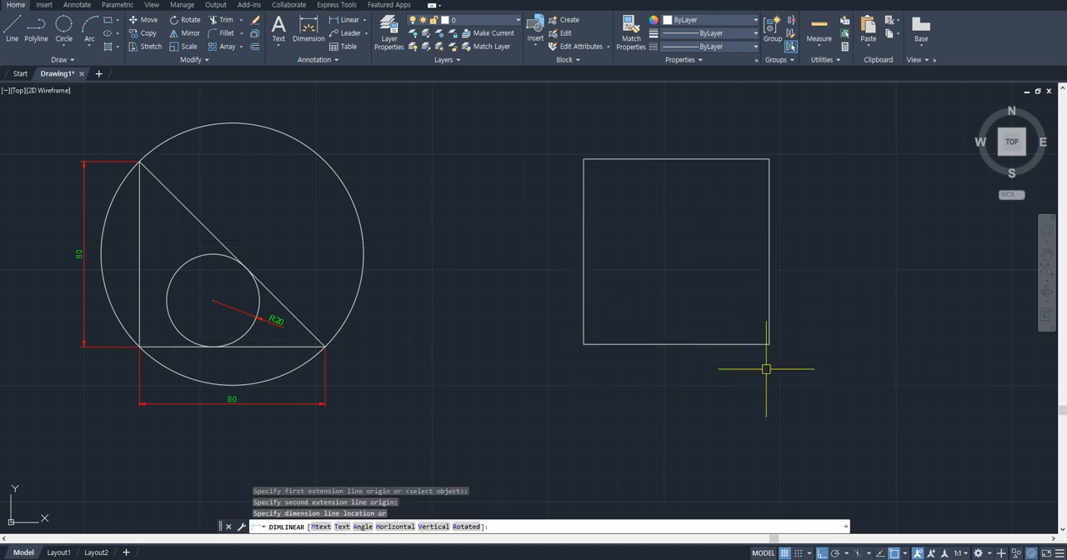
# - Draw a diagonal line from the square's upper-left corner to its lower-right corner
pyautogui.moveTo(624, 278); pyautogui.dragTo(597, 294, button='middle')
pyautogui.write('l')
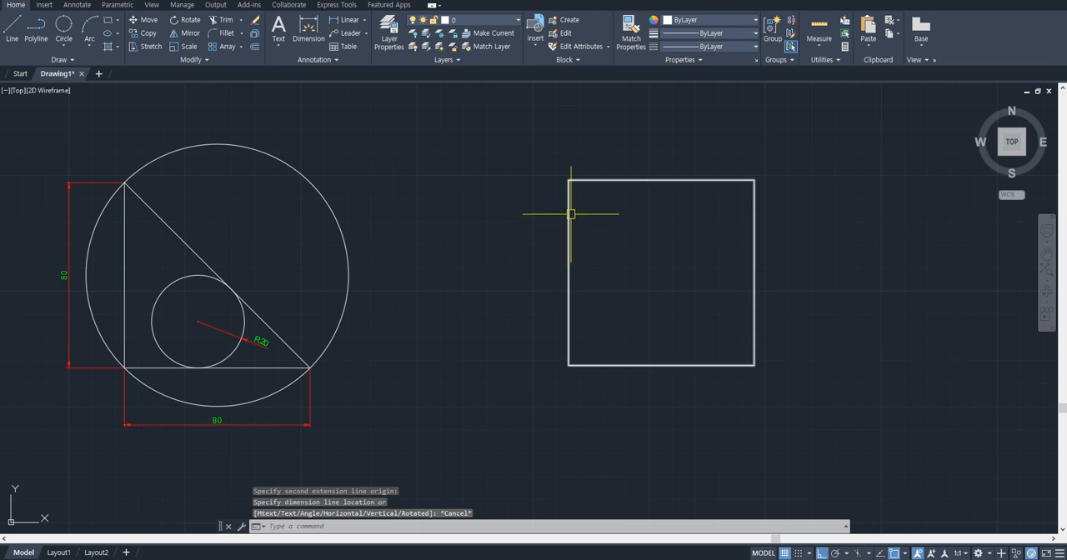
pyautogui.press('Return')
pyautogui.click(569, 181)
pyautogui.click(754, 364)
pyautogui.press('Escape')
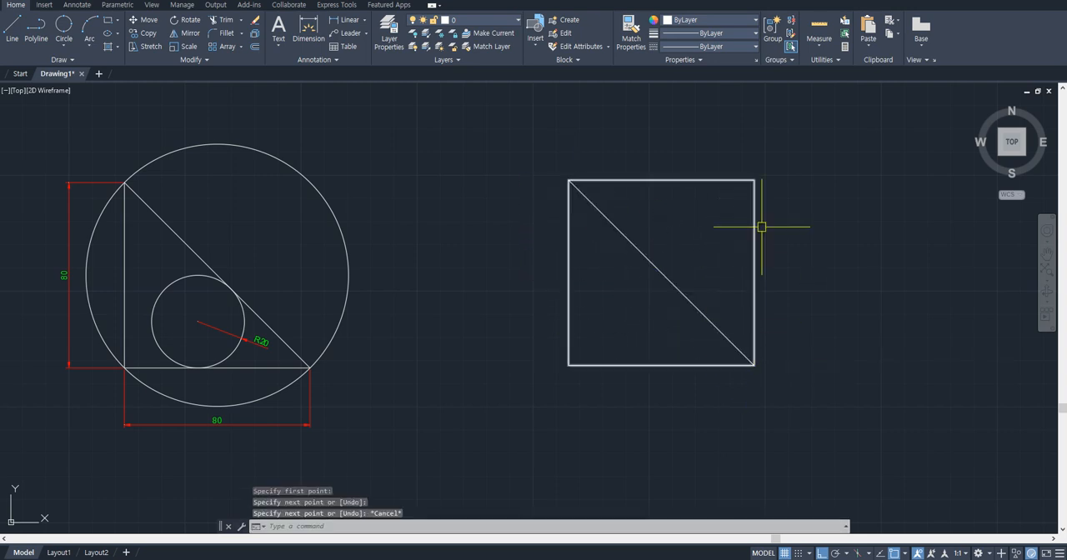
# - Trim the square's upper and right edges to leave a right triangle
pyautogui.press('Return')
pyautogui.click(731, 179)
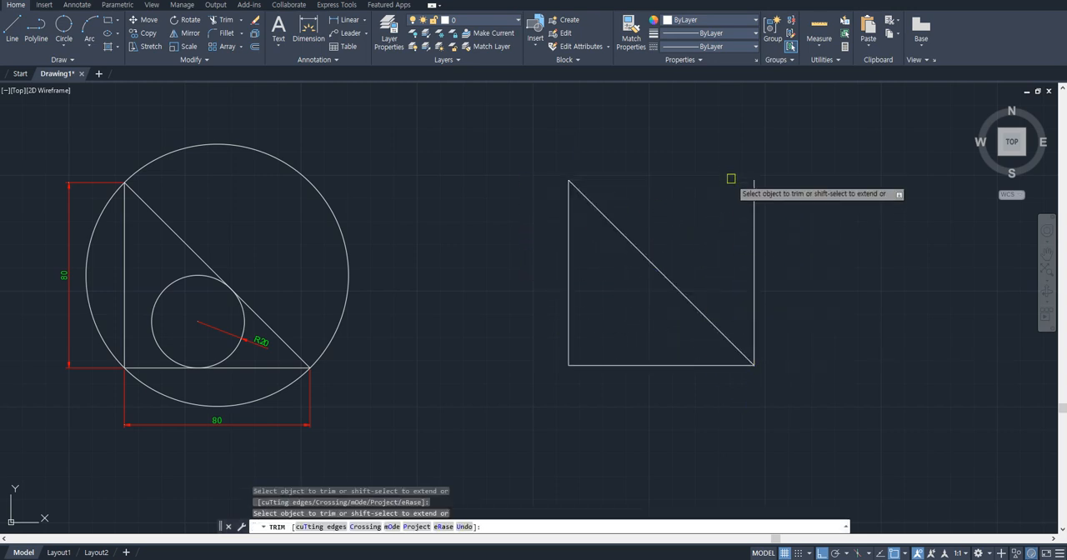
pyautogui.click(754, 205)
pyautogui.press('Escape')
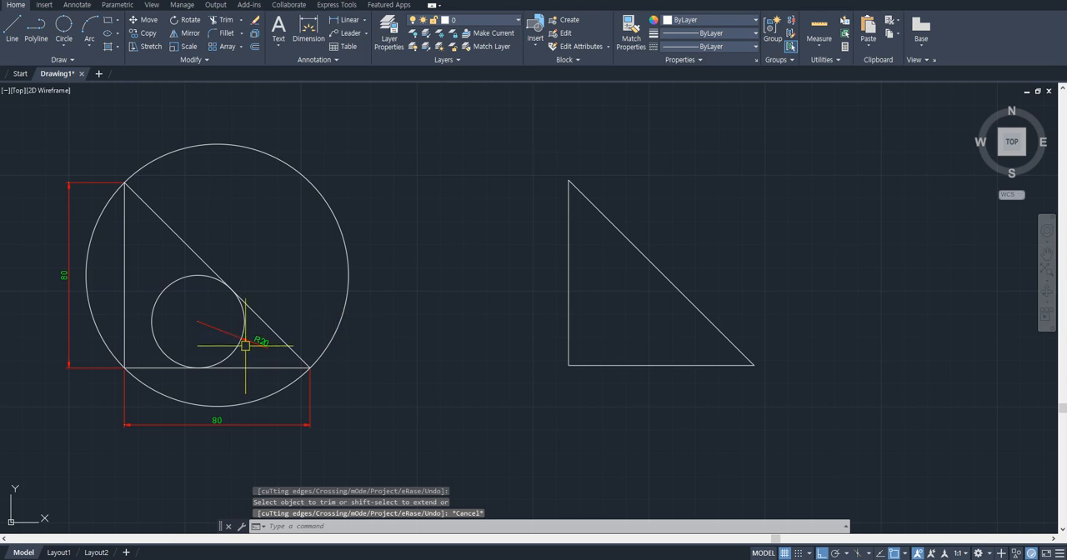
# - Place the single-line text "C - t" above and to the right of the new triangle, keeping the default height and rotation
pyautogui.scroll(4, 245, 344)
pyautogui.scroll(-4, 247, 340)
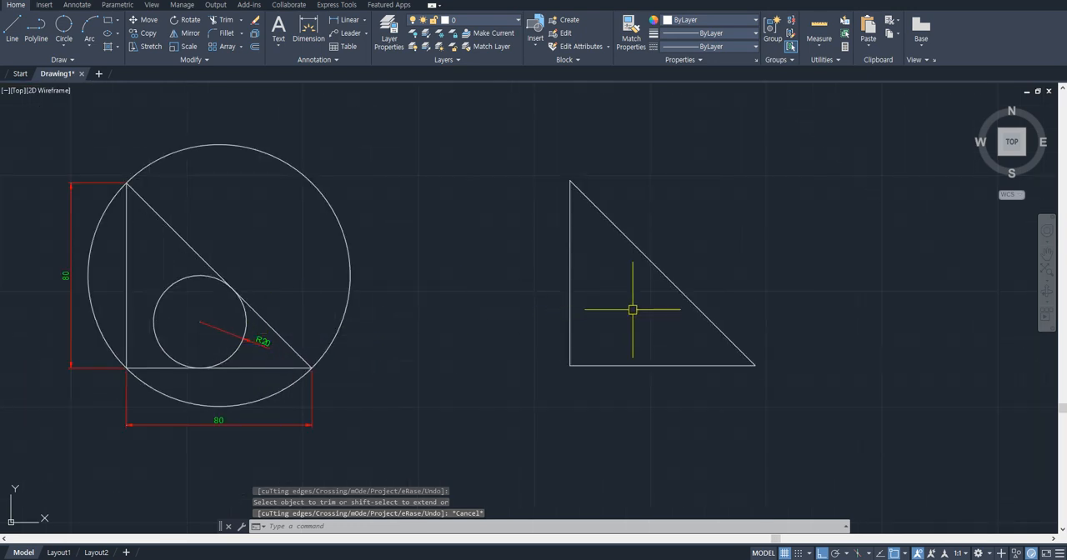
pyautogui.press('Escape')
pyautogui.scroll(3, 222, 326)
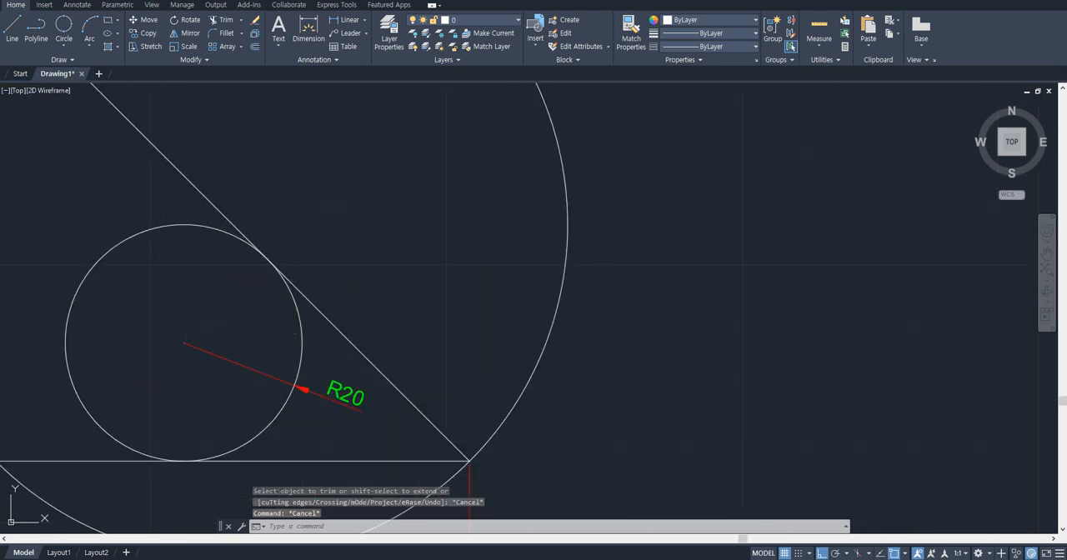
pyautogui.moveTo(246, 361); pyautogui.dragTo(290, 339, button='middle')
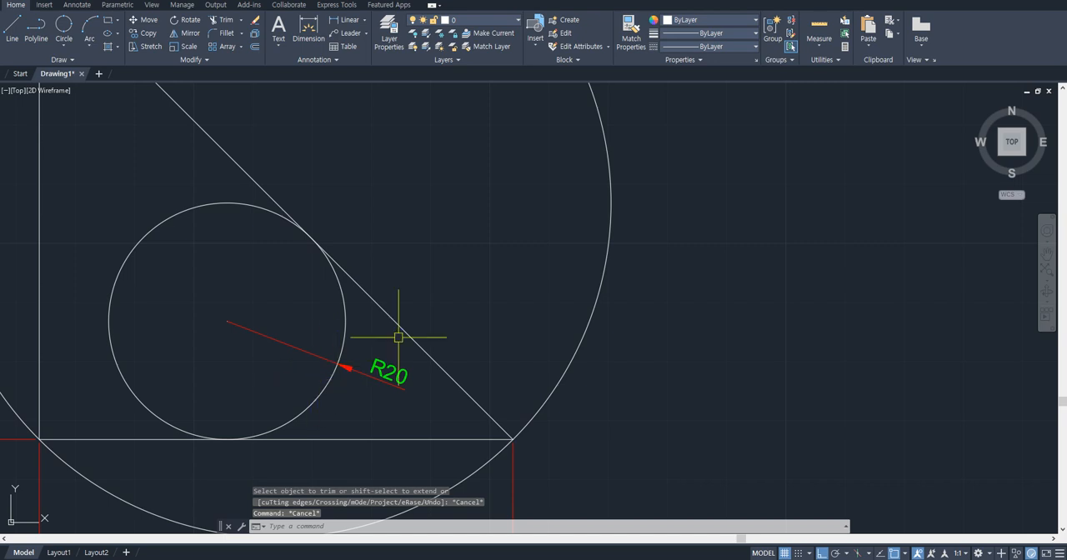
pyautogui.scroll(-4, 515, 314)
pyautogui.moveTo(579, 302); pyautogui.dragTo(374, 322, button='middle')
pyautogui.write('text')
pyautogui.press('Return')
pyautogui.click(696, 161)
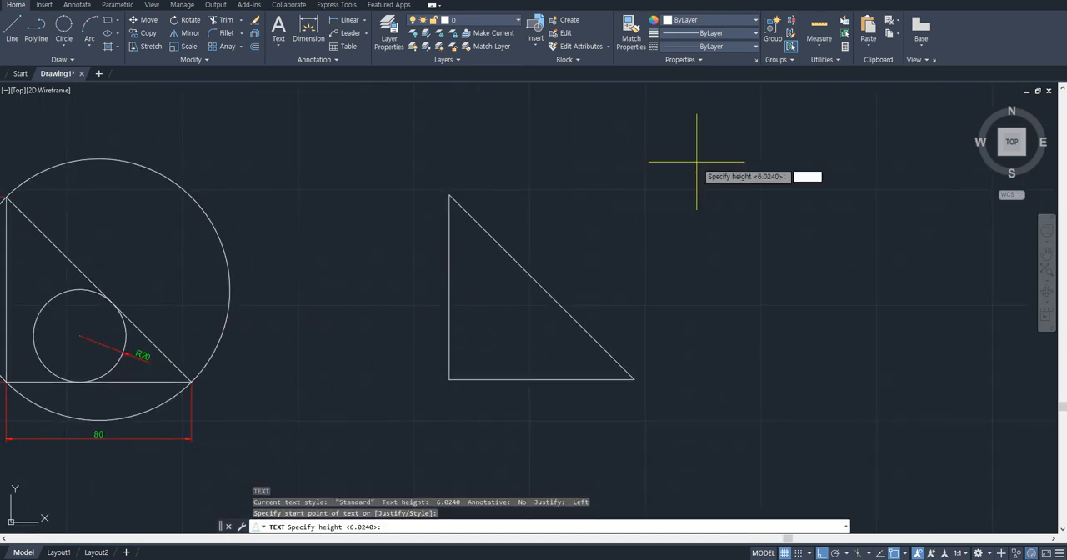
pyautogui.press('Return')
pyautogui.press('Return')
pyautogui.write('C')
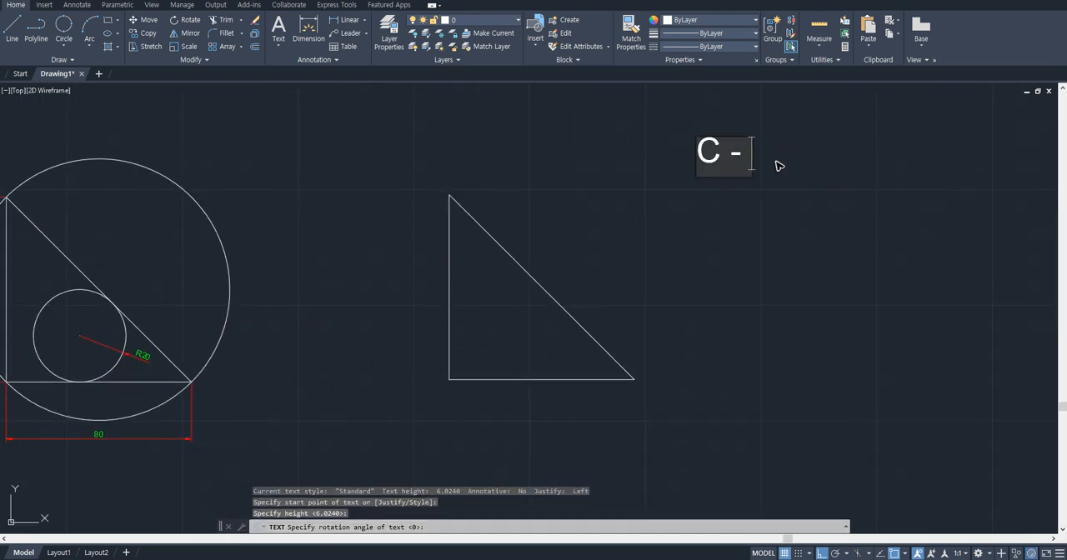
pyautogui.write(' - t')
pyautogui.press('Return')
pyautogui.press('Return')
# - Draw a Tan, Tan, Radius circle of radius 20 inside the triangle, tangent to its hypotenuse and base
pyautogui.click(63, 43)
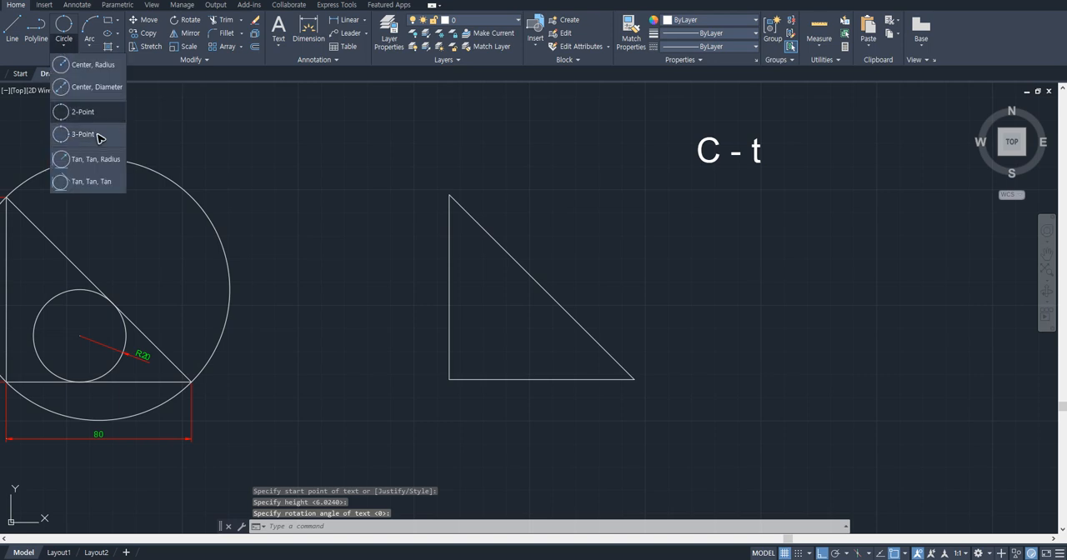
pyautogui.click(109, 161)
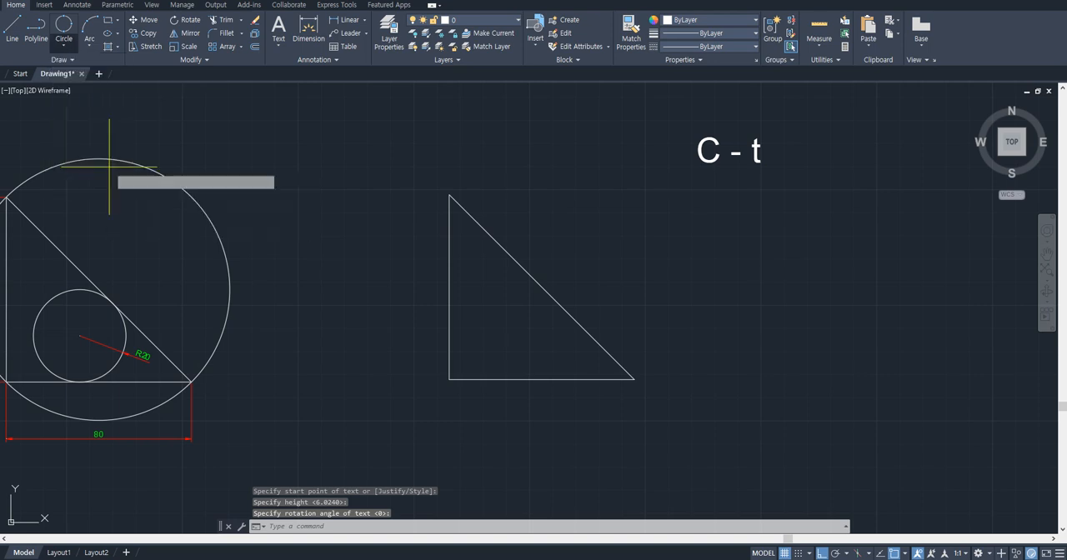
pyautogui.moveTo(290, 280); pyautogui.dragTo(328, 274, button='middle')
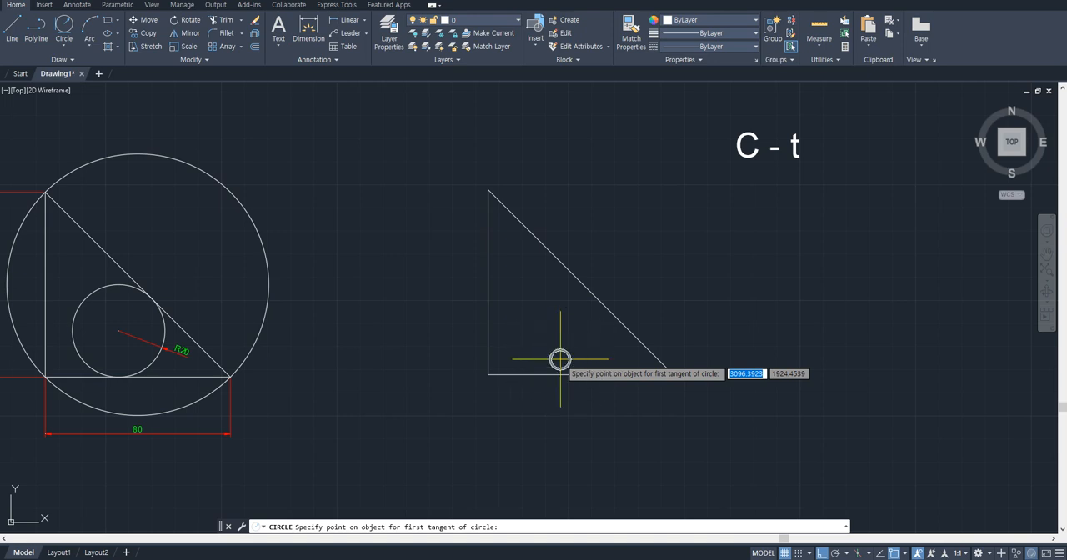
pyautogui.click(581, 290)
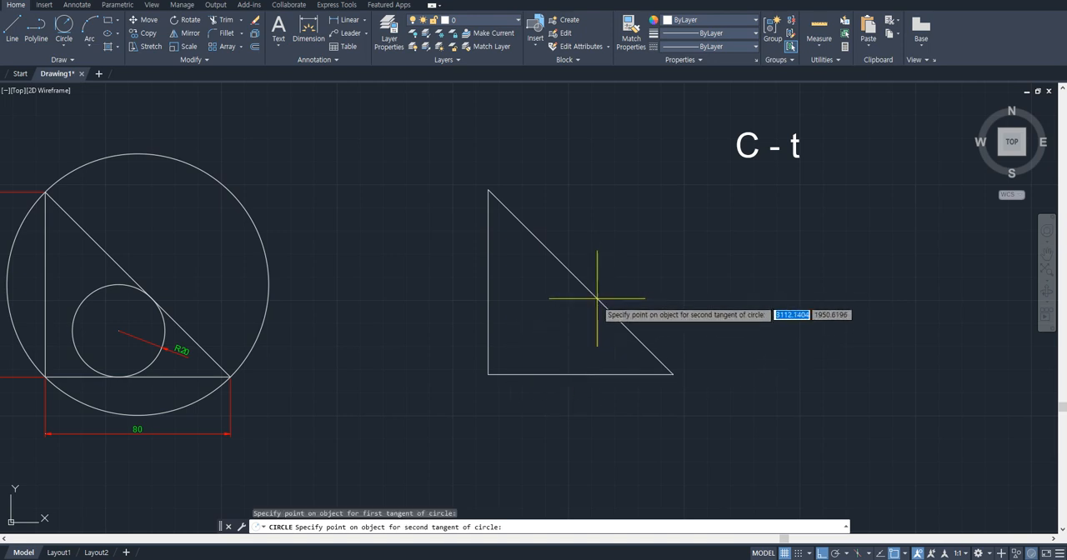
pyautogui.click(572, 374)
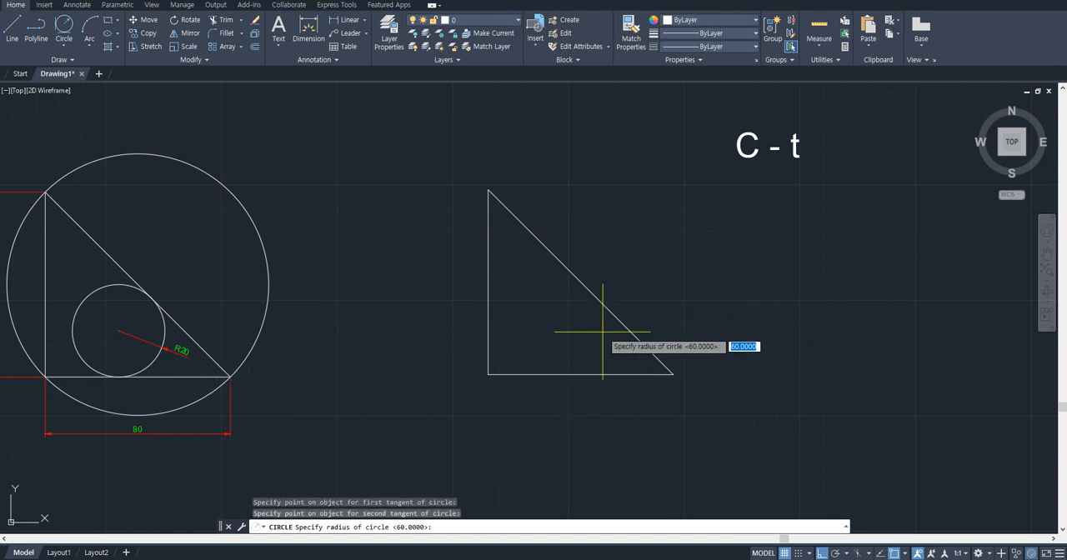
pyautogui.write('20')
pyautogui.press('Return')
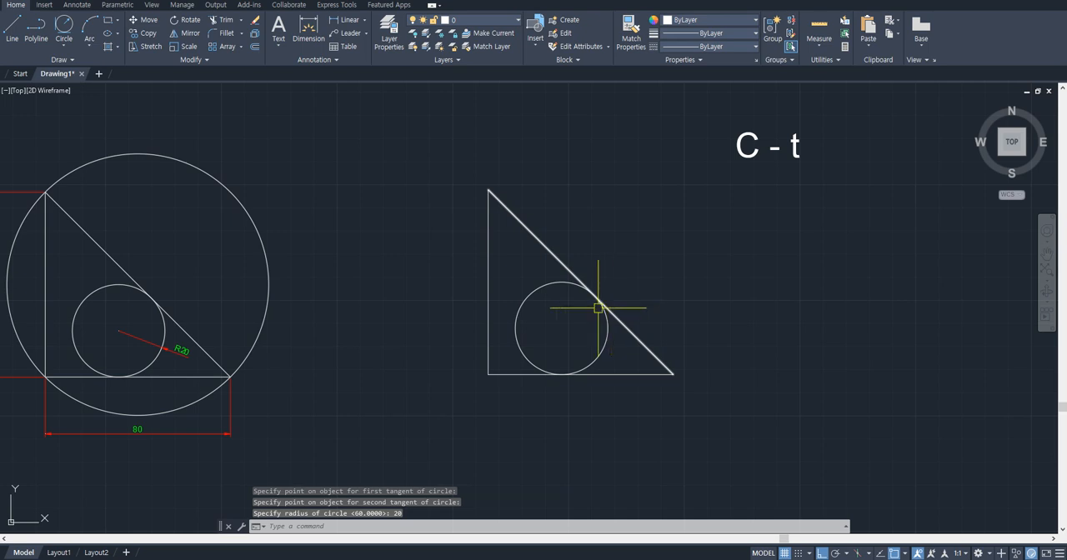
pyautogui.moveTo(597, 307); pyautogui.dragTo(661, 311, button='middle')
pyautogui.click(269, 174)
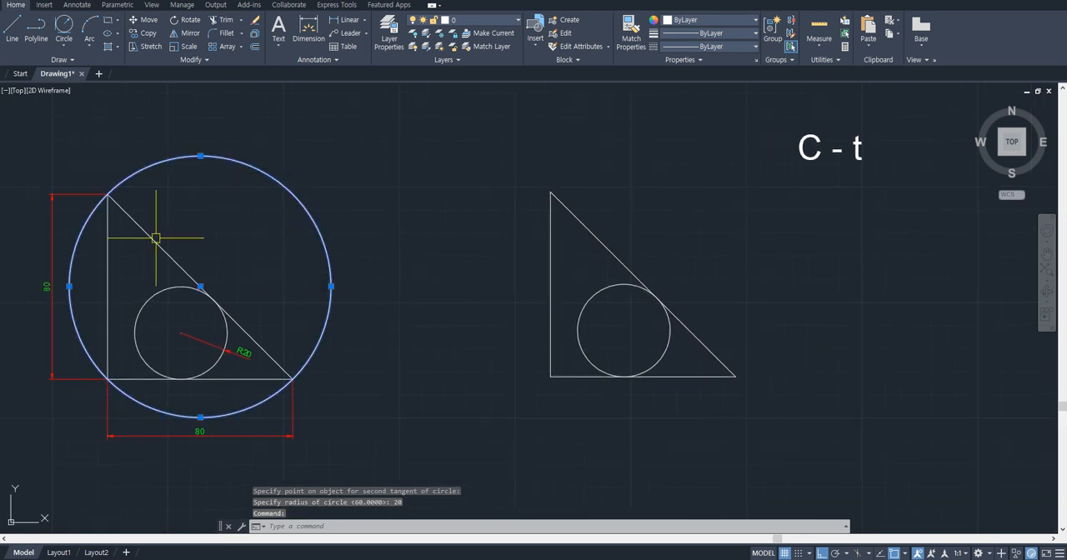
pyautogui.press('Escape')
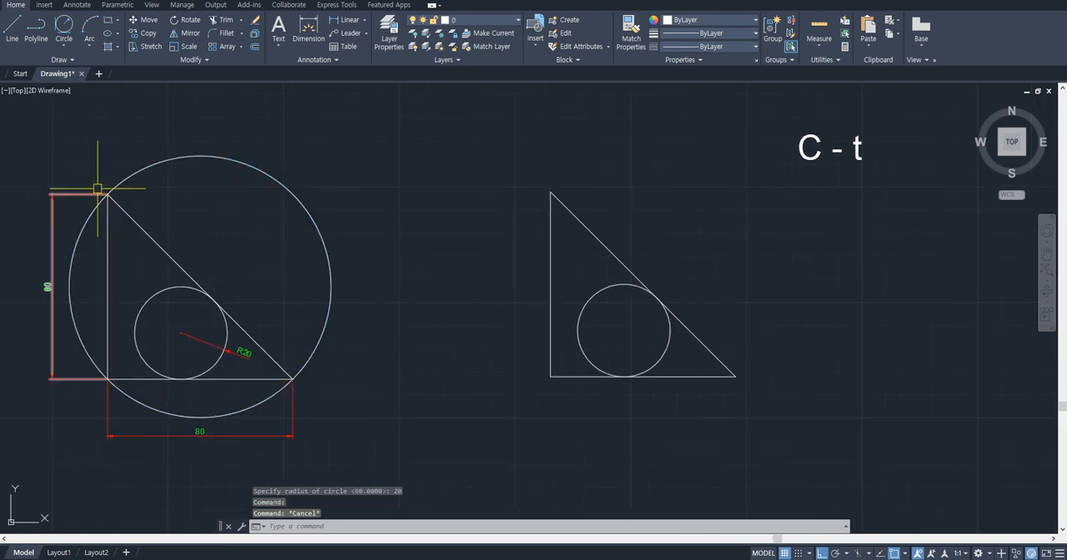
pyautogui.click(64, 46)
pyautogui.click(96, 187)
pyautogui.click(549, 200)
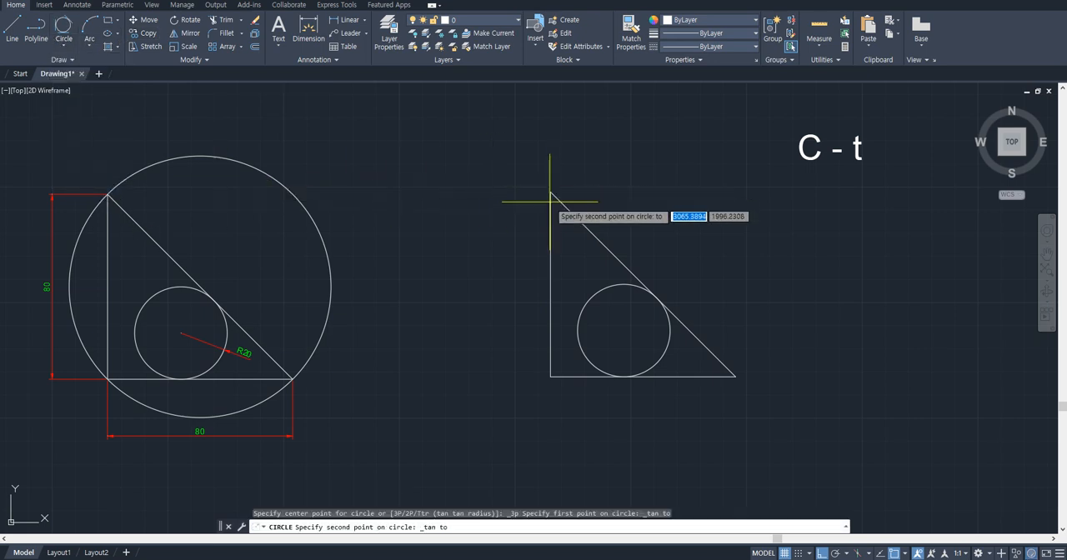
pyautogui.press('Escape')
# - Draw a 3-Point circle through the three corners of the new triangle
pyautogui.click(65, 45)
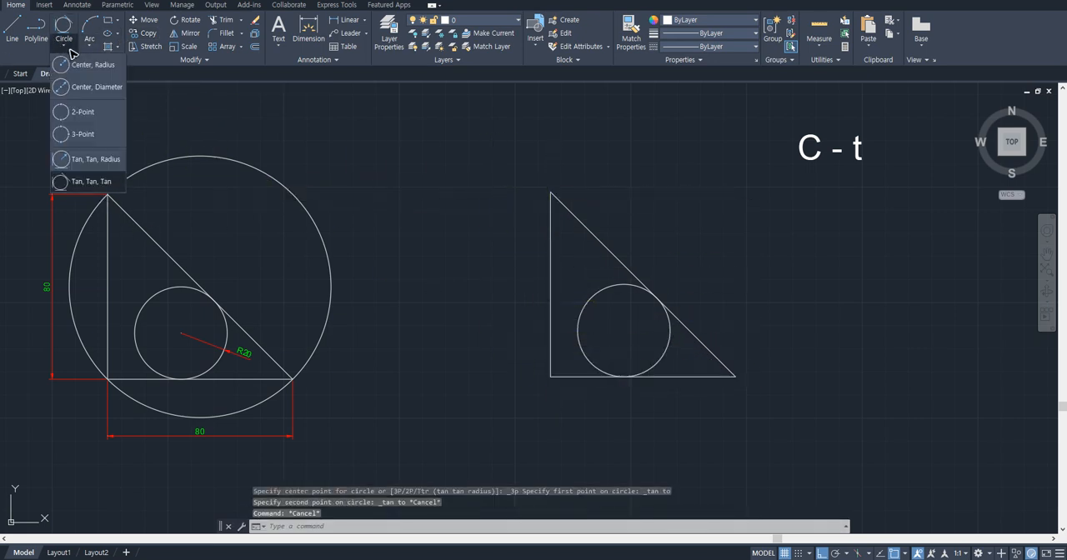
pyautogui.click(90, 137)
pyautogui.click(550, 192)
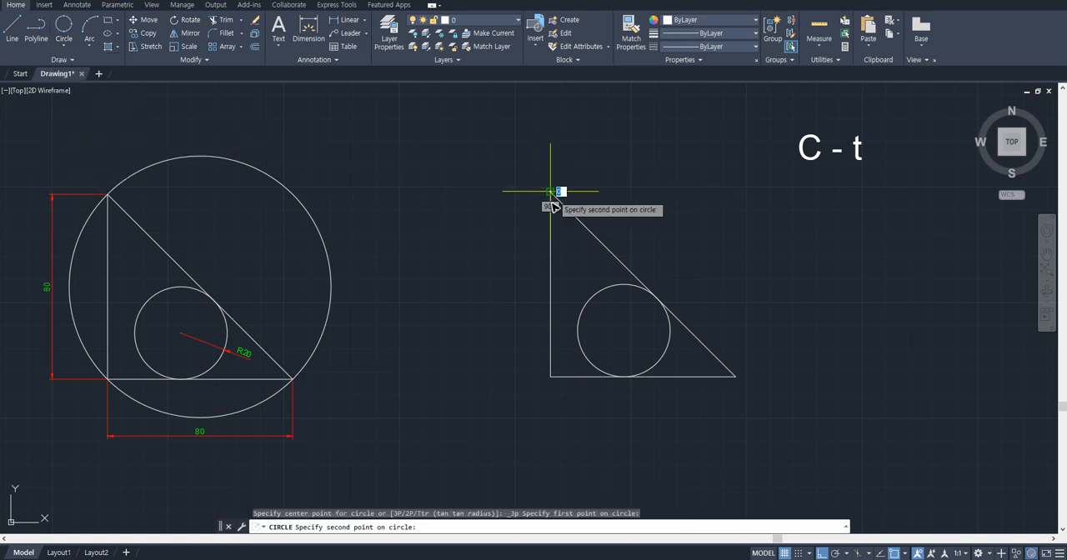
pyautogui.click(550, 377)
pyautogui.click(726, 380)
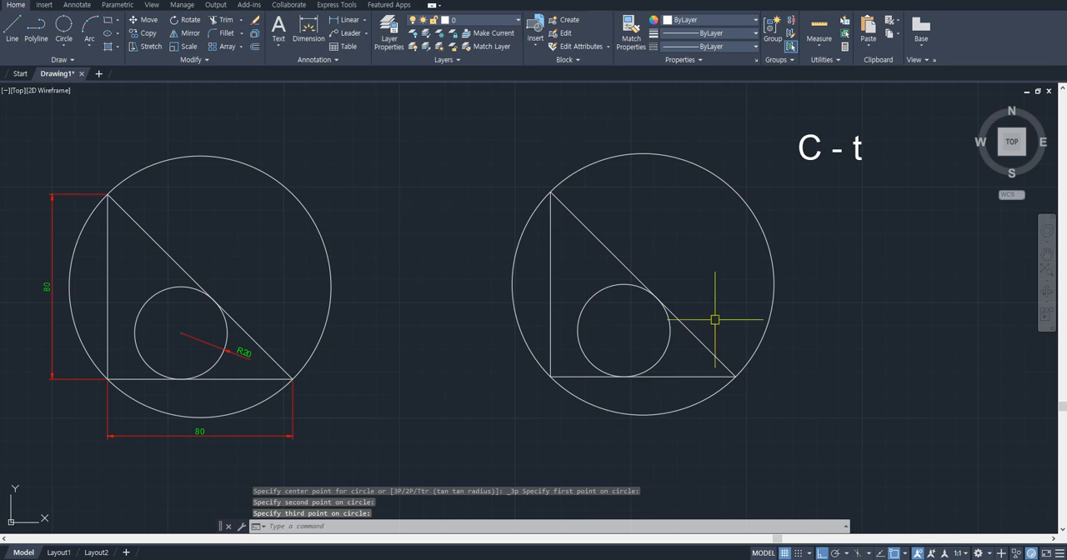
# - Review the redrawn practice shapes and the lesson's list of commands, including copy and move
pyautogui.scroll(-6, 709, 311)
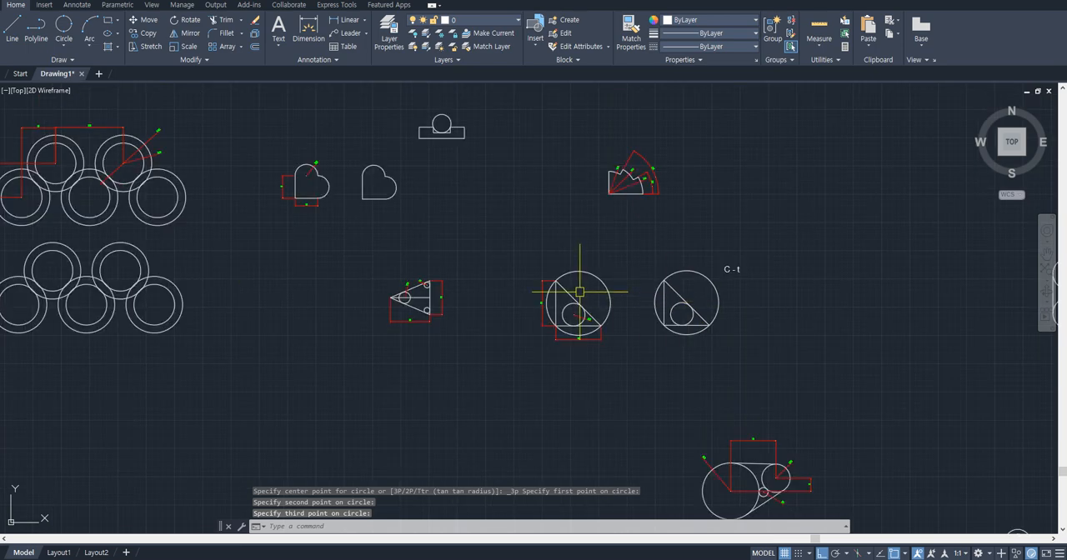
pyautogui.moveTo(579, 292); pyautogui.dragTo(834, 267, button='middle')
pyautogui.moveTo(591, 255); pyautogui.dragTo(775, 265, button='middle')
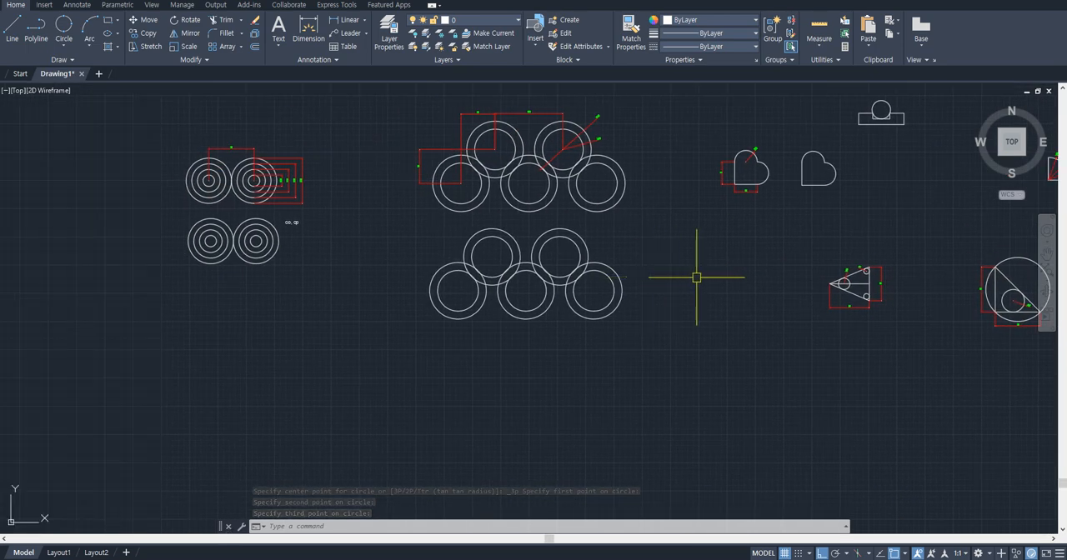
pyautogui.moveTo(506, 278)
pyautogui.mouseDown(button='middle')
pyautogui.moveTo(689, 291)
pyautogui.moveTo(457, 309)
pyautogui.moveTo(575, 281)
pyautogui.mouseUp(button='middle')
pyautogui.scroll(-4, 540, 280)
pyautogui.scroll(4, 340, 193)
pyautogui.moveTo(342, 194); pyautogui.dragTo(580, 343, button='middle')
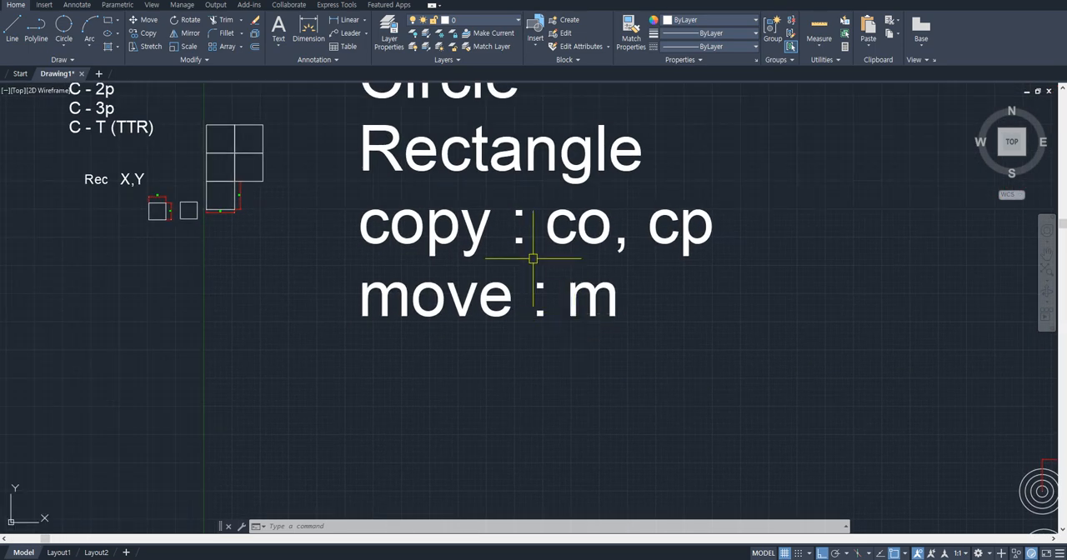
pyautogui.moveTo(482, 238); pyautogui.dragTo(552, 273, button='middle')
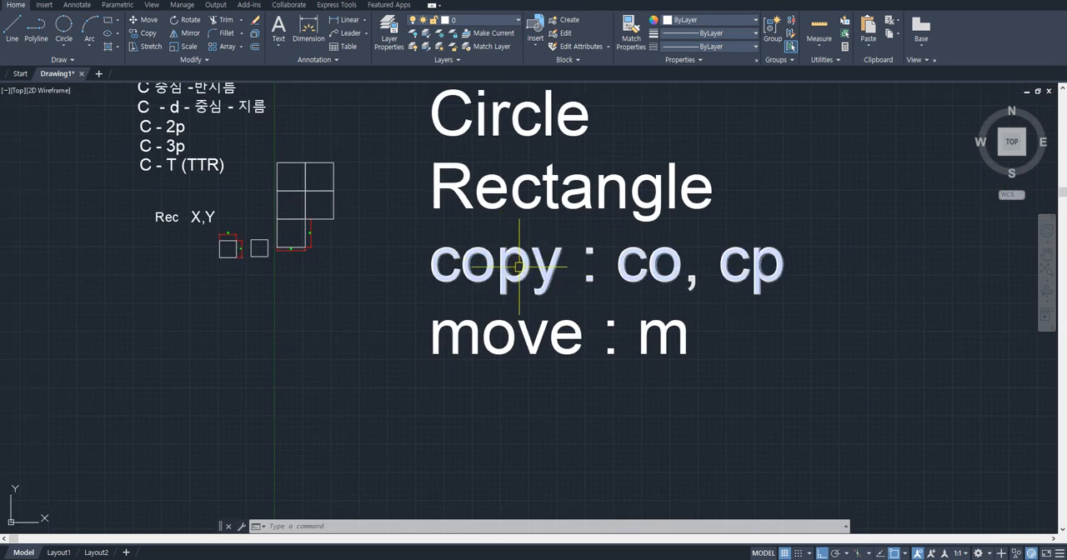
pyautogui.scroll(-2, 688, 327)
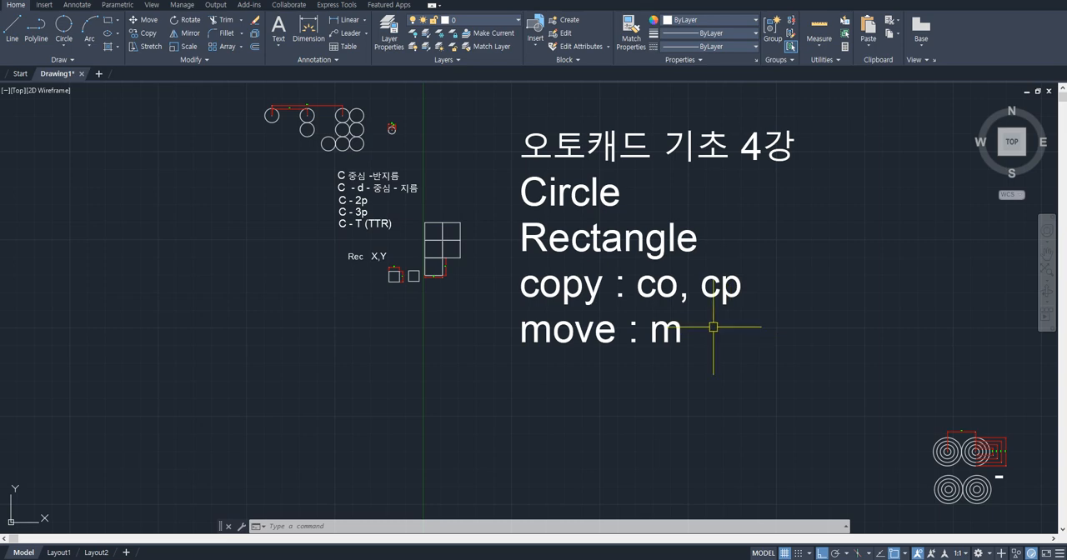
pyautogui.scroll(3, 772, 358)
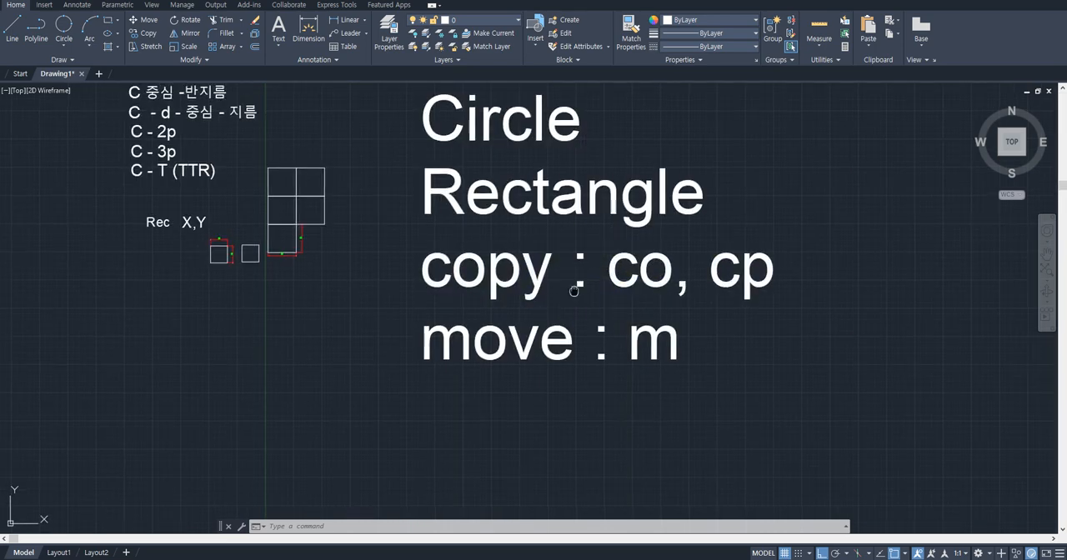
# - Draw a rectangle framing the "copy : co, cp" and "move : m" lines in the lesson's command list
pyautogui.write('rec')
pyautogui.press('Return')
pyautogui.click(338, 285)
pyautogui.click(757, 424)
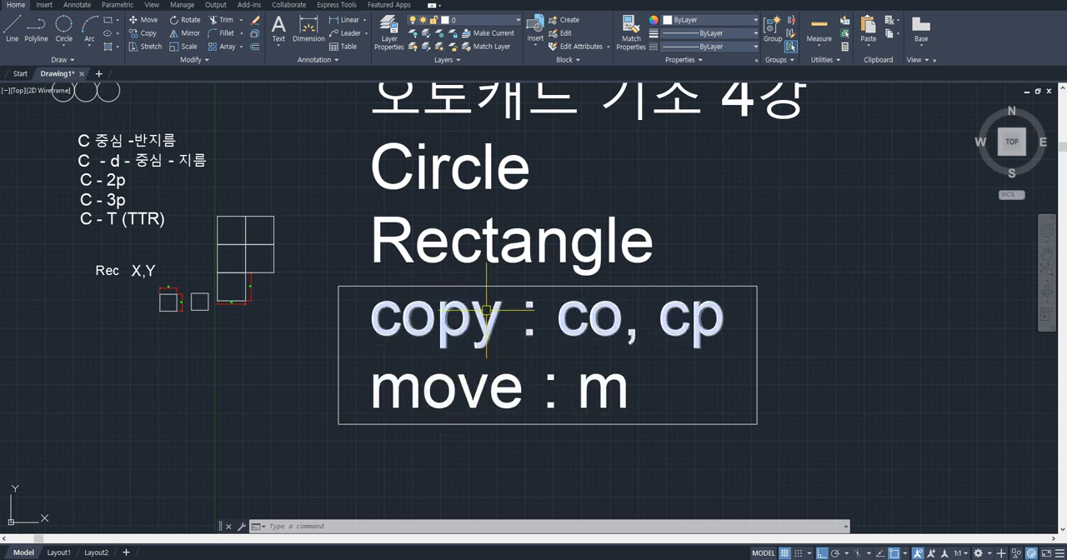
# - Look through the practice drawings for the exercise with the R50, R25 and R8 circles joined by straight lines
pyautogui.moveTo(486, 310)
pyautogui.mouseDown(button='middle')
pyautogui.moveTo(479, 339)
pyautogui.moveTo(469, 335)
pyautogui.mouseUp(button='middle')
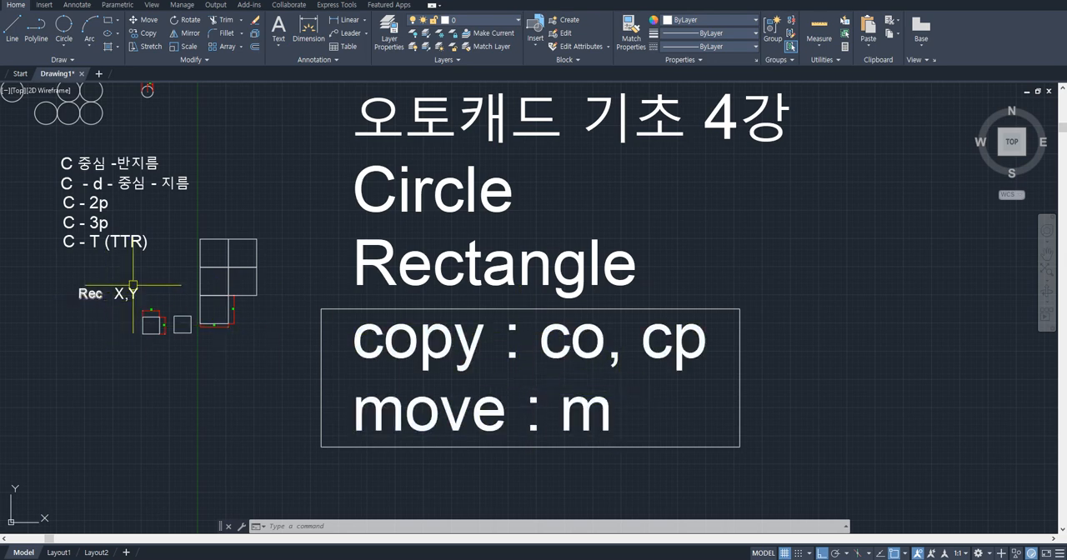
pyautogui.moveTo(726, 400); pyautogui.dragTo(435, 283, button='middle')
pyautogui.scroll(-2, 435, 282)
pyautogui.moveTo(622, 334); pyautogui.dragTo(402, 227, button='middle')
pyautogui.moveTo(638, 317); pyautogui.dragTo(427, 281, button='middle')
pyautogui.scroll(2, 662, 336)
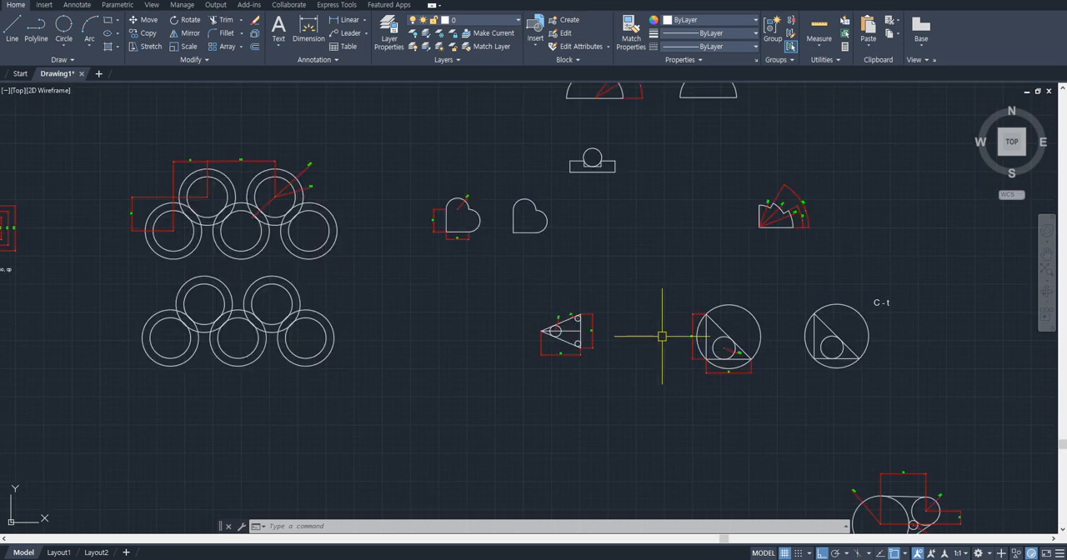
pyautogui.scroll(2, 723, 348)
pyautogui.moveTo(747, 352); pyautogui.dragTo(533, 250, button='middle')
pyautogui.scroll(-2, 539, 249)
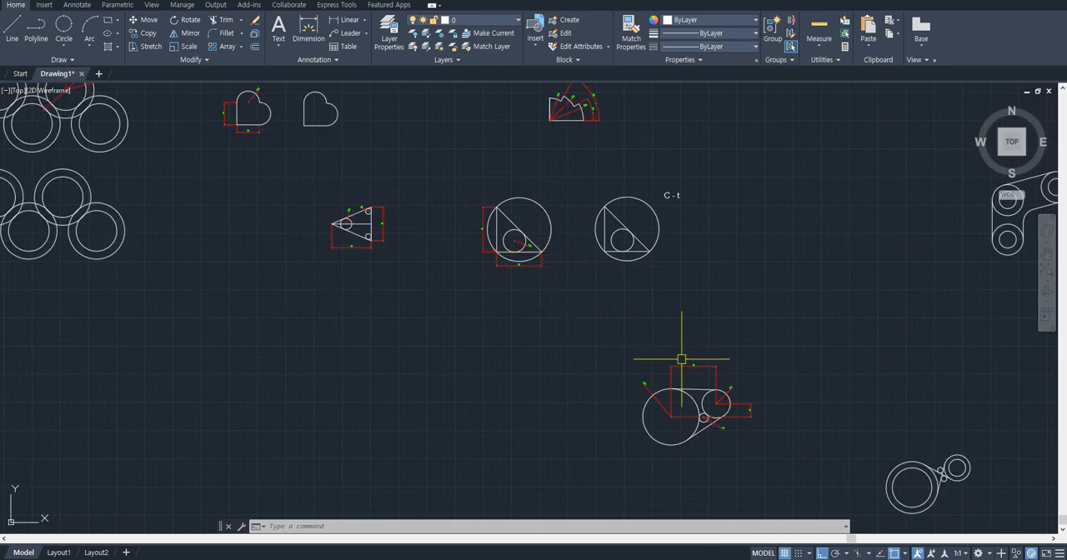
pyautogui.moveTo(680, 359); pyautogui.dragTo(590, 262, button='middle')
pyautogui.scroll(4, 600, 304)
pyautogui.moveTo(583, 338); pyautogui.dragTo(482, 285, button='middle')
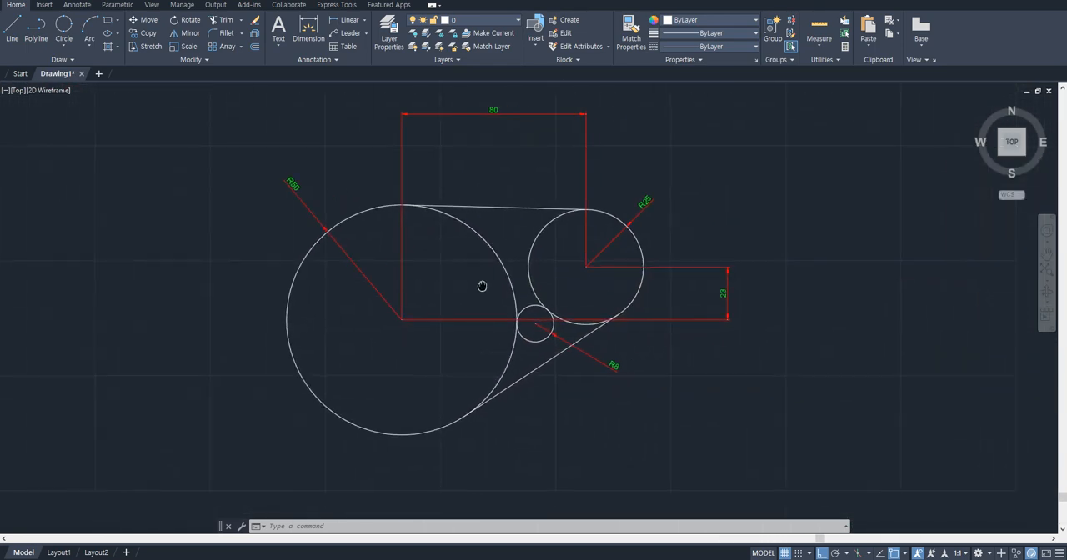
# - Move the whole R50, R25 and R8 practice drawing with its dimensions to another spot in the drawing area
pyautogui.moveTo(723, 429); pyautogui.dragTo(266, 122)
pyautogui.write('m')
pyautogui.press('Return')
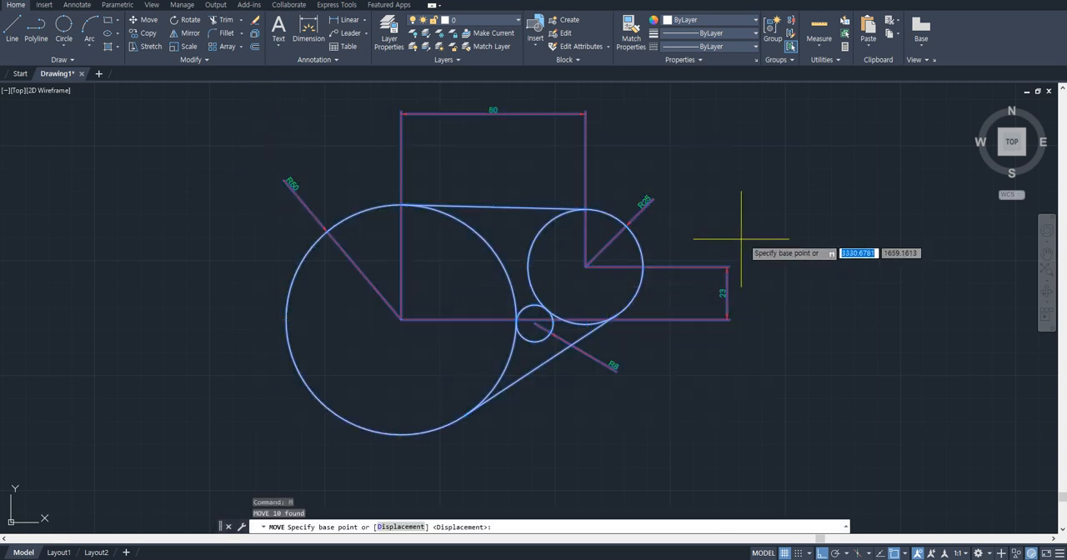
pyautogui.click(738, 236)
pyautogui.moveTo(435, 231)
pyautogui.mouseDown(button='middle')
pyautogui.moveTo(659, 230)
pyautogui.moveTo(603, 307)
pyautogui.moveTo(573, 286)
pyautogui.moveTo(570, 300)
pyautogui.mouseUp(button='middle')
pyautogui.click(615, 205)
pyautogui.click(563, 411)
pyautogui.click(549, 387)
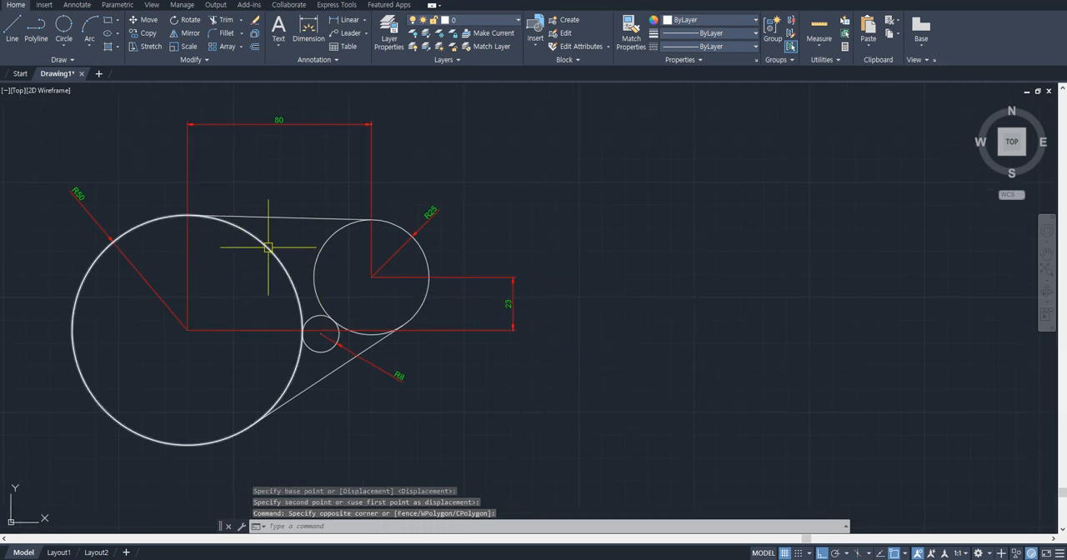
# - Examine how the R50 and R25 circles are spaced and how the small R8 circle touches both of them
pyautogui.scroll(5, 64, 214)
pyautogui.scroll(-5, 459, 262)
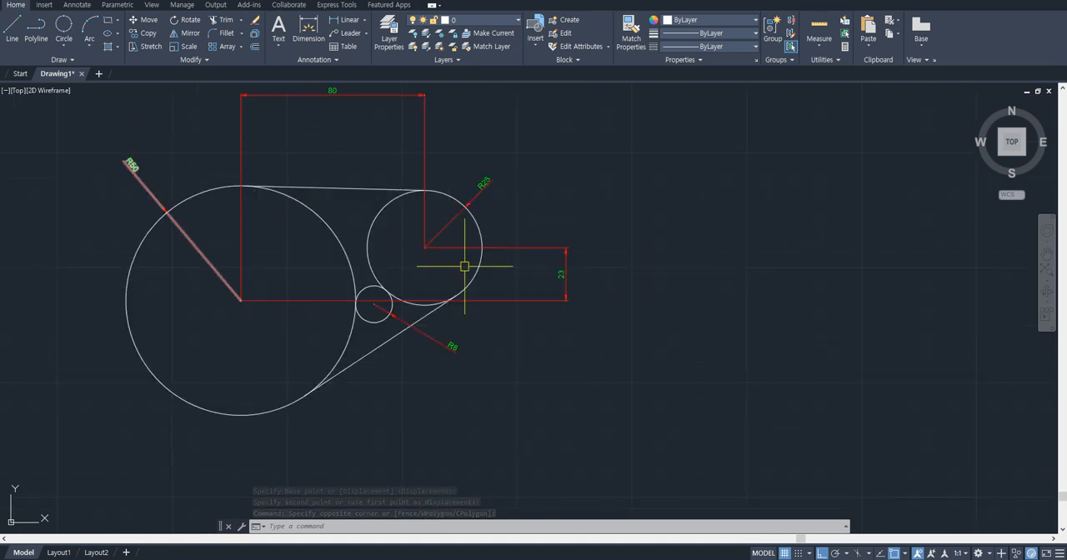
pyautogui.scroll(5, 455, 226)
pyautogui.scroll(-5, 446, 216)
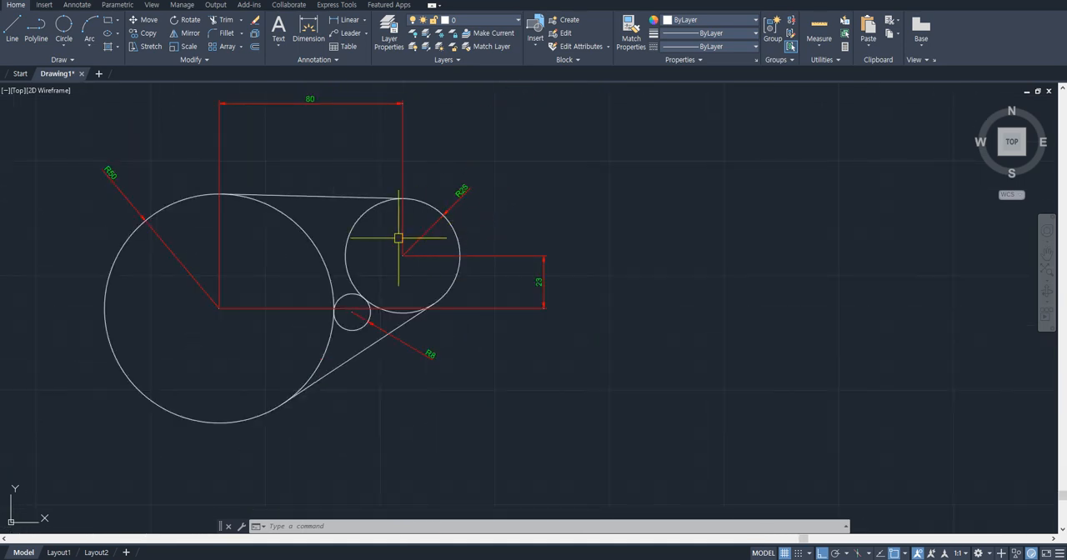
pyautogui.scroll(3, 333, 304)
pyautogui.click(319, 352)
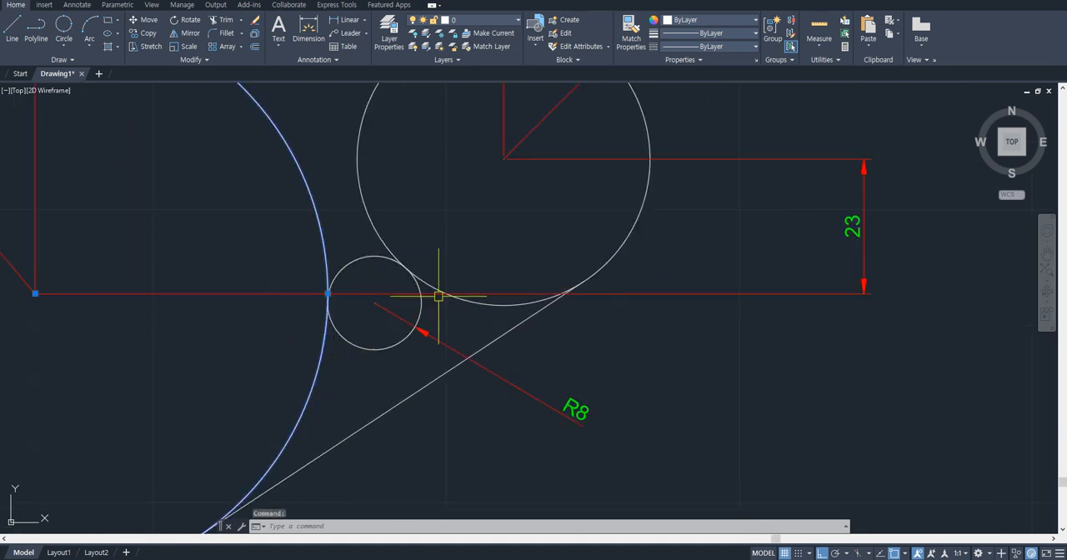
pyautogui.click(428, 291)
pyautogui.scroll(-2, 553, 390)
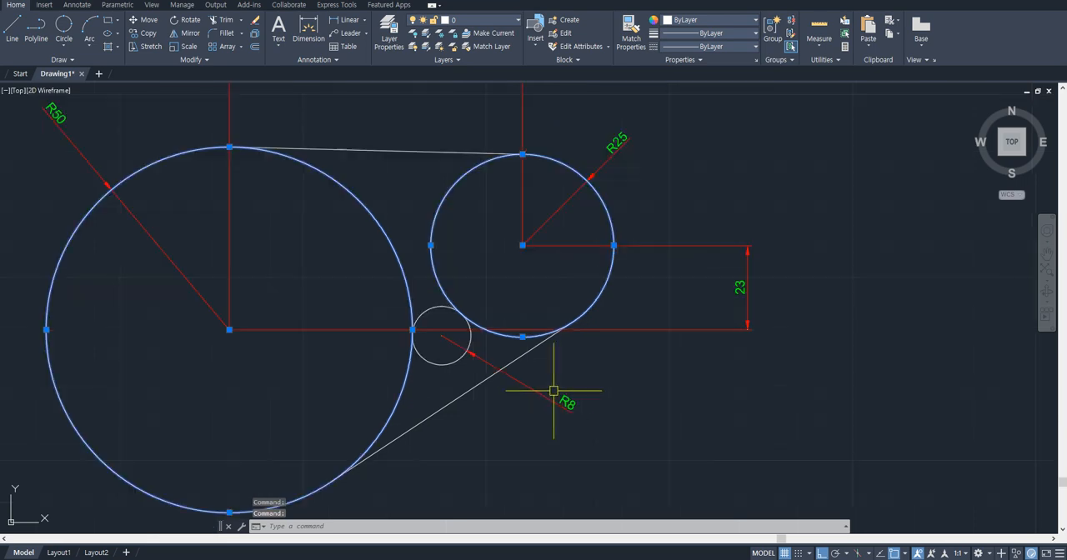
pyautogui.moveTo(482, 300); pyautogui.dragTo(492, 367, button='middle')
pyautogui.press('Escape')
pyautogui.click(397, 300)
pyautogui.click(442, 278)
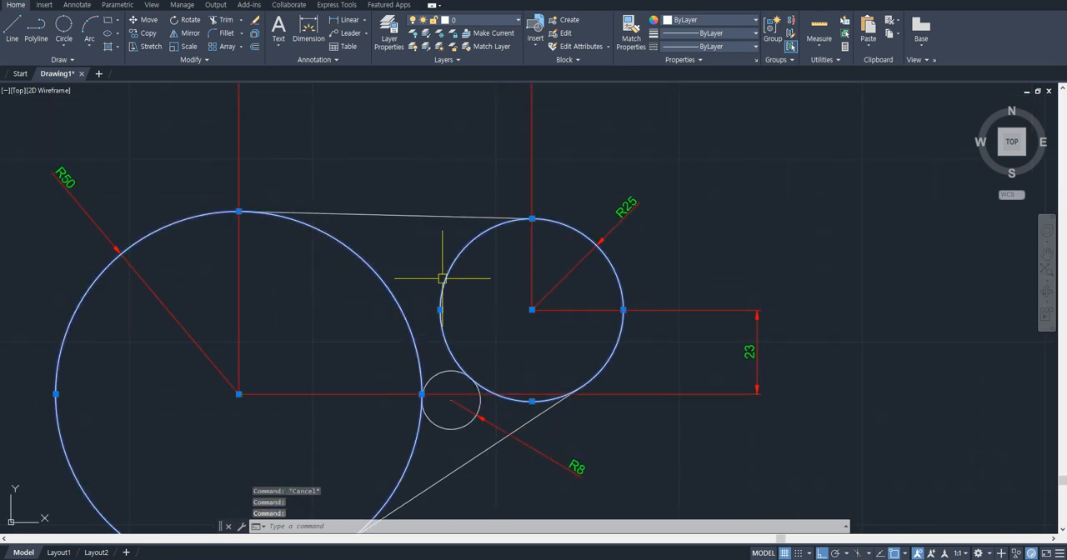
pyautogui.scroll(-2, 443, 281)
pyautogui.scroll(2, 384, 292)
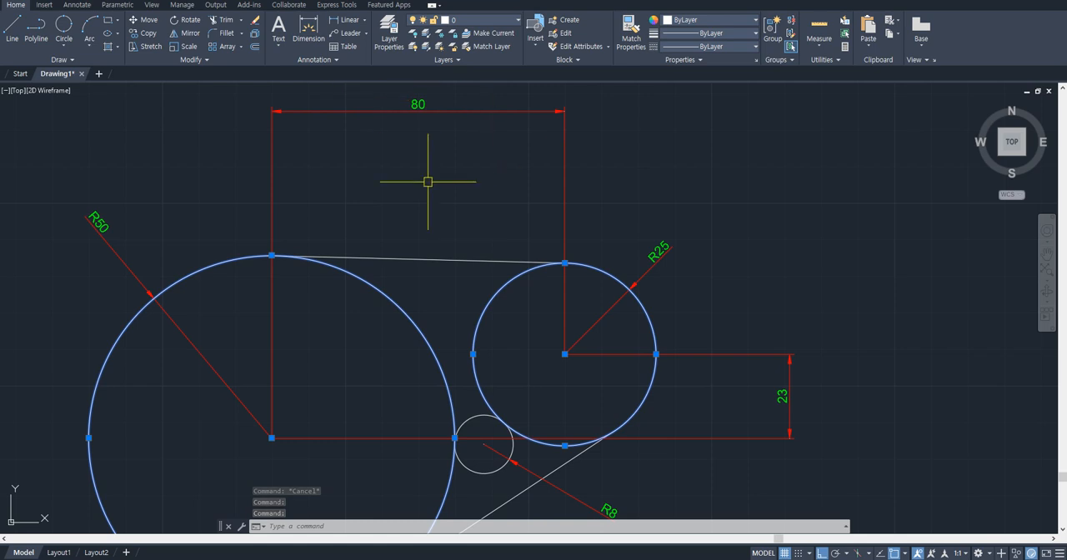
pyautogui.moveTo(603, 393); pyautogui.dragTo(596, 368, button='middle')
pyautogui.press('Escape')
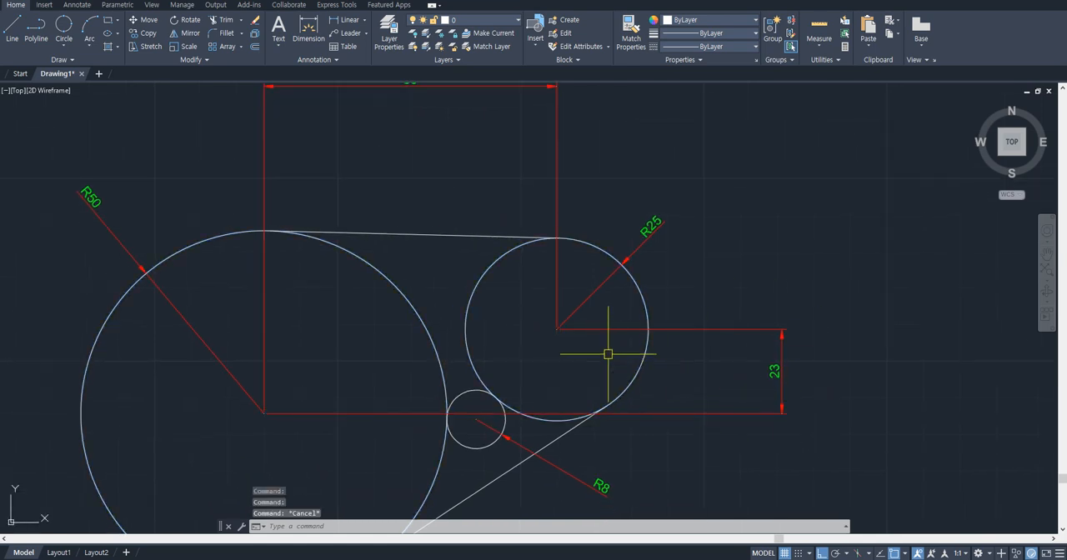
# - Draw a circle of radius 50 in the empty area beside the dimensioned practice drawing
pyautogui.scroll(-2, 652, 348)
pyautogui.moveTo(652, 347); pyautogui.dragTo(508, 310, button='middle')
pyautogui.moveTo(644, 305); pyautogui.dragTo(591, 302, button='middle')
pyautogui.write('c')
pyautogui.press('Return')
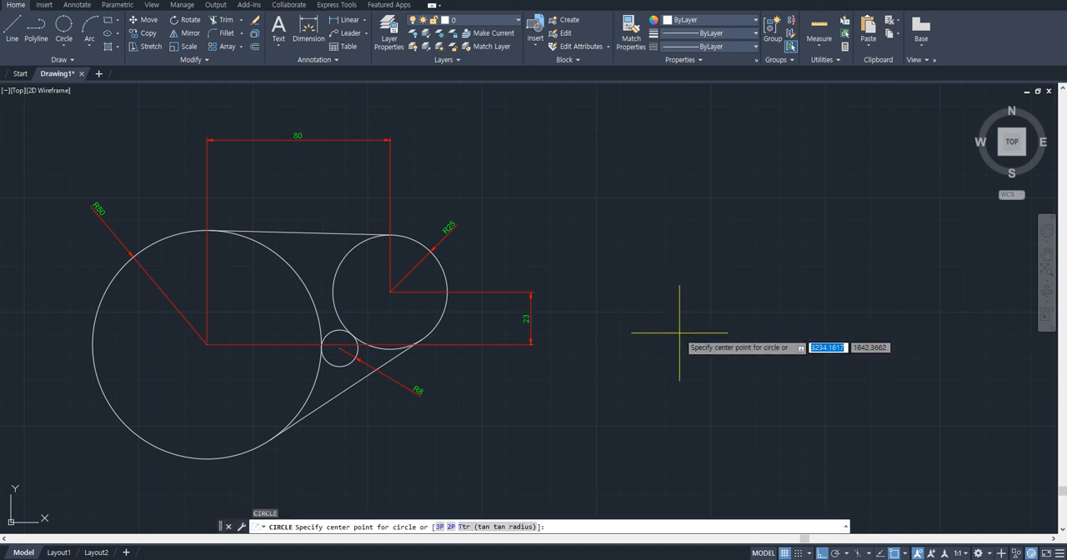
pyautogui.click(713, 351)
pyautogui.write('50')
pyautogui.press('Return')
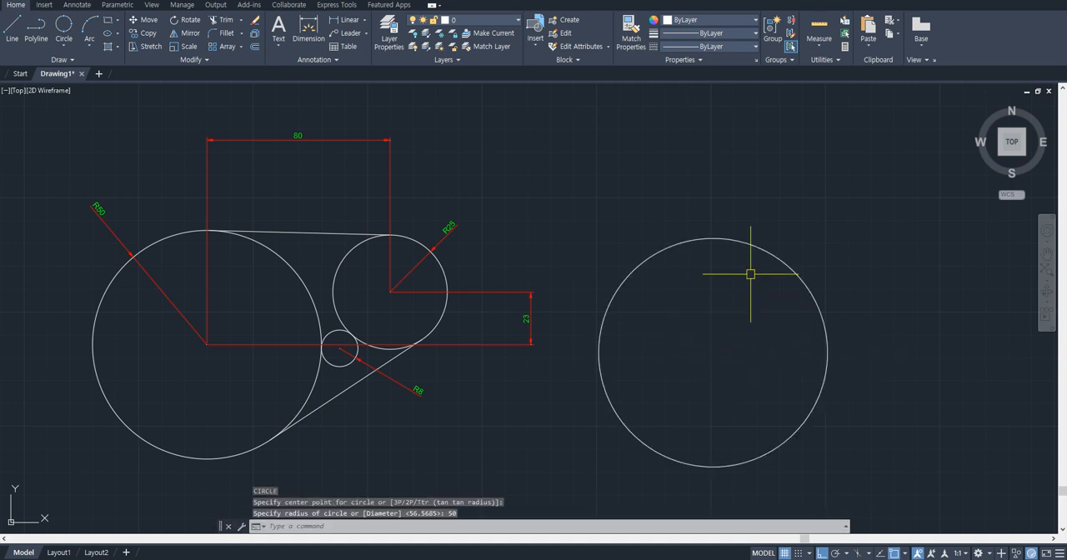
# - Draw guide lines from the new circle's center, 80 horizontally away from the original drawing and 23 straight up
pyautogui.write('l')
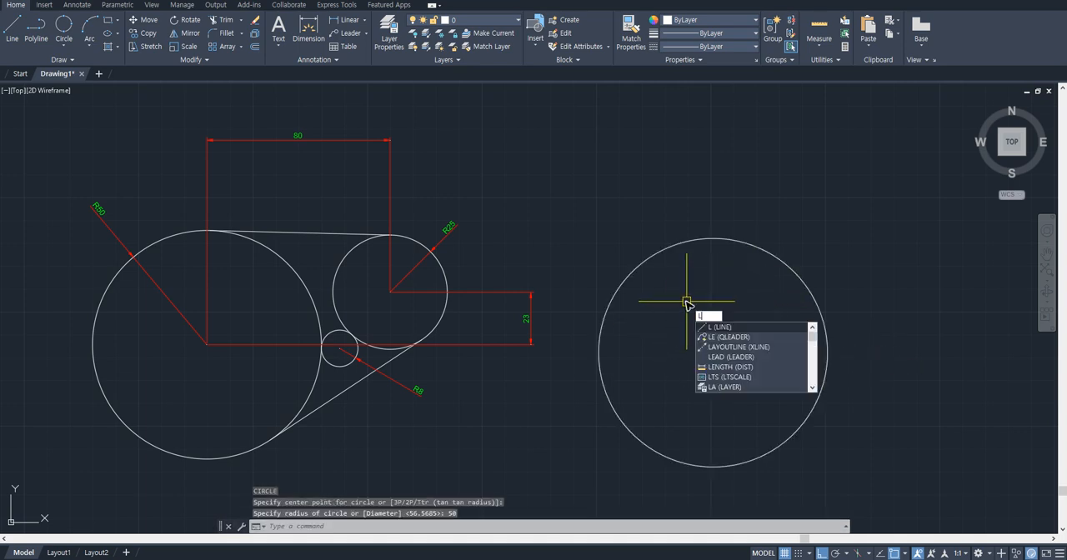
pyautogui.press('Return')
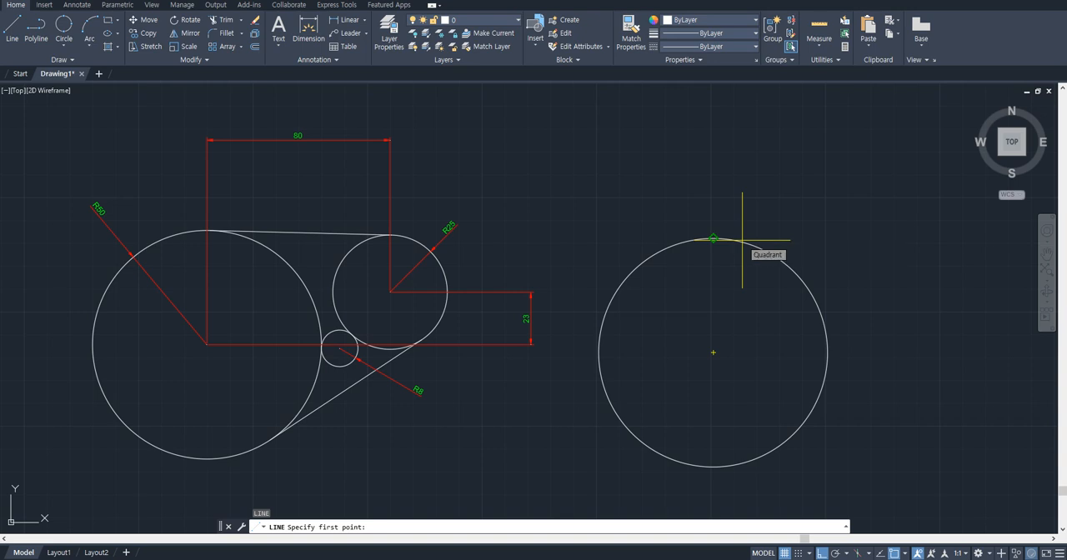
pyautogui.click(714, 350)
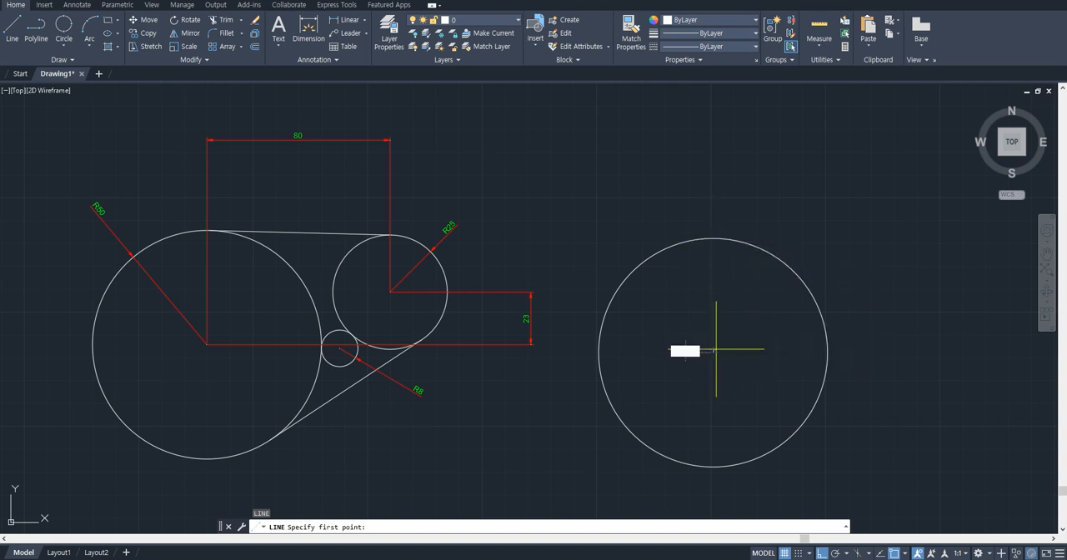
pyautogui.moveTo(850, 325); pyautogui.dragTo(825, 325, button='middle')
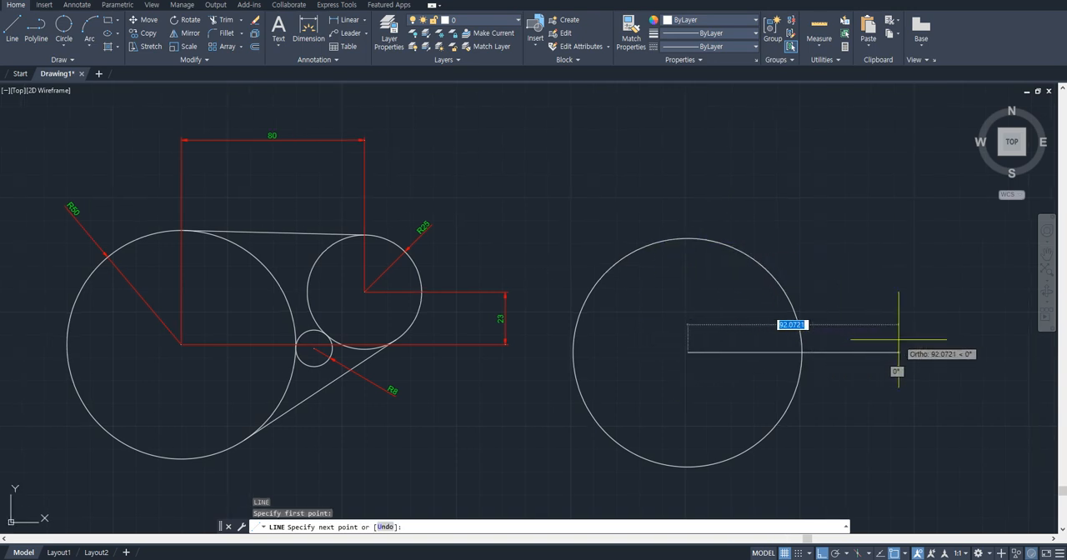
pyautogui.press('Return')
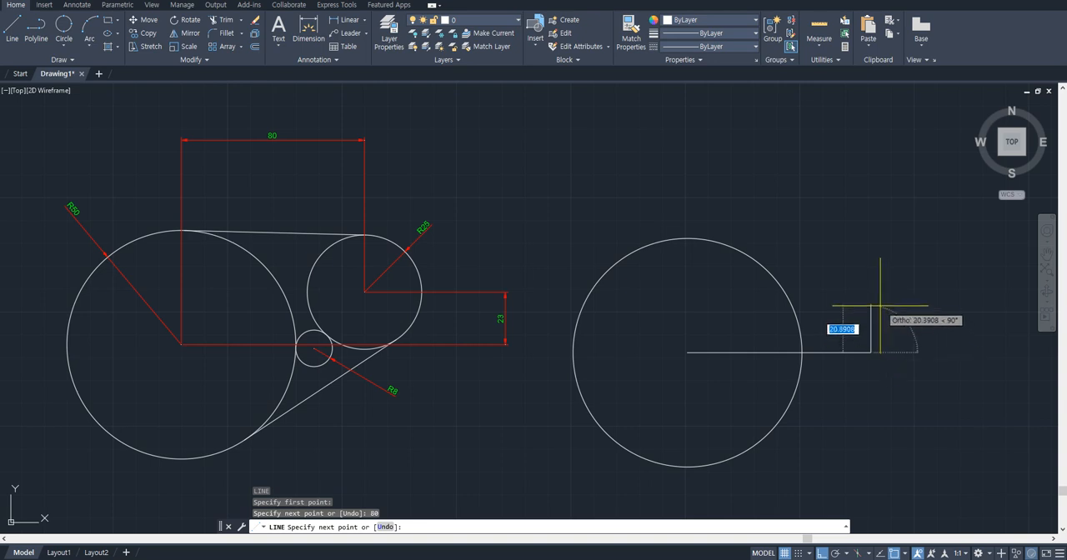
pyautogui.write('23')
pyautogui.press('Return')
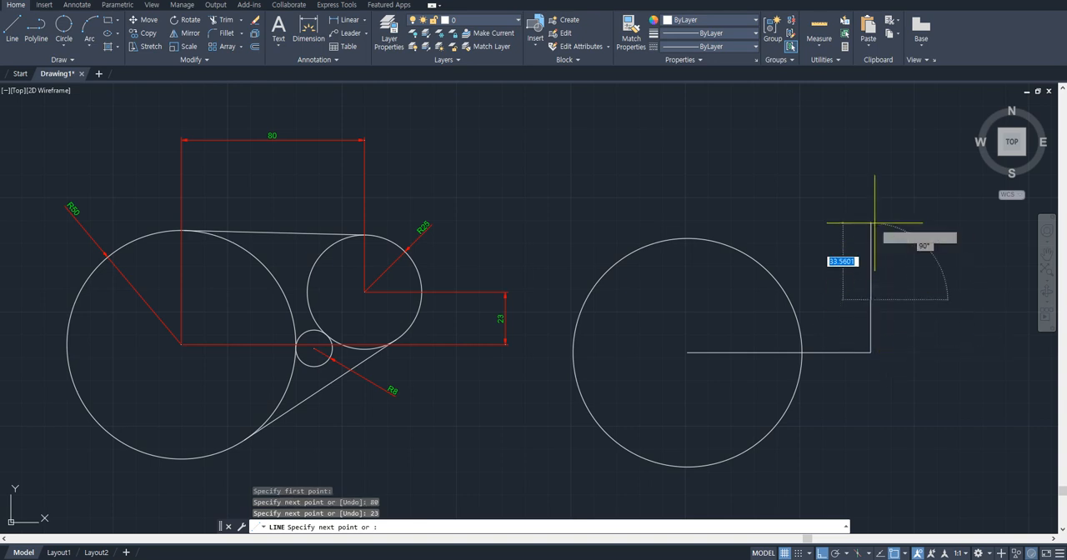
pyautogui.press('Escape')
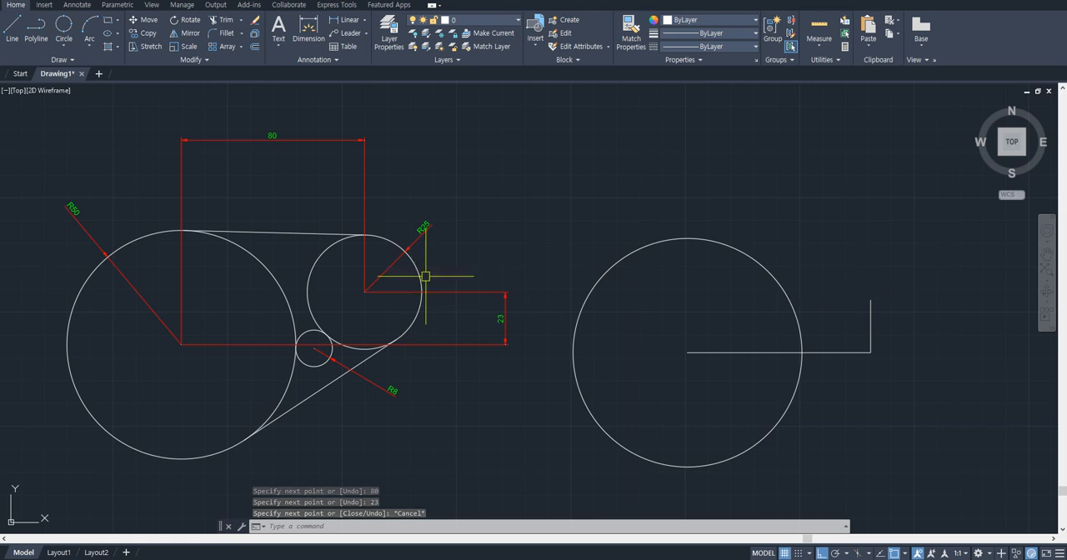
# - Draw a circle of radius 25 centered on the upper end of the 23-long guide line
pyautogui.write('c')
pyautogui.press('Return')
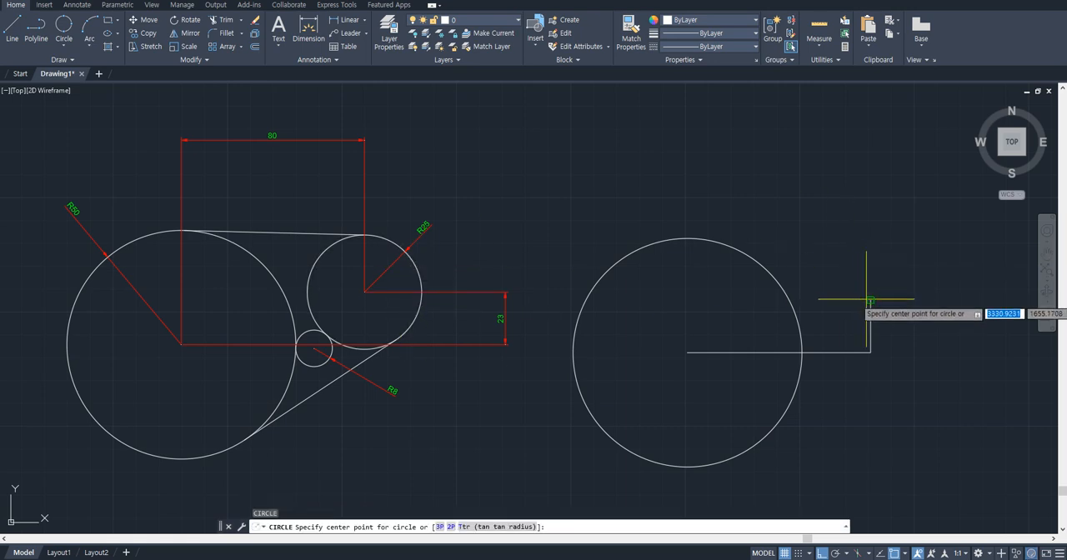
pyautogui.click(868, 298)
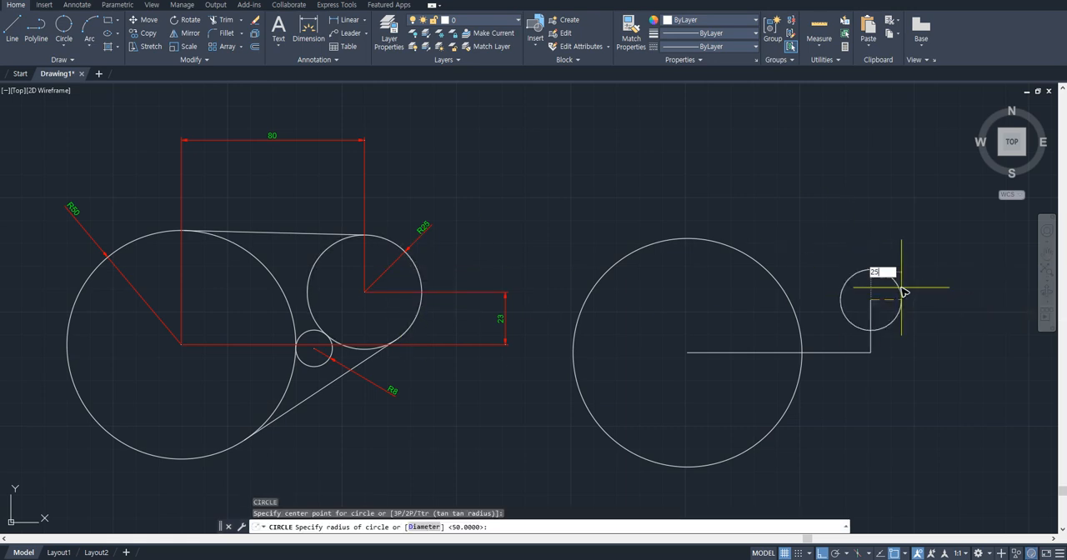
pyautogui.press('Return')
# - Erase the horizontal and vertical guide lines between the two new circles
pyautogui.click(870, 333)
pyautogui.click(817, 352)
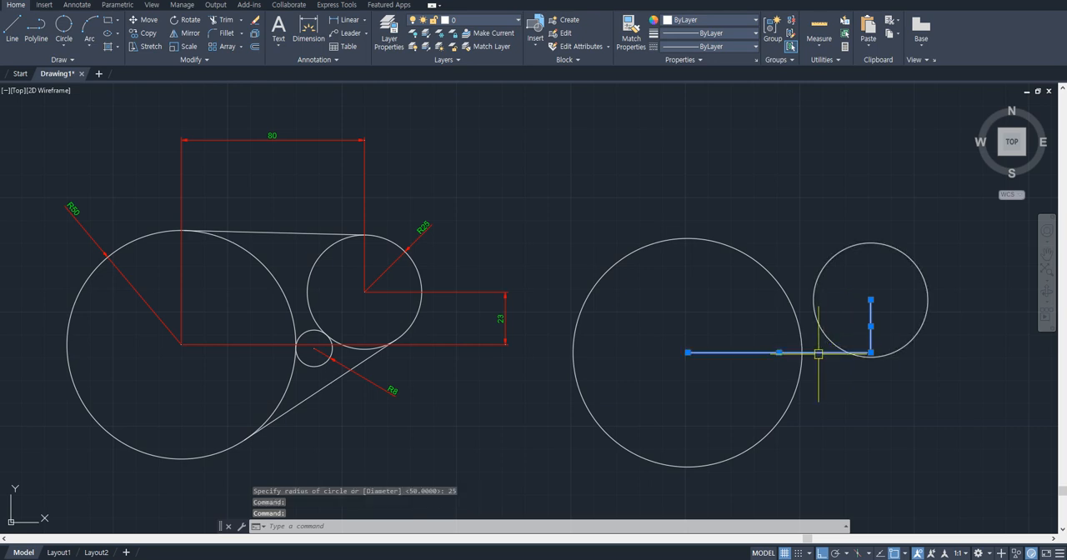
pyautogui.write('e')
pyautogui.press('Return')
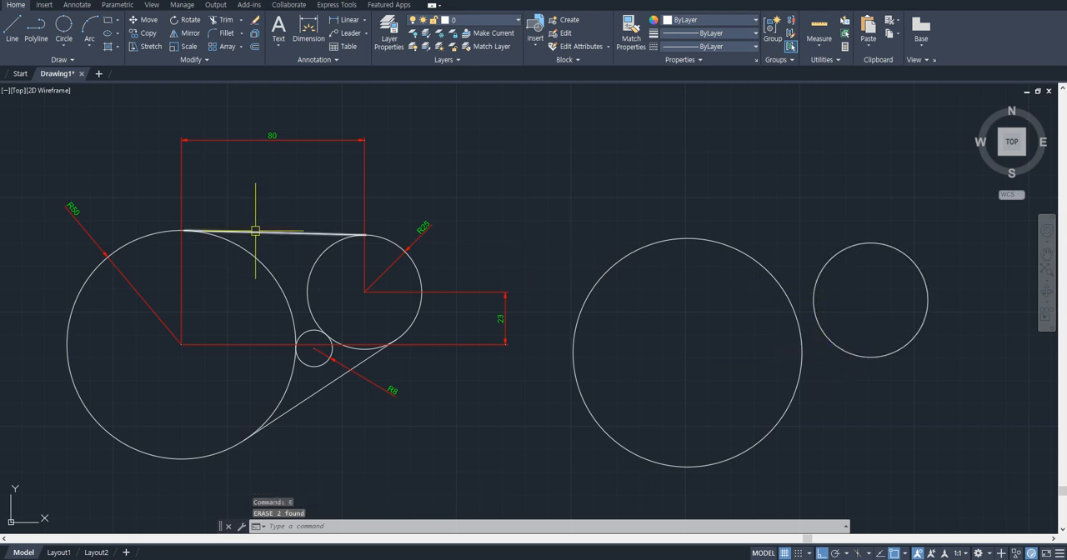
# - Draw a Tan, Tan, Radius circle of radius 8 tangent to the facing lower sides of the two new circles
pyautogui.scroll(4, 350, 388)
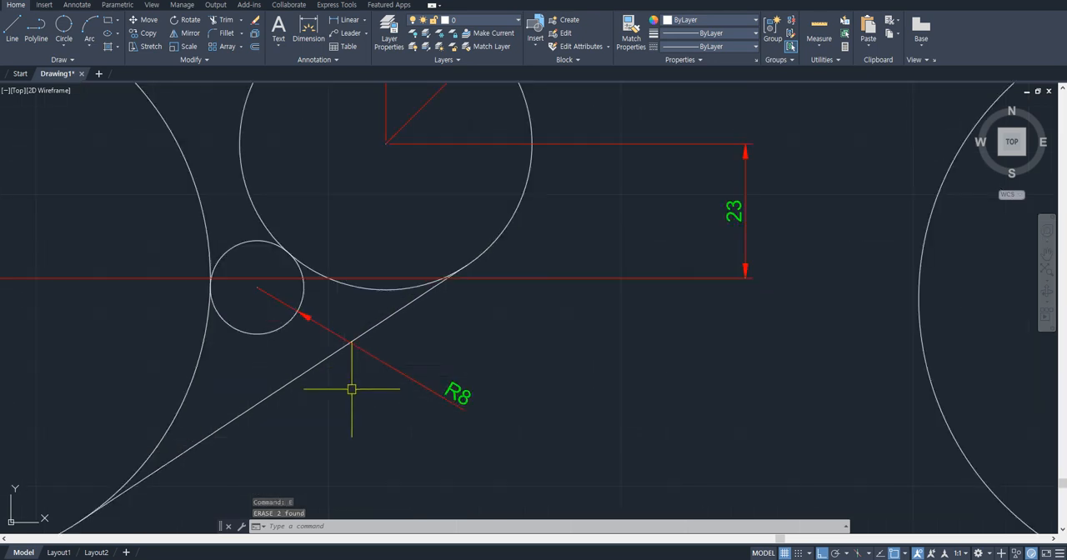
pyautogui.scroll(-4, 352, 389)
pyautogui.moveTo(810, 356); pyautogui.dragTo(803, 357, button='middle')
pyautogui.scroll(2, 803, 356)
pyautogui.write('cc')
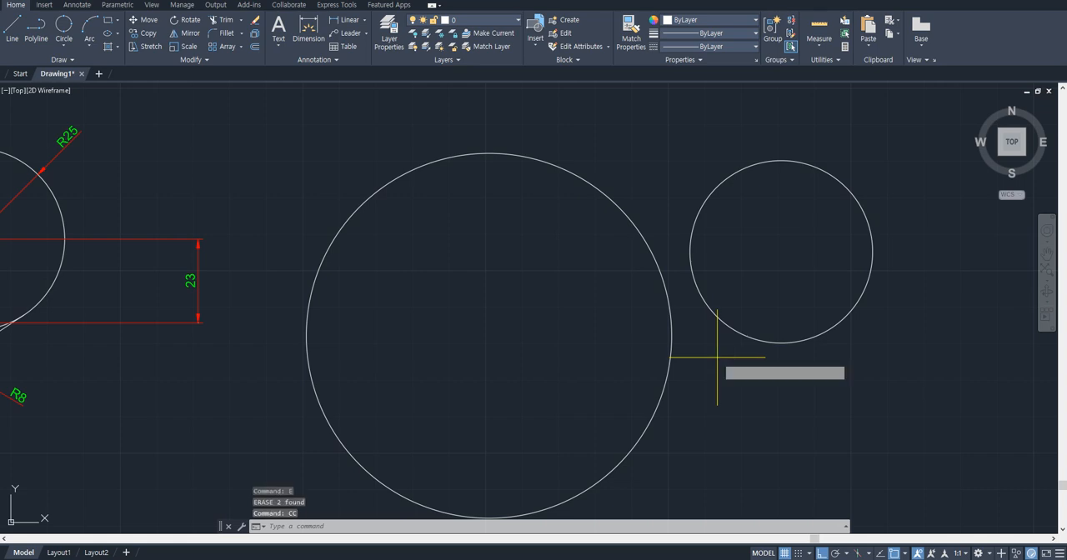
pyautogui.press('Return')
pyautogui.write('t')
pyautogui.press('Return')
pyautogui.click(676, 338)
pyautogui.click(711, 341)
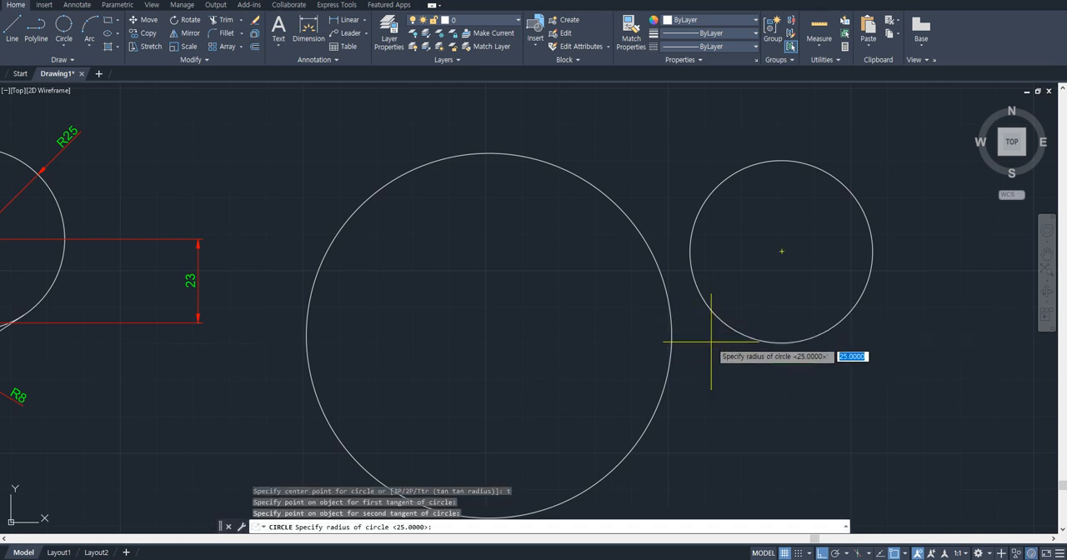
pyautogui.write('8')
pyautogui.press('Return')
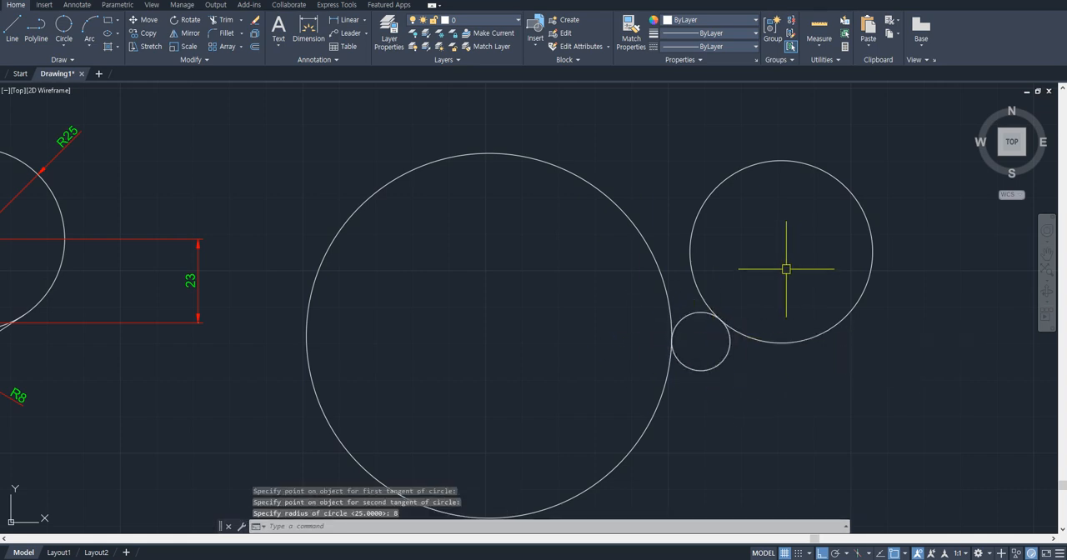
# - Draw a line joining the top quadrants of the new R50 and R25 circles
pyautogui.scroll(-2, 708, 260)
pyautogui.moveTo(708, 260); pyautogui.dragTo(769, 271, button='middle')
pyautogui.moveTo(660, 248); pyautogui.dragTo(664, 250, button='middle')
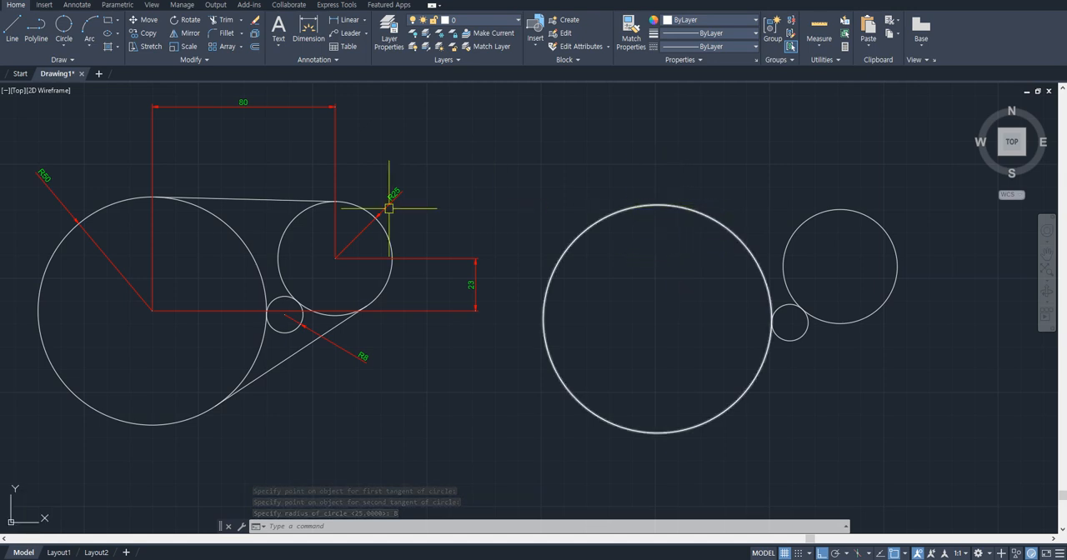
pyautogui.write('l')
pyautogui.press('Return')
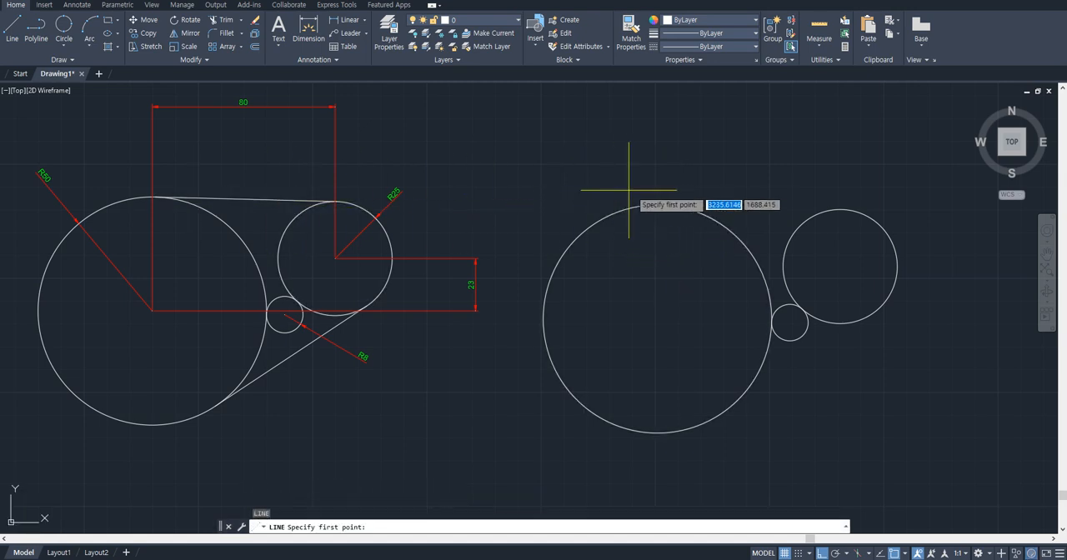
pyautogui.press('ctrl')
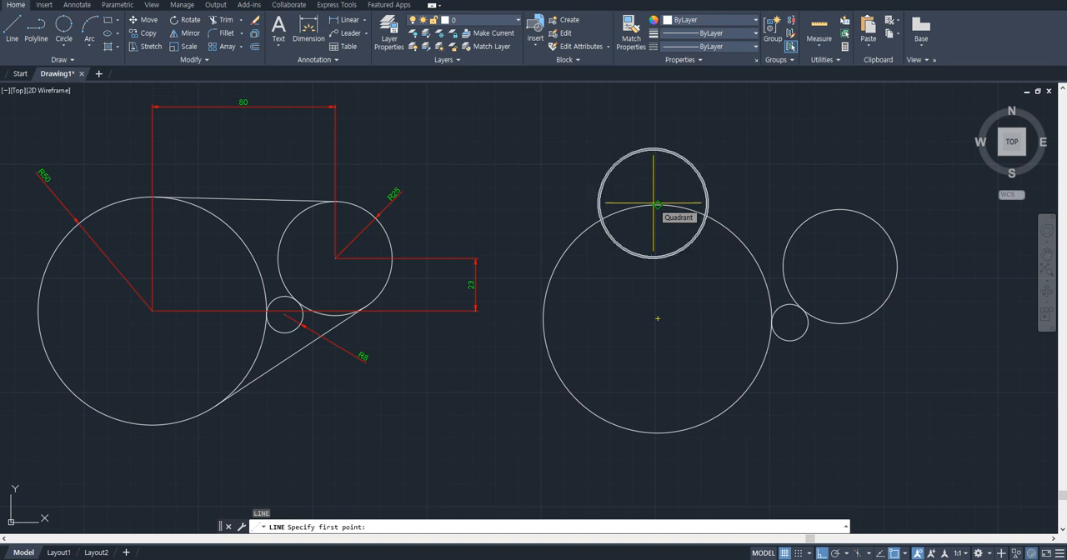
pyautogui.click(655, 202)
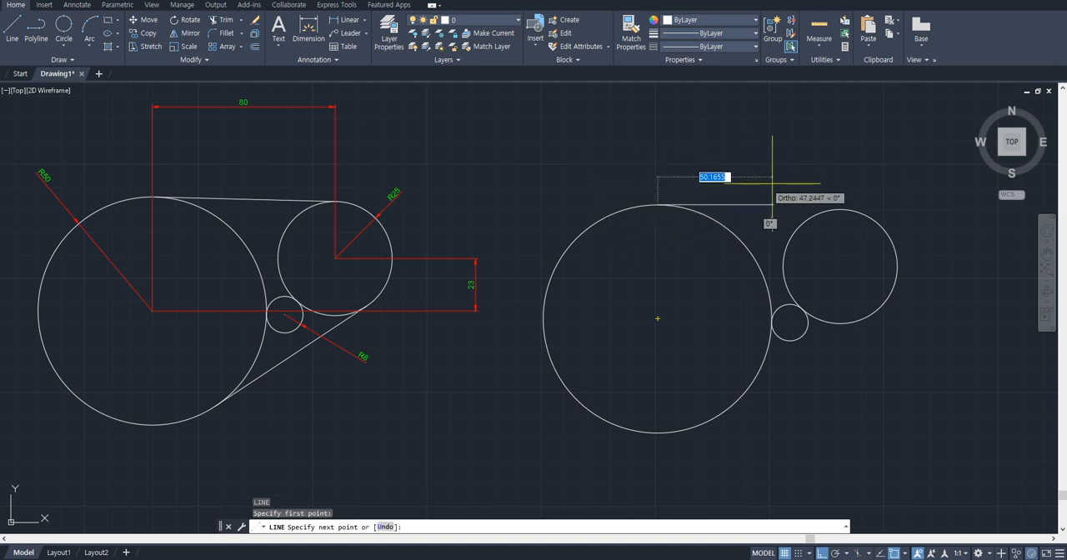
pyautogui.scroll(6, 869, 215)
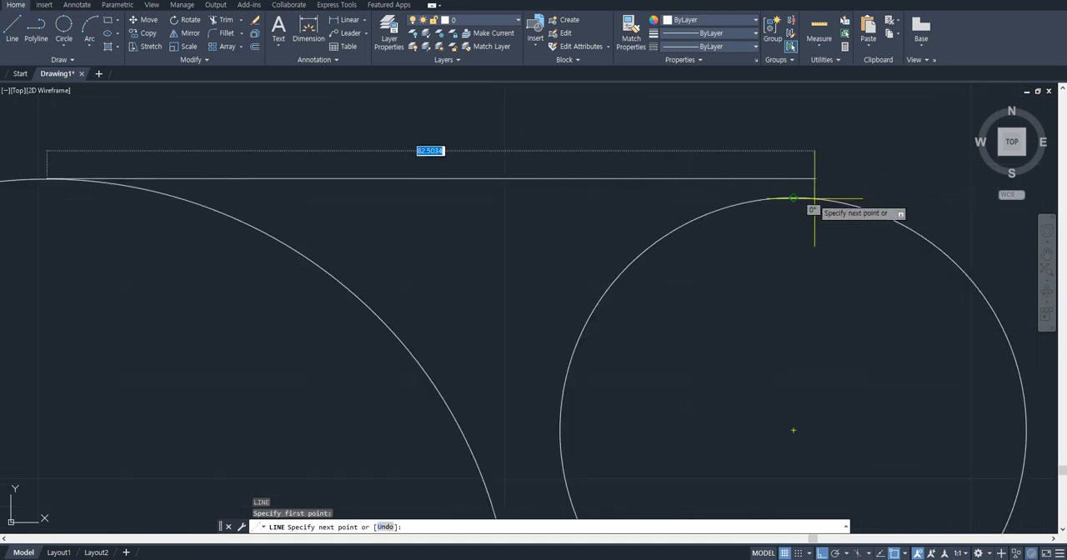
pyautogui.scroll(-4, 791, 254)
pyautogui.click(765, 255)
pyautogui.press('Escape')
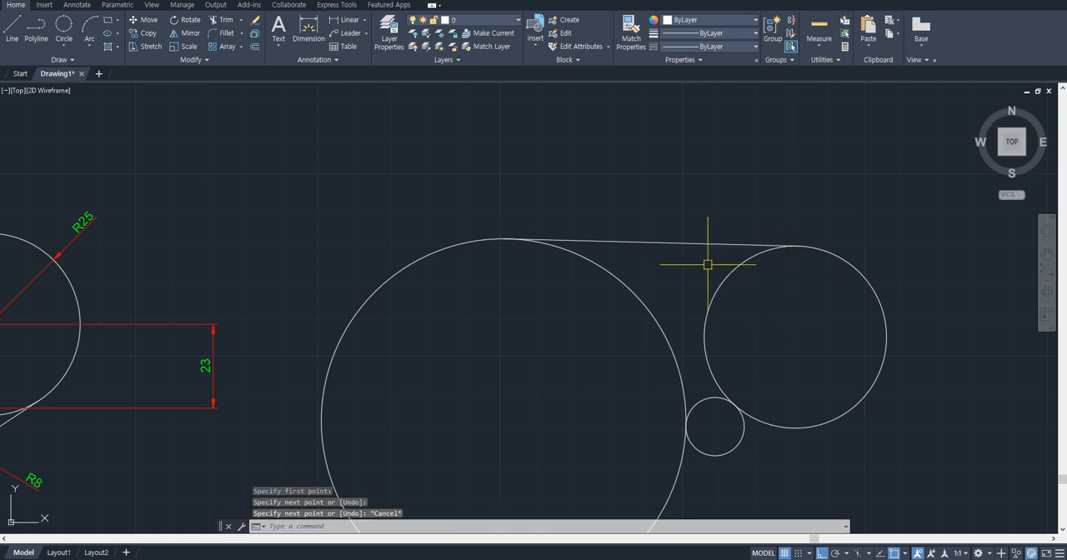
# - Try a line from the new R50 circle's bottom quadrant to the R25 circle's bottom quadrant
pyautogui.moveTo(707, 261); pyautogui.dragTo(737, 228, button='middle')
pyautogui.scroll(-2, 737, 227)
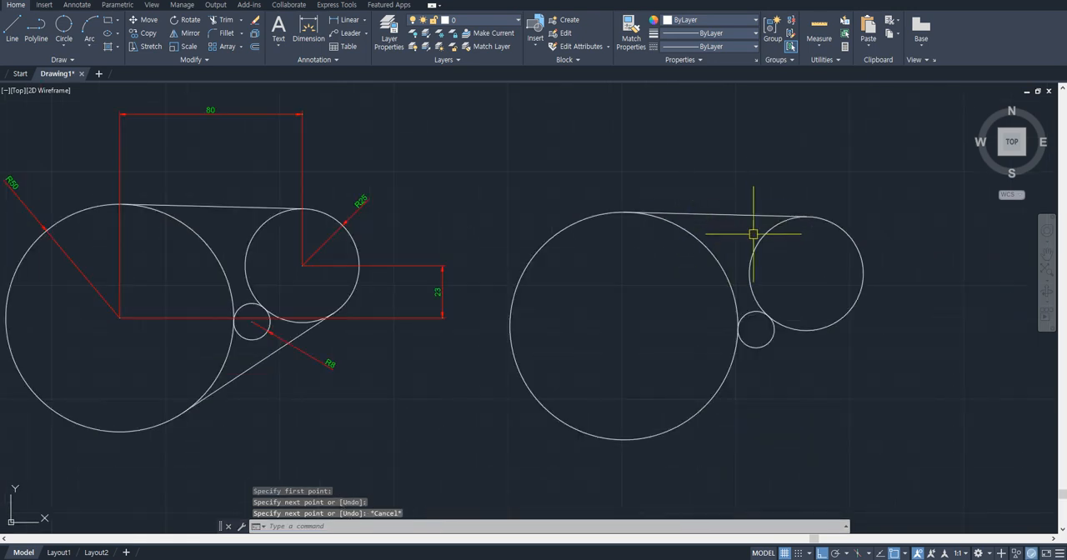
pyautogui.scroll(4, 650, 220)
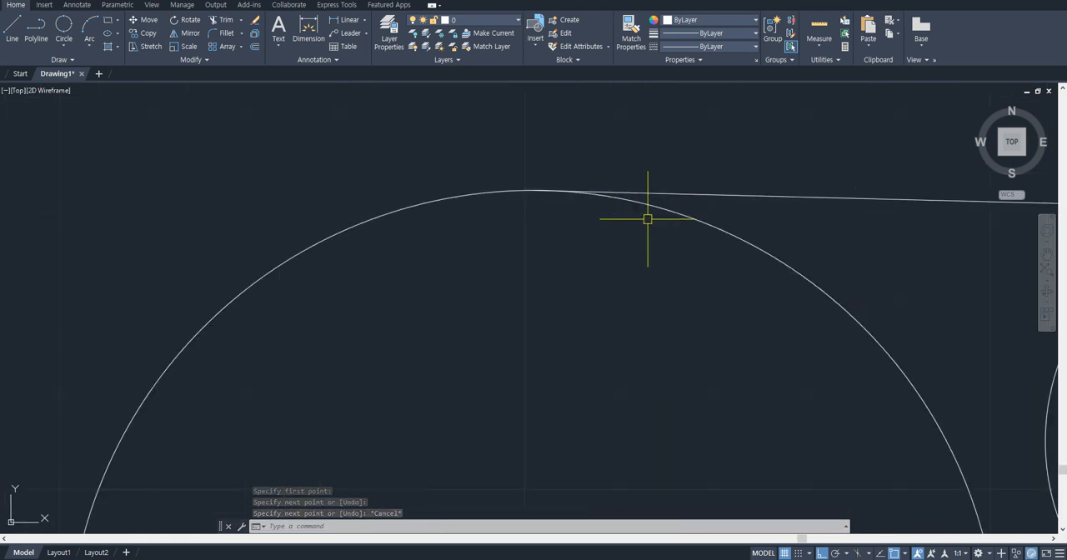
pyautogui.scroll(-4, 647, 219)
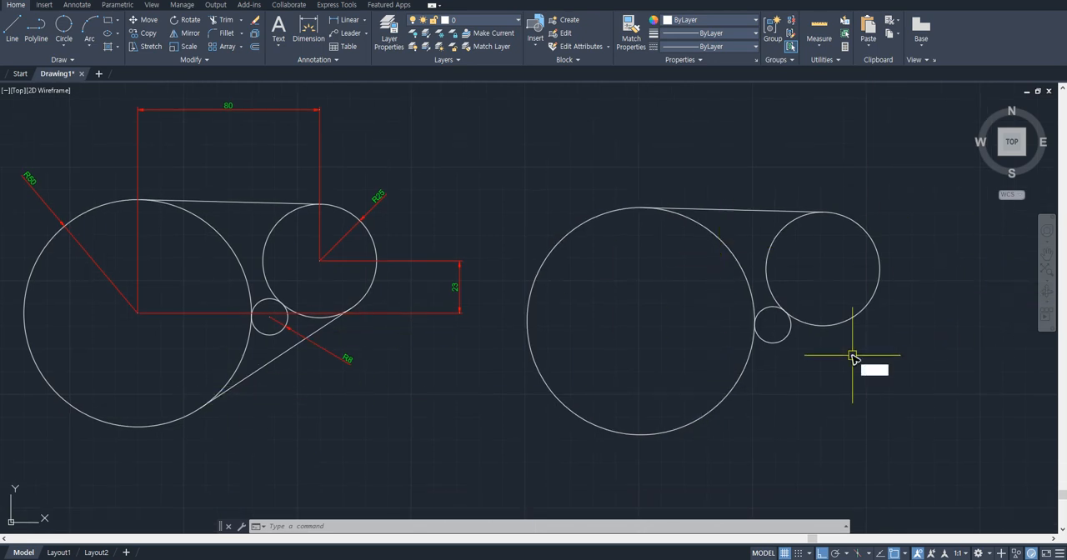
pyautogui.press('l')
pyautogui.press('Return')
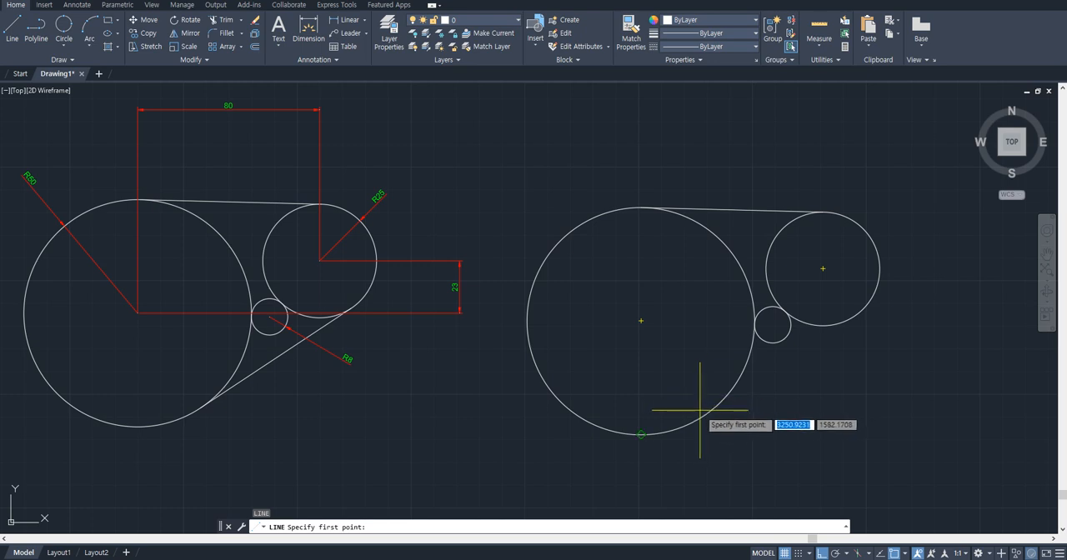
pyautogui.click(700, 410)
pyautogui.click(825, 326)
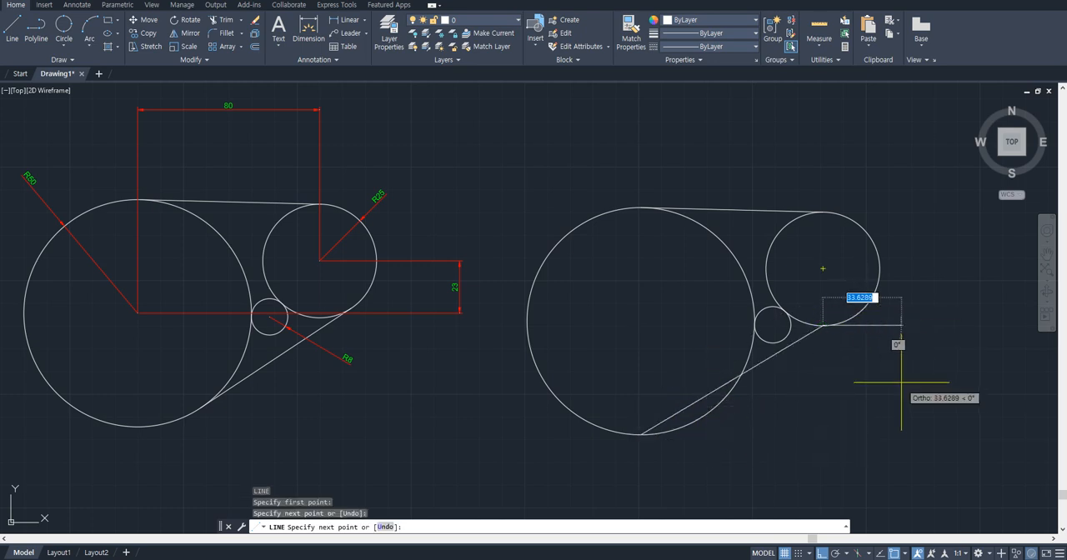
pyautogui.press('Escape')
# - Try a line from the new R50 circle's bottom quadrant to the R25 circle's right quadrant, and erase it
pyautogui.write('l')
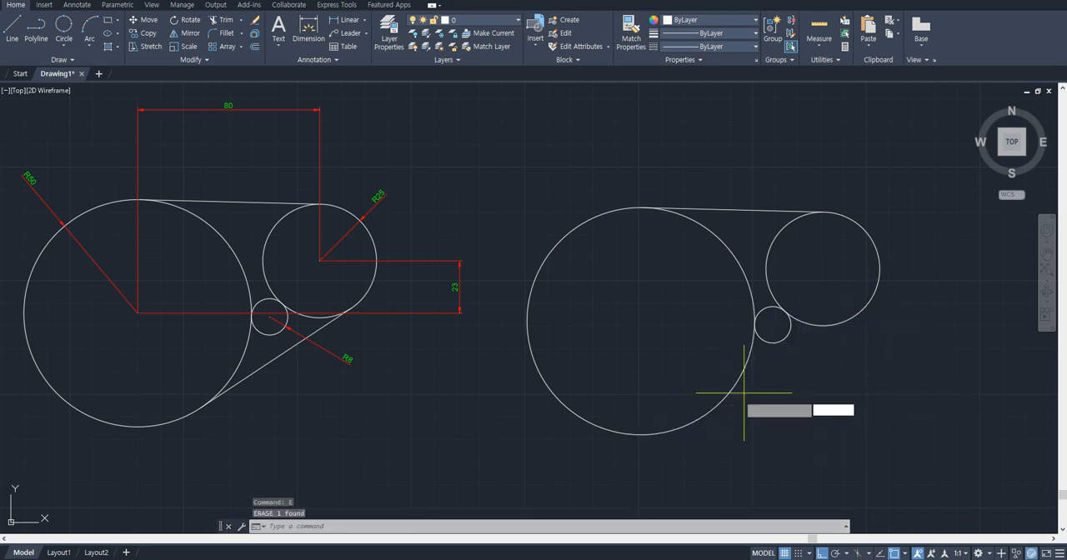
pyautogui.press('Return')
pyautogui.click(642, 433)
pyautogui.click(874, 303)
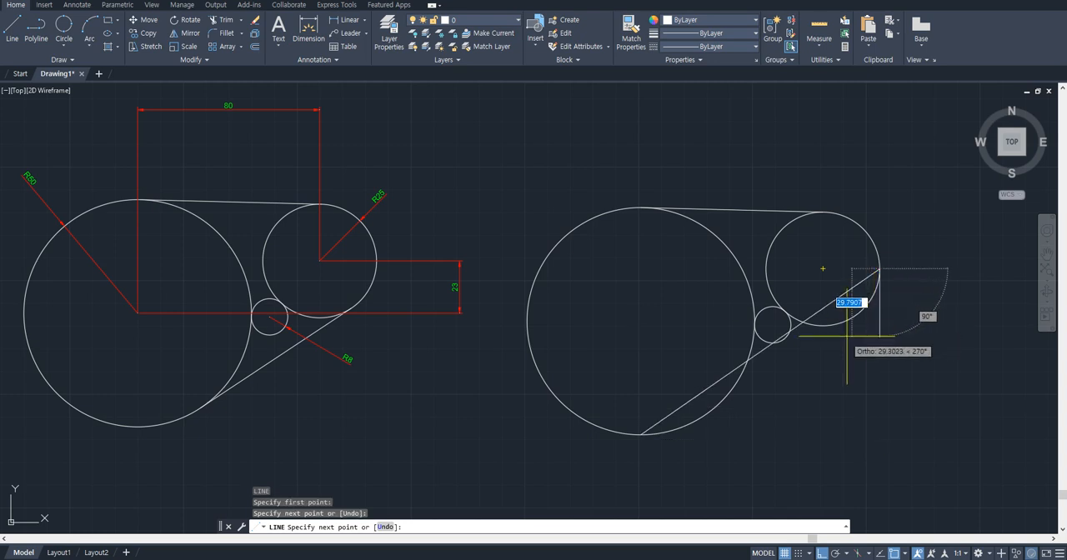
pyautogui.press('Escape')
pyautogui.click(760, 353)
pyautogui.write('e')
pyautogui.press('Return')
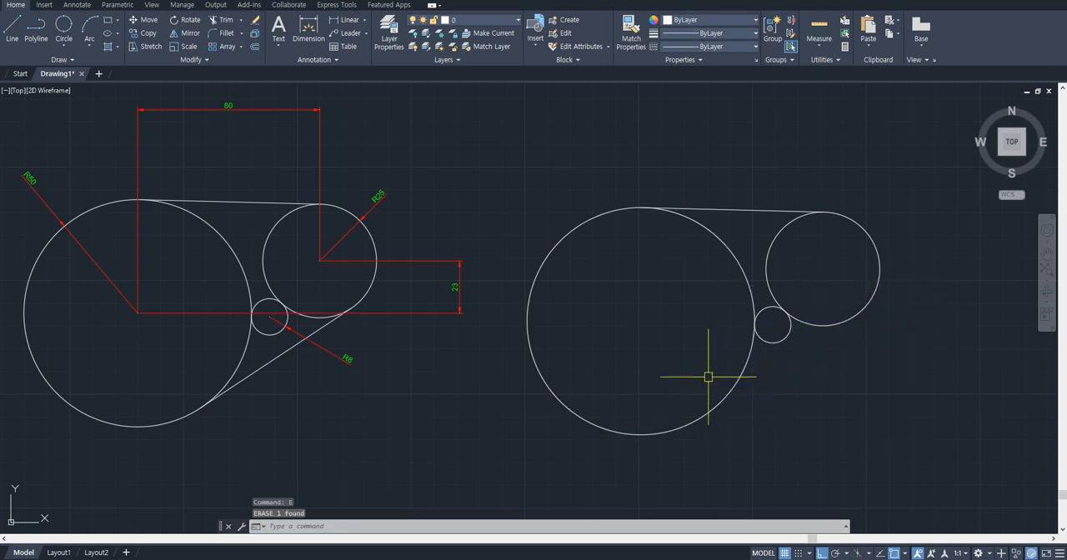
# - Enable the Tangent object snap in the drafting settings
pyautogui.write('o')
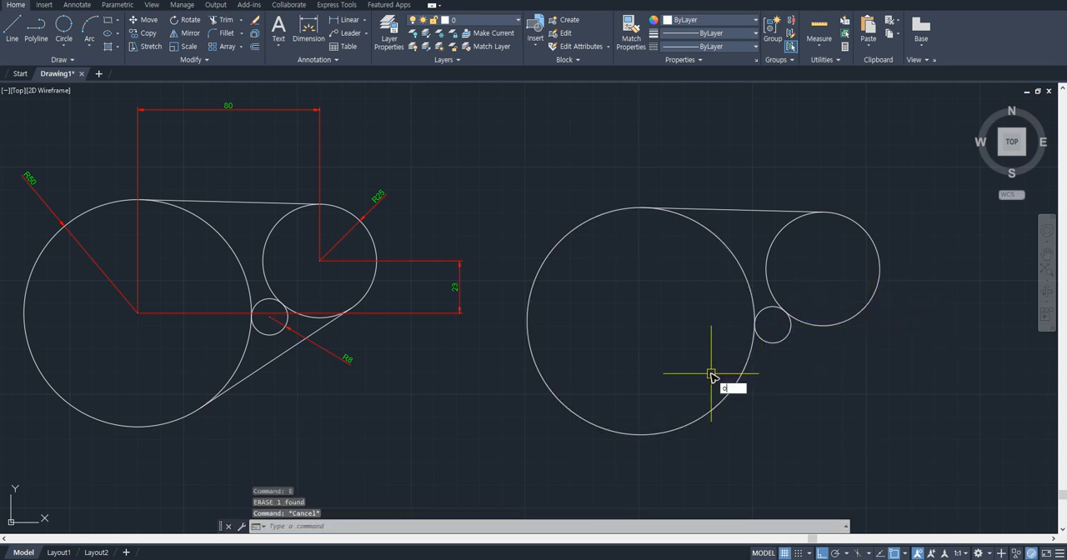
pyautogui.write('s')
pyautogui.press('Return')
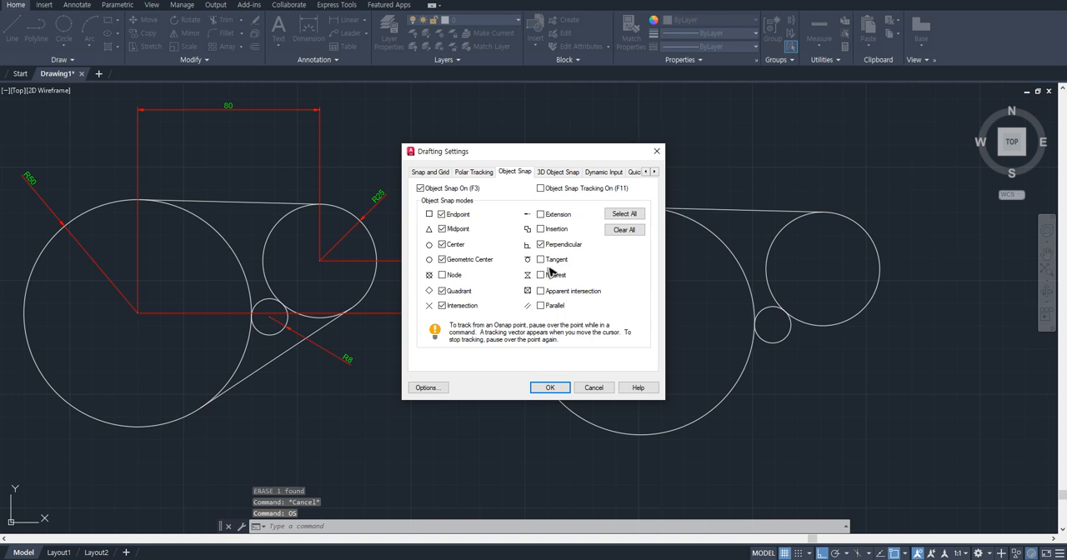
pyautogui.click(549, 389)
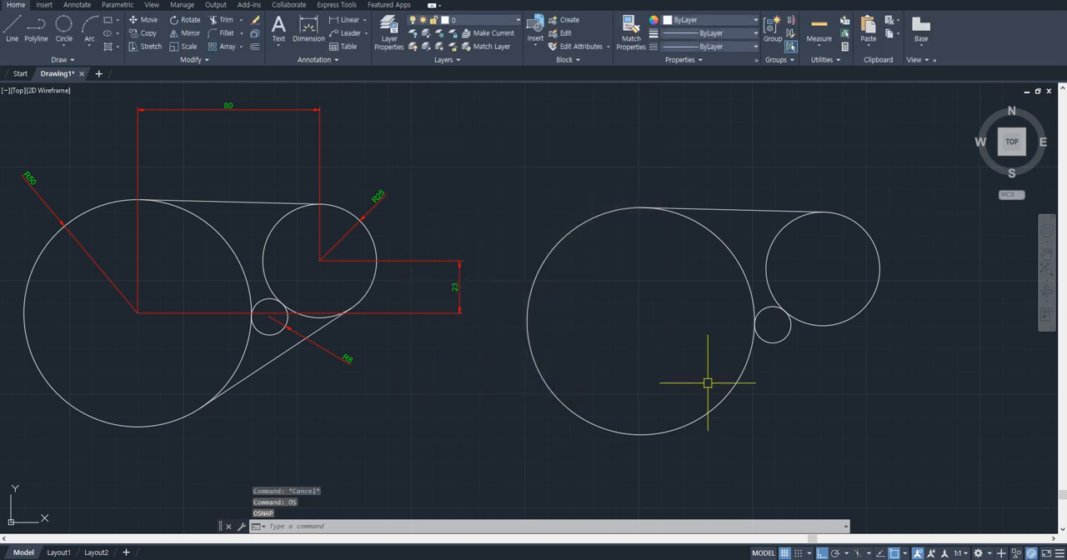
# - Draw a line from the new R50 circle's bottom quadrant to the tangent point on the R25 circle's lower right side
pyautogui.write('l')
pyautogui.press('Return')
pyautogui.click(640, 434)
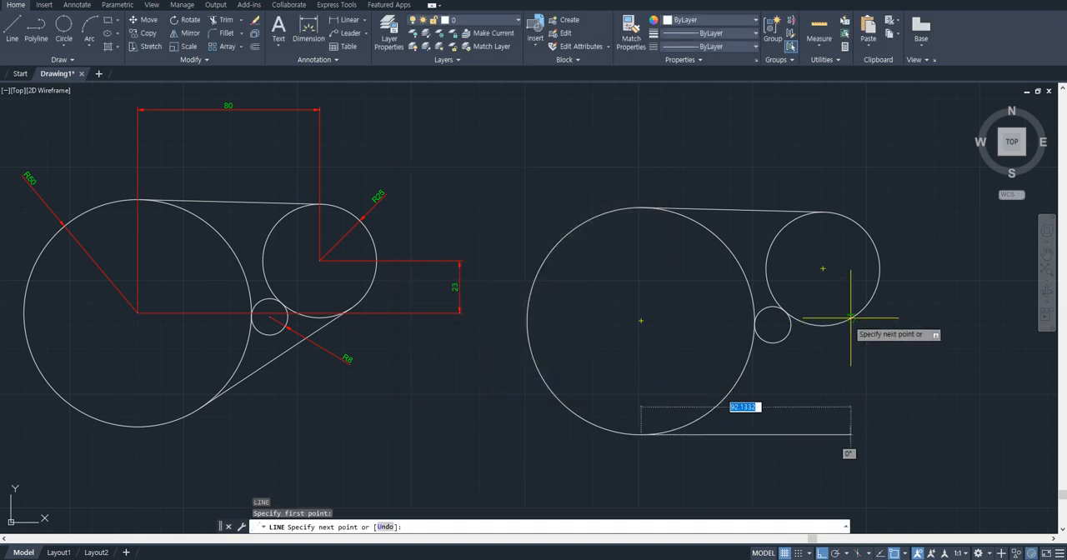
pyautogui.click(848, 320)
pyautogui.press('Escape')
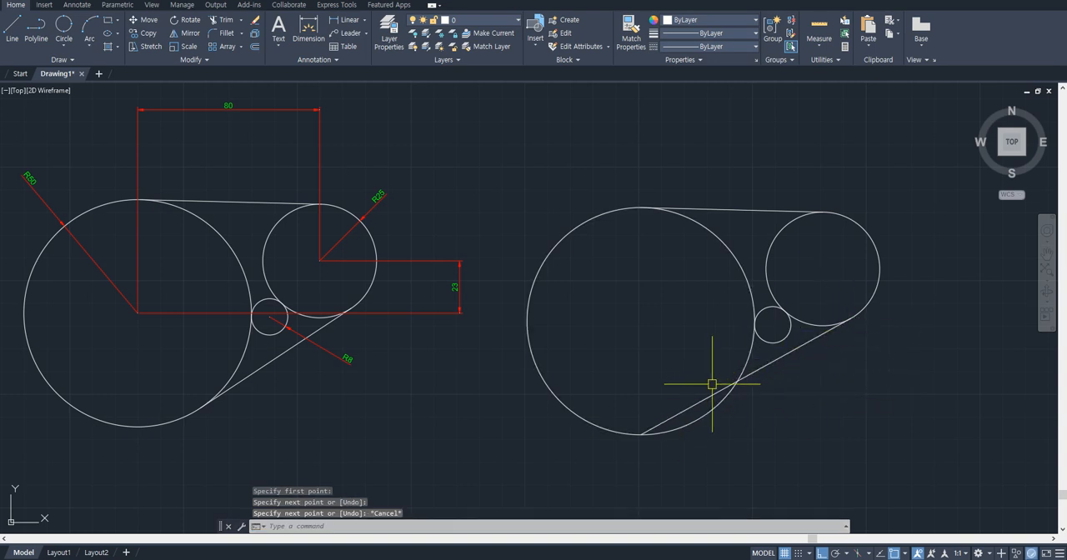
# - Stretch the lower line's end from the R50 circle's bottom quadrant to the tangent point on that circle
pyautogui.click(679, 410)
pyautogui.click(644, 431)
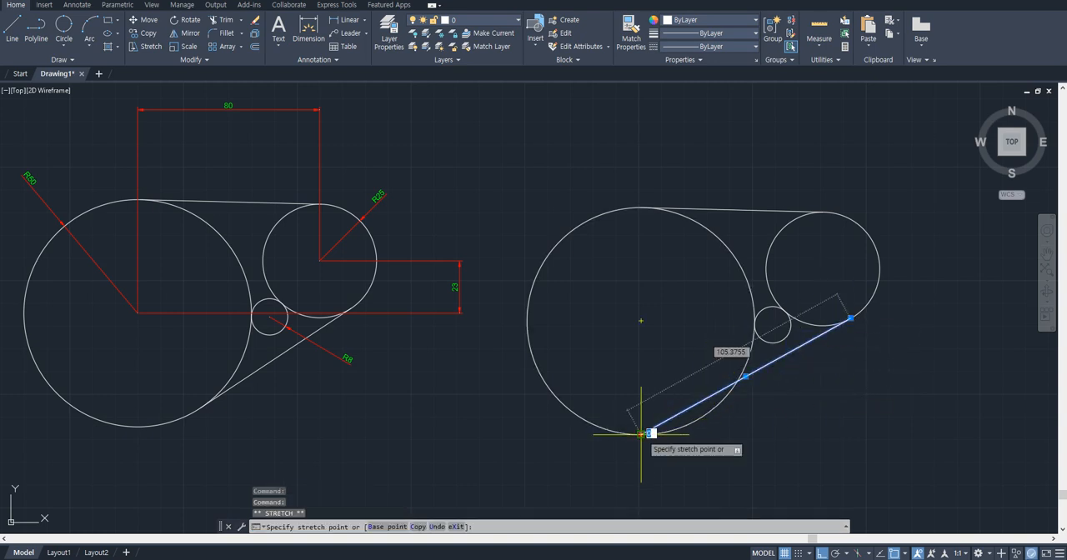
pyautogui.click(713, 412)
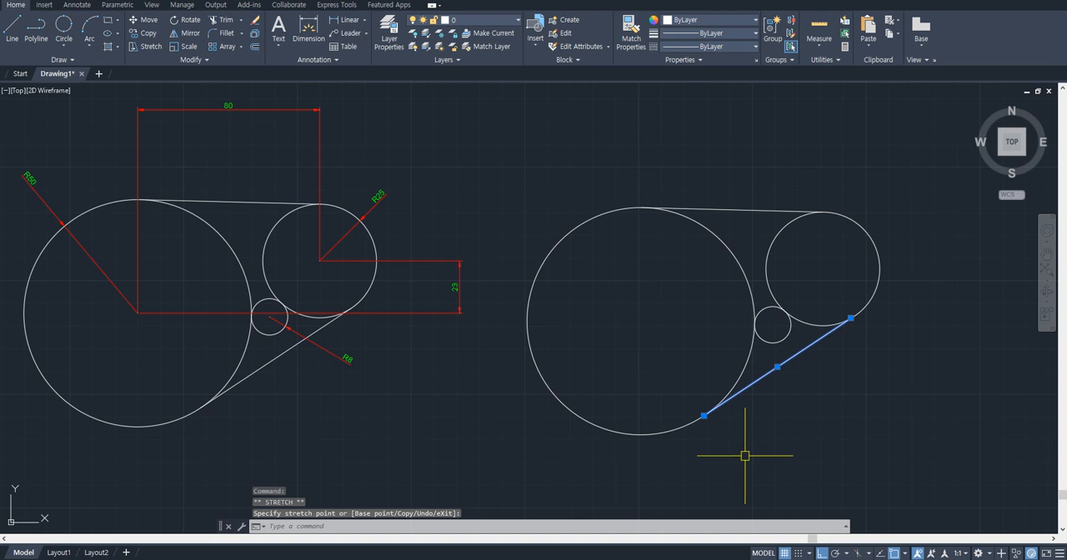
pyautogui.press('Escape')
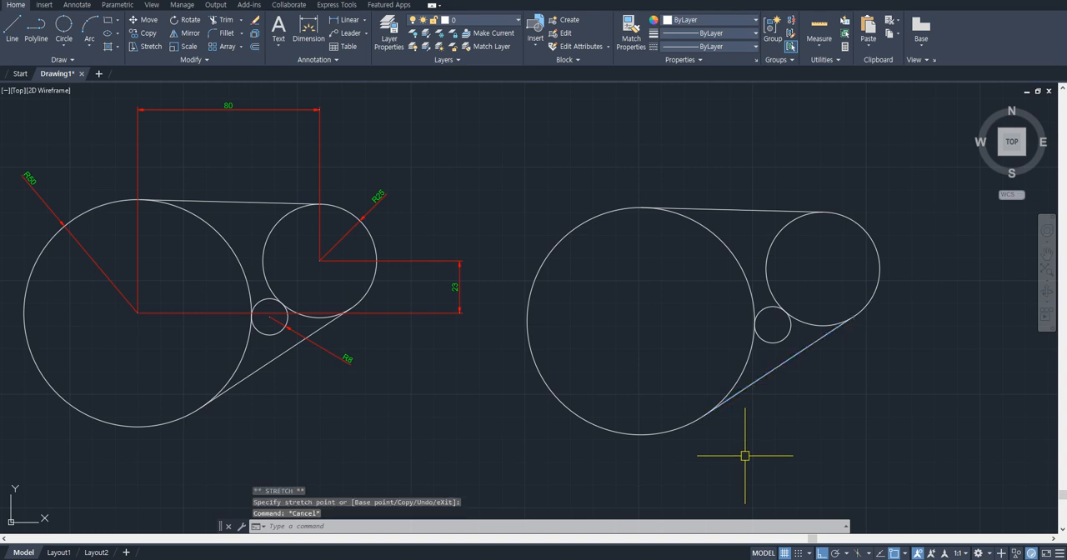
# - Erase the lower line between the new R50 and R25 circles
pyautogui.click(774, 369)
pyautogui.write('E')
pyautogui.press('Return')
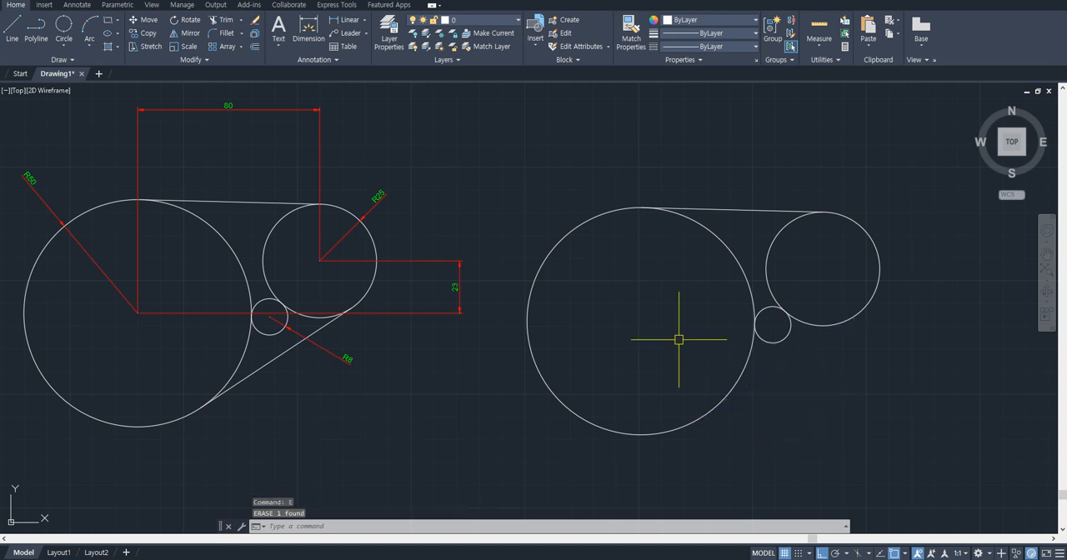
# - Review the Tangent option in the object snap settings
pyautogui.write('os')
pyautogui.press('Return')
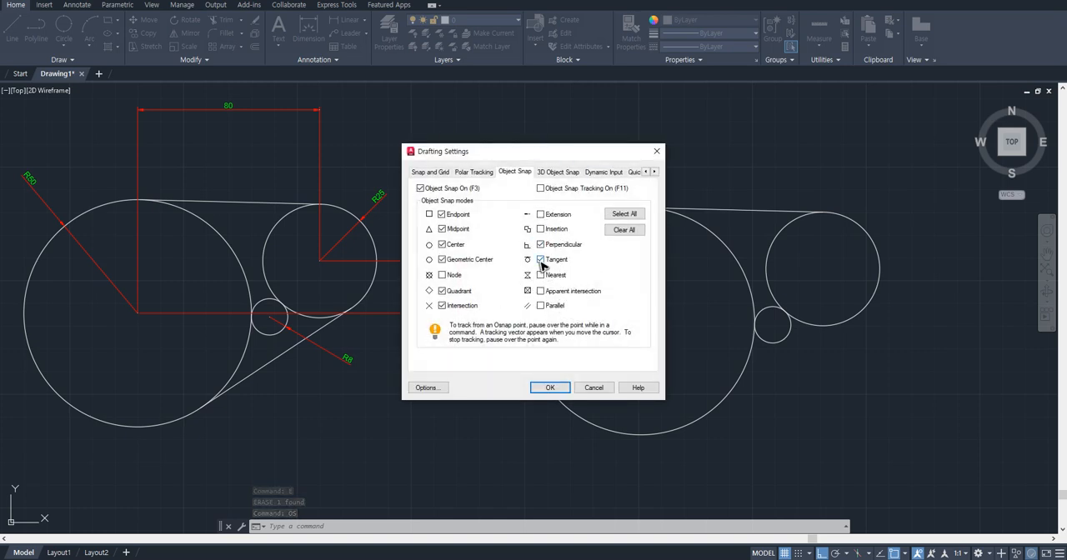
pyautogui.press('Return')
# - Redraw the lower line from the R50 circle's bottom quadrant to the R25 circle's lower right tangent point
pyautogui.write('l')
pyautogui.press('Return')
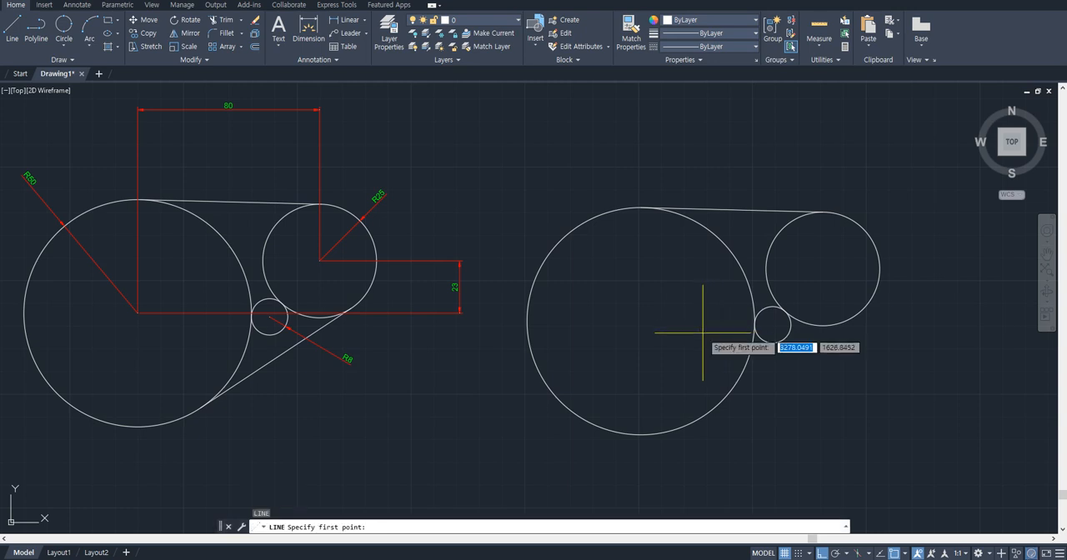
pyautogui.click(641, 434)
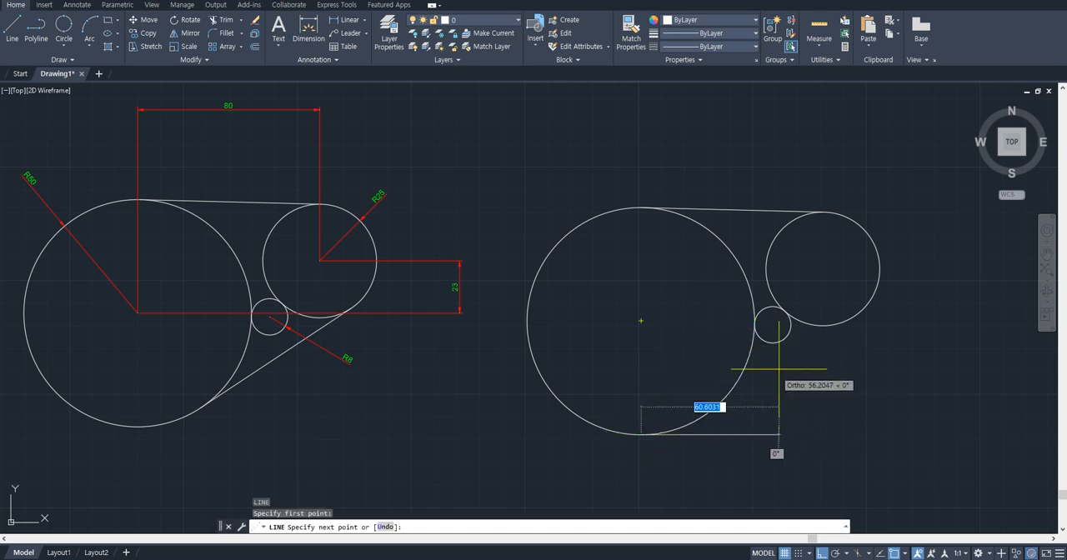
pyautogui.click(845, 322)
pyautogui.press('Escape')
# - Stretch the redrawn line's lower end to the tangent point on the R50 circle, and delete the line
pyautogui.click(784, 355)
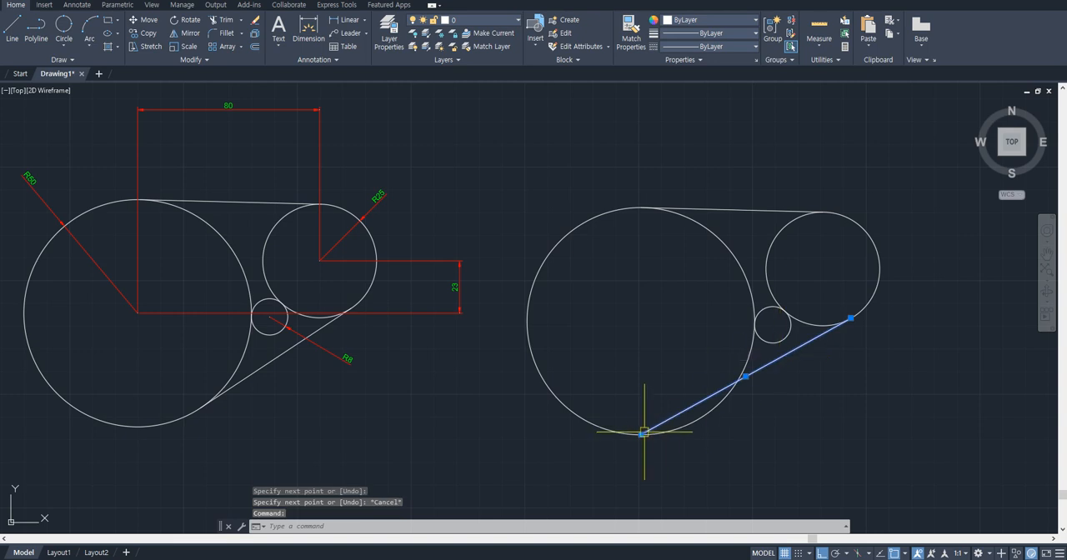
pyautogui.click(641, 433)
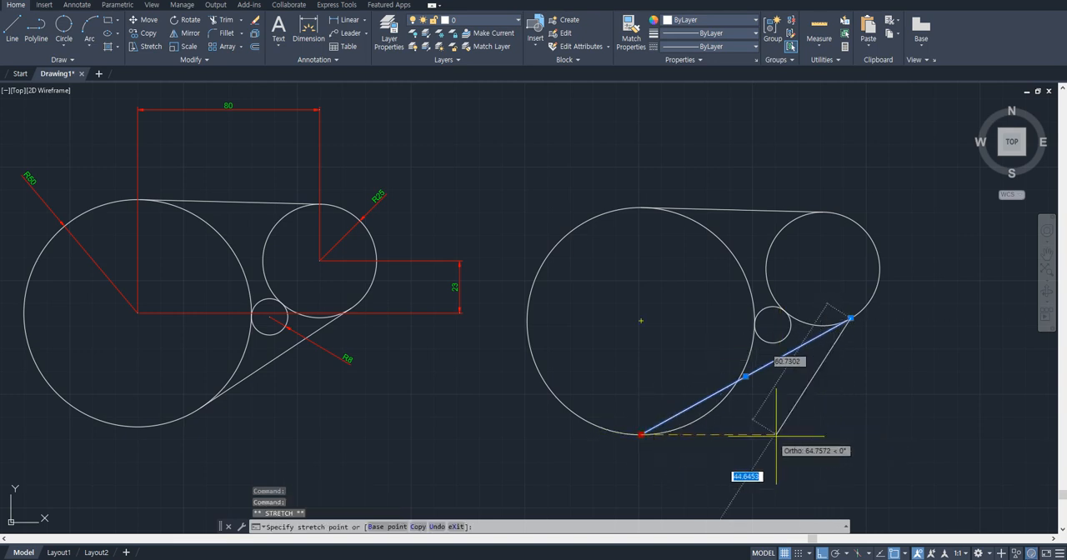
pyautogui.click(712, 412)
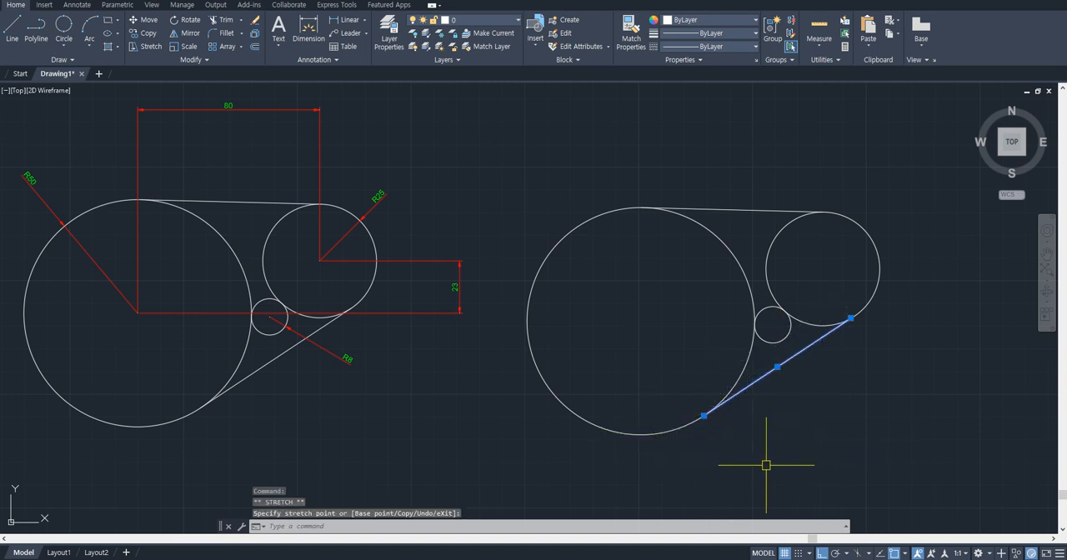
pyautogui.press('Escape')
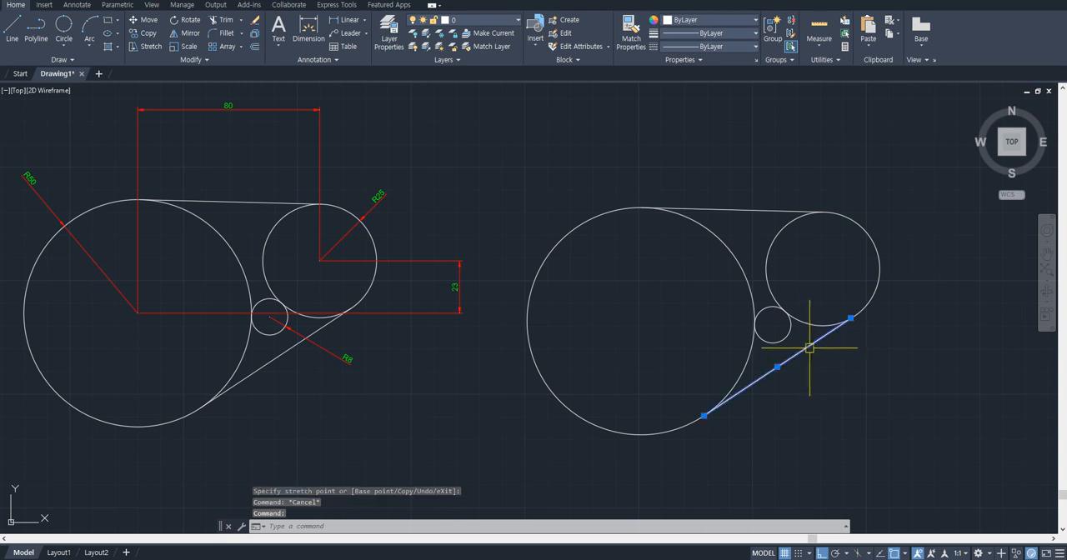
pyautogui.press('Delete')
# - Draw a line tangent to the lower sides of the new R50 and R25 circles, using a Tangent snap override at each end
pyautogui.moveTo(775, 357); pyautogui.dragTo(691, 353, button='middle')
pyautogui.write('l')
pyautogui.press('Return')
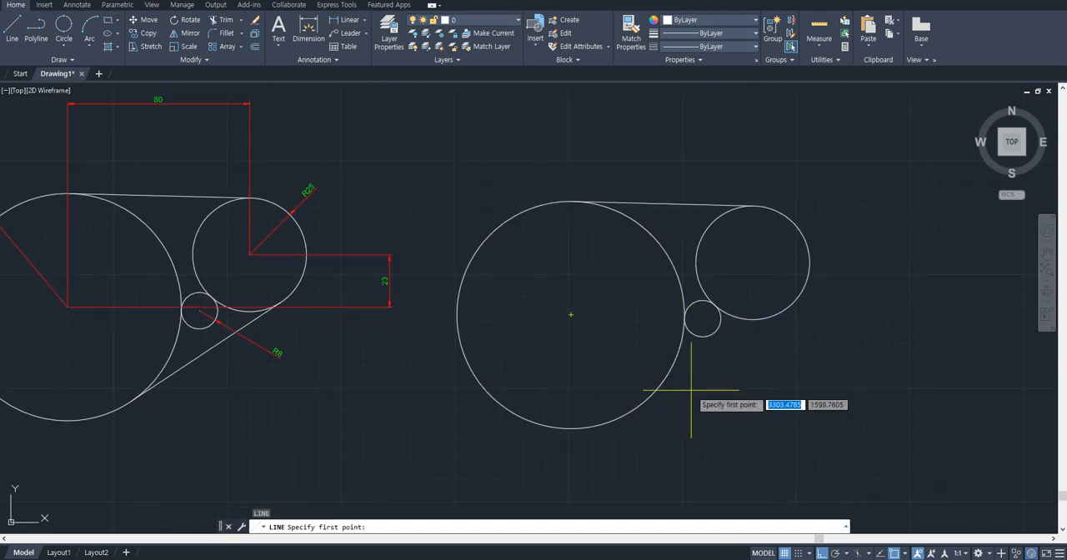
pyautogui.keyDown('shift'); pyautogui.rightClick(640, 287); pyautogui.keyUp('shift')
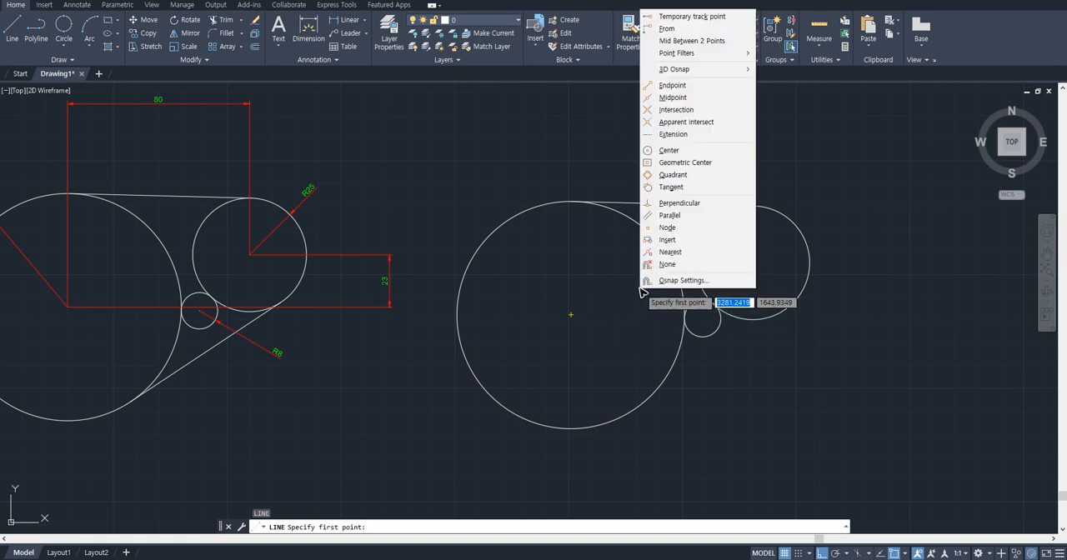
pyautogui.click(713, 188)
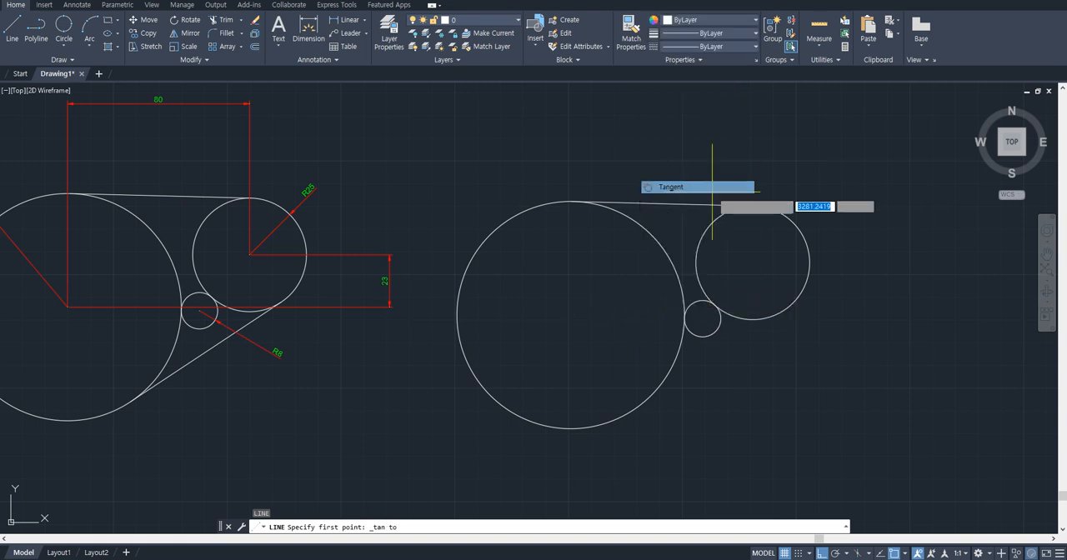
pyautogui.click(614, 412)
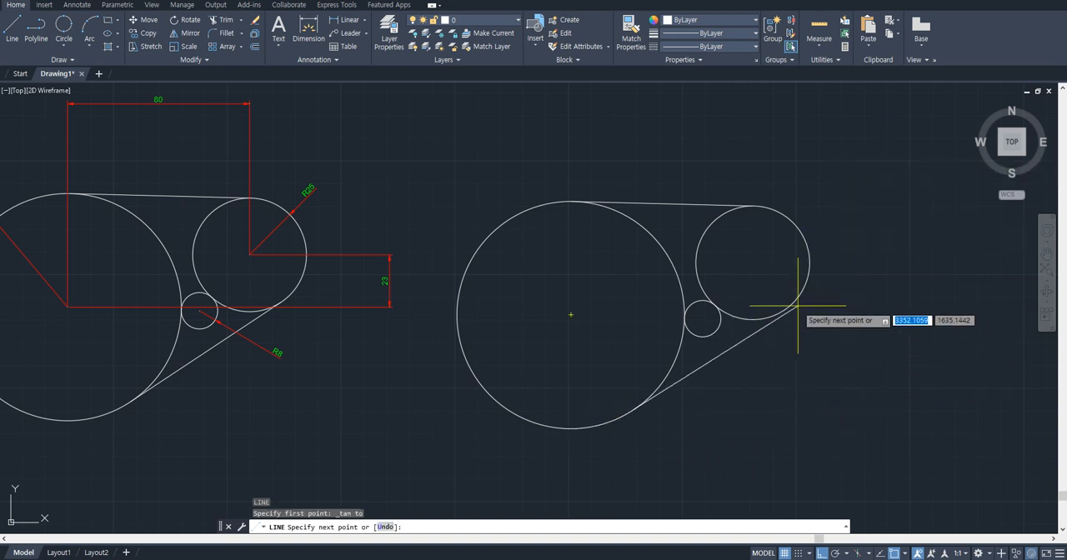
pyautogui.keyDown('shift'); pyautogui.rightClick(736, 164); pyautogui.keyUp('shift')
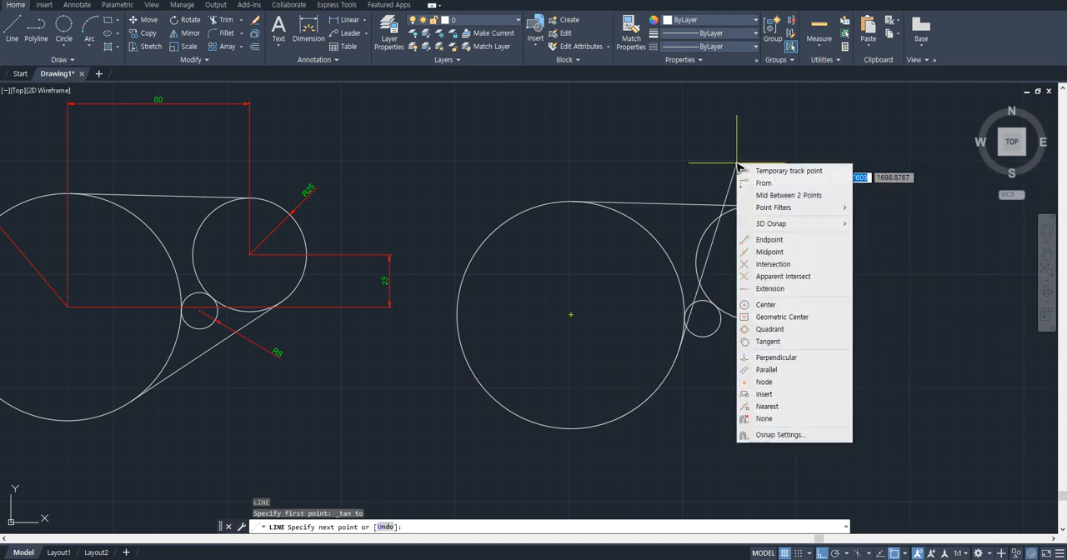
pyautogui.click(784, 342)
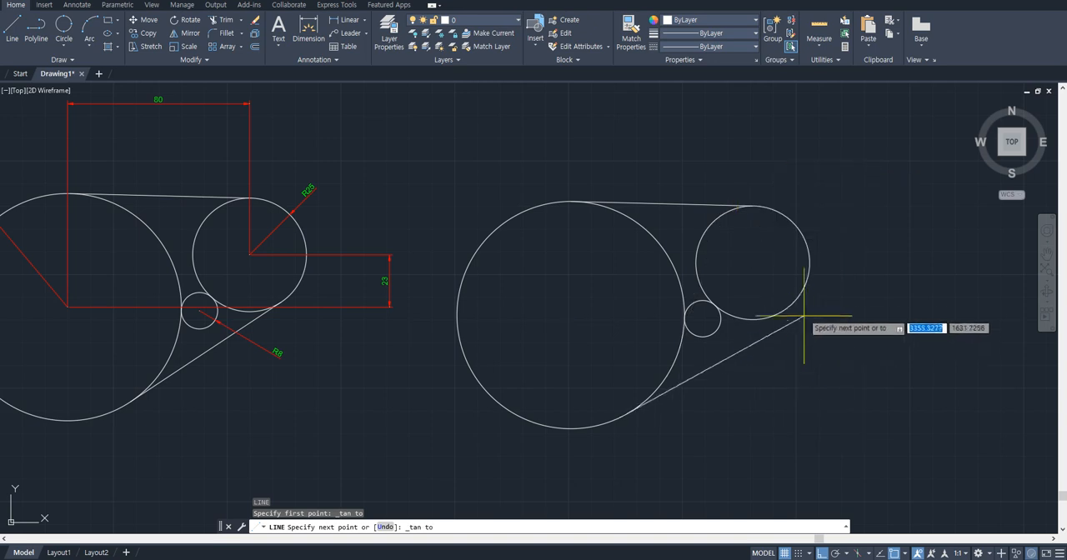
pyautogui.click(805, 309)
pyautogui.press('Escape')
pyautogui.scroll(2, 761, 351)
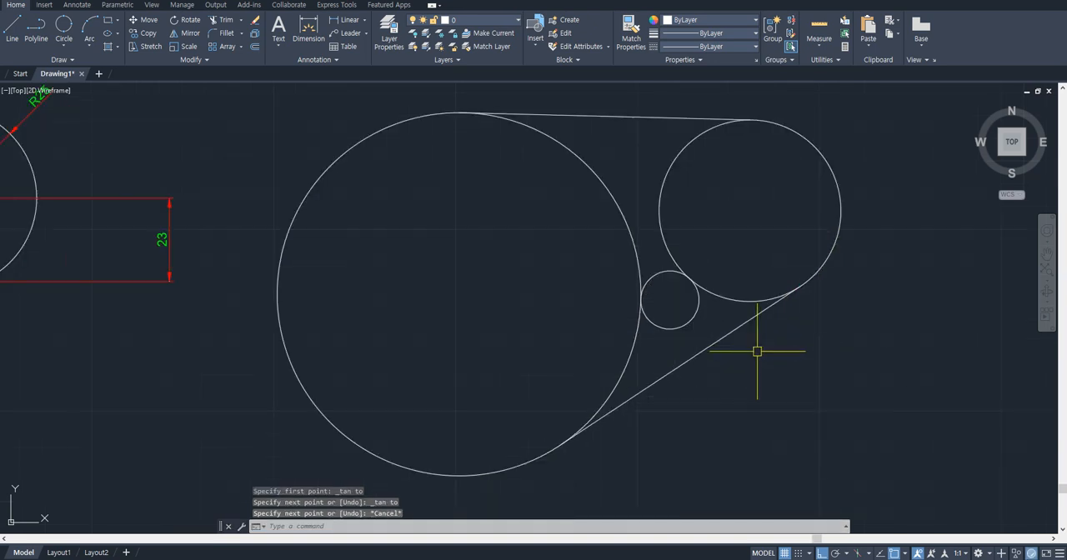
# - Erase the lower tangent line between the new R50 and R25 circles
pyautogui.click(726, 331)
pyautogui.write('E')
pyautogui.press('Return')
# - Add the single-line text note "L - tan 클릭 tan" below the new circles, keeping the default height and rotation
pyautogui.write('dt')
pyautogui.press('Return')
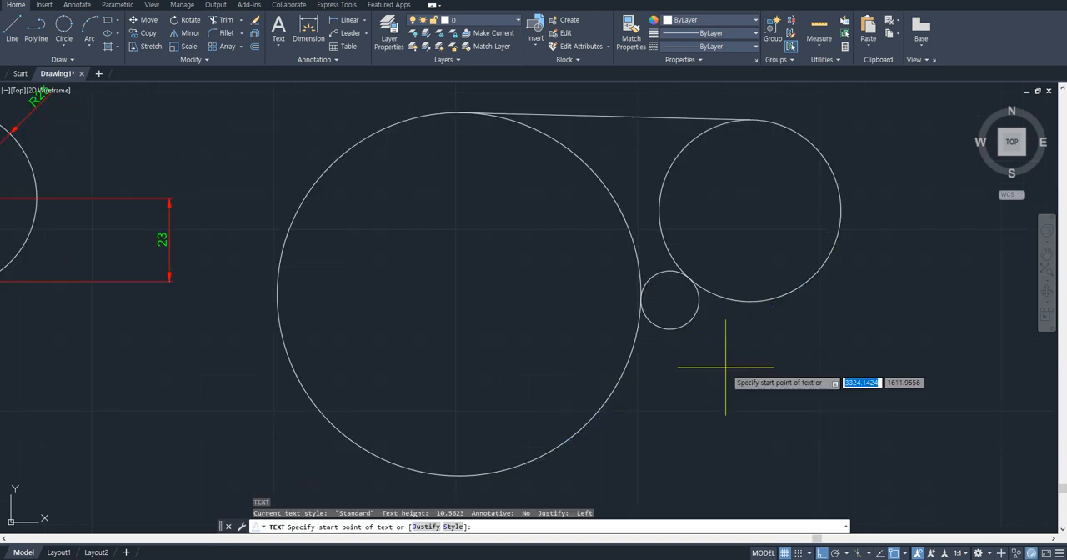
pyautogui.scroll(-2, 724, 391)
pyautogui.moveTo(734, 402); pyautogui.dragTo(710, 360, button='middle')
pyautogui.click(697, 424)
pyautogui.press('Return')
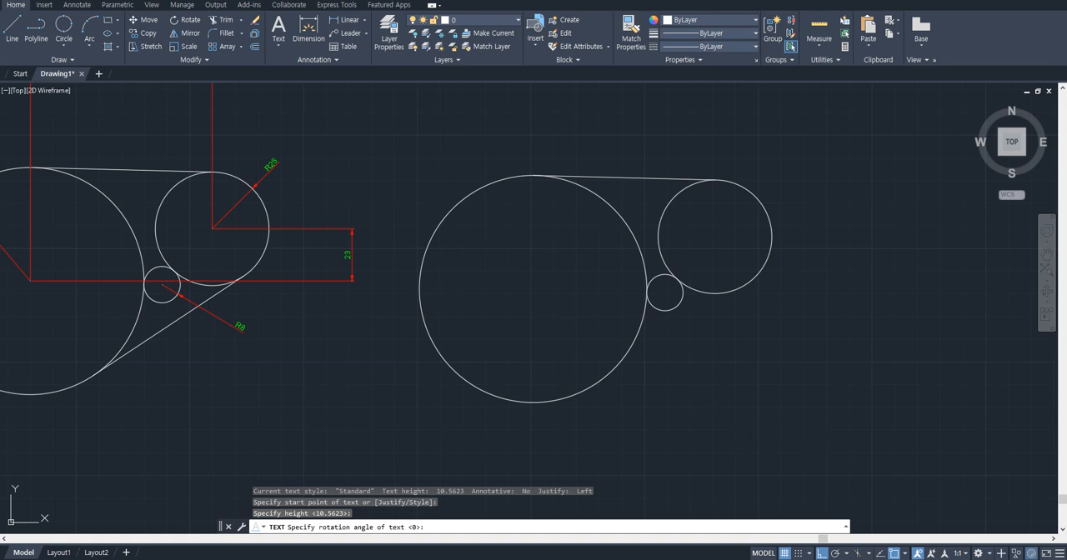
pyautogui.press('Return')
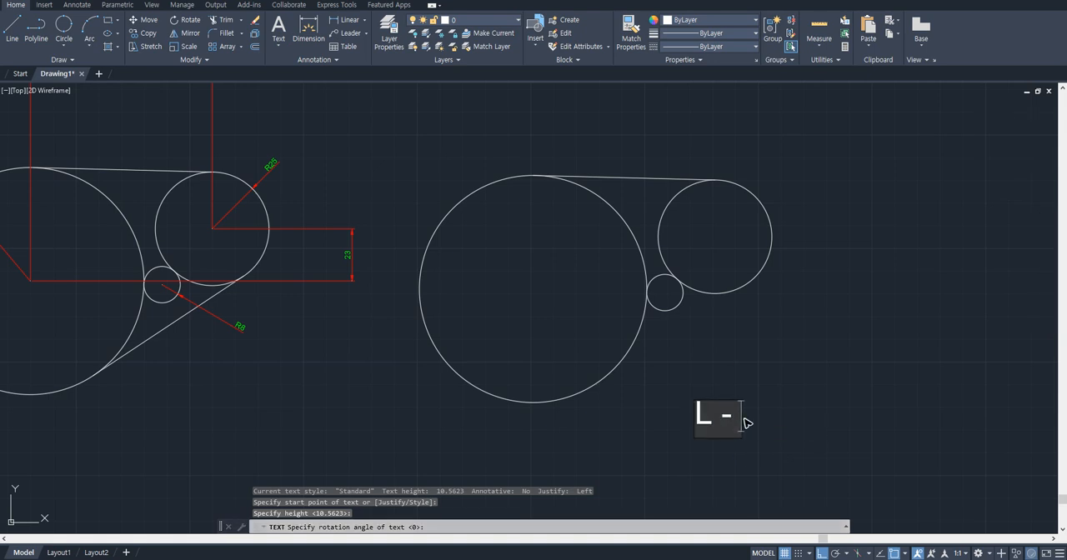
pyautogui.write('L - tan tan')
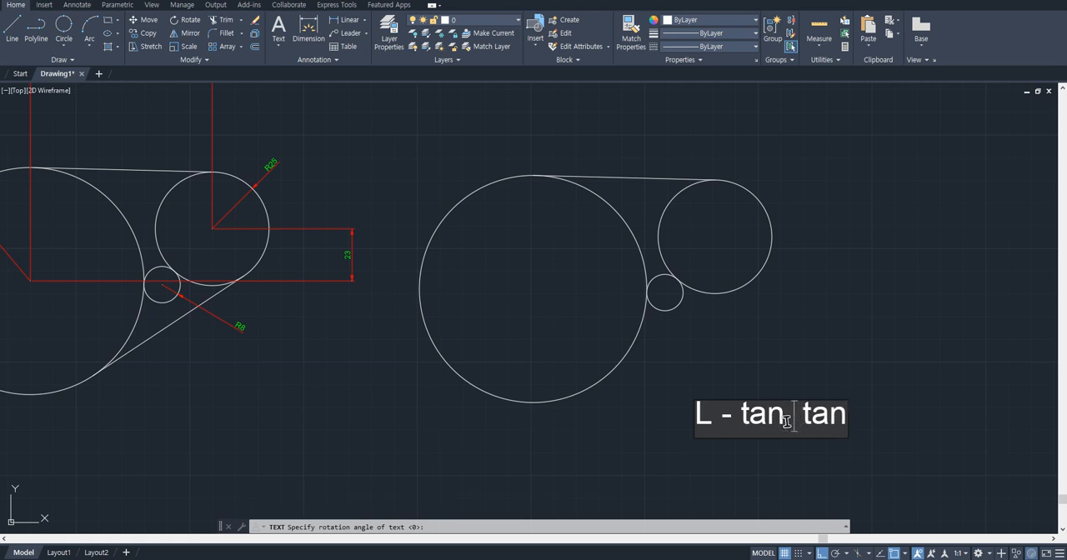
pyautogui.write('클리')
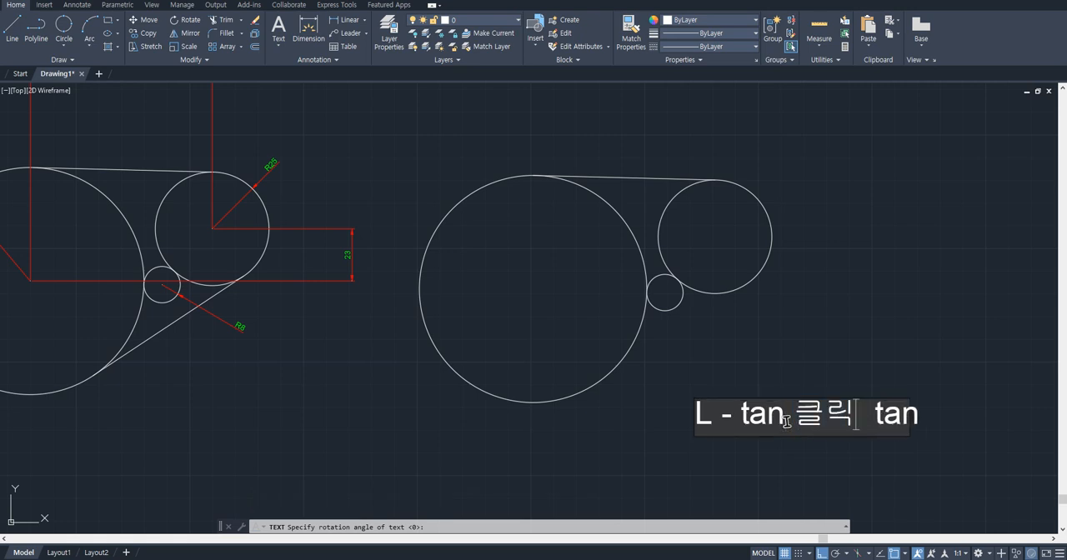
pyautogui.write('ㅇ')
pyautogui.press('BackSpace')
pyautogui.press('Escape')
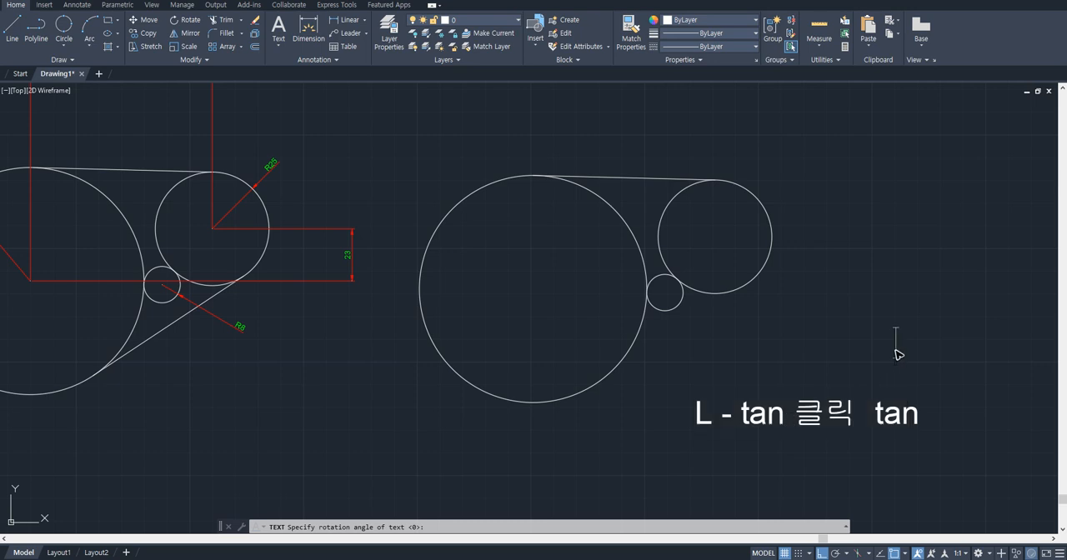
# - Draw the lower line from the R50 circle to the R25 circle, entering the tan snap for both endpoints
pyautogui.write('l')
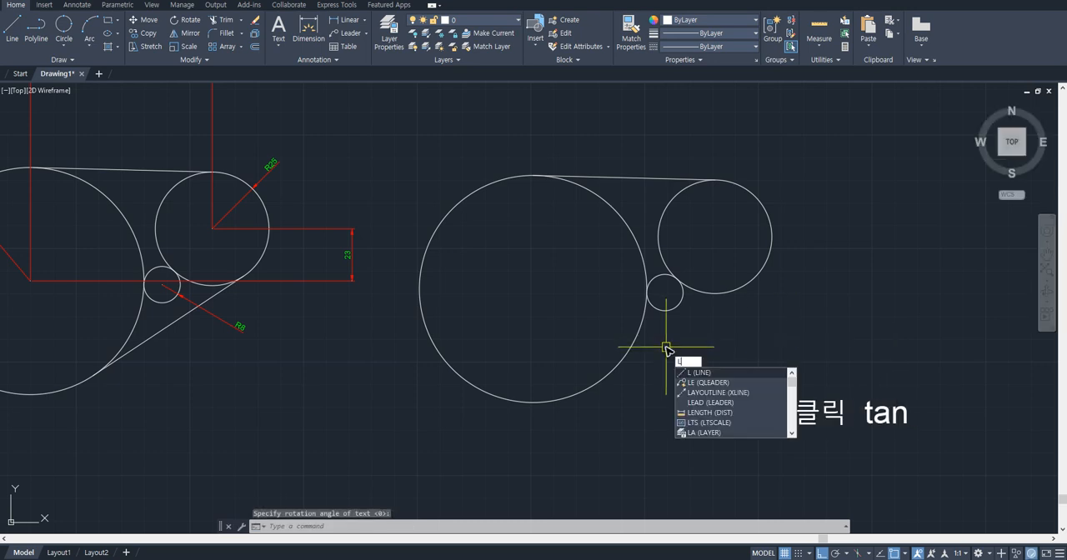
pyautogui.press('Return')
pyautogui.write('ta')
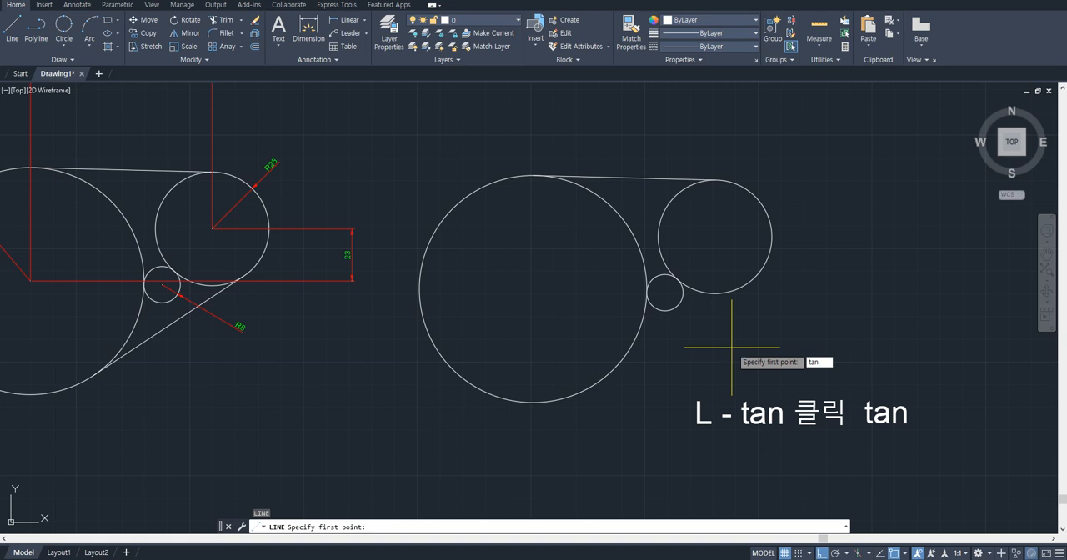
pyautogui.write('n')
pyautogui.press('Return')
pyautogui.click(609, 382)
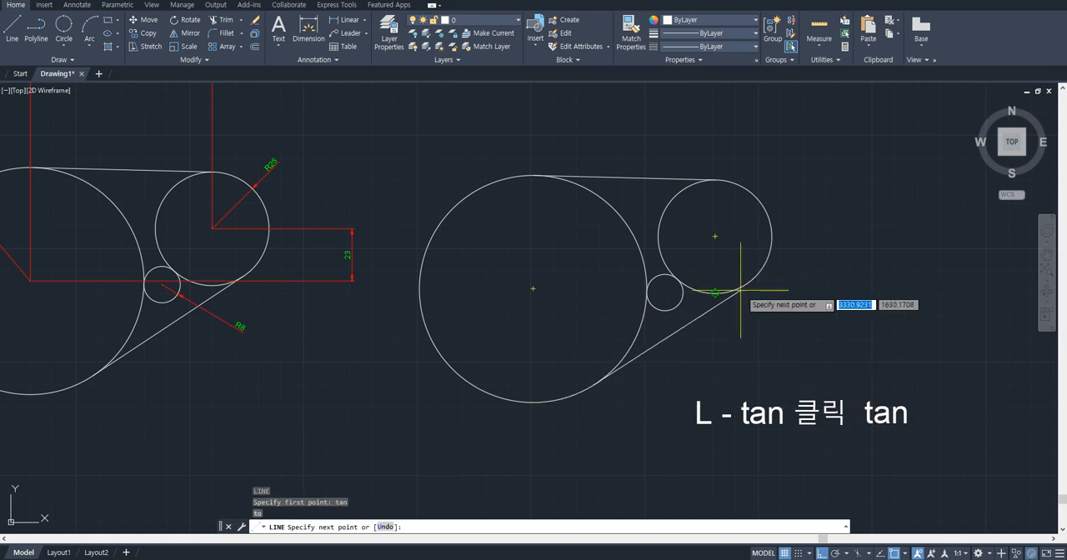
pyautogui.write('tan')
pyautogui.press('Return')
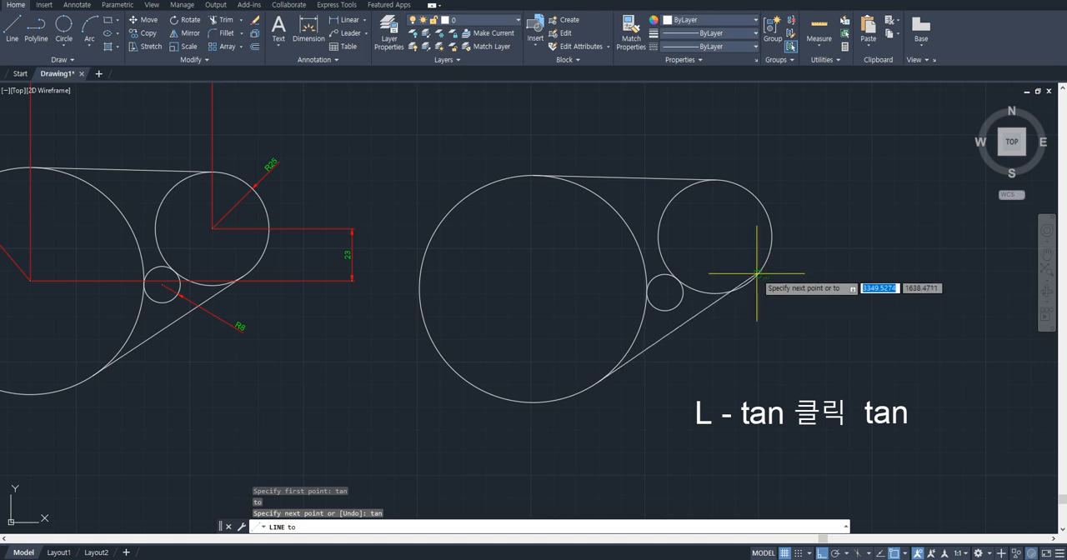
pyautogui.click(757, 269)
pyautogui.press('Escape')
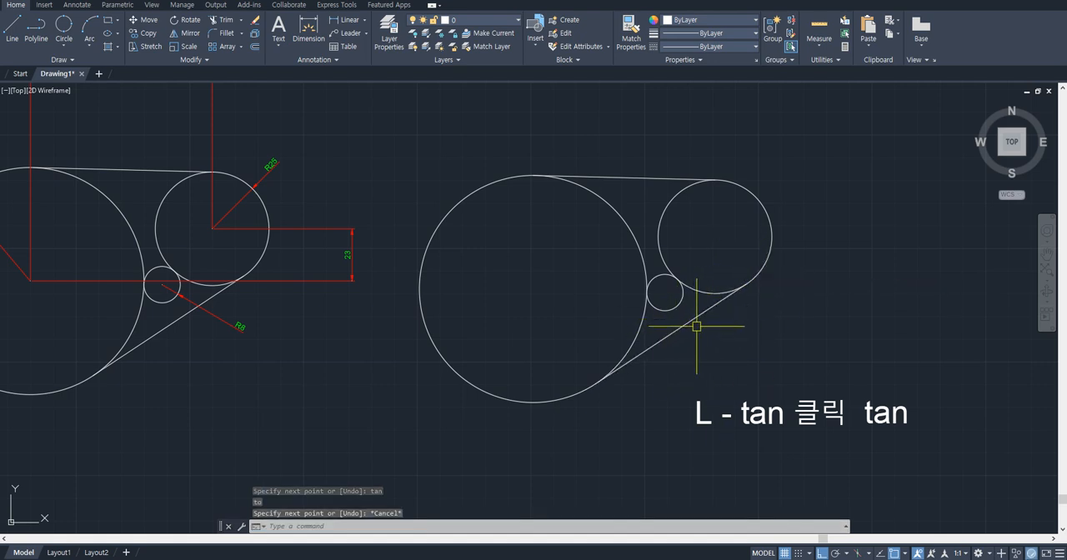
# - Review the 오토캐드 기초 4강 command list together with the circle and rectangle option notes beside it
pyautogui.scroll(-2, 702, 319)
pyautogui.scroll(-2, 700, 316)
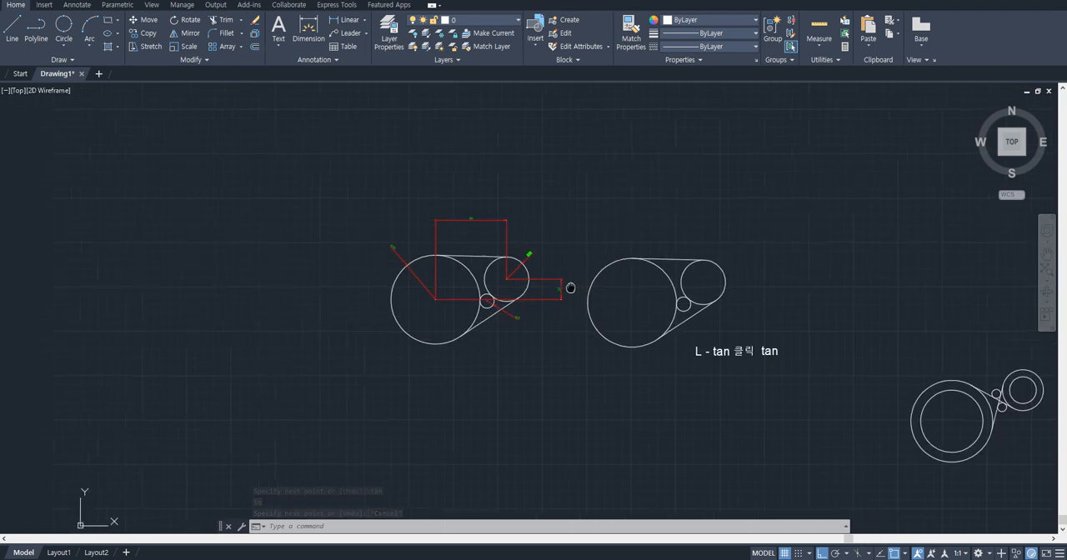
pyautogui.moveTo(696, 310); pyautogui.dragTo(747, 294, button='middle')
pyautogui.scroll(-2, 747, 293)
pyautogui.moveTo(659, 288)
pyautogui.mouseDown(button='middle')
pyautogui.moveTo(759, 317)
pyautogui.moveTo(771, 350)
pyautogui.mouseUp(button='middle')
pyautogui.moveTo(527, 303); pyautogui.dragTo(667, 348, button='middle')
pyautogui.scroll(-2, 400, 238)
pyautogui.moveTo(400, 238)
pyautogui.mouseDown(button='middle')
pyautogui.moveTo(664, 322)
pyautogui.moveTo(683, 355)
pyautogui.mouseUp(button='middle')
pyautogui.moveTo(289, 257); pyautogui.dragTo(603, 380, button='middle')
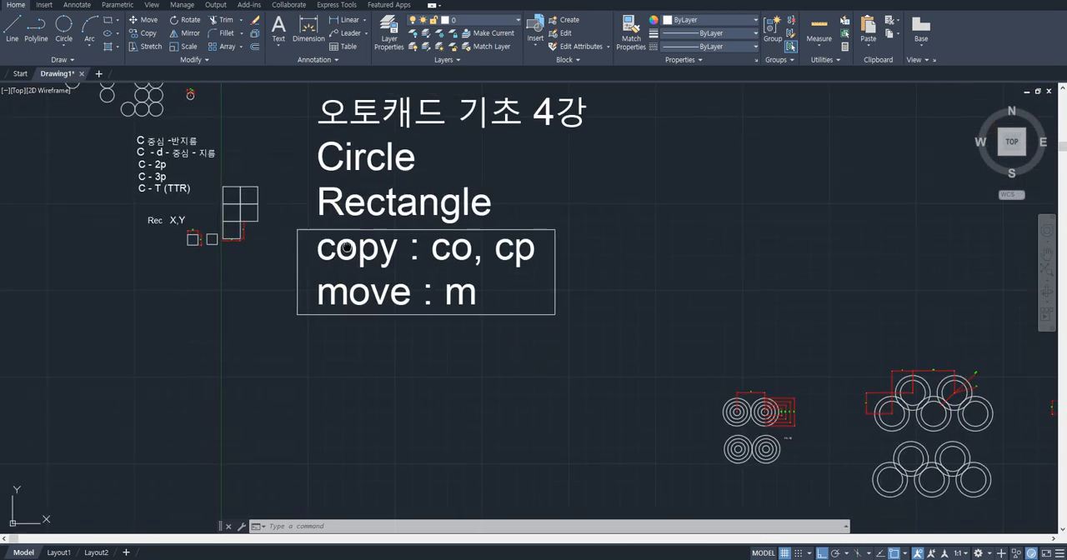
pyautogui.moveTo(292, 207); pyautogui.dragTo(423, 278, button='middle')
pyautogui.scroll(2, 404, 273)
pyautogui.moveTo(327, 243); pyautogui.dragTo(323, 256, button='middle')
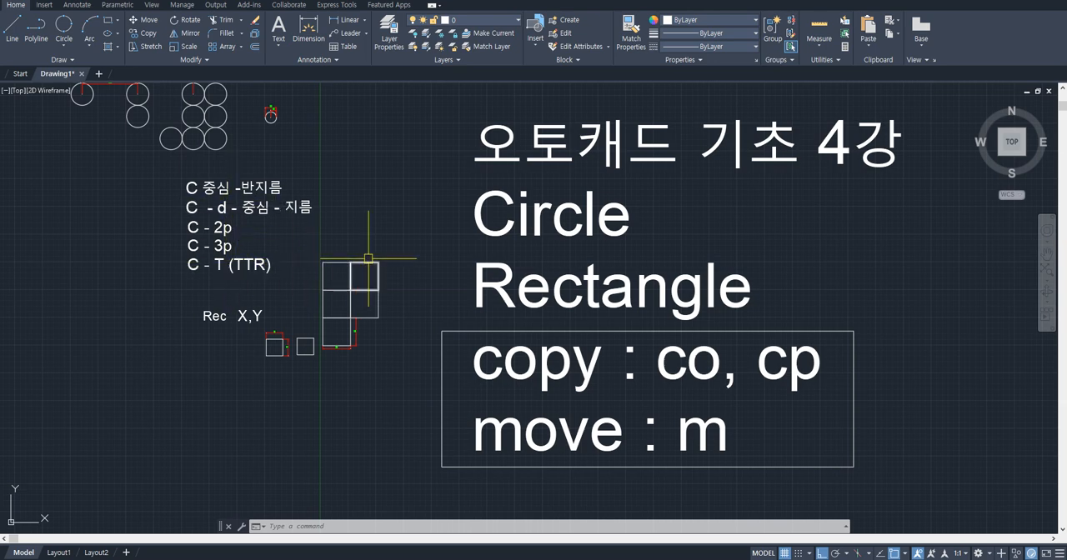
# - Examine the practice drawings in sequence, from the concentric circles through the hearts and triangle to the C-t circle exercise
pyautogui.scroll(-1, 404, 262)
pyautogui.moveTo(627, 325); pyautogui.dragTo(483, 216, button='middle')
pyautogui.moveTo(707, 338); pyautogui.dragTo(621, 296, button='middle')
pyautogui.moveTo(725, 334); pyautogui.dragTo(632, 302, button='middle')
pyautogui.moveTo(632, 302); pyautogui.dragTo(572, 284)
pyautogui.scroll(1, 670, 318)
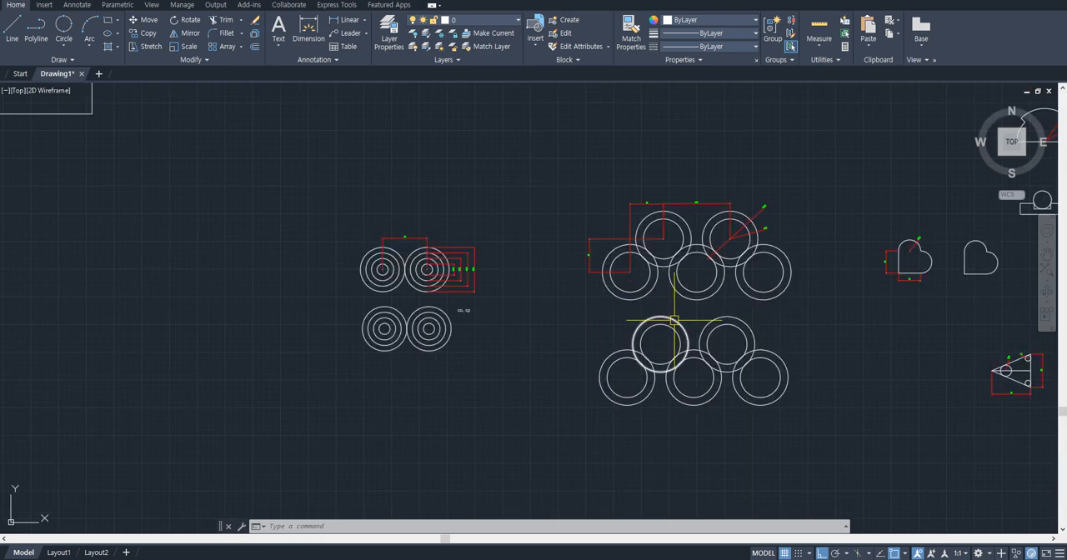
pyautogui.scroll(1, 765, 322)
pyautogui.moveTo(764, 322); pyautogui.dragTo(405, 323, button='middle')
pyautogui.moveTo(693, 302); pyautogui.dragTo(563, 281, button='middle')
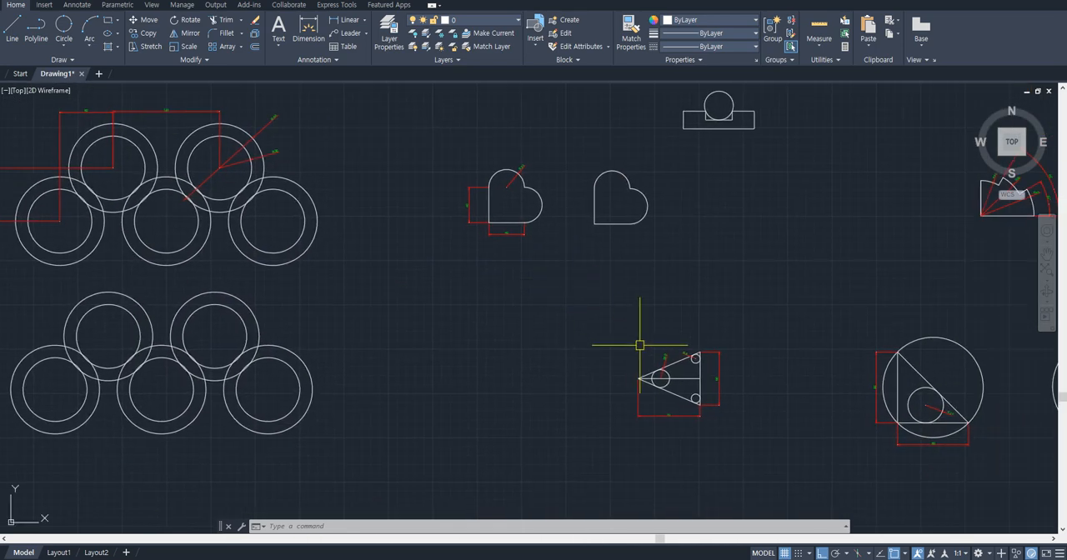
pyautogui.scroll(5, 693, 399)
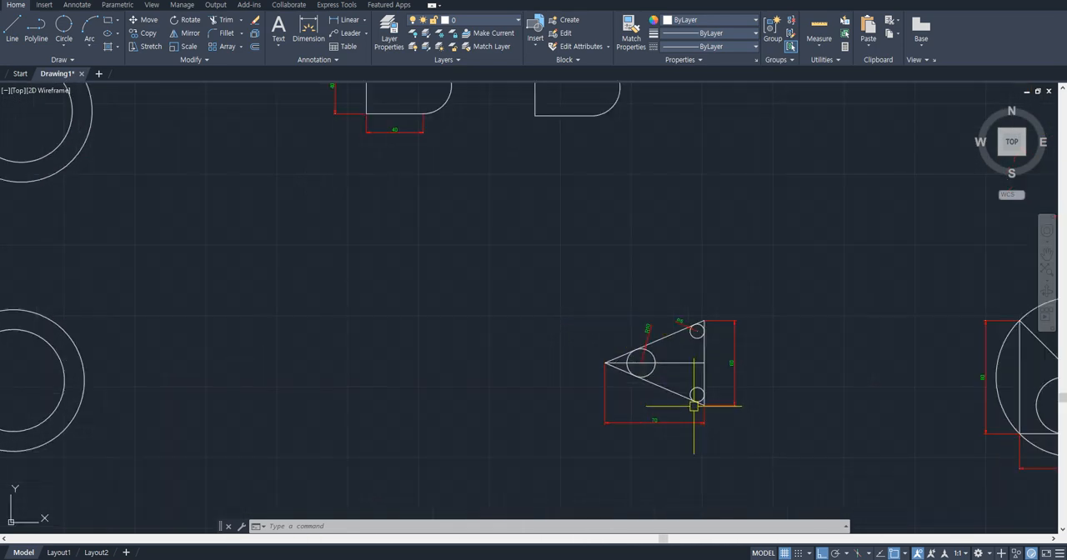
pyautogui.scroll(-8, 626, 358)
pyautogui.moveTo(524, 239); pyautogui.dragTo(498, 321, button='middle')
pyautogui.scroll(4, 704, 330)
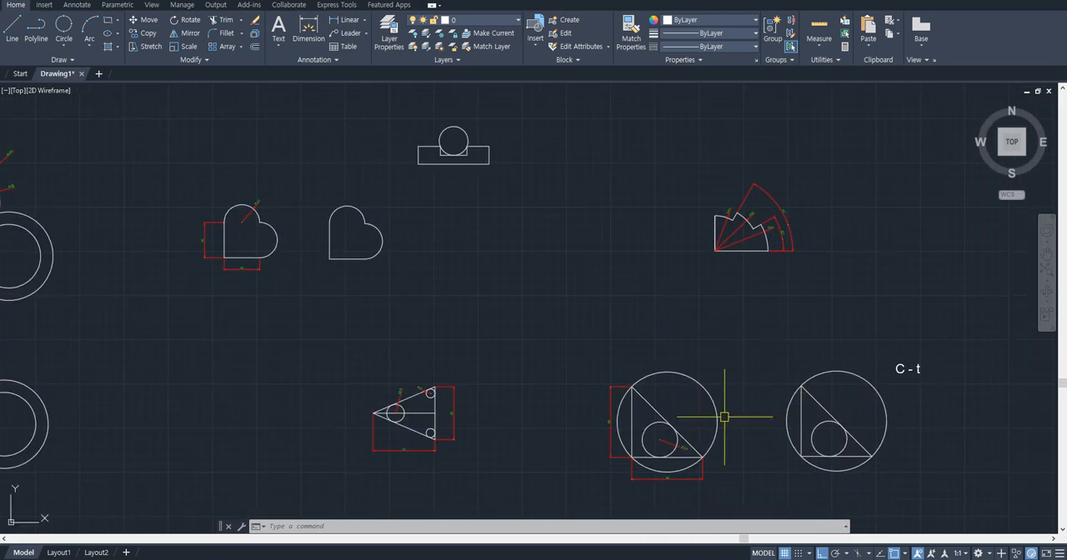
# - Look back across the practice drawings to the lesson title and the first circle and square exercises
pyautogui.scroll(2, 372, 294)
pyautogui.moveTo(373, 295); pyautogui.dragTo(669, 292, button='middle')
pyautogui.scroll(-2, 340, 293)
pyautogui.moveTo(392, 254); pyautogui.dragTo(639, 270, button='middle')
pyautogui.scroll(-2, 460, 273)
pyautogui.moveTo(375, 271); pyautogui.dragTo(625, 300, button='middle')
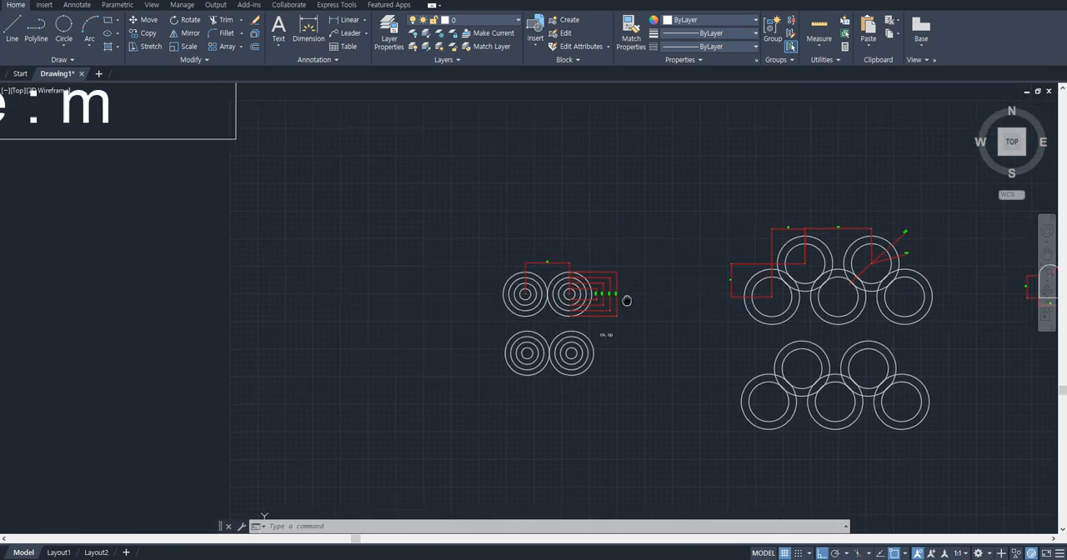
pyautogui.scroll(-2, 452, 276)
pyautogui.moveTo(305, 226); pyautogui.dragTo(639, 370, button='middle')
pyautogui.moveTo(469, 291); pyautogui.dragTo(538, 377, button='middle')
pyautogui.scroll(2, 334, 279)
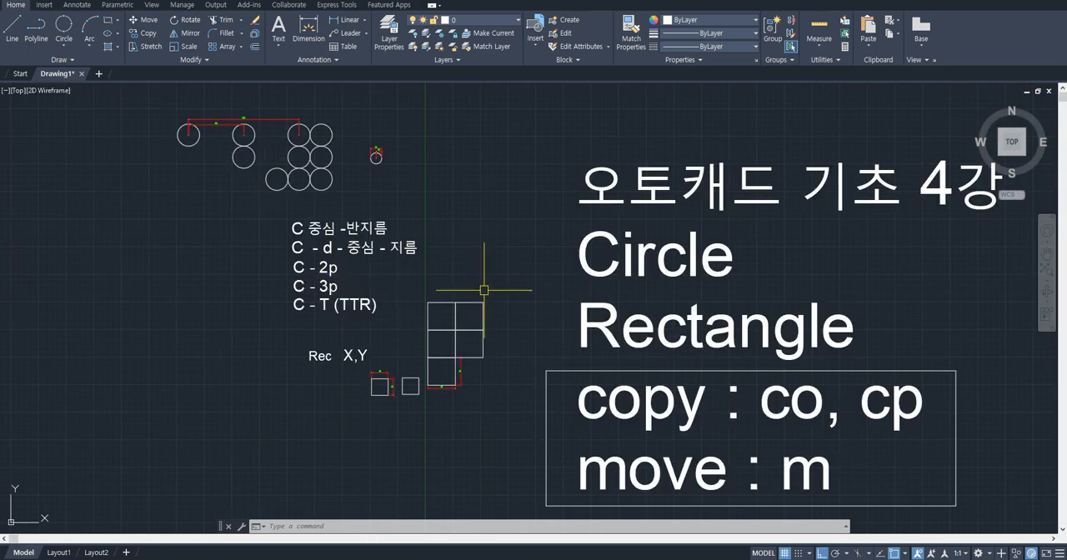
# - Look over the whole set of practice drawings again and reread the C option notes and the copy and move shortcuts
pyautogui.scroll(-2, 500, 346)
pyautogui.moveTo(660, 365); pyautogui.dragTo(465, 231, button='middle')
pyautogui.moveTo(662, 373); pyautogui.dragTo(462, 260, button='middle')
pyautogui.scroll(2, 757, 350)
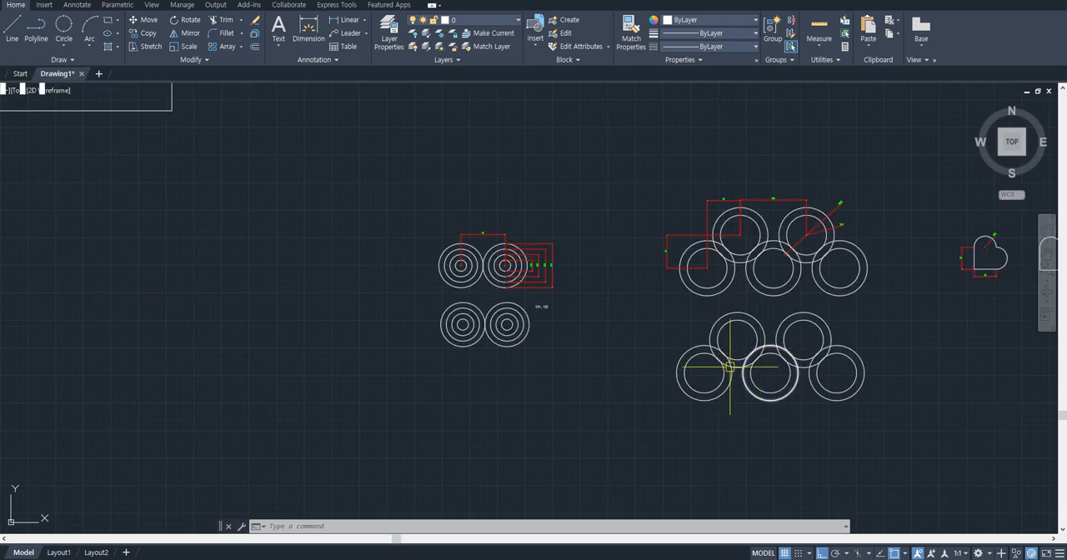
pyautogui.scroll(-2, 809, 325)
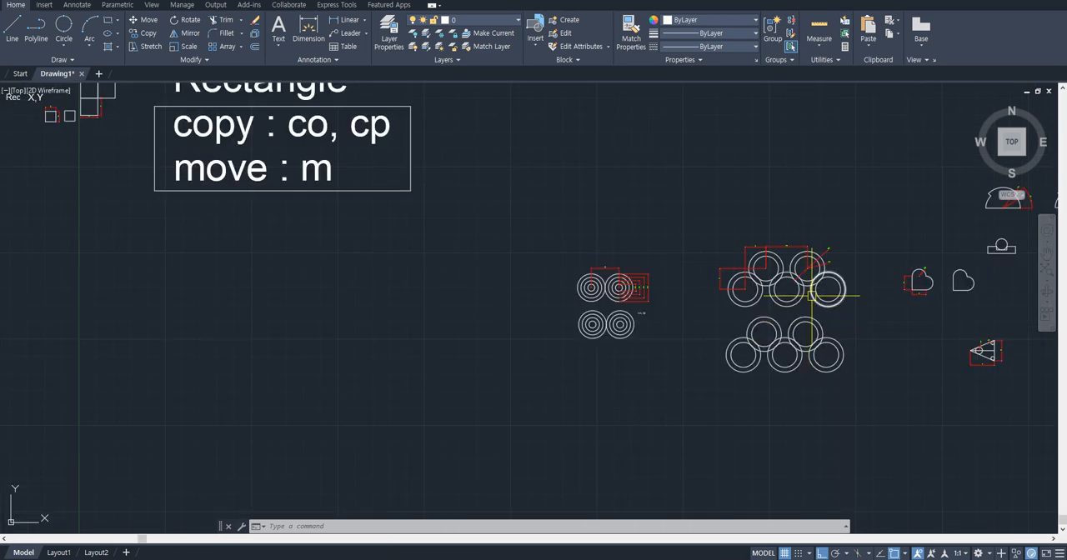
pyautogui.moveTo(810, 296); pyautogui.dragTo(556, 315, button='middle')
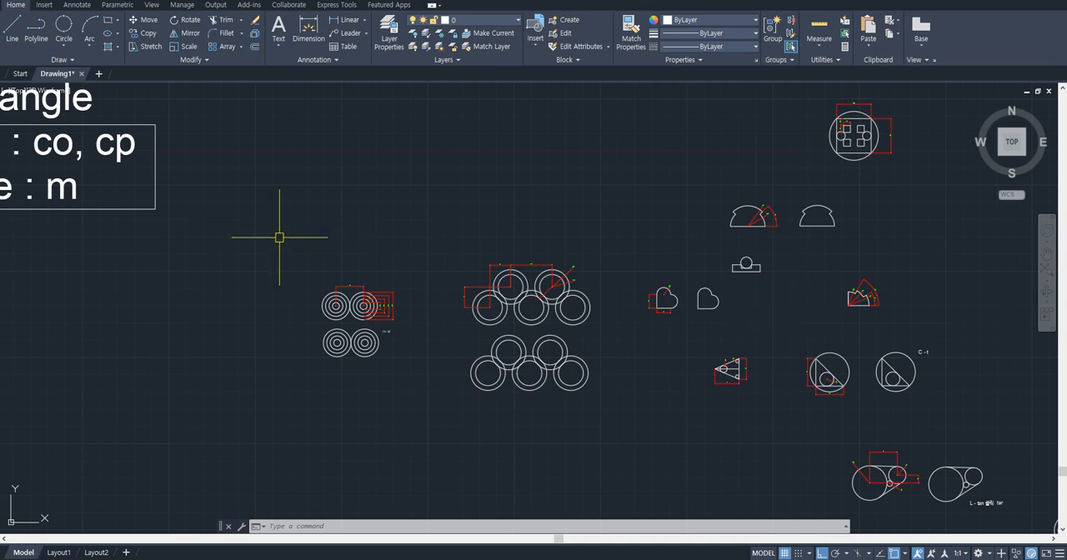
pyautogui.moveTo(280, 237); pyautogui.dragTo(607, 305, button='middle')
pyautogui.moveTo(216, 200); pyautogui.dragTo(491, 300, button='middle')
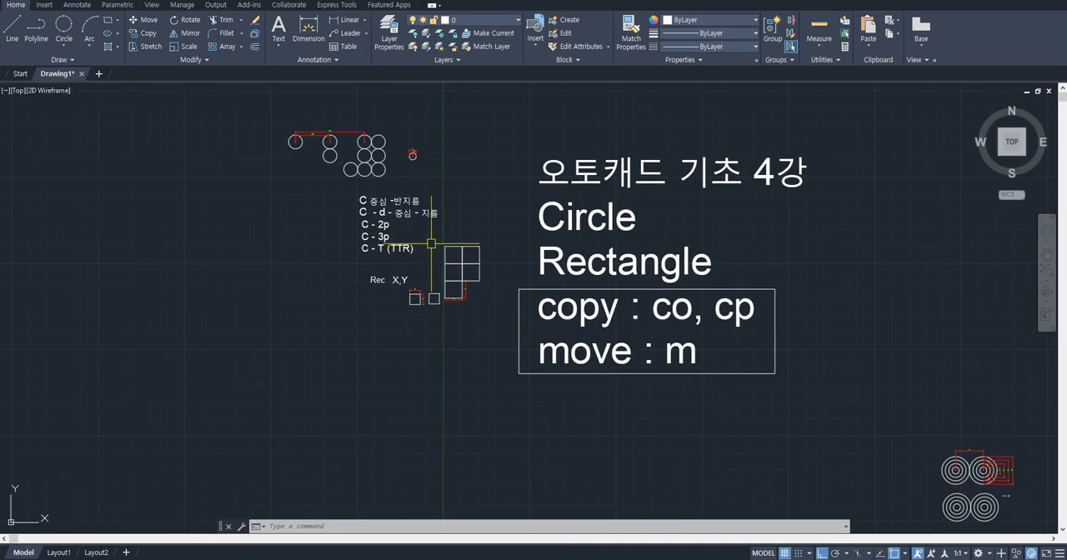
pyautogui.scroll(4, 417, 237)
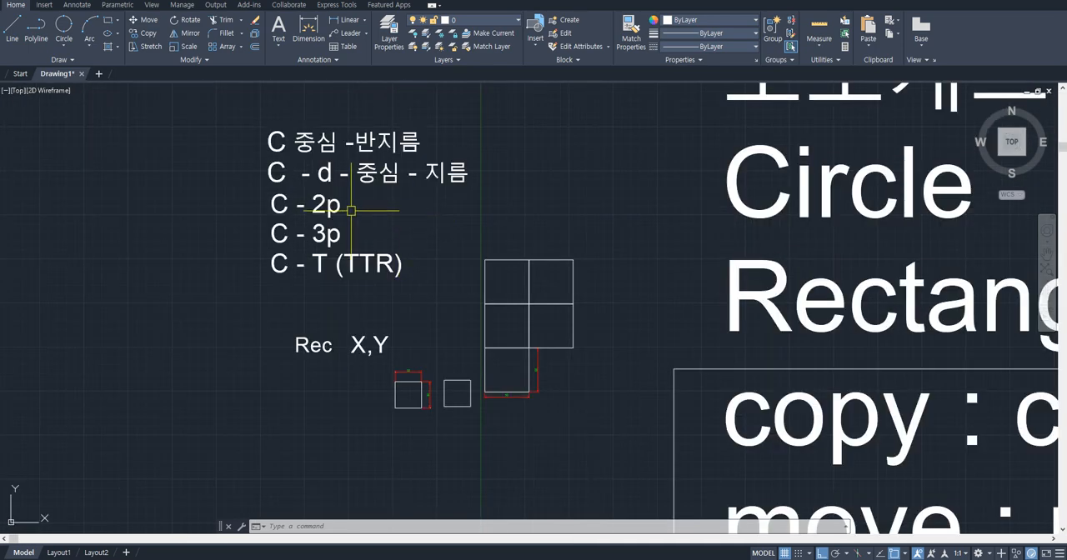
pyautogui.moveTo(406, 225); pyautogui.dragTo(405, 279, button='middle')
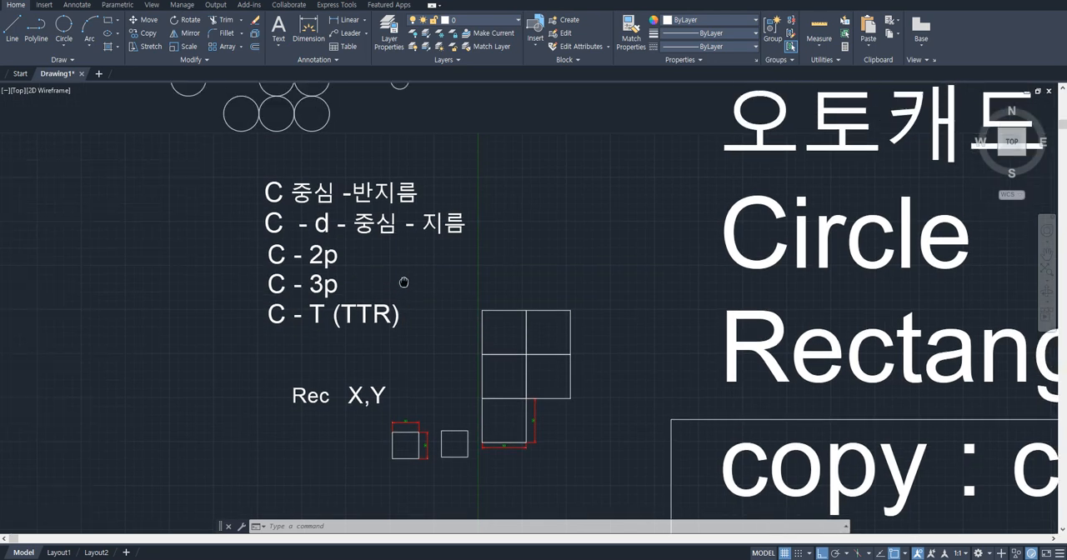
pyautogui.scroll(2, 392, 275)
pyautogui.scroll(-2, 367, 274)
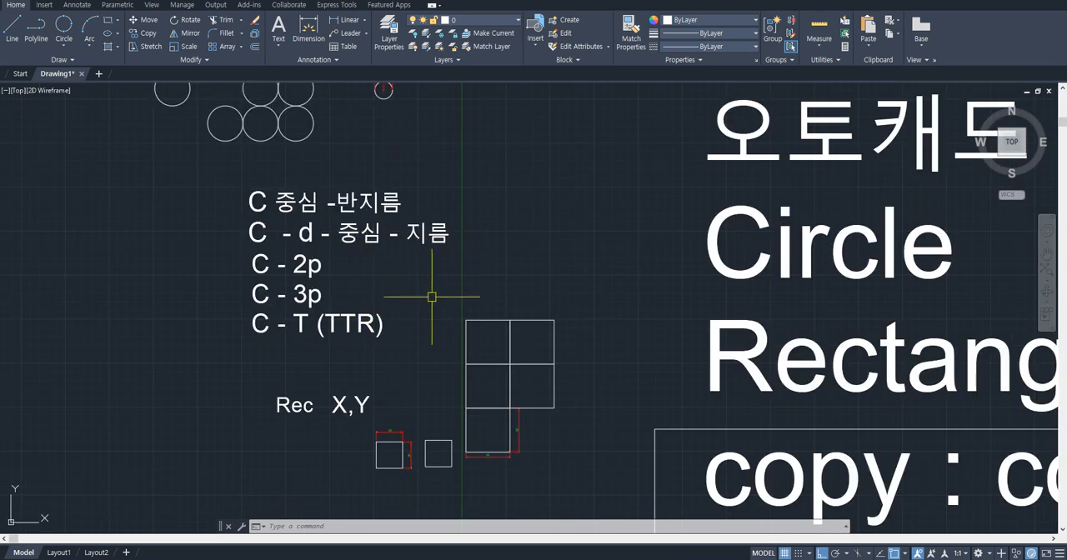
pyautogui.scroll(-4, 432, 296)
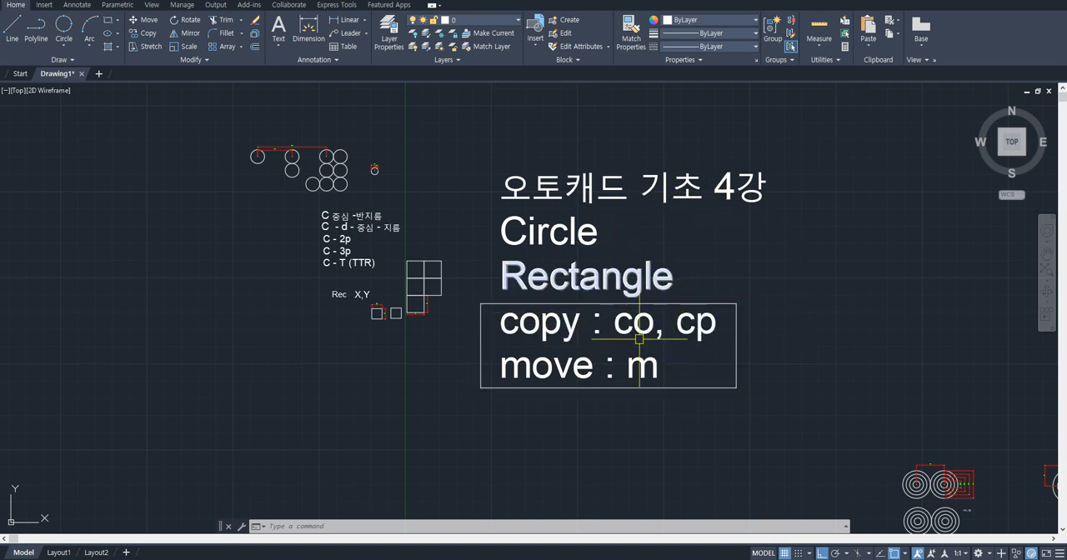
# - Look across the practice drawings from the lesson title to the exercise with a circled square holding four small squares and two circles
pyautogui.scroll(2, 351, 242)
pyautogui.scroll(-2, 385, 226)
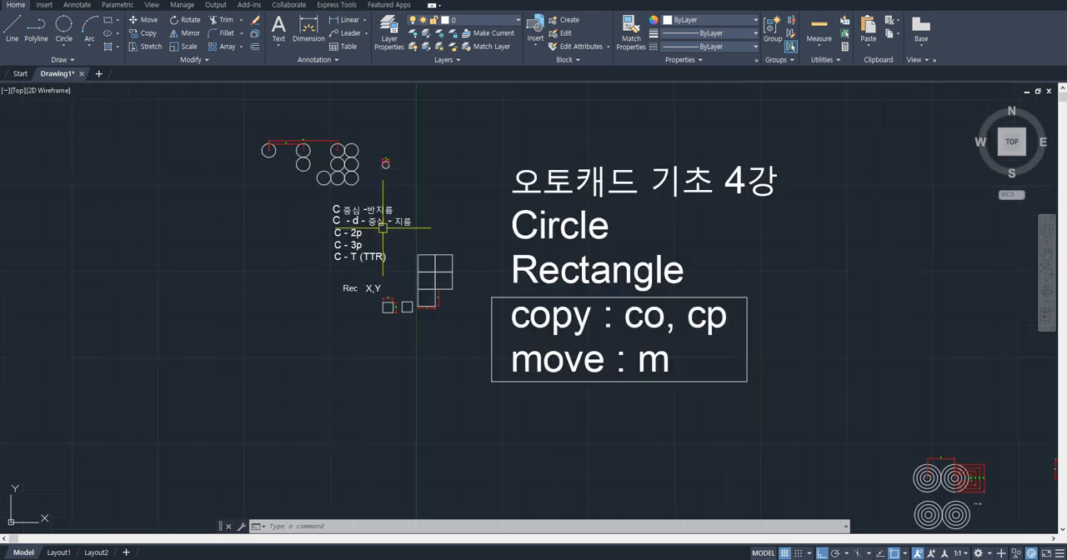
pyautogui.moveTo(679, 332); pyautogui.dragTo(358, 212, button='middle')
pyautogui.scroll(2, 797, 400)
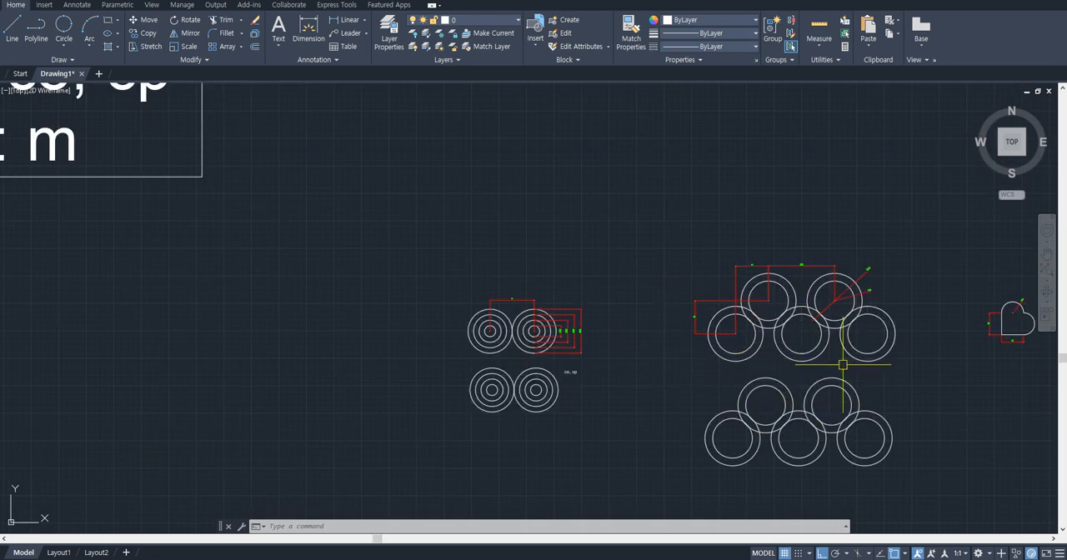
pyautogui.scroll(-2, 771, 319)
pyautogui.moveTo(791, 301); pyautogui.dragTo(488, 251, button='middle')
pyautogui.scroll(2, 793, 281)
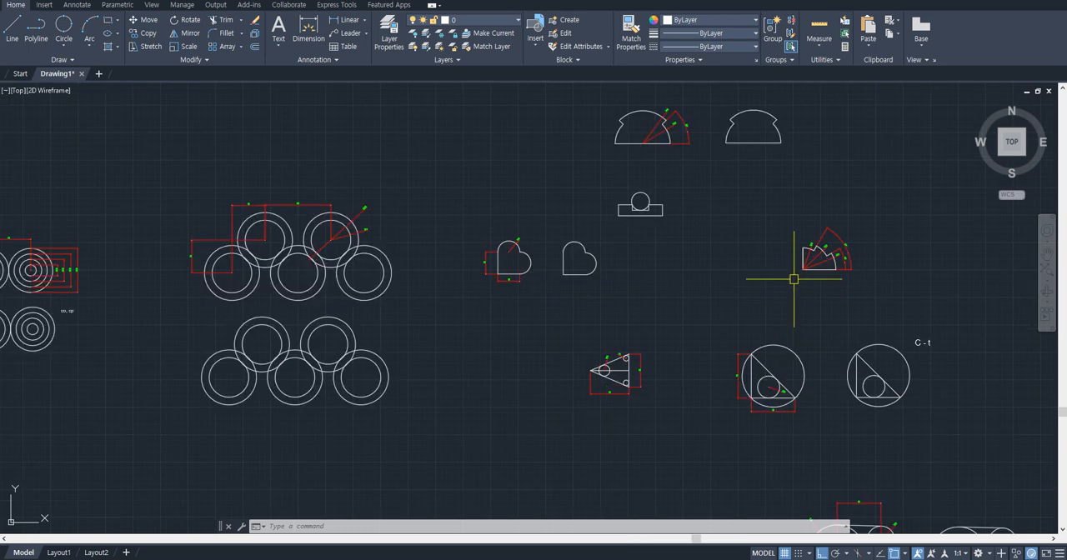
pyautogui.moveTo(778, 225); pyautogui.dragTo(735, 305, button='middle')
pyautogui.moveTo(736, 208); pyautogui.dragTo(661, 340, button='middle')
pyautogui.scroll(3, 731, 175)
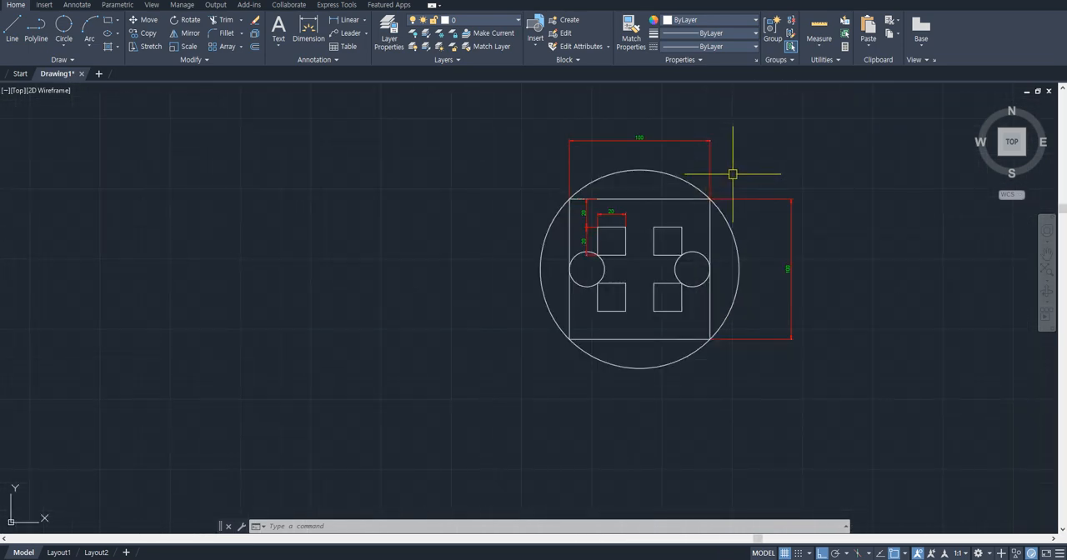
pyautogui.moveTo(698, 265); pyautogui.dragTo(538, 255, button='middle')
pyautogui.scroll(2, 684, 272)
pyautogui.scroll(-2, 518, 263)
pyautogui.scroll(-2, 605, 257)
pyautogui.moveTo(652, 259); pyautogui.dragTo(582, 265, button='middle')
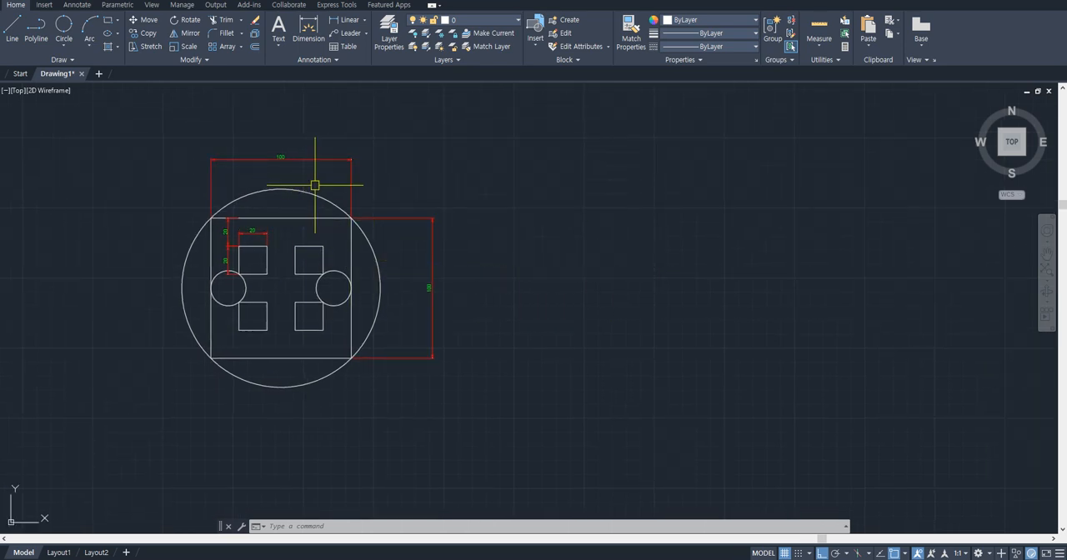
# - Draw a 100 by 100 rectangle in the empty space beside the dimensioned circled-square exercise
pyautogui.write('rec')
pyautogui.press('Return')
pyautogui.click(582, 347)
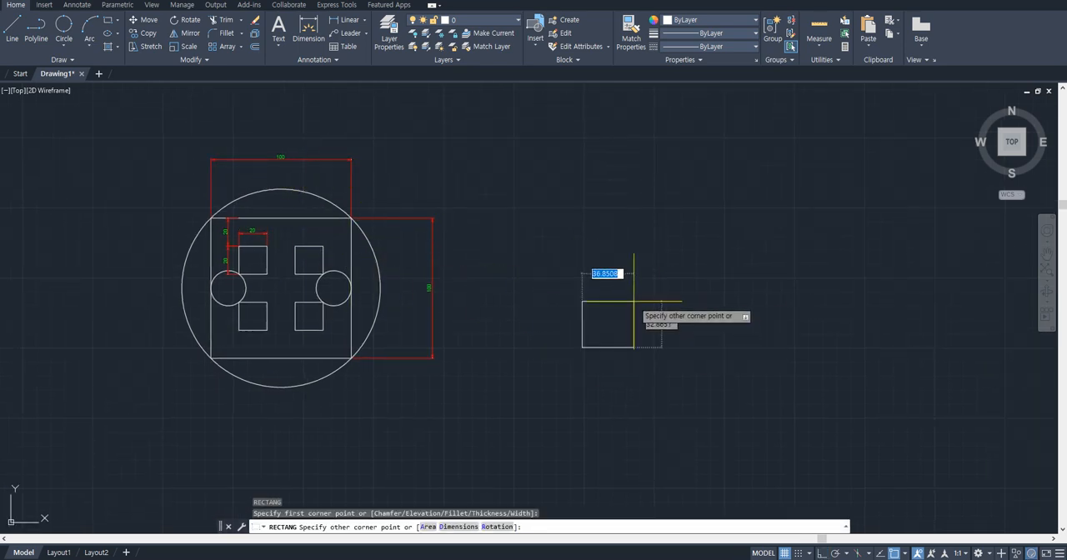
pyautogui.write('100')
pyautogui.press('Tab')
pyautogui.write('100')
pyautogui.press('Return')
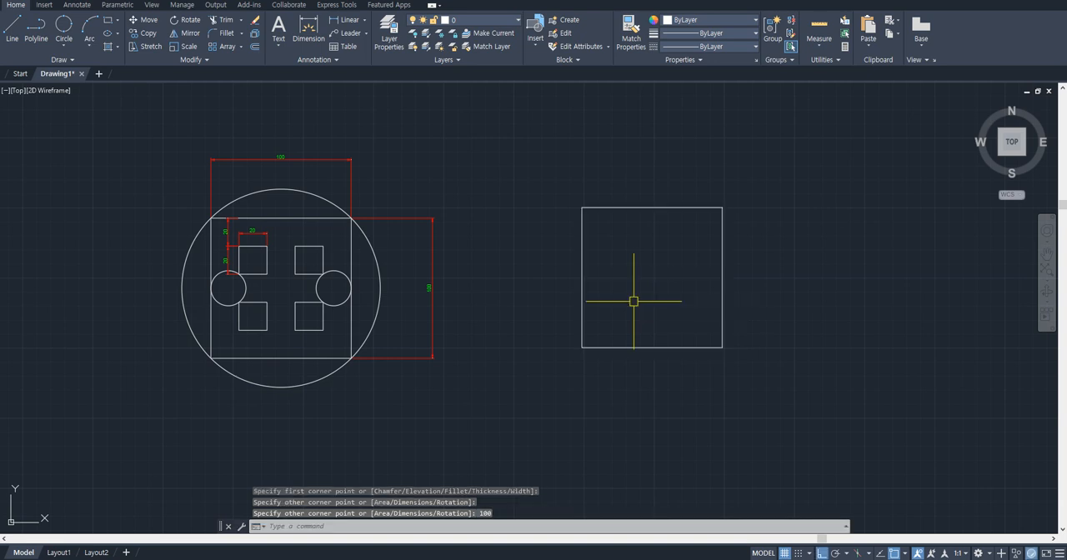
# - Draw a three-point circle through three corners of the new 100 by 100 square
pyautogui.click(69, 48)
pyautogui.click(111, 140)
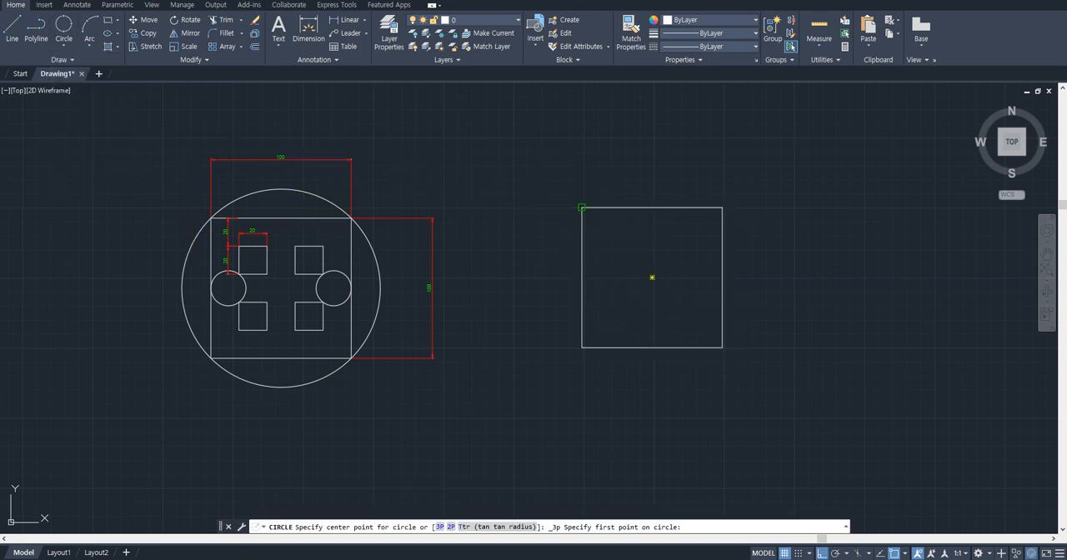
pyautogui.click(581, 207)
pyautogui.click(582, 347)
pyautogui.click(722, 347)
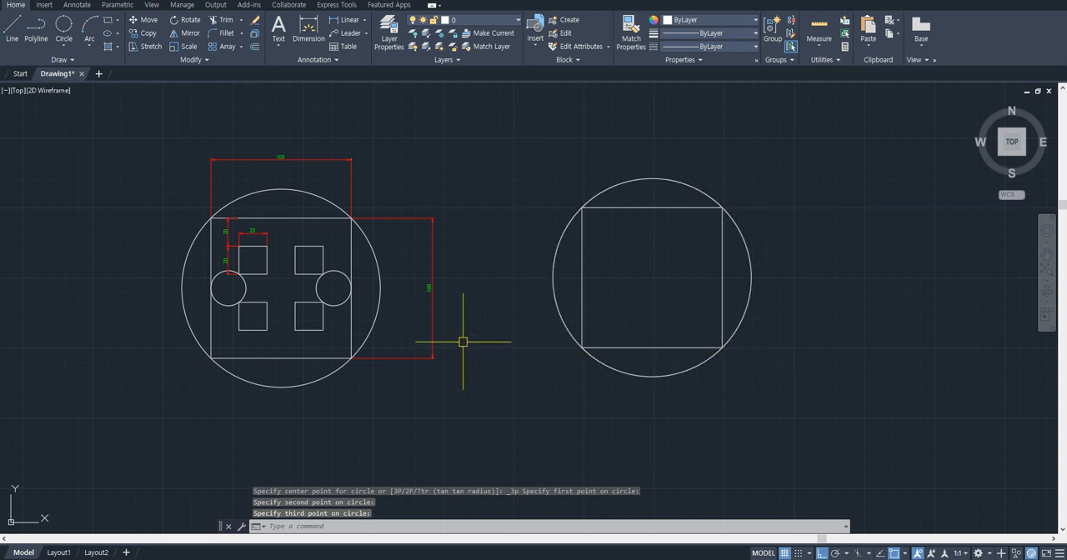
# - Offset the new square 20 units inward, and offset the resulting square another 20 units inward
pyautogui.scroll(4, 260, 250)
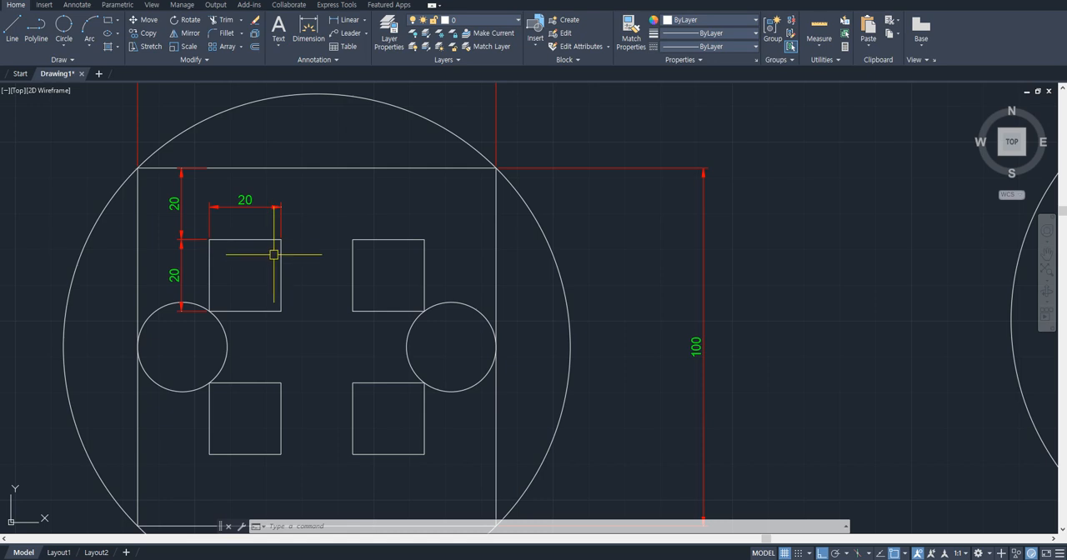
pyautogui.scroll(-2, 237, 247)
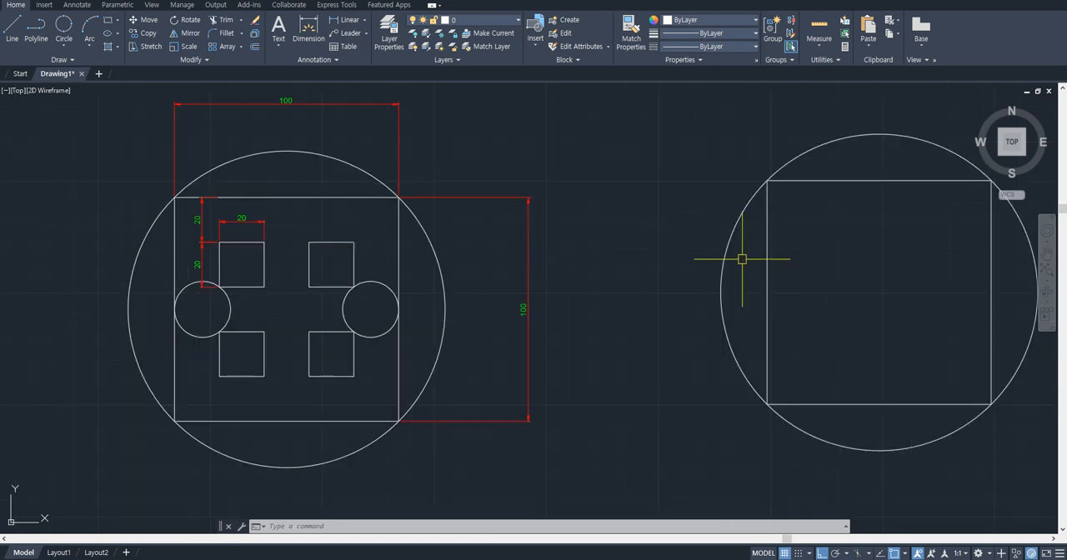
pyautogui.write('o')
pyautogui.press('Return')
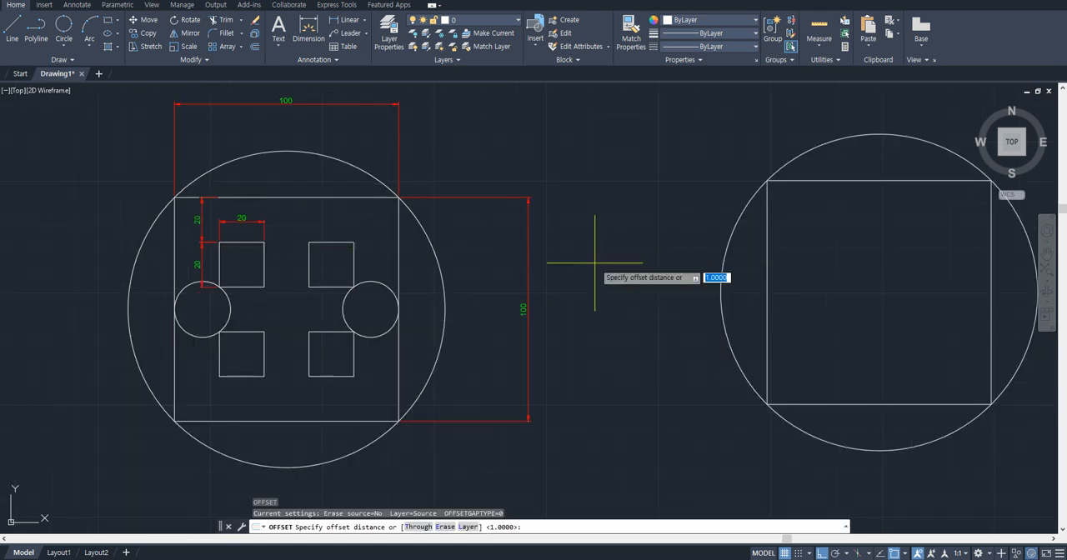
pyautogui.write('20')
pyautogui.press('Return')
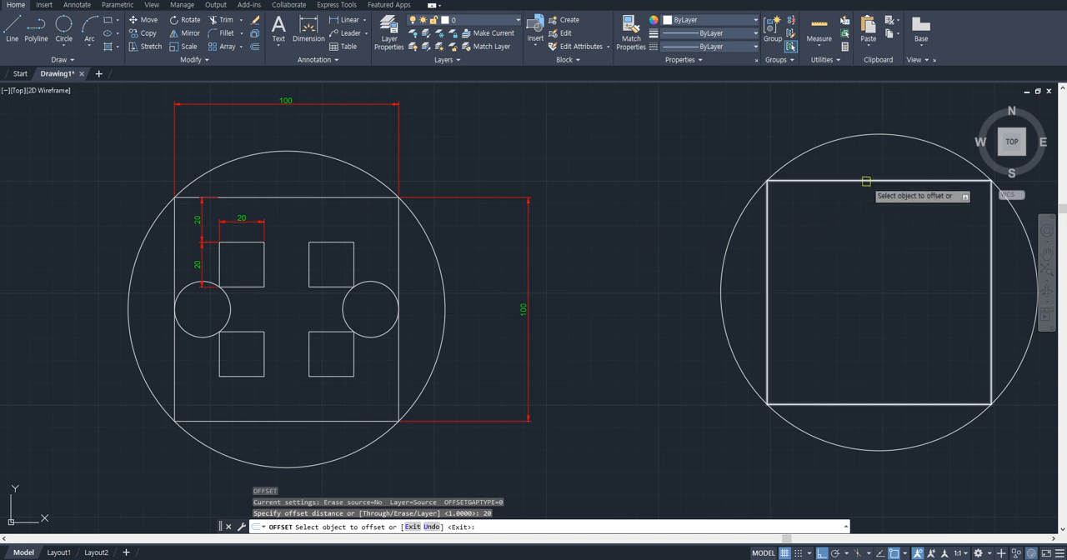
pyautogui.click(866, 181)
pyautogui.click(839, 240)
pyautogui.click(850, 226)
pyautogui.click(870, 259)
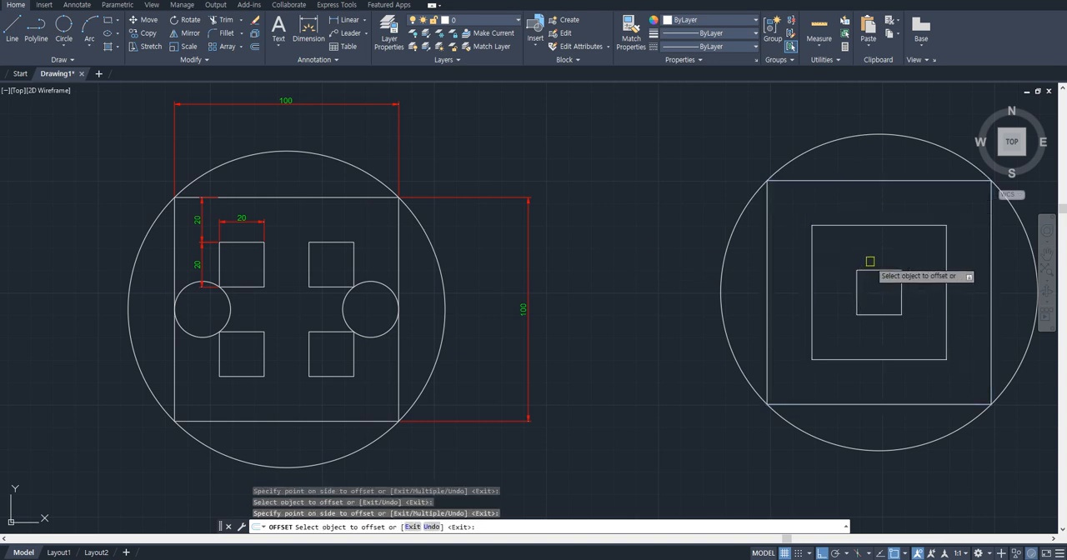
pyautogui.press('Escape')
# - Draw four small squares with the Rectangle command, one at each corner of the middle square, reaching to the innermost square's corners
pyautogui.press('Return')
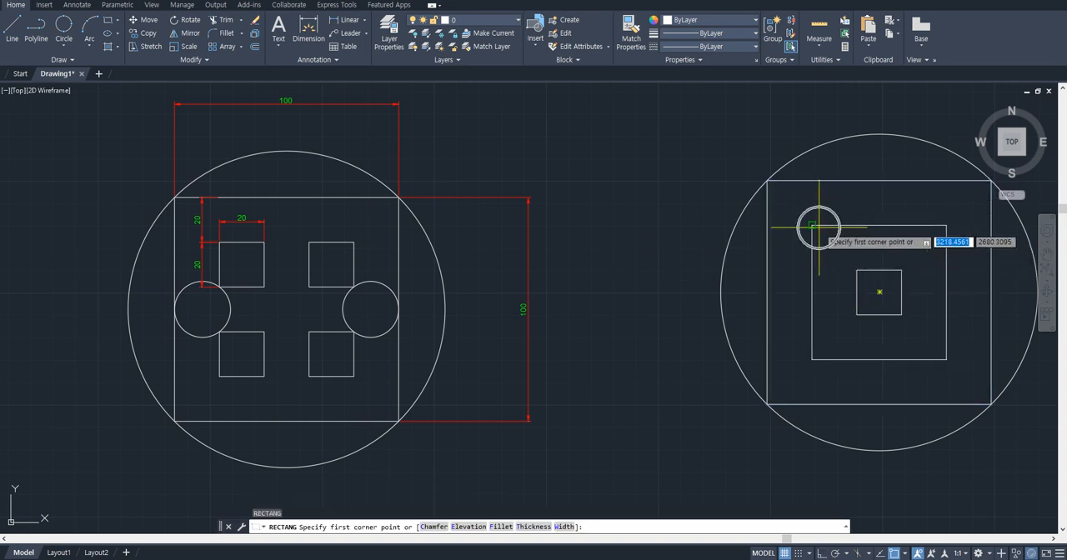
pyautogui.click(812, 225)
pyautogui.click(856, 270)
pyautogui.press('Return')
pyautogui.click(900, 225)
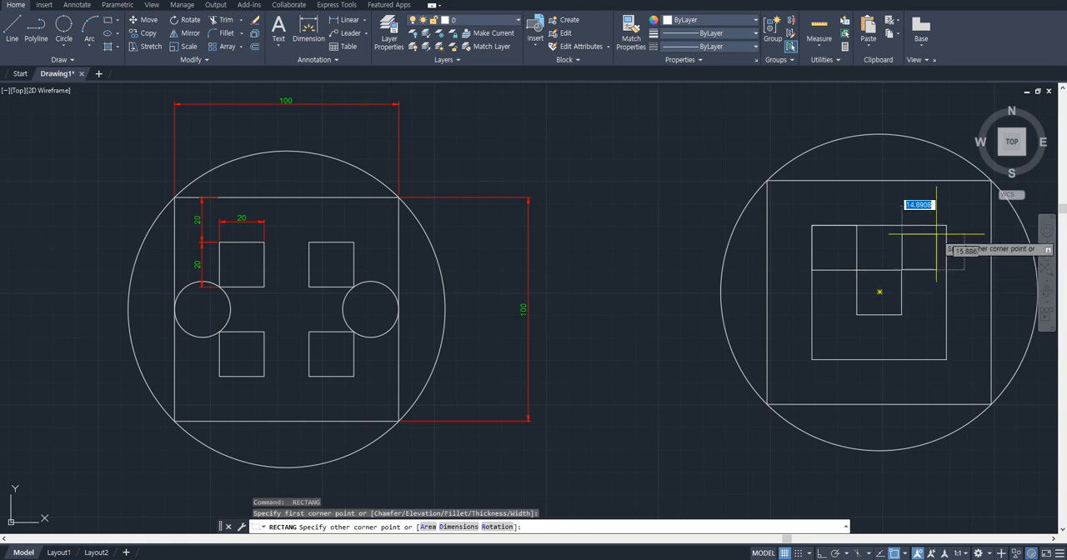
pyautogui.click(946, 270)
pyautogui.press('Return')
pyautogui.click(901, 314)
pyautogui.click(946, 359)
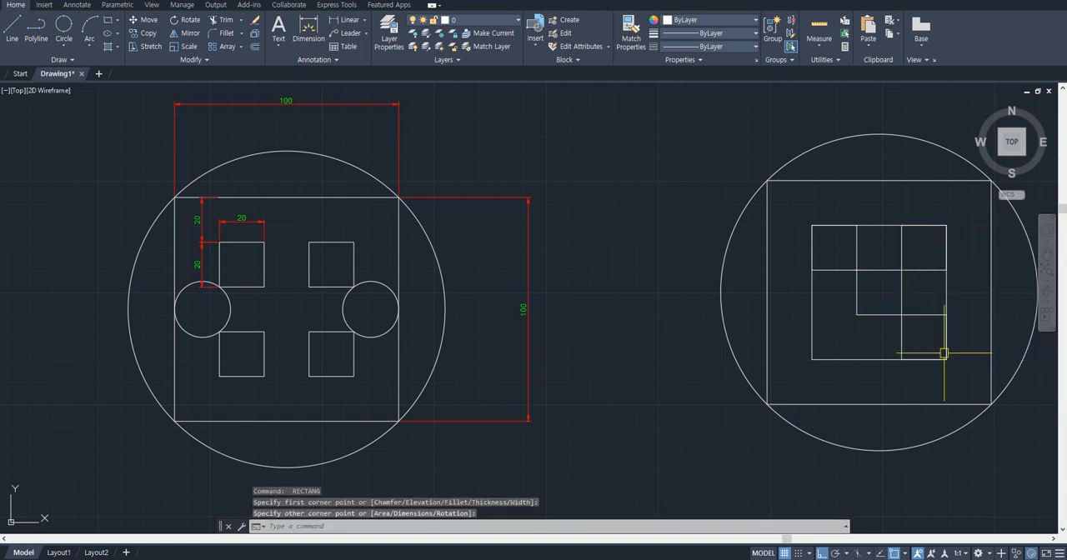
pyautogui.press('Return')
pyautogui.click(857, 314)
pyautogui.click(900, 269)
# - Erase the two offset guide squares, keeping the four small corner squares
pyautogui.click(952, 333)
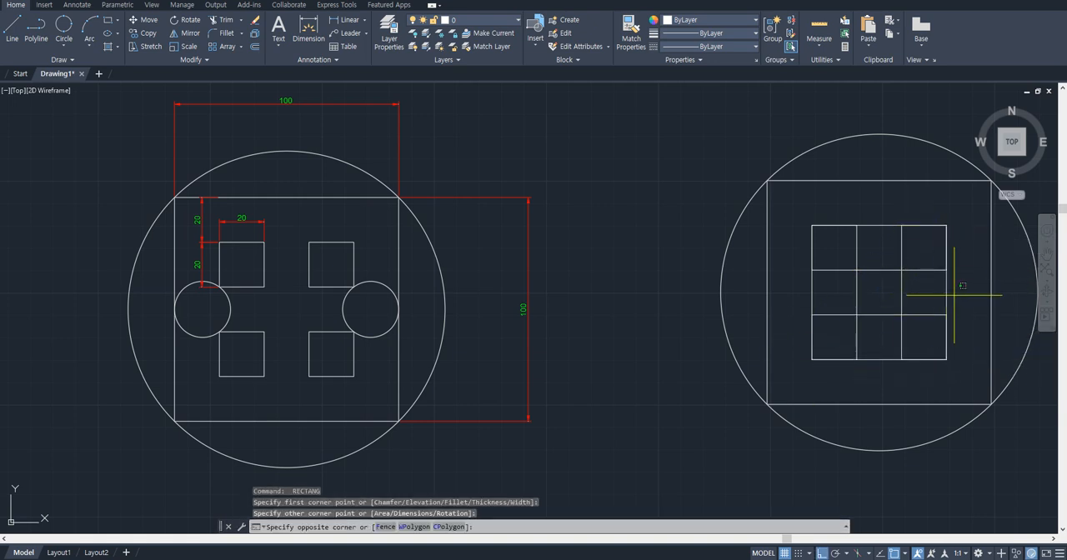
pyautogui.click(818, 291)
pyautogui.write('e')
pyautogui.press('Return')
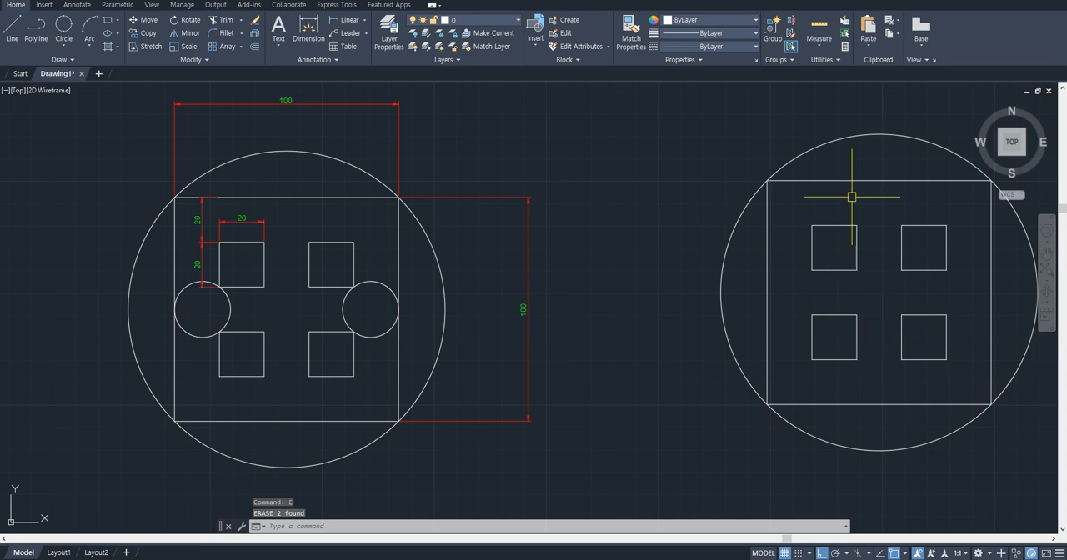
# - Draw a three-point circle through the facing outer corners of the two left small squares and the midpoint of the large square's left side
pyautogui.click(64, 47)
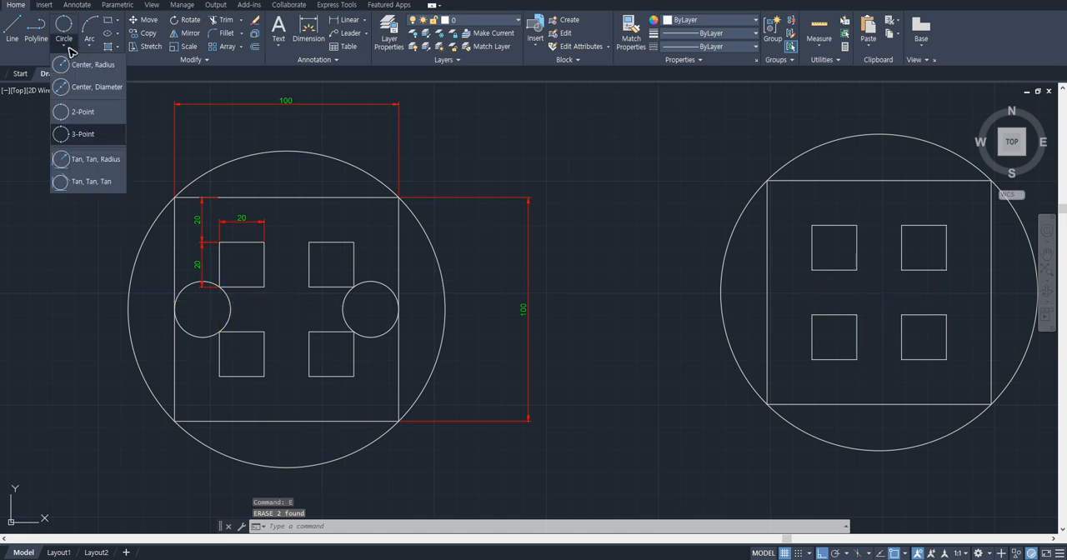
pyautogui.click(83, 134)
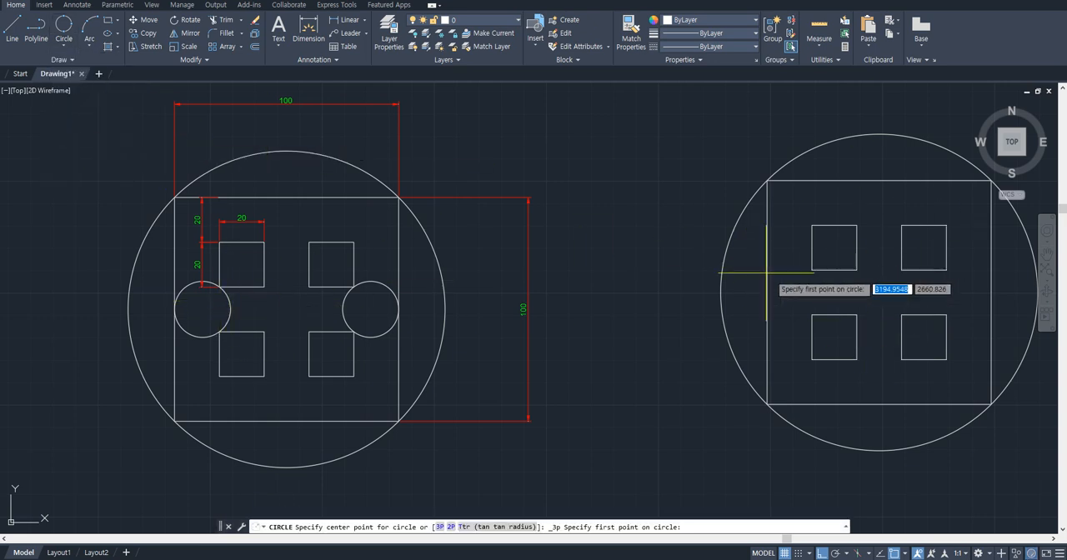
pyautogui.click(812, 270)
pyautogui.click(812, 315)
pyautogui.click(766, 292)
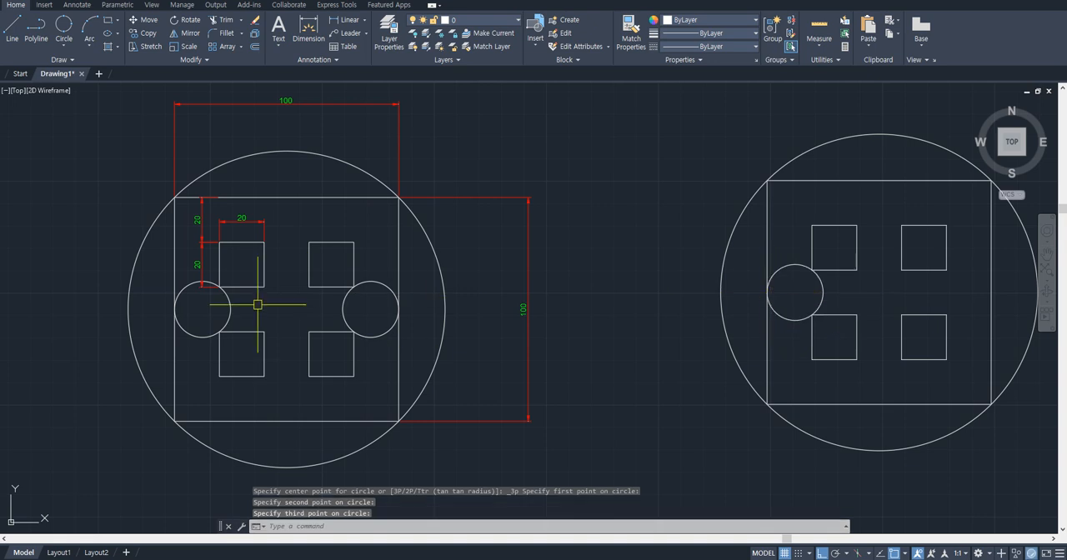
# - Draw the matching three-point circle through the right small squares' facing outer corners and the midpoint of the large square's right side
pyautogui.click(63, 46)
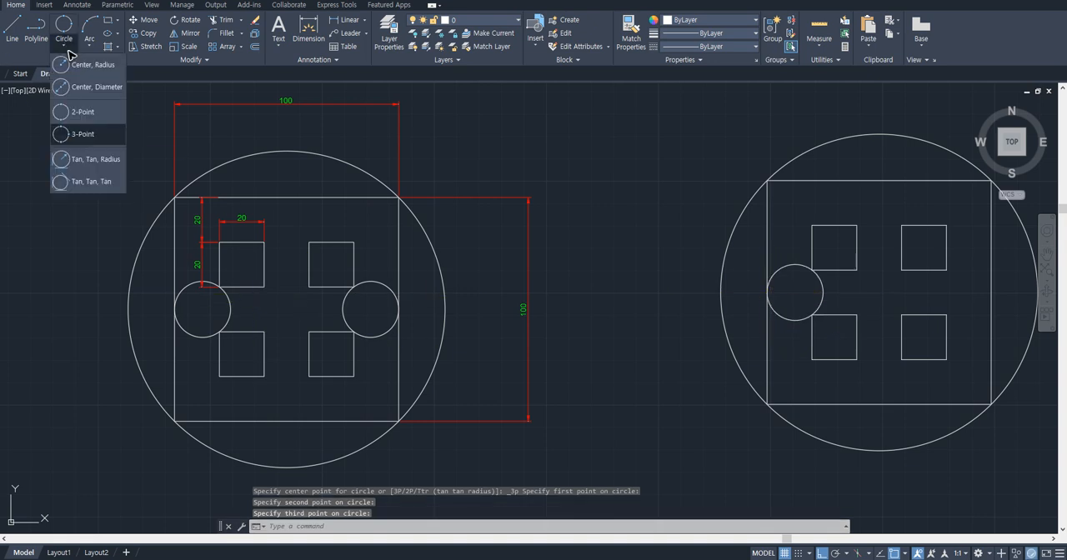
pyautogui.click(83, 134)
pyautogui.click(946, 270)
pyautogui.click(946, 315)
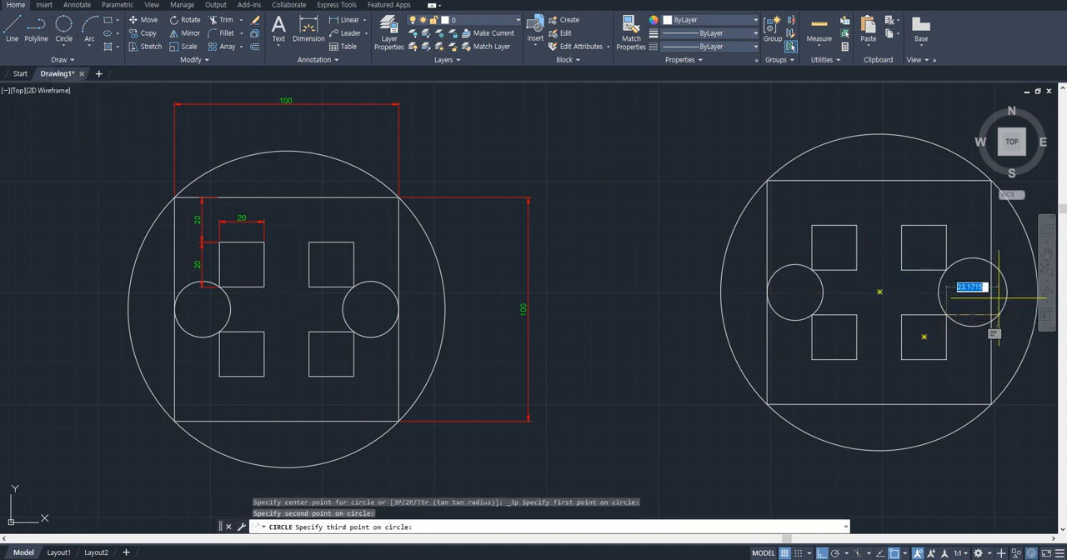
pyautogui.click(991, 292)
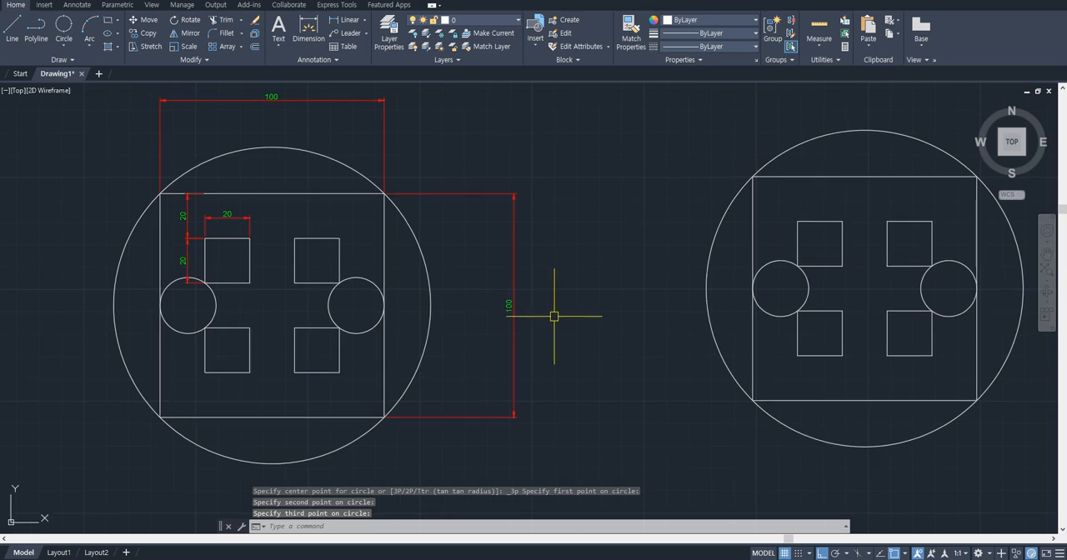
pyautogui.click(64, 49)
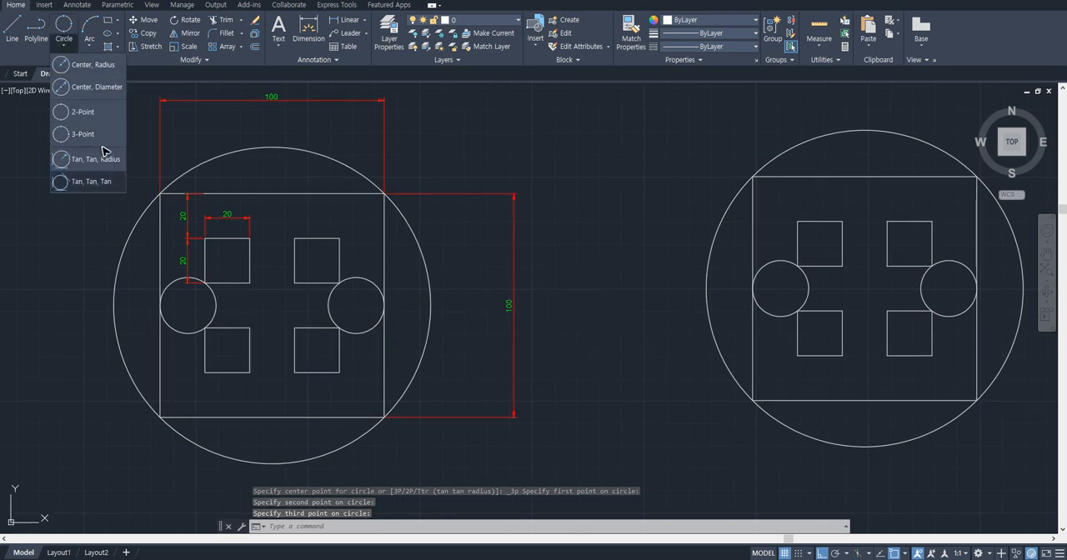
pyautogui.click(586, 210)
pyautogui.scroll(-2, 491, 286)
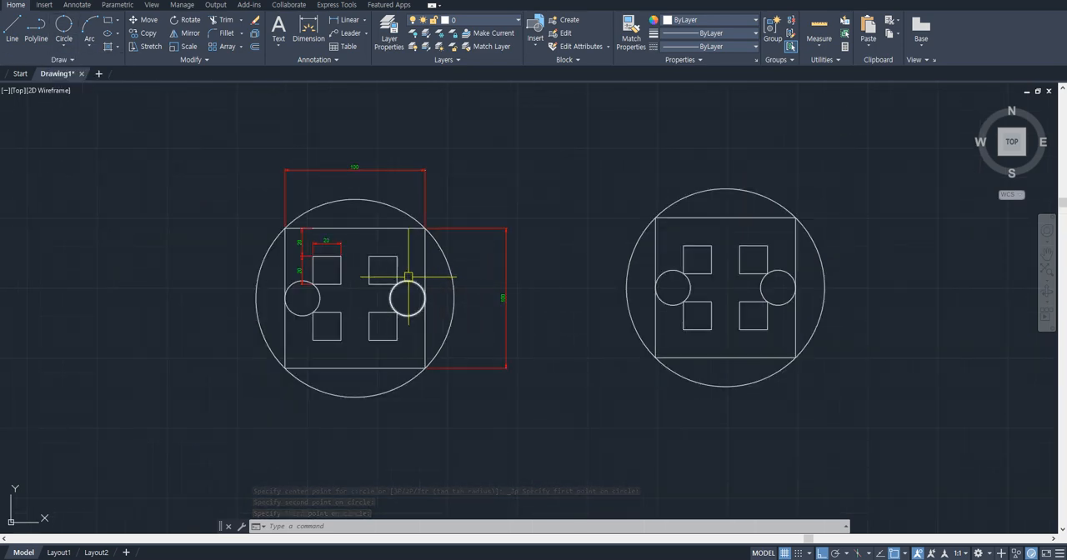
pyautogui.scroll(-4, 408, 277)
pyautogui.moveTo(408, 277); pyautogui.dragTo(602, 228, button='middle')
pyautogui.scroll(5, 712, 215)
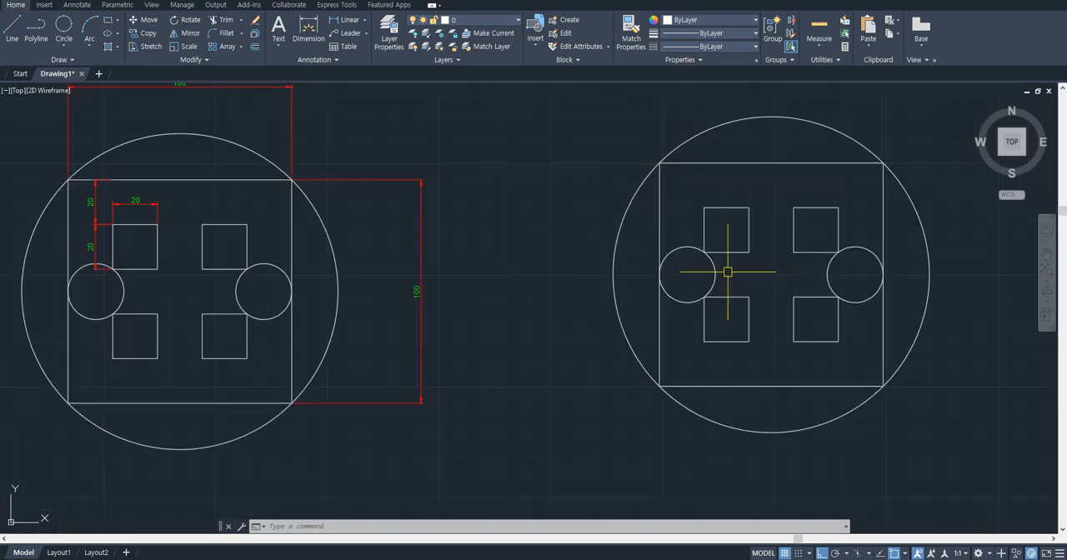
# - Erase the four small squares and two small circles inside the redrawn large square
pyautogui.scroll(2, 770, 251)
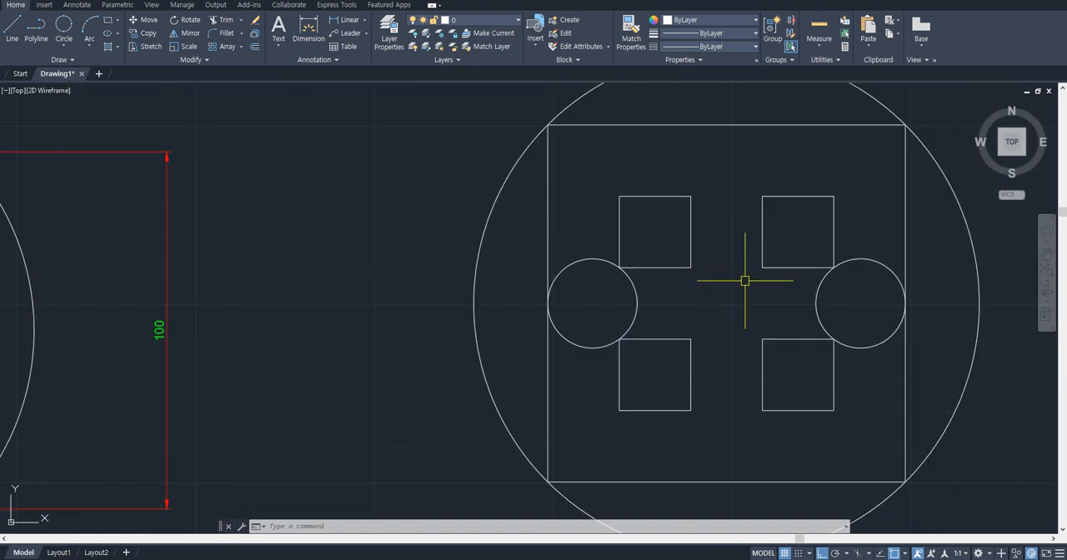
pyautogui.click(841, 365)
pyautogui.click(608, 222)
pyautogui.write('E')
pyautogui.press('Return')
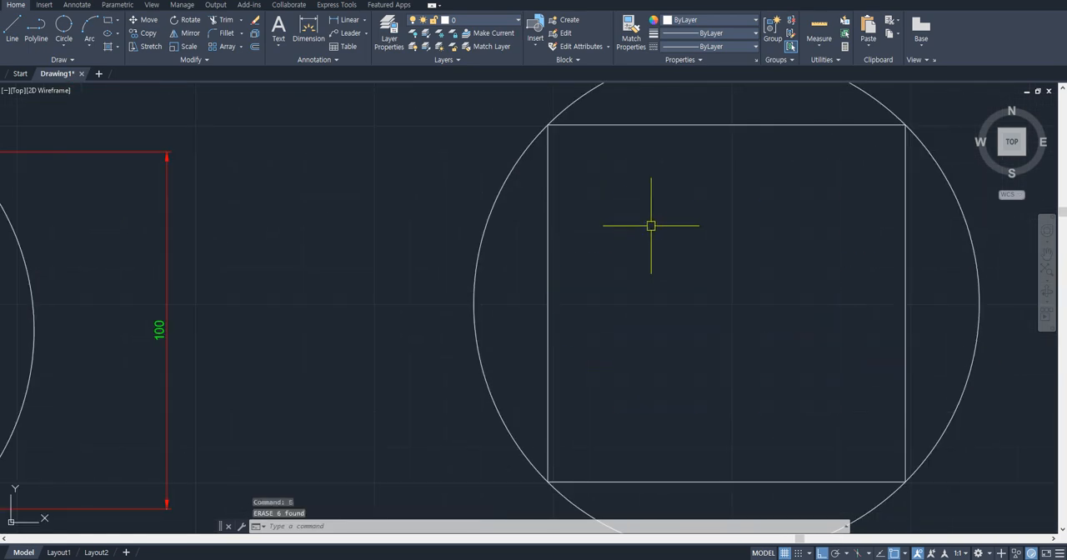
pyautogui.moveTo(650, 227); pyautogui.dragTo(680, 277, button='middle')
pyautogui.scroll(-2, 688, 248)
pyautogui.press('space')
pyautogui.write('o')
pyautogui.press('space')
pyautogui.press('Escape')
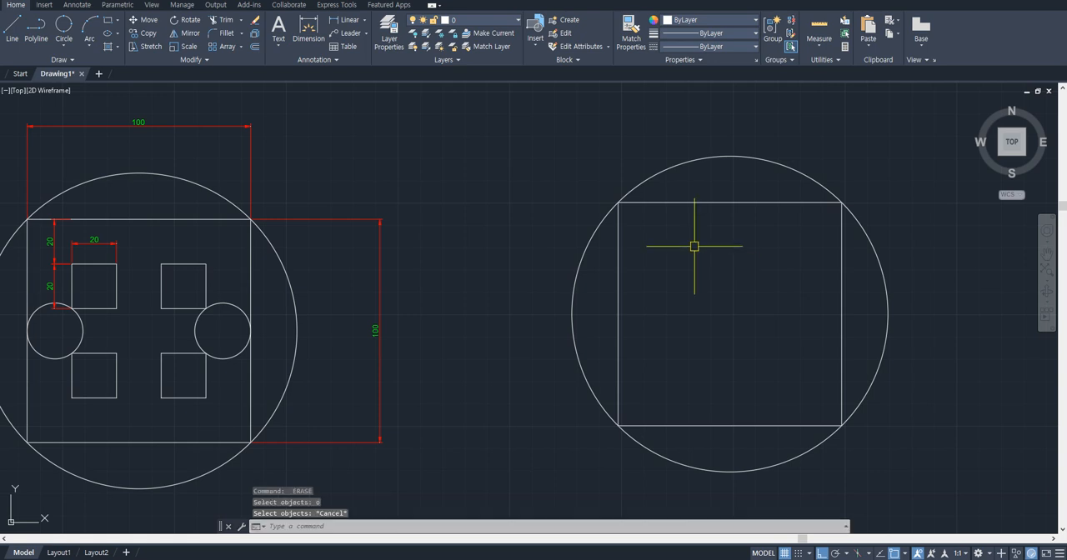
pyautogui.press('Escape')
# - Offset the large square 20 units inward and undo that offset
pyautogui.write('o')
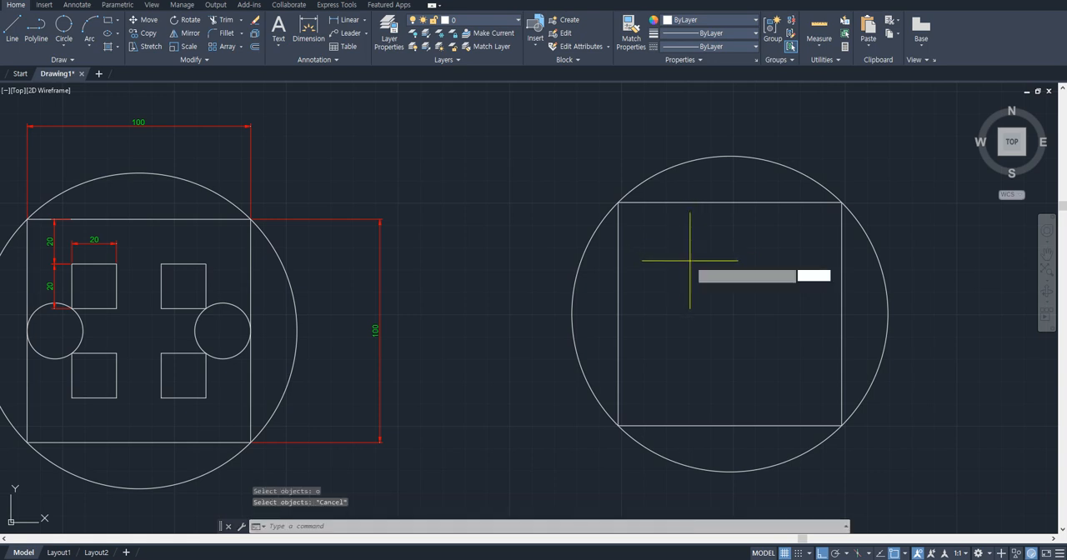
pyautogui.press('space')
pyautogui.write('20')
pyautogui.press('space')
pyautogui.click(709, 205)
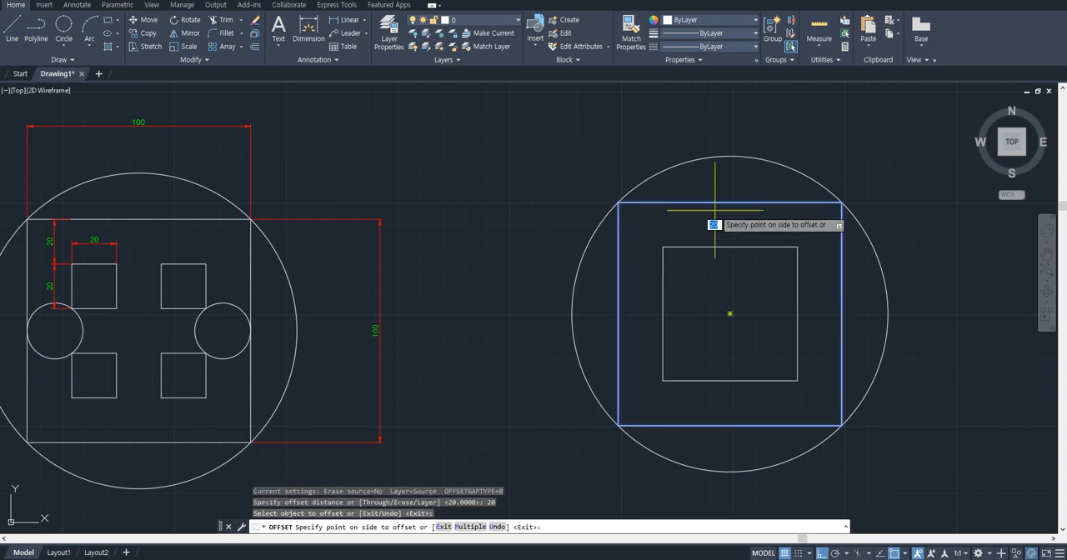
pyautogui.click(695, 254)
pyautogui.press('Escape')
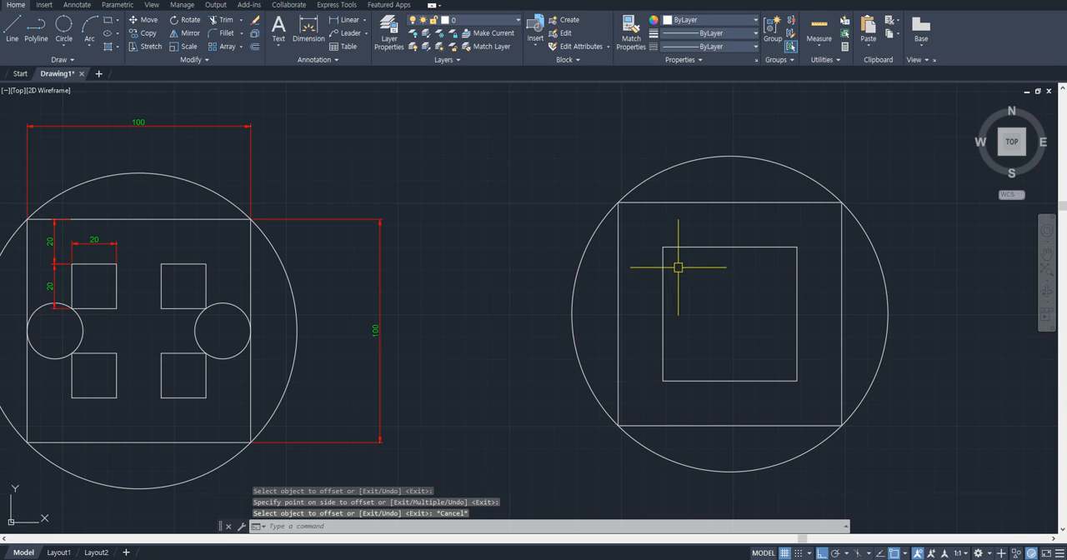
pyautogui.hotkey('ctrl', 'z')
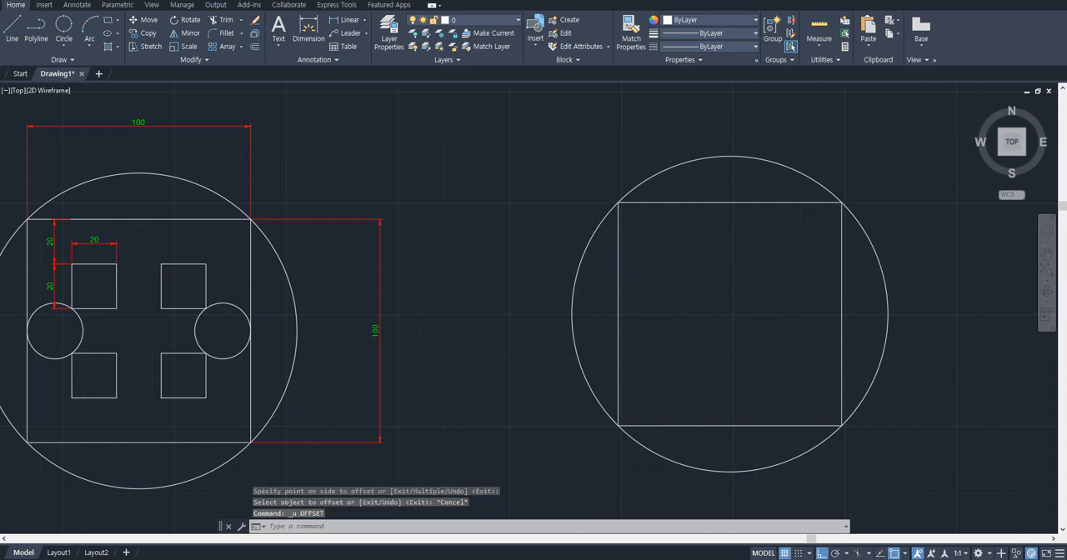
# - Look over the other practice drawings, from the concentric circles and triangle-in-circle figures to the rounded link, slotted bracket and plate
pyautogui.scroll(-6, 676, 278)
pyautogui.moveTo(450, 412); pyautogui.dragTo(751, 226, button='middle')
pyautogui.scroll(-2, 595, 325)
pyautogui.moveTo(507, 263); pyautogui.dragTo(676, 277, button='middle')
pyautogui.moveTo(809, 379); pyautogui.dragTo(579, 270, button='middle')
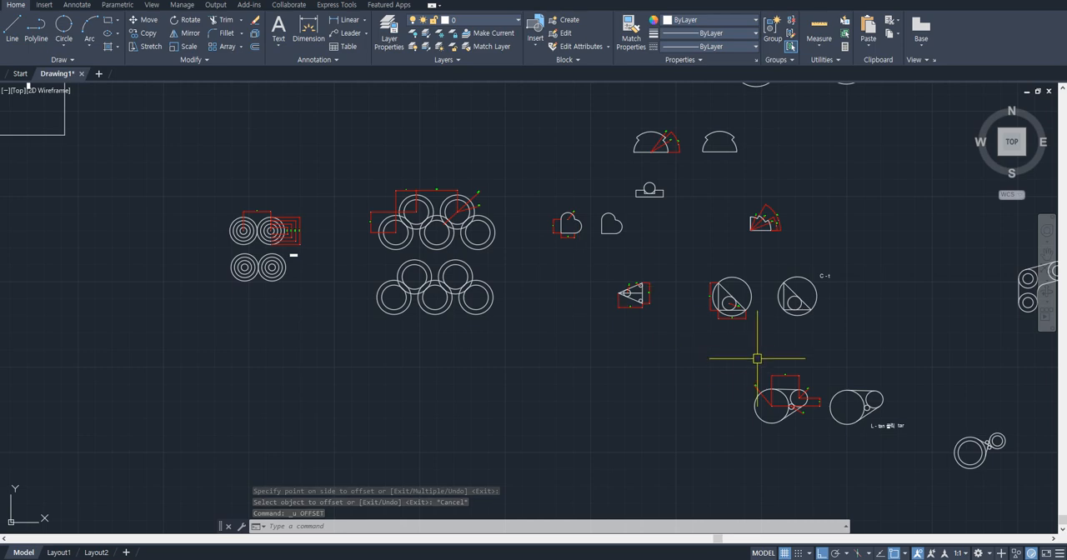
pyautogui.scroll(2, 757, 358)
pyautogui.scroll(2, 749, 333)
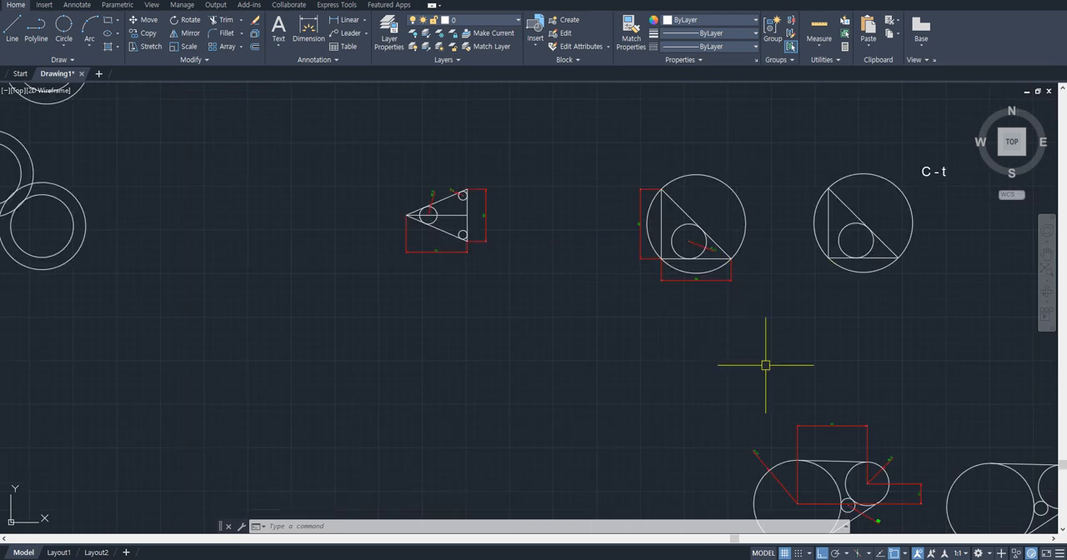
pyautogui.moveTo(764, 363); pyautogui.dragTo(690, 243, button='middle')
pyautogui.moveTo(748, 324); pyautogui.dragTo(729, 301, button='middle')
pyautogui.scroll(-4, 728, 313)
pyautogui.moveTo(588, 267); pyautogui.dragTo(510, 303, button='middle')
pyautogui.scroll(4, 804, 329)
pyautogui.moveTo(870, 309); pyautogui.dragTo(421, 349, button='middle')
pyautogui.scroll(2, 561, 263)
pyautogui.moveTo(647, 256); pyautogui.dragTo(552, 263, button='middle')
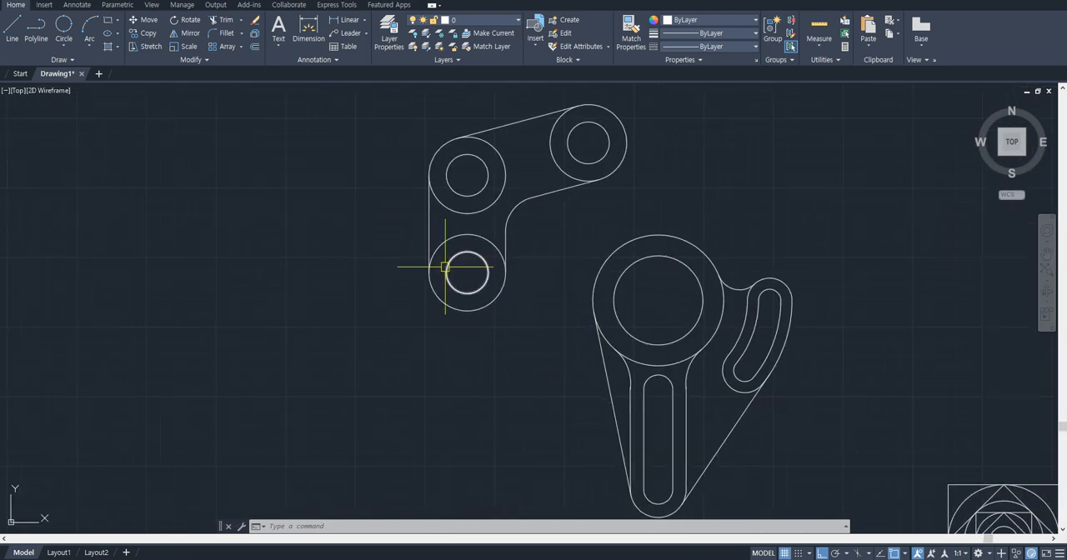
pyautogui.scroll(-2, 445, 267)
pyautogui.moveTo(492, 328); pyautogui.dragTo(448, 188, button='middle')
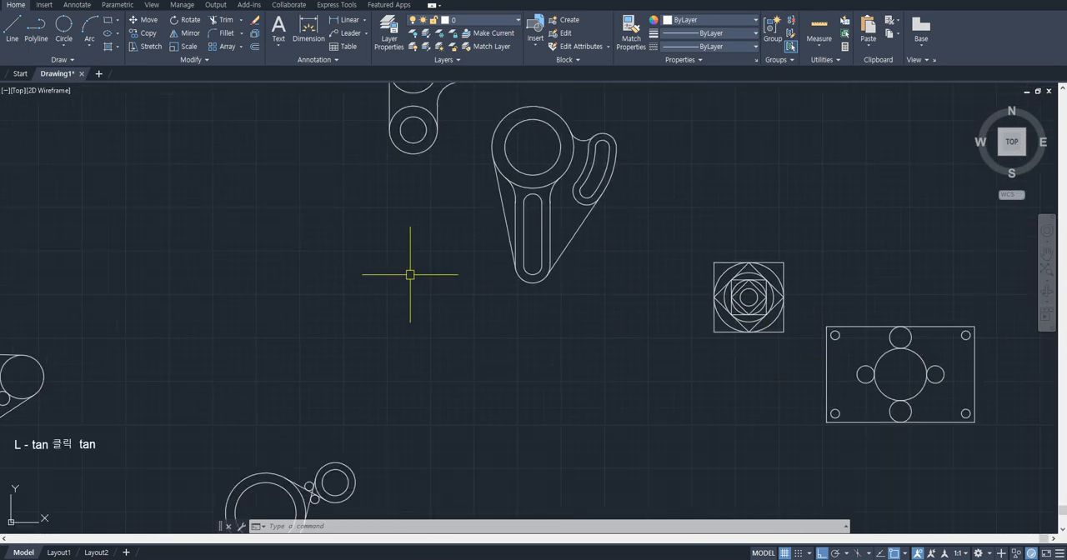
# - Go back across the practice drawings to the lesson title and the notes on the circle, rectangle, copy and move commands
pyautogui.moveTo(364, 158); pyautogui.dragTo(579, 302, button='middle')
pyautogui.scroll(-2, 572, 299)
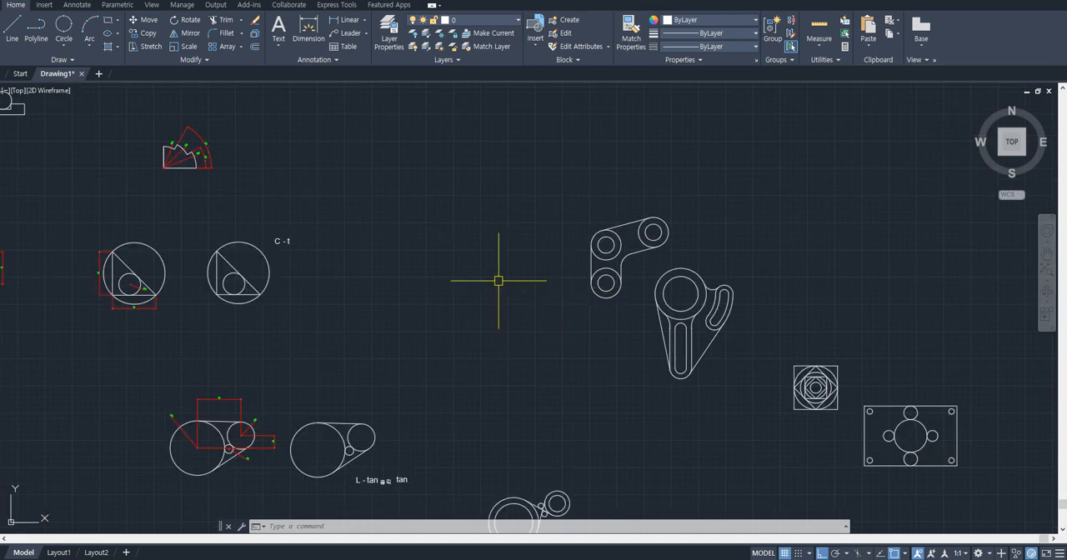
pyautogui.moveTo(443, 275); pyautogui.dragTo(718, 283, button='middle')
pyautogui.moveTo(786, 273); pyautogui.dragTo(593, 247, button='middle')
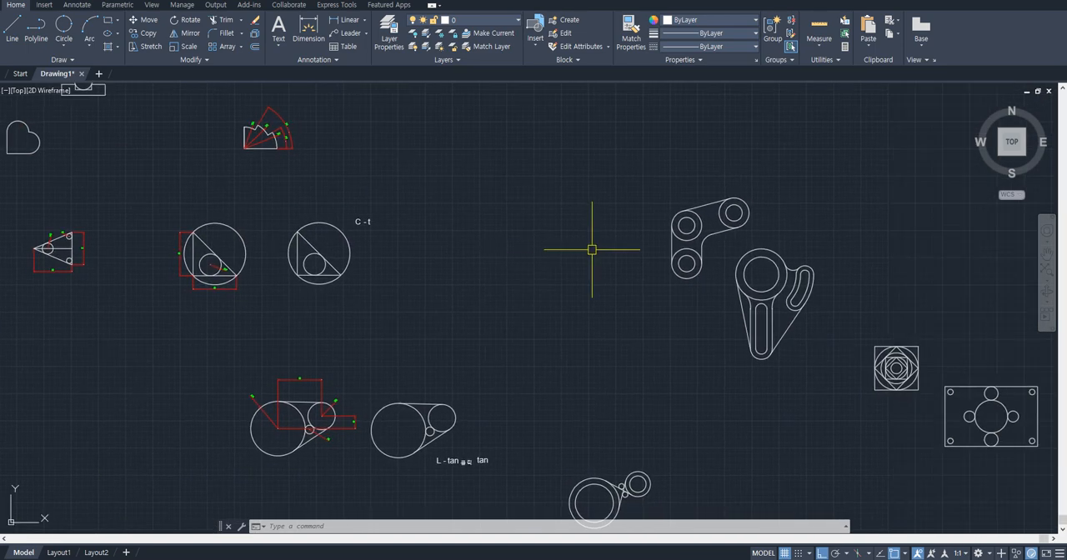
pyautogui.scroll(4, 727, 268)
pyautogui.scroll(-4, 641, 295)
pyautogui.moveTo(313, 226); pyautogui.dragTo(708, 258, button='middle')
pyautogui.moveTo(401, 248); pyautogui.dragTo(742, 275, button='middle')
pyautogui.moveTo(395, 247); pyautogui.dragTo(771, 286, button='middle')
pyautogui.scroll(2, 400, 200)
pyautogui.moveTo(368, 211); pyautogui.dragTo(714, 308, button='middle')
pyautogui.scroll(-2, 589, 267)
pyautogui.moveTo(485, 198)
pyautogui.mouseDown(button='middle')
pyautogui.moveTo(829, 372)
pyautogui.moveTo(530, 276)
pyautogui.mouseUp(button='middle')
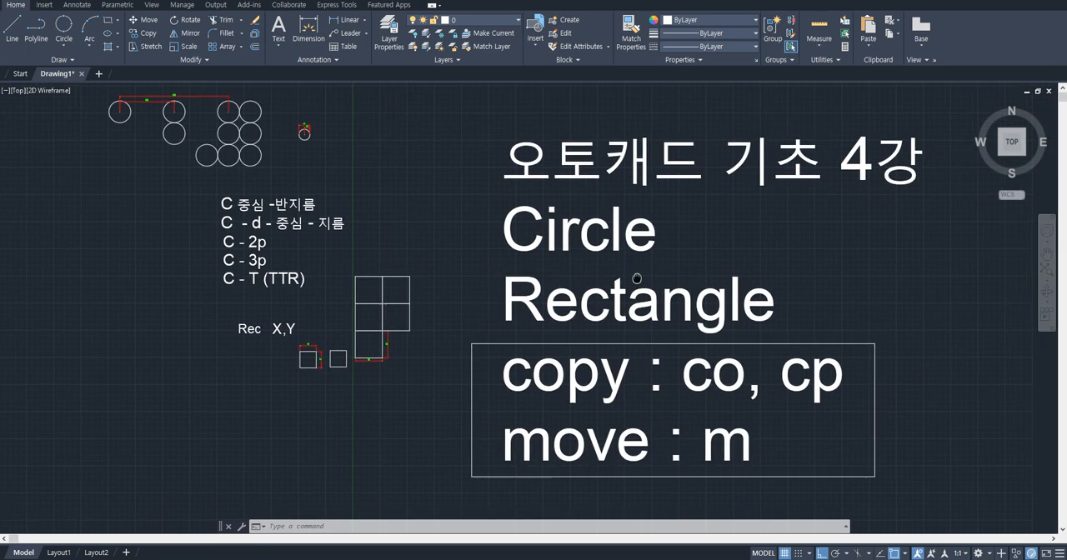